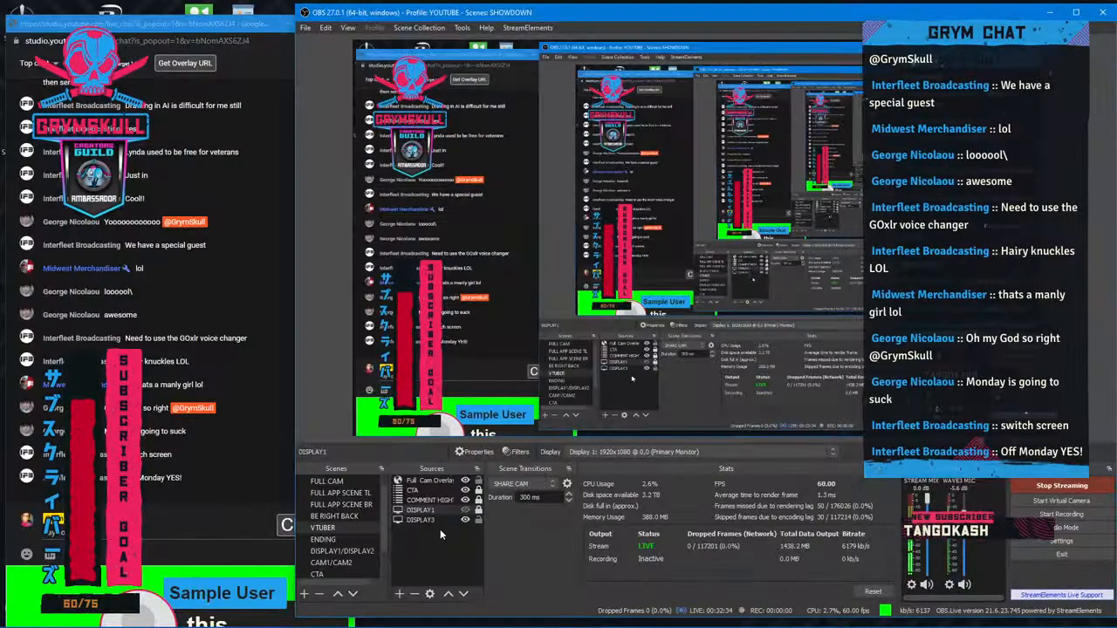
# Step: Add a new Display Capture source named DISPLAY 4 to the VTUBER scene in OBS
pyautogui.click(397, 594)
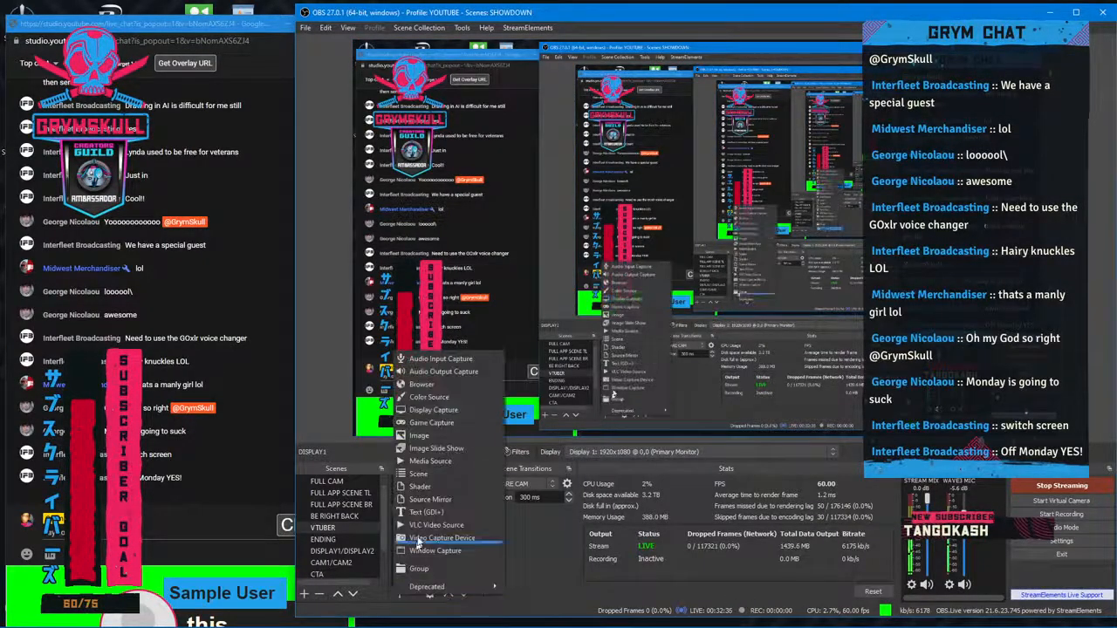
pyautogui.click(460, 410)
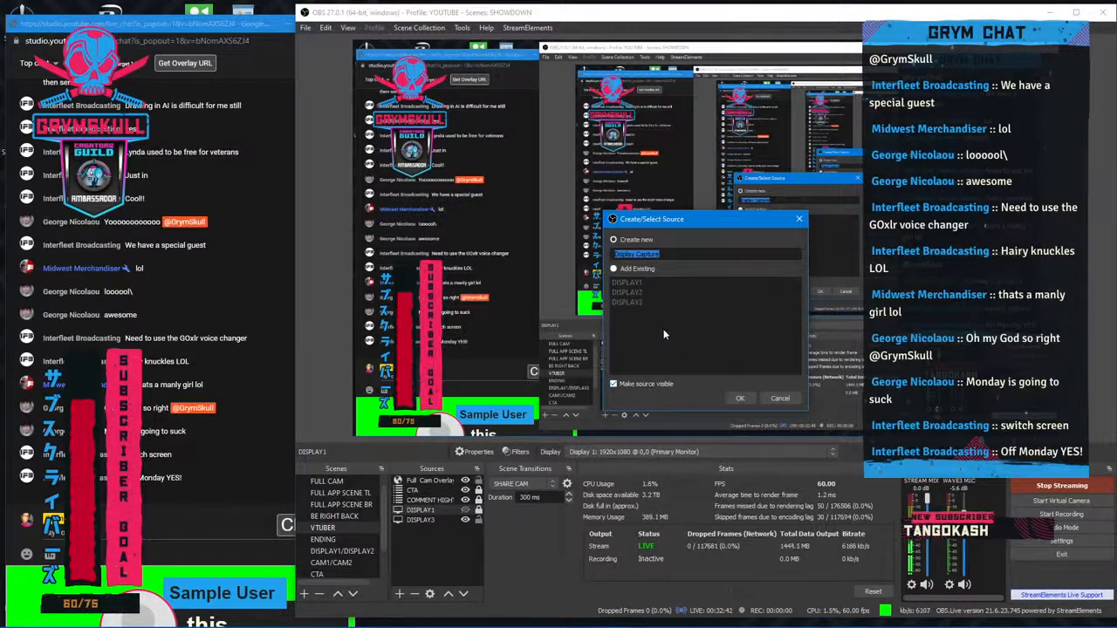
pyautogui.write('DISPLAY 4')
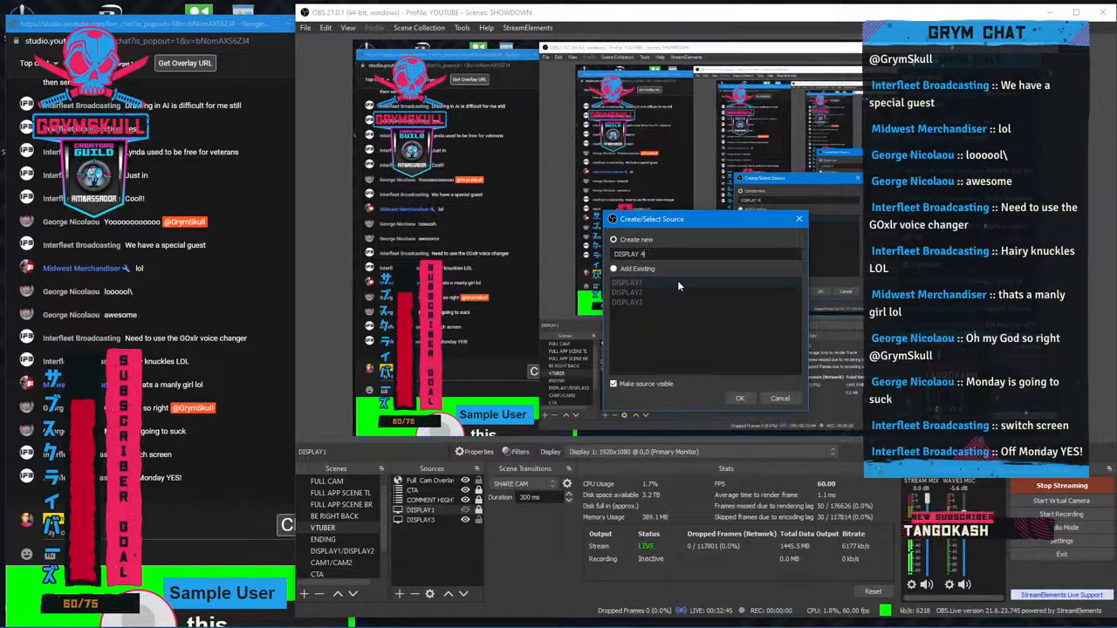
pyautogui.click(738, 399)
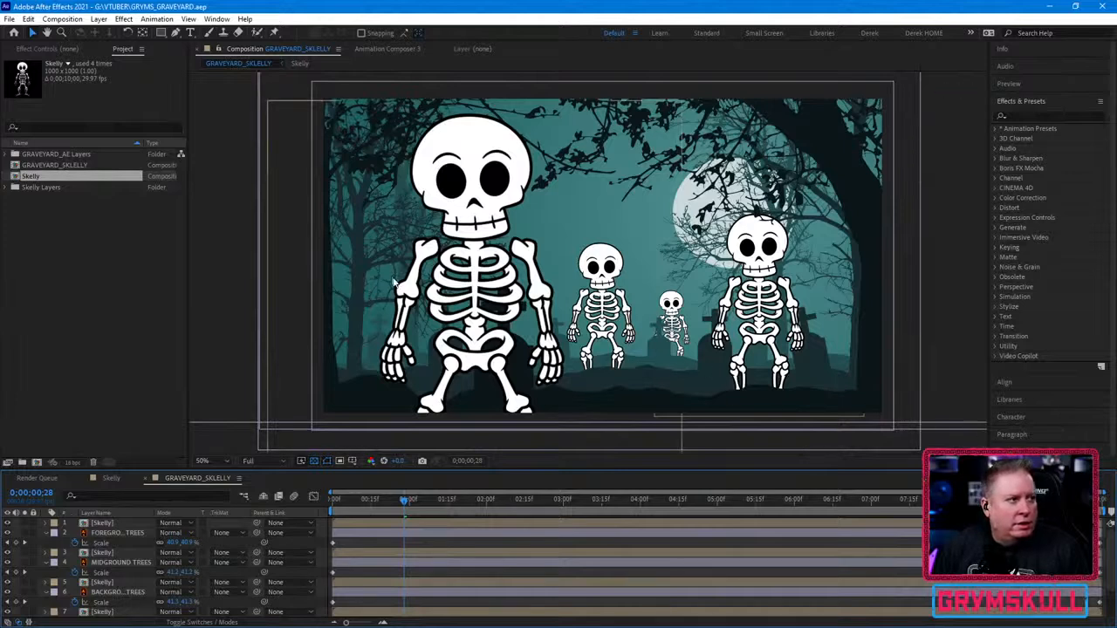
pyautogui.click(26, 165)
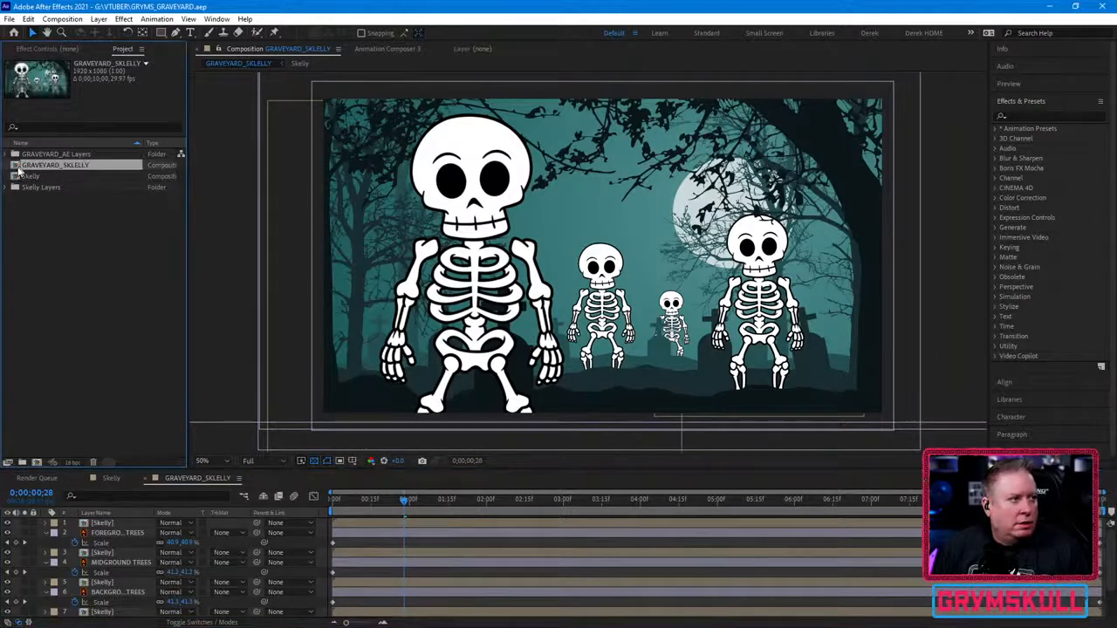
pyautogui.hotkey('ctrl', 'd')
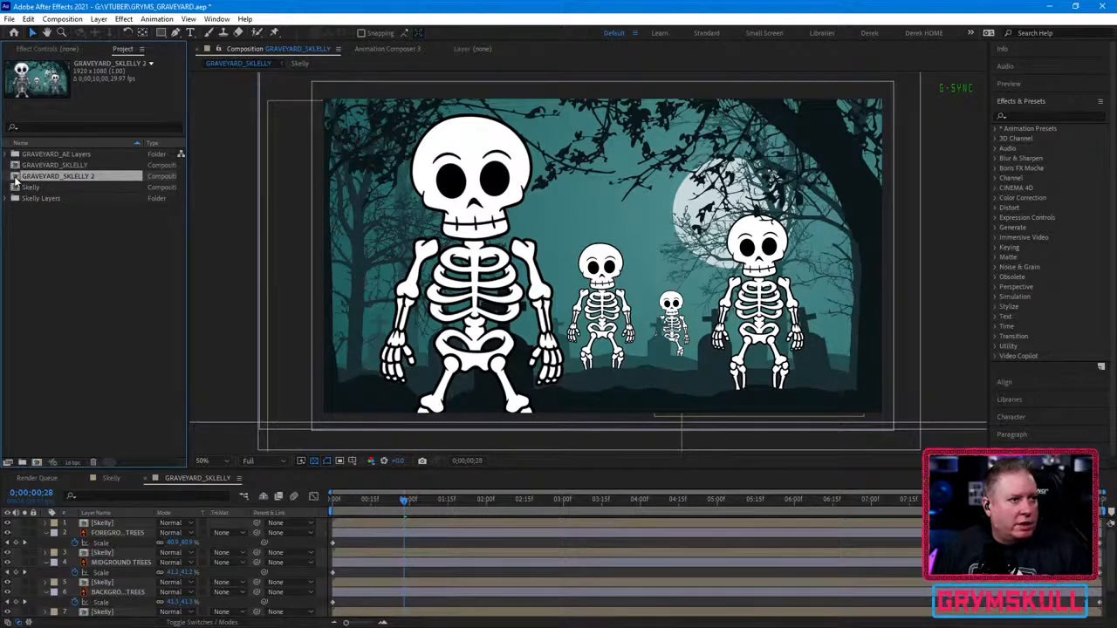
pyautogui.doubleClick(14, 178)
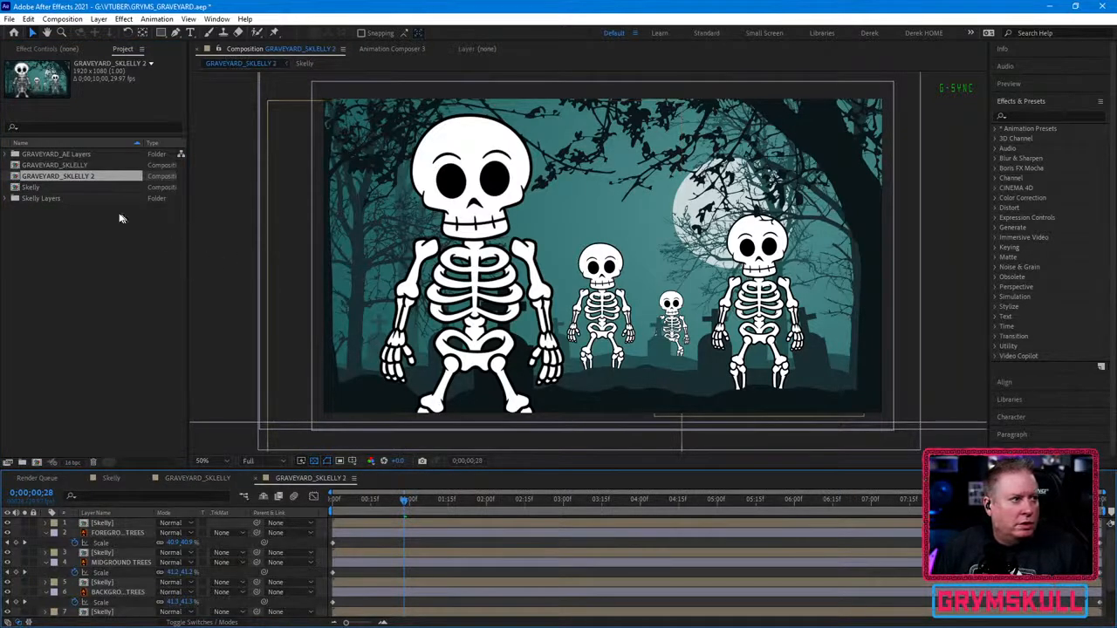
pyautogui.press('Delete')
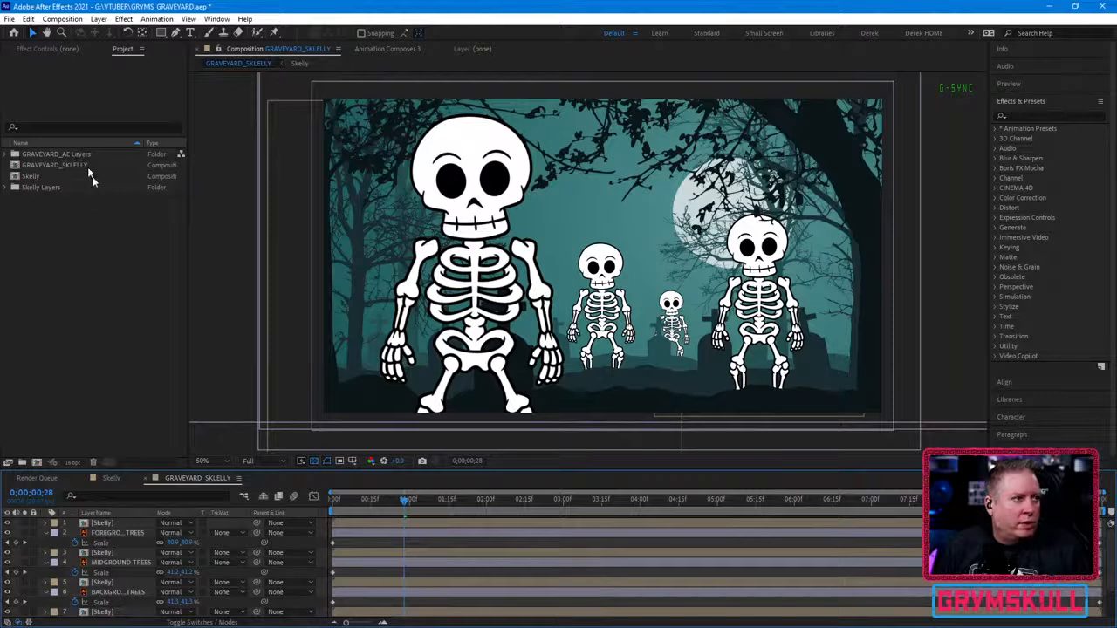
# Step: Duplicate the Skelly composition in the After Effects project and open the copy
pyautogui.click(33, 178)
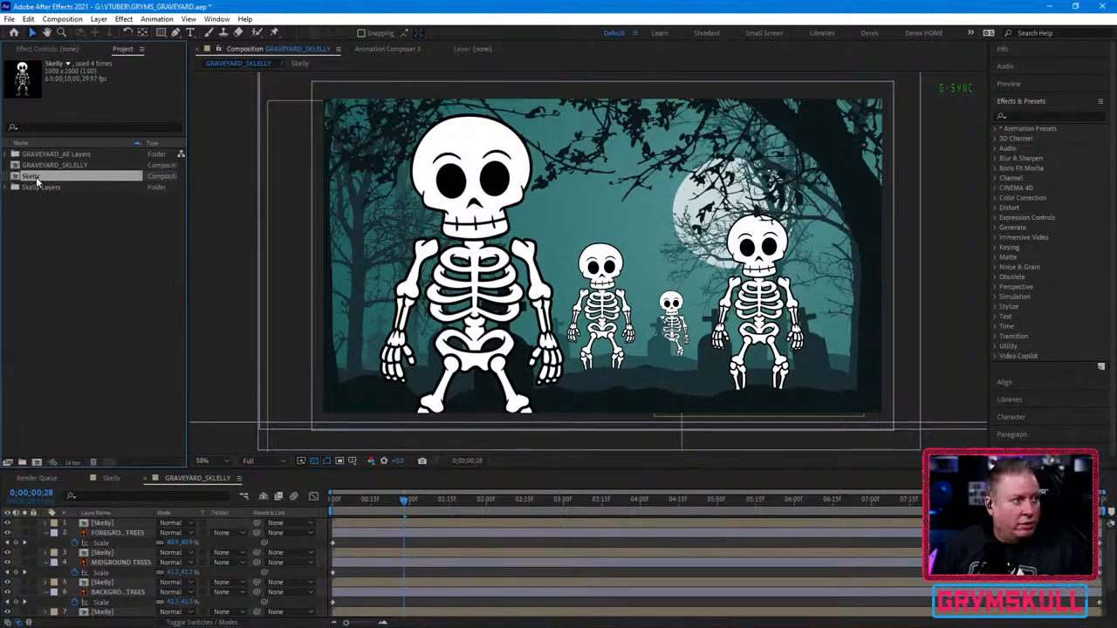
pyautogui.hotkey('ctrl', 'd')
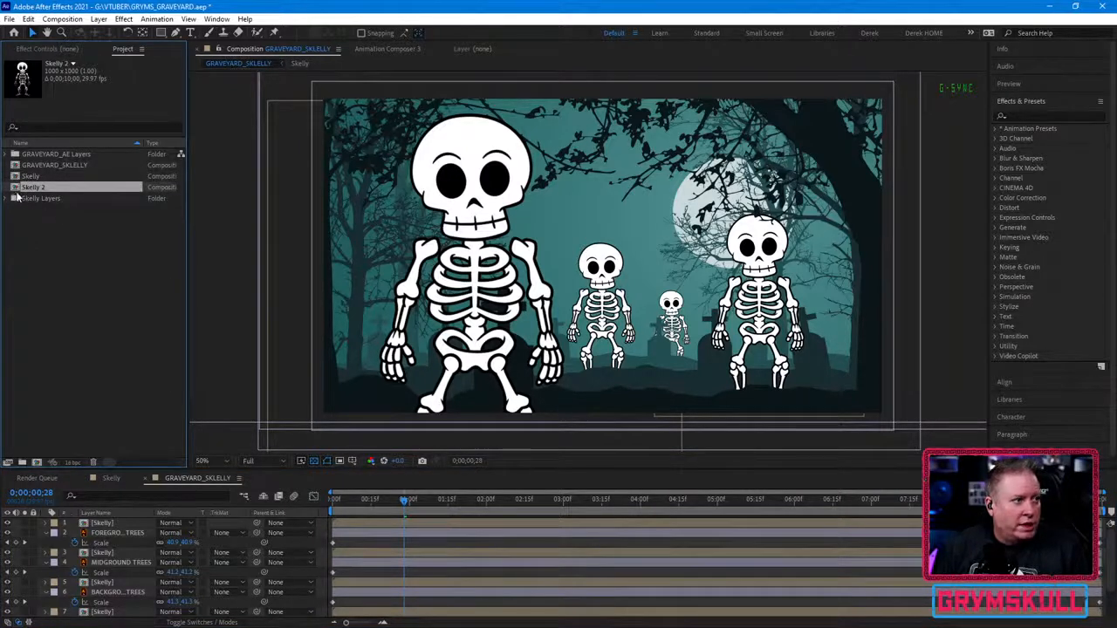
pyautogui.doubleClick(19, 188)
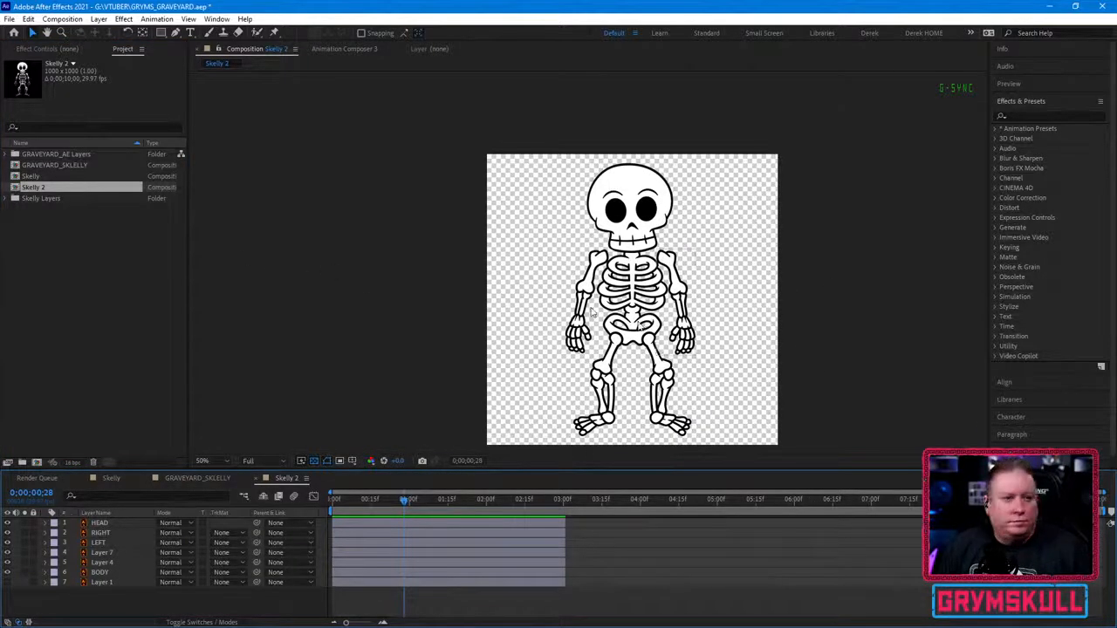
# Step: Move the HEAD layer slightly downward so the skull sits closer to the skeleton's neck
pyautogui.click(634, 184)
pyautogui.scroll(2, 637, 218)
pyautogui.scroll(-1, 638, 219)
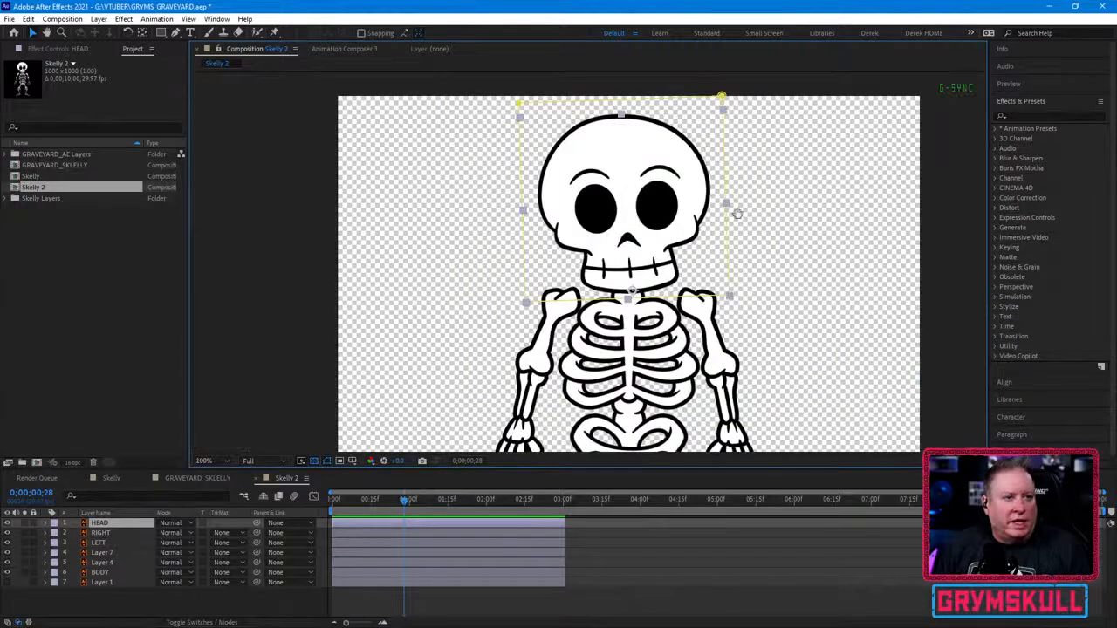
pyautogui.moveTo(738, 219); pyautogui.dragTo(704, 226)
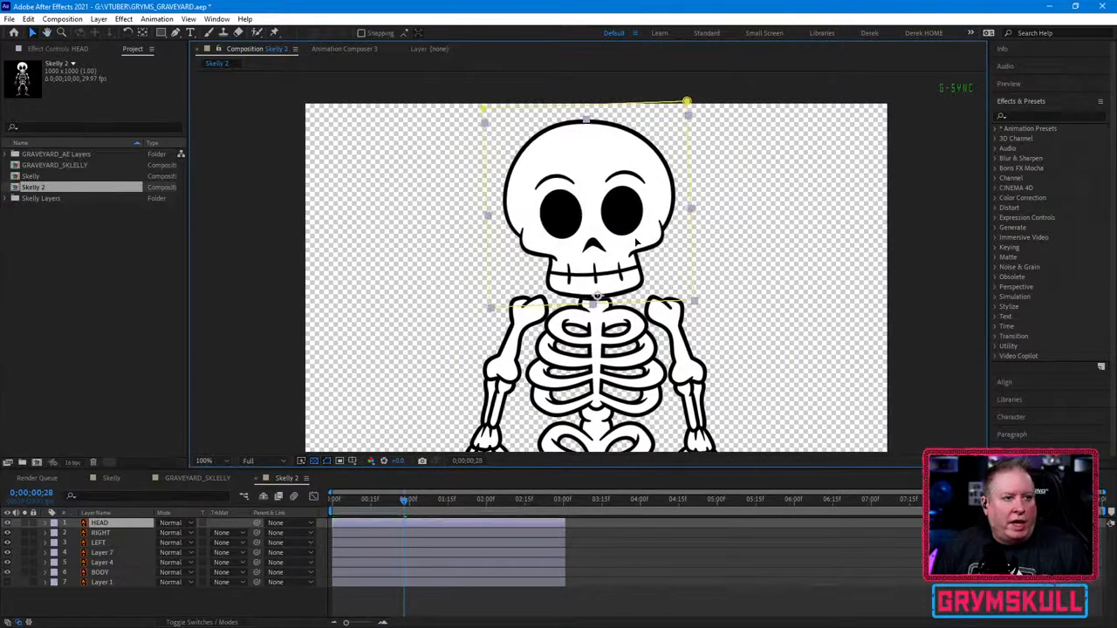
pyautogui.moveTo(635, 241); pyautogui.dragTo(637, 246)
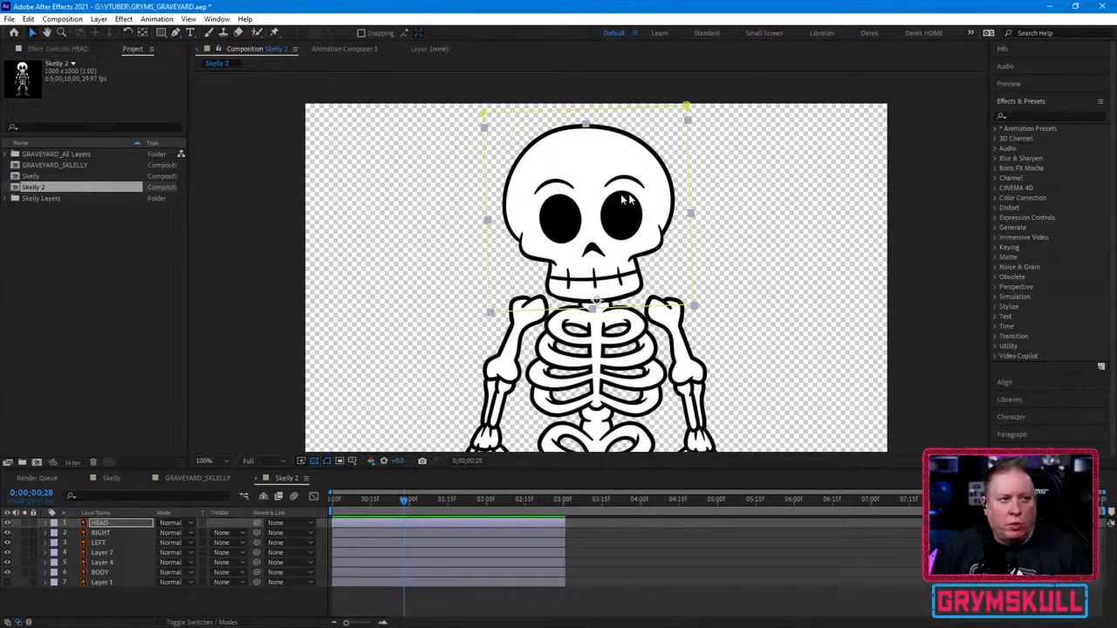
pyautogui.click(592, 168)
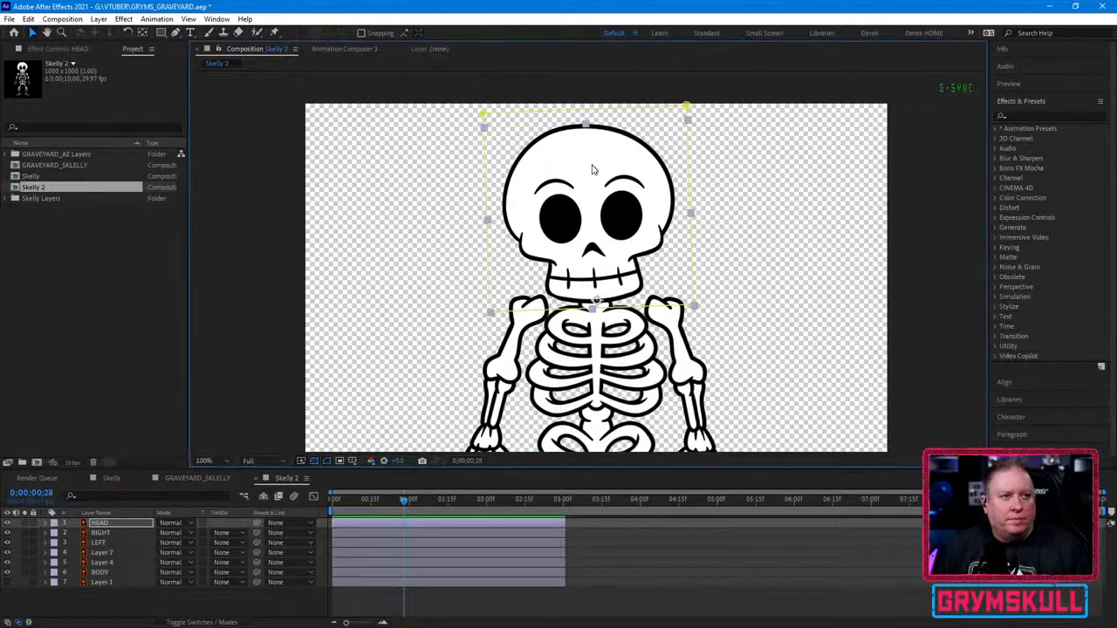
pyautogui.press('w')
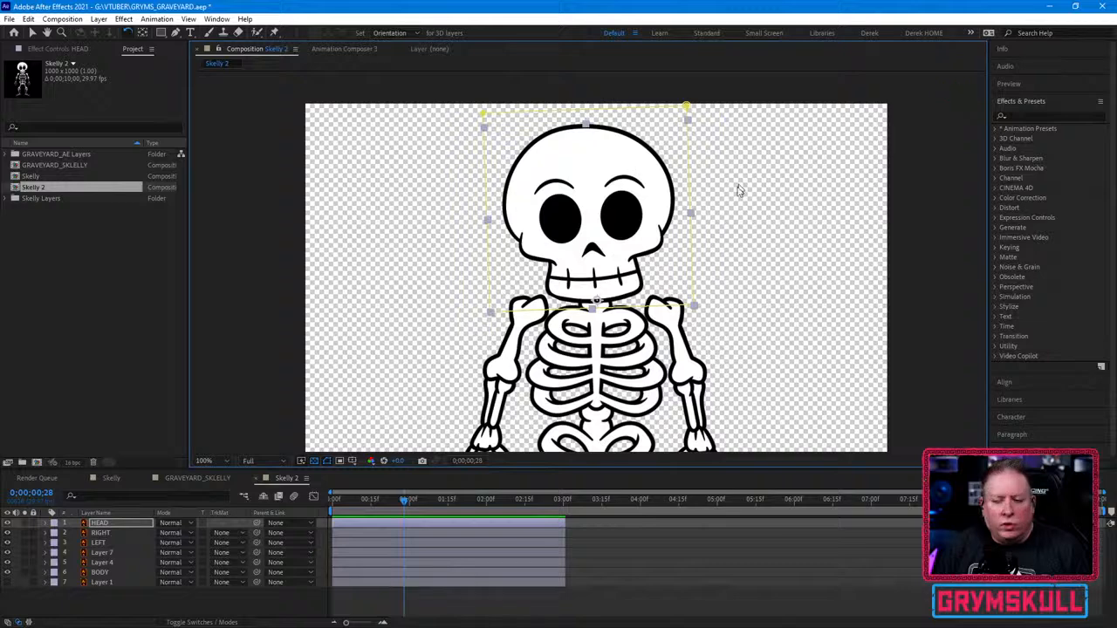
pyautogui.press('v')
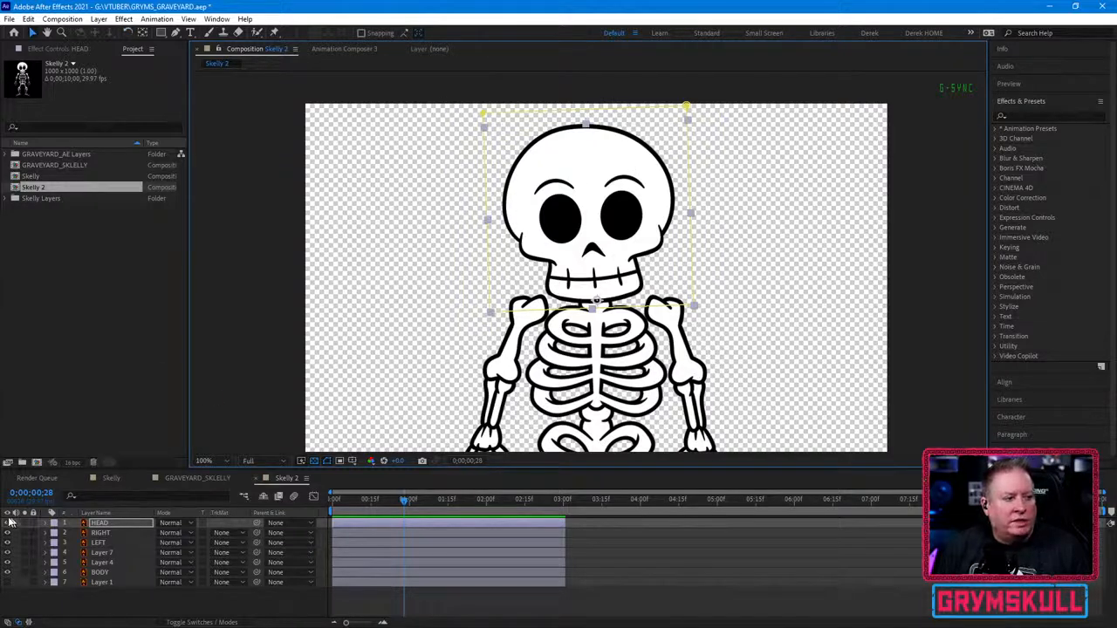
# Step: Hide the skeleton's layers from HEAD through BODY and show them again to examine how the character is built
pyautogui.moveTo(7, 527); pyautogui.dragTo(7, 571)
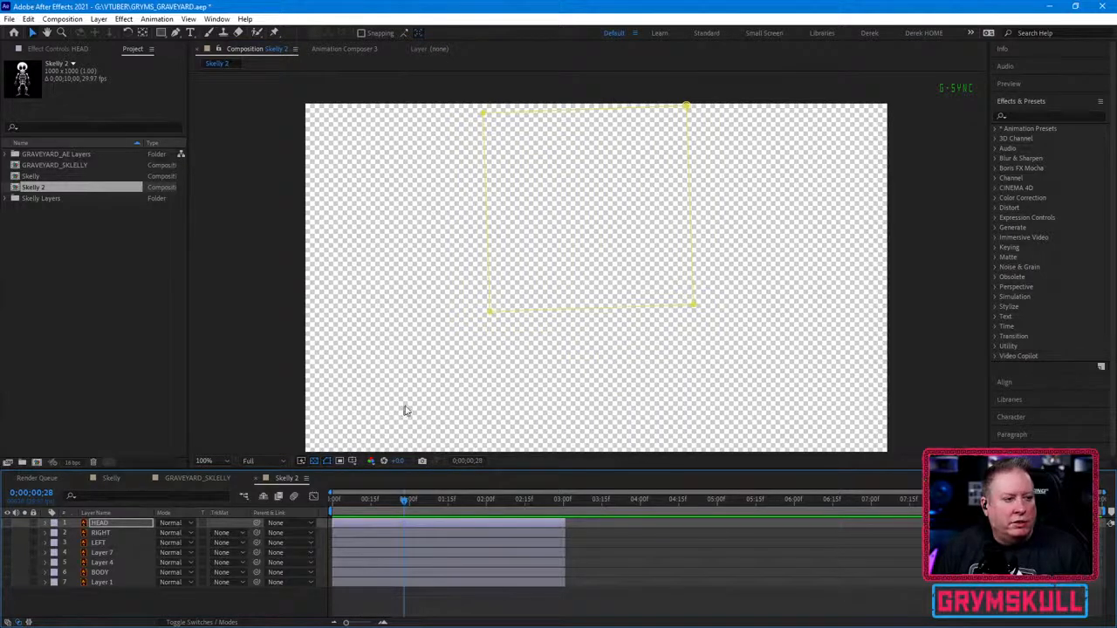
pyautogui.scroll(-2, 405, 411)
pyautogui.moveTo(562, 402); pyautogui.dragTo(616, 265)
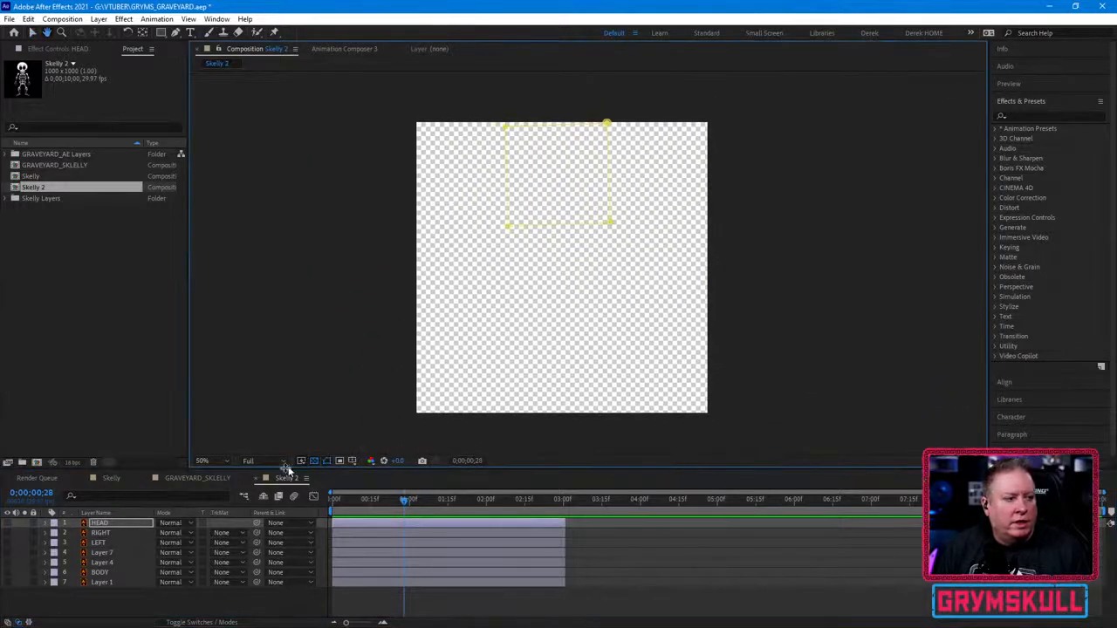
pyautogui.click(9, 583)
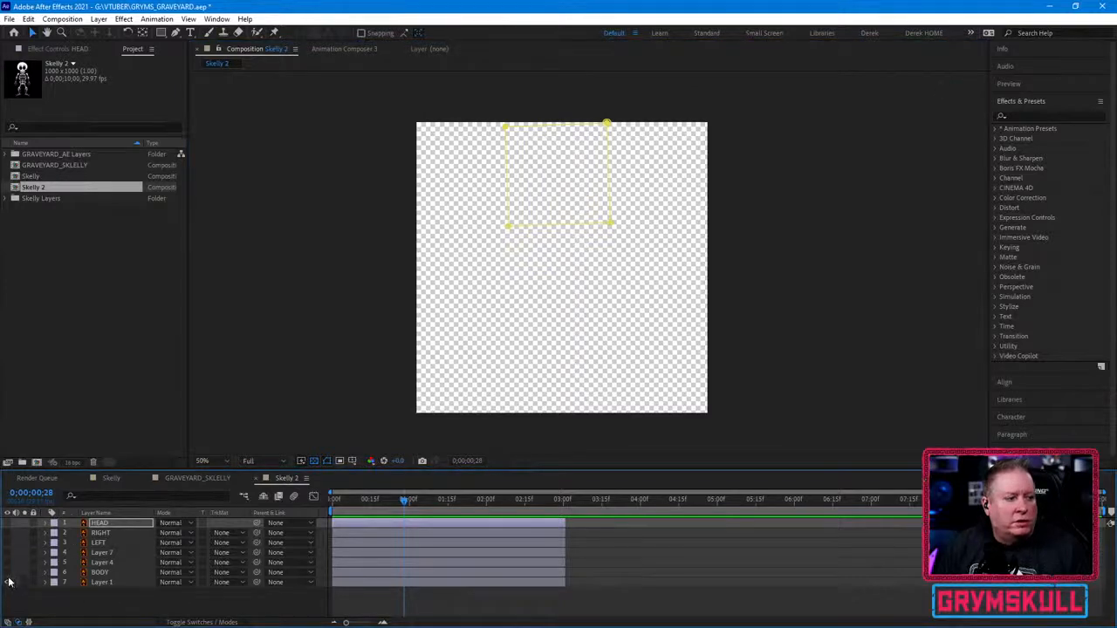
pyautogui.moveTo(8, 574); pyautogui.dragTo(11, 521)
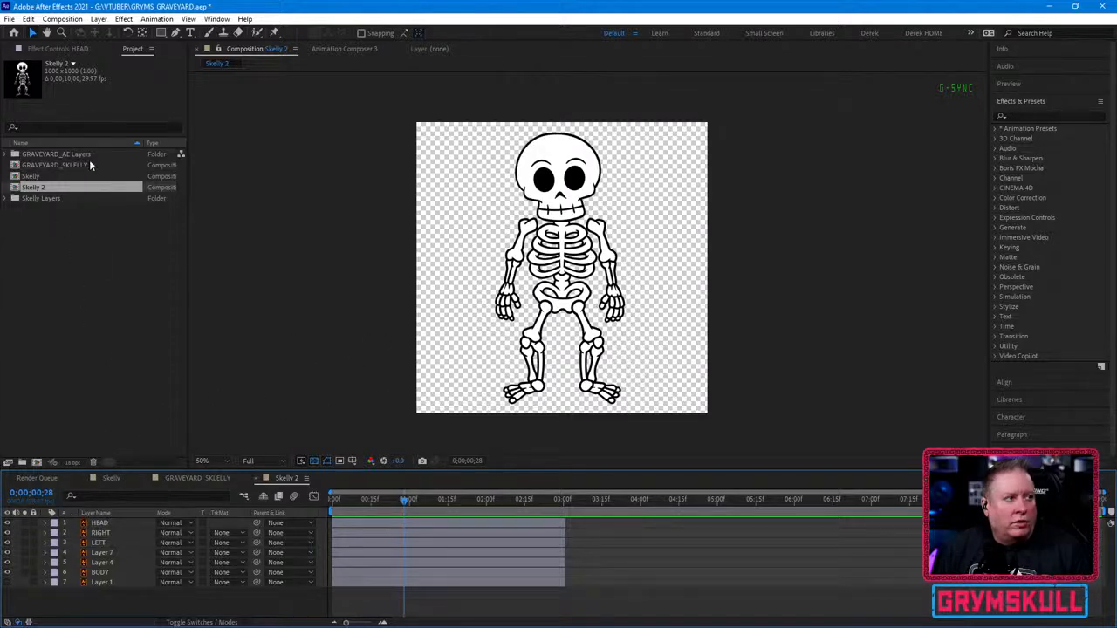
# Step: Open the GRAVEYARD_SKLELLY composition and delete all of its Skelly layers, leaving only the graveyard scenery
pyautogui.doubleClick(19, 166)
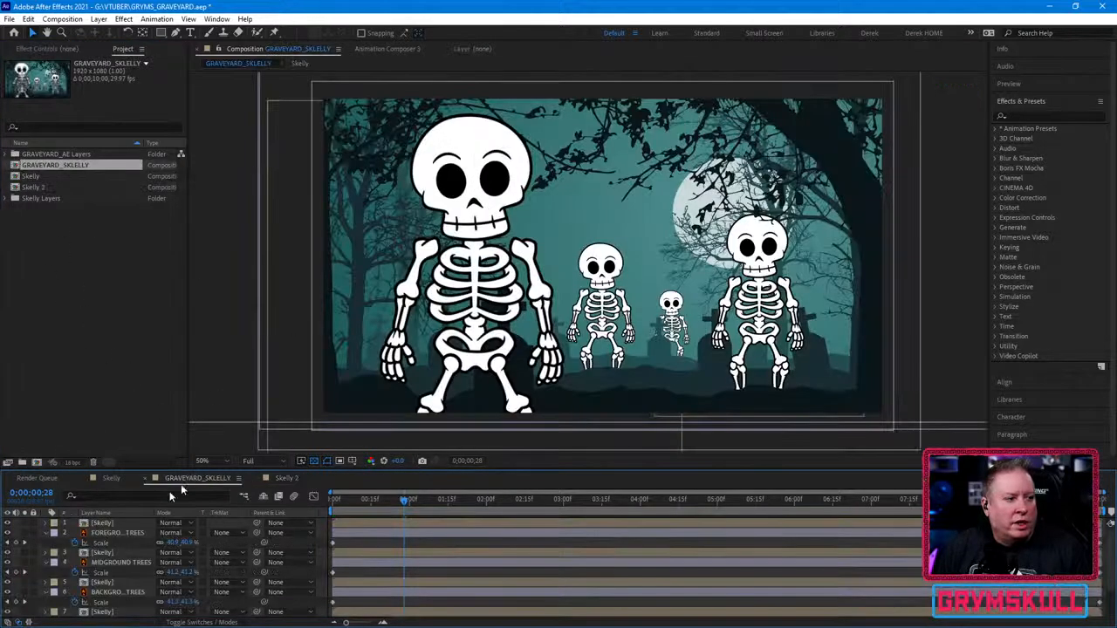
pyautogui.scroll(2, 112, 523)
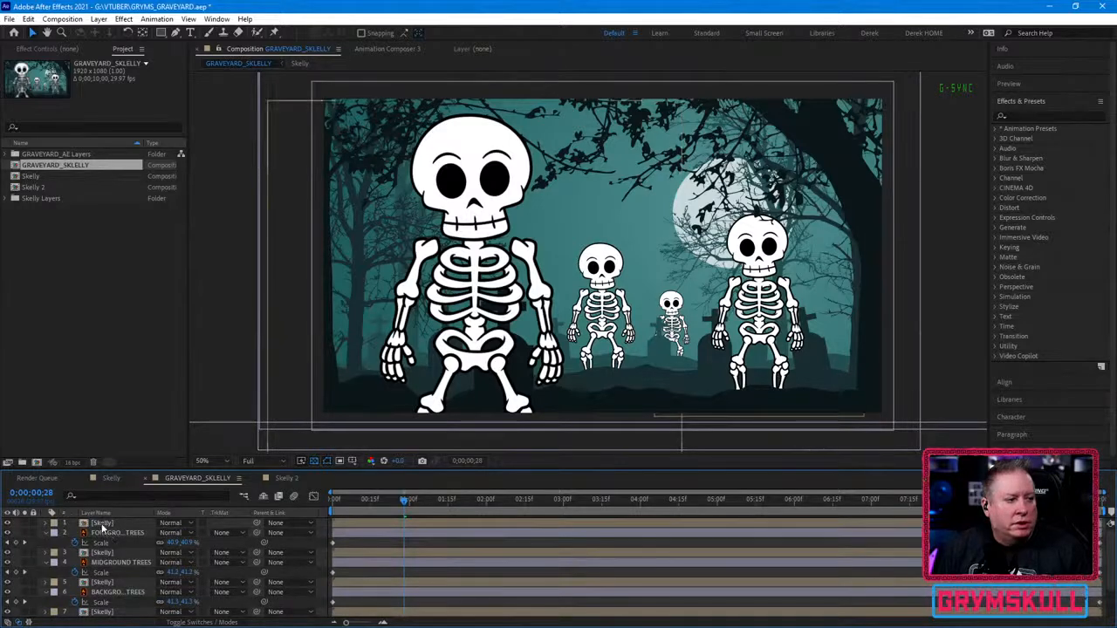
pyautogui.click(103, 524)
pyautogui.press('Delete')
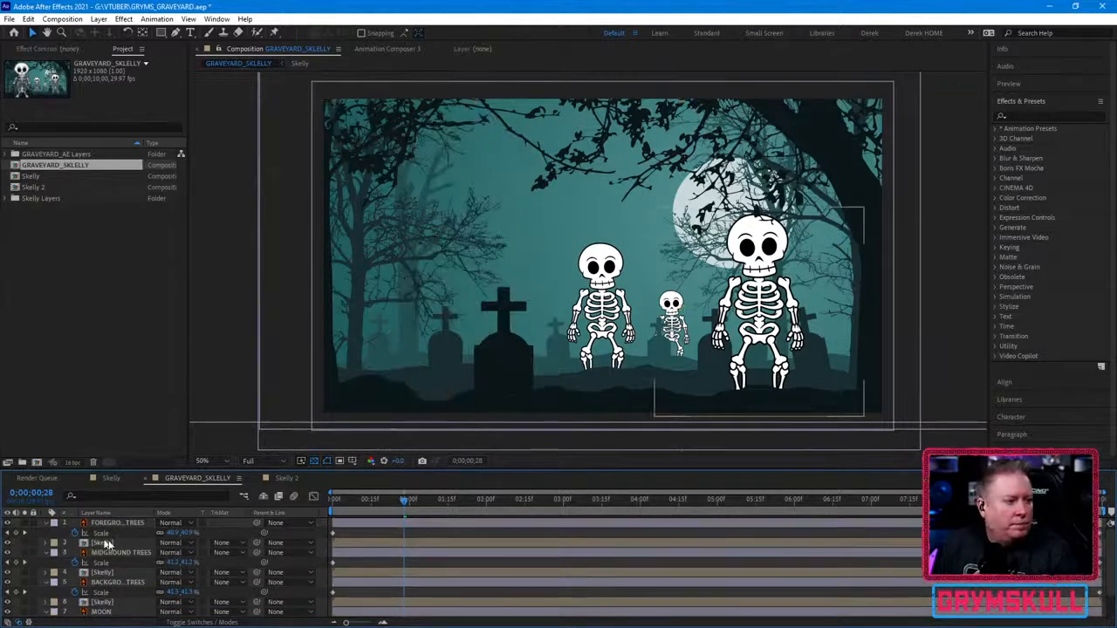
pyautogui.click(105, 563)
pyautogui.press('Delete')
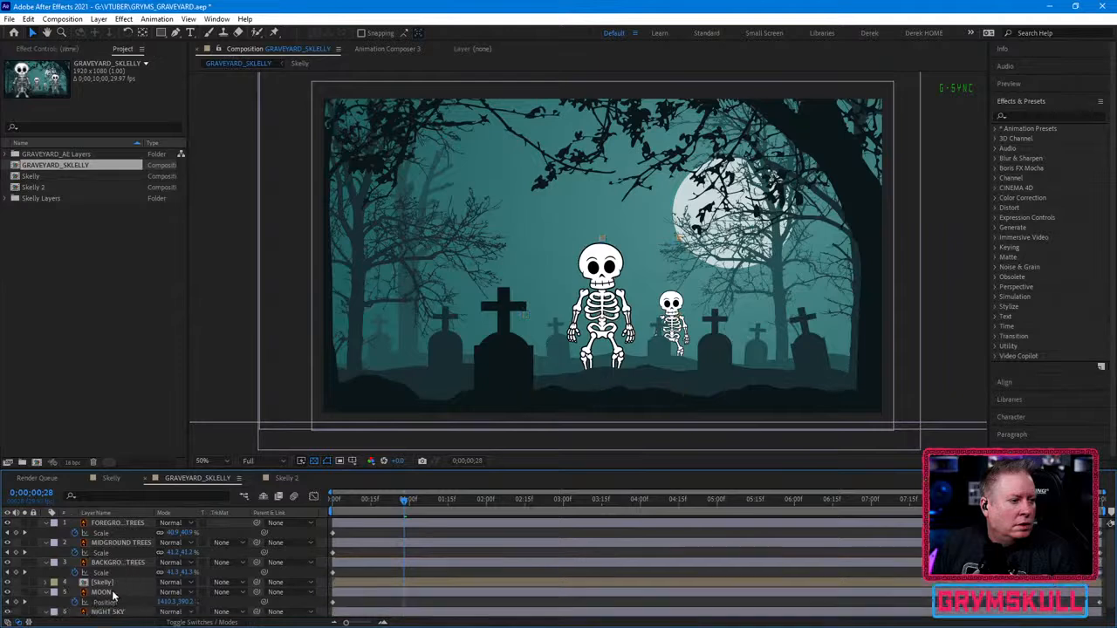
pyautogui.click(106, 582)
pyautogui.press('Delete')
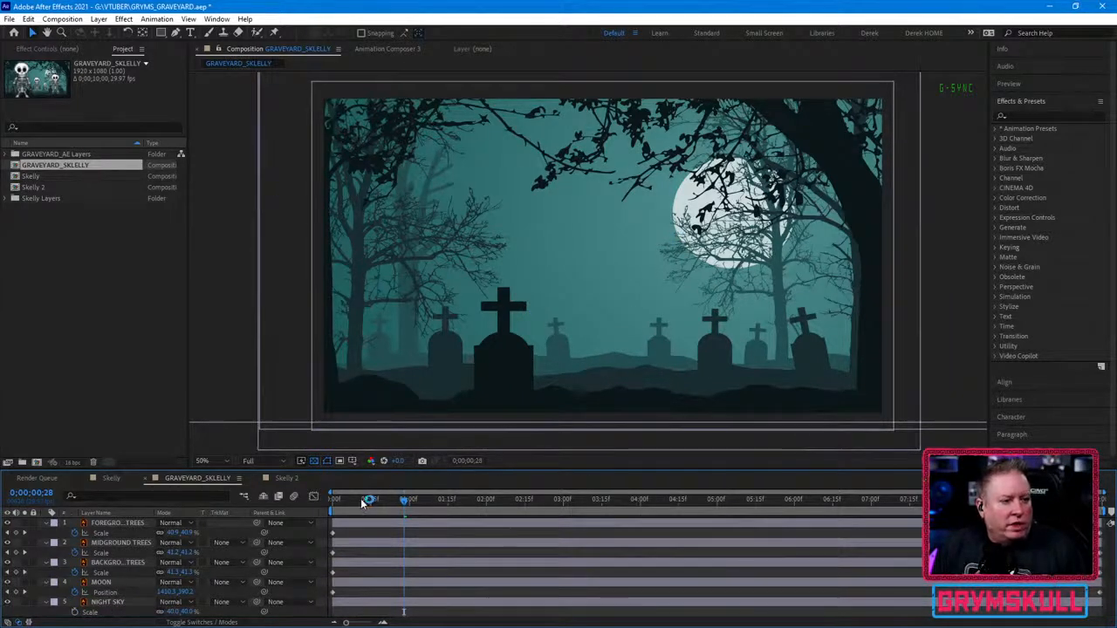
# Step: Preview the graveyard scenery animation from the start of the timeline and return the playhead to the first frame
pyautogui.moveTo(361, 500); pyautogui.dragTo(281, 496)
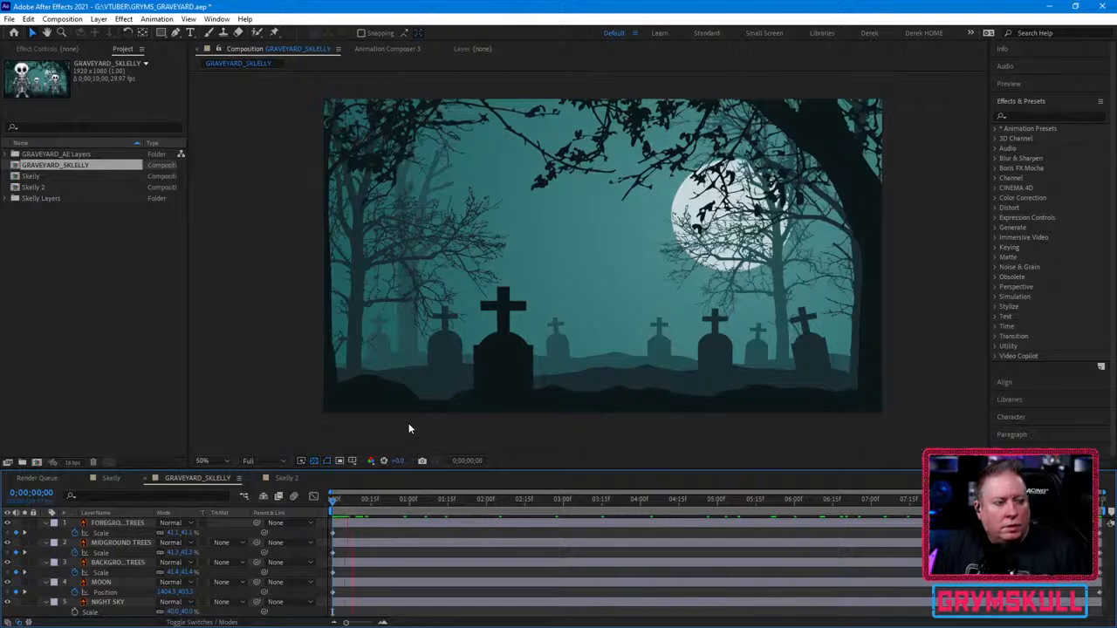
pyautogui.press('space')
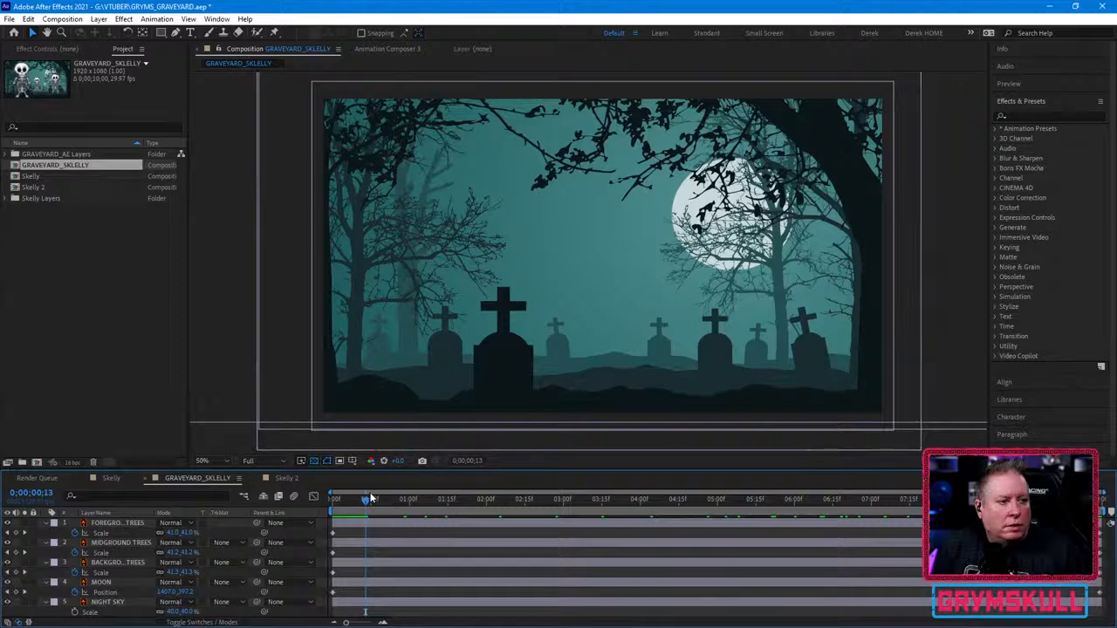
pyautogui.moveTo(372, 503); pyautogui.dragTo(352, 516)
pyautogui.press('space')
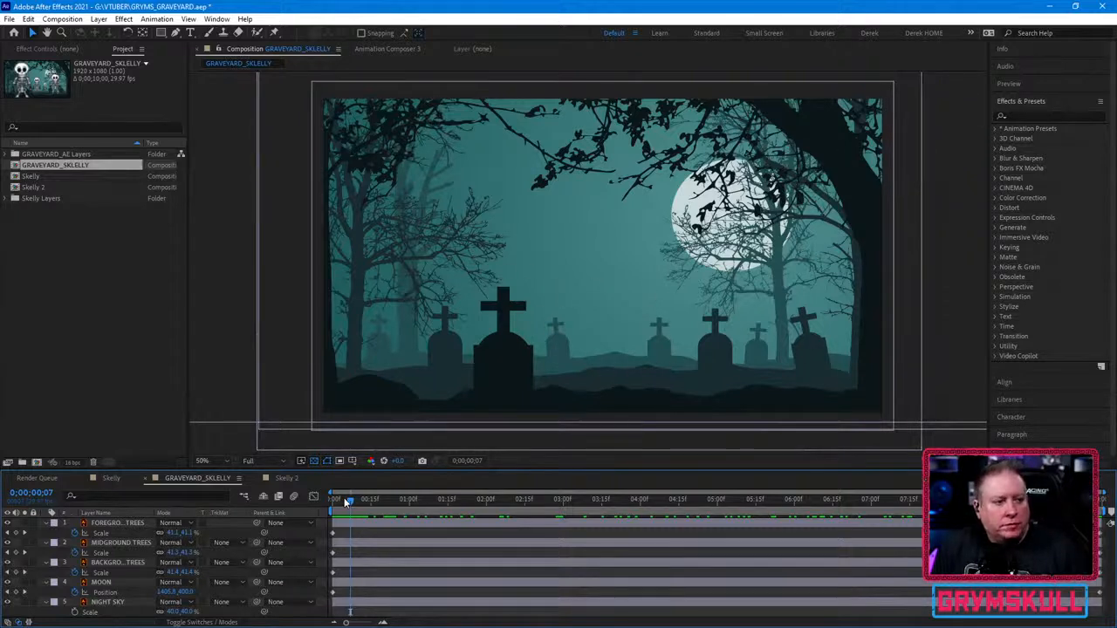
pyautogui.moveTo(350, 501); pyautogui.dragTo(321, 502)
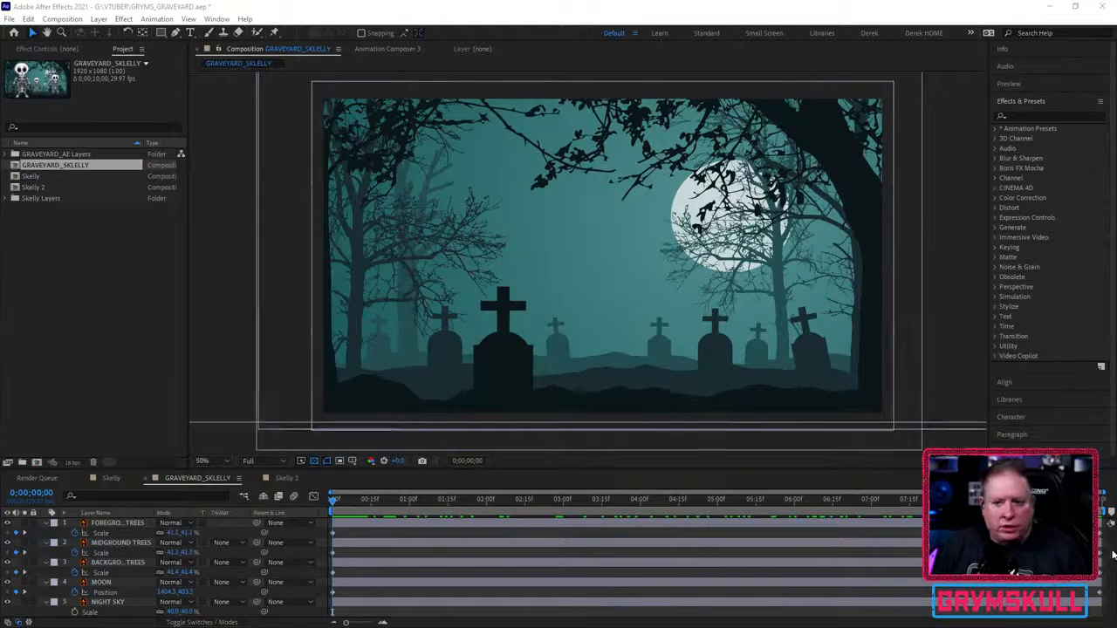
# Step: Switch to Illustrator and open the recent file GRAVEYARD_AE.ai
pyautogui.hotkey('alt', 'Tab')
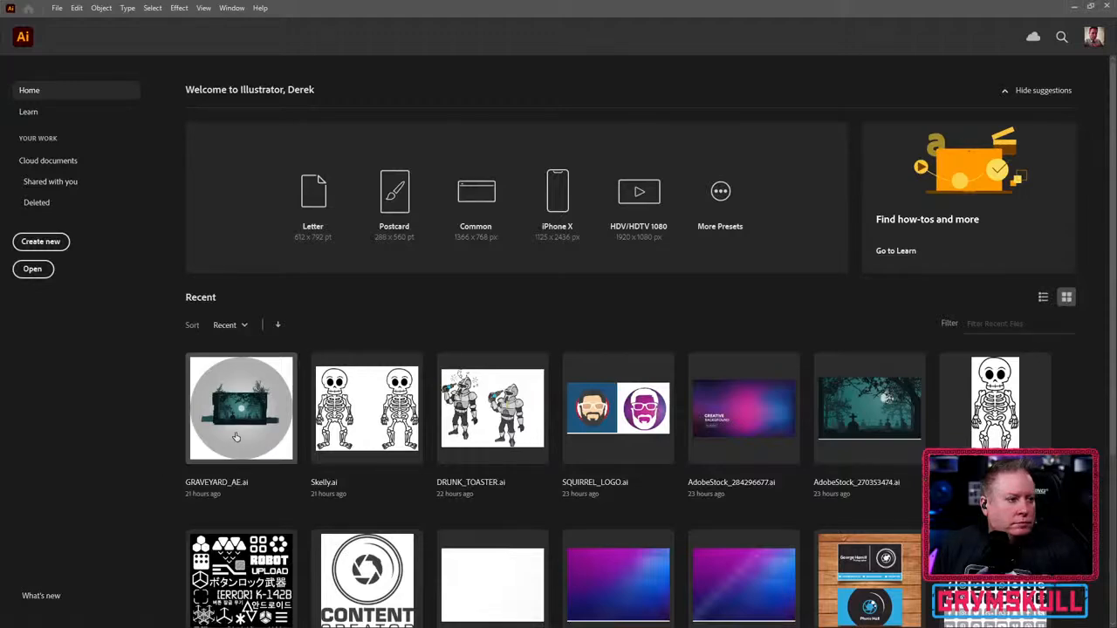
pyautogui.click(365, 417)
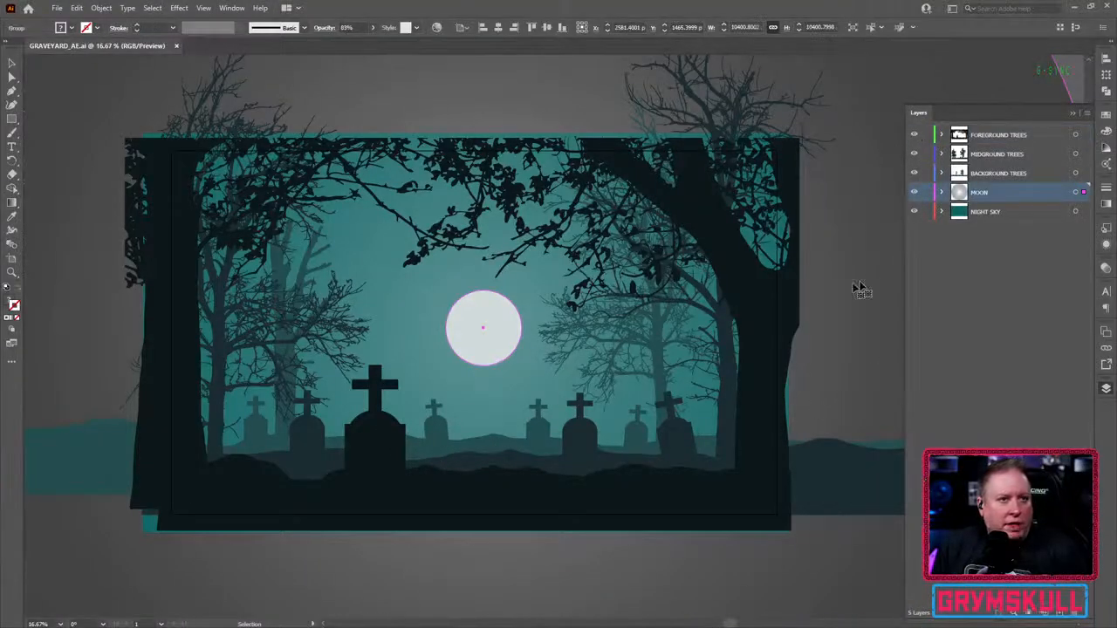
pyautogui.click(1008, 282)
# Step: Hide the graveyard's layers one by one from FOREGROUND TREES down to NIGHT SKY and show them again to examine the scene's depth
pyautogui.click(915, 136)
pyautogui.click(914, 154)
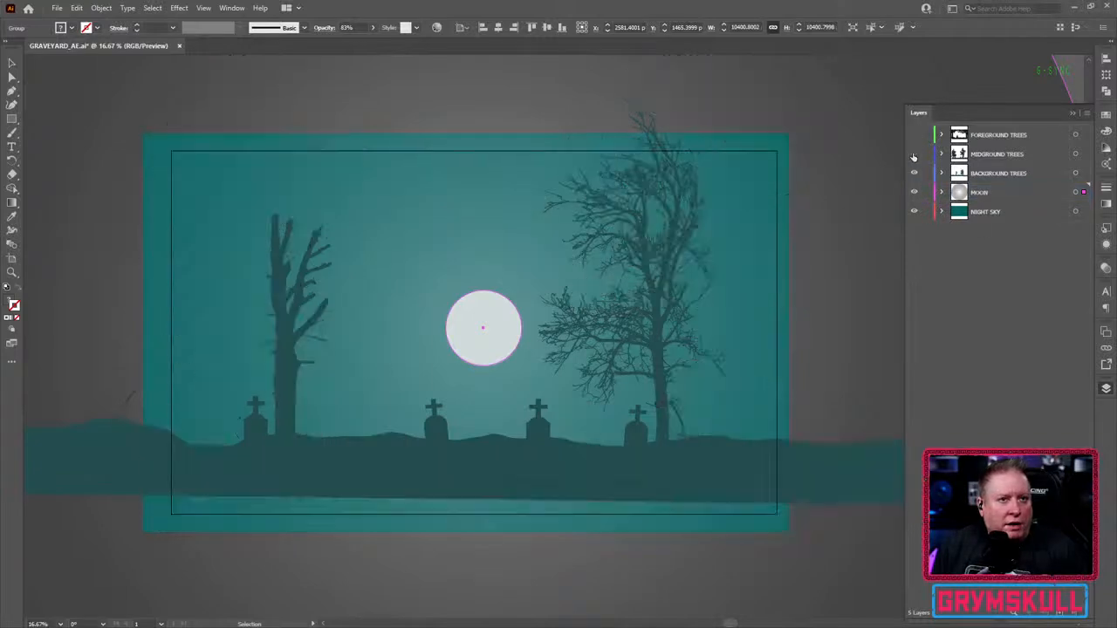
pyautogui.click(914, 173)
pyautogui.click(913, 192)
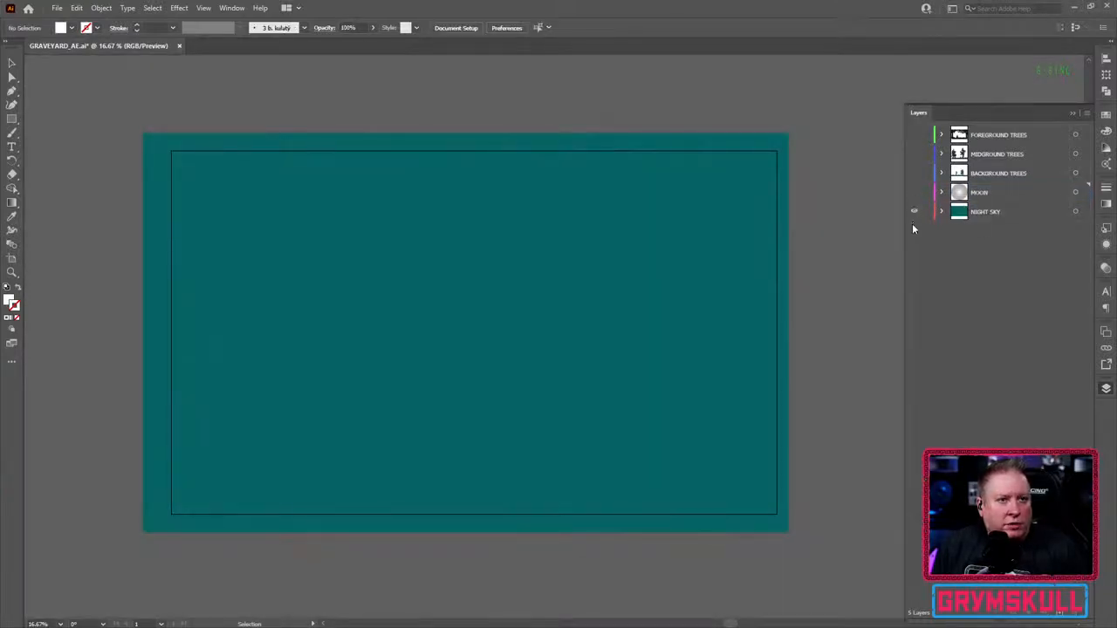
pyautogui.click(914, 212)
pyautogui.click(914, 212)
pyautogui.click(913, 193)
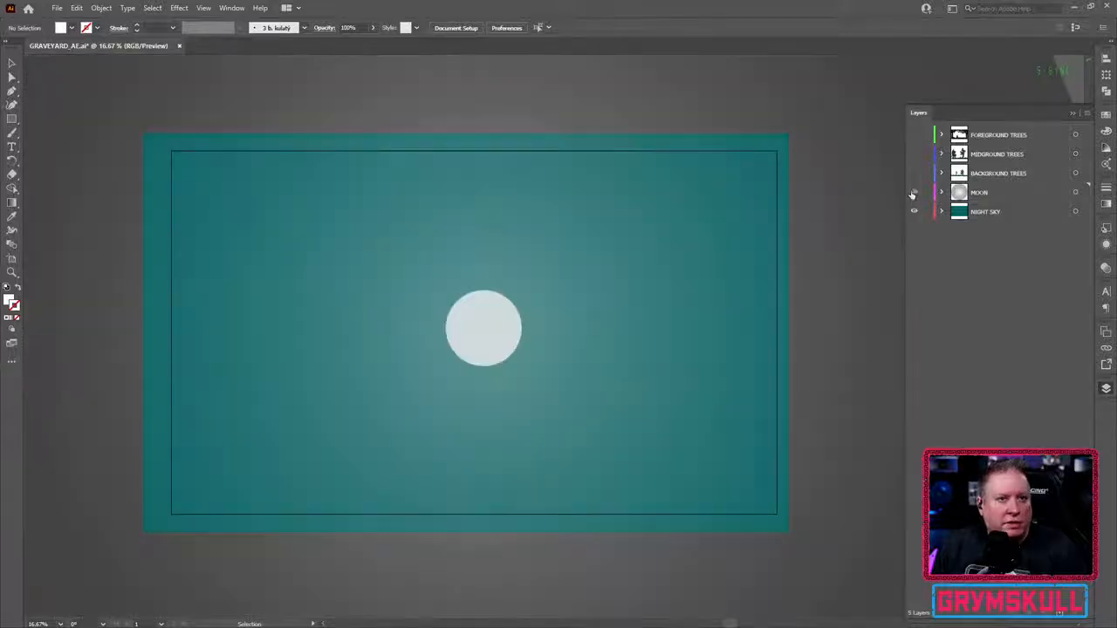
pyautogui.click(914, 173)
pyautogui.click(914, 154)
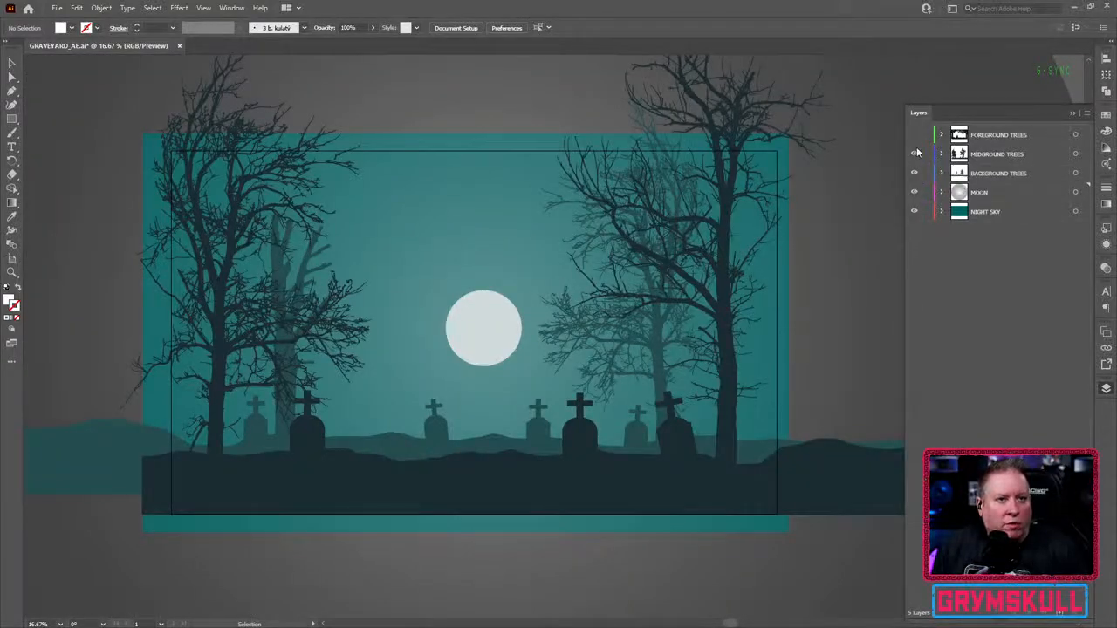
pyautogui.click(913, 135)
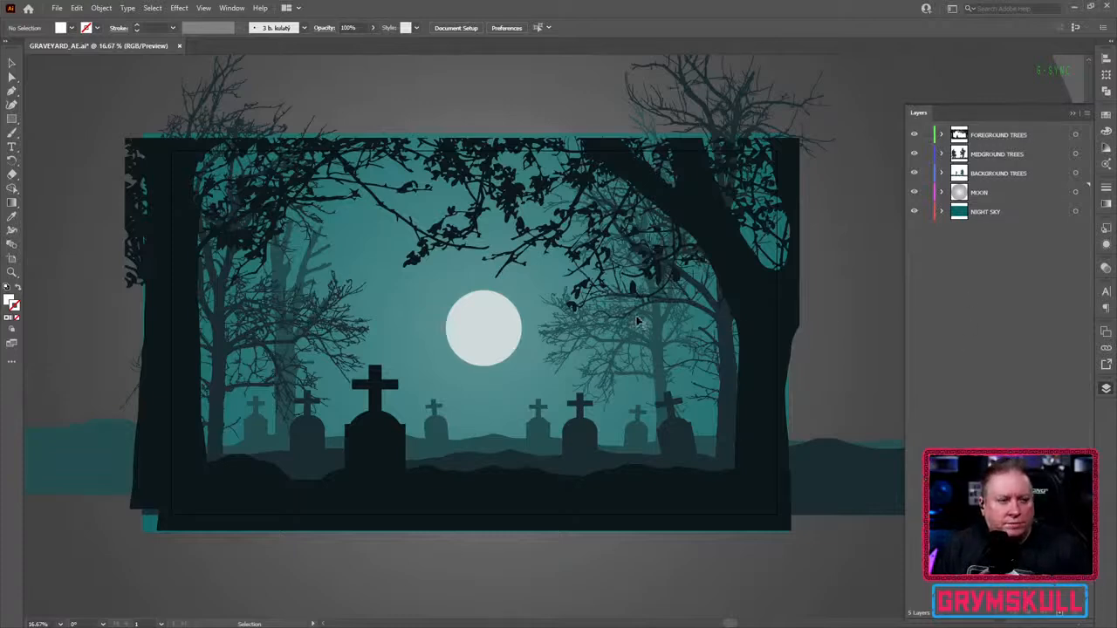
# Step: Open the recent file Skelly.ai alongside the graveyard artwork
pyautogui.click(12, 62)
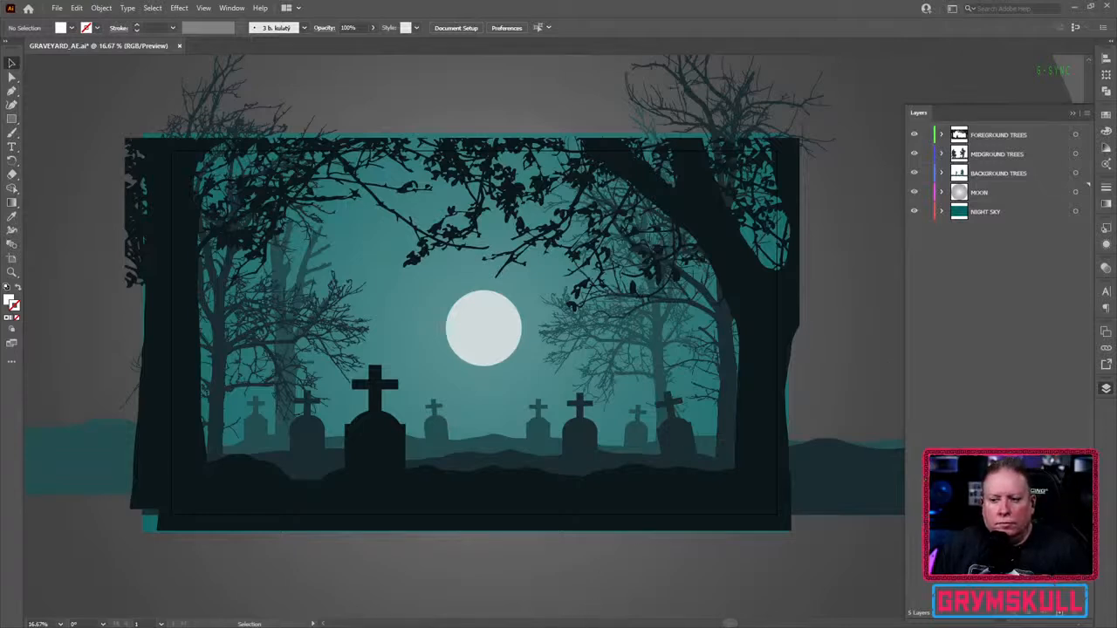
pyautogui.click(29, 8)
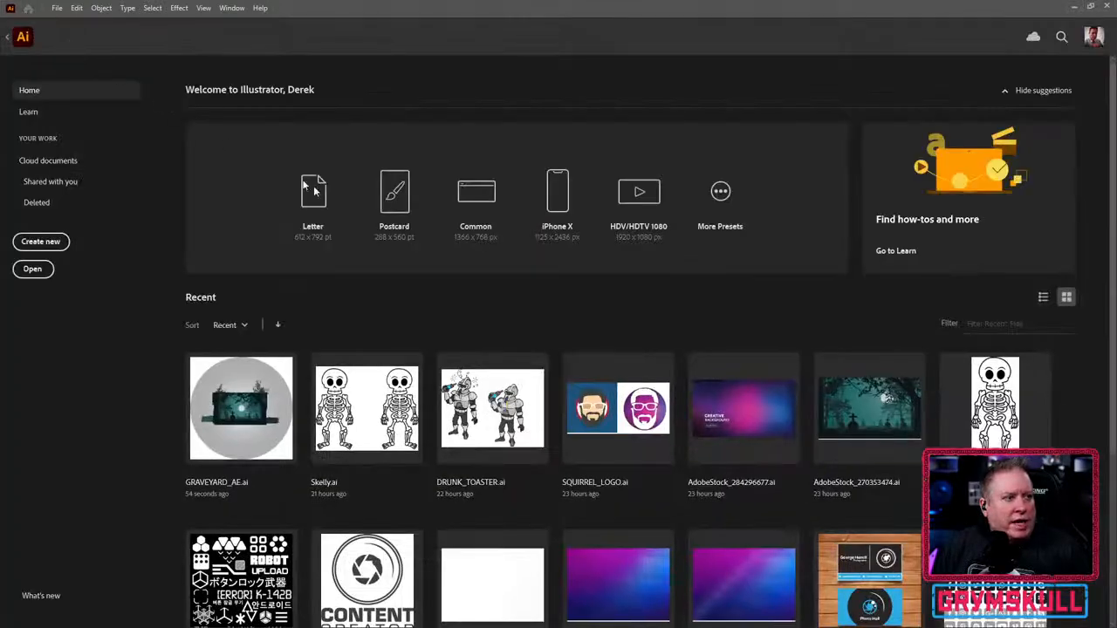
pyautogui.click(381, 393)
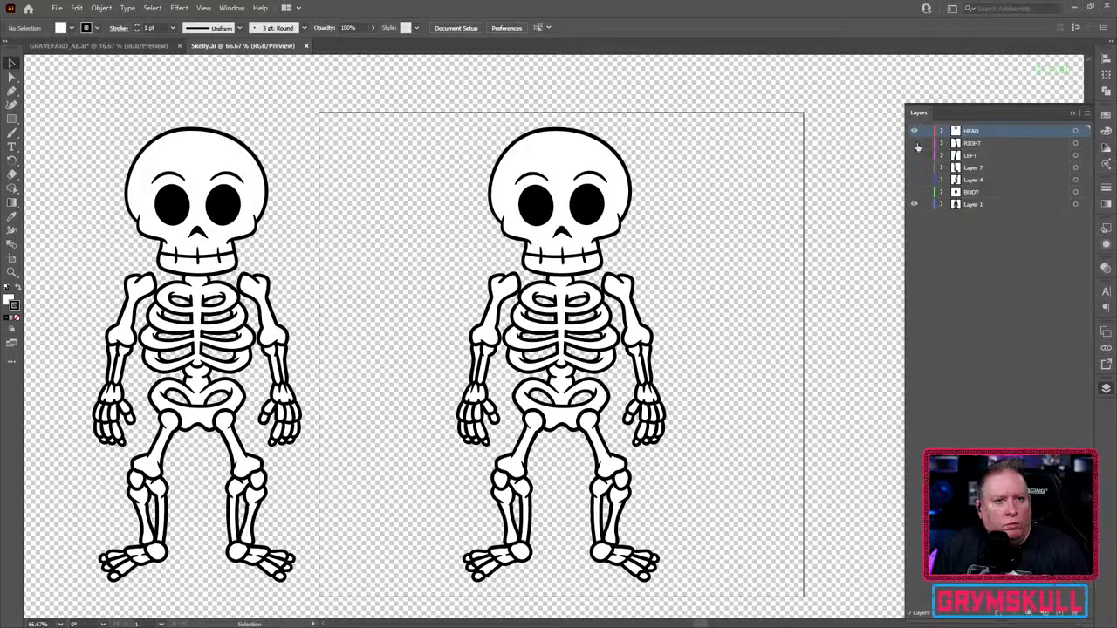
# Step: Hide the skeleton layers, keep Layer 1 shown, and expand its group to examine the paths inside before collapsing it
pyautogui.click(914, 131)
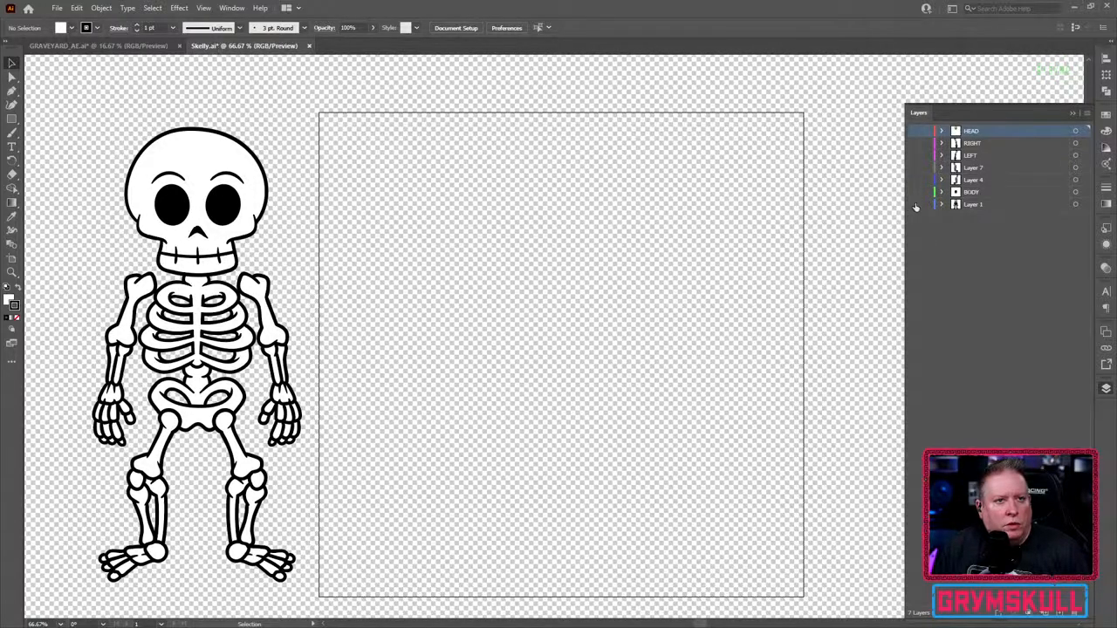
pyautogui.click(915, 204)
pyautogui.click(941, 204)
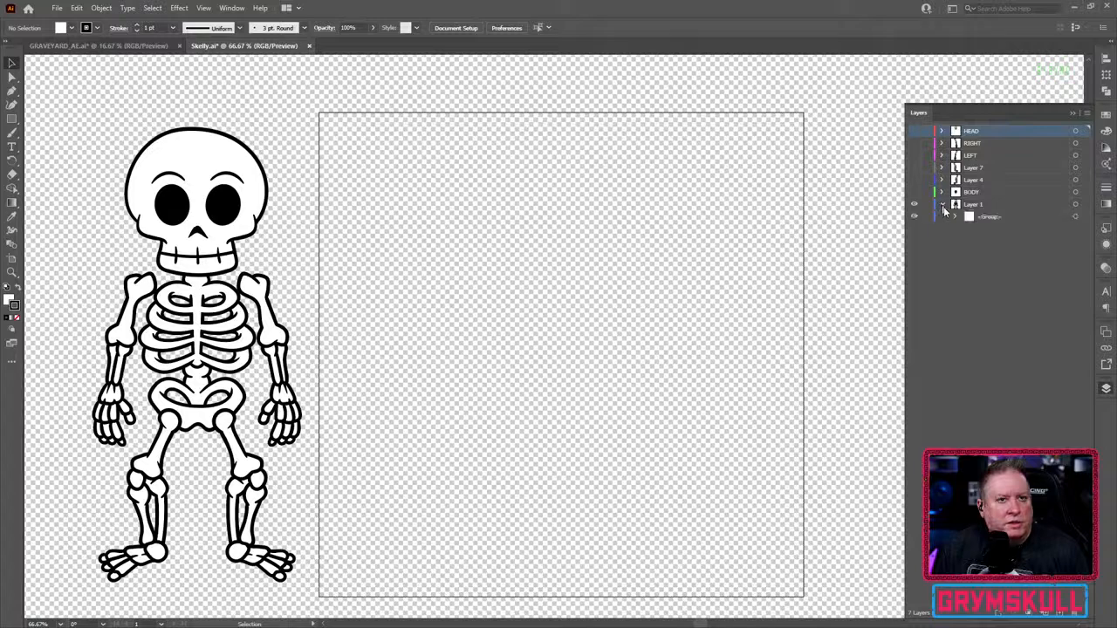
pyautogui.click(956, 216)
pyautogui.scroll(-5, 1012, 346)
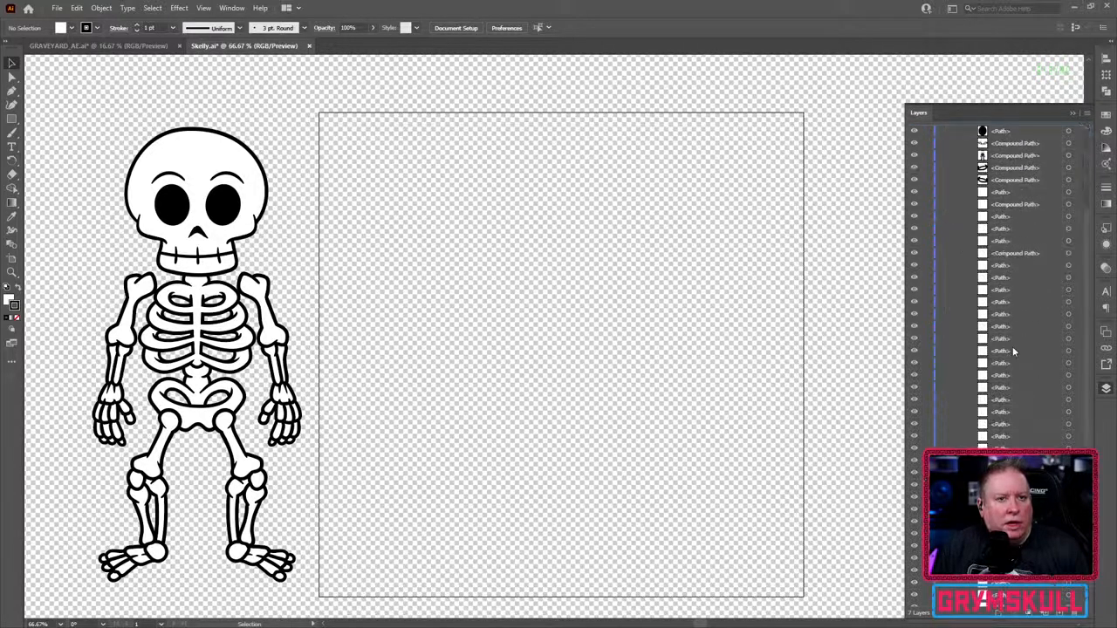
pyautogui.scroll(2, 1012, 348)
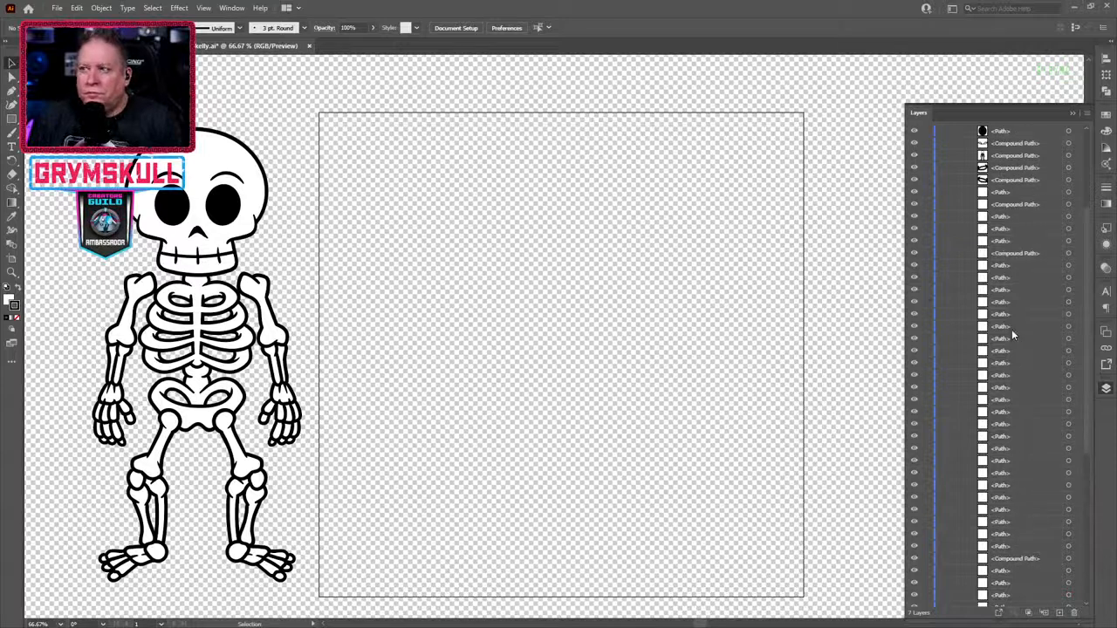
pyautogui.scroll(-5, 1012, 329)
pyautogui.scroll(10, 1012, 329)
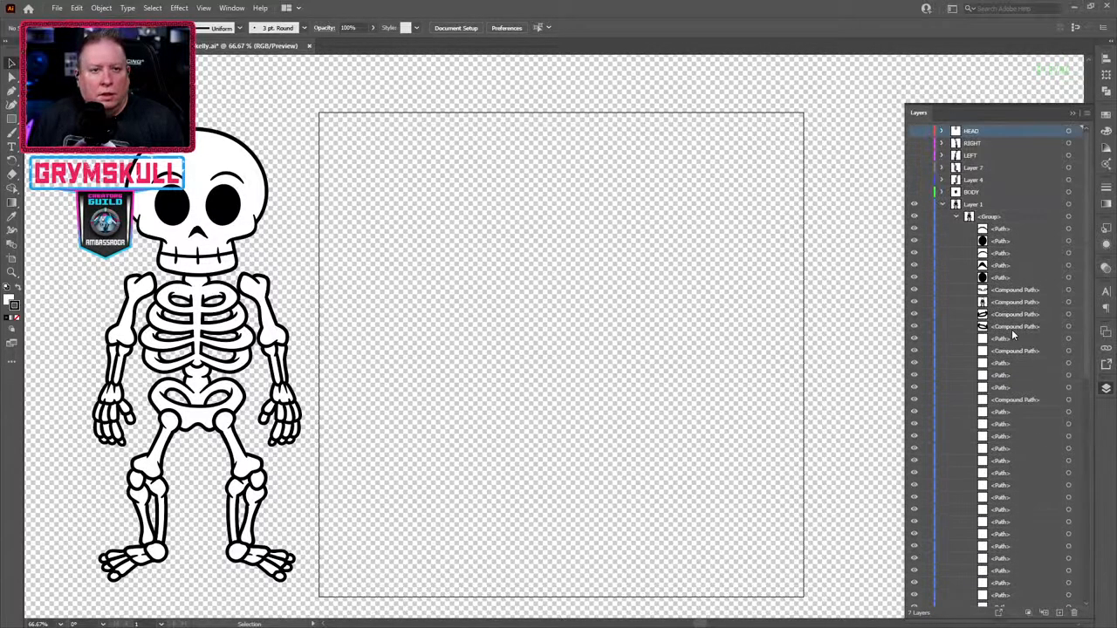
pyautogui.click(941, 204)
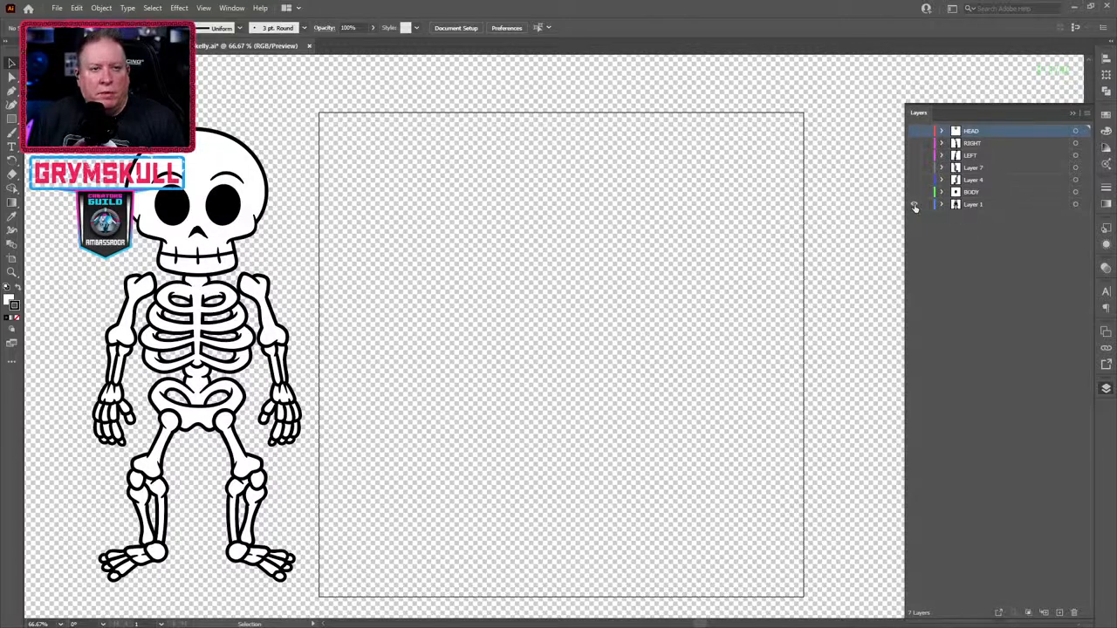
# Step: Toggle Layer 1 and show BODY, Layer 4, Layer 7, LEFT, RIGHT and HEAD one by one to examine the skeleton's parts
pyautogui.click(915, 205)
pyautogui.click(915, 205)
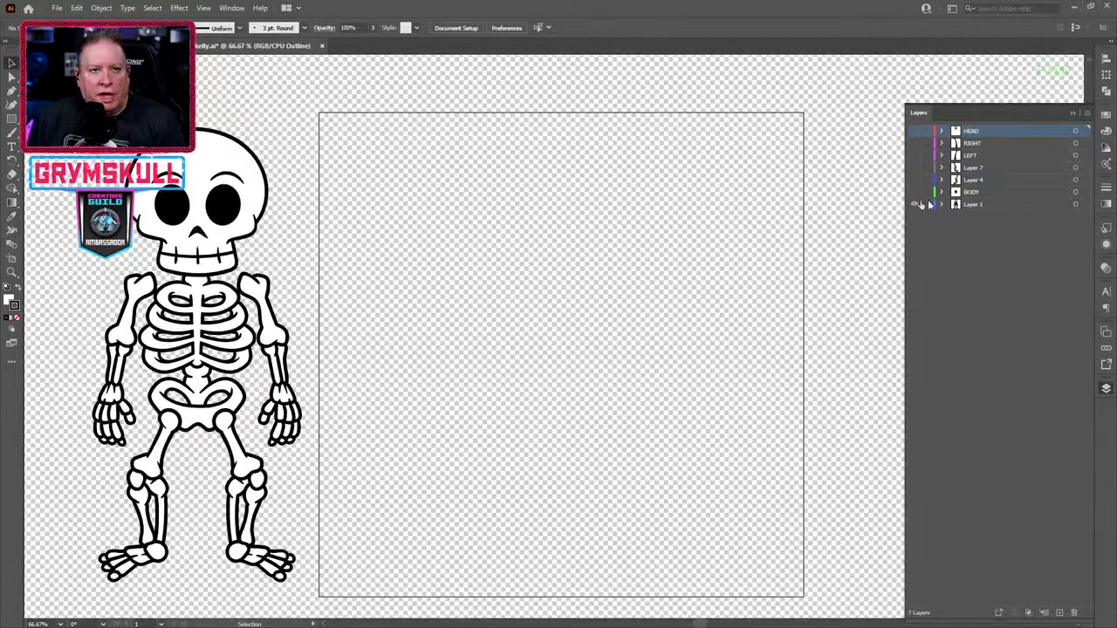
pyautogui.hotkey('ctrl', 'y')
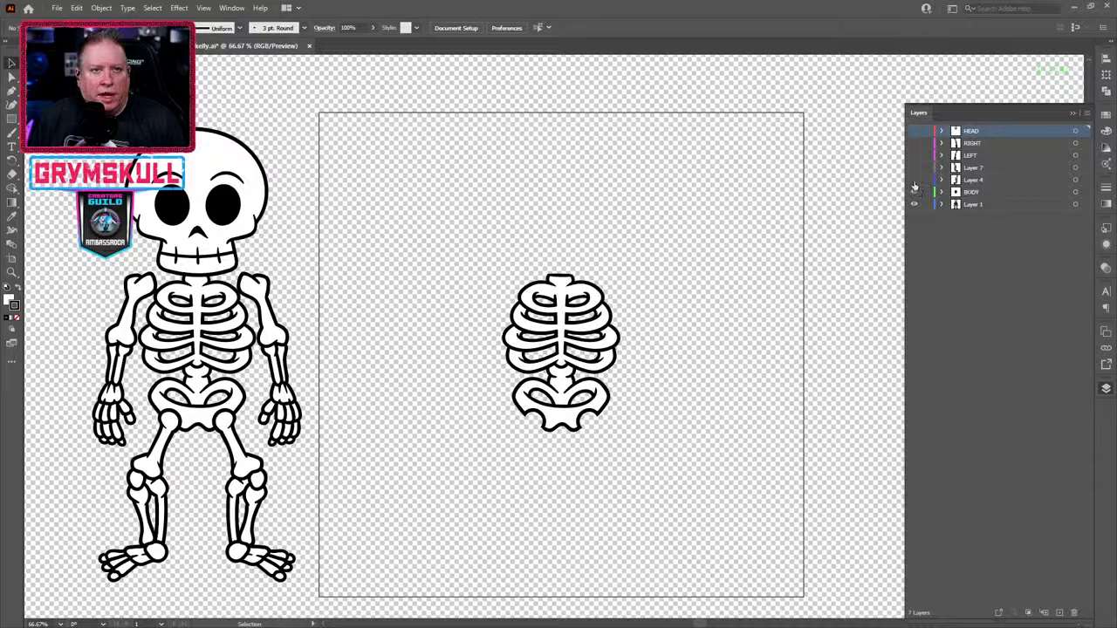
pyautogui.click(913, 179)
pyautogui.click(914, 167)
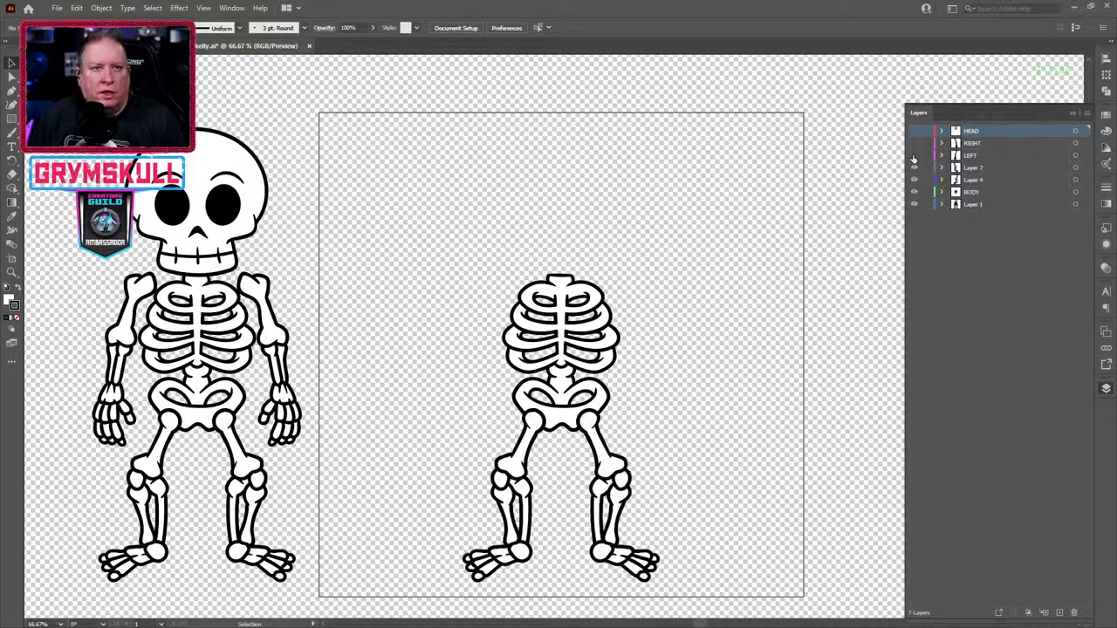
pyautogui.click(914, 155)
pyautogui.click(914, 142)
pyautogui.click(914, 130)
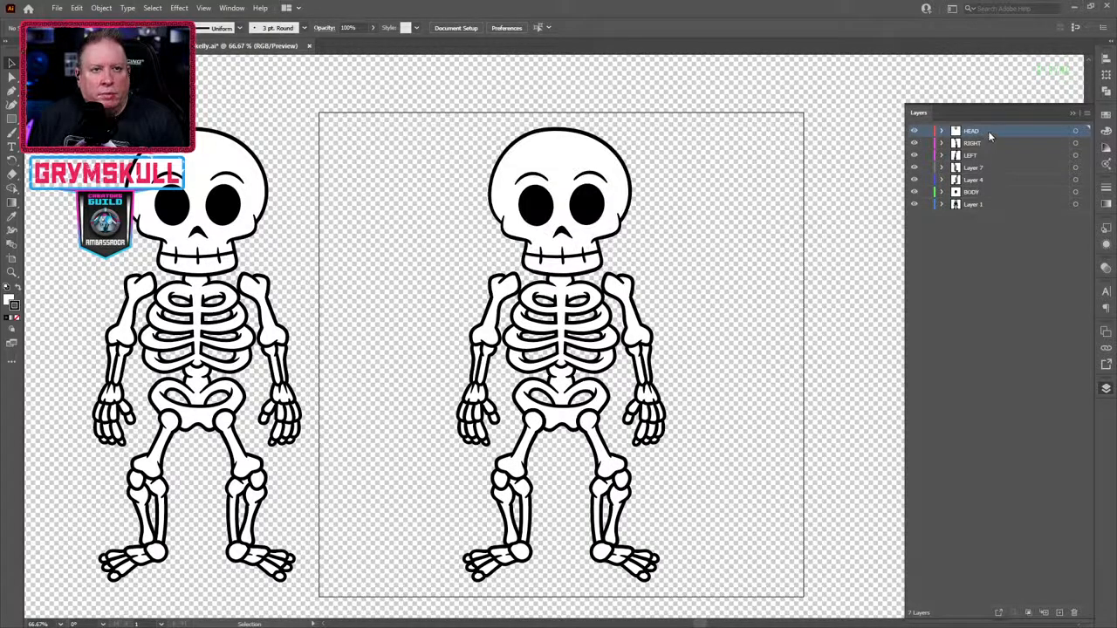
# Step: Select the HEAD layer's artwork, examine its clip group in isolation mode, and return to the full artwork
pyautogui.click(1077, 130)
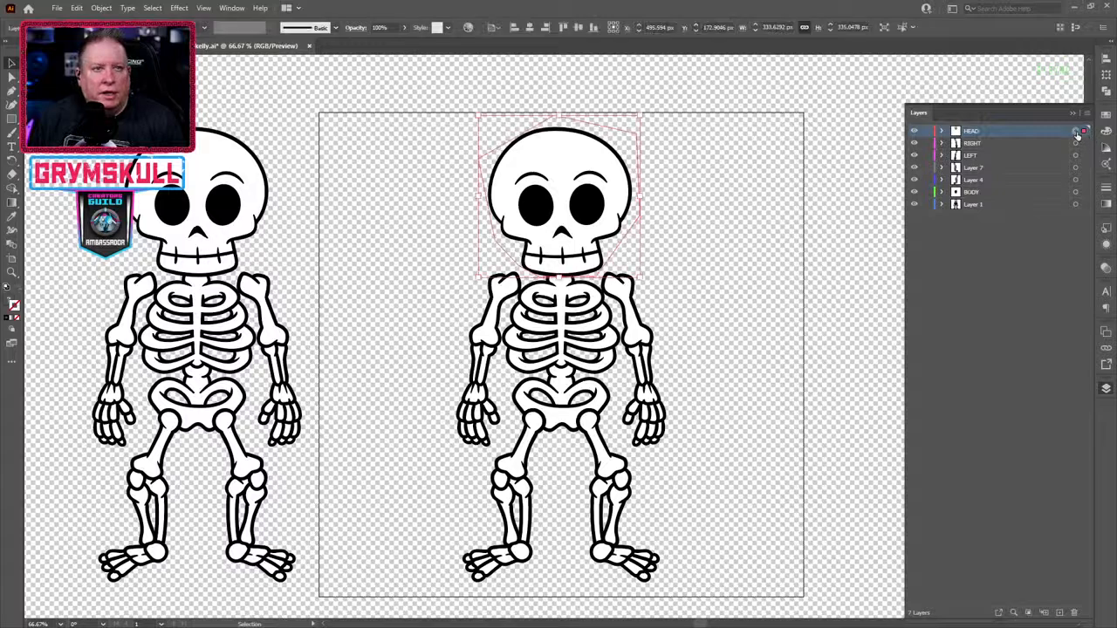
pyautogui.doubleClick(604, 208)
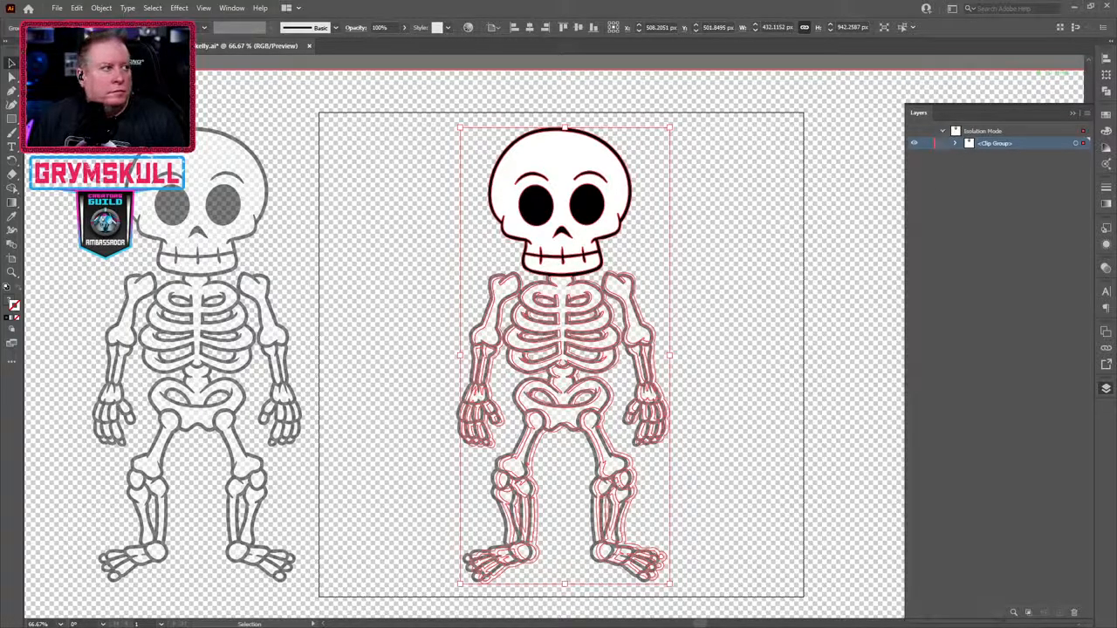
pyautogui.click(655, 258)
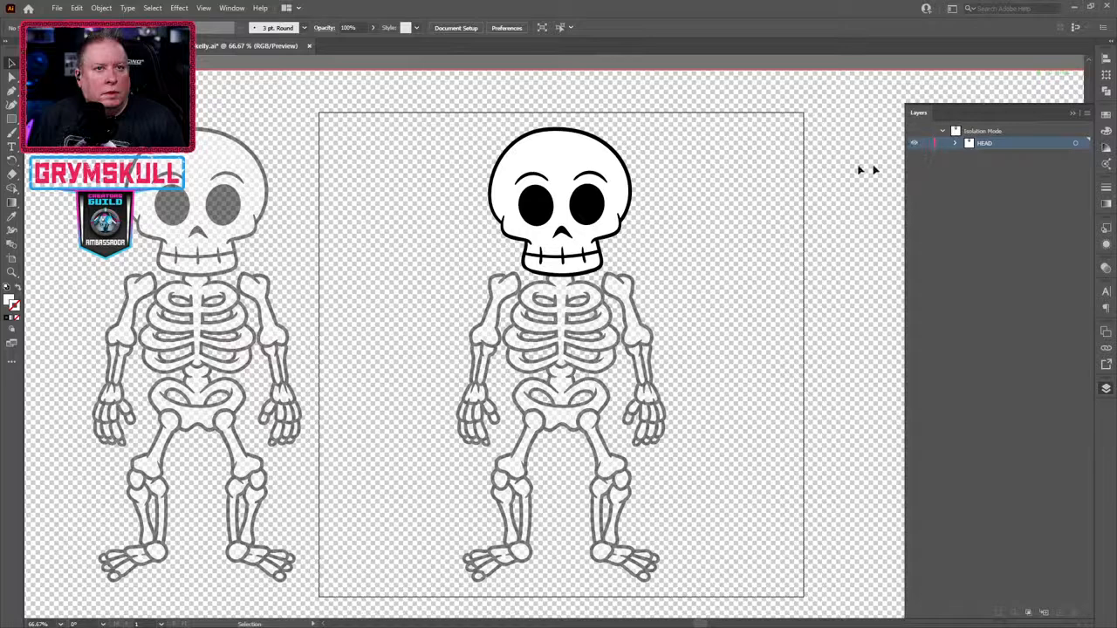
pyautogui.press('Escape')
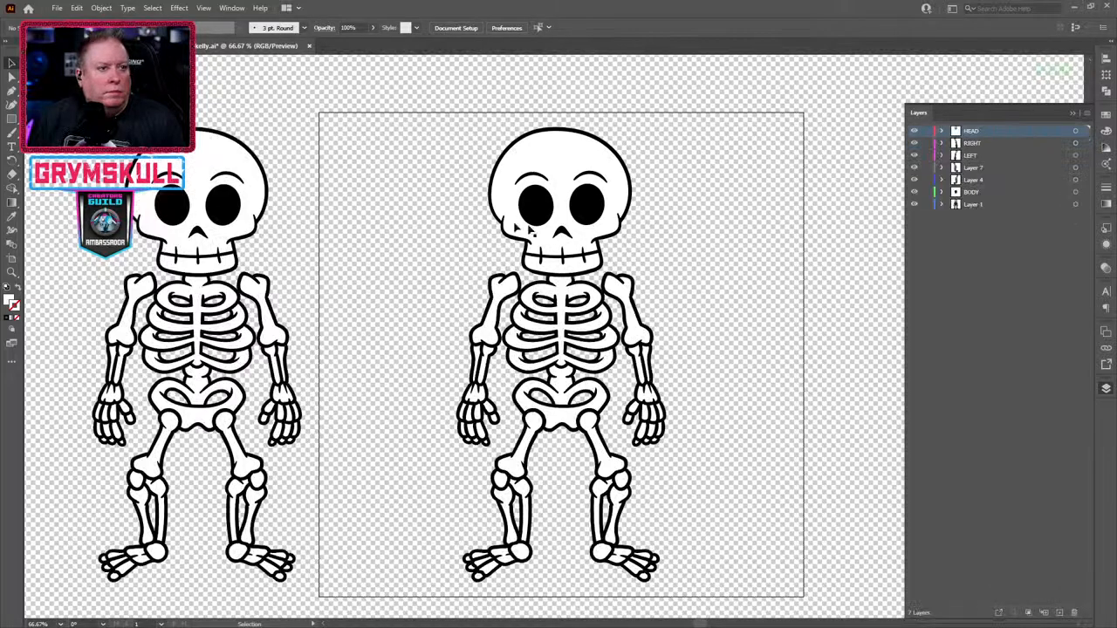
# Step: Isolate the rib cage's clip group on the BODY layer to examine it, and exit isolation mode
pyautogui.doubleClick(563, 320)
pyautogui.click(562, 319)
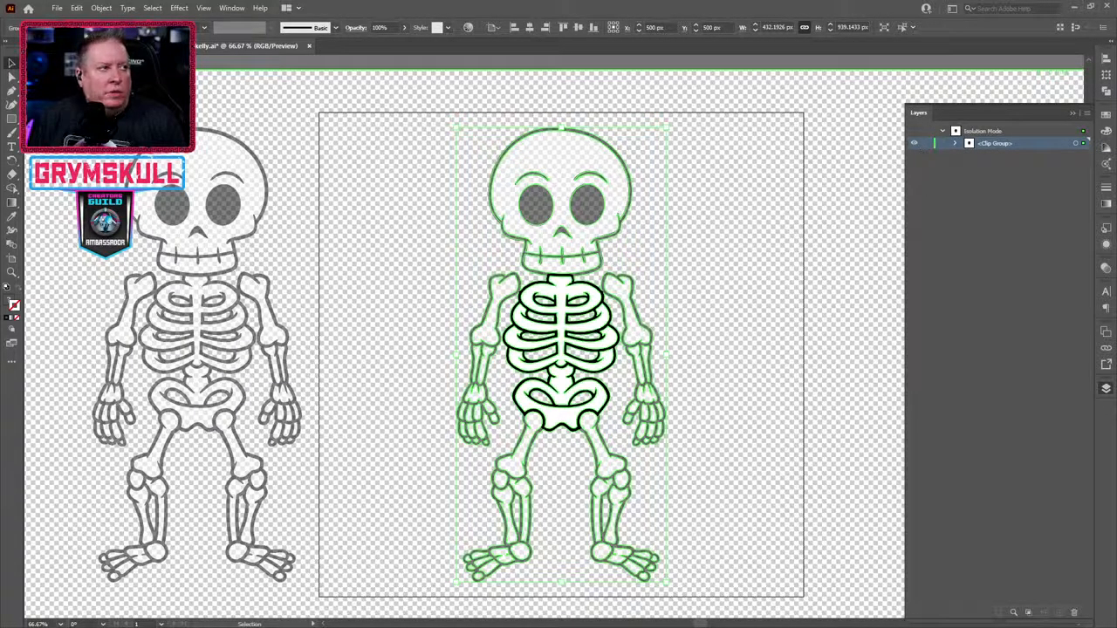
pyautogui.doubleClick(113, 105)
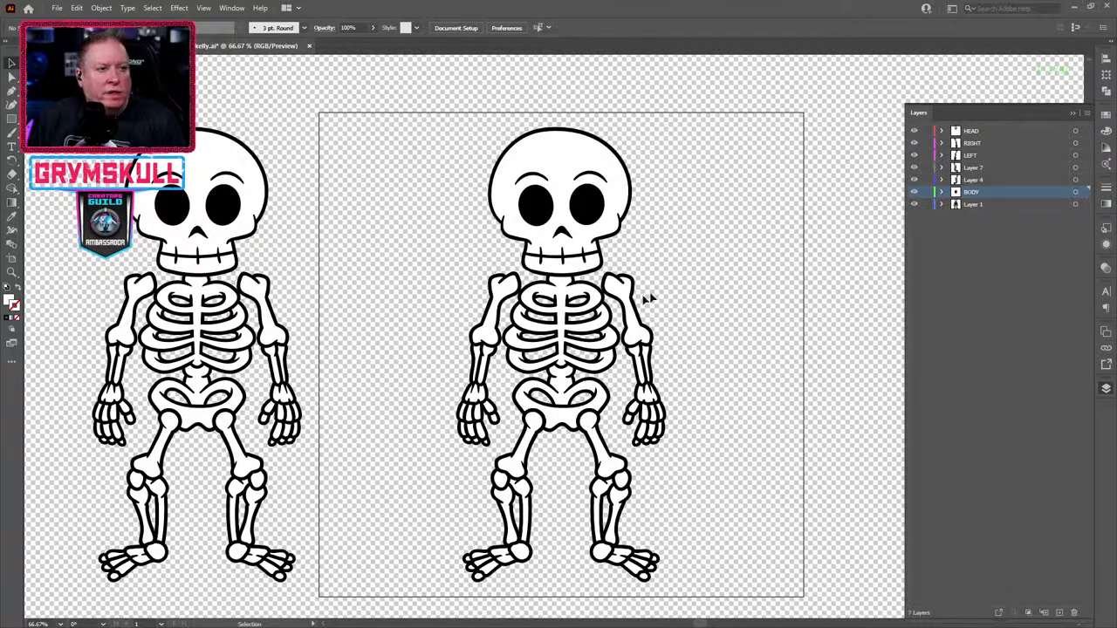
# Step: Try moving the arm on the LEFT layer away from the rib cage and undo the moves
pyautogui.click(618, 288)
pyautogui.click(503, 297)
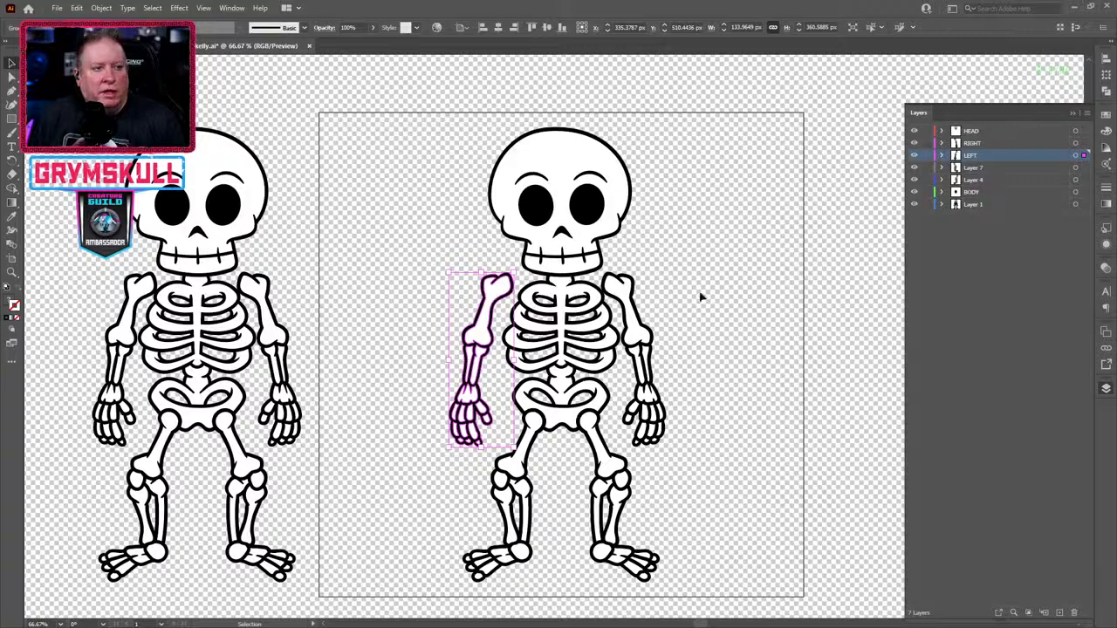
pyautogui.moveTo(504, 300); pyautogui.dragTo(480, 297)
pyautogui.hotkey('ctrl', 'z')
pyautogui.hotkey('ctrl', 'z')
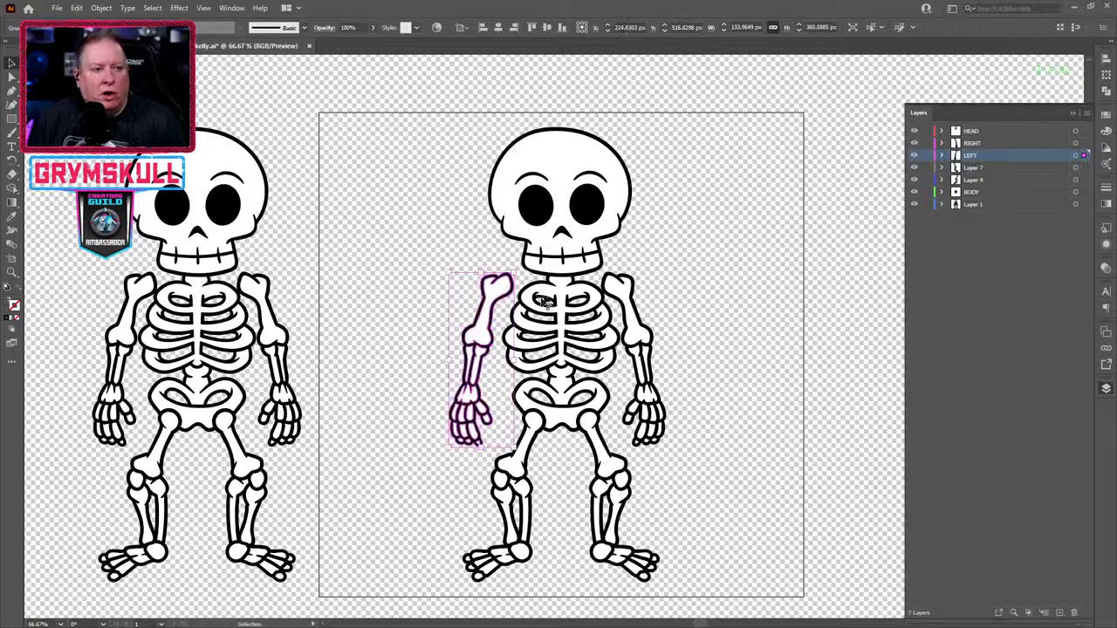
pyautogui.hotkey('ctrl', 'z')
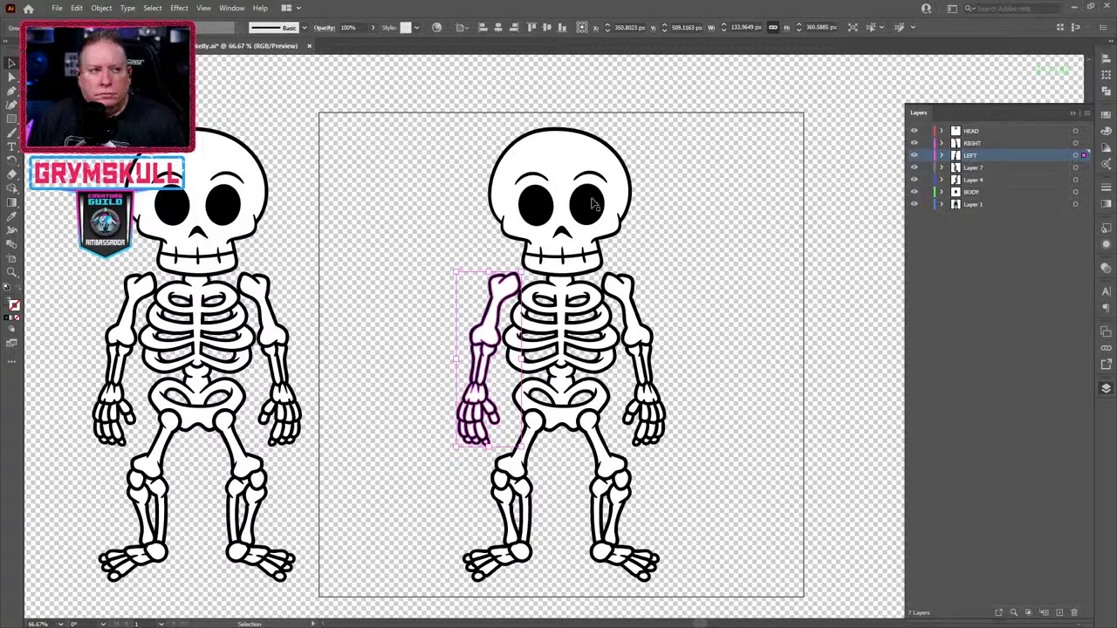
pyautogui.click(580, 172)
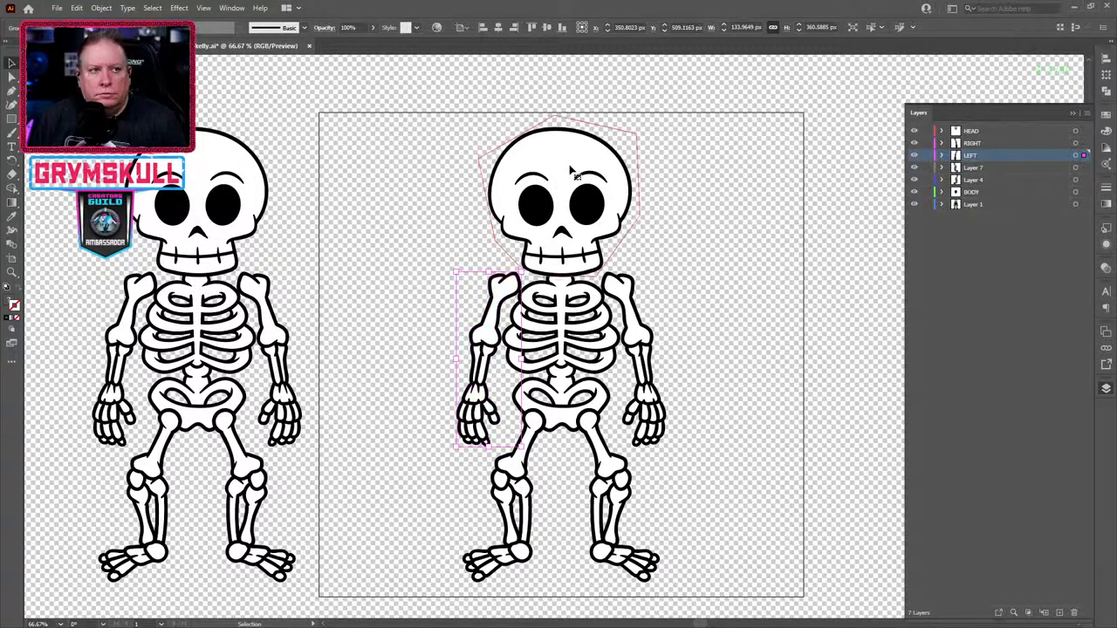
pyautogui.click(678, 184)
pyautogui.click(578, 174)
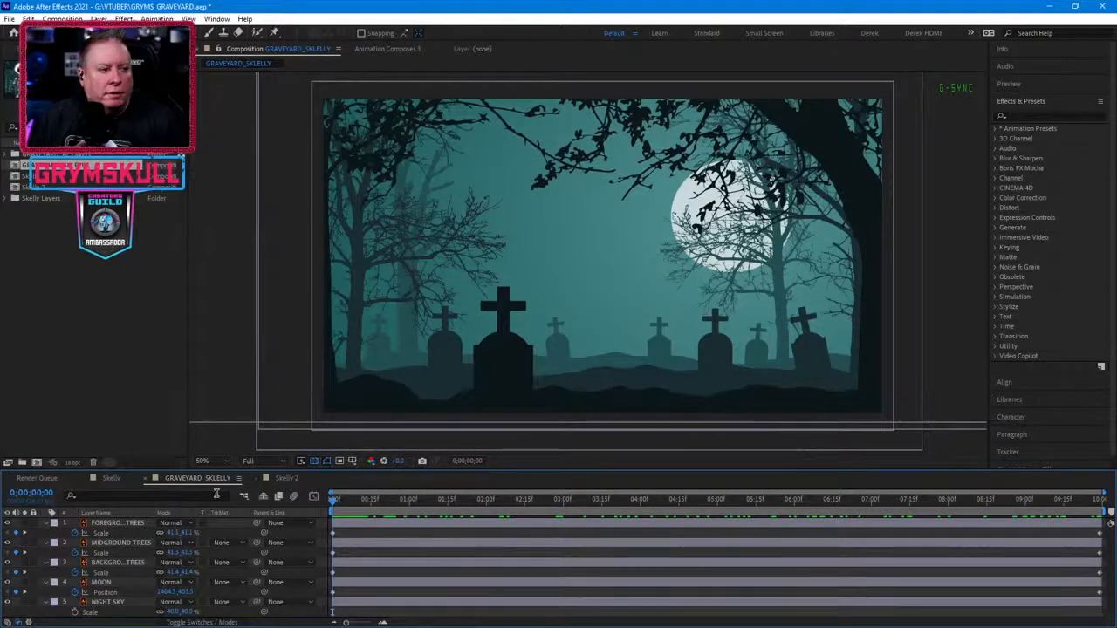
# Step: Switch to After Effects, close the Skelly 2 composition and open the Skelly composition
pyautogui.click(256, 479)
pyautogui.click(109, 479)
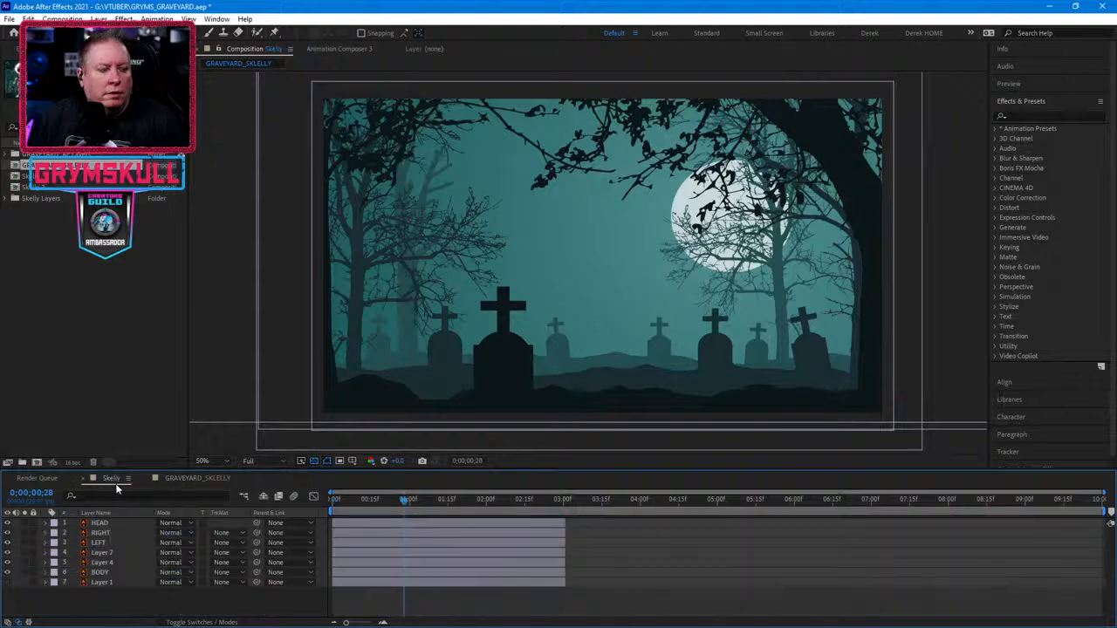
# Step: Delete the HEAD layer's mask and move the skull sideways off the body toward the composition's upper-right corner
pyautogui.click(630, 219)
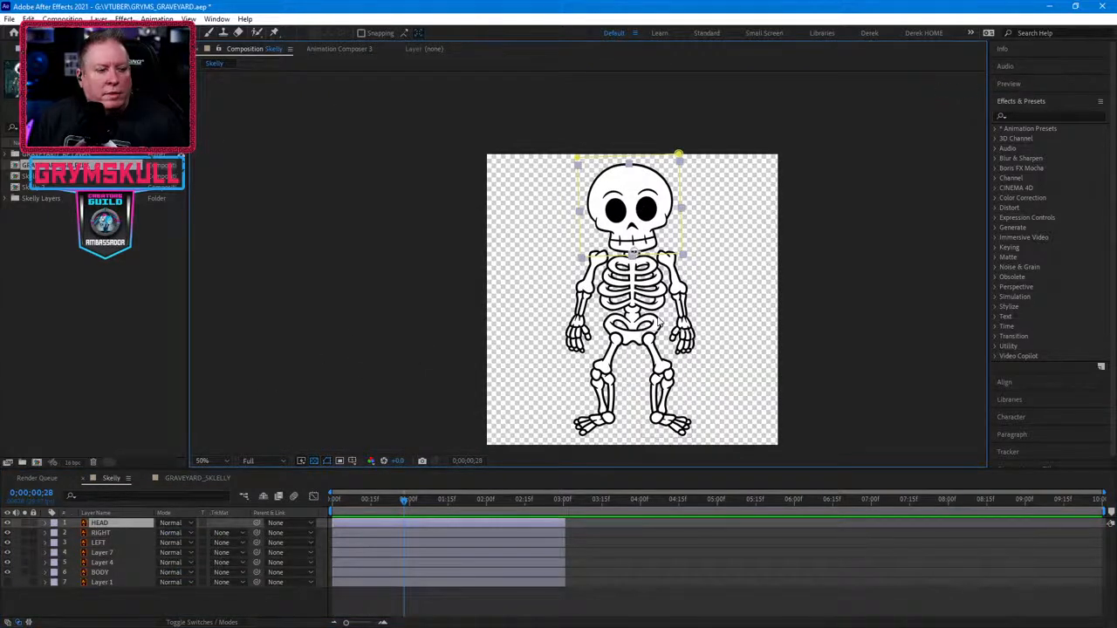
pyautogui.click(47, 523)
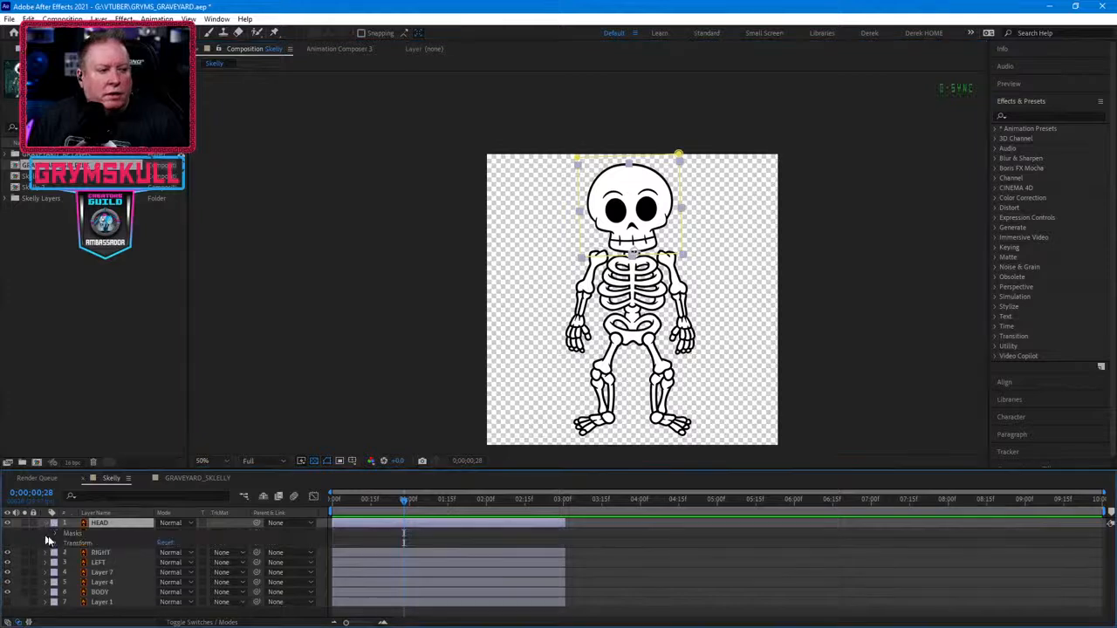
pyautogui.click(58, 534)
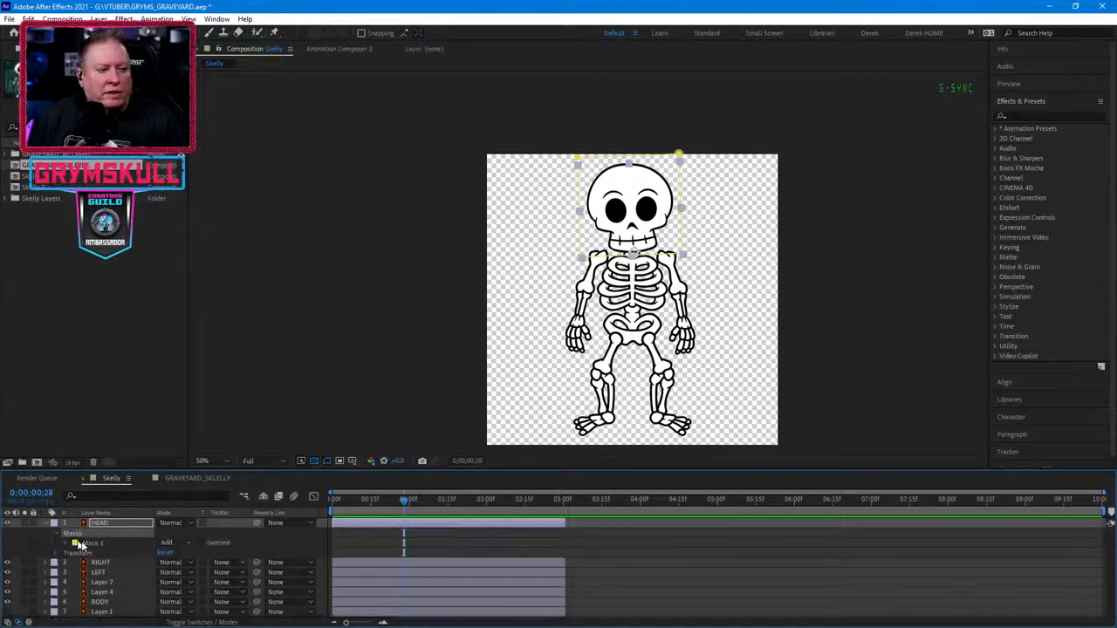
pyautogui.press('Delete')
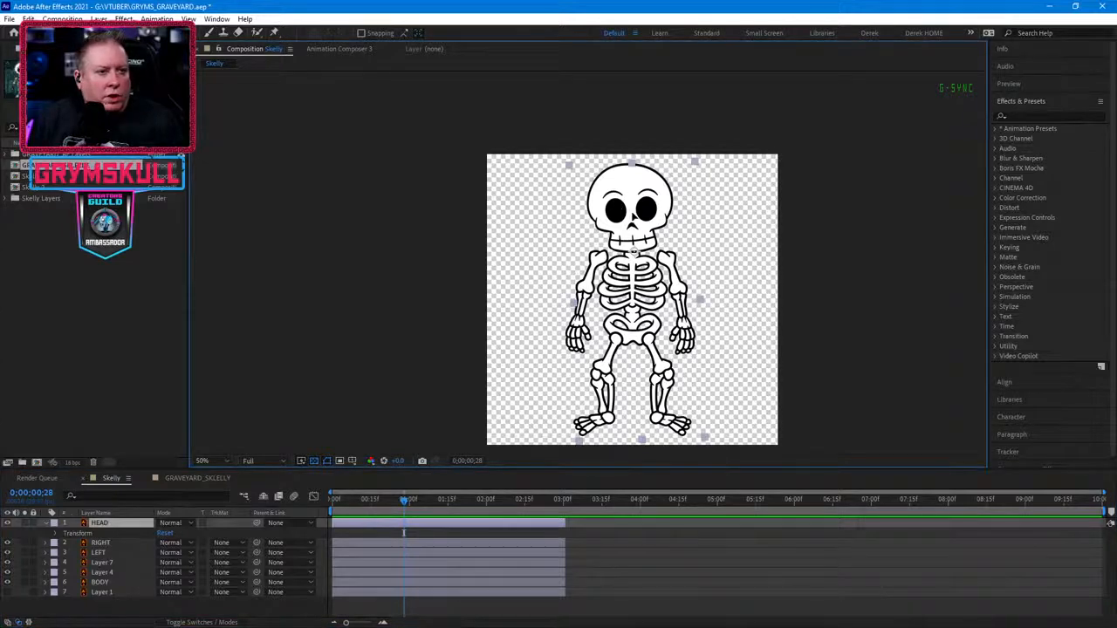
pyautogui.moveTo(634, 215); pyautogui.dragTo(720, 218)
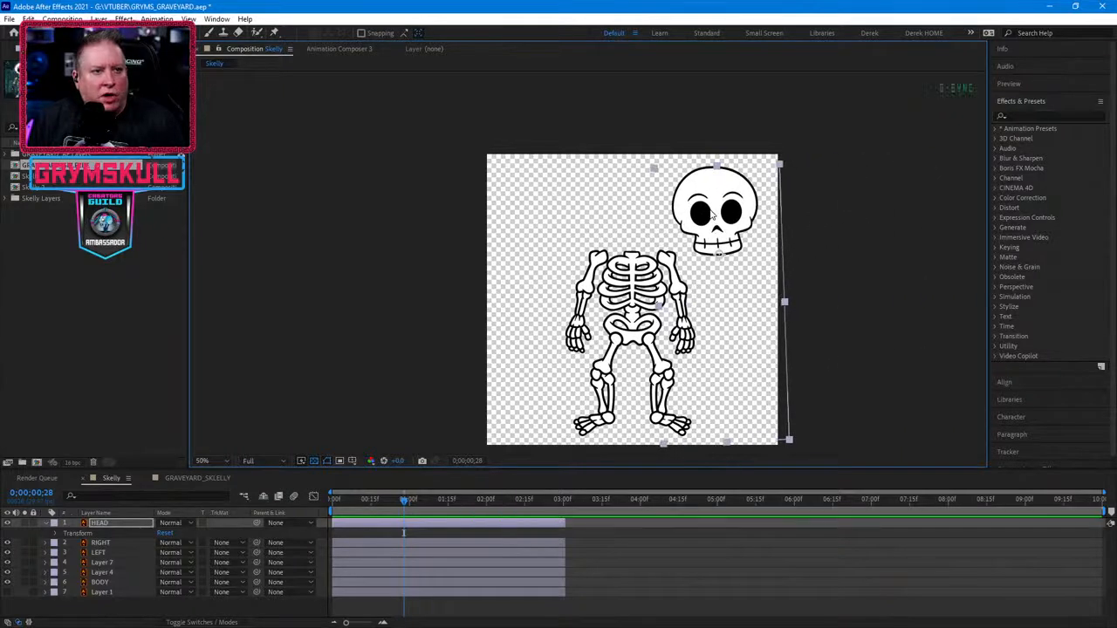
# Step: Open the HEAD layer in its own viewer to examine the skull, and return to the Skelly composition
pyautogui.doubleClick(710, 215)
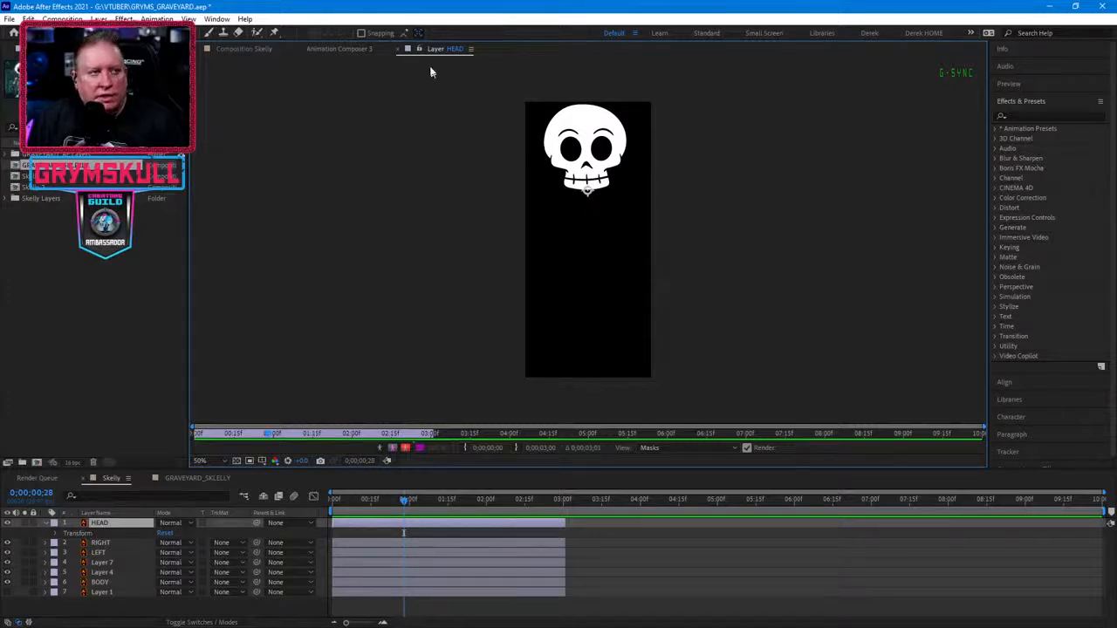
pyautogui.click(347, 50)
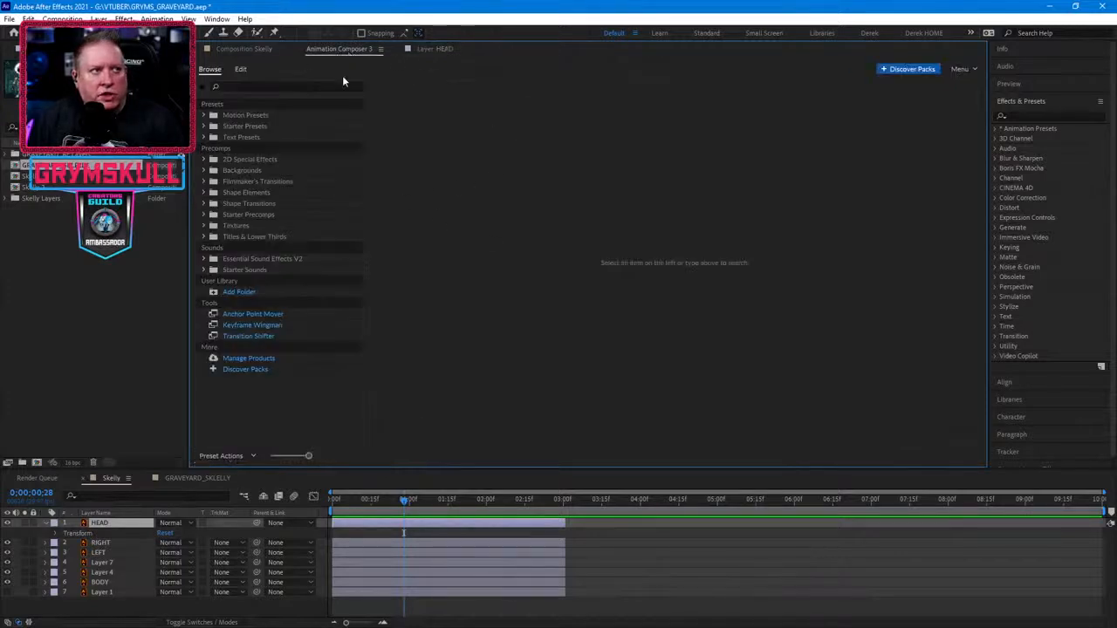
pyautogui.click(245, 49)
# Step: Try moving the skull back onto the neck, and undo the skull moves and the deletion of the HEAD layer's mask
pyautogui.moveTo(742, 233)
pyautogui.mouseDown()
pyautogui.moveTo(744, 208)
pyautogui.moveTo(756, 230)
pyautogui.mouseUp()
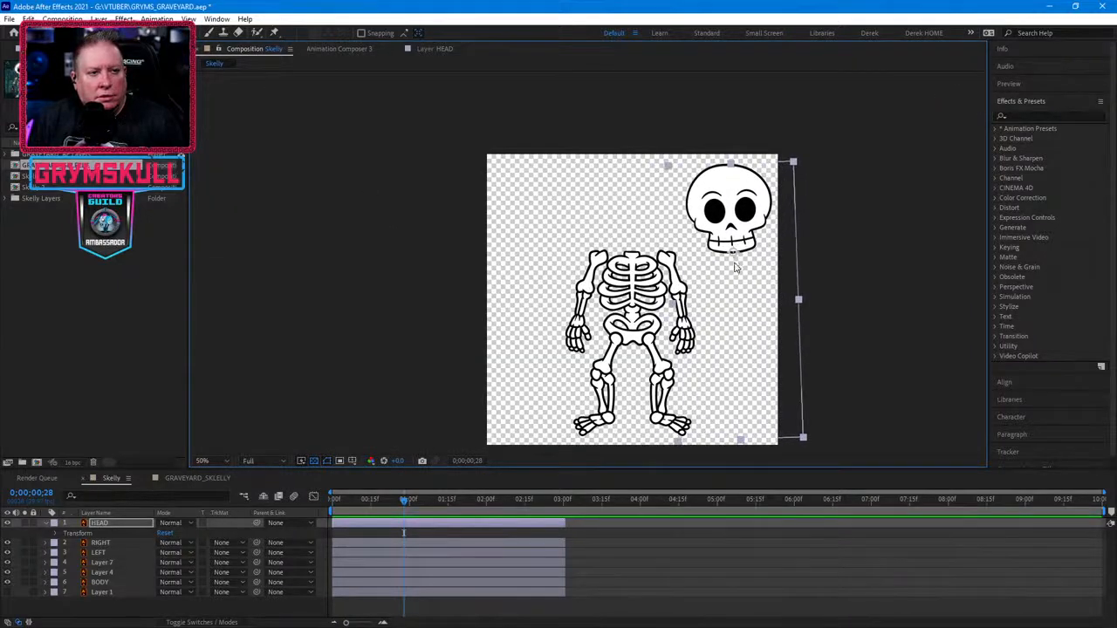
pyautogui.moveTo(750, 220); pyautogui.dragTo(655, 216)
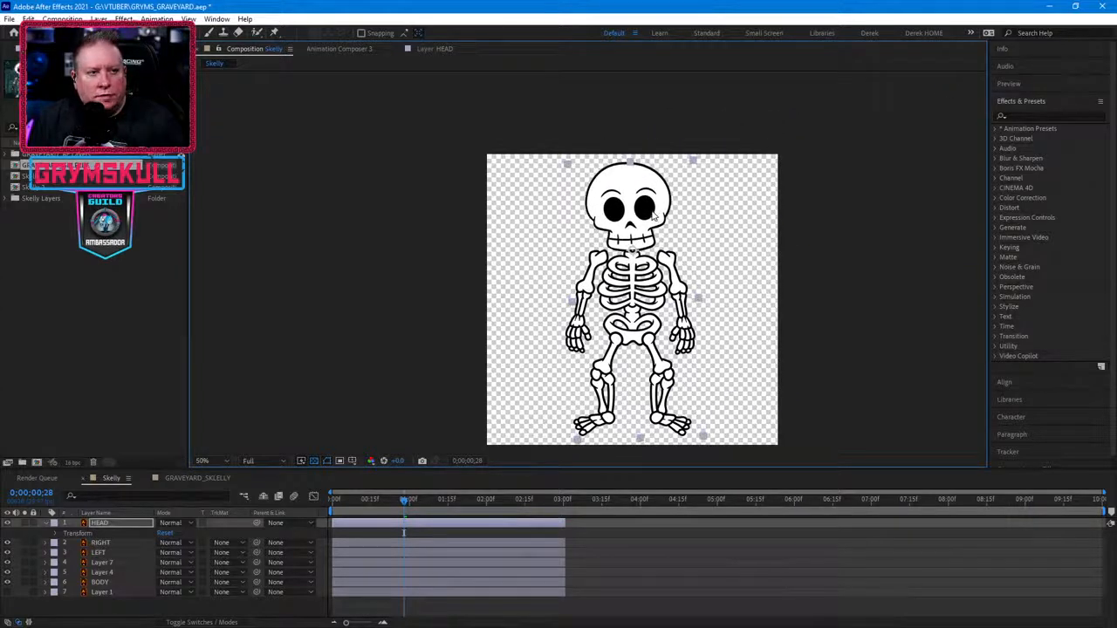
pyautogui.hotkey('ctrl', 'z')
pyautogui.hotkey('ctrl', 'z')
pyautogui.hotkey('ctrl', 'z')
pyautogui.hotkey('ctrl', 'z')
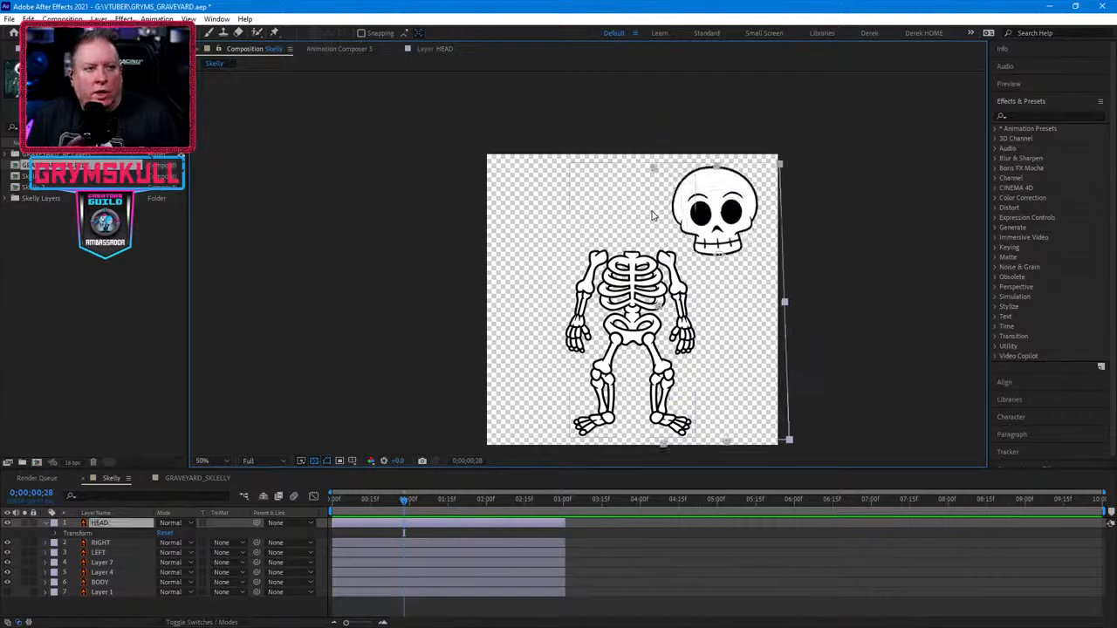
pyautogui.hotkey('ctrl', 'z')
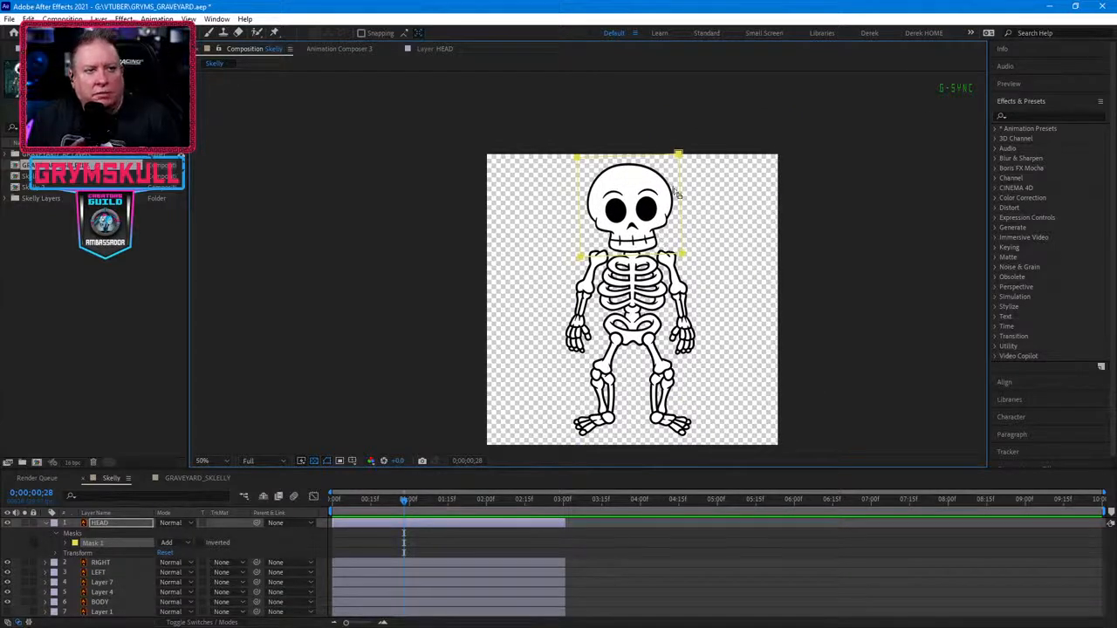
# Step: Nudge the skull on the HEAD layer so its jaw sits just above the neck and rib cage
pyautogui.click(758, 355)
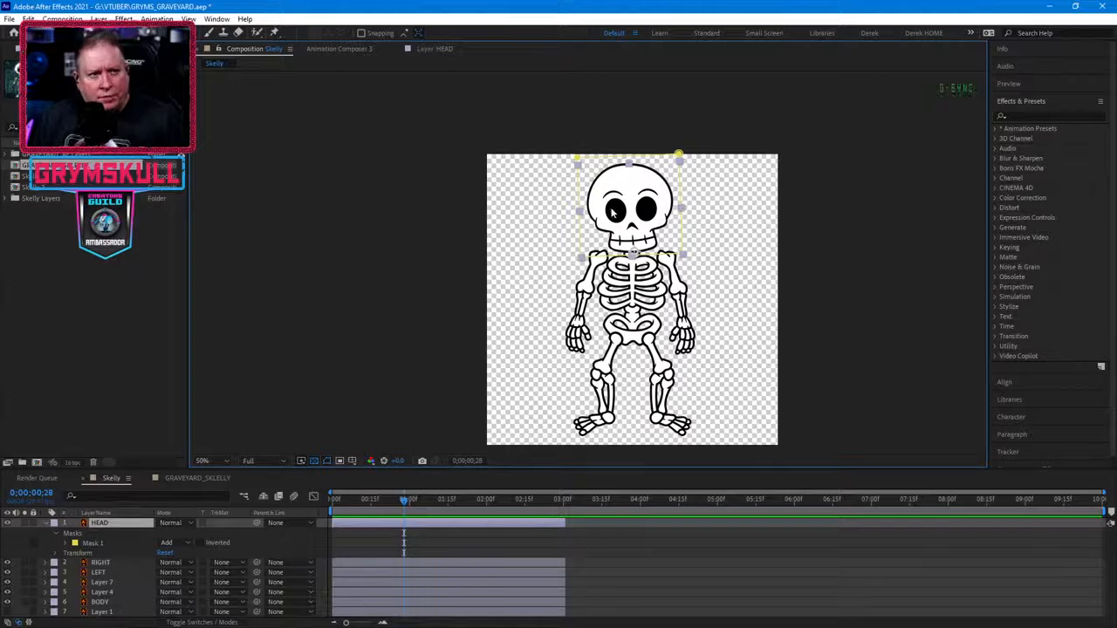
pyautogui.scroll(3, 611, 214)
pyautogui.scroll(-3, 610, 214)
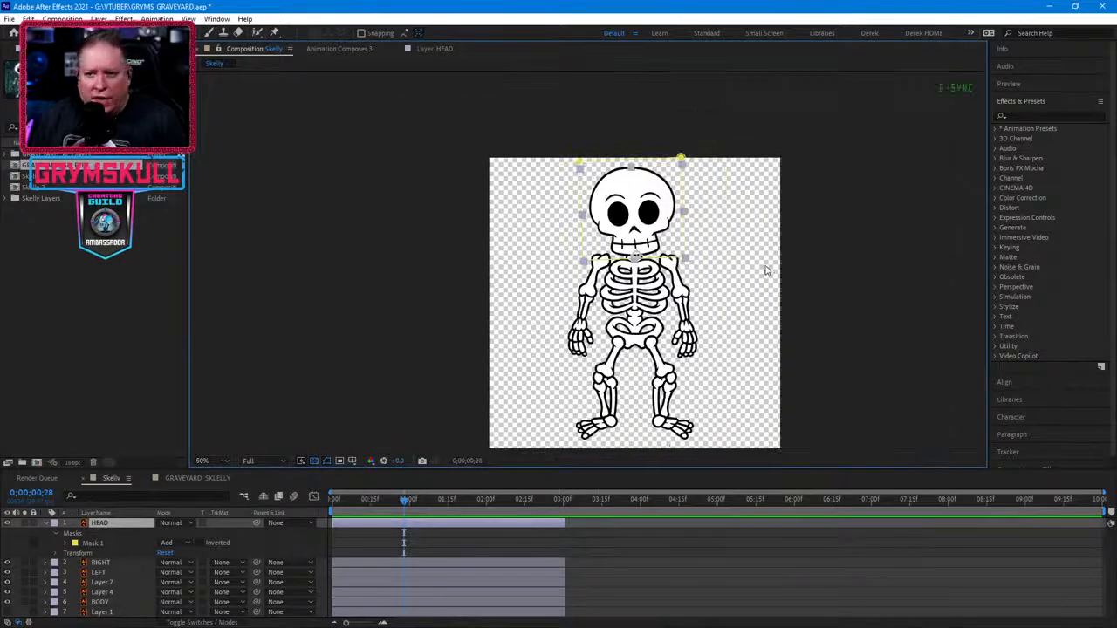
pyautogui.click(830, 263)
pyautogui.click(652, 226)
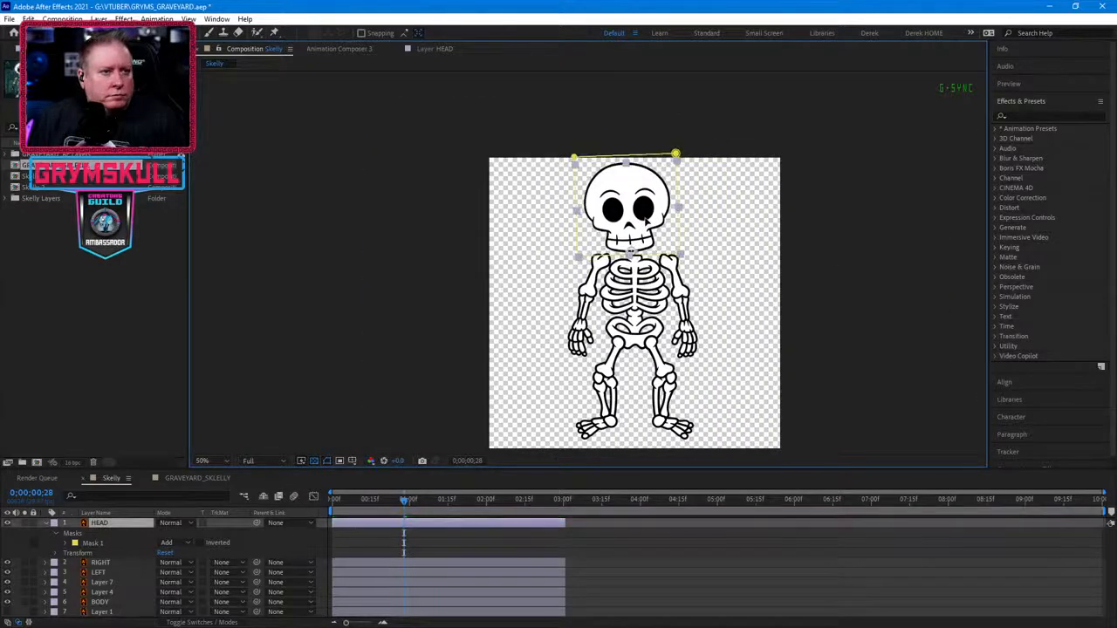
pyautogui.scroll(2, 641, 254)
pyautogui.scroll(4, 641, 262)
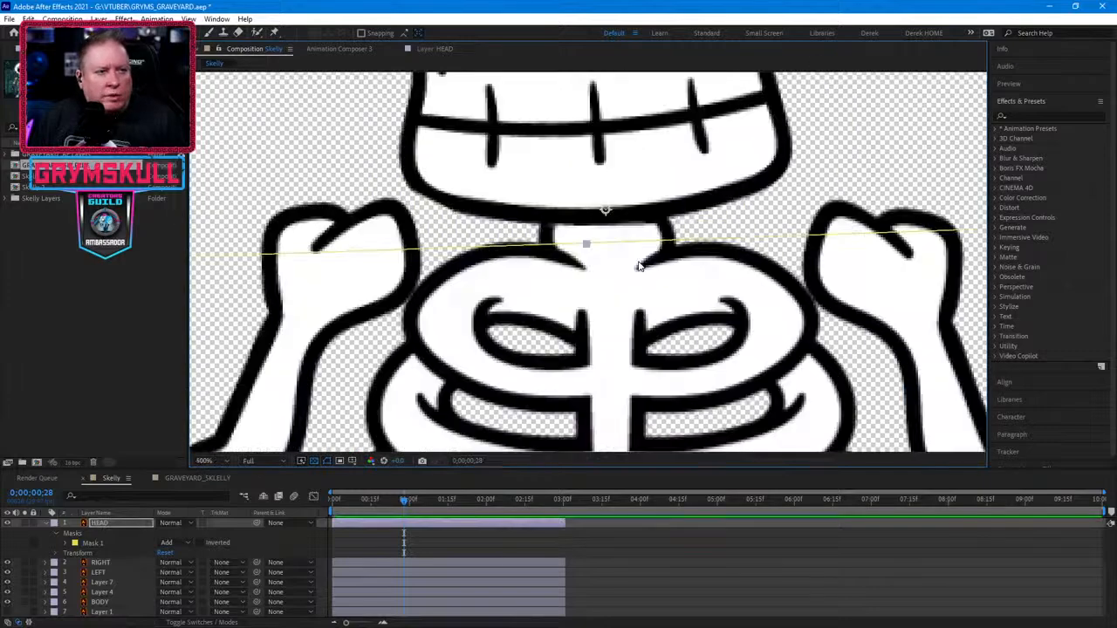
pyautogui.scroll(-4, 632, 191)
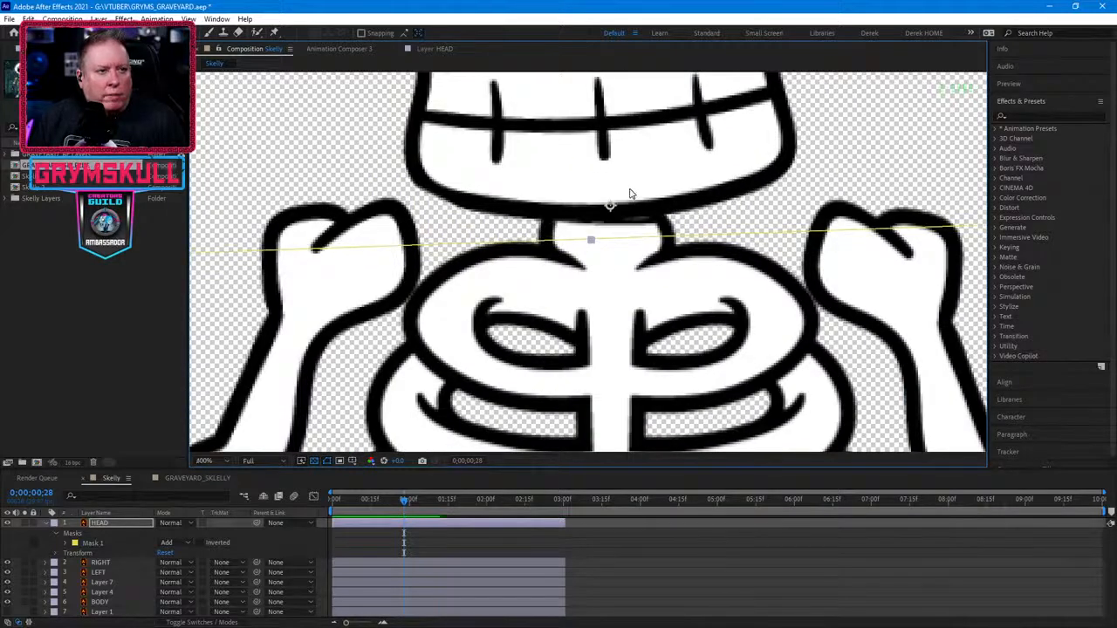
pyautogui.scroll(2, 658, 131)
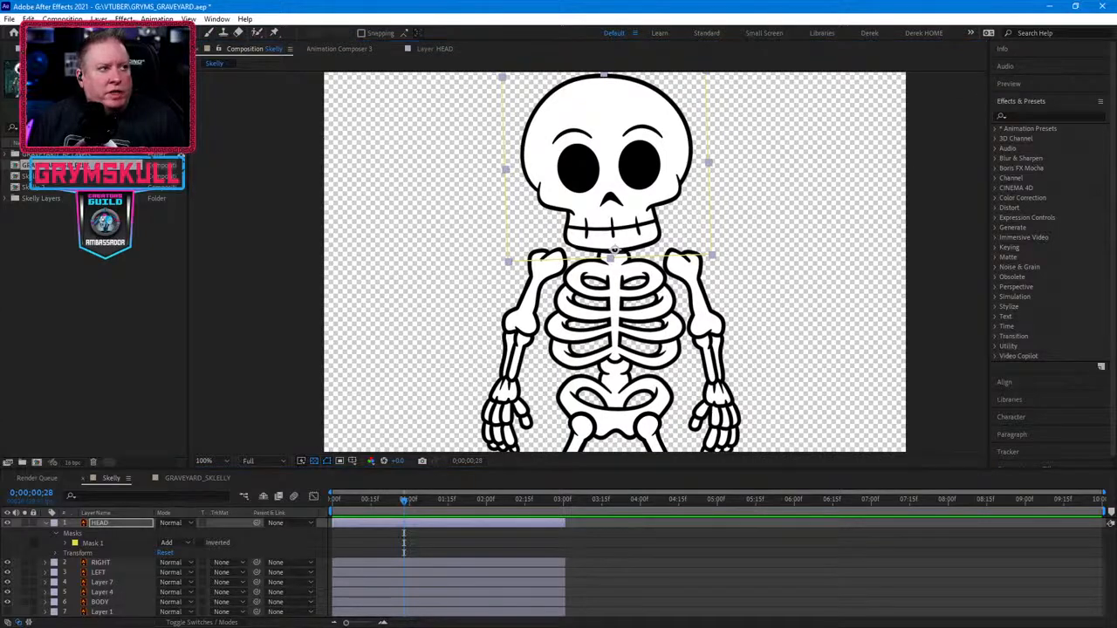
# Step: Center the HEAD layer's anchor point within the skull, and select the RIGHT, LEFT and BODY layers to compare their anchor points
pyautogui.keyDown('ctrl'); pyautogui.doubleClick(144, 32); pyautogui.keyUp('ctrl')
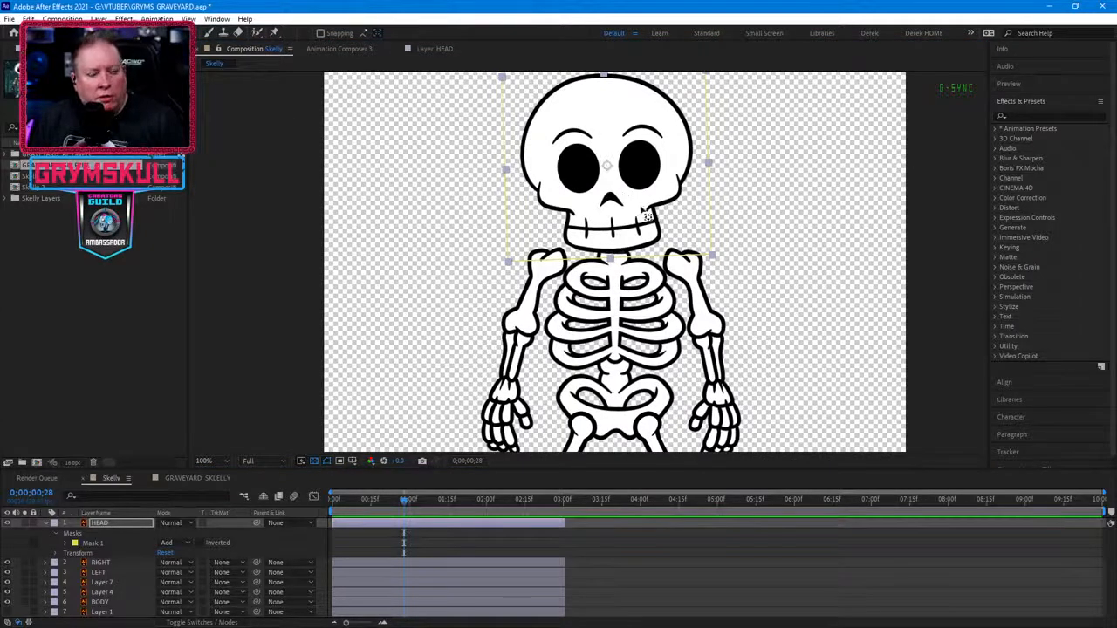
pyautogui.click(705, 344)
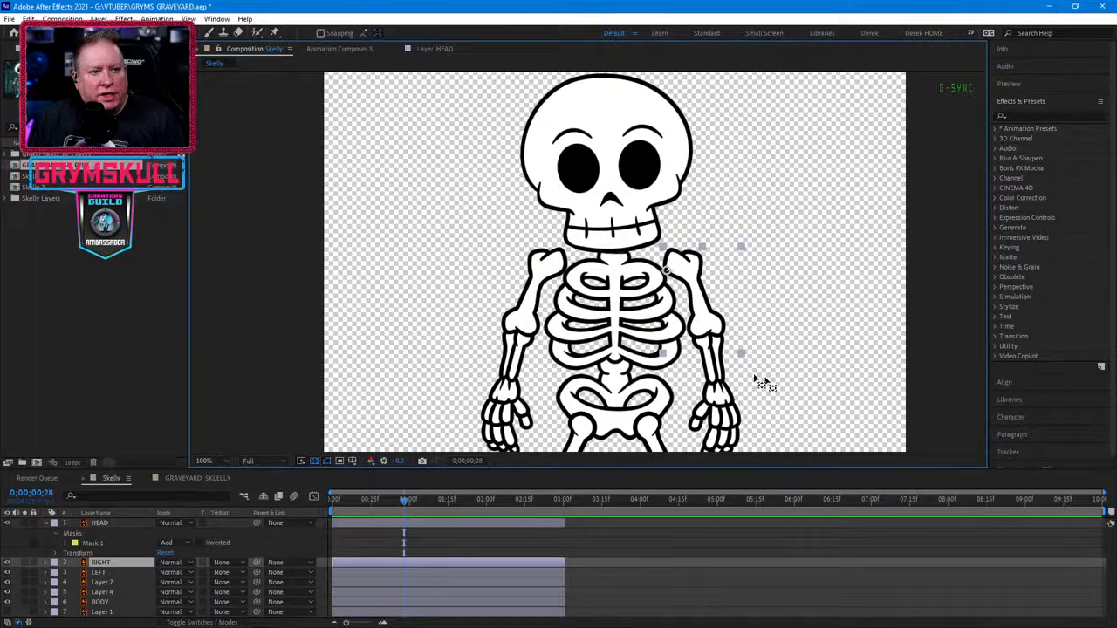
pyautogui.click(546, 297)
pyautogui.click(636, 325)
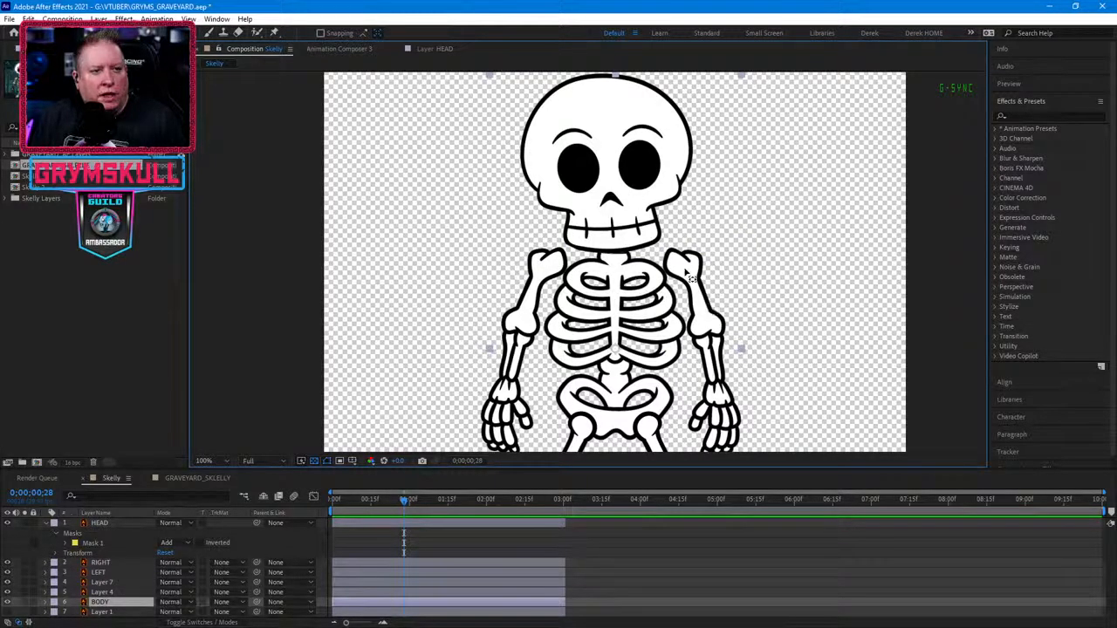
pyautogui.click(556, 277)
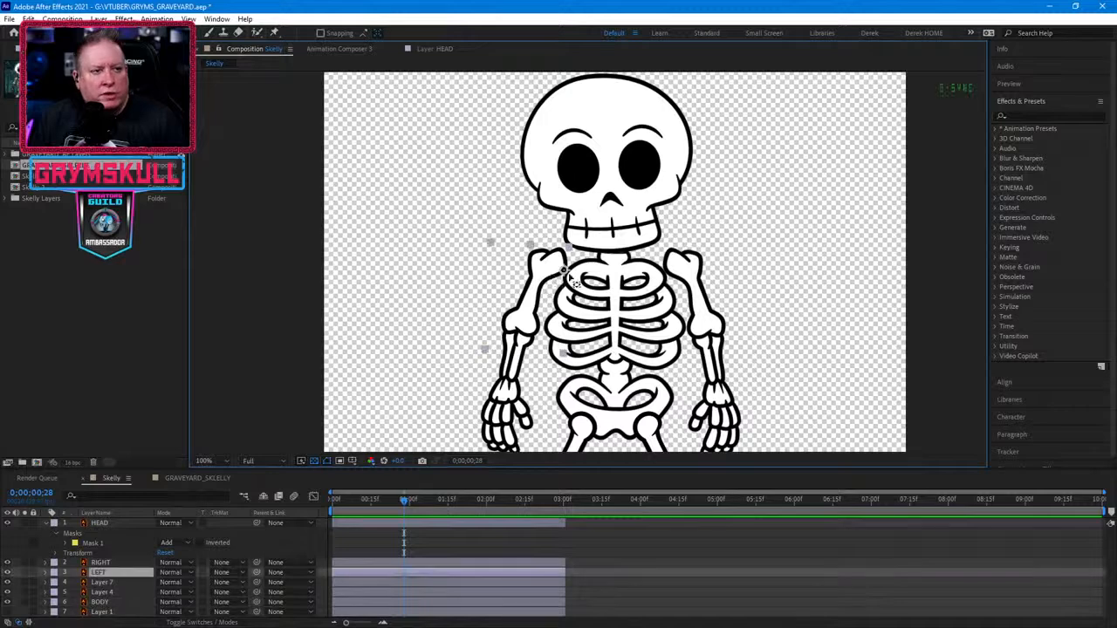
pyautogui.click(696, 275)
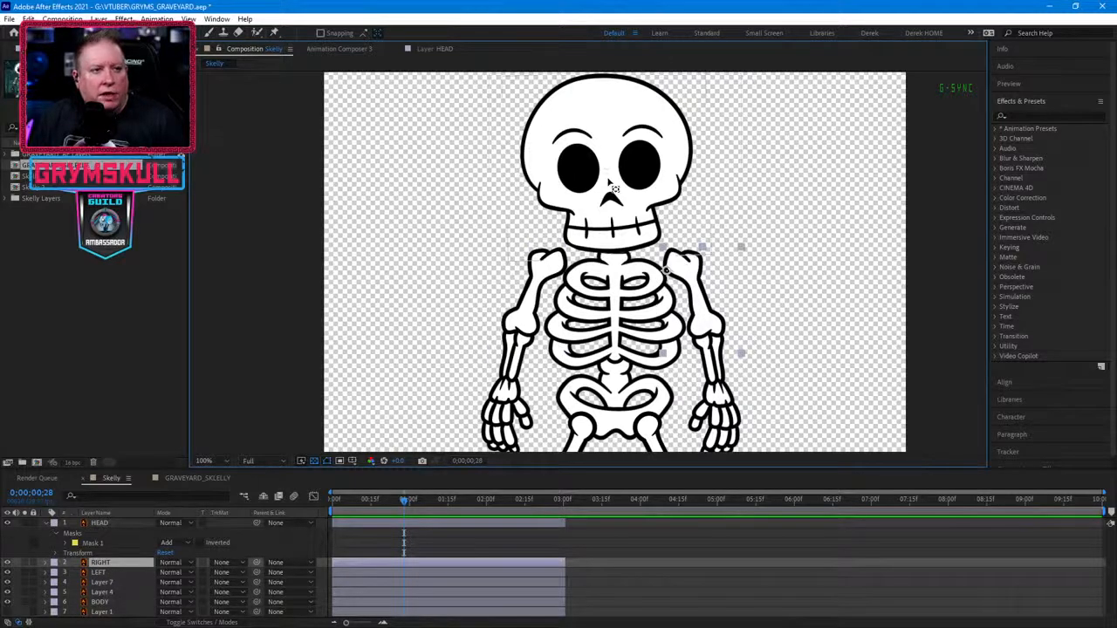
pyautogui.click(614, 186)
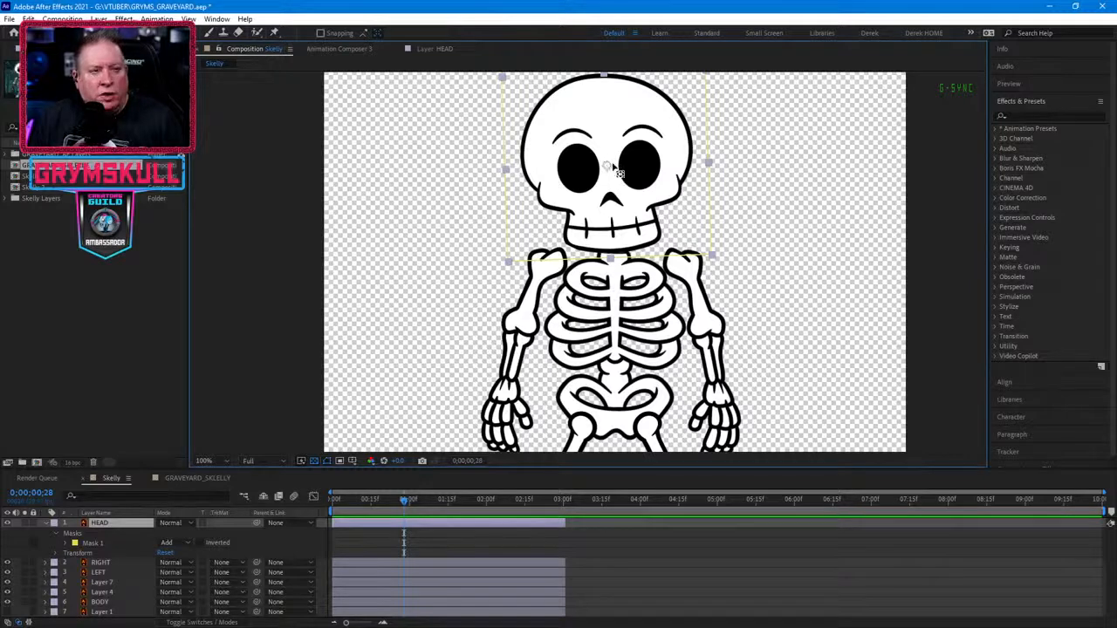
# Step: Rotate the skull back and forth with the Rotation tool about its centered anchor point, leaving it nearly upright
pyautogui.moveTo(611, 171); pyautogui.dragTo(618, 259)
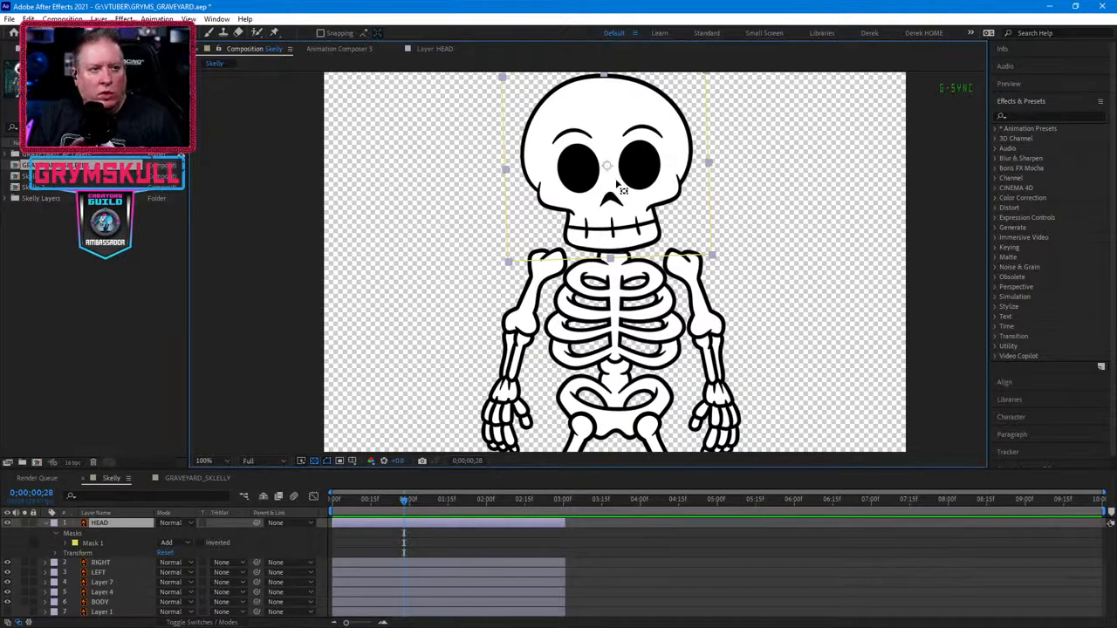
pyautogui.scroll(1, 744, 204)
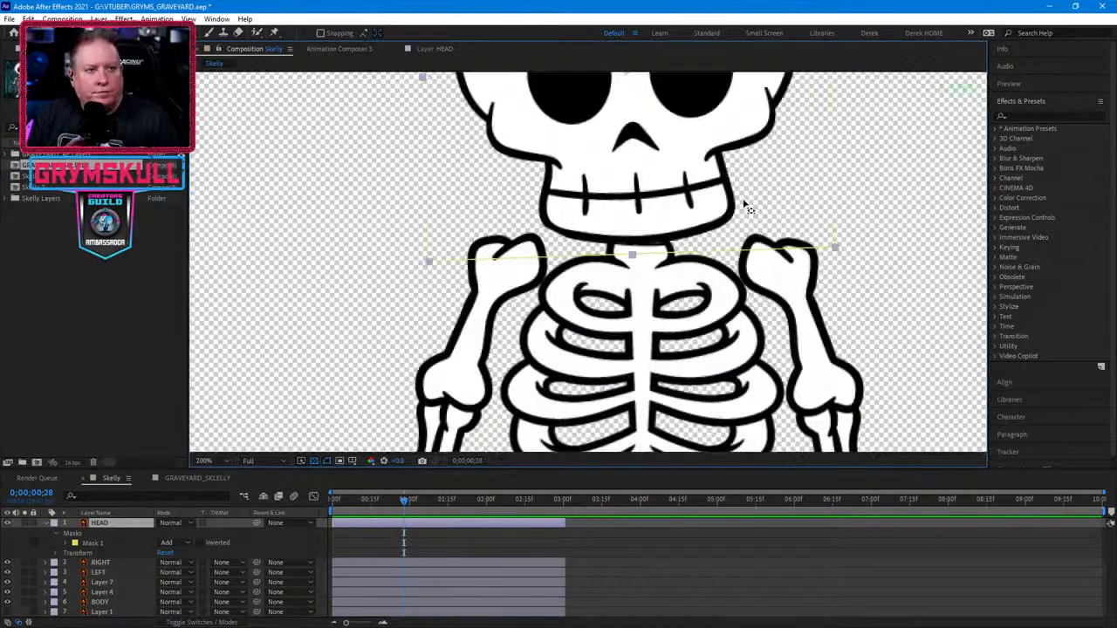
pyautogui.scroll(-1, 745, 205)
pyautogui.moveTo(665, 146); pyautogui.dragTo(641, 206)
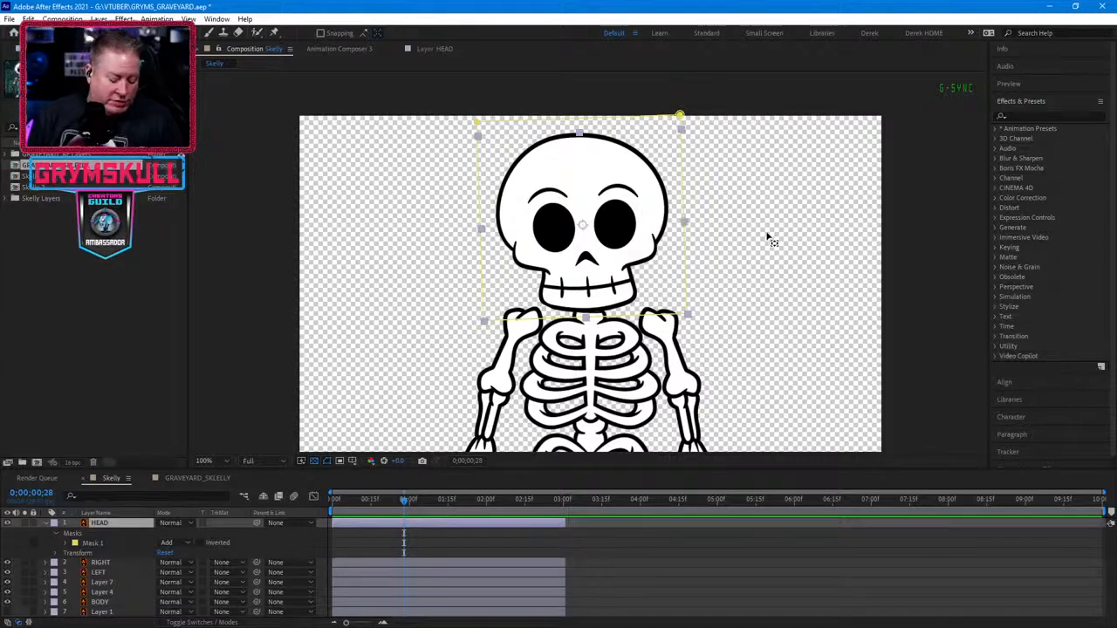
pyautogui.click(612, 201)
pyautogui.press('w')
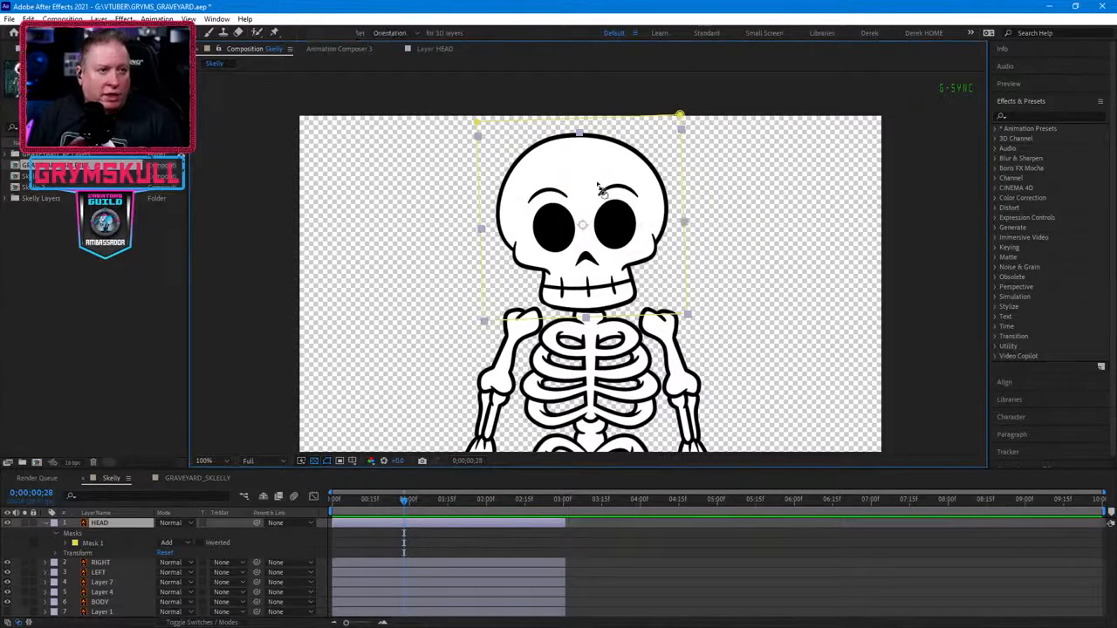
pyautogui.moveTo(571, 165); pyautogui.dragTo(649, 227)
pyautogui.moveTo(531, 212); pyautogui.dragTo(582, 200)
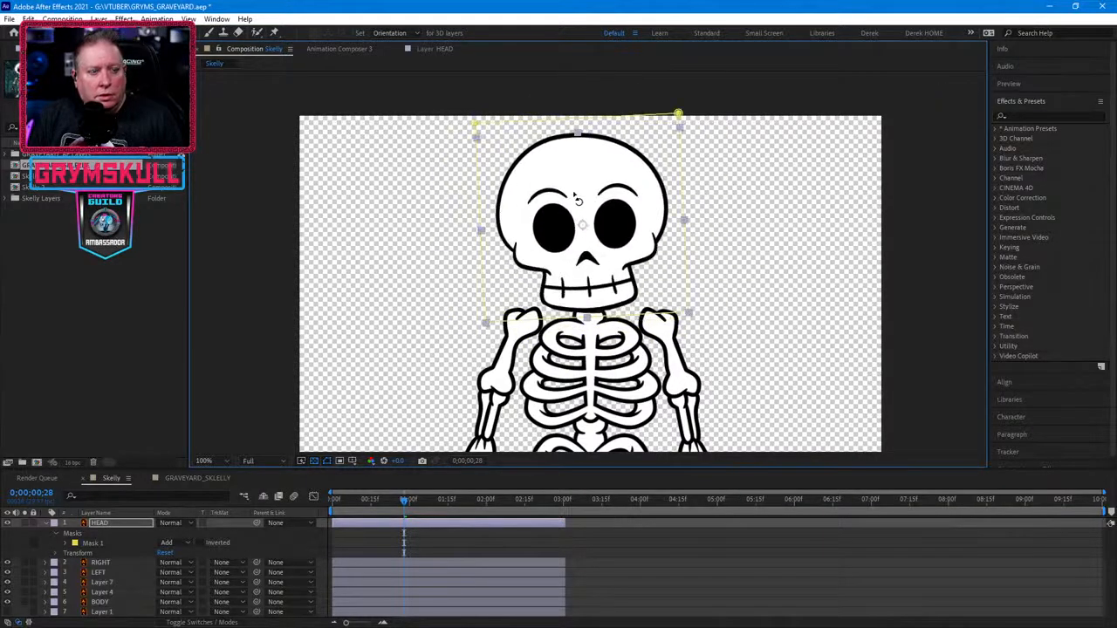
# Step: Try resizing the skull from its bounding box's lower corner and undo the change
pyautogui.press('v')
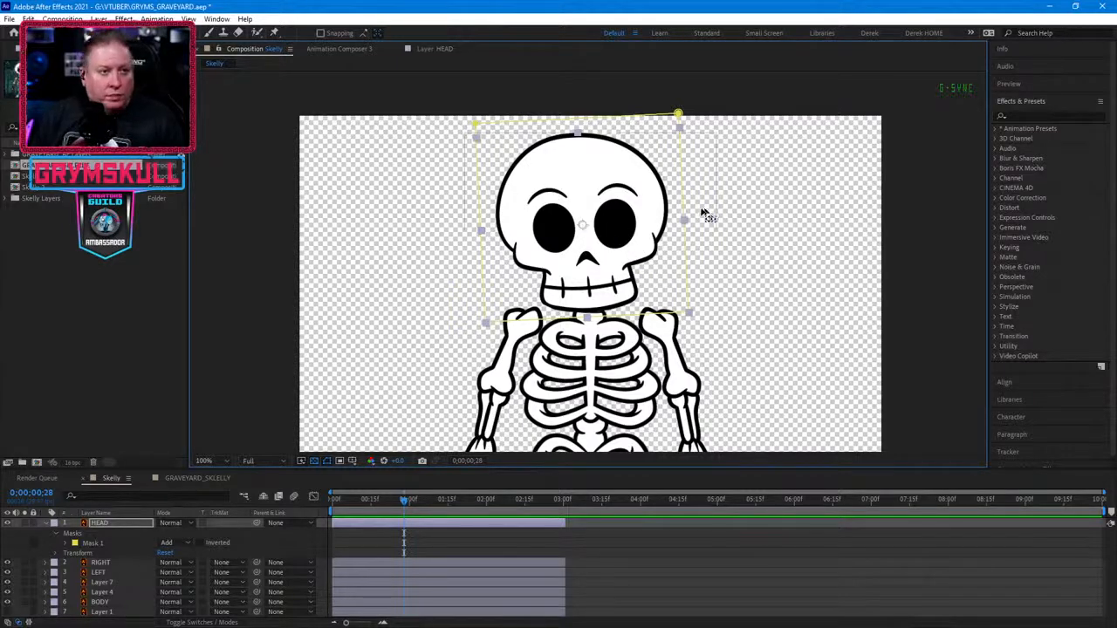
pyautogui.press('v')
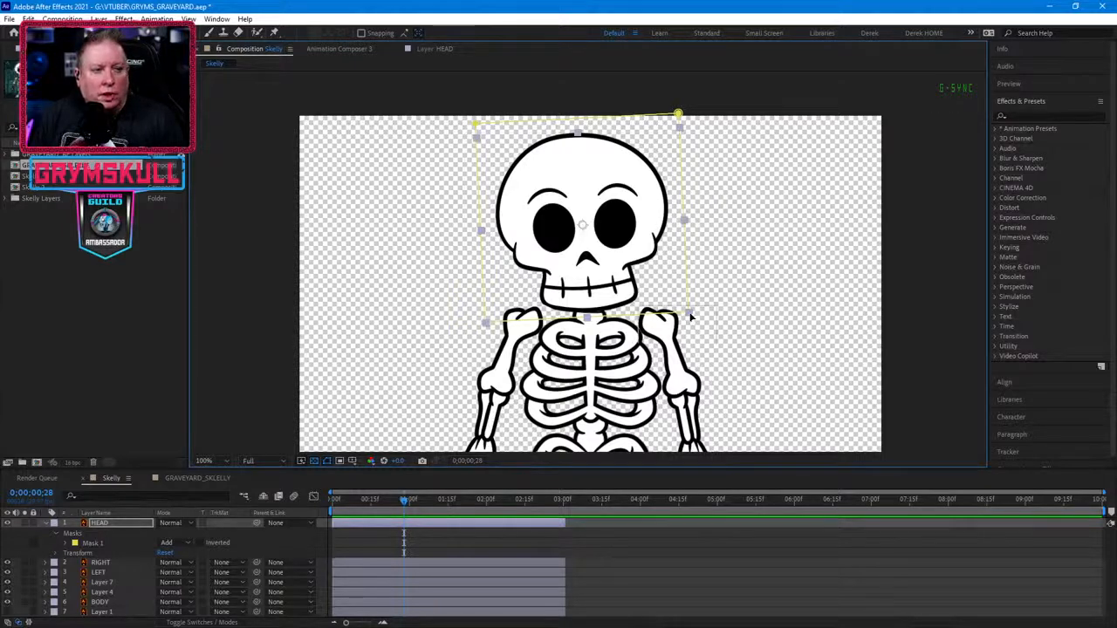
pyautogui.moveTo(690, 318); pyautogui.dragTo(694, 321)
pyautogui.hotkey('ctrl', 'z')
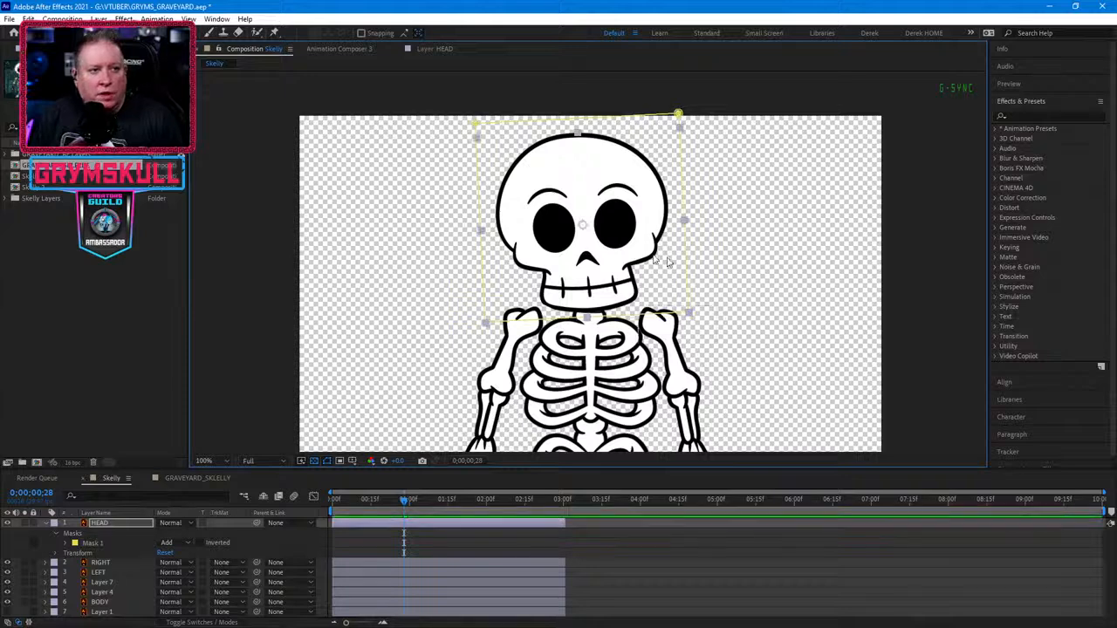
# Step: Reveal the HEAD layer's Scale property, try shrinking the skull about its centered anchor point, and undo the scaling
pyautogui.click(104, 524)
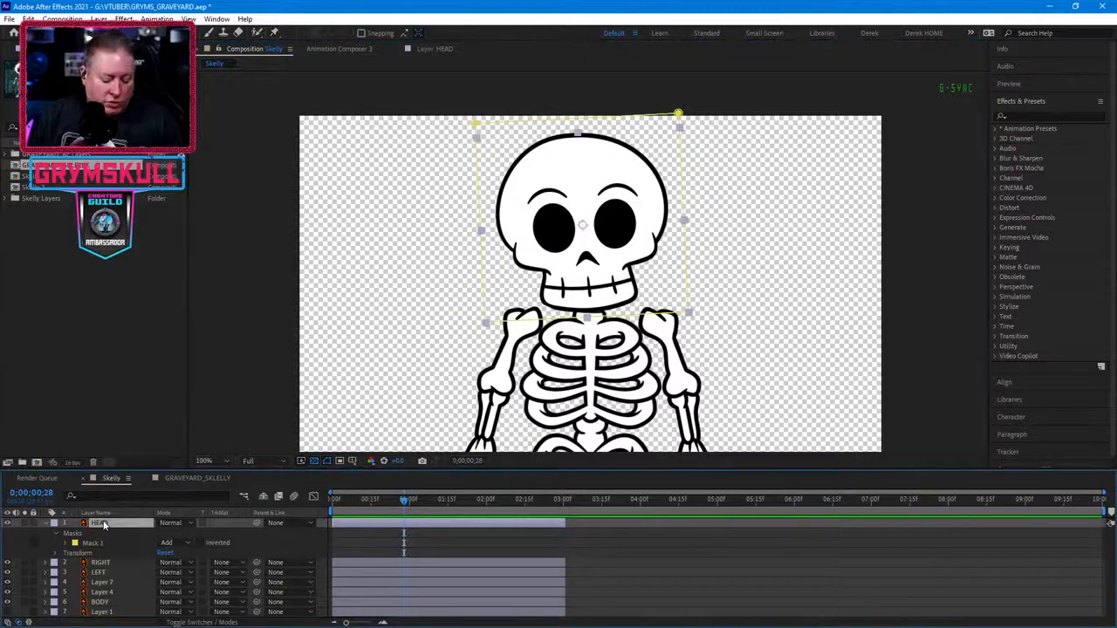
pyautogui.press('s')
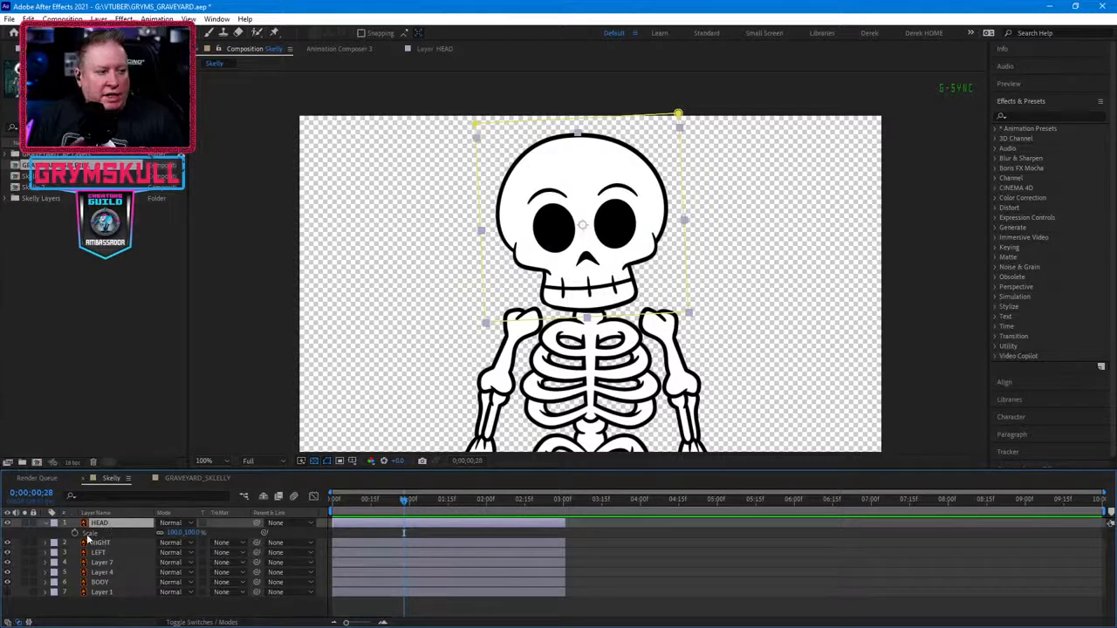
pyautogui.moveTo(175, 534)
pyautogui.mouseDown()
pyautogui.moveTo(185, 533)
pyautogui.moveTo(173, 533)
pyautogui.mouseUp()
pyautogui.click(175, 532)
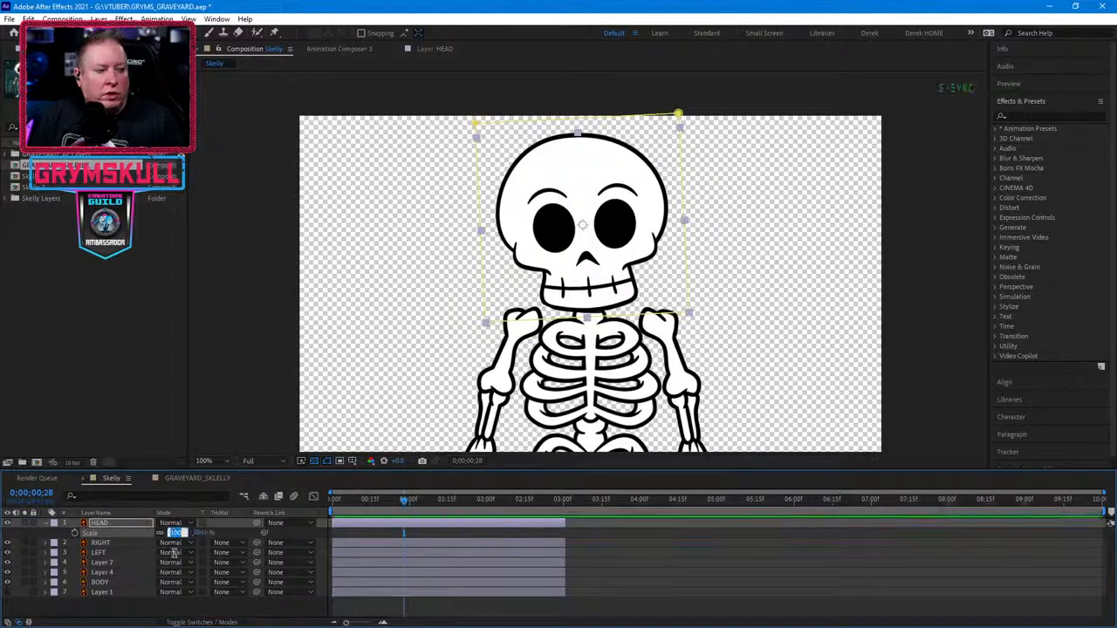
pyautogui.click(227, 537)
pyautogui.moveTo(174, 533); pyautogui.dragTo(165, 535)
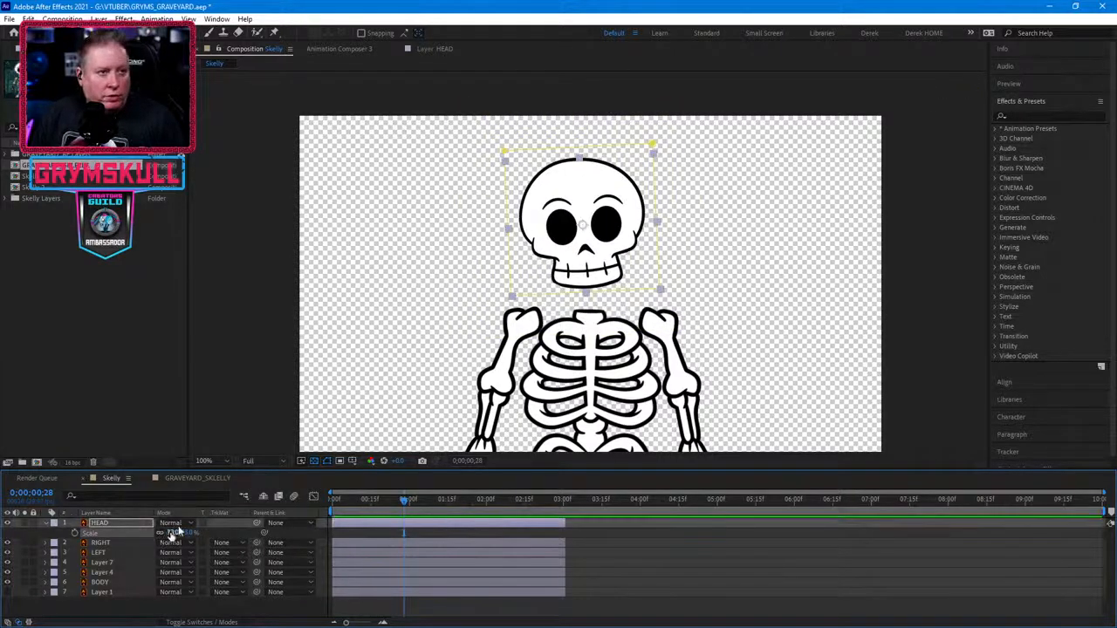
pyautogui.hotkey('ctrl', 'z')
pyautogui.hotkey('ctrl', 'z')
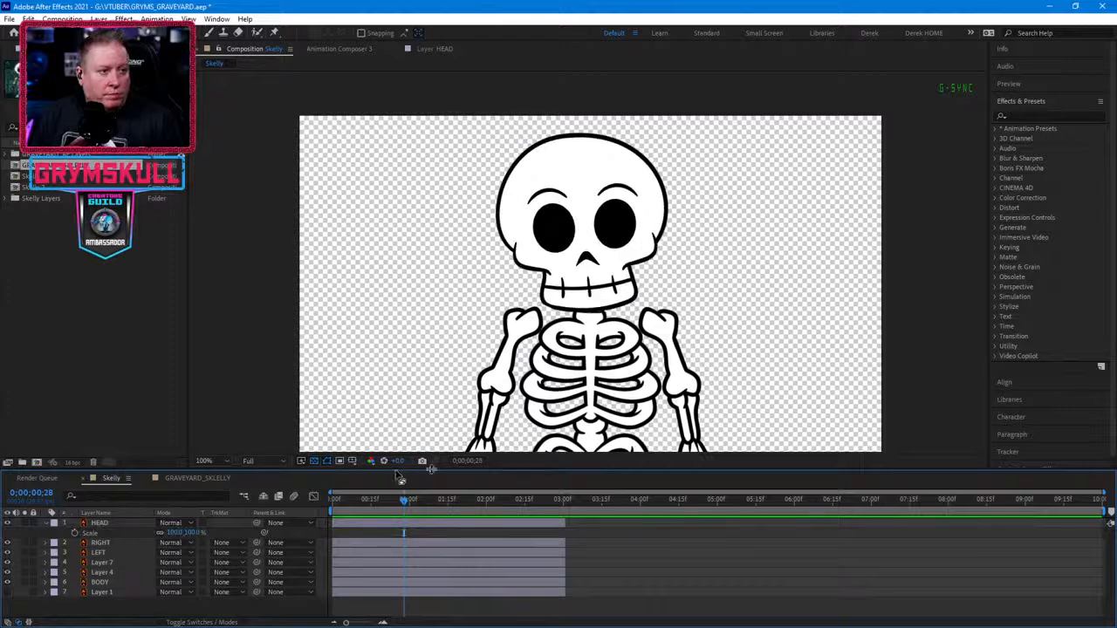
# Step: Move the HEAD layer's anchor point from the skull's center down to the base of the jaw at the neck
pyautogui.click(591, 284)
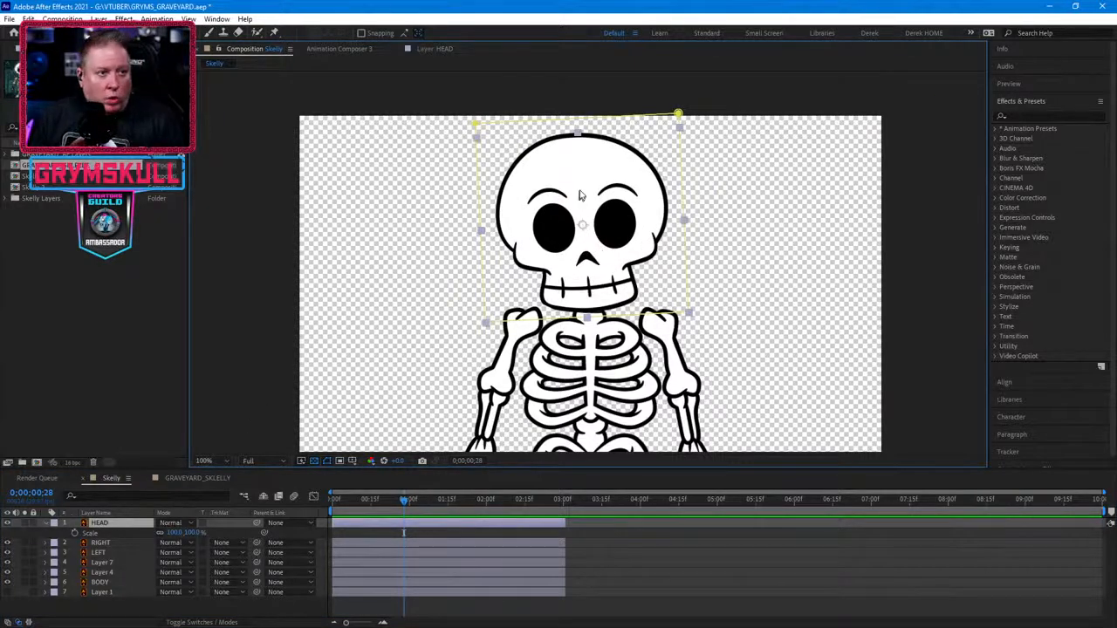
pyautogui.press('y')
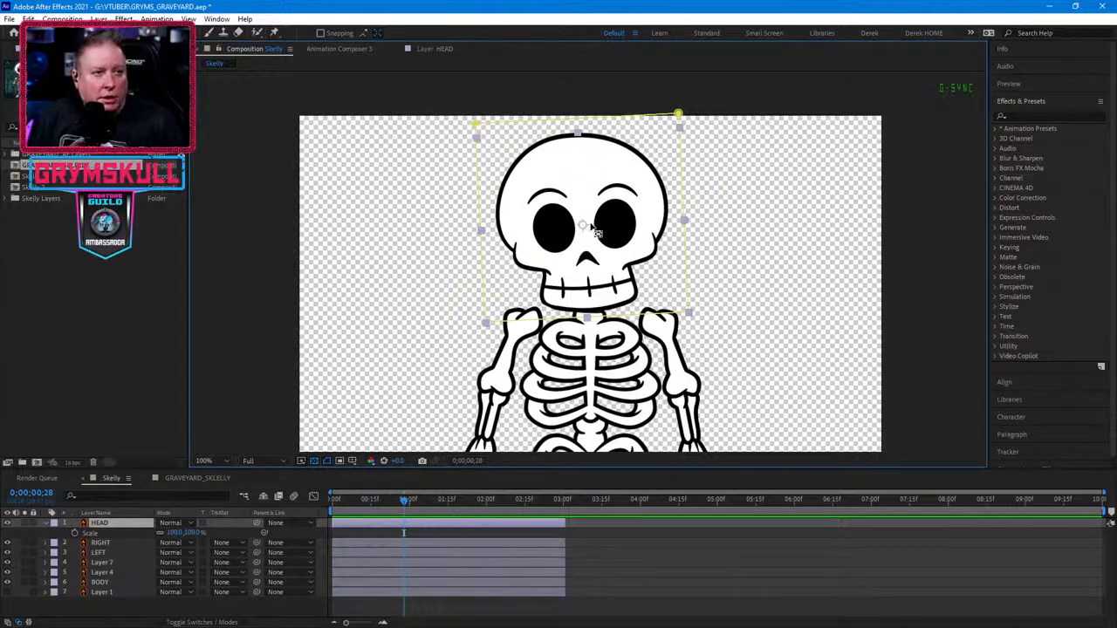
pyautogui.moveTo(583, 227); pyautogui.dragTo(596, 314)
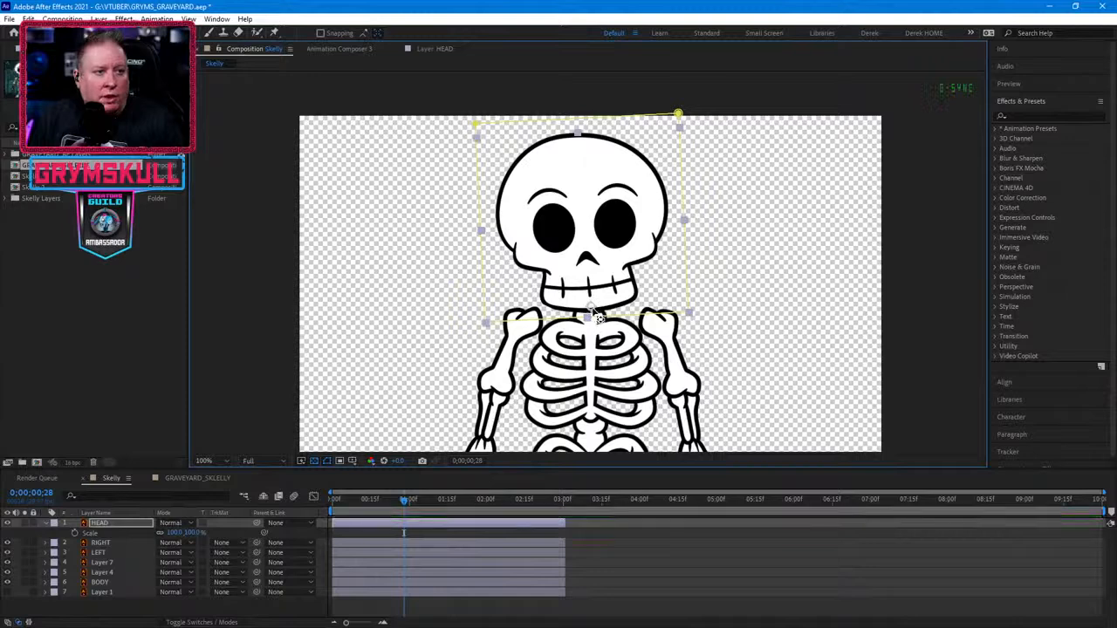
pyautogui.press('v')
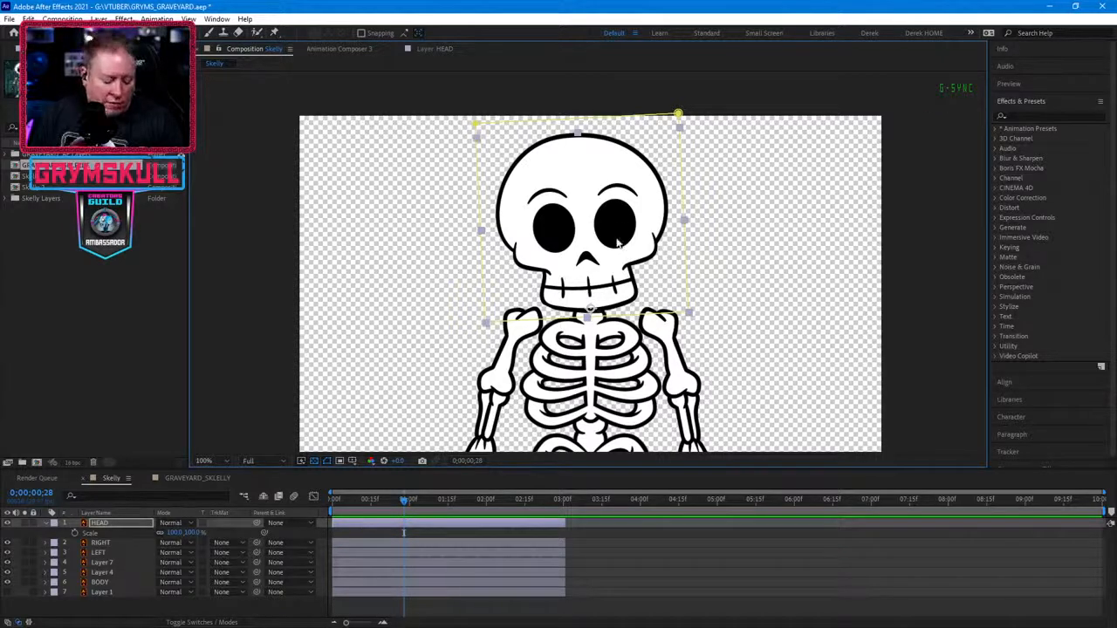
# Step: Rotate the skull back and forth about its anchor point at the neck, leaving it tilted slightly counterclockwise
pyautogui.press('w')
pyautogui.moveTo(611, 206)
pyautogui.mouseDown()
pyautogui.moveTo(629, 213)
pyautogui.moveTo(596, 221)
pyautogui.moveTo(628, 215)
pyautogui.moveTo(603, 224)
pyautogui.mouseUp()
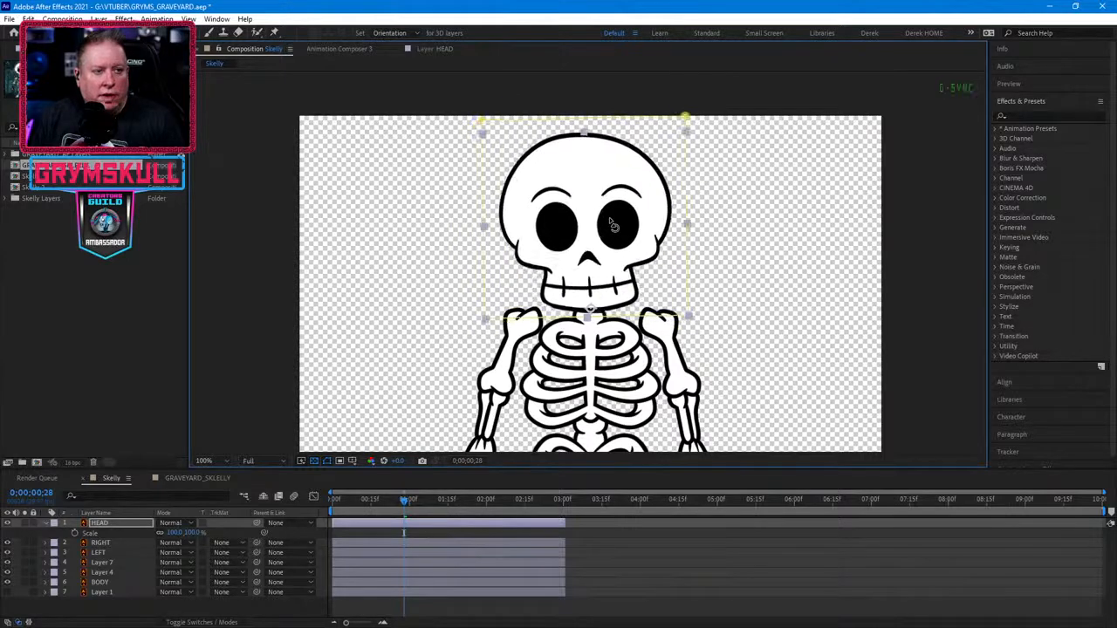
pyautogui.press('v')
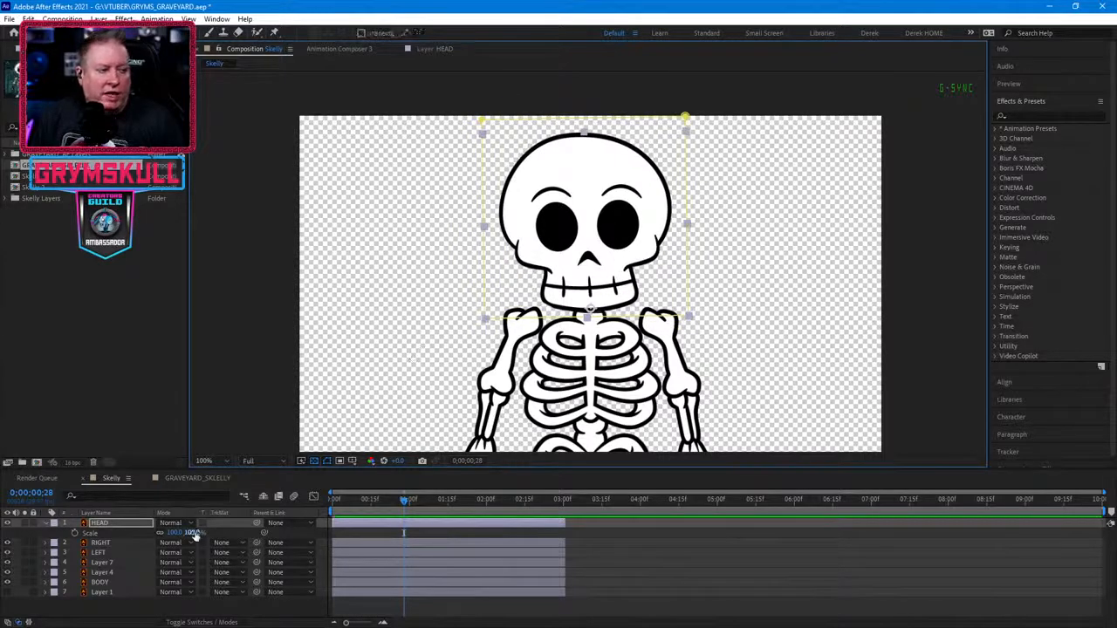
pyautogui.moveTo(196, 536); pyautogui.dragTo(194, 533)
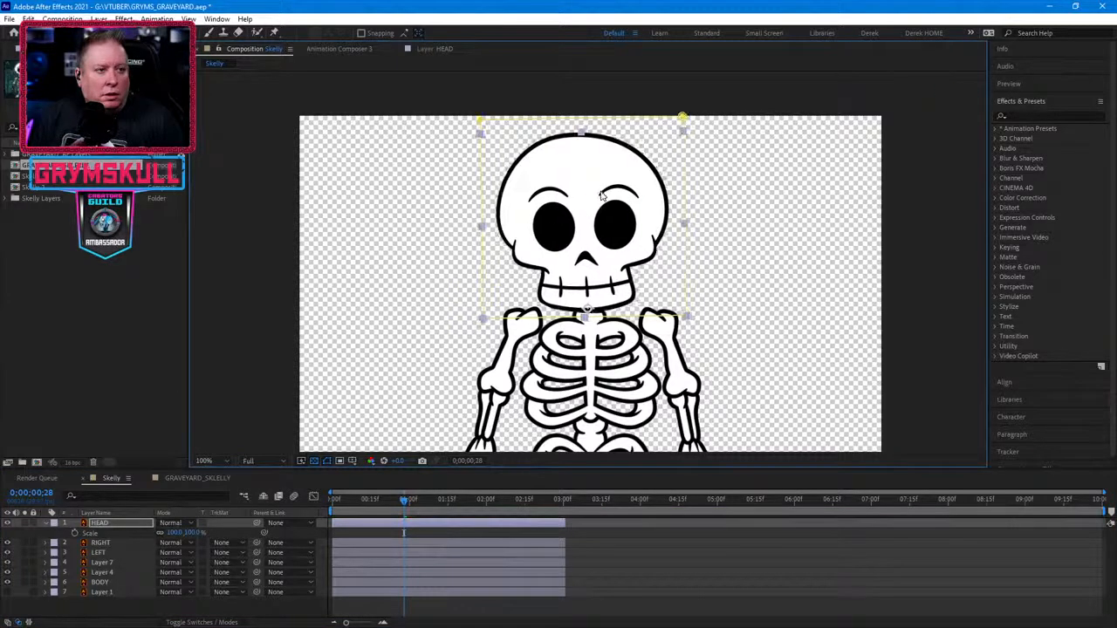
pyautogui.press('w')
pyautogui.moveTo(590, 198); pyautogui.dragTo(578, 203)
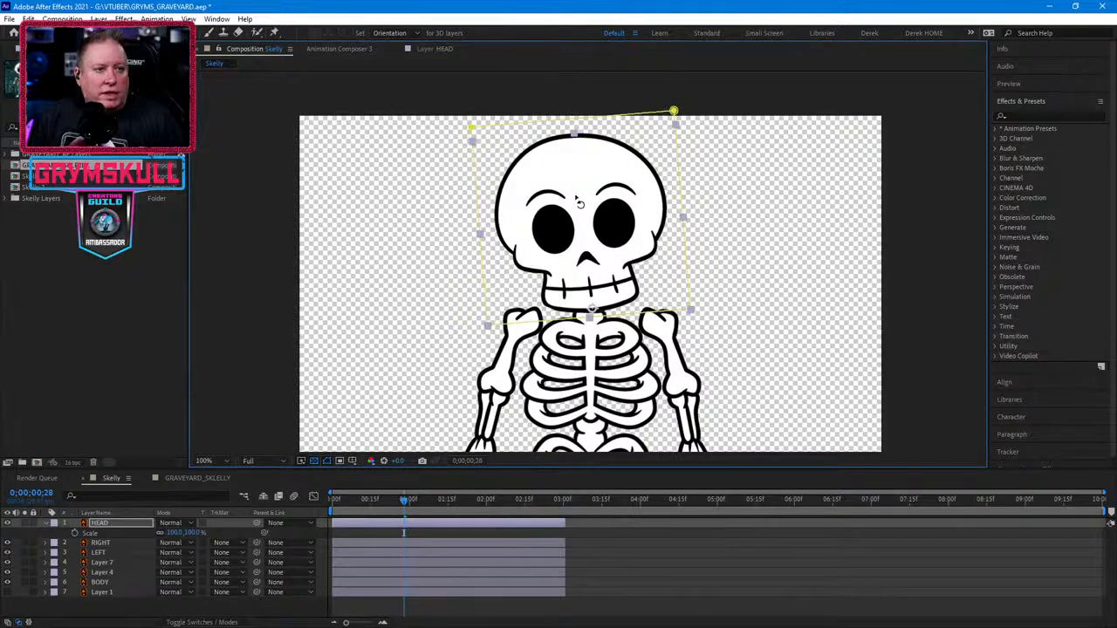
pyautogui.press('v')
pyautogui.press('space')
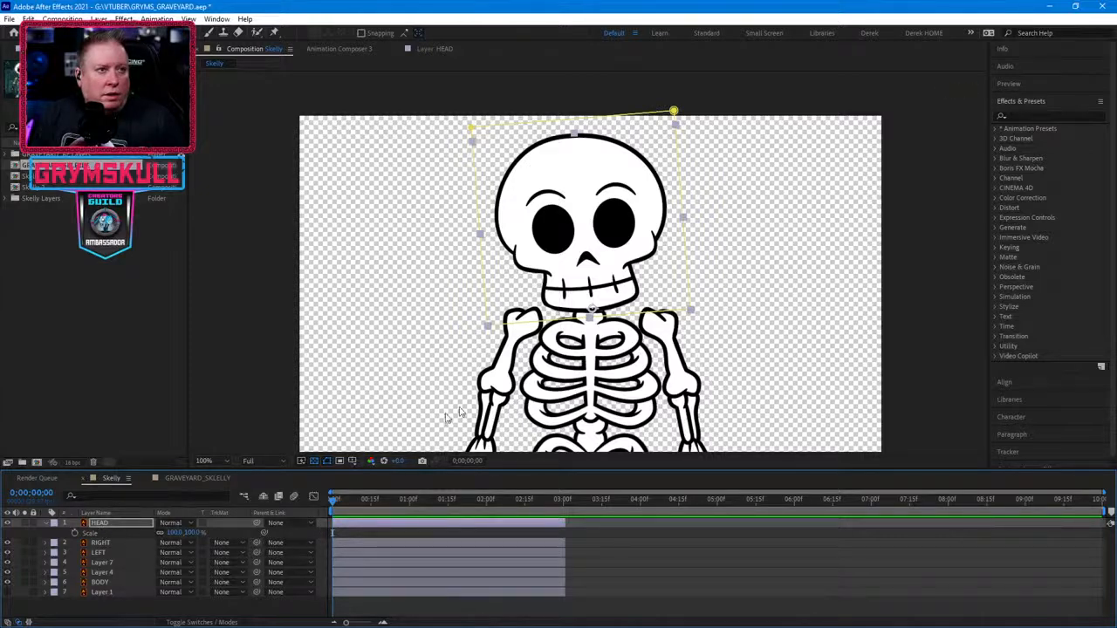
pyautogui.press('w')
pyautogui.moveTo(535, 207); pyautogui.dragTo(533, 208)
pyautogui.press('v')
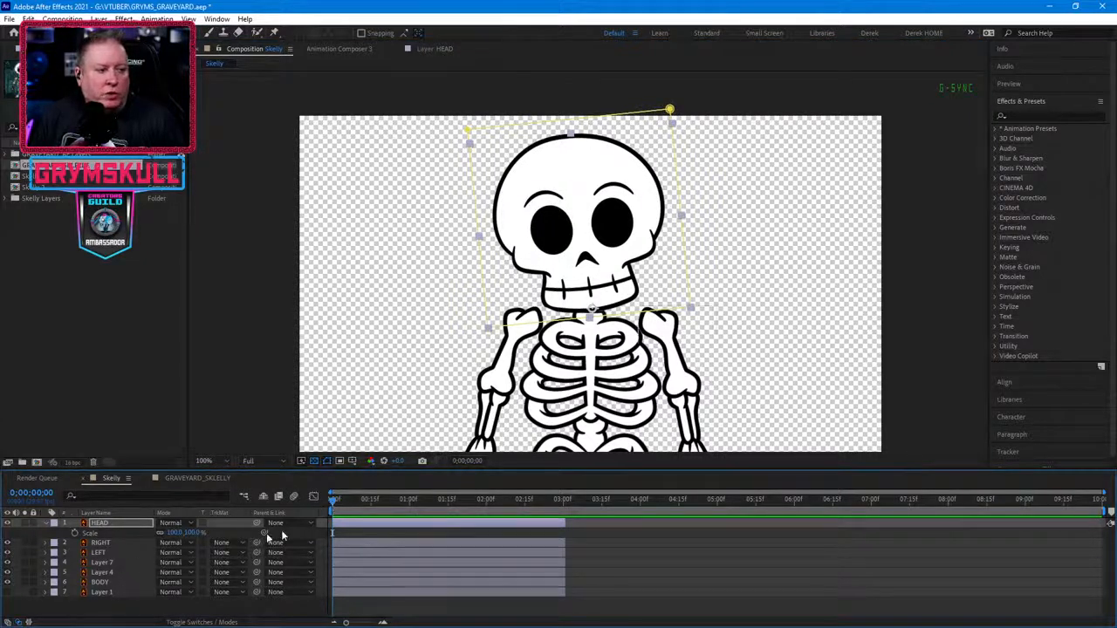
pyautogui.click(75, 534)
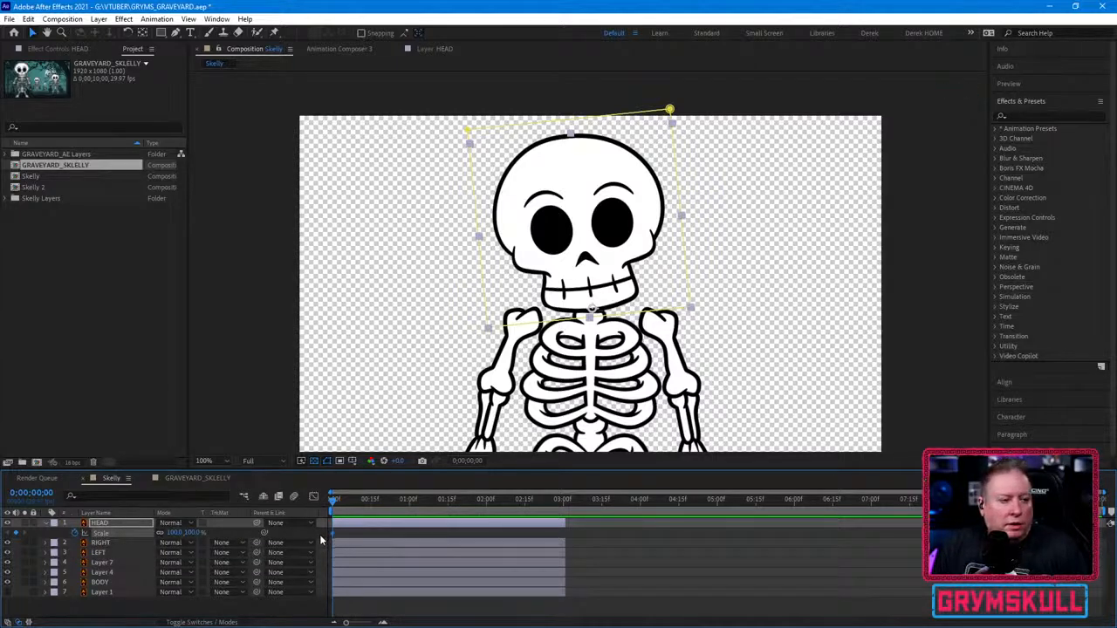
pyautogui.moveTo(335, 504); pyautogui.dragTo(375, 504)
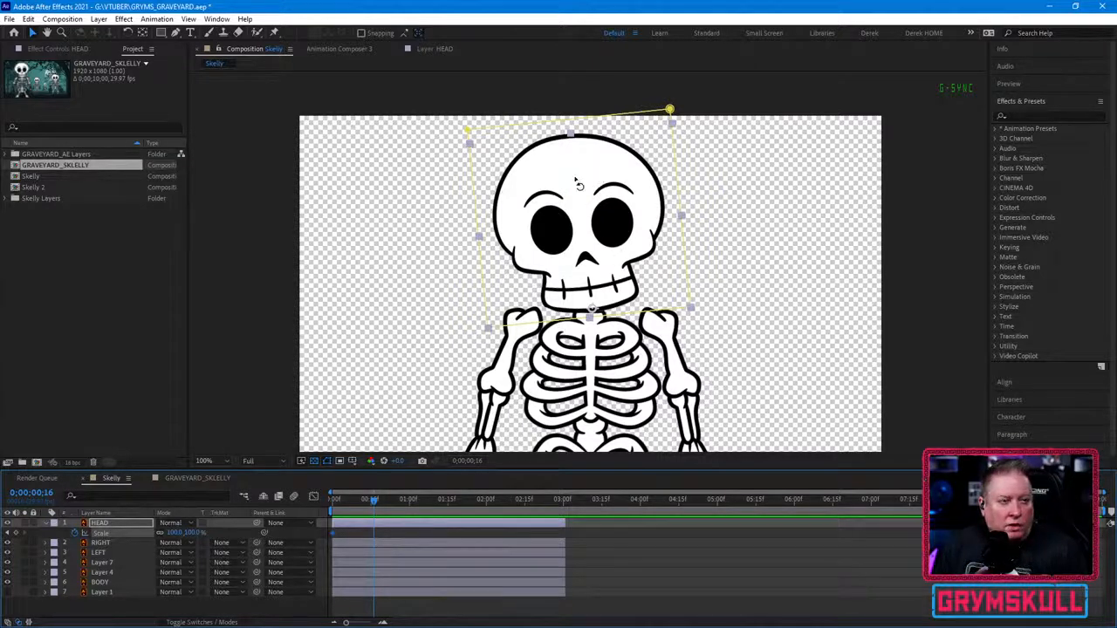
pyautogui.press('w')
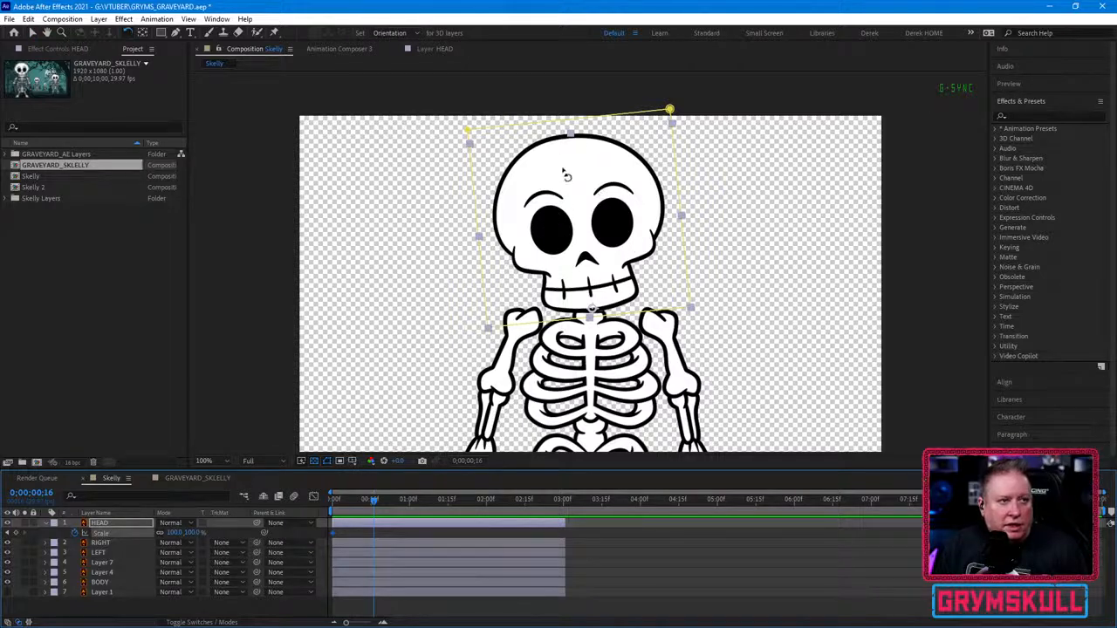
pyautogui.moveTo(577, 169); pyautogui.dragTo(613, 171)
pyautogui.press('v')
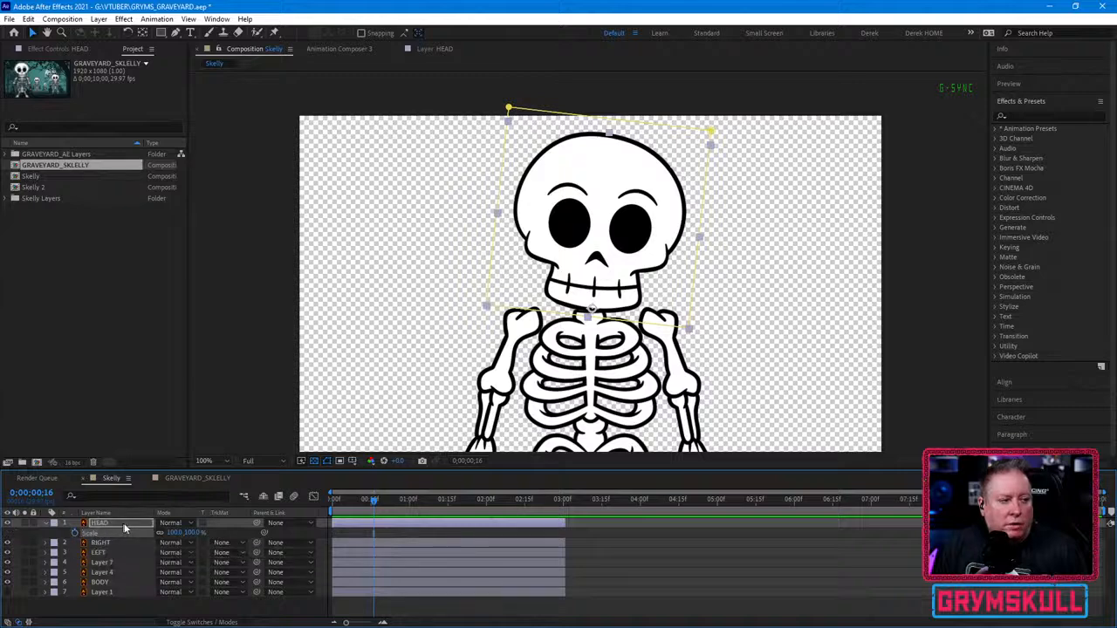
# Step: Enable Rotation keyframing on the HEAD layer at 0;00;00;00 and tilt the skull to -6.5° for the first keyframe
pyautogui.press('Home')
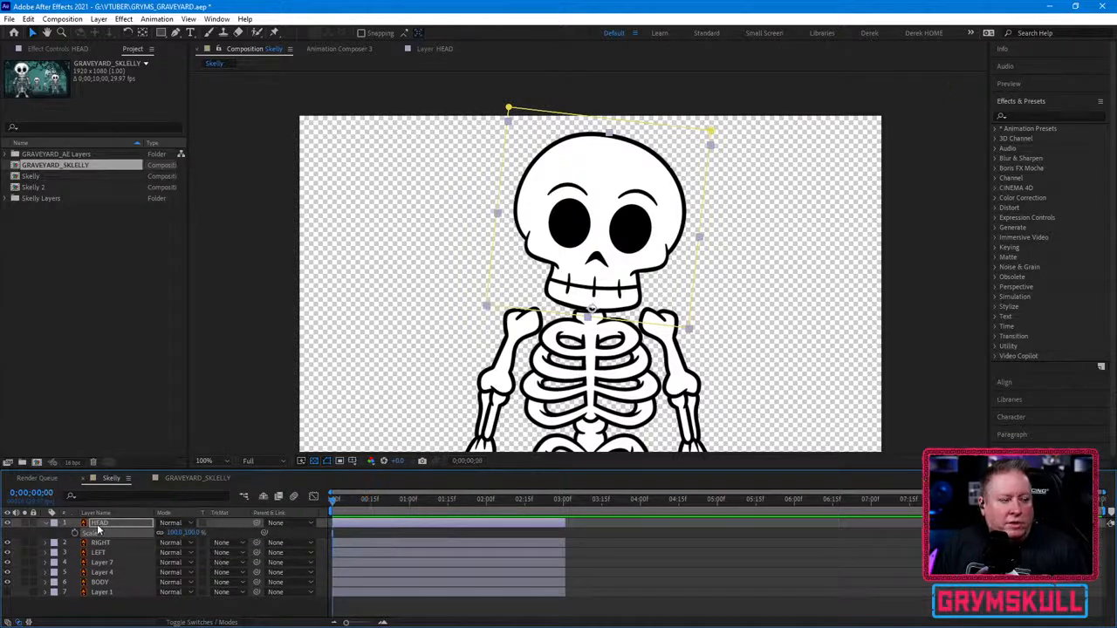
pyautogui.press('r')
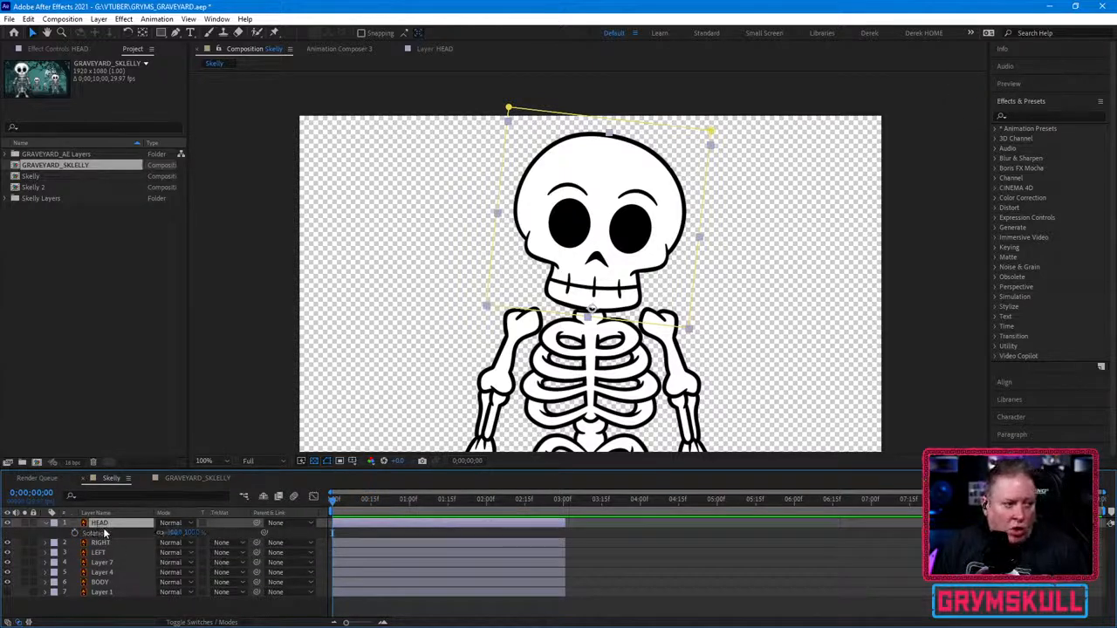
pyautogui.click(75, 532)
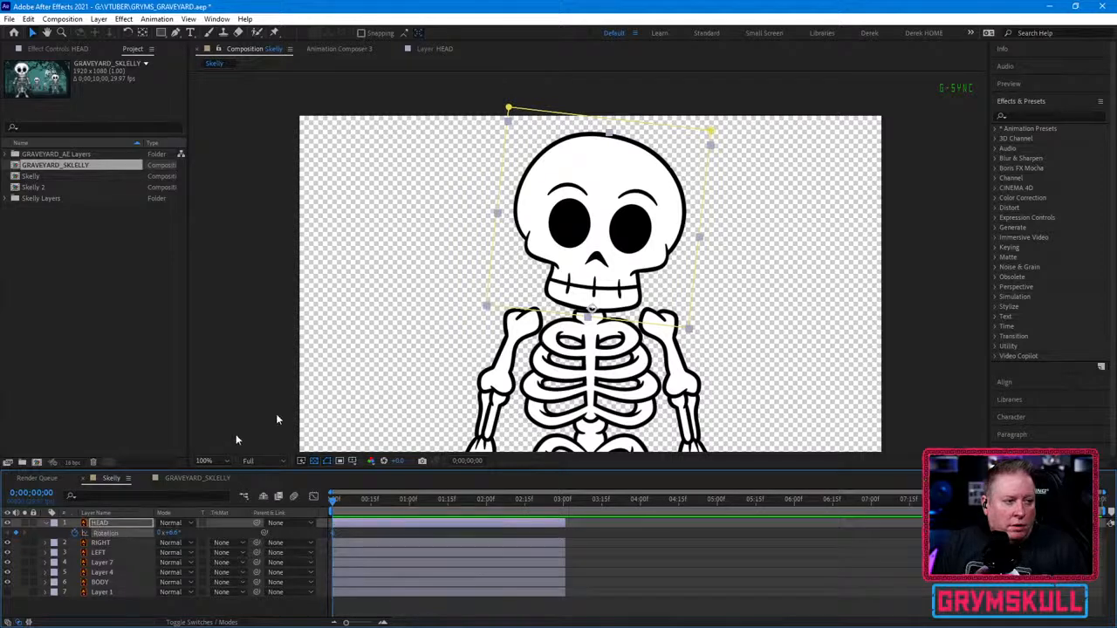
pyautogui.press('space')
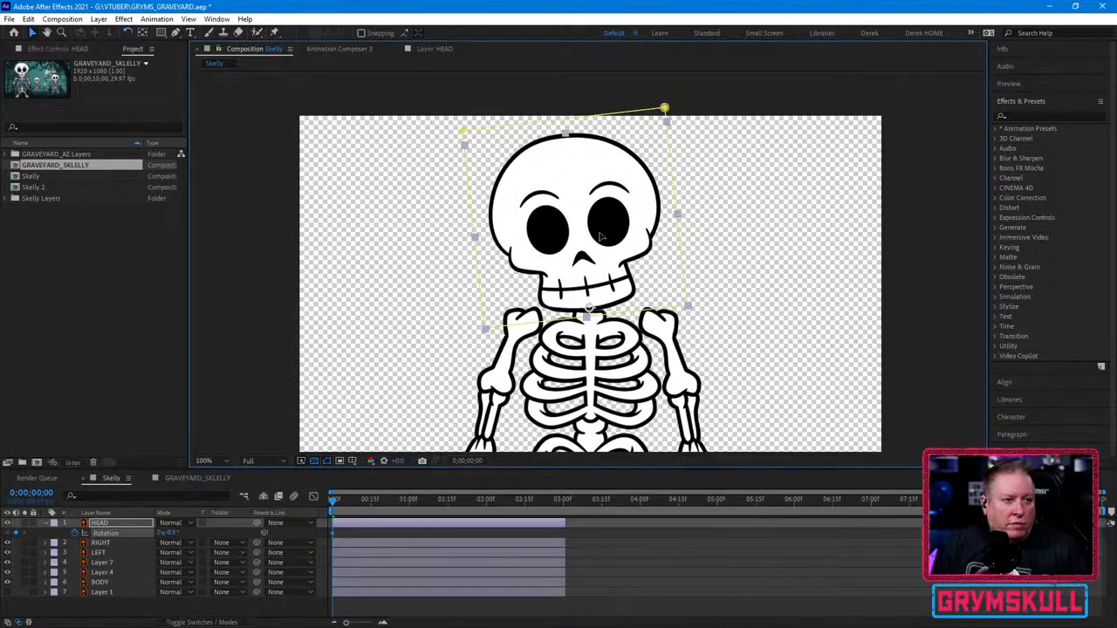
pyautogui.press('space')
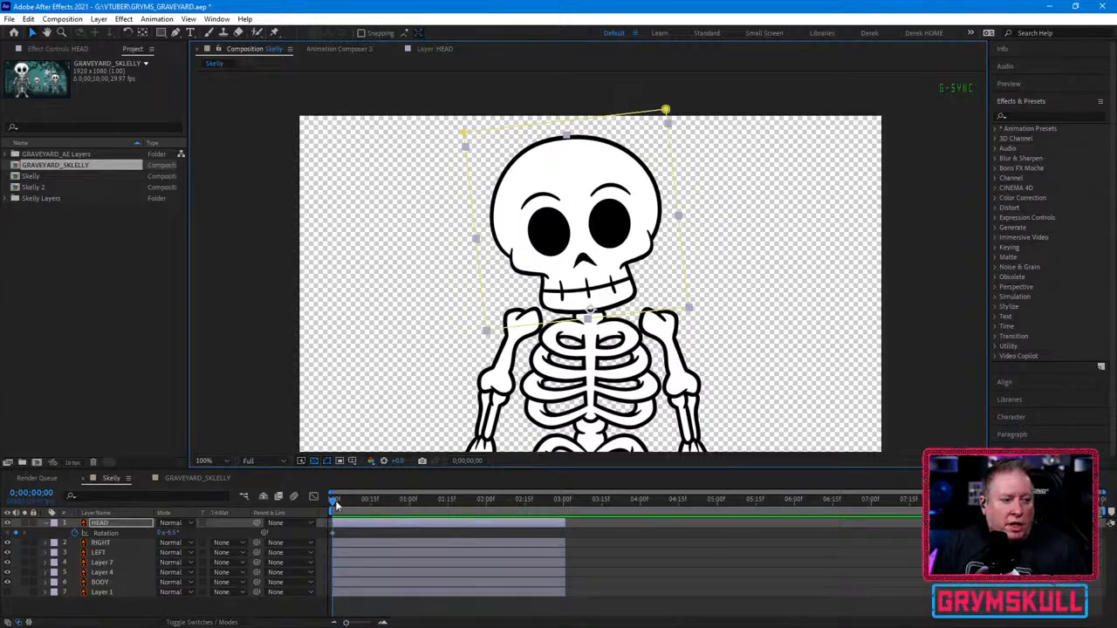
# Step: Add a second HEAD Rotation keyframe at 0;00;00;17 by tilting the skull clockwise to 5.8°
pyautogui.moveTo(340, 506); pyautogui.dragTo(376, 504)
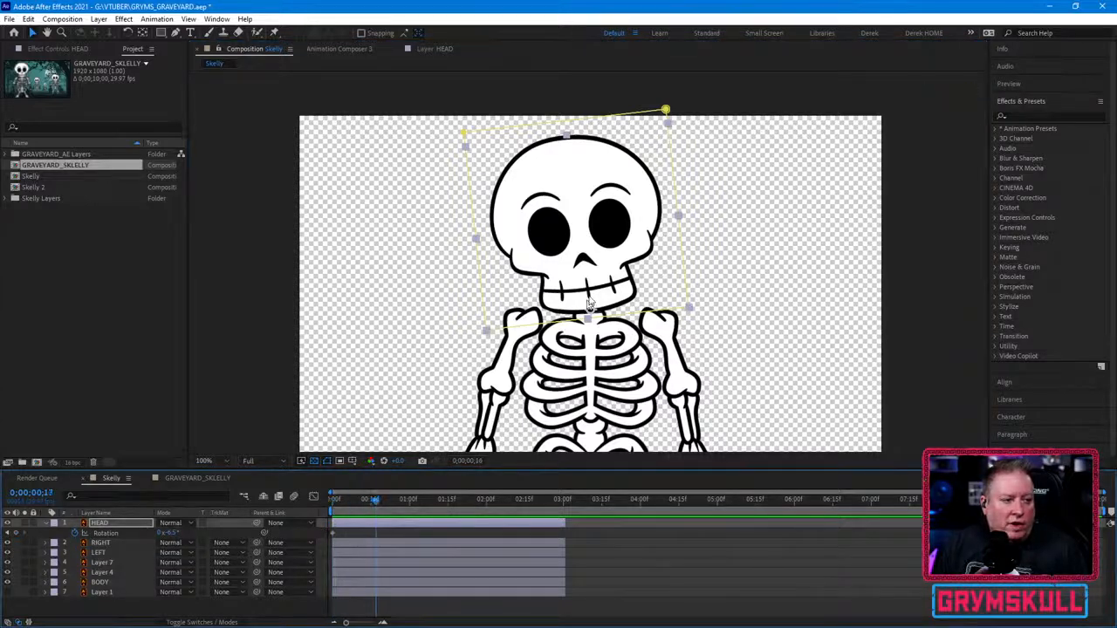
pyautogui.press('w')
pyautogui.moveTo(561, 223); pyautogui.dragTo(582, 220)
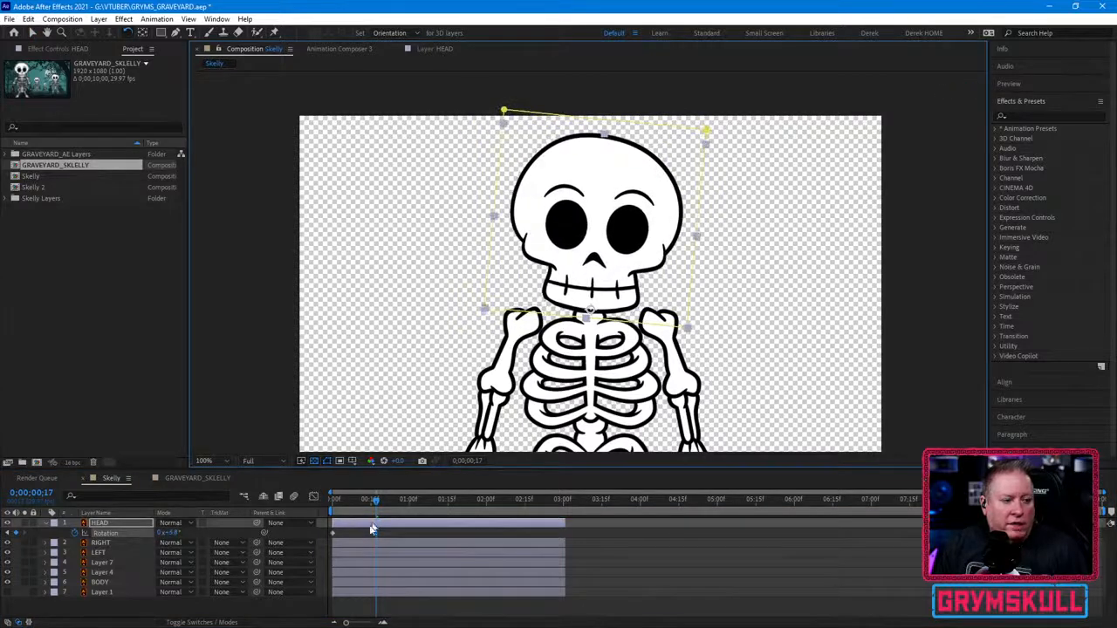
pyautogui.press('v')
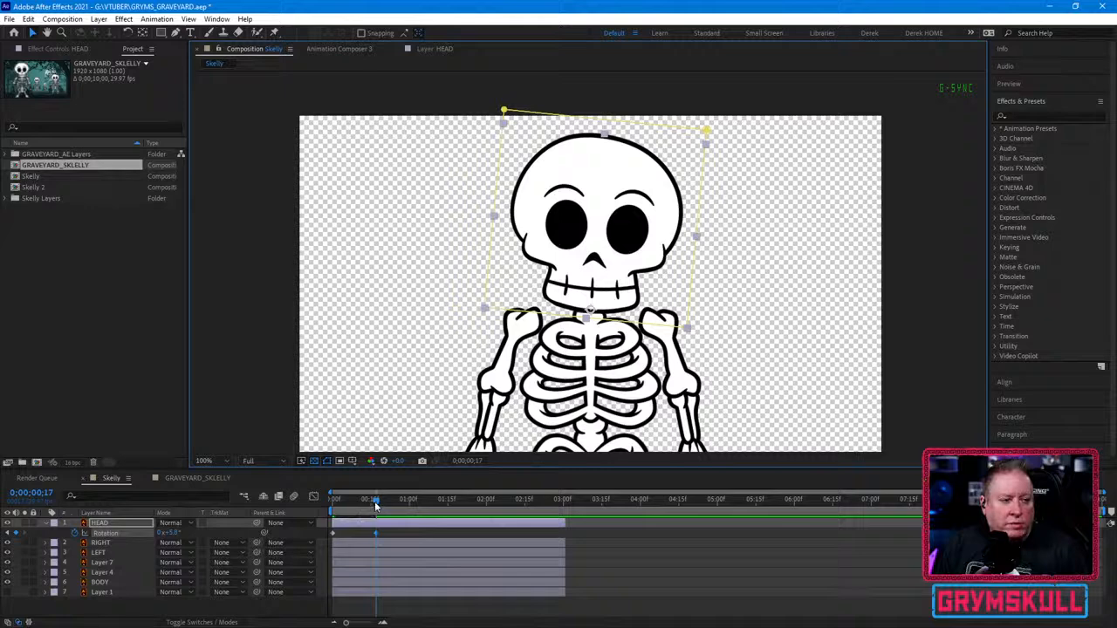
# Step: Paste a copy of the first Rotation keyframe at 0;00;01;12 and shift the middle keyframe slightly later for even spacing
pyautogui.moveTo(375, 501); pyautogui.dragTo(443, 510)
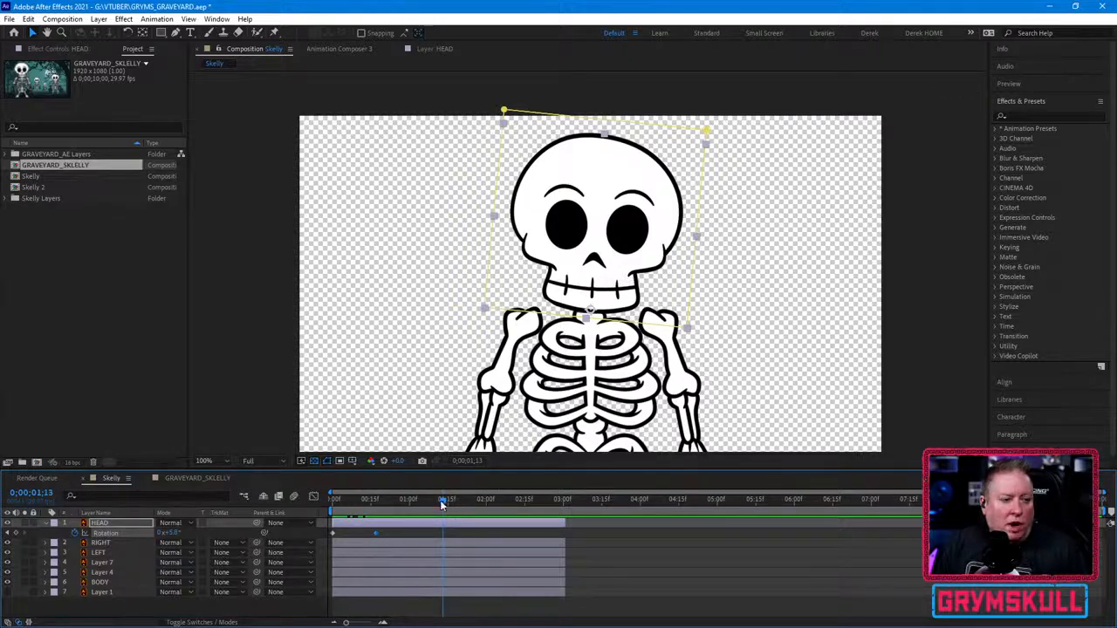
pyautogui.moveTo(448, 501); pyautogui.dragTo(446, 508)
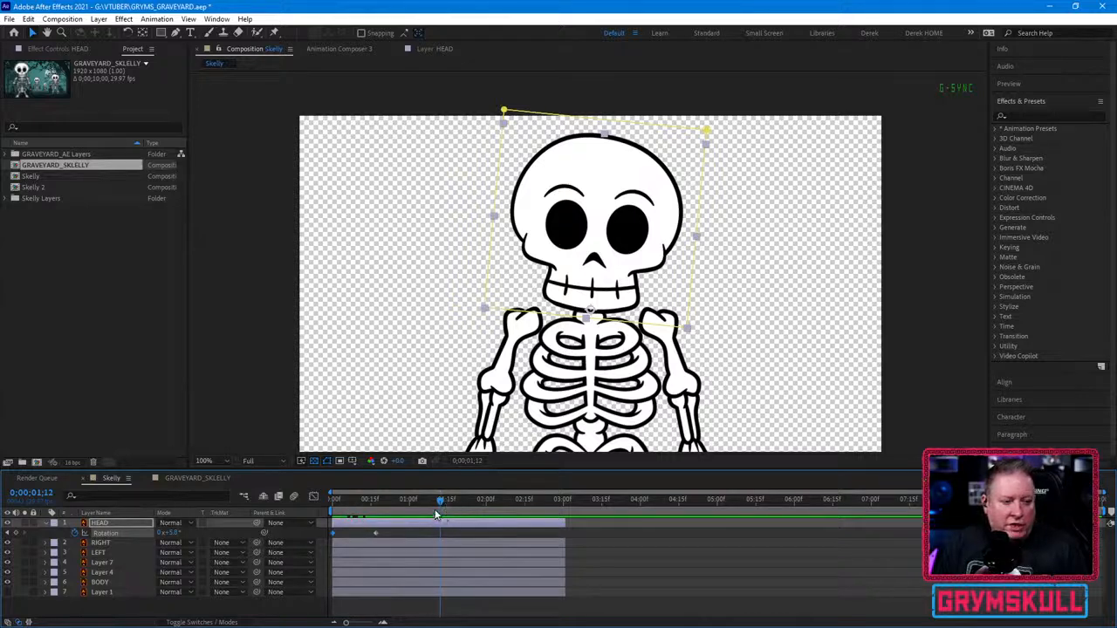
pyautogui.hotkey('ctrl', 'v')
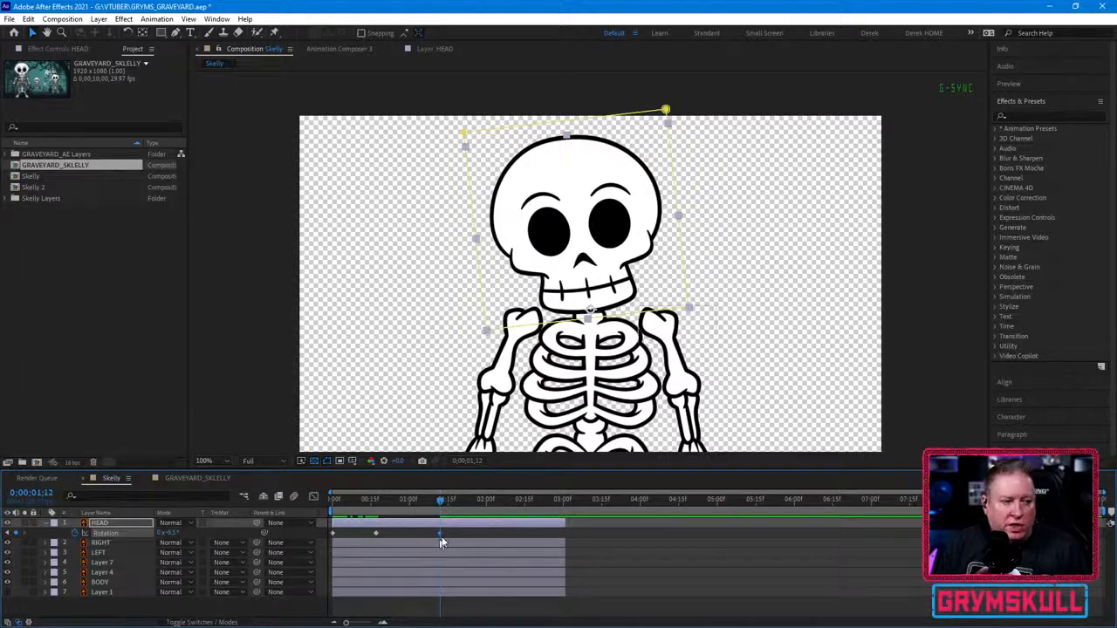
pyautogui.moveTo(376, 533); pyautogui.dragTo(384, 533)
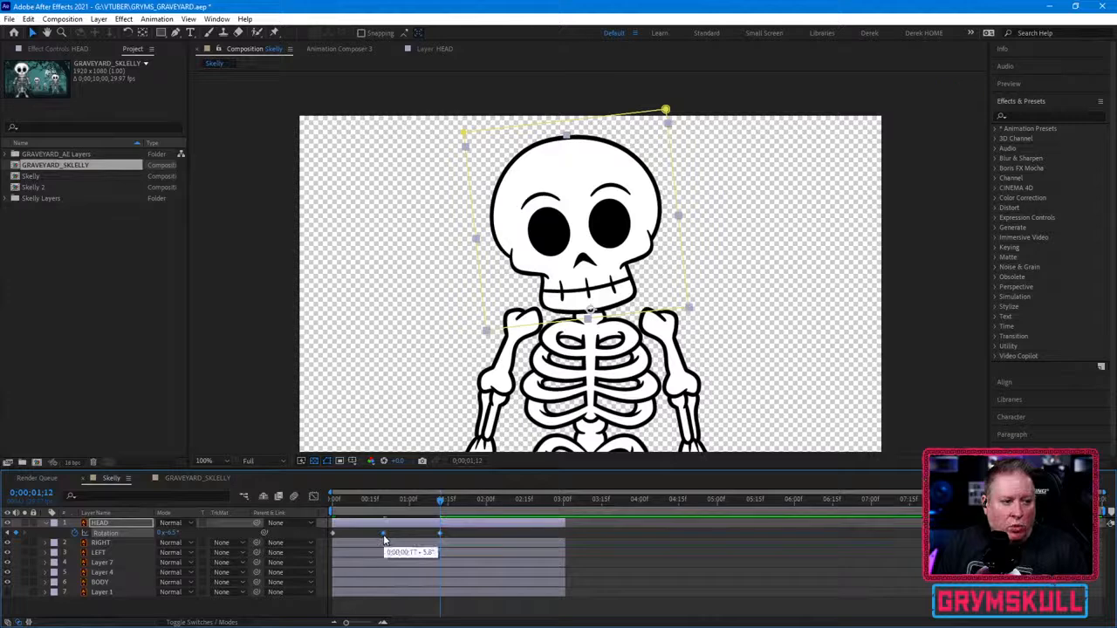
# Step: Extend the HEAD layer's out point from three seconds toward the end of the composition
pyautogui.moveTo(439, 504); pyautogui.dragTo(563, 499)
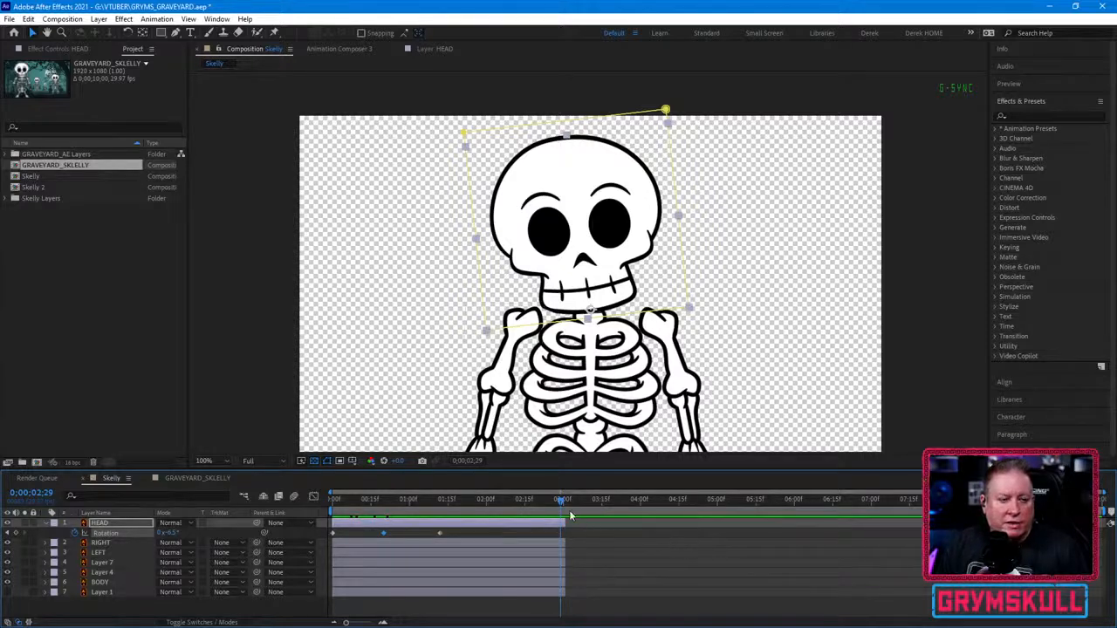
pyautogui.moveTo(560, 503); pyautogui.dragTo(518, 522)
pyautogui.moveTo(450, 534); pyautogui.dragTo(447, 534)
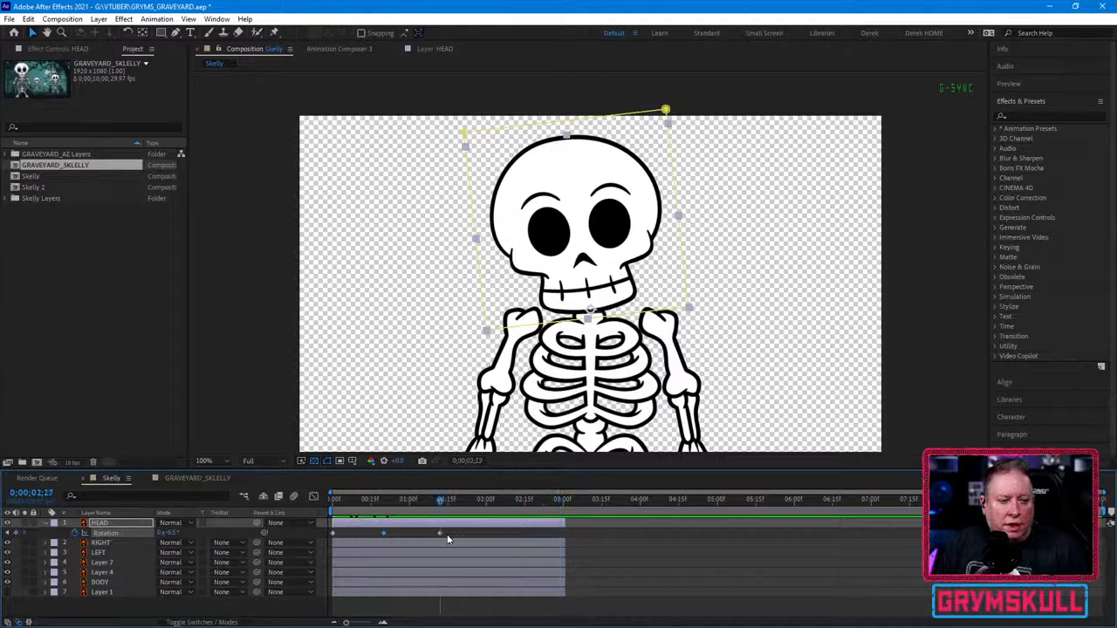
pyautogui.click(563, 522)
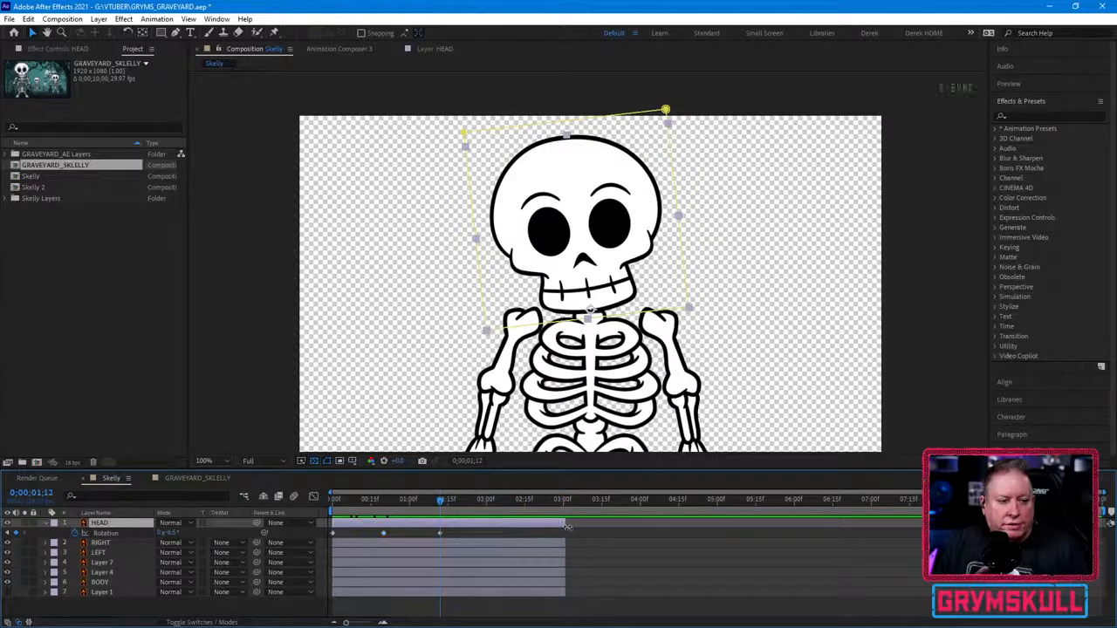
pyautogui.moveTo(567, 526); pyautogui.dragTo(923, 526)
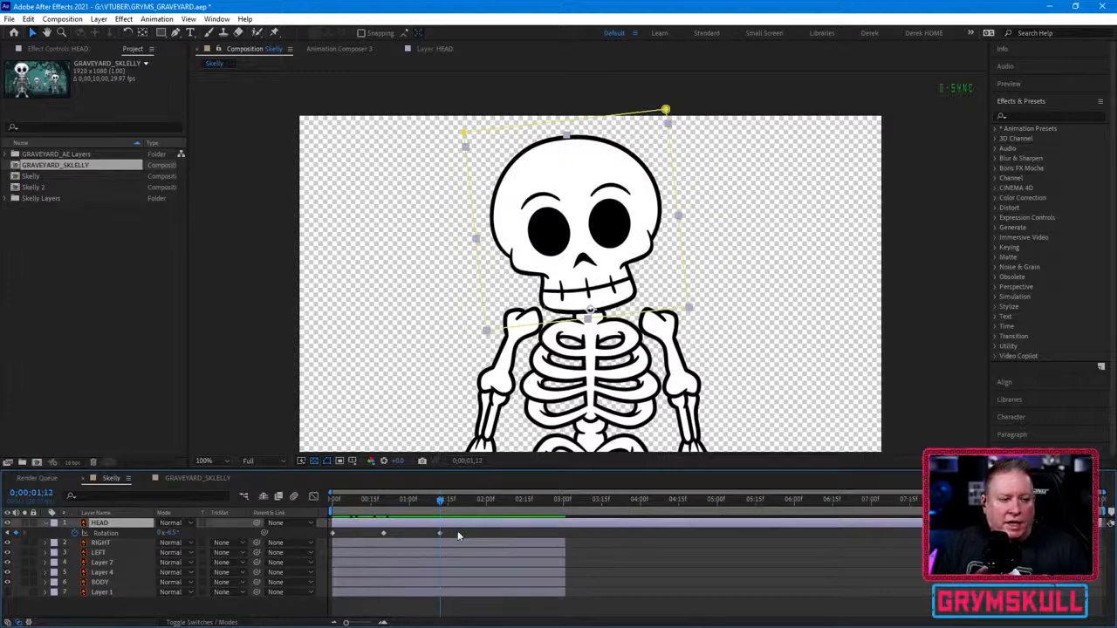
# Step: Paste copies of the first two HEAD Rotation keyframes repeatedly along the timeline up to about seven seconds, spacing the pairs out
pyautogui.moveTo(404, 531); pyautogui.dragTo(322, 548)
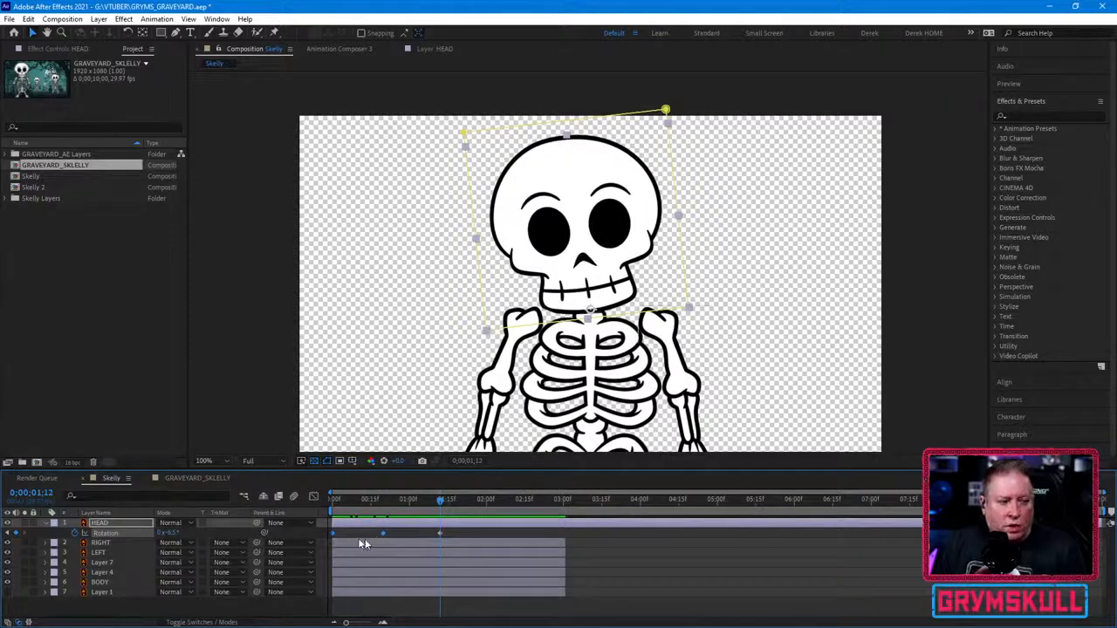
pyautogui.moveTo(448, 500); pyautogui.dragTo(860, 503)
pyautogui.hotkey('ctrl', 'v')
pyautogui.hotkey('ctrl', 'v')
pyautogui.hotkey('ctrl', 'v')
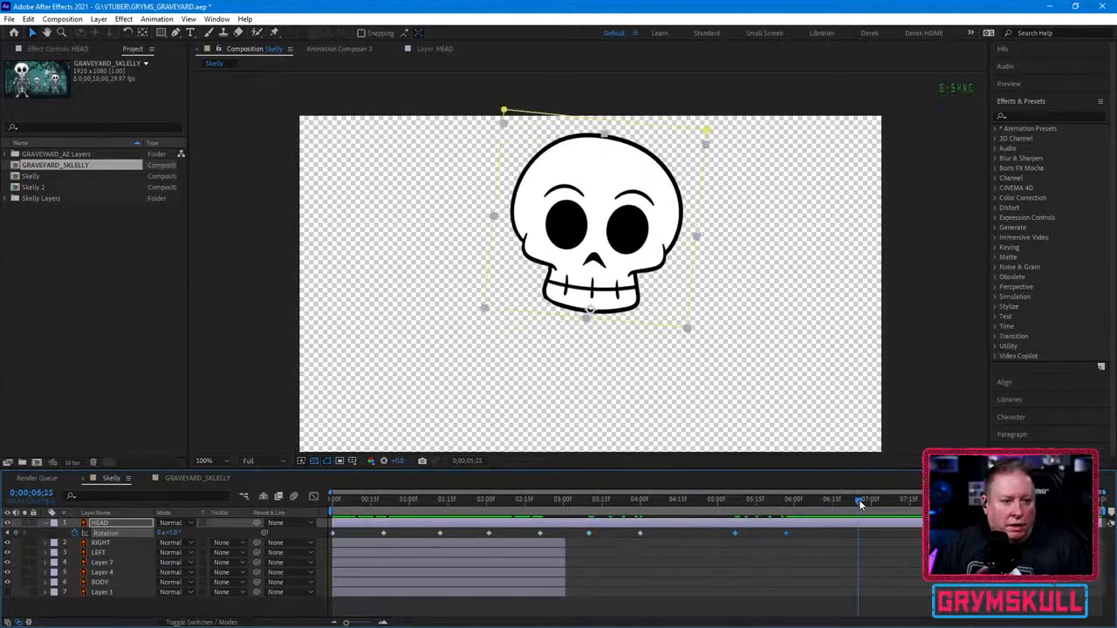
pyautogui.hotkey('ctrl', 'v')
pyautogui.moveTo(921, 528); pyautogui.dragTo(696, 537)
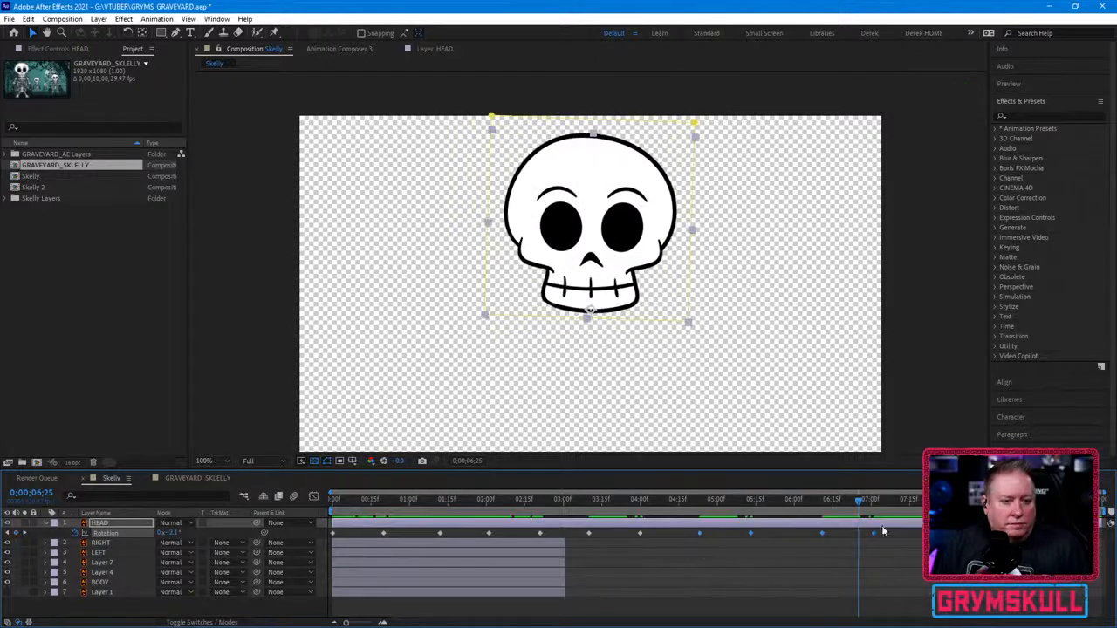
# Step: Extend the layers from RIGHT through Layer 1 to the composition's end and preview the head animation from the start
pyautogui.moveTo(851, 500); pyautogui.dragTo(310, 512)
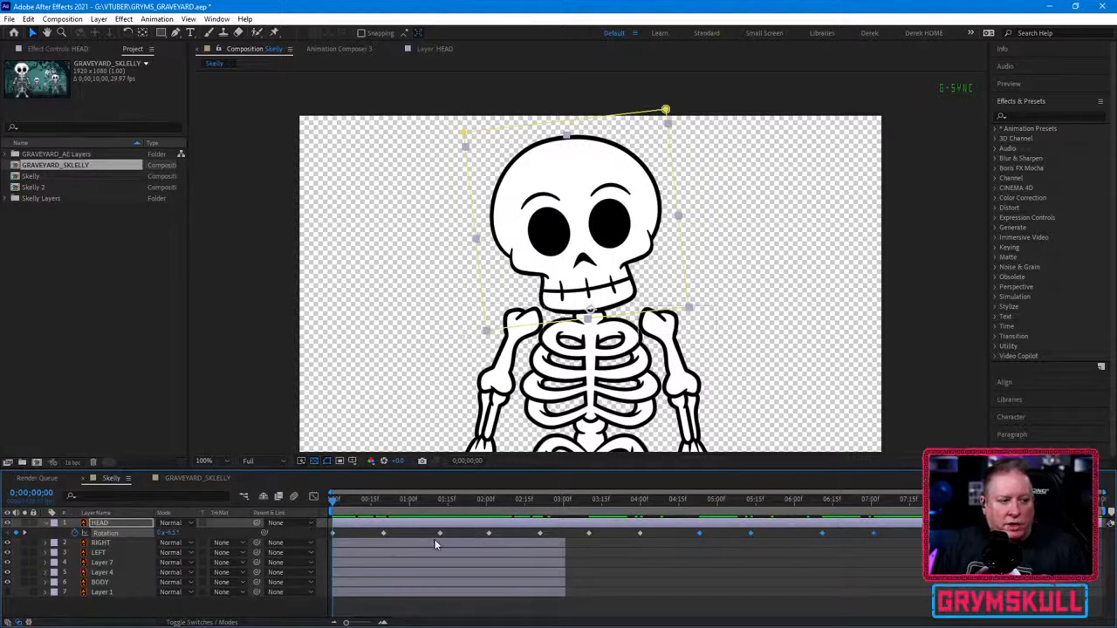
pyautogui.click(364, 544)
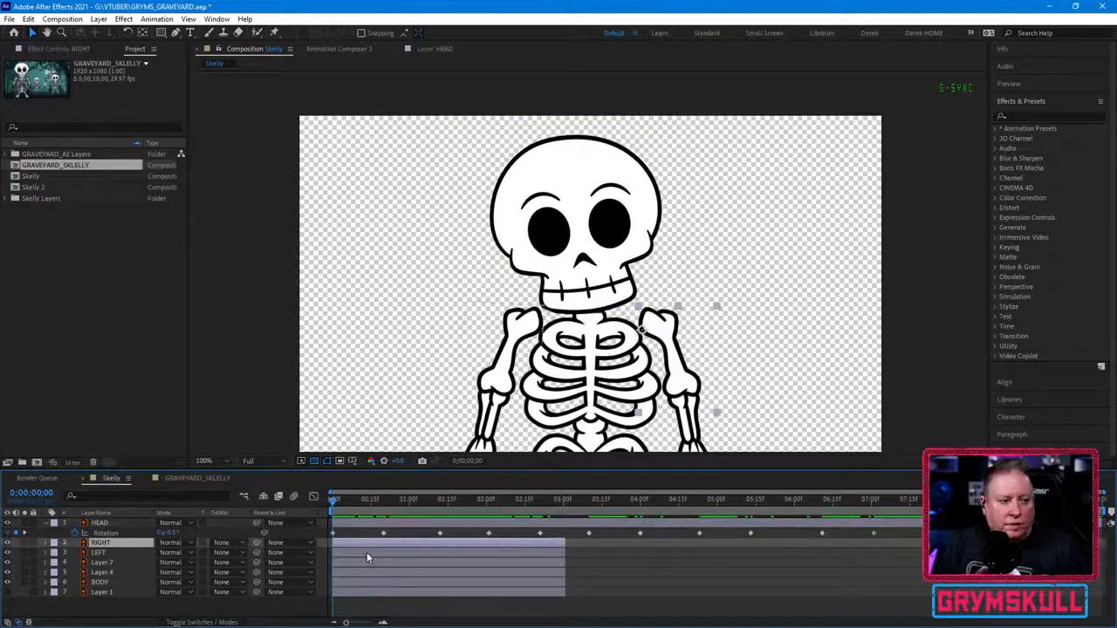
pyautogui.keyDown('shift'); pyautogui.click(110, 594); pyautogui.keyUp('shift')
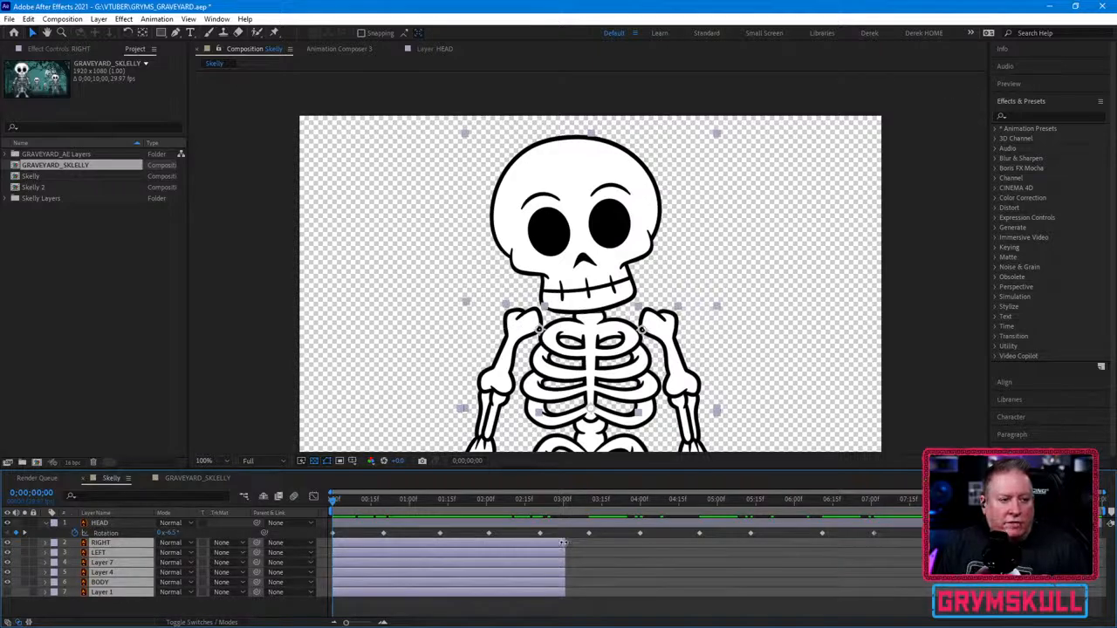
pyautogui.moveTo(563, 543); pyautogui.dragTo(1102, 543)
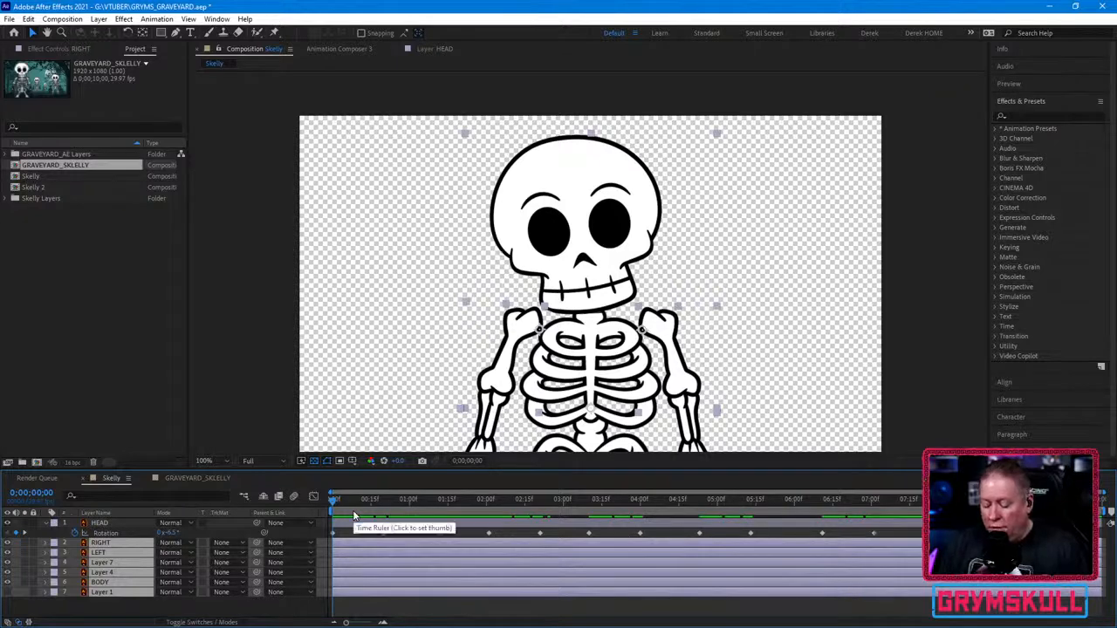
pyautogui.press('space')
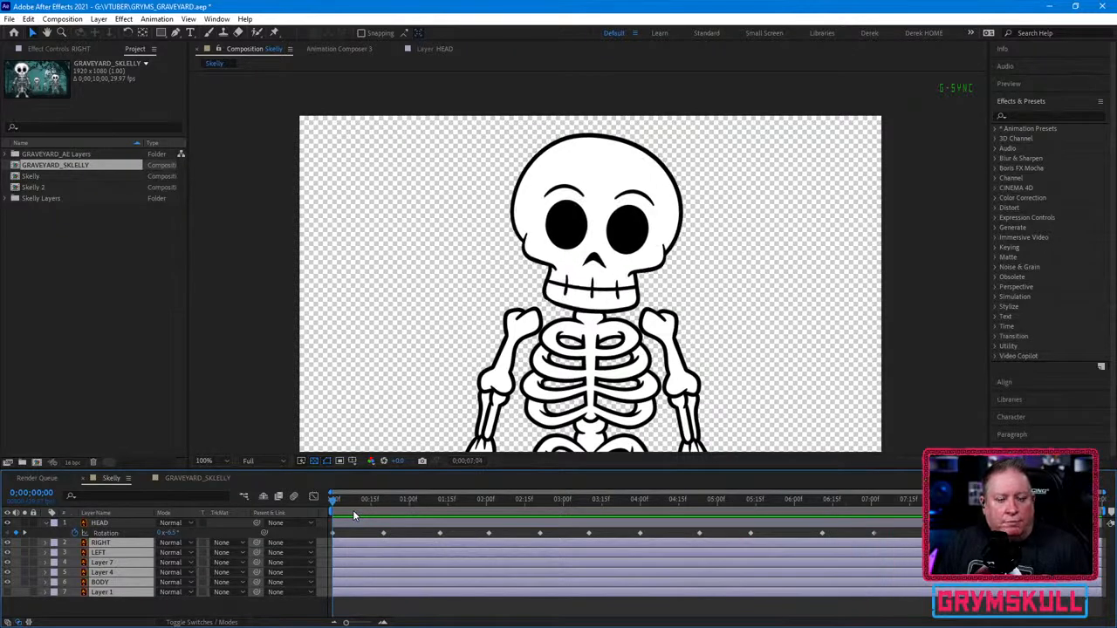
pyautogui.press('space')
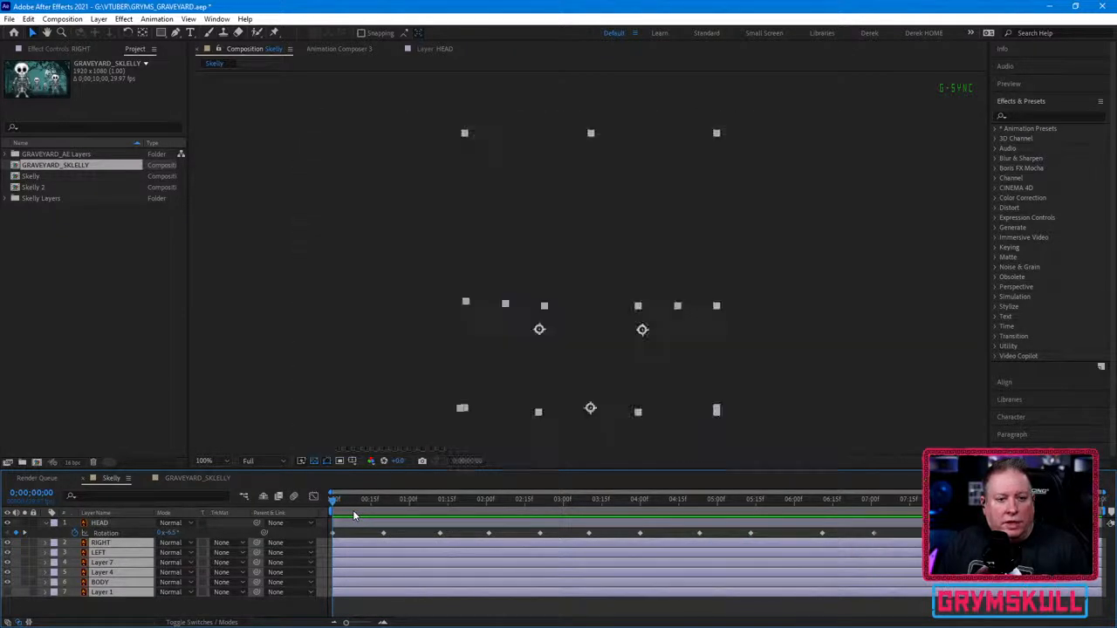
# Step: Play back the repeating head rotation from the start of the composition to check its timing
pyautogui.press('space')
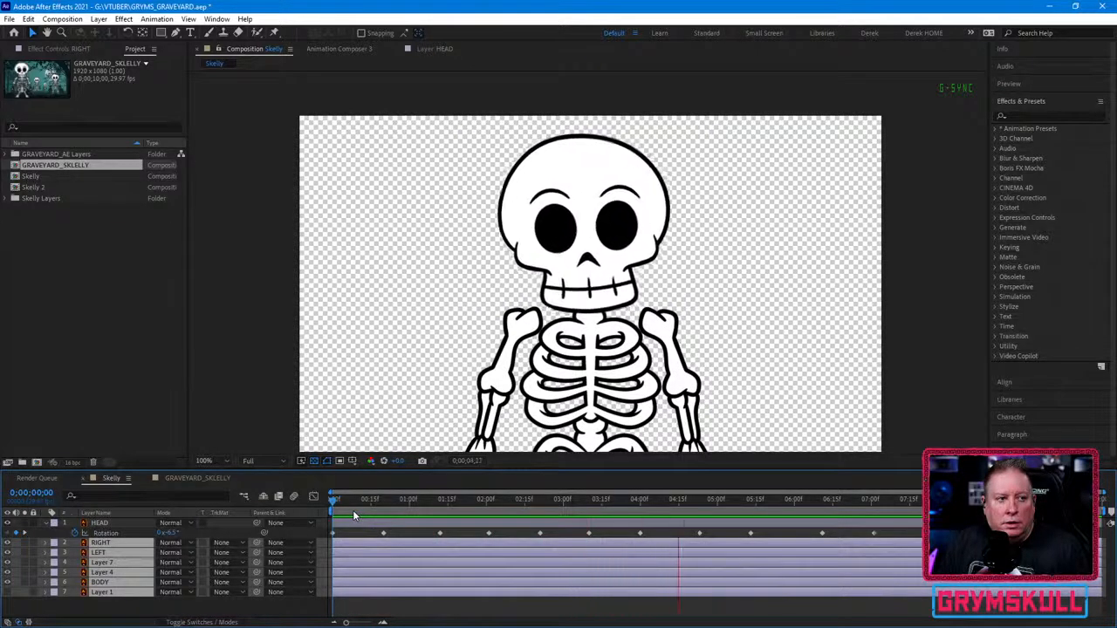
pyautogui.press('space')
pyautogui.press('space')
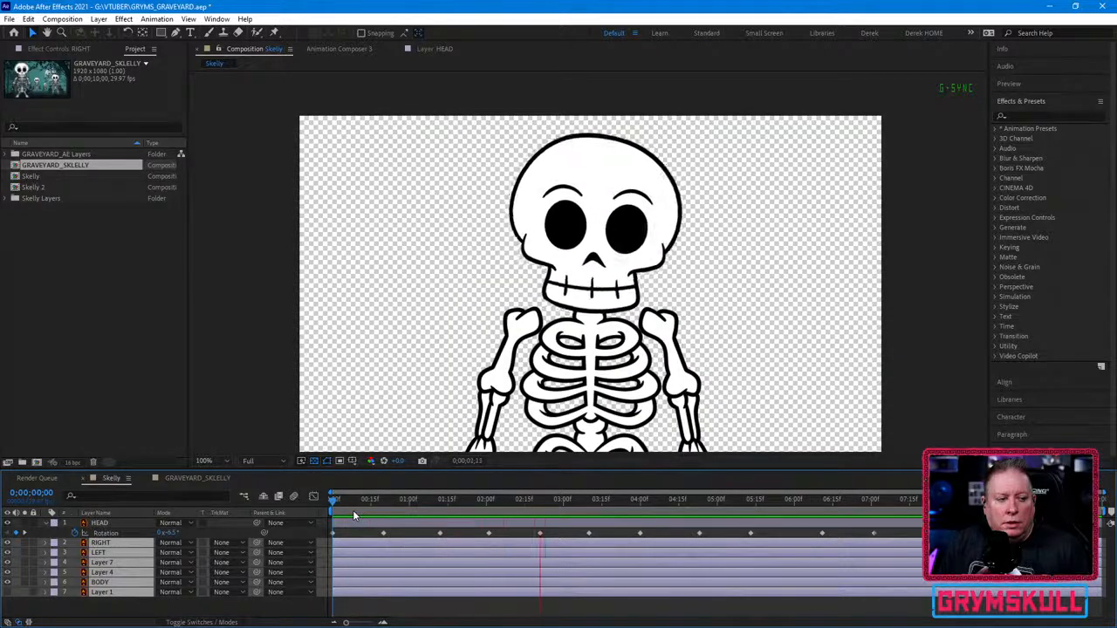
pyautogui.press('space')
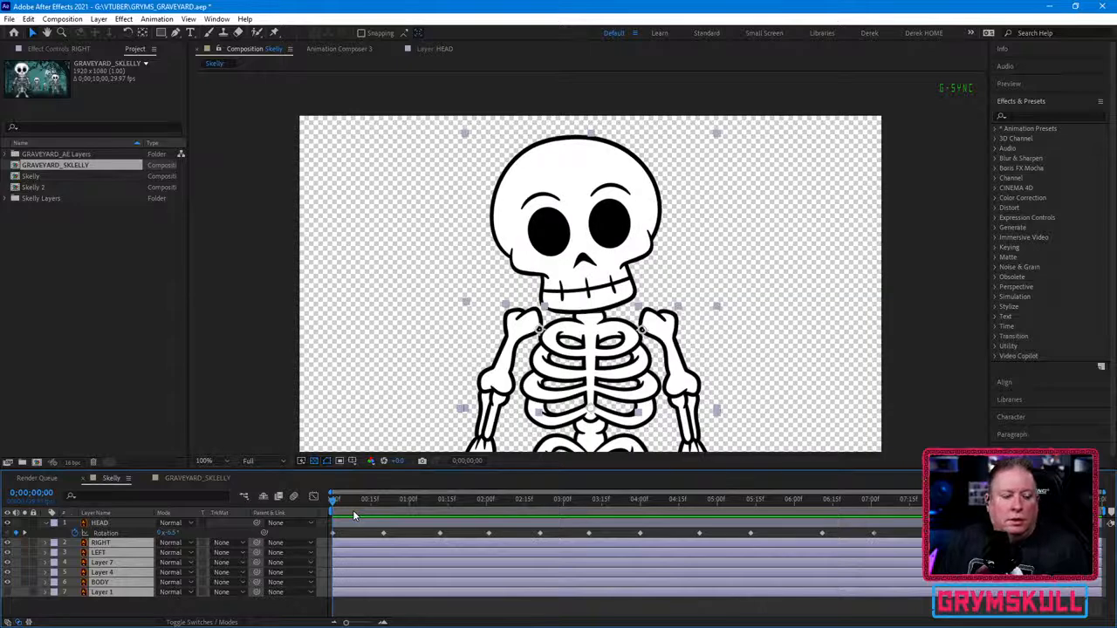
# Step: Delete the HEAD Rotation keyframe at about two seconds, shift the following keyframes earlier to close the gap, and preview the sway
pyautogui.moveTo(353, 504); pyautogui.dragTo(465, 495)
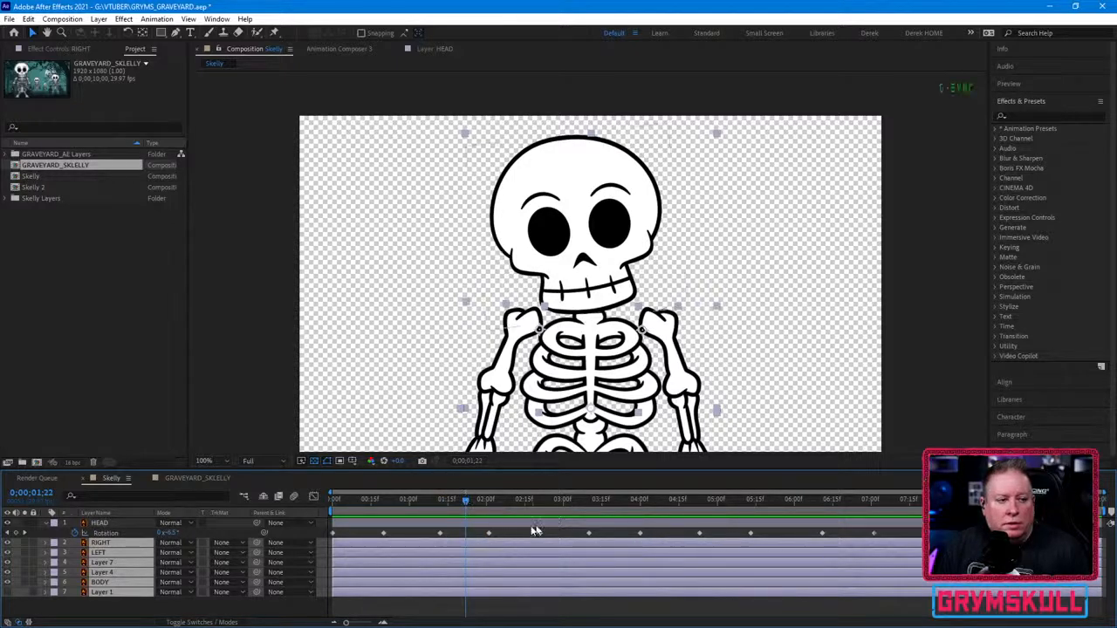
pyautogui.click(488, 533)
pyautogui.press('Delete')
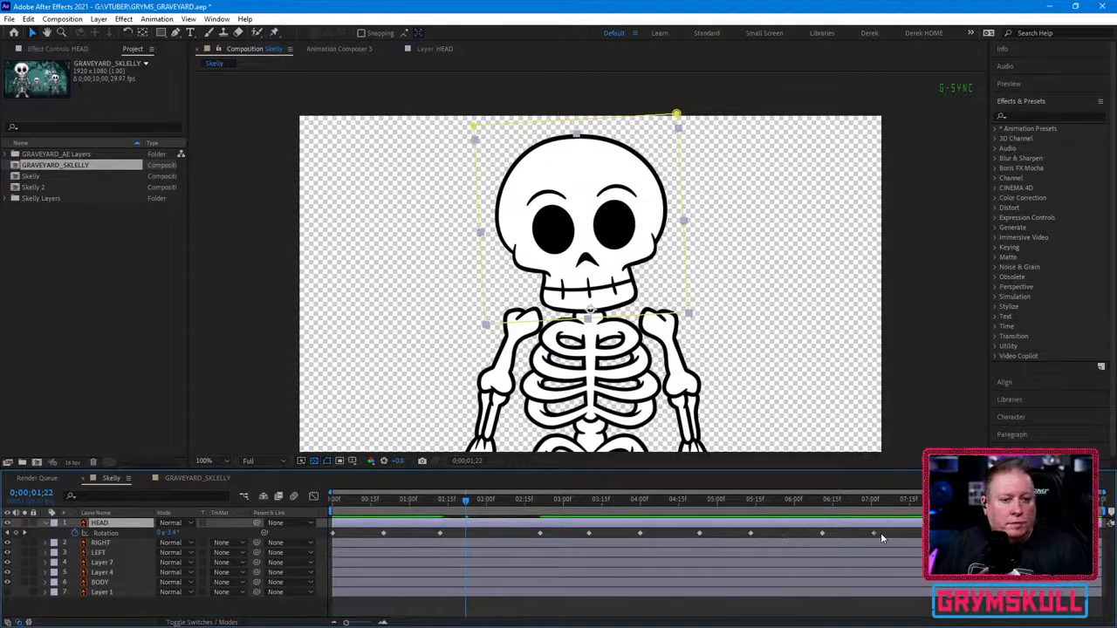
pyautogui.moveTo(880, 532); pyautogui.dragTo(542, 535)
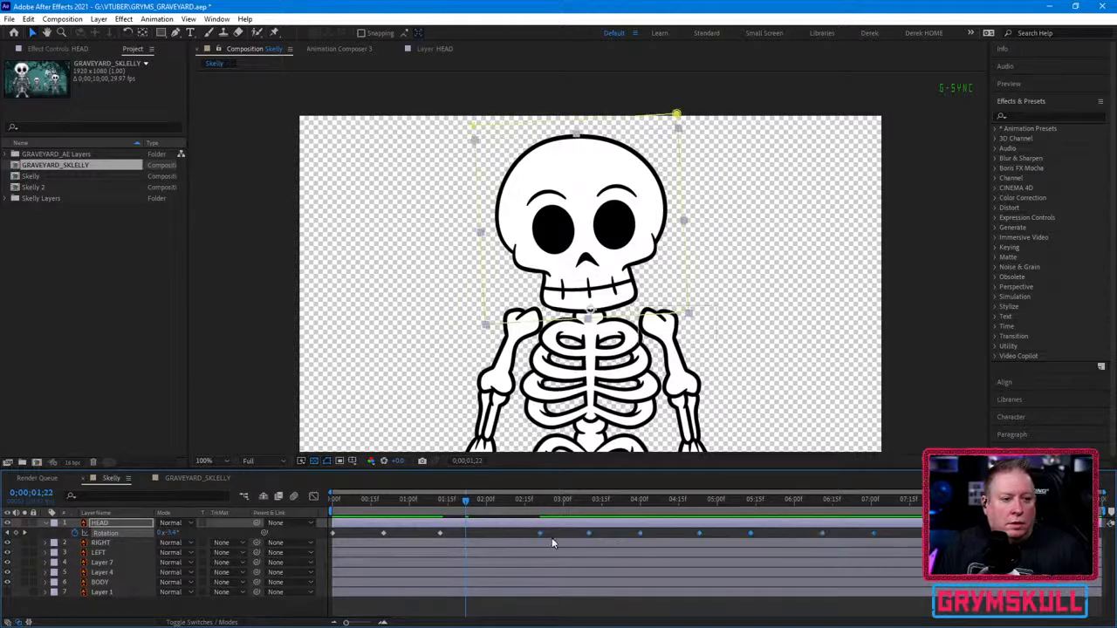
pyautogui.moveTo(536, 536); pyautogui.dragTo(468, 542)
pyautogui.press('space')
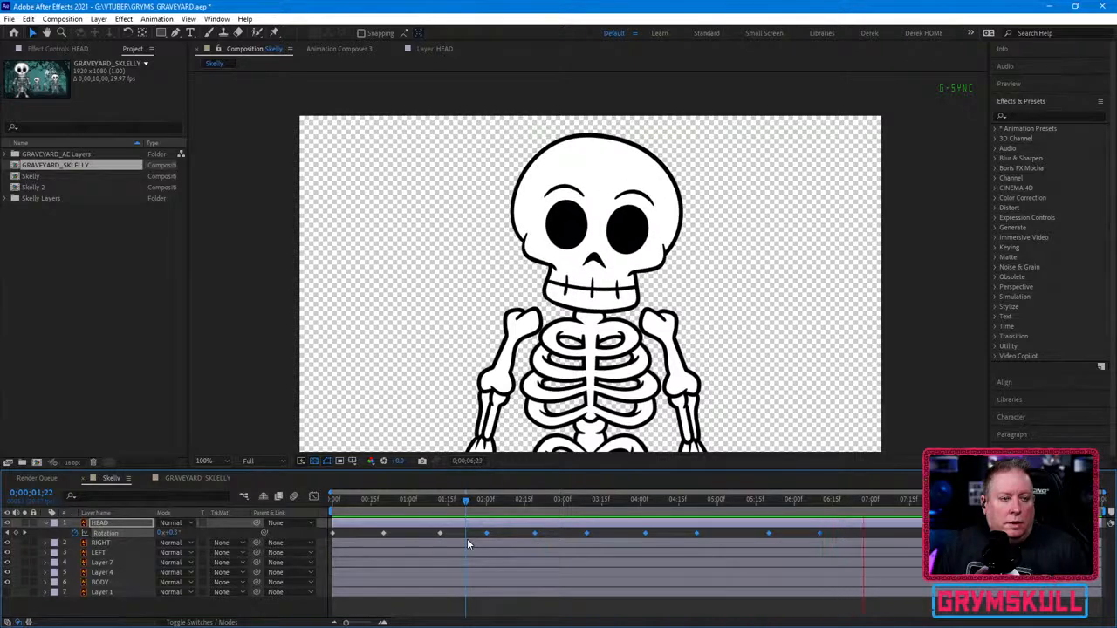
pyautogui.press('space')
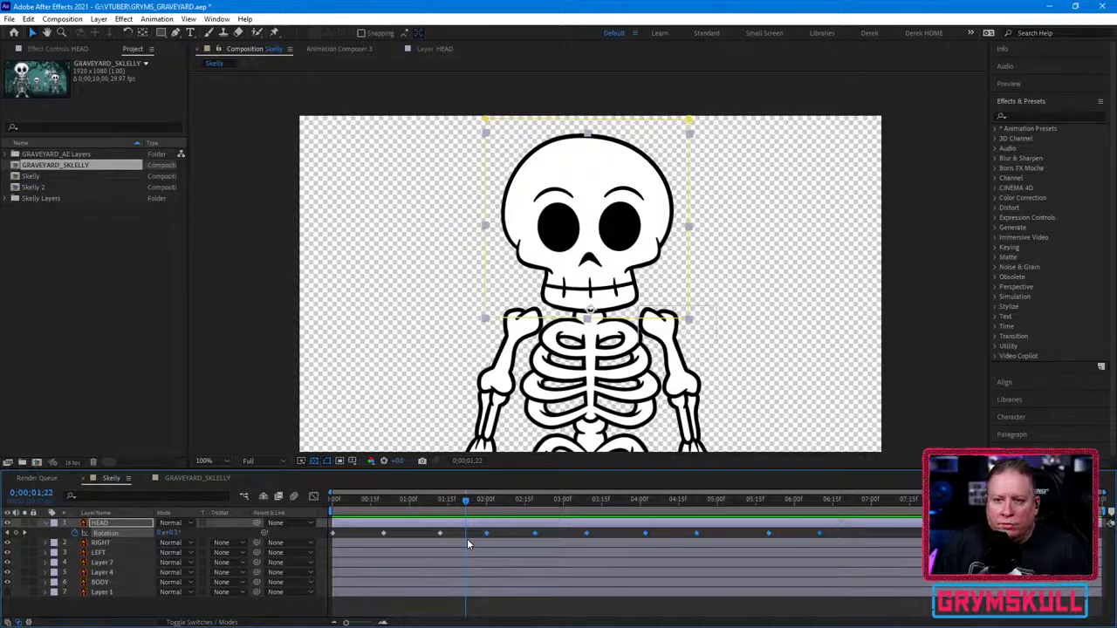
pyautogui.press('space')
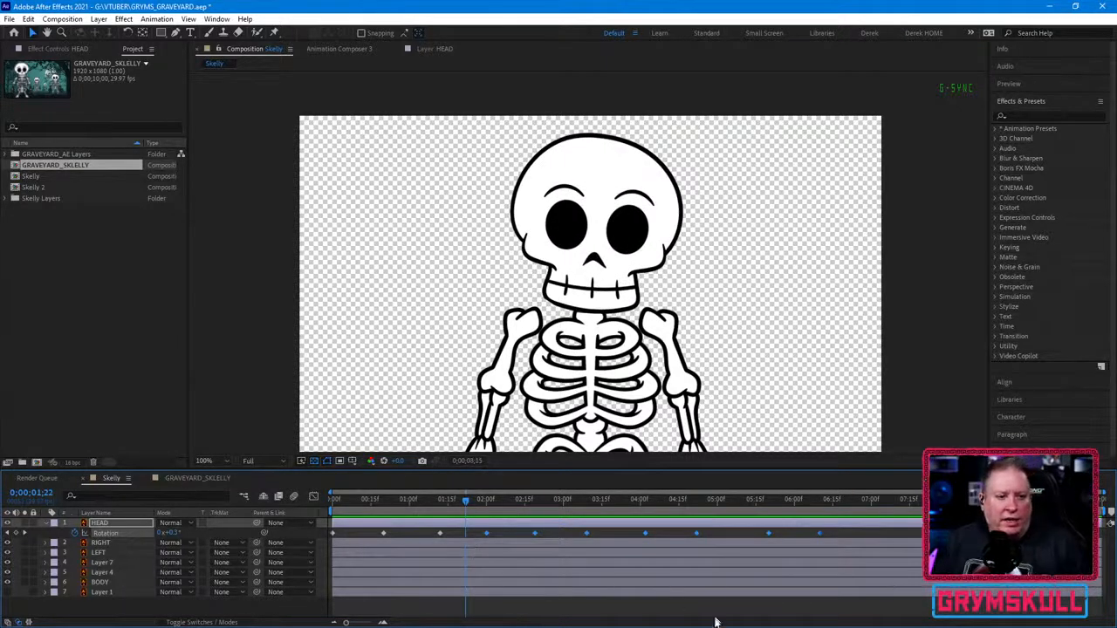
pyautogui.press('space')
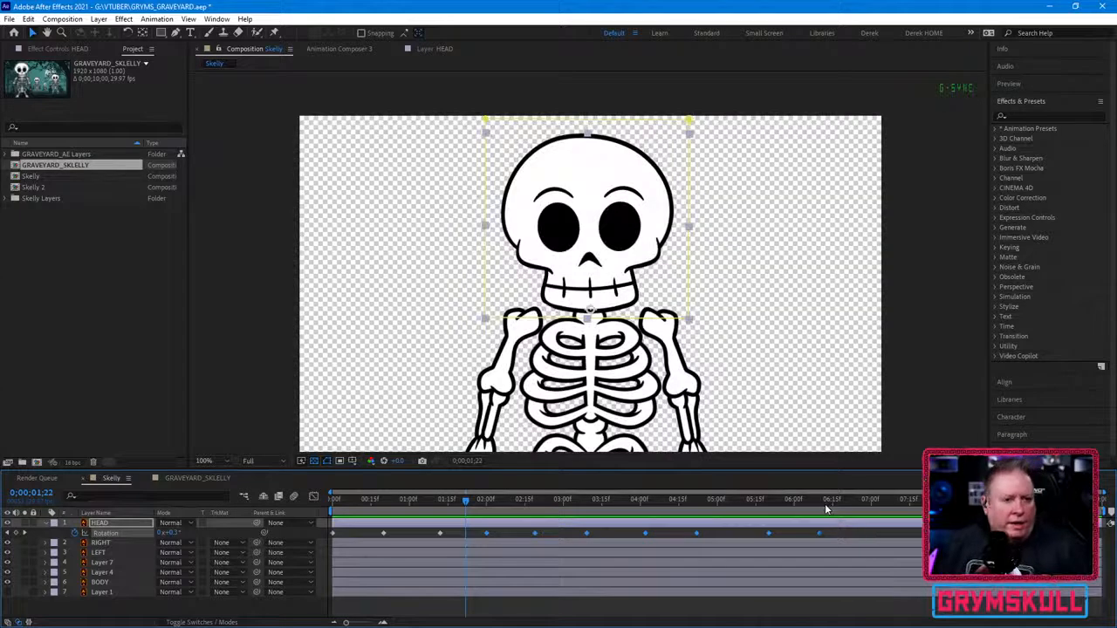
# Step: Delete all HEAD Rotation keyframes after the third one and trim the layer's out point to 0;00;01;12
pyautogui.moveTo(824, 505); pyautogui.dragTo(376, 519)
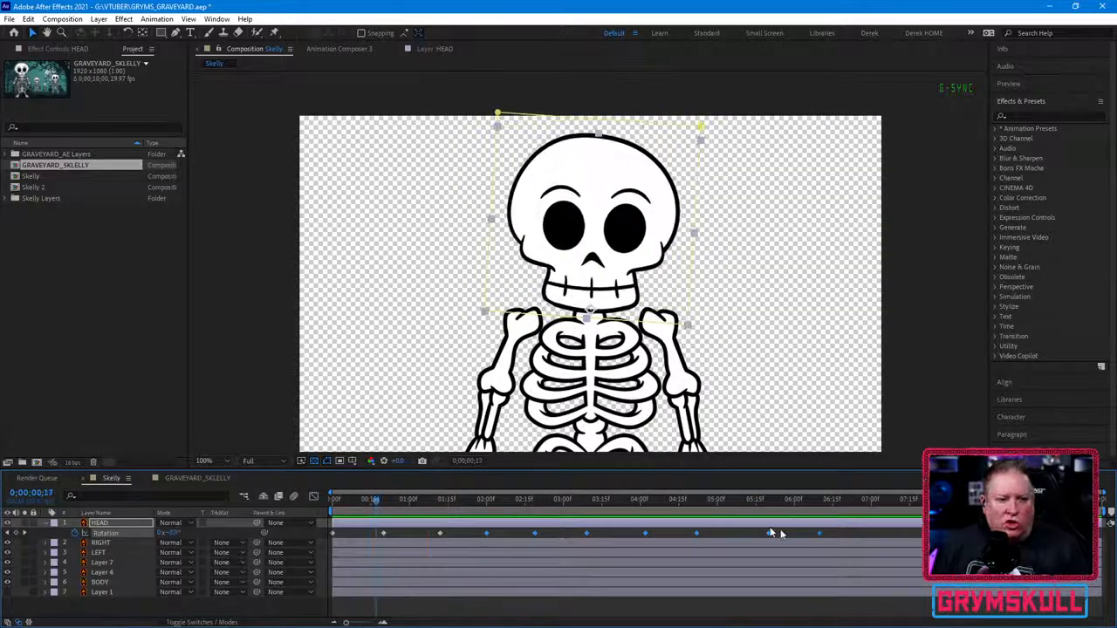
pyautogui.moveTo(837, 532); pyautogui.dragTo(467, 542)
pyautogui.press('Delete')
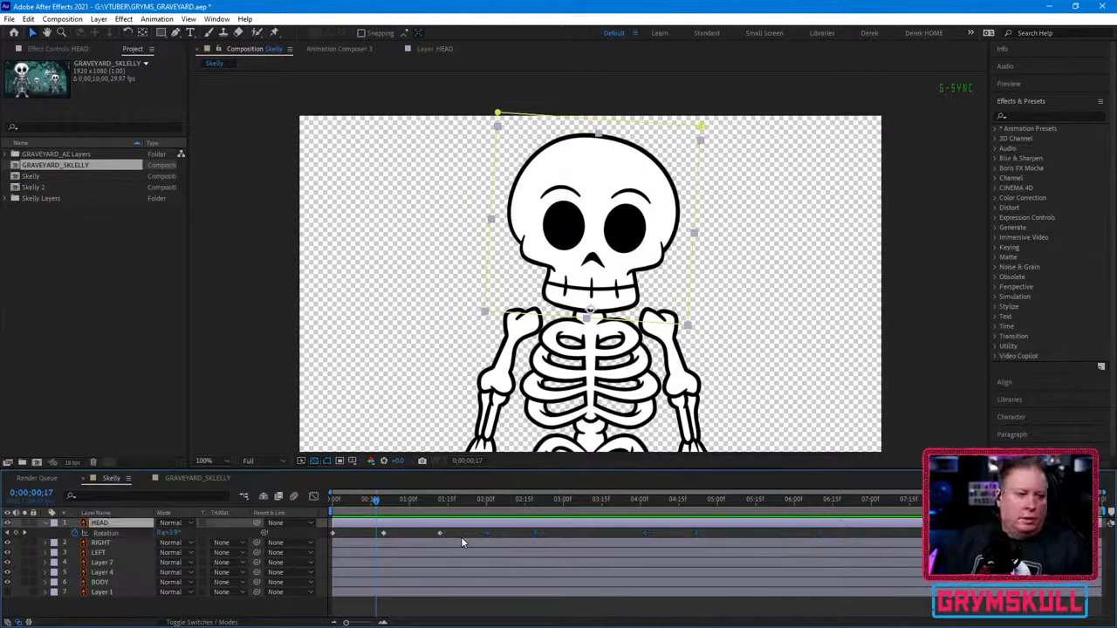
pyautogui.moveTo(453, 503); pyautogui.dragTo(441, 504)
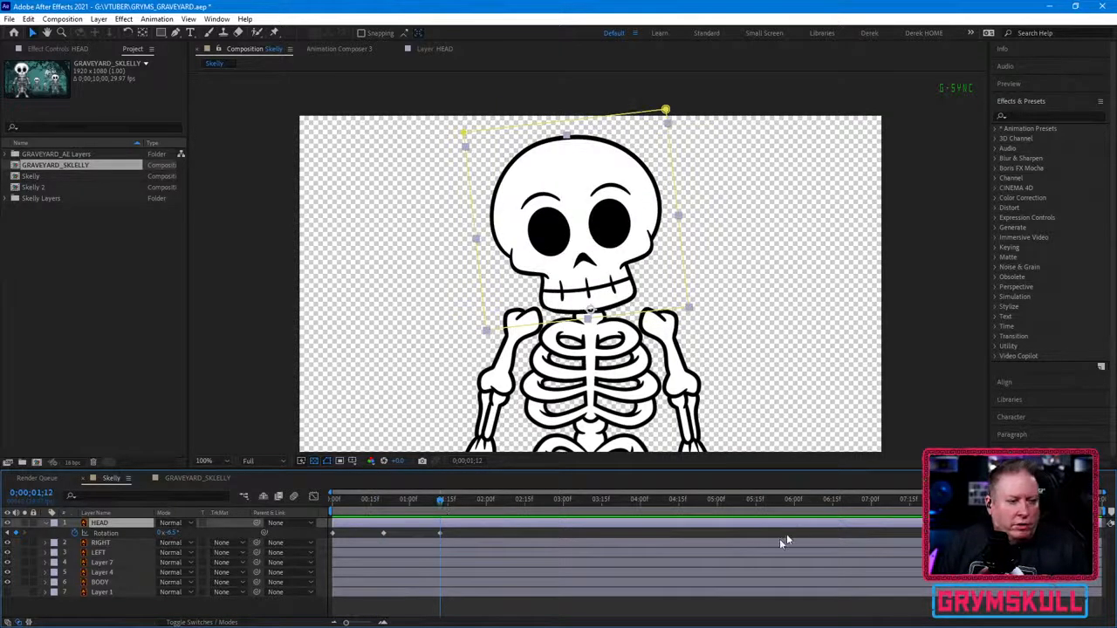
pyautogui.moveTo(1103, 524); pyautogui.dragTo(450, 569)
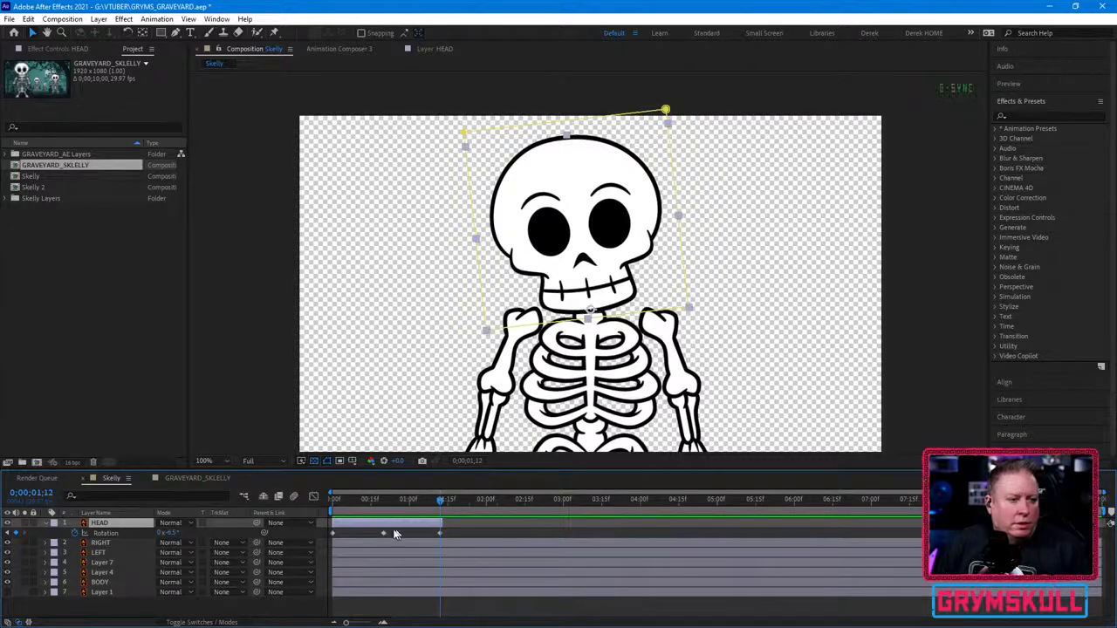
pyautogui.moveTo(441, 506)
pyautogui.mouseDown()
pyautogui.moveTo(430, 514)
pyautogui.moveTo(455, 515)
pyautogui.moveTo(438, 518)
pyautogui.mouseUp()
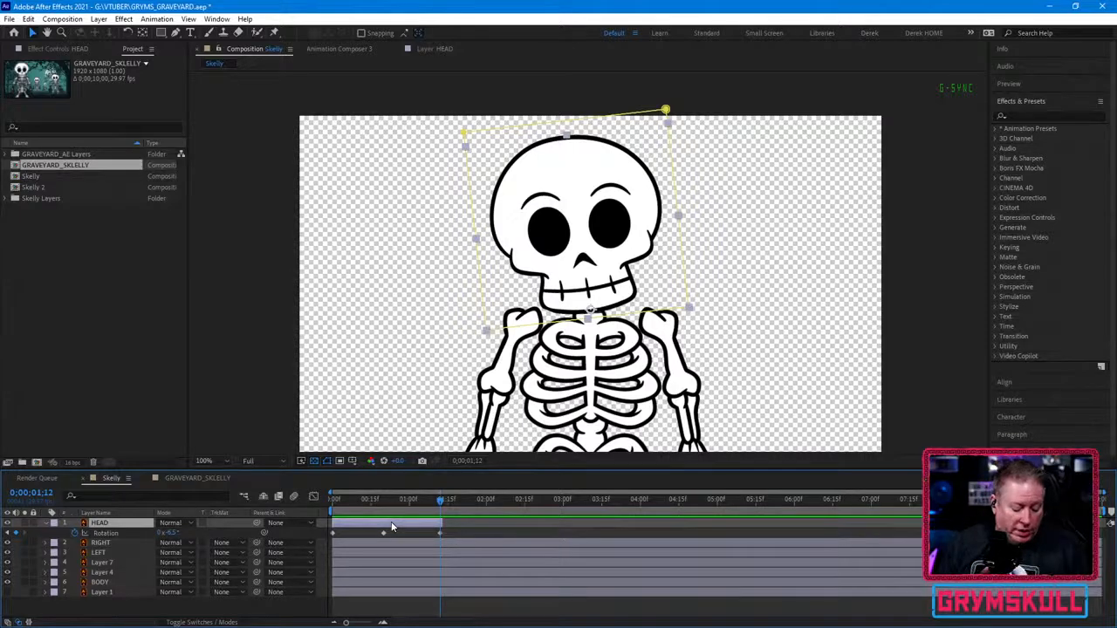
# Step: Pre-compose the HEAD layer as HEAD SWAY, moving all attributes into the new composition and matching its duration to the layer's time span
pyautogui.hotkey('ctrl', 'shift', 'c')
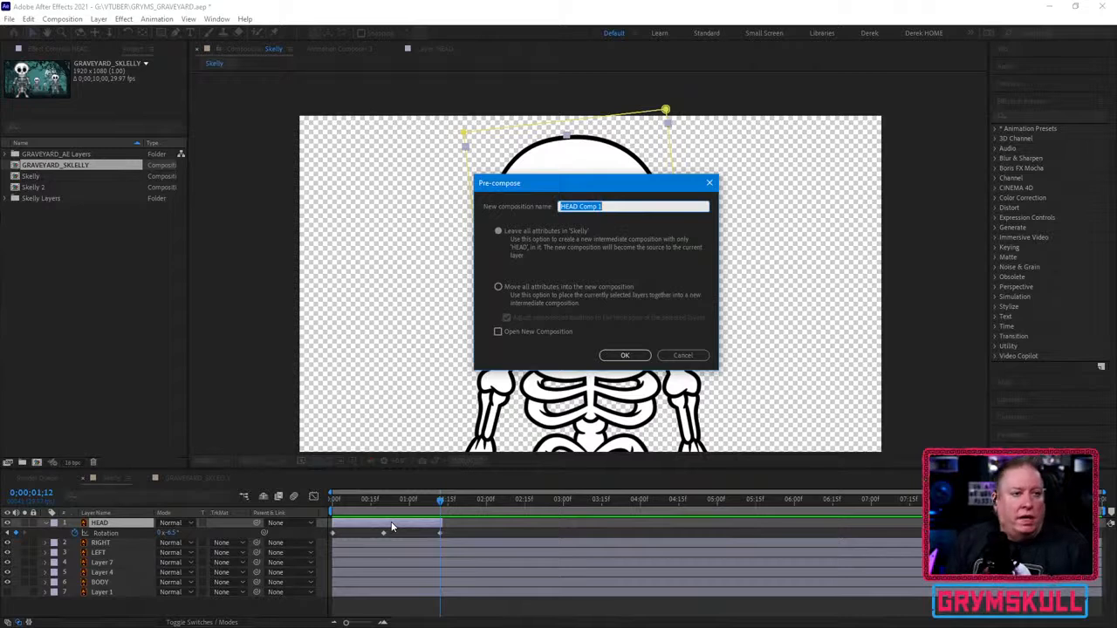
pyautogui.press('Right')
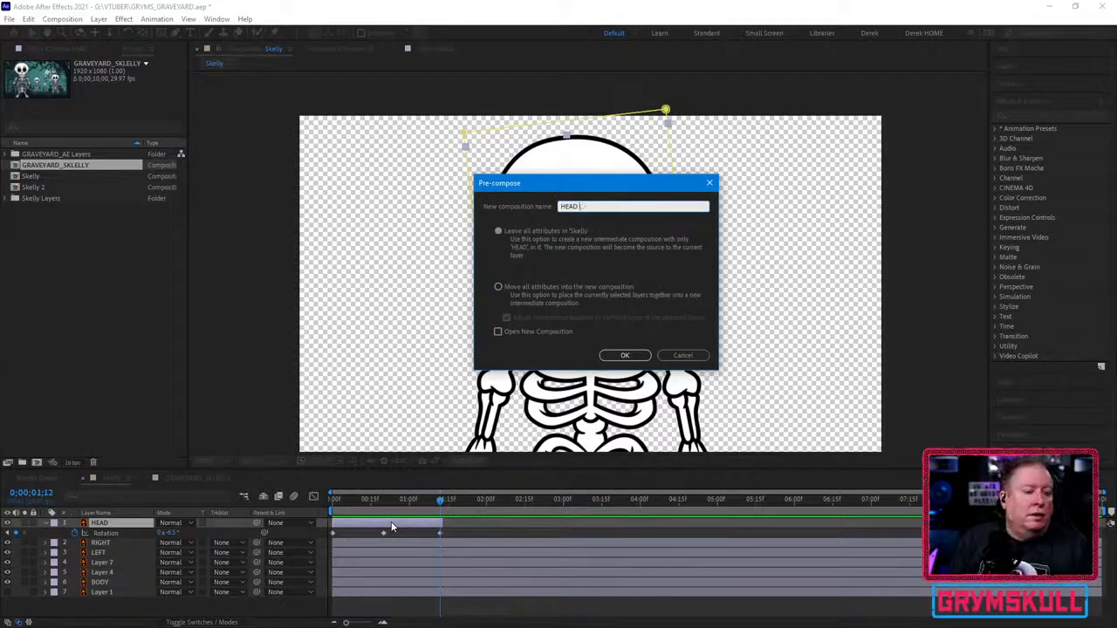
pyautogui.write('BOB')
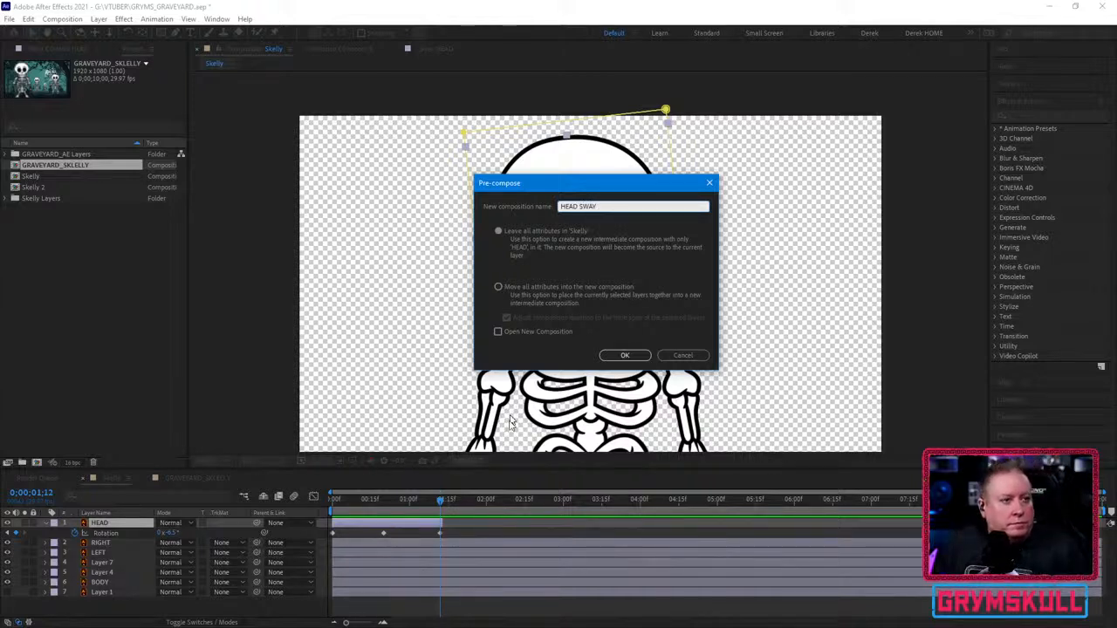
pyautogui.click(506, 230)
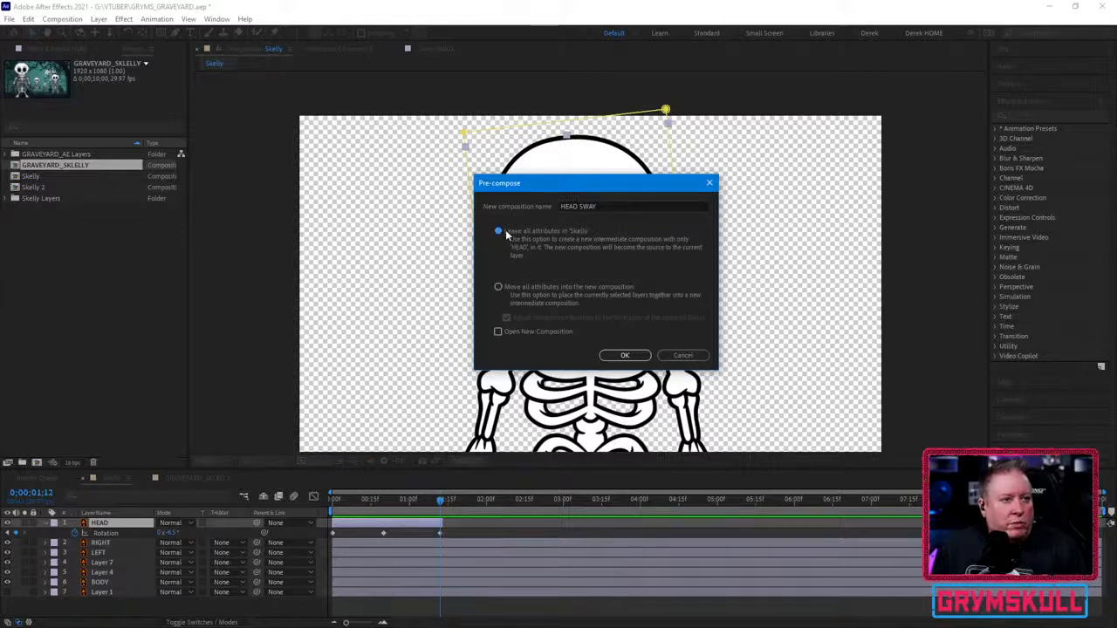
pyautogui.click(498, 288)
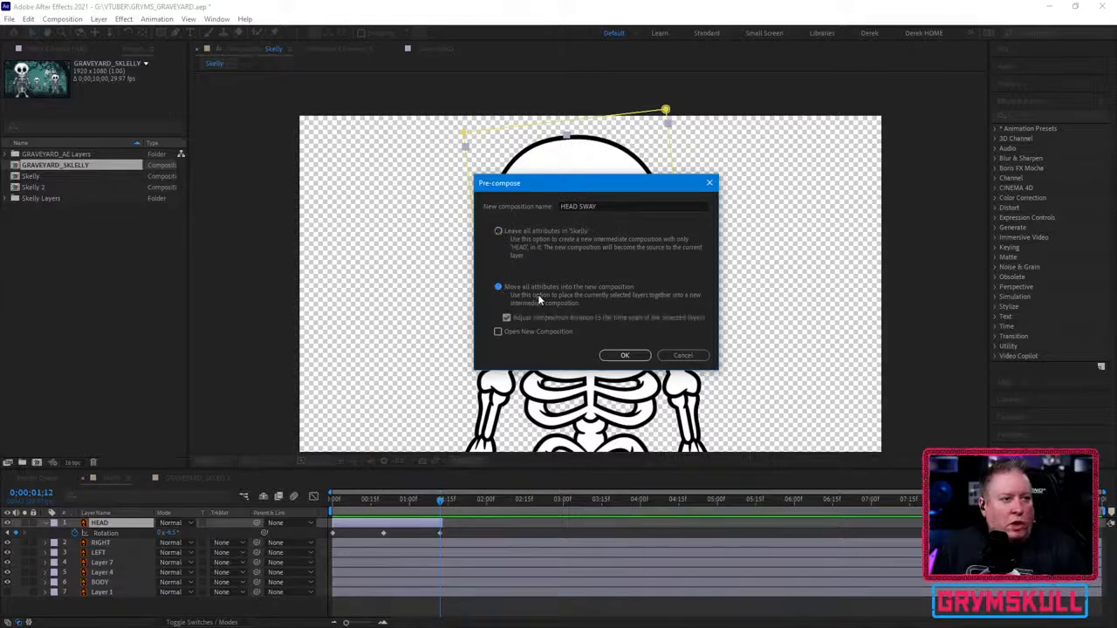
pyautogui.click(625, 355)
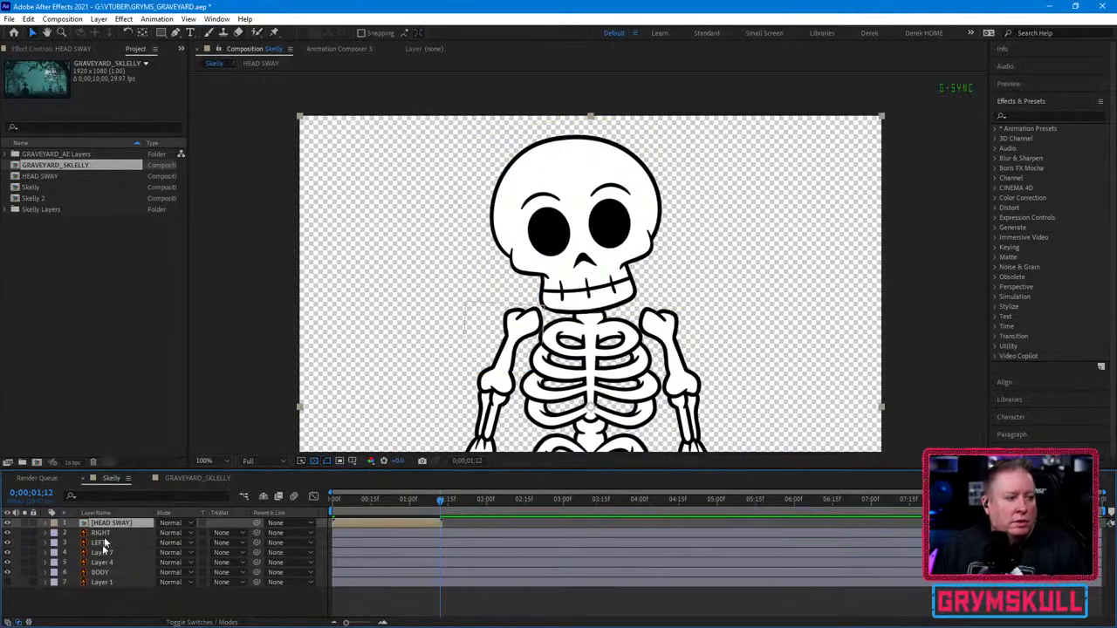
# Step: Check the HEAD SWAY layer's properties and scrub through its head motion up to 0;00;01;12
pyautogui.click(48, 522)
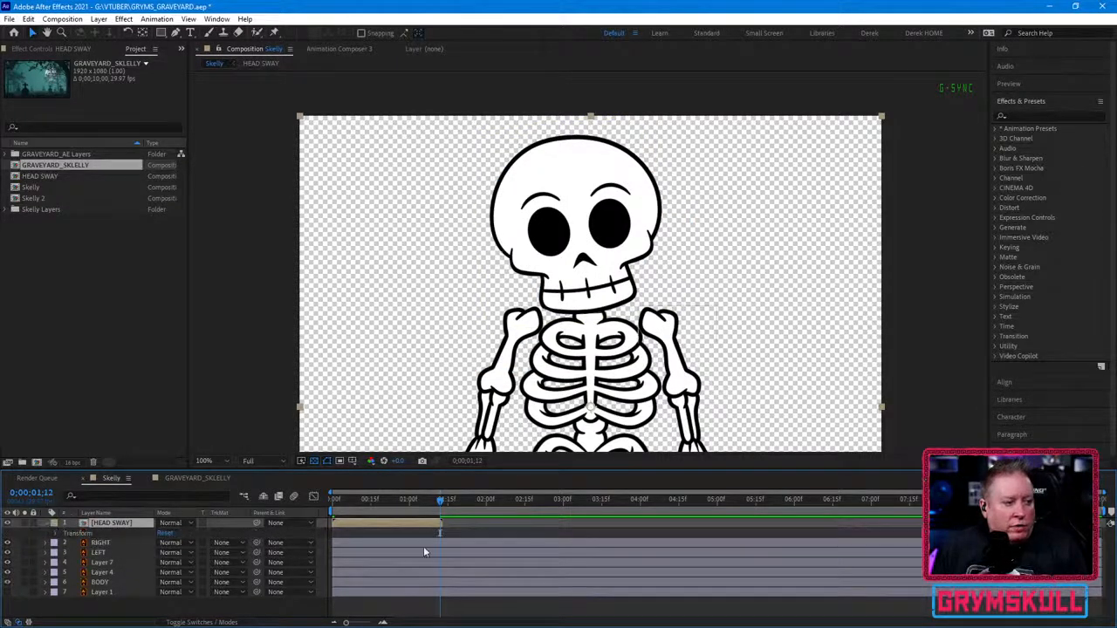
pyautogui.moveTo(339, 501); pyautogui.dragTo(436, 498)
pyautogui.moveTo(397, 500); pyautogui.dragTo(437, 499)
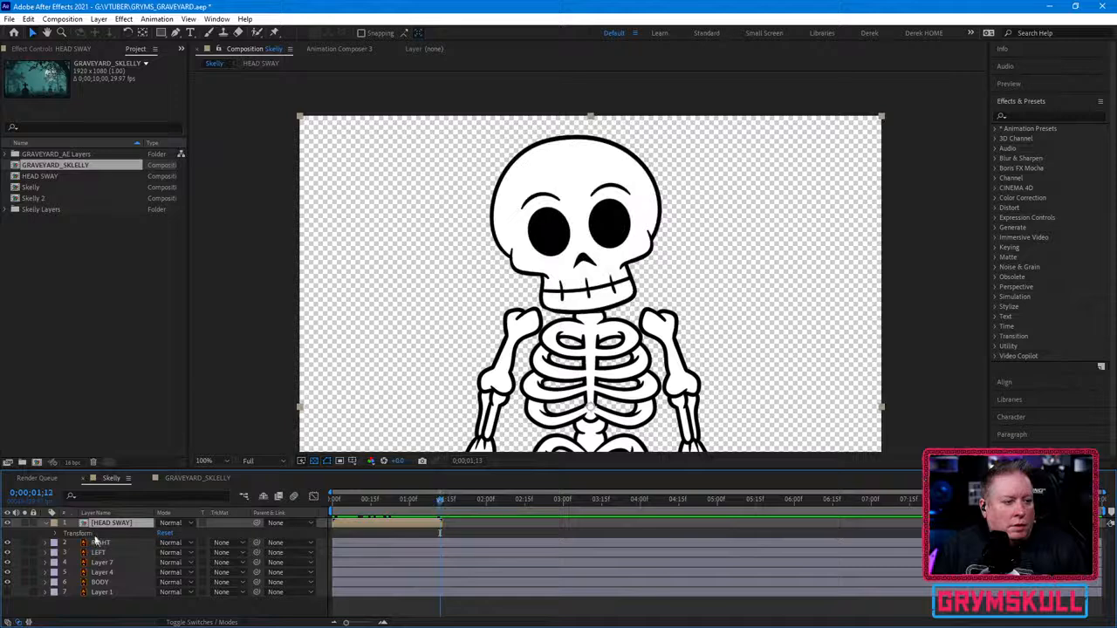
pyautogui.click(42, 522)
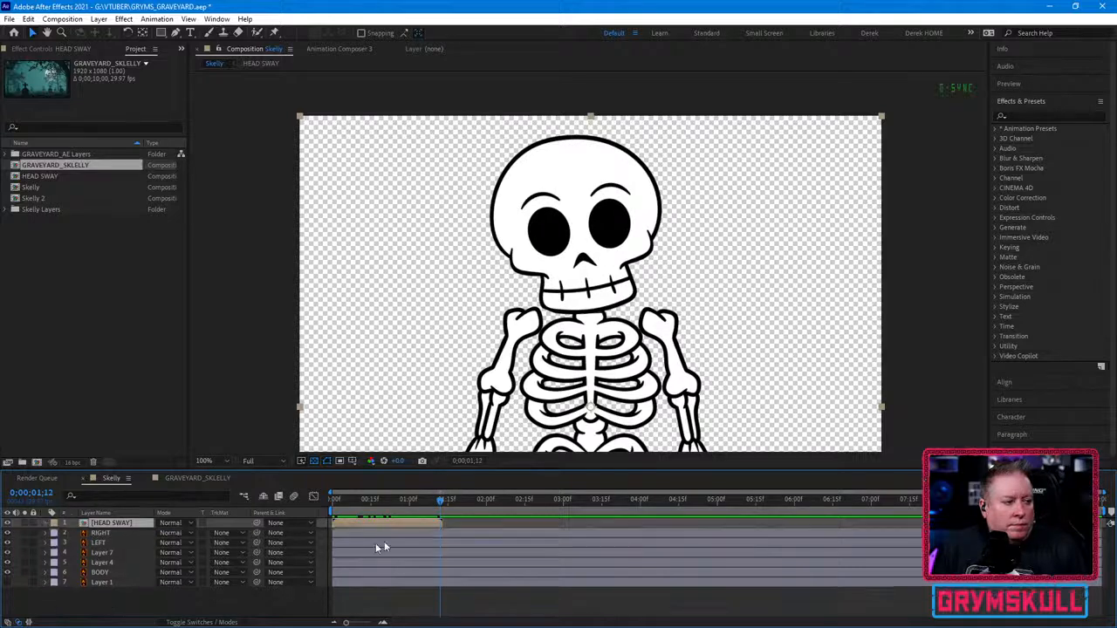
# Step: Enable time remapping on the HEAD SWAY layer
pyautogui.rightClick(433, 522)
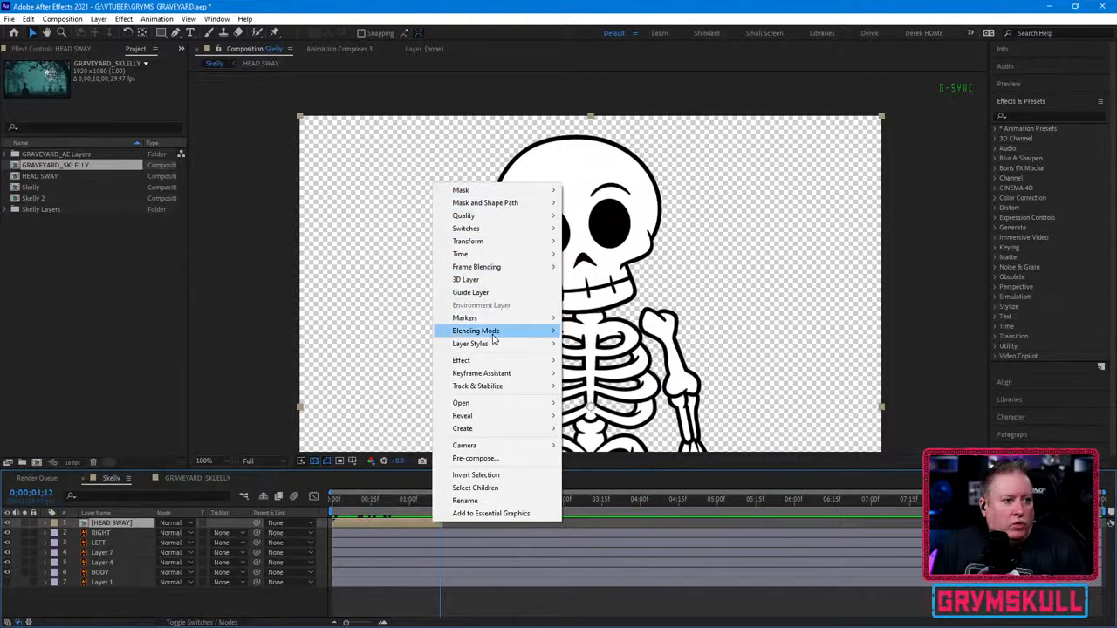
pyautogui.moveTo(496, 188)
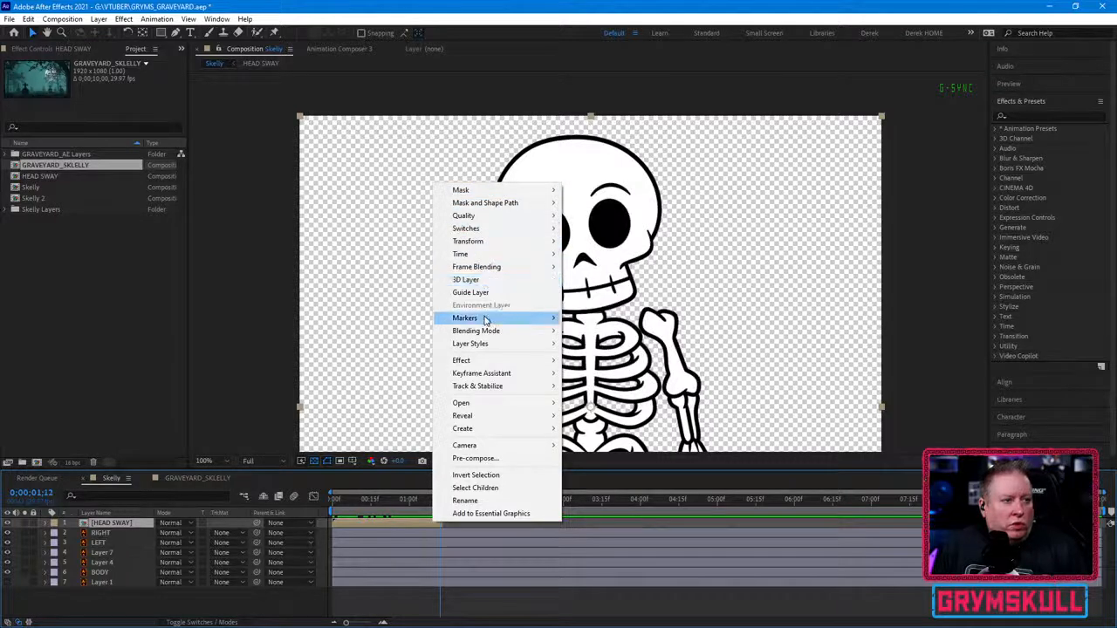
pyautogui.moveTo(486, 319)
pyautogui.moveTo(491, 254)
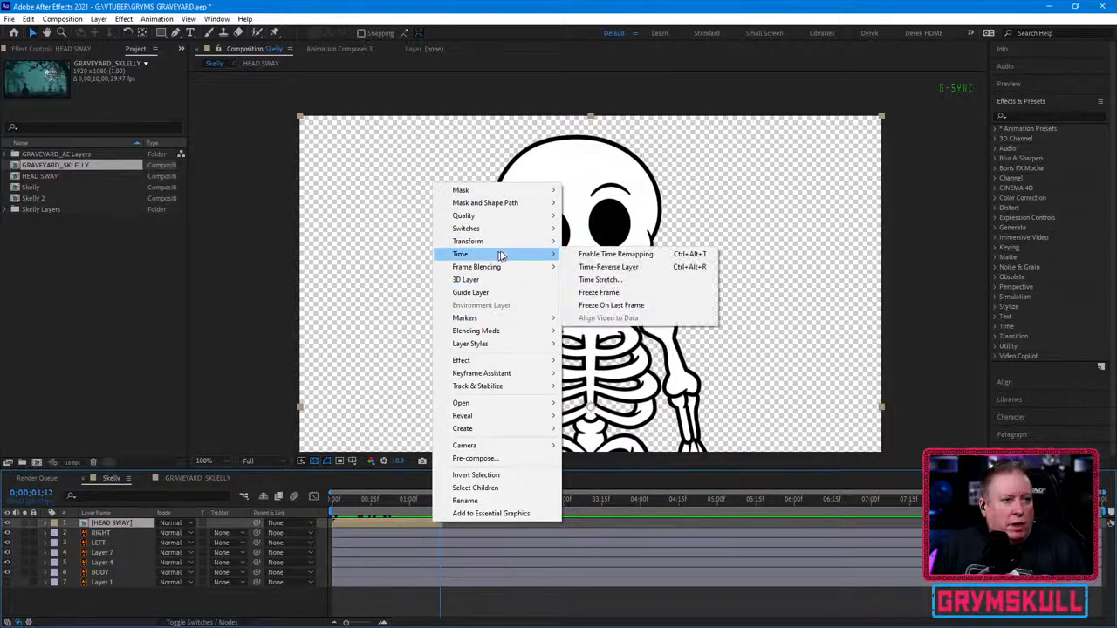
pyautogui.click(588, 254)
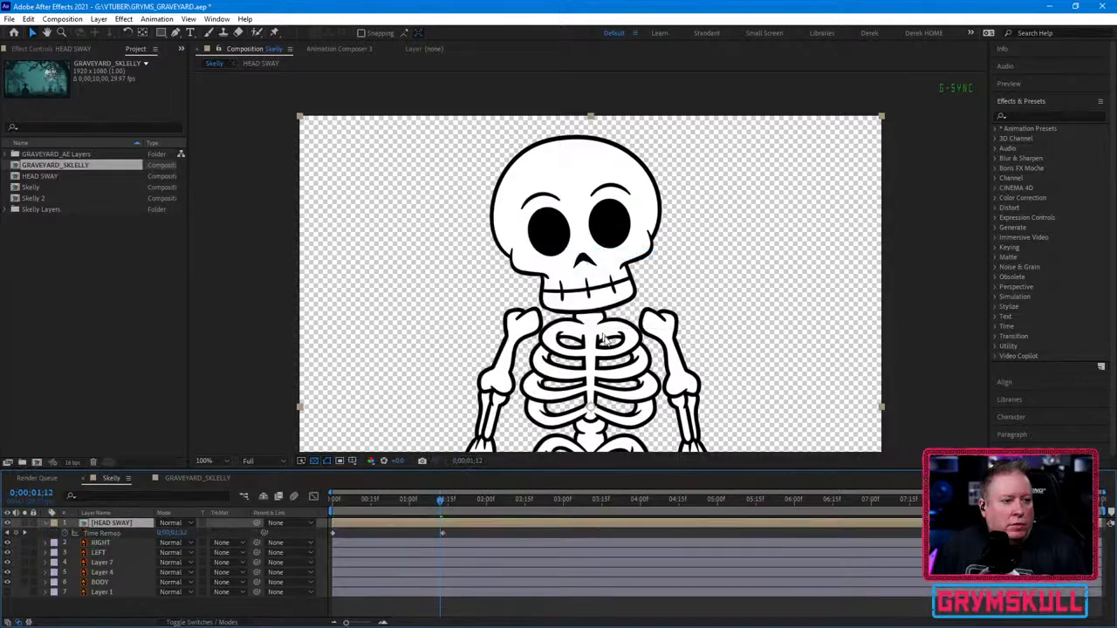
pyautogui.click(64, 534)
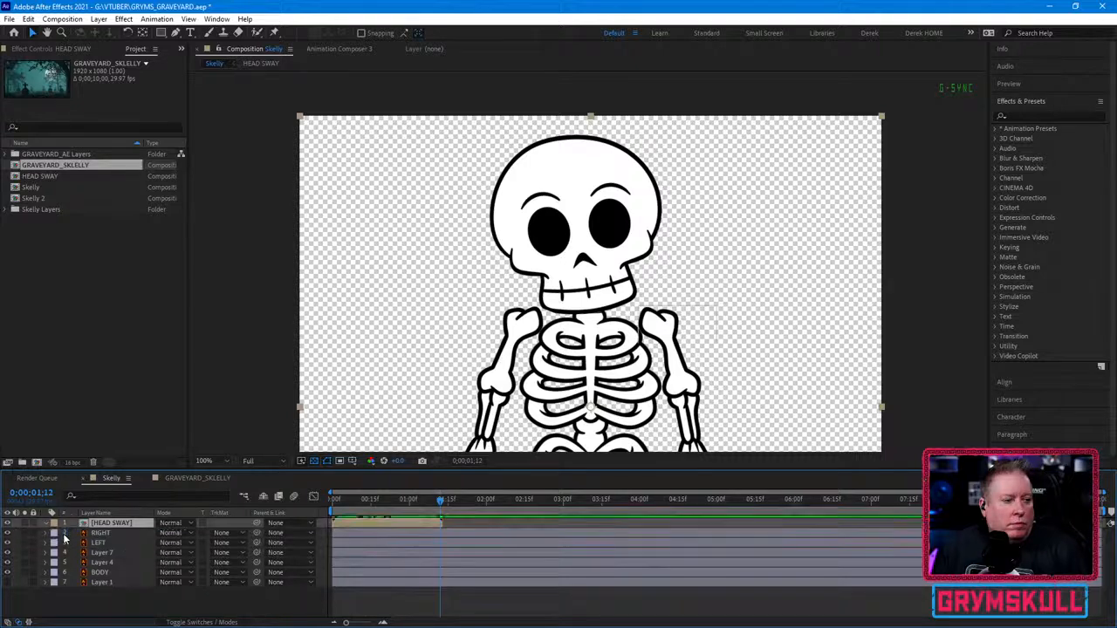
pyautogui.hotkey('ctrl', 'z')
# Step: Add the expression loopOut('cycle') to the HEAD SWAY layer's Time Remap property
pyautogui.keyDown('alt'); pyautogui.click(66, 534); pyautogui.keyUp('alt')
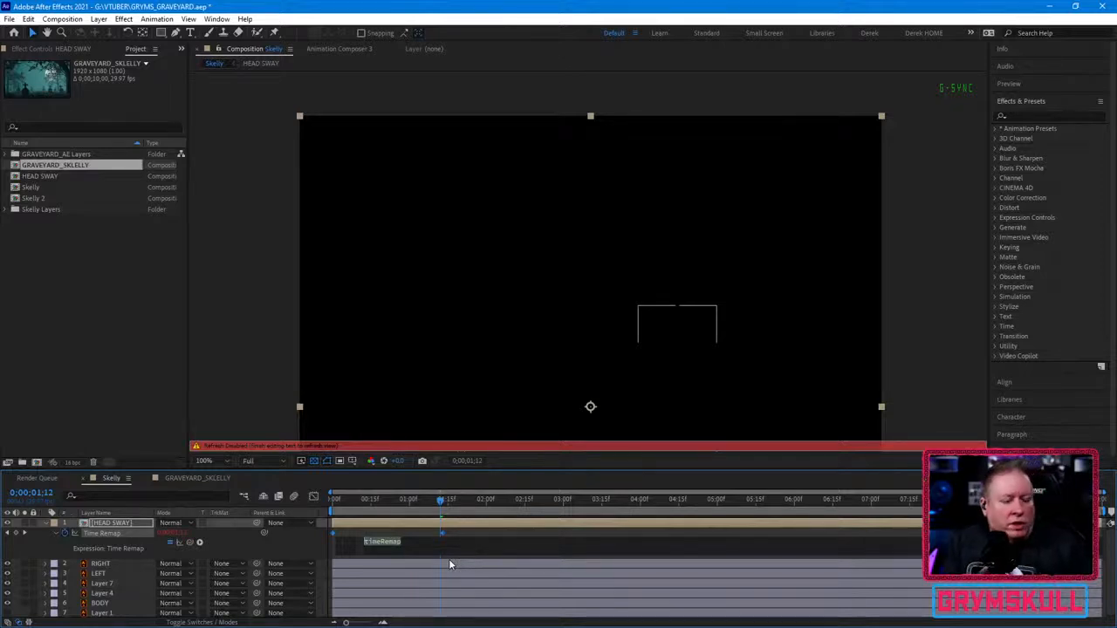
pyautogui.write('loop')
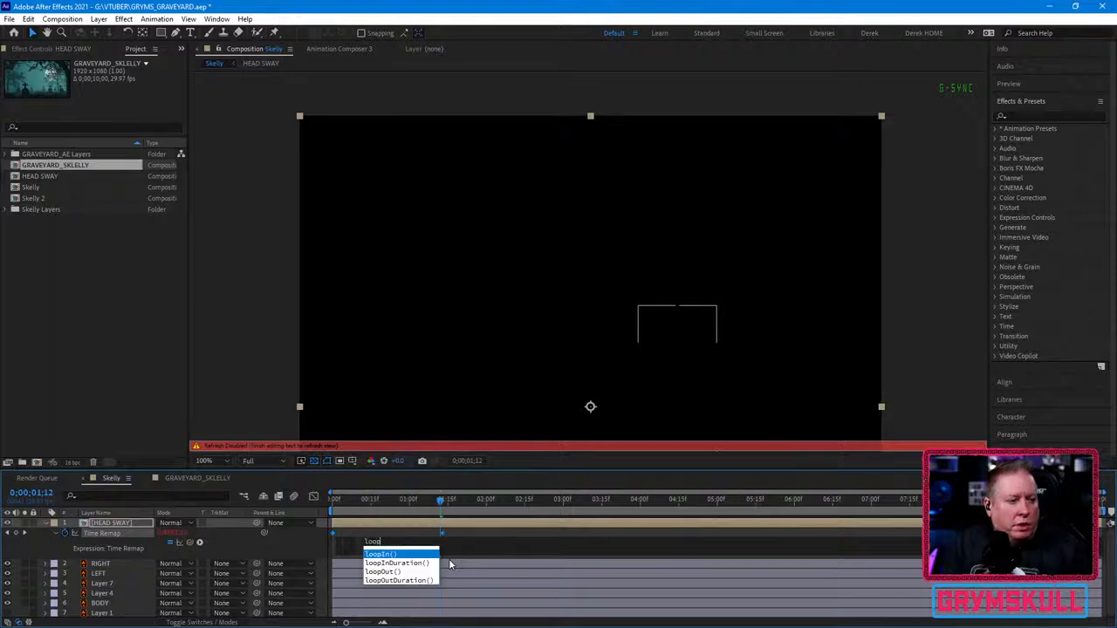
pyautogui.press('Down')
pyautogui.press('Down')
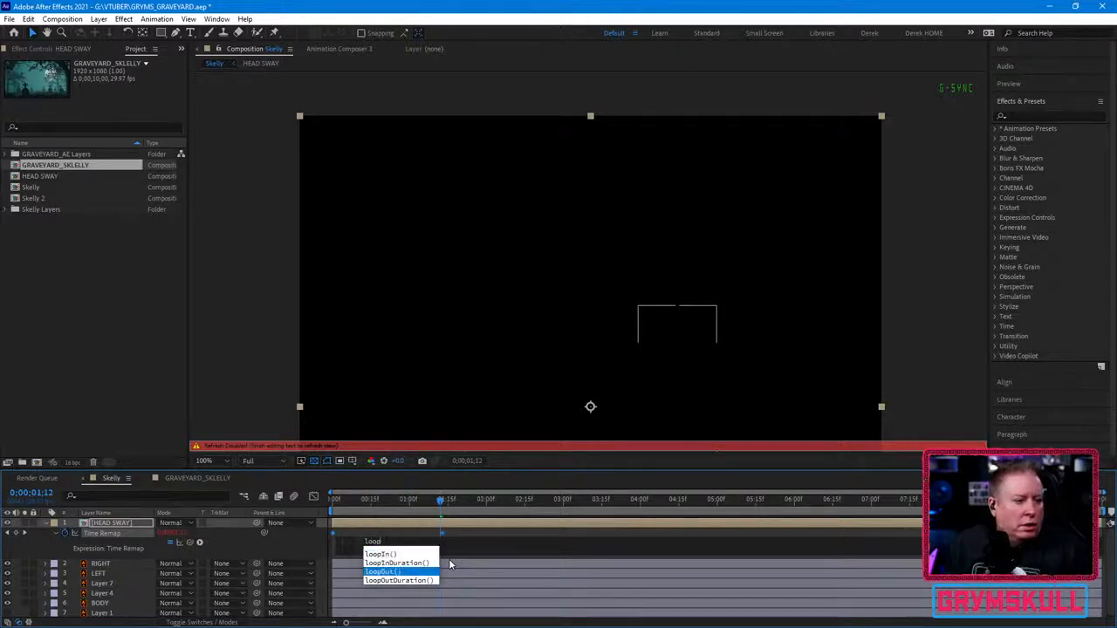
pyautogui.press('Return')
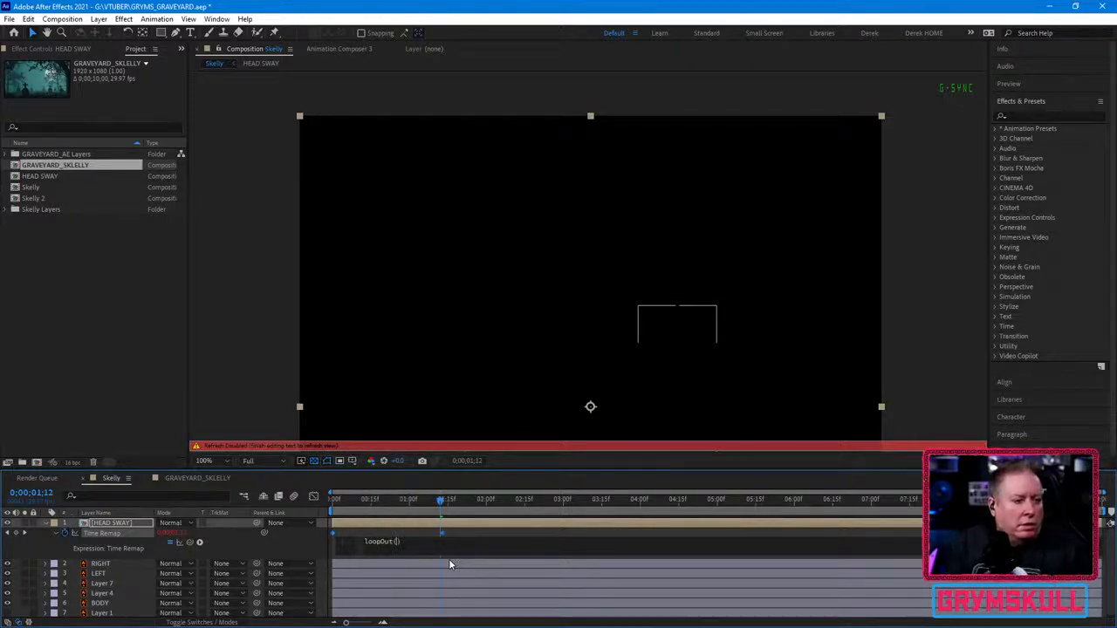
pyautogui.write('"')
pyautogui.press('Down')
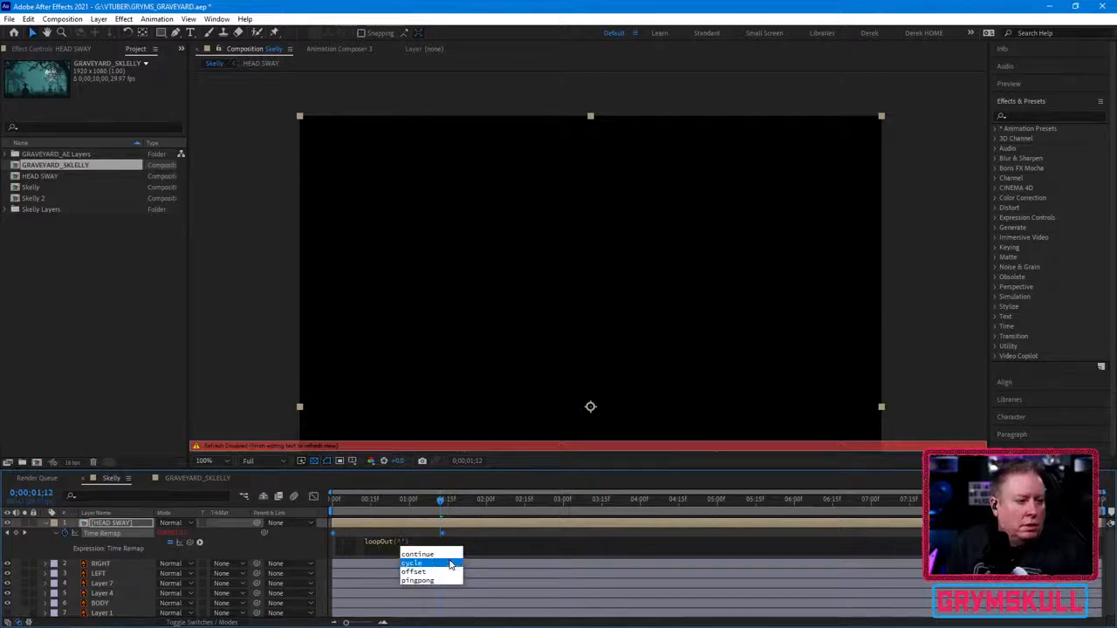
pyautogui.press('Return')
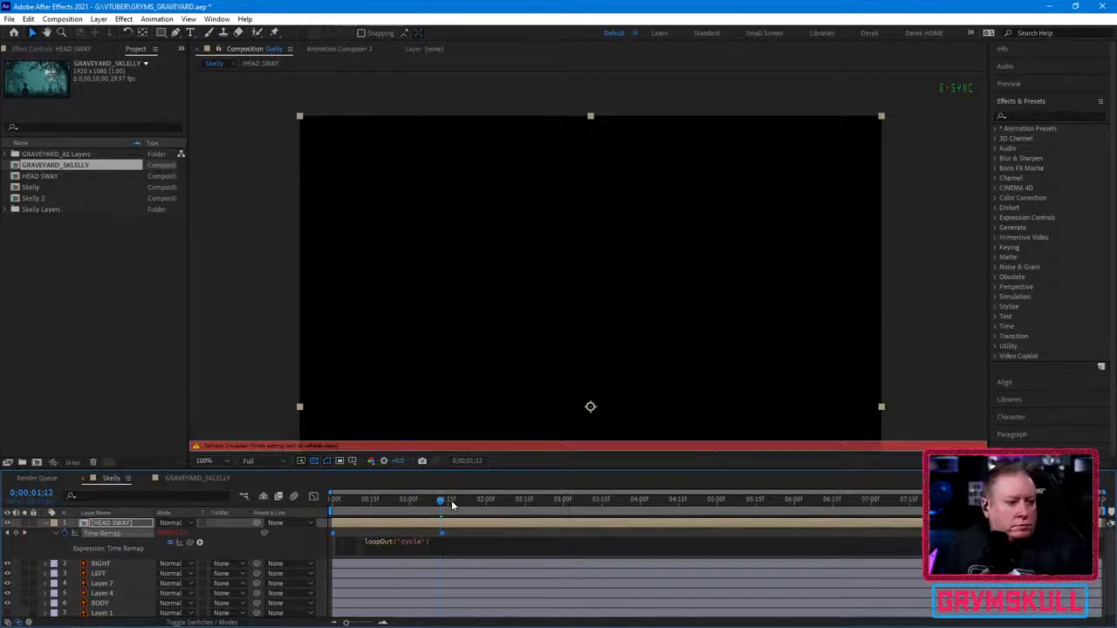
pyautogui.click(231, 547)
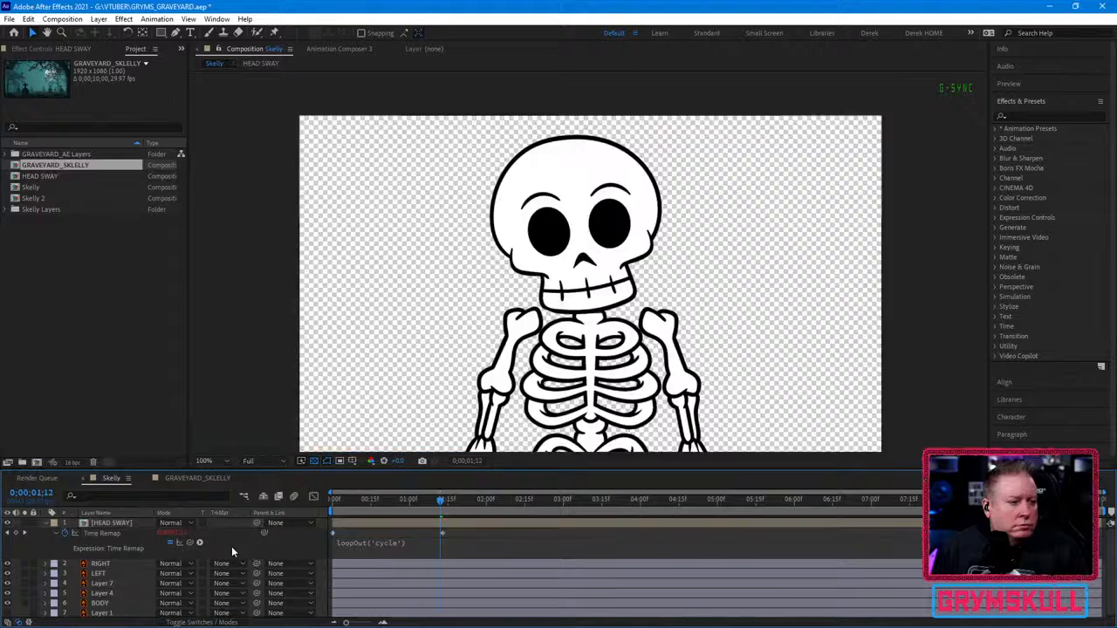
# Step: Add a Time Remap keyframe on HEAD SWAY at 0;00;01;11 and delete the end keyframe at 0;00;01;13
pyautogui.moveTo(342, 506); pyautogui.dragTo(437, 516)
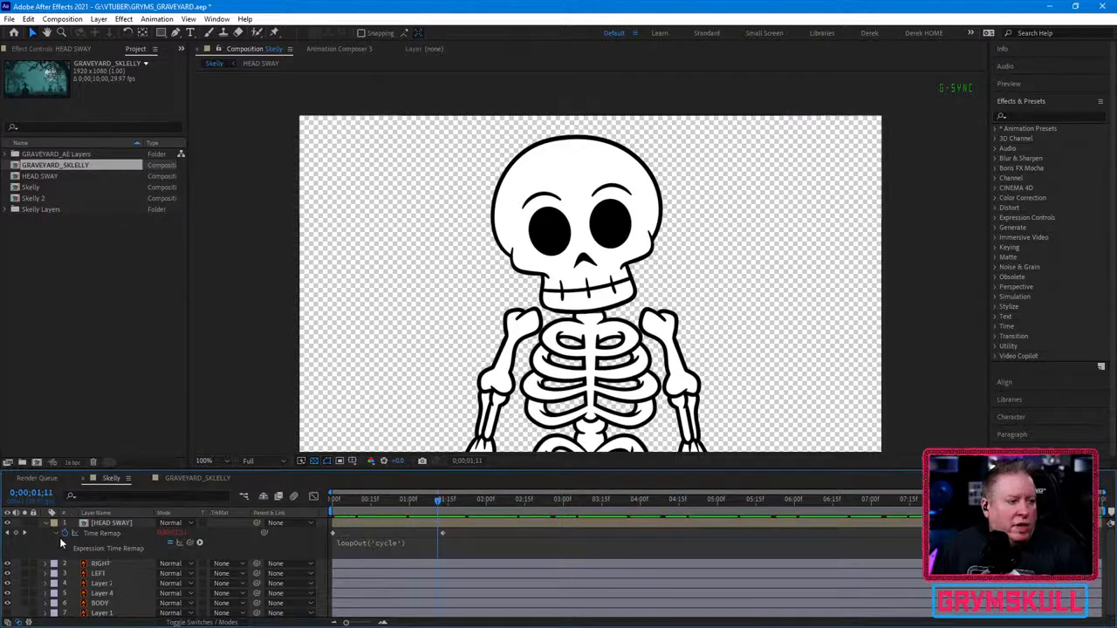
pyautogui.click(16, 534)
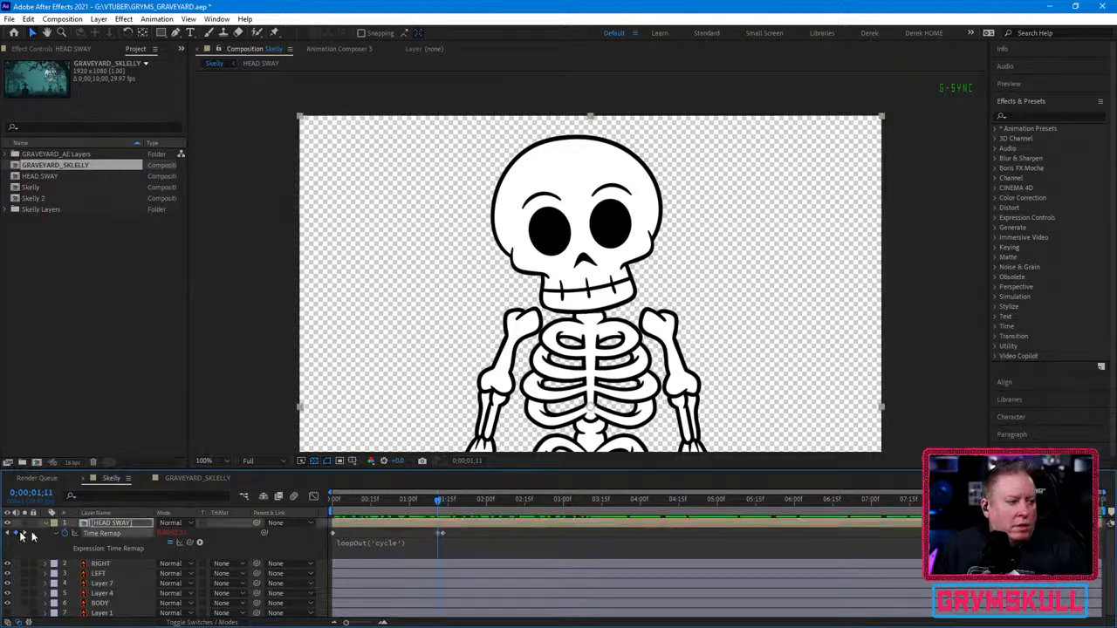
pyautogui.click(444, 534)
pyautogui.press('Delete')
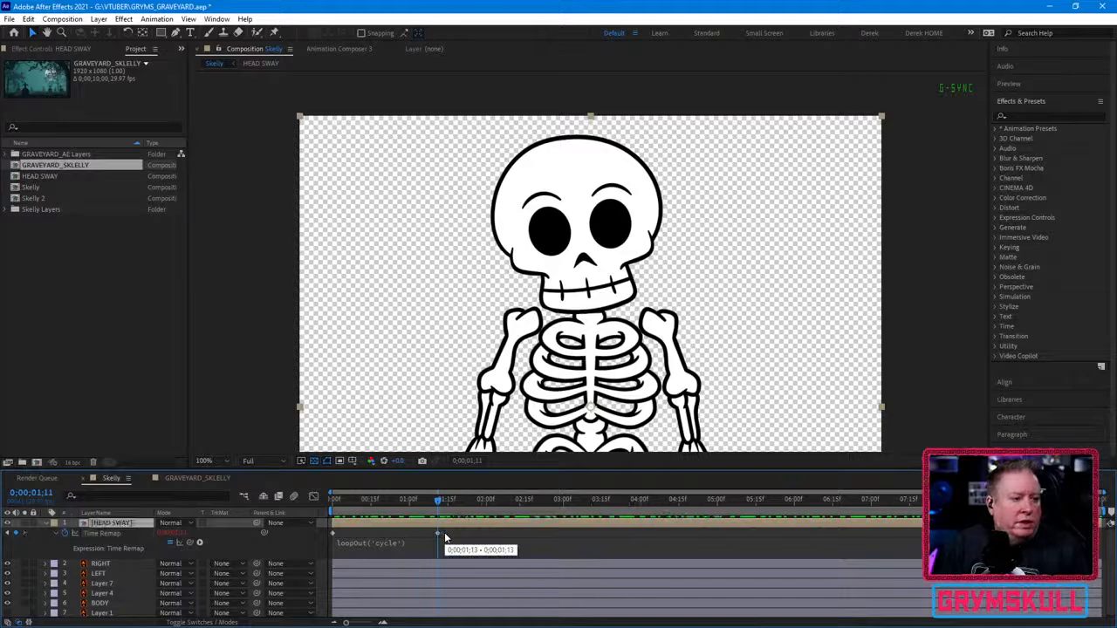
# Step: Scrub past the last Time Remap keyframe and preview the looping head sway from the start of the composition
pyautogui.moveTo(434, 504); pyautogui.dragTo(449, 505)
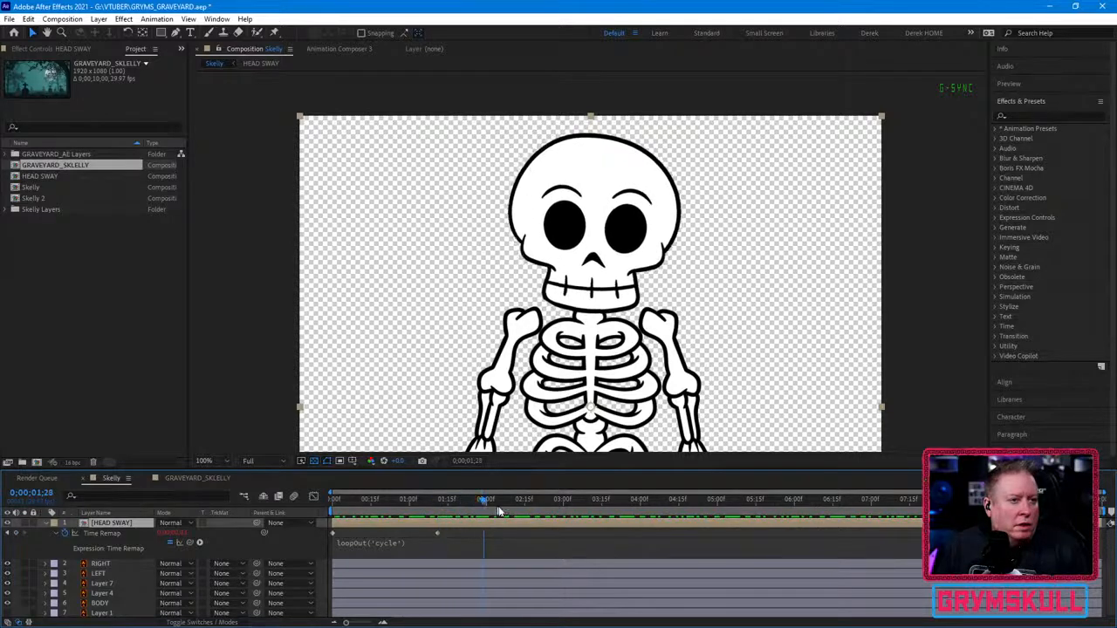
pyautogui.press('Home')
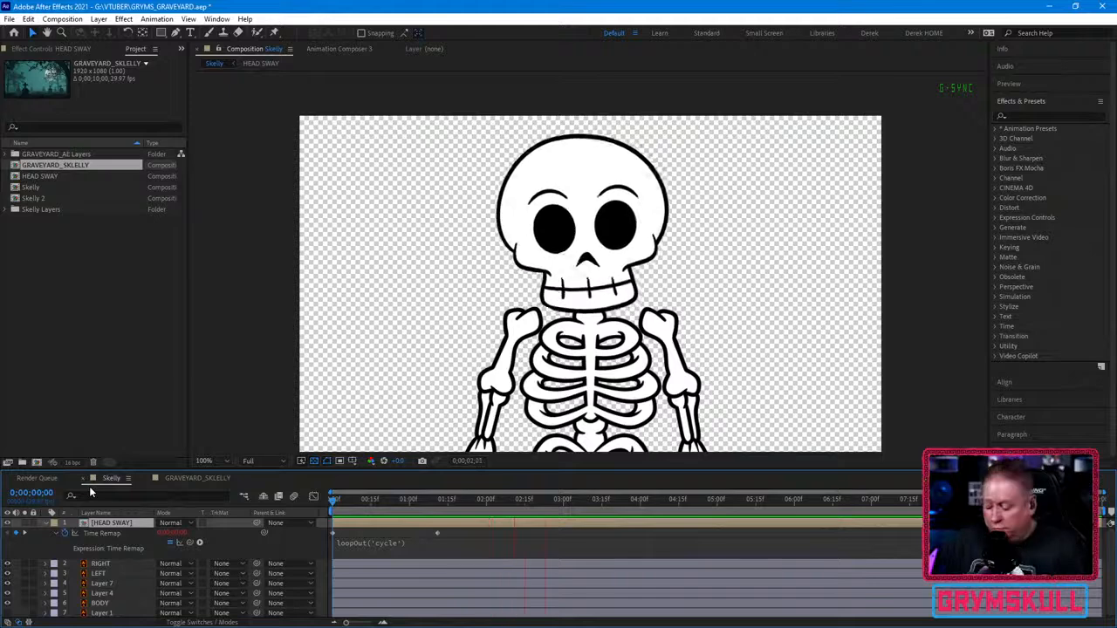
pyautogui.press('space')
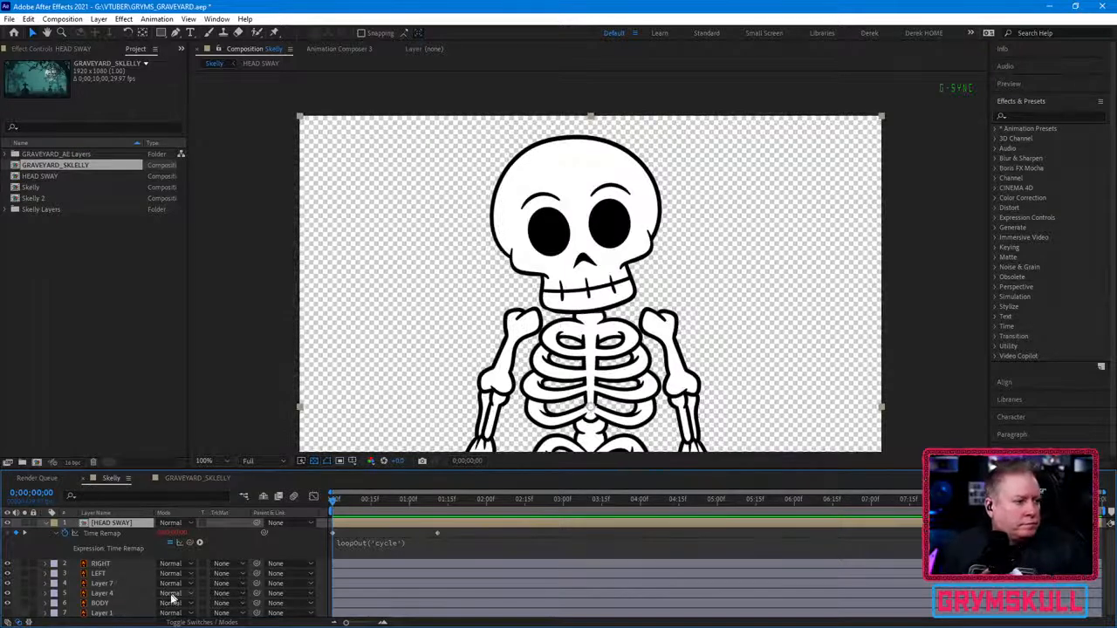
# Step: Open the GRAVEYARD_SKLELLY composition and add the Skelly composition as a layer directly above NIGHT SKY
pyautogui.click(77, 314)
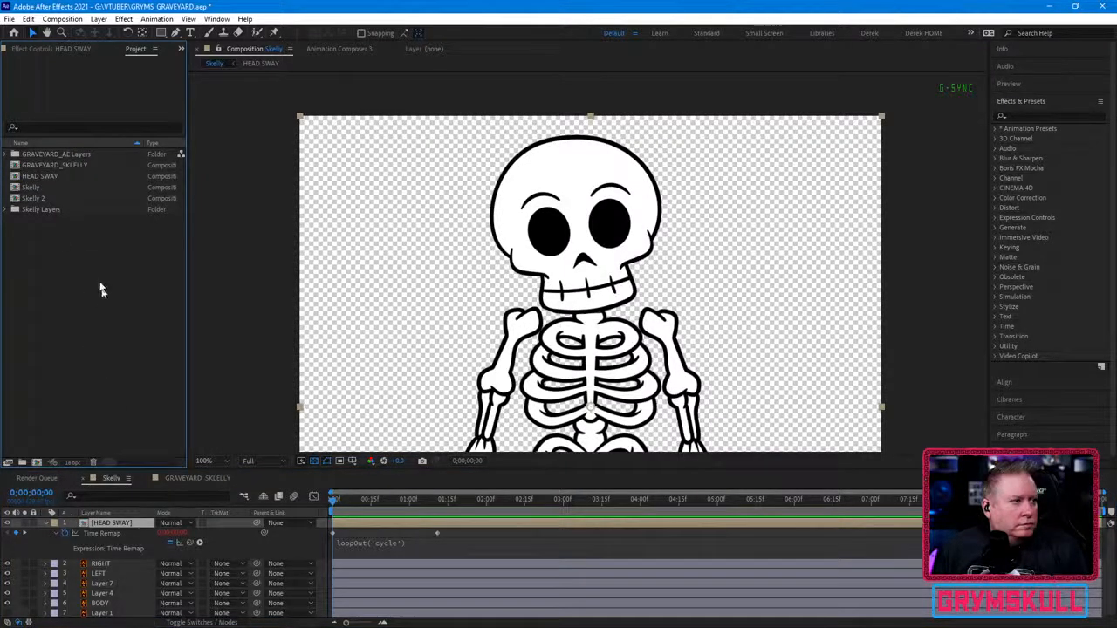
pyautogui.doubleClick(68, 164)
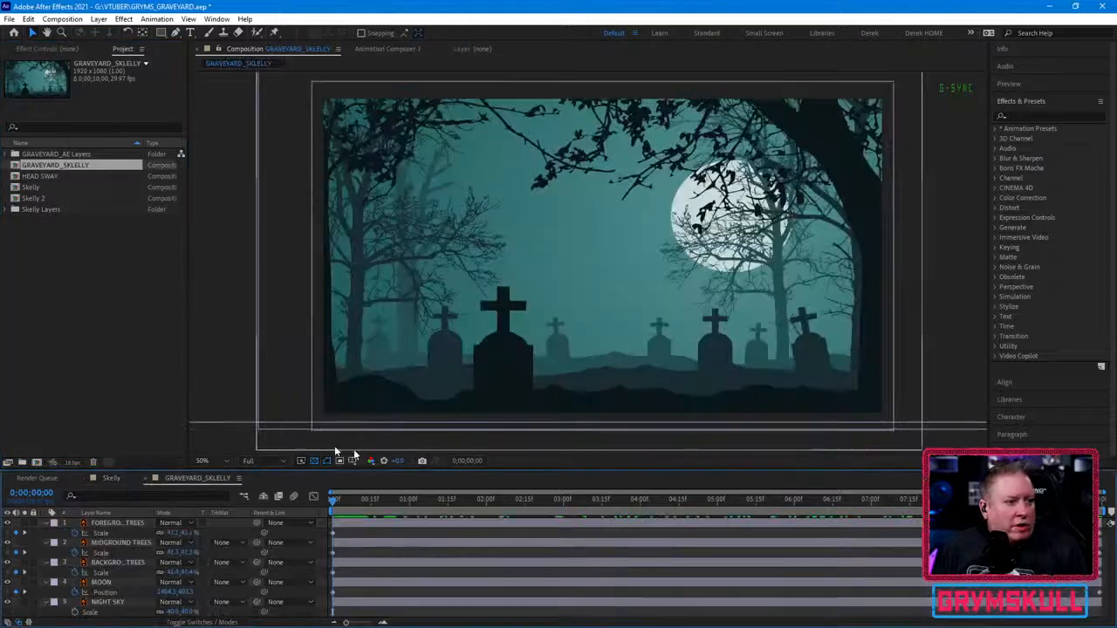
pyautogui.click(30, 188)
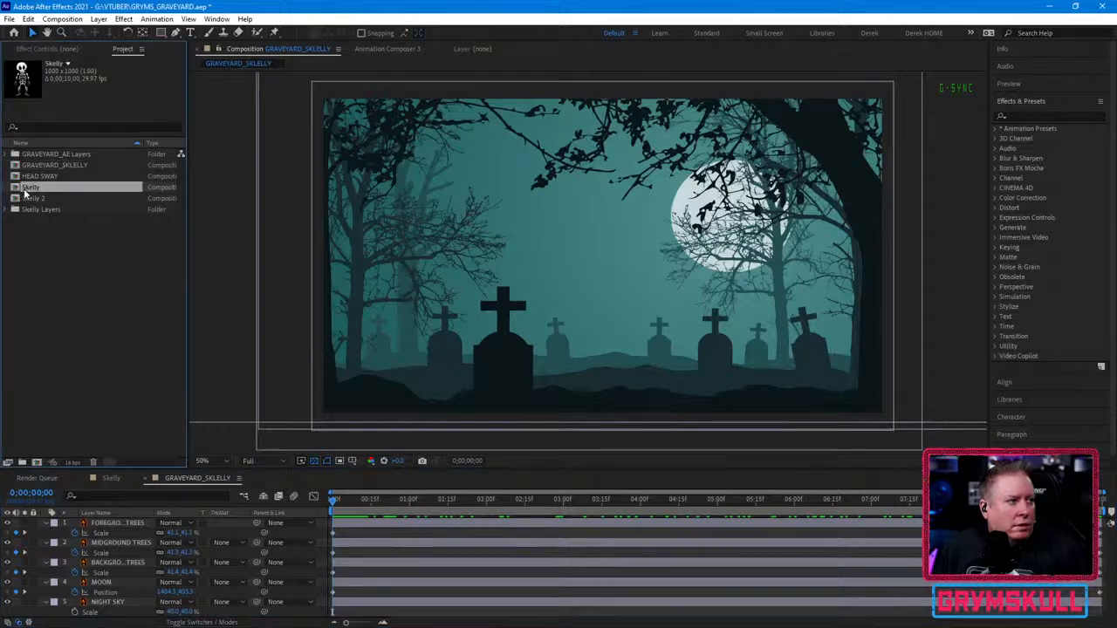
pyautogui.moveTo(14, 190); pyautogui.dragTo(131, 603)
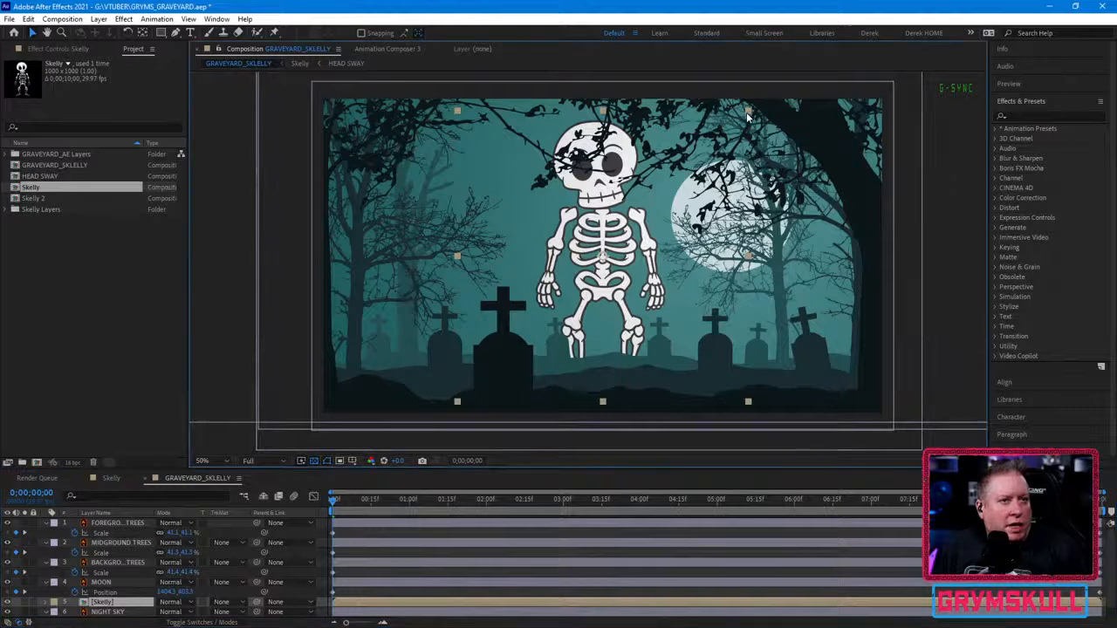
# Step: Scale Skelly down, stand it among the graves between the FOREGROUND TREES and MIDGROUND TREES layers, and preview the scene
pyautogui.moveTo(748, 112); pyautogui.dragTo(687, 215)
pyautogui.moveTo(596, 265); pyautogui.dragTo(587, 323)
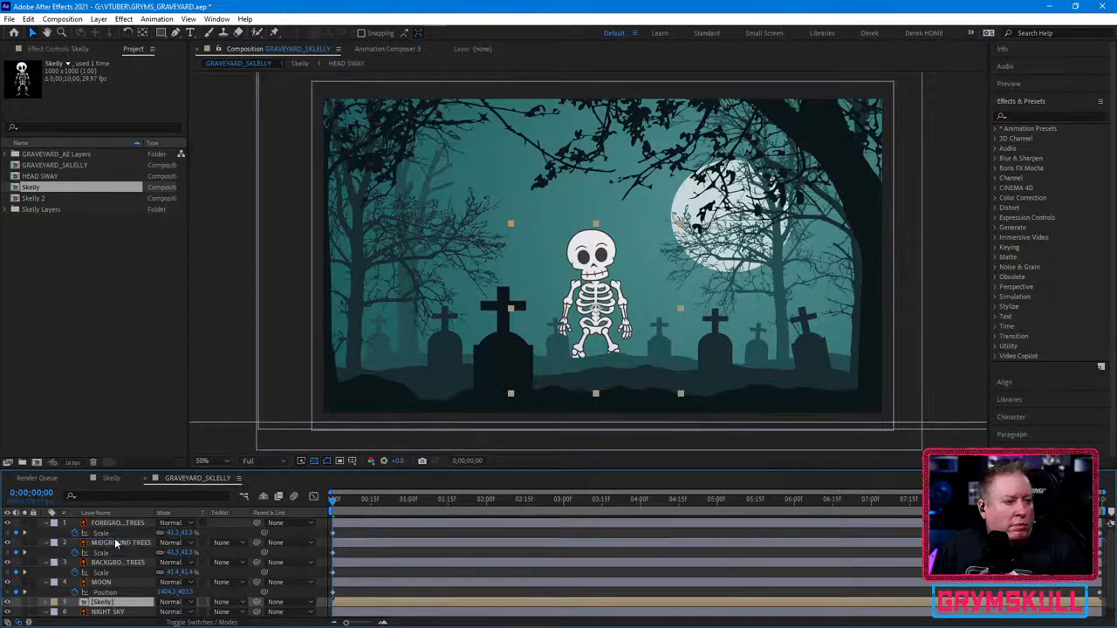
pyautogui.moveTo(115, 543); pyautogui.dragTo(116, 539)
pyautogui.moveTo(593, 264)
pyautogui.mouseDown()
pyautogui.moveTo(594, 285)
pyautogui.moveTo(596, 250)
pyautogui.mouseUp()
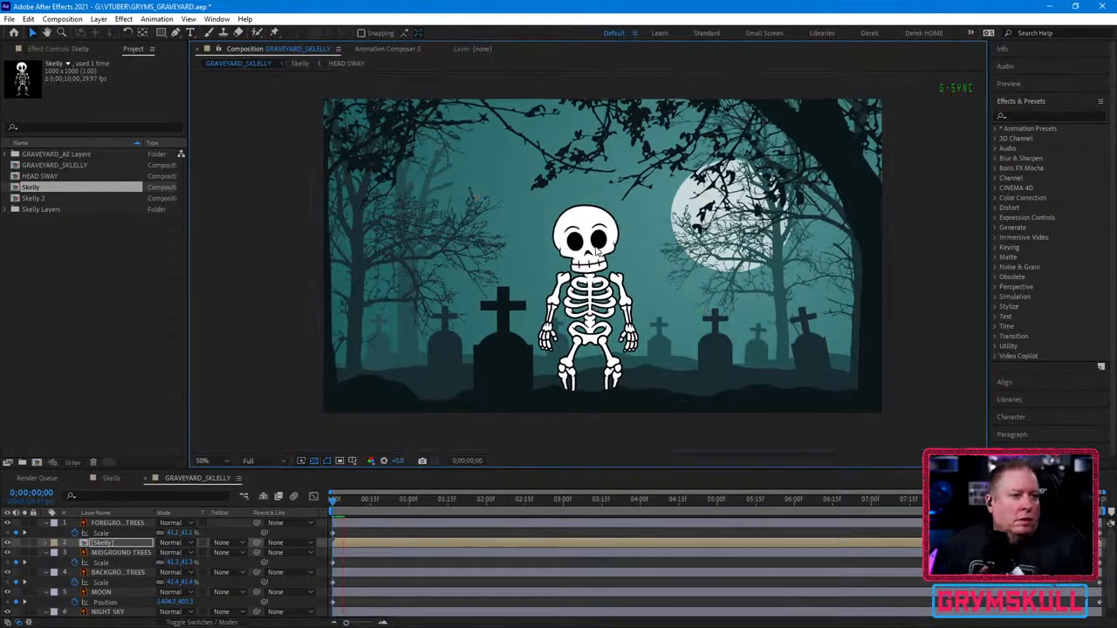
pyautogui.press('space')
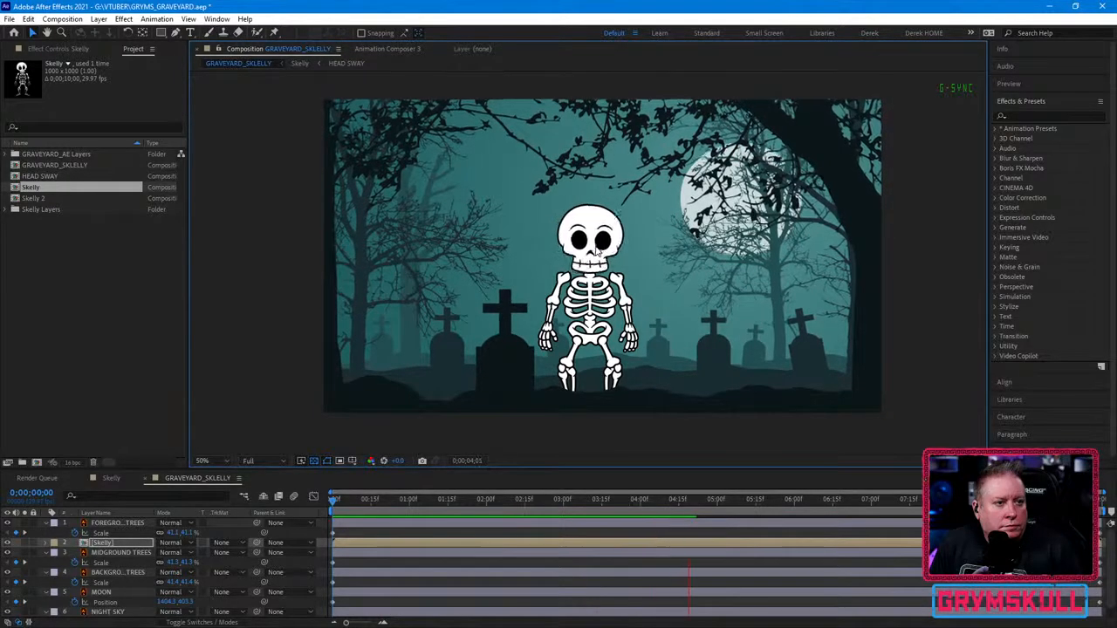
pyautogui.press('space')
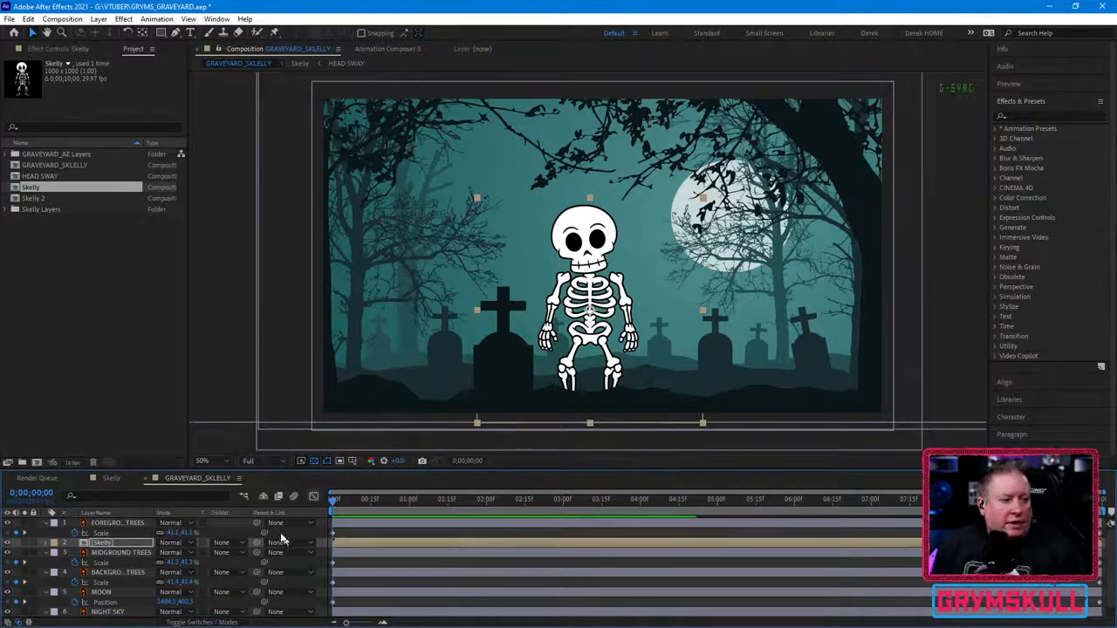
# Step: Parent the Skelly layer to the FOREGROUND TREES layer and preview the combined motion
pyautogui.click(131, 525)
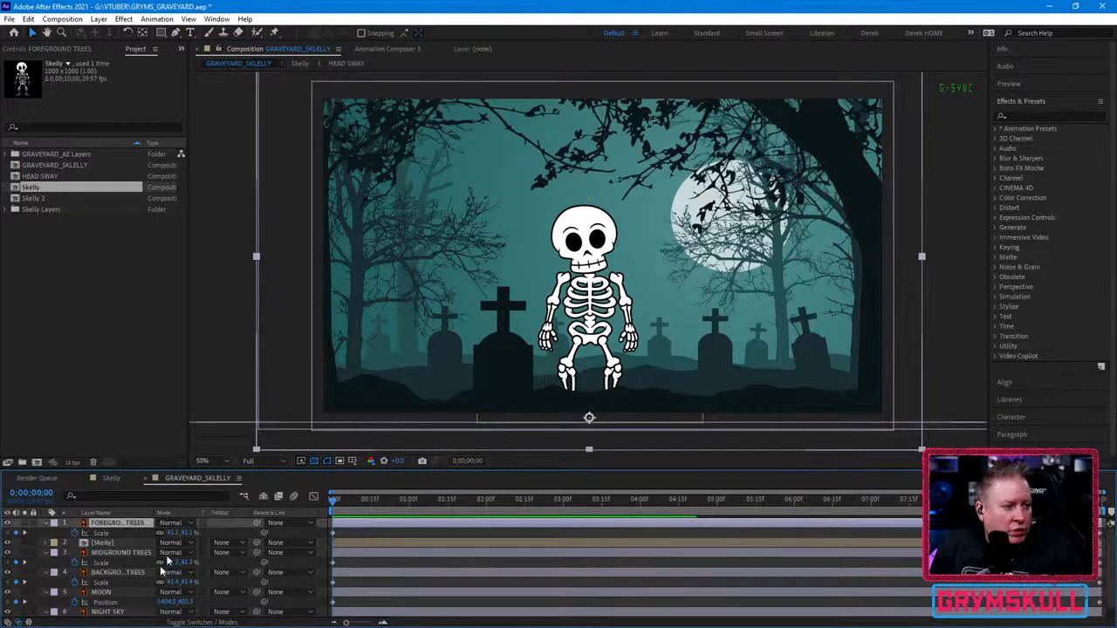
pyautogui.click(105, 543)
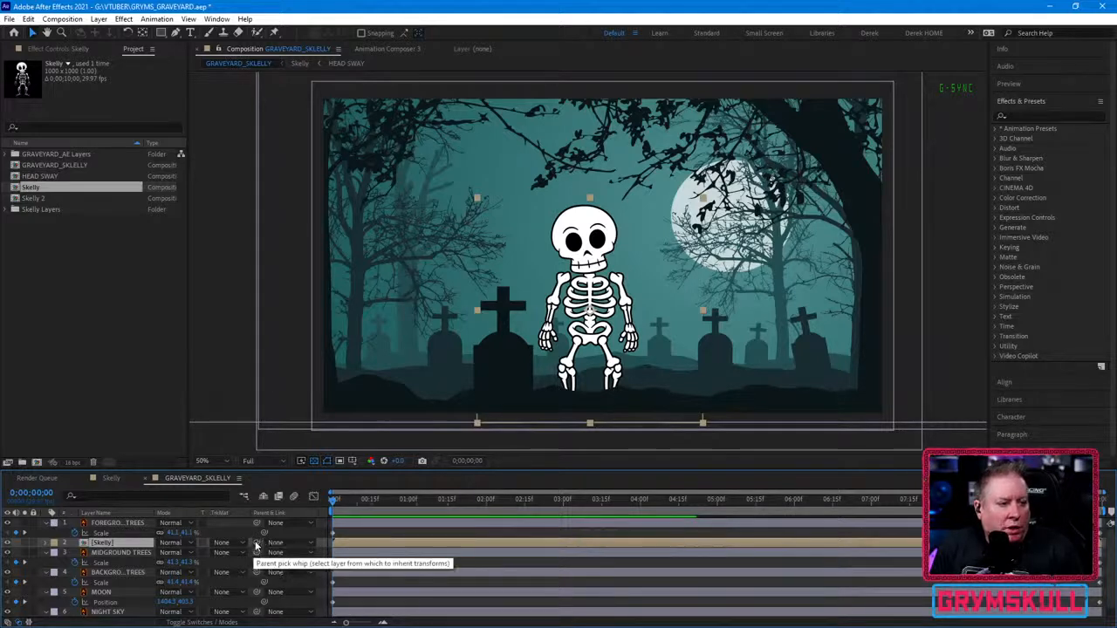
pyautogui.moveTo(255, 546); pyautogui.dragTo(131, 527)
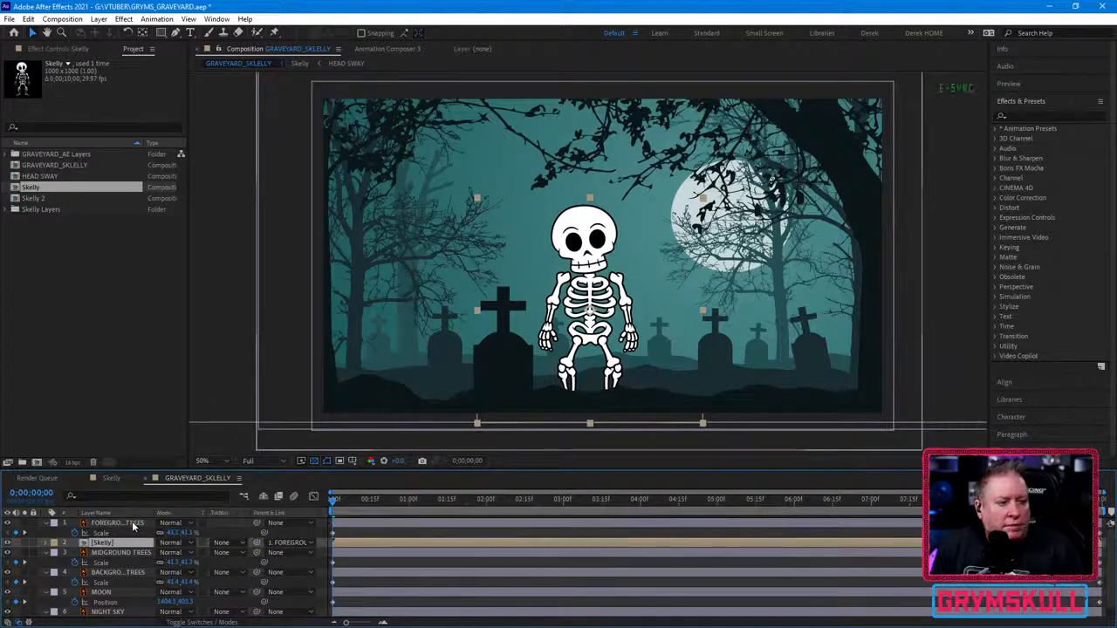
pyautogui.press('space')
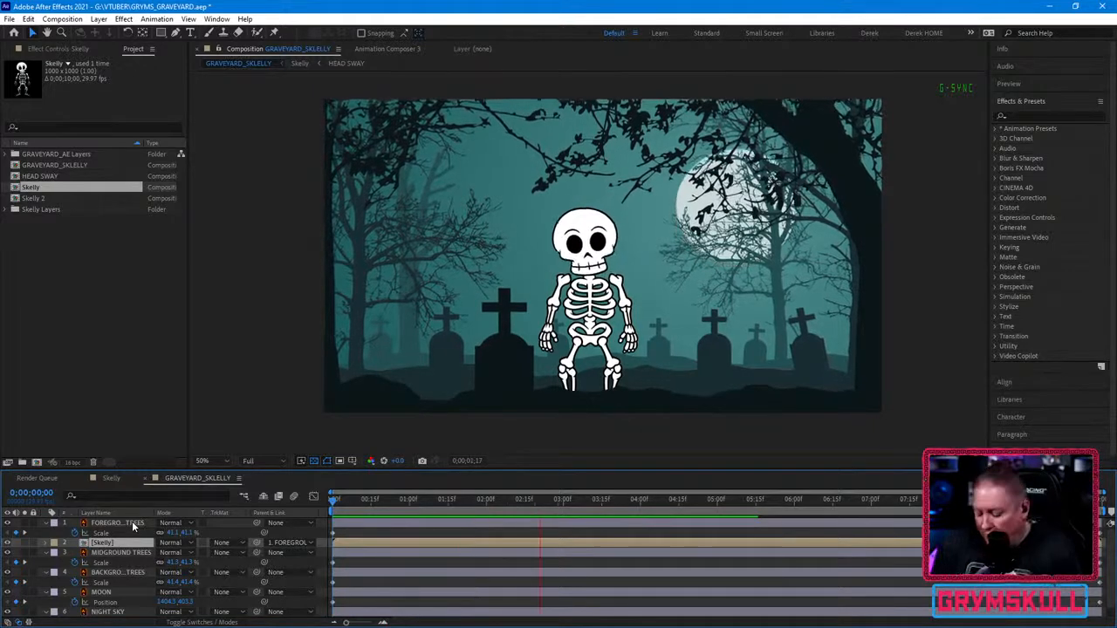
pyautogui.click(133, 526)
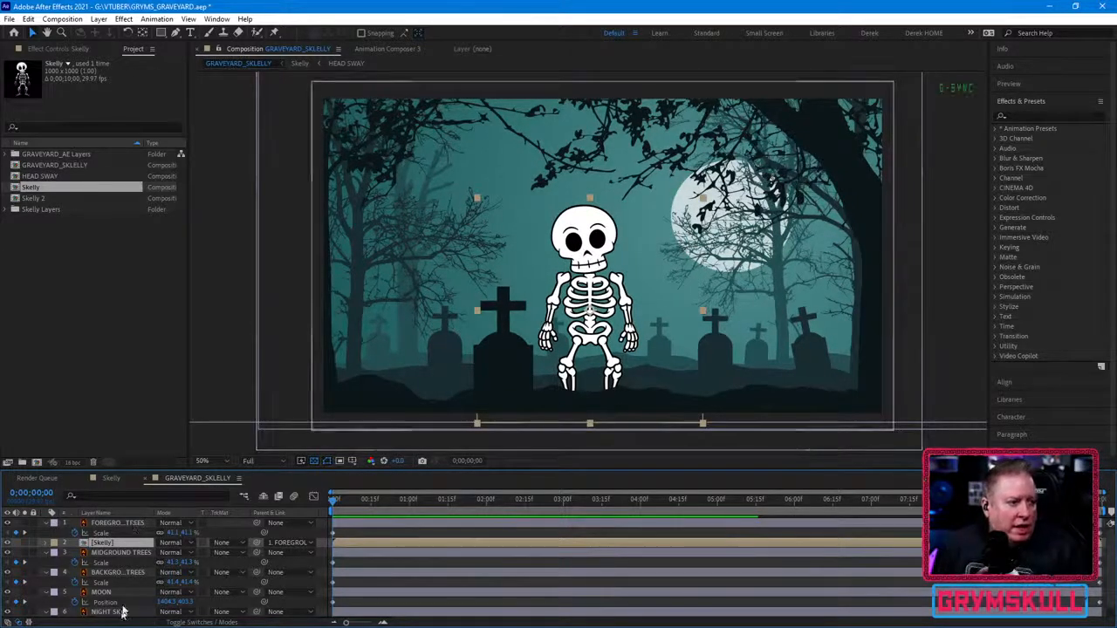
# Step: Set the viewer resolution to Auto with Adaptive Resolution fast previews, and play the graveyard scene
pyautogui.click(267, 461)
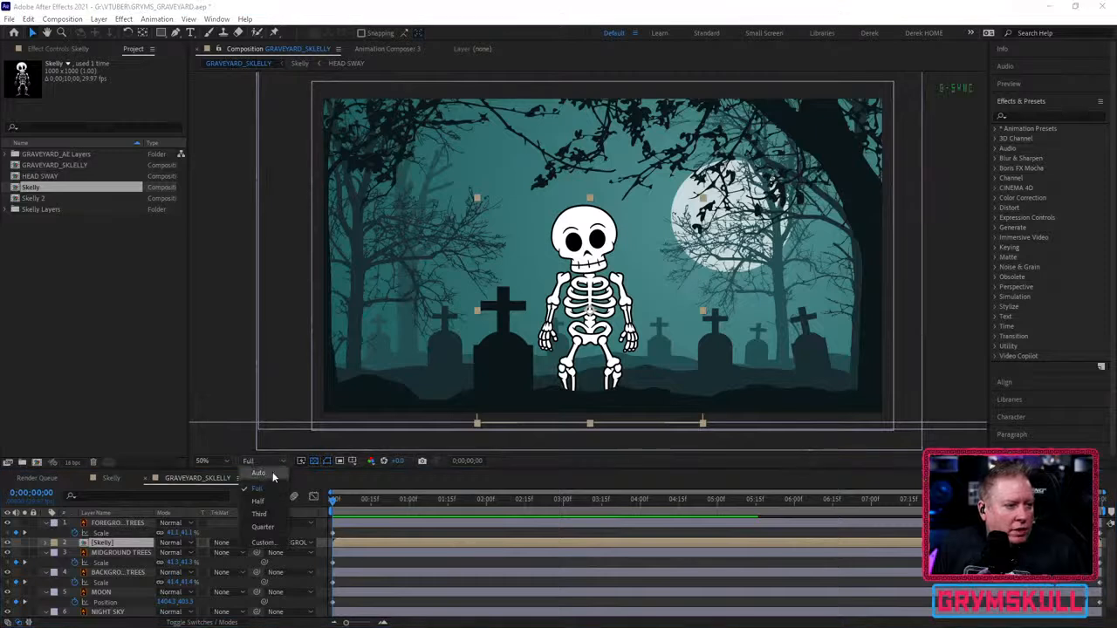
pyautogui.click(272, 475)
pyautogui.click(304, 461)
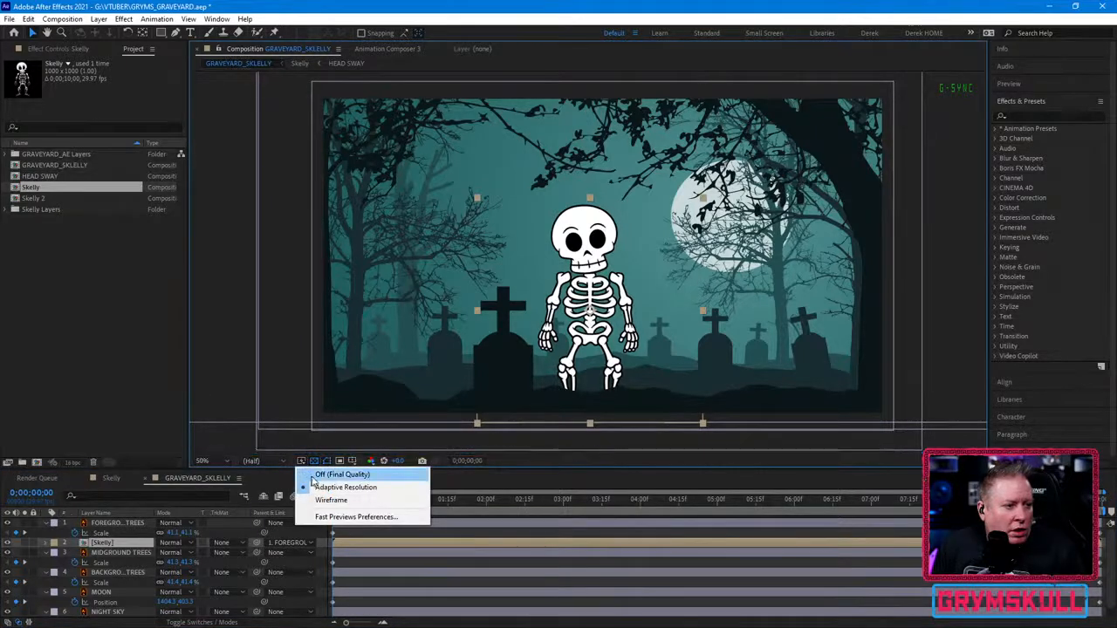
pyautogui.click(336, 487)
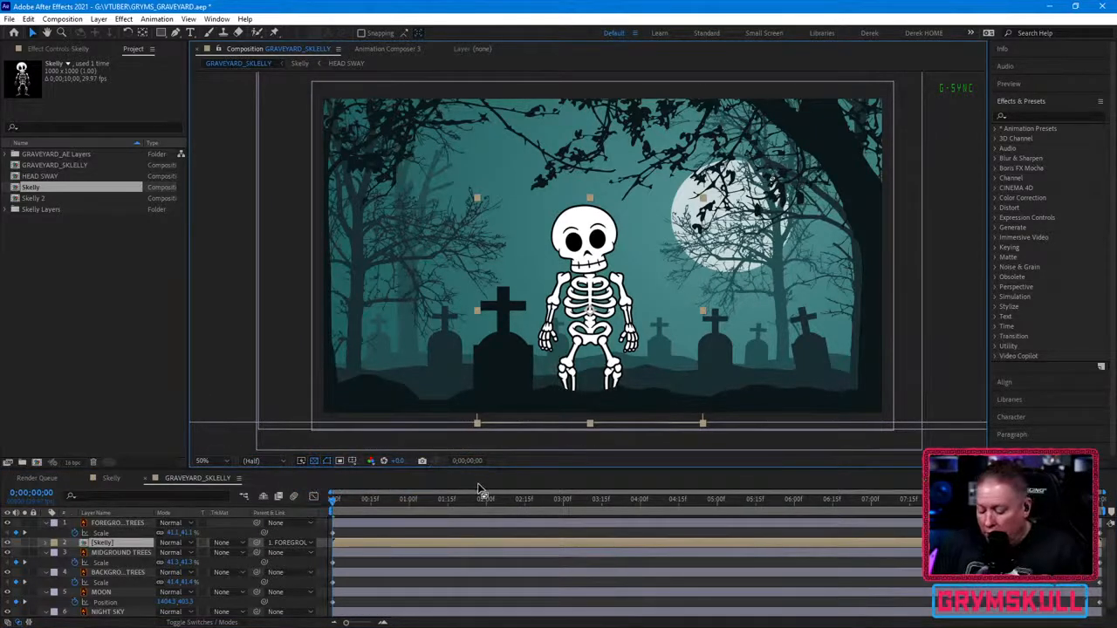
pyautogui.press('space')
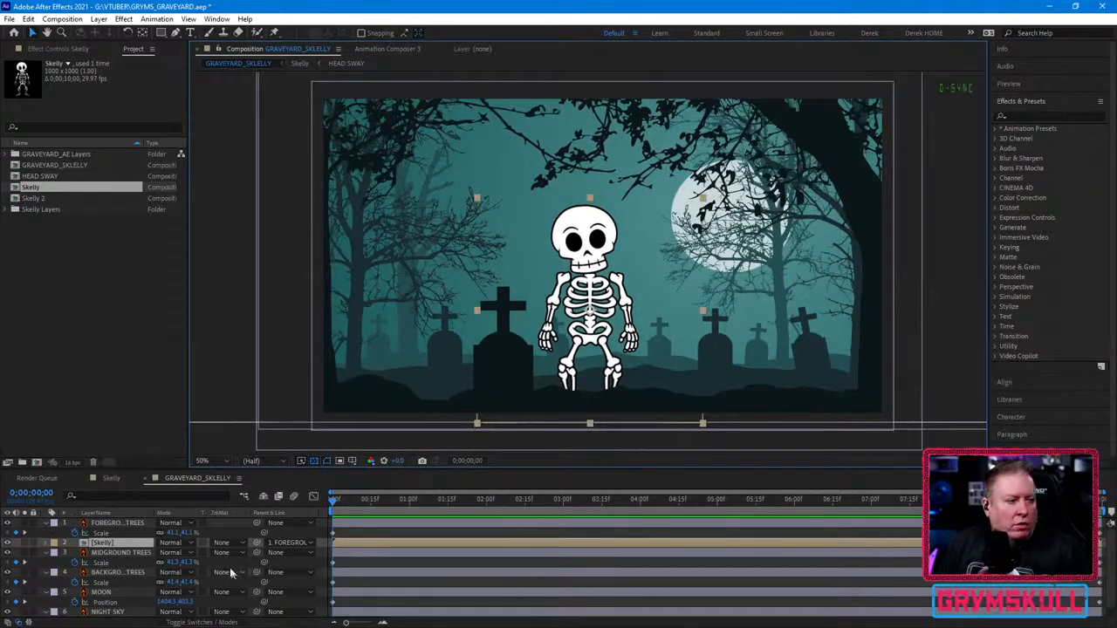
# Step: Open the HEAD SWAY composition and apply Easy Ease to all of the HEAD layer's Rotation keyframes
pyautogui.click(21, 178)
pyautogui.doubleClick(35, 177)
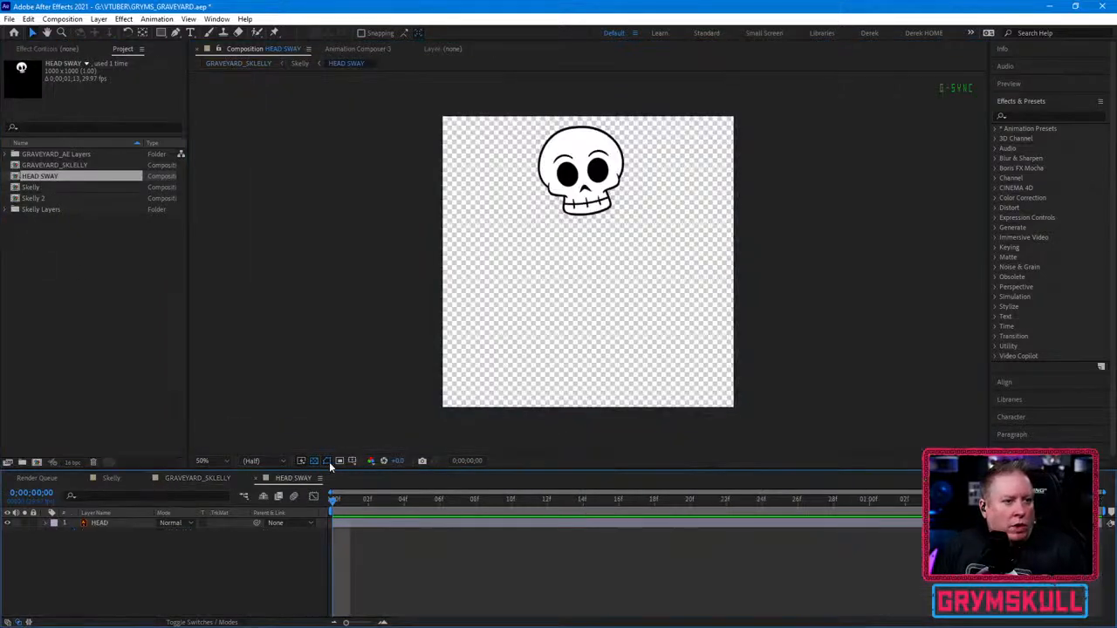
pyautogui.click(351, 503)
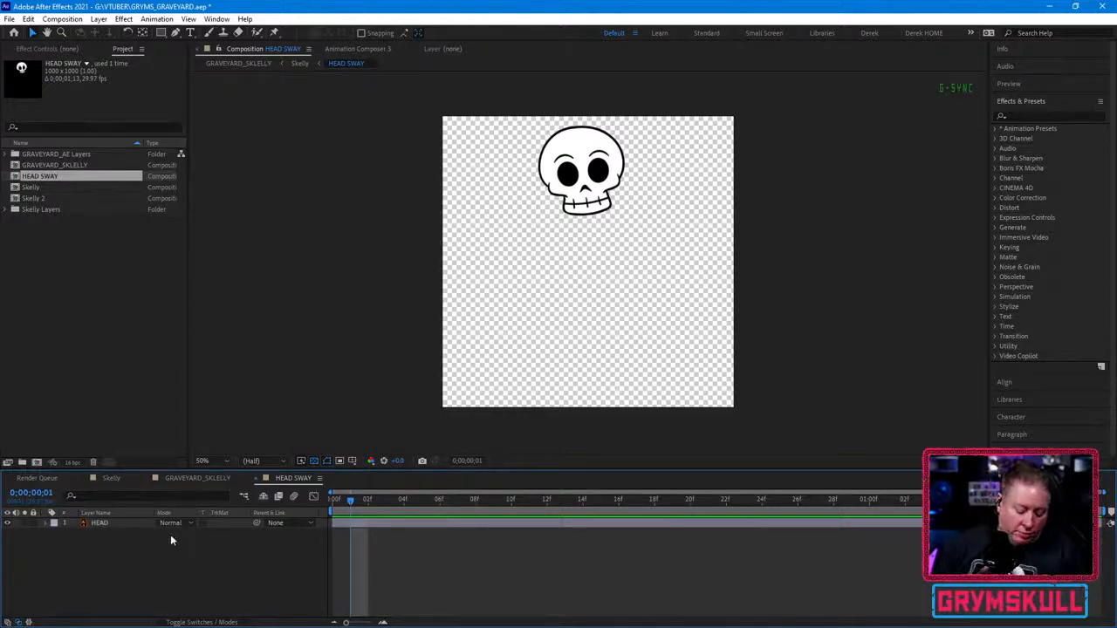
pyautogui.press('r')
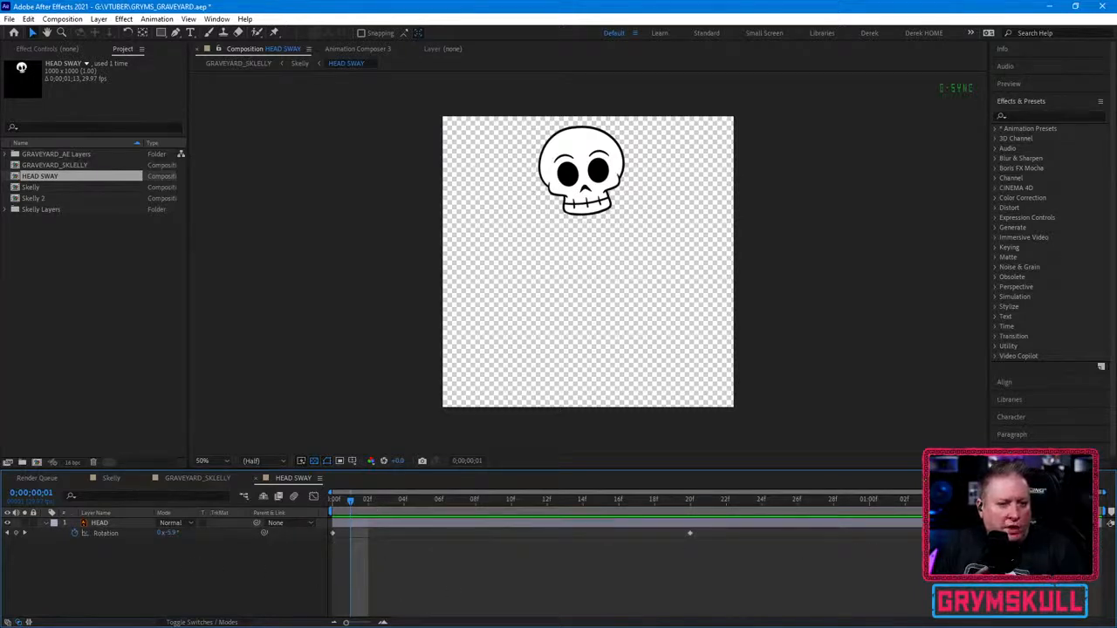
pyautogui.click(107, 533)
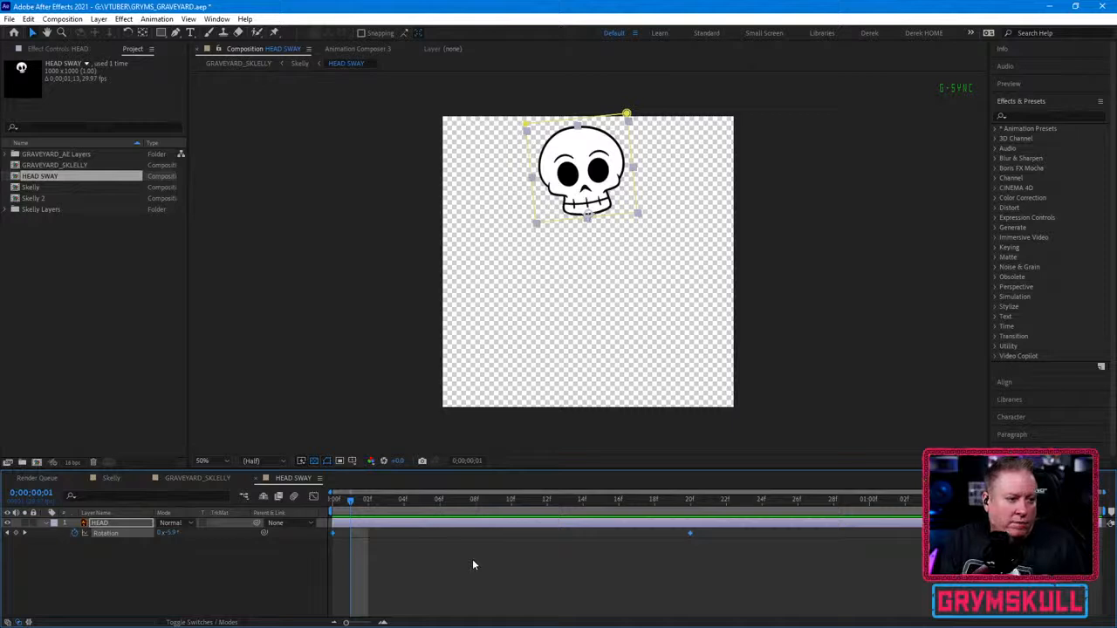
pyautogui.press('F9')
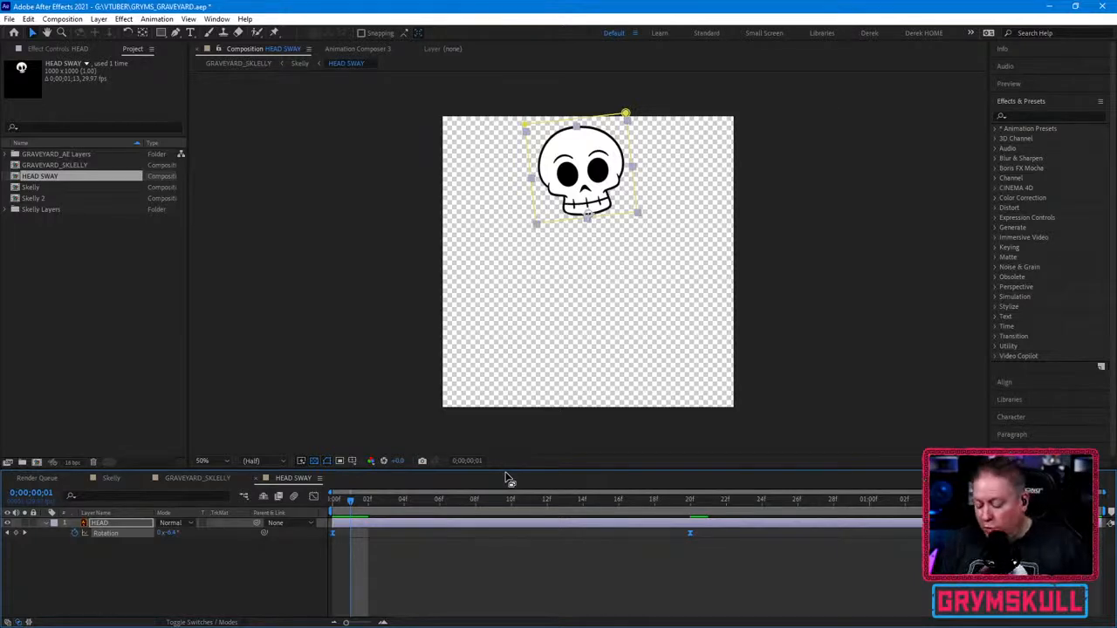
# Step: Preview the eased head sway and check the HEAD layer's Rotation curve in the graph editor
pyautogui.press('space')
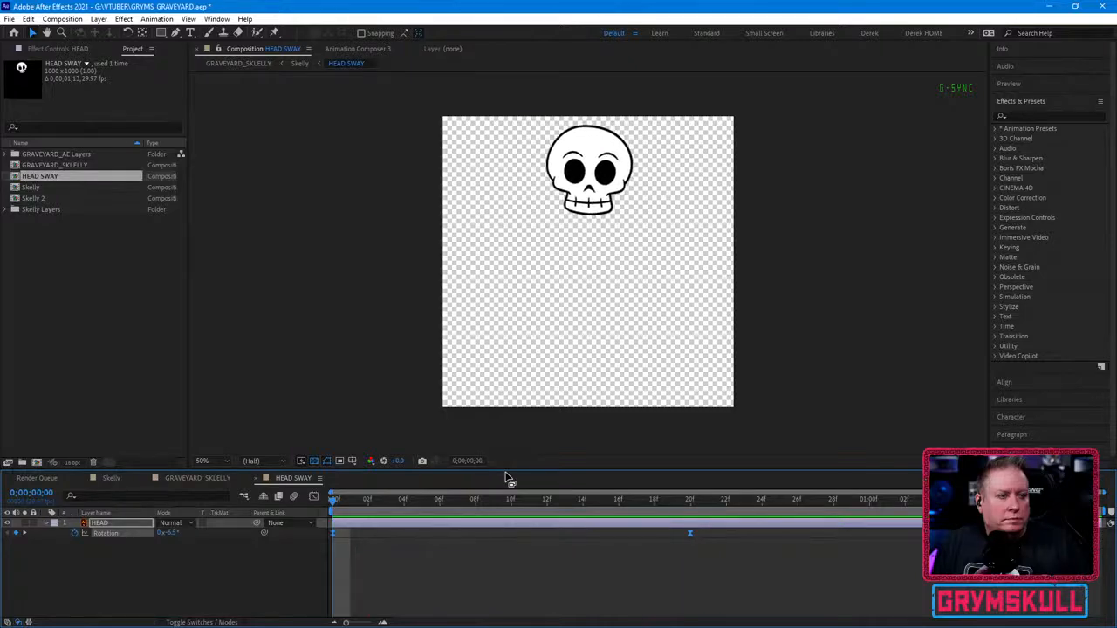
pyautogui.press('space')
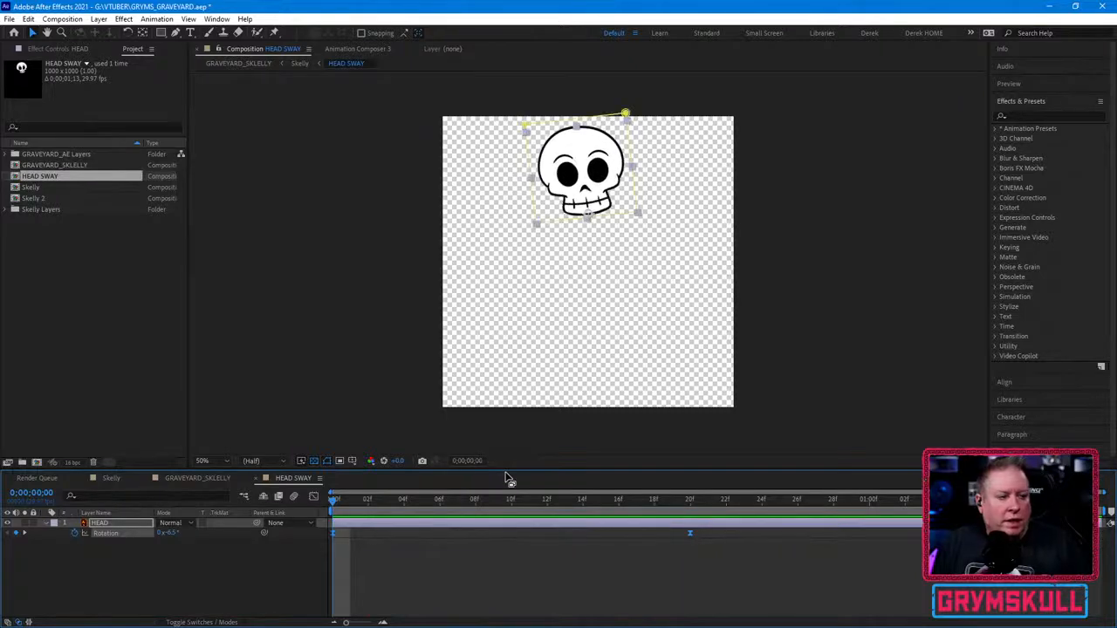
pyautogui.click(313, 496)
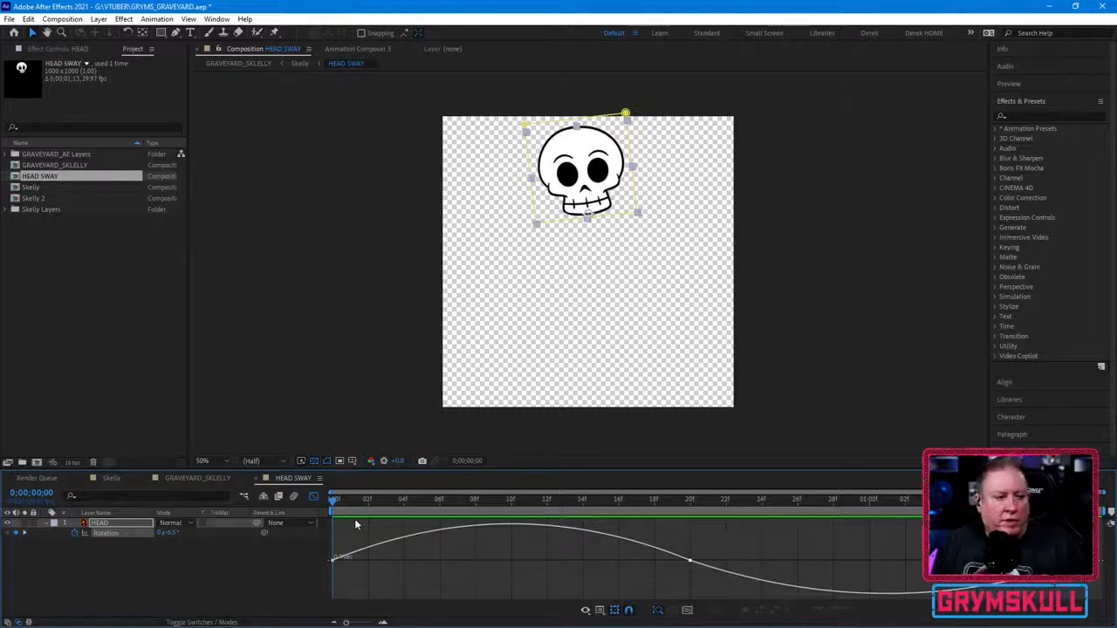
pyautogui.click(314, 497)
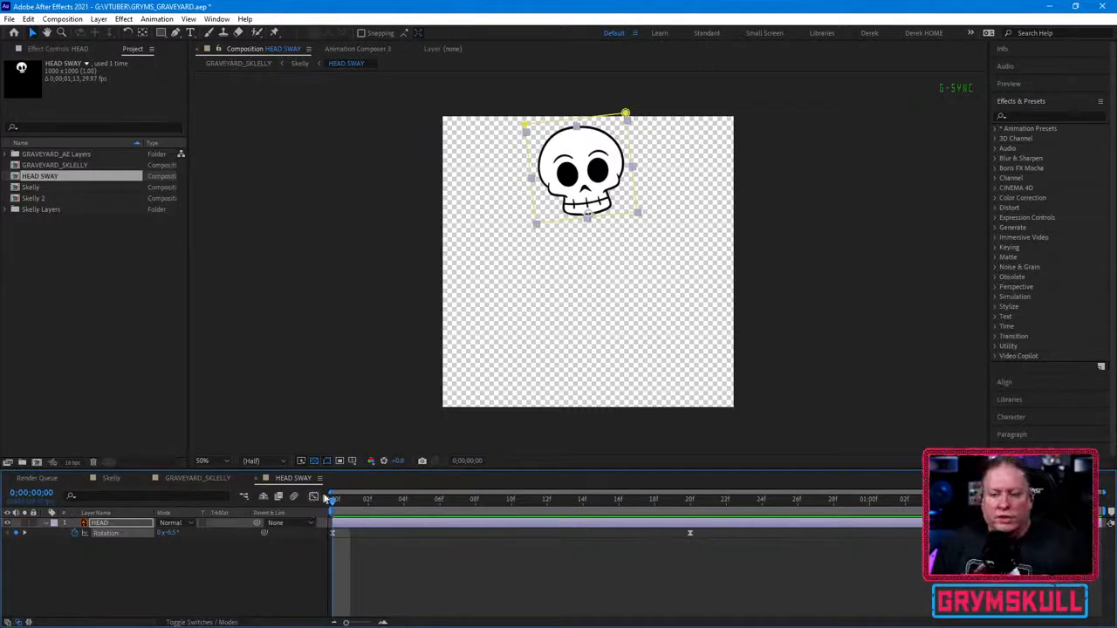
# Step: In the GRAVEYARD_SKLELLY composition, Easy Ease the MOON layer's Position keyframes and the Scale keyframes of the foreground, midground and background trees
pyautogui.click(188, 478)
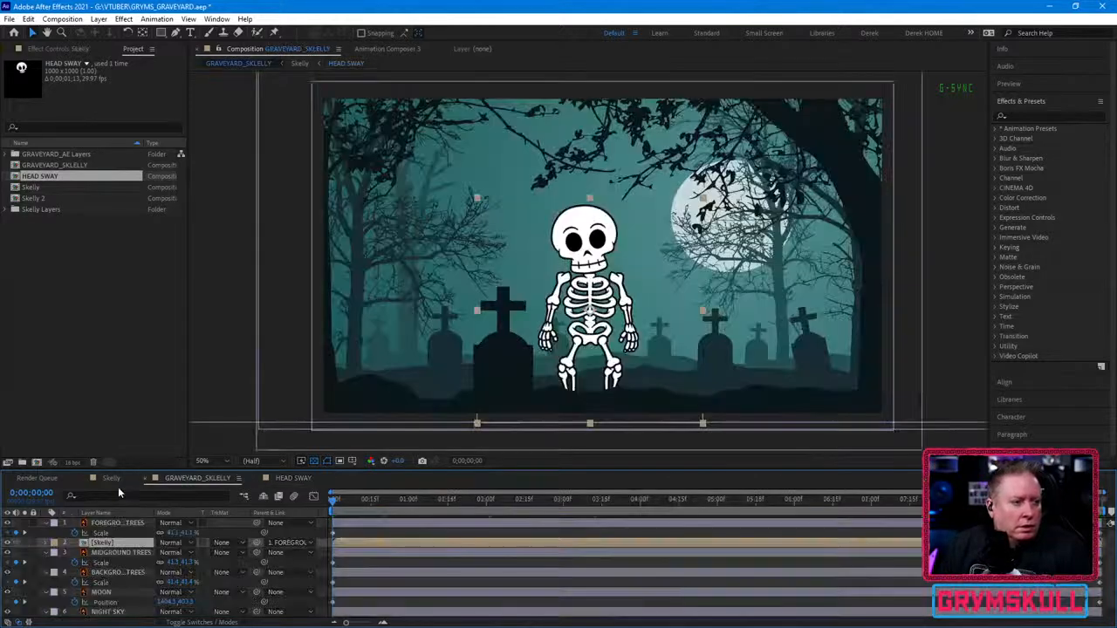
pyautogui.moveTo(339, 511); pyautogui.dragTo(319, 531)
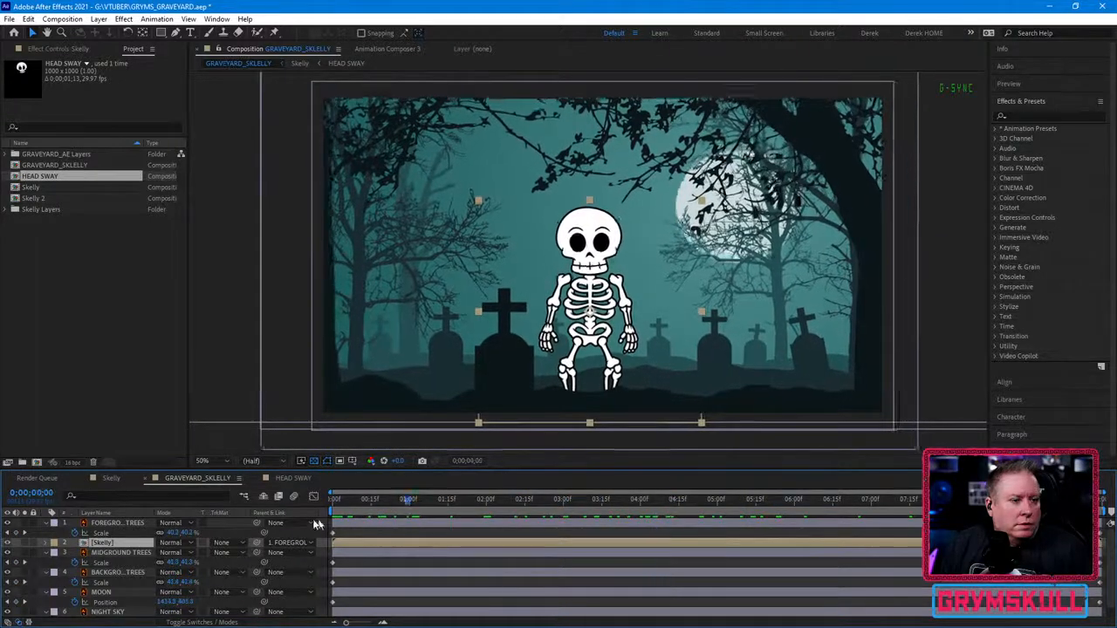
pyautogui.click(104, 591)
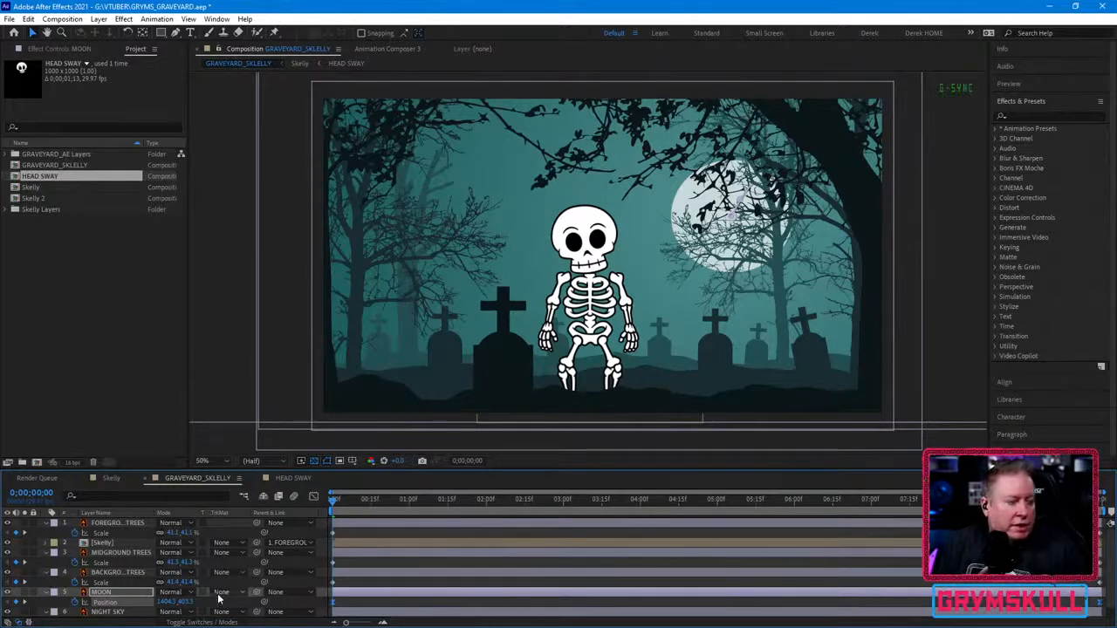
pyautogui.click(101, 536)
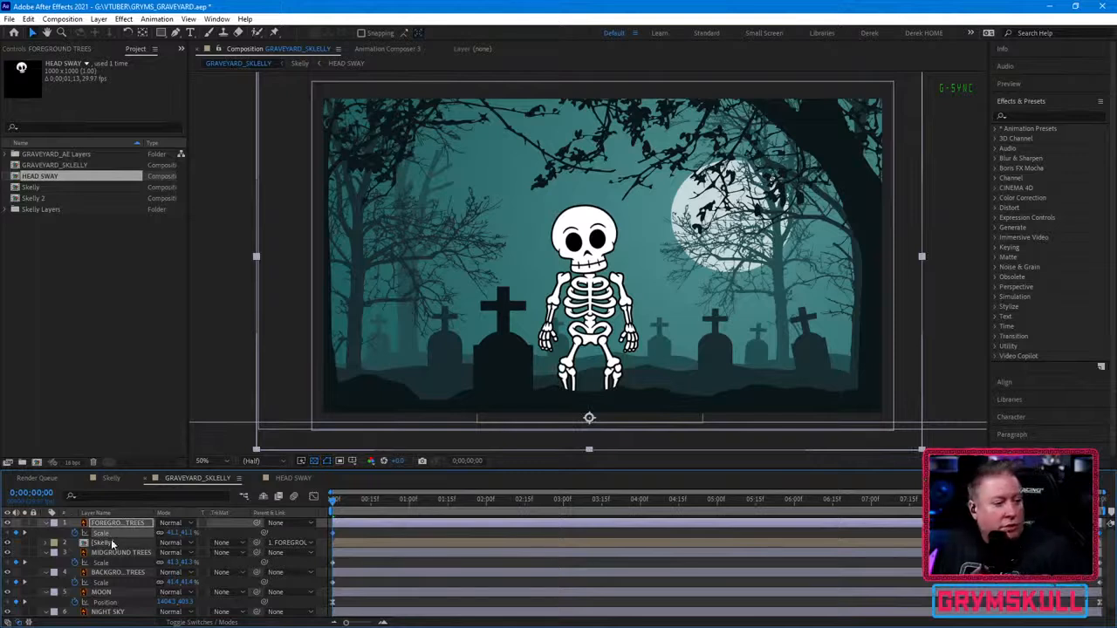
pyautogui.click(105, 563)
pyautogui.click(106, 583)
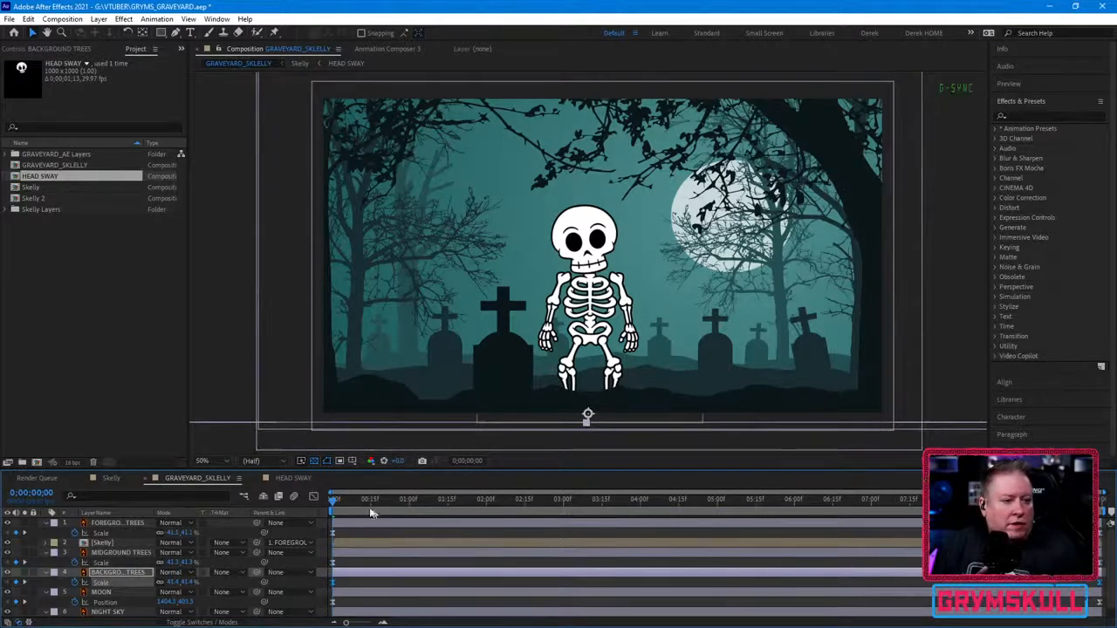
# Step: Preview the eased graveyard scene from its first frame and return the playhead near the start
pyautogui.moveTo(332, 507)
pyautogui.mouseDown()
pyautogui.moveTo(840, 506)
pyautogui.moveTo(335, 507)
pyautogui.mouseUp()
pyautogui.press('space')
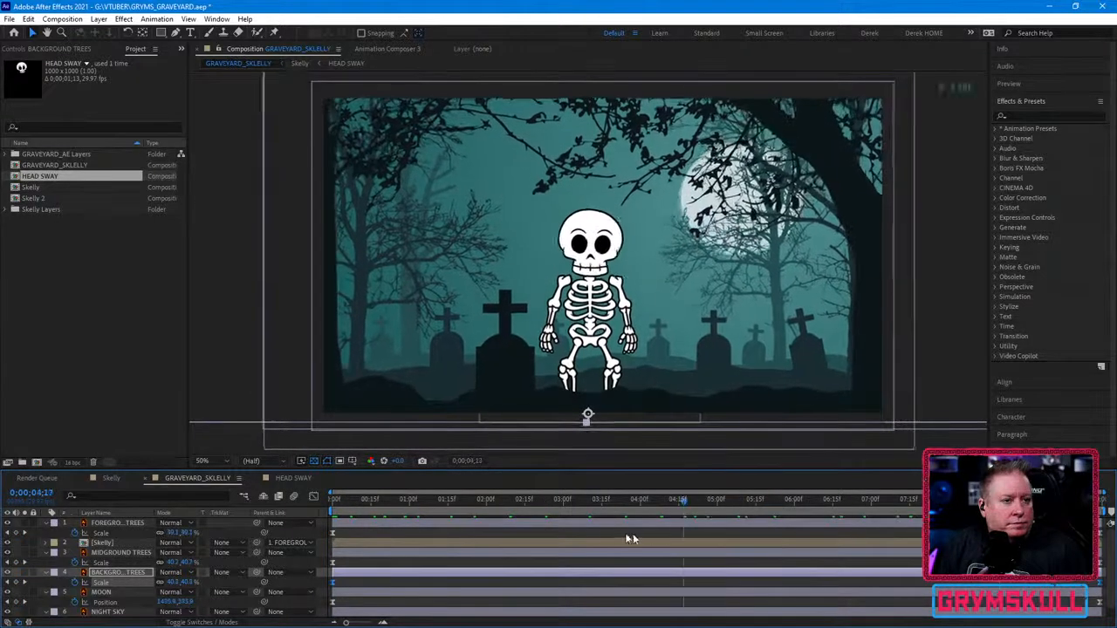
pyautogui.press('space')
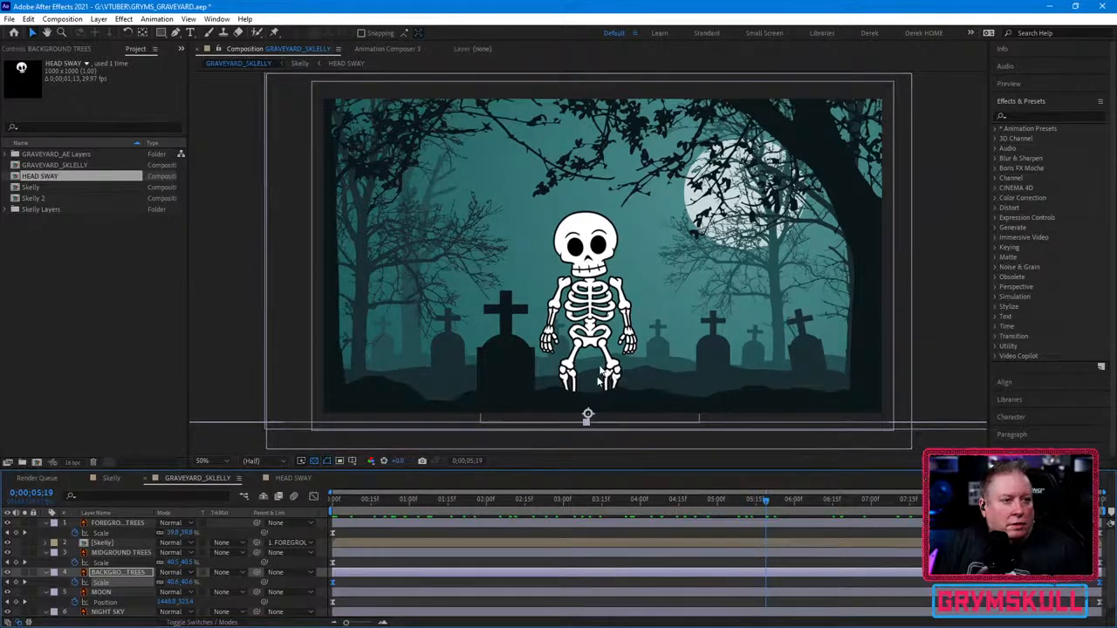
pyautogui.moveTo(694, 500); pyautogui.dragTo(354, 506)
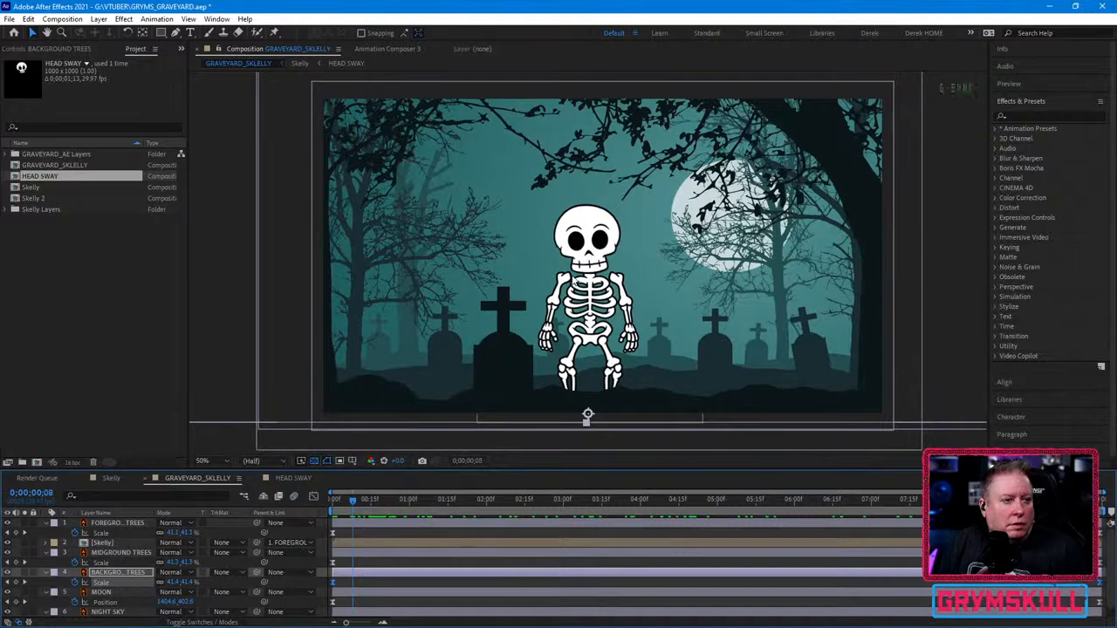
# Step: Move the Skelly layer so the skeleton stands partly behind the large foreground cross tombstone, keeping BACKGROUND TREES in place
pyautogui.moveTo(595, 261); pyautogui.dragTo(571, 261)
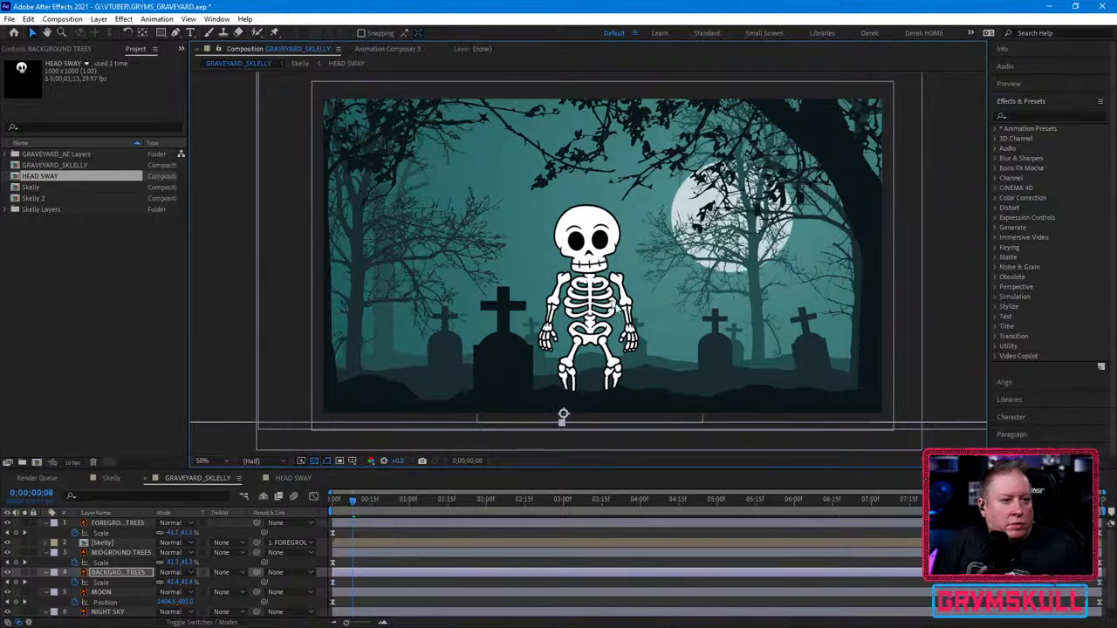
pyautogui.hotkey('ctrl', 'z')
pyautogui.click(114, 542)
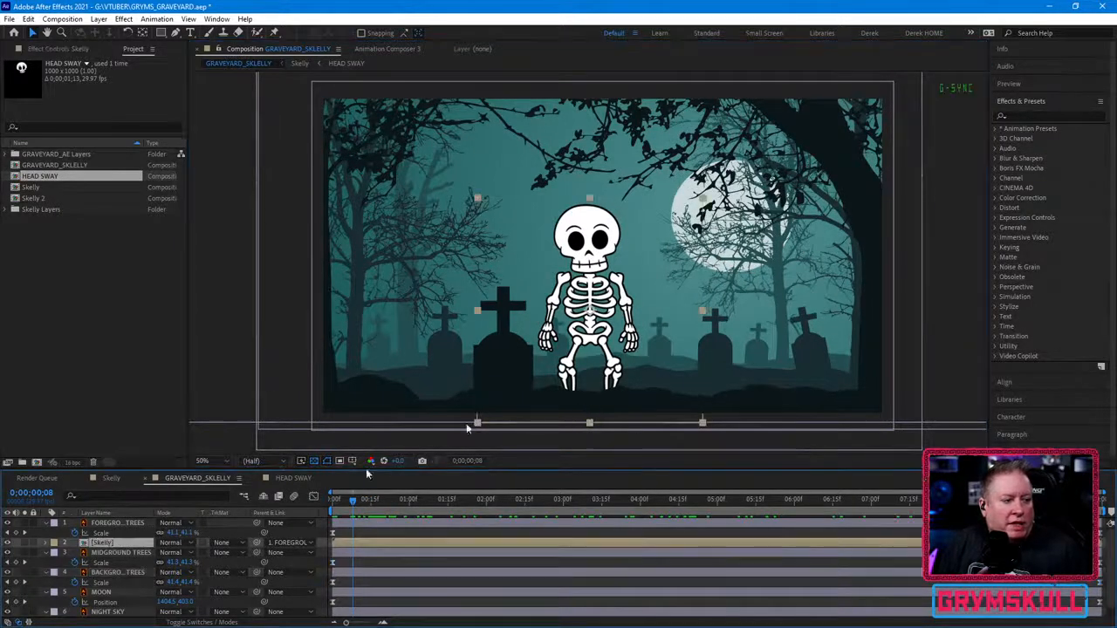
pyautogui.moveTo(576, 342); pyautogui.dragTo(524, 349)
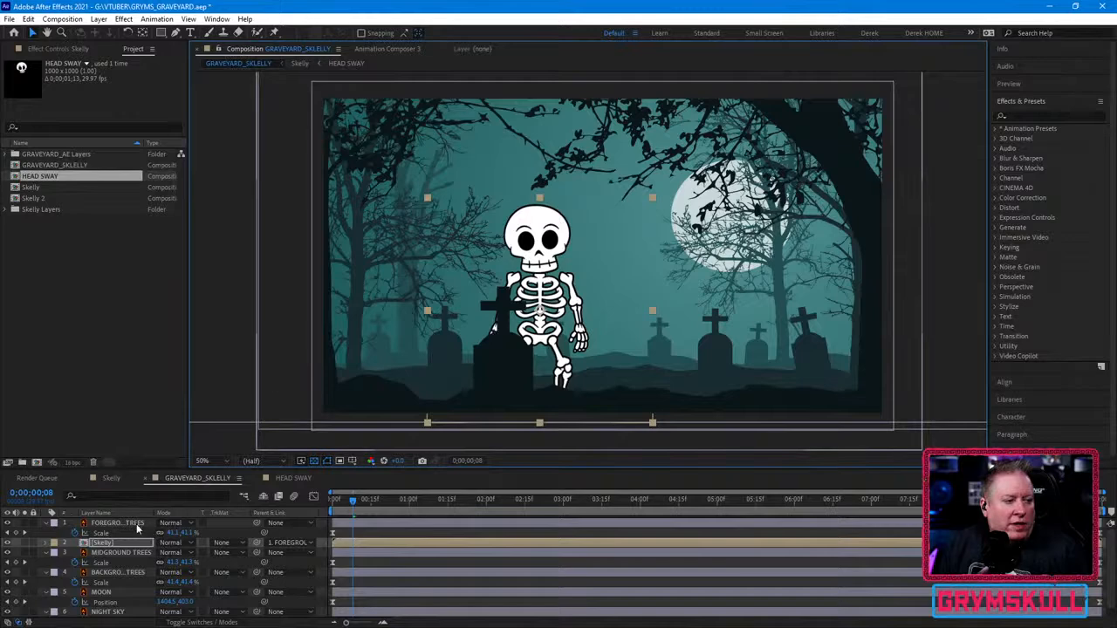
pyautogui.click(410, 529)
pyautogui.moveTo(375, 401); pyautogui.dragTo(405, 407)
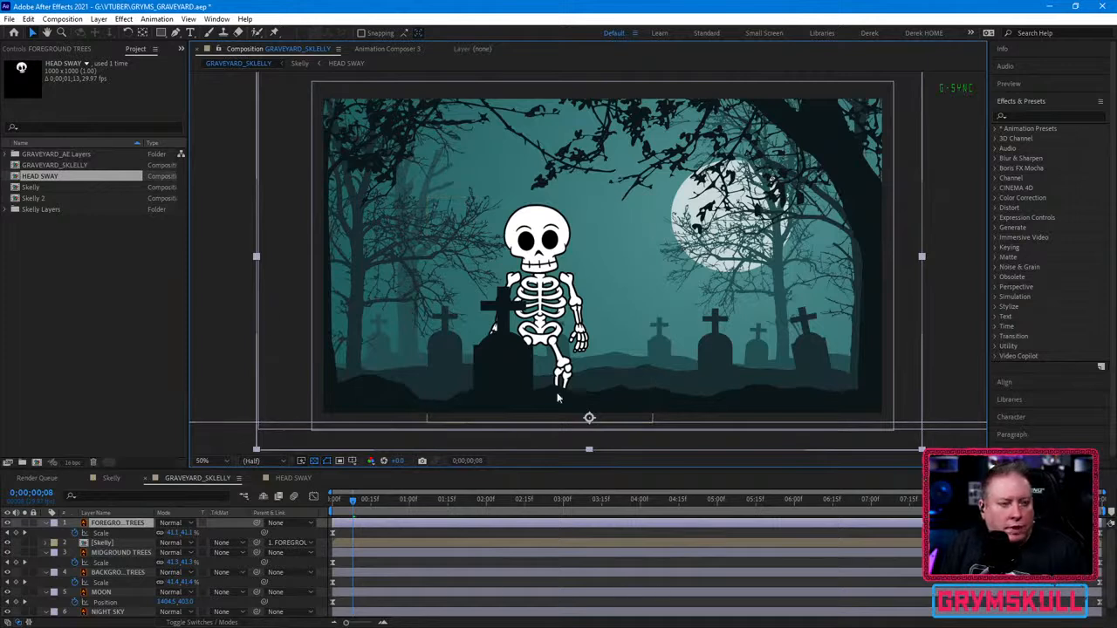
pyautogui.click(111, 543)
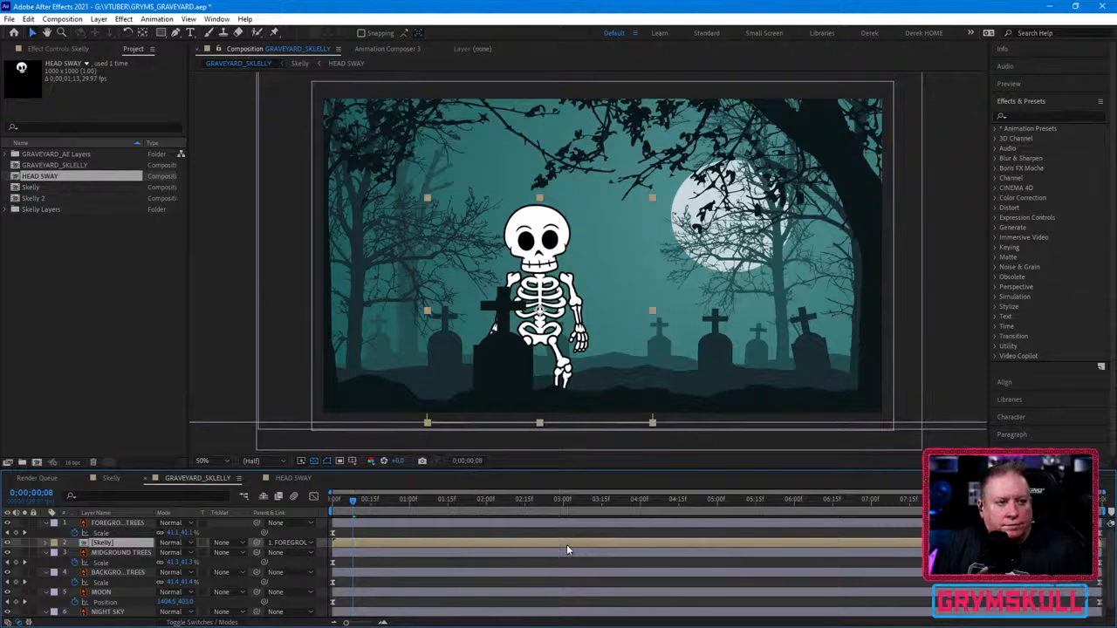
pyautogui.click(118, 522)
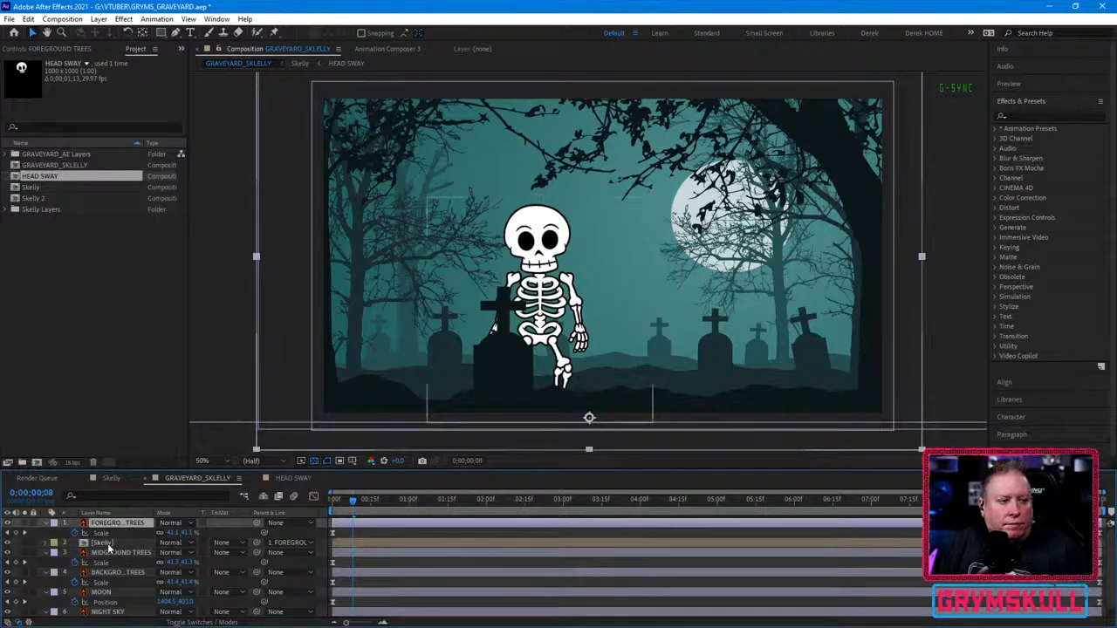
pyautogui.click(103, 544)
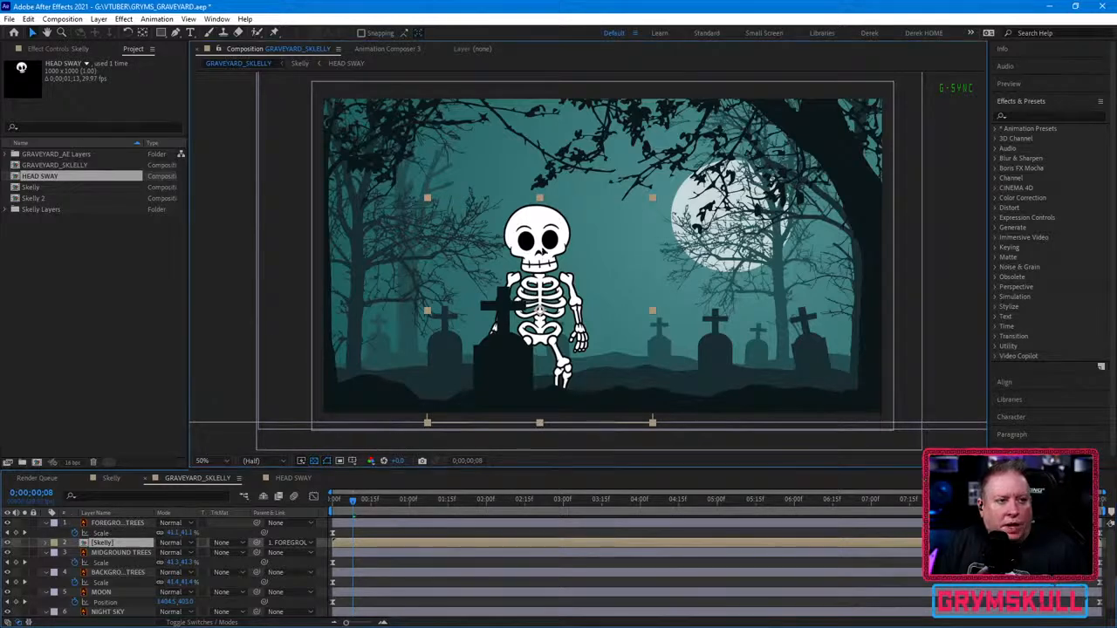
pyautogui.moveTo(543, 251); pyautogui.dragTo(485, 261)
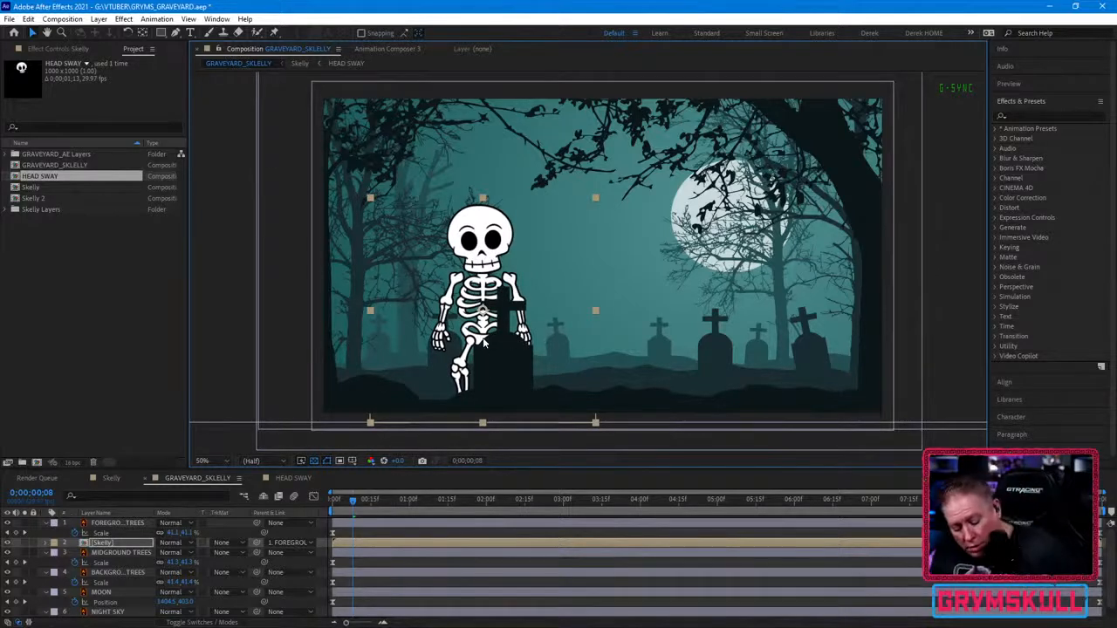
# Step: Move Skelly's anchor point to the bottom centre of its bounding box, try a vertical squash and undo it
pyautogui.press('y')
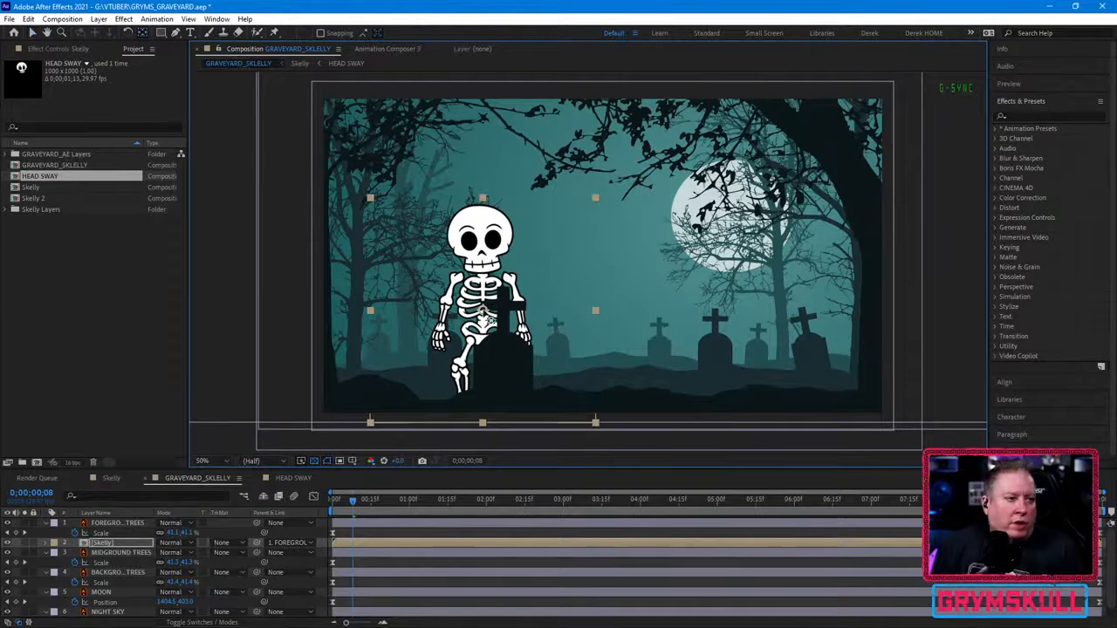
pyautogui.moveTo(486, 321); pyautogui.dragTo(482, 421)
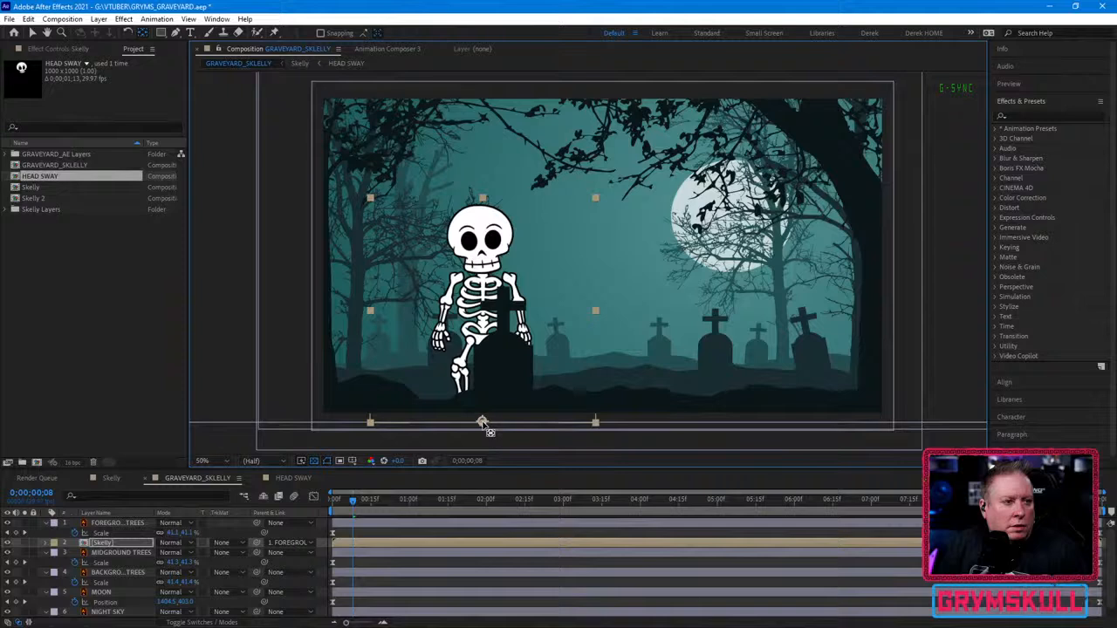
pyautogui.press('v')
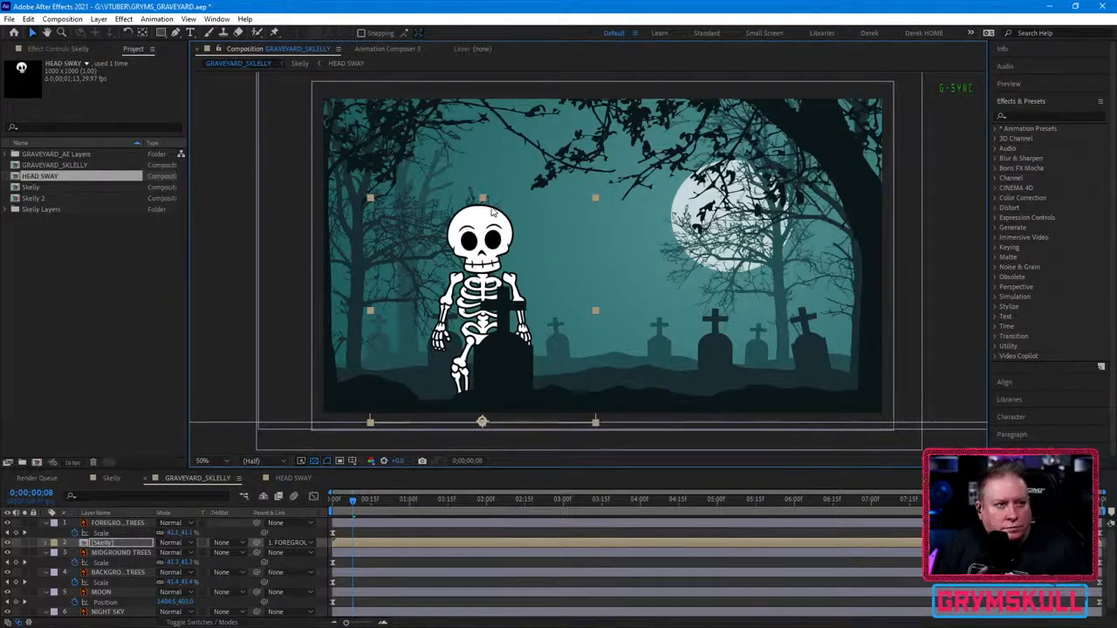
pyautogui.moveTo(483, 201); pyautogui.dragTo(465, 245)
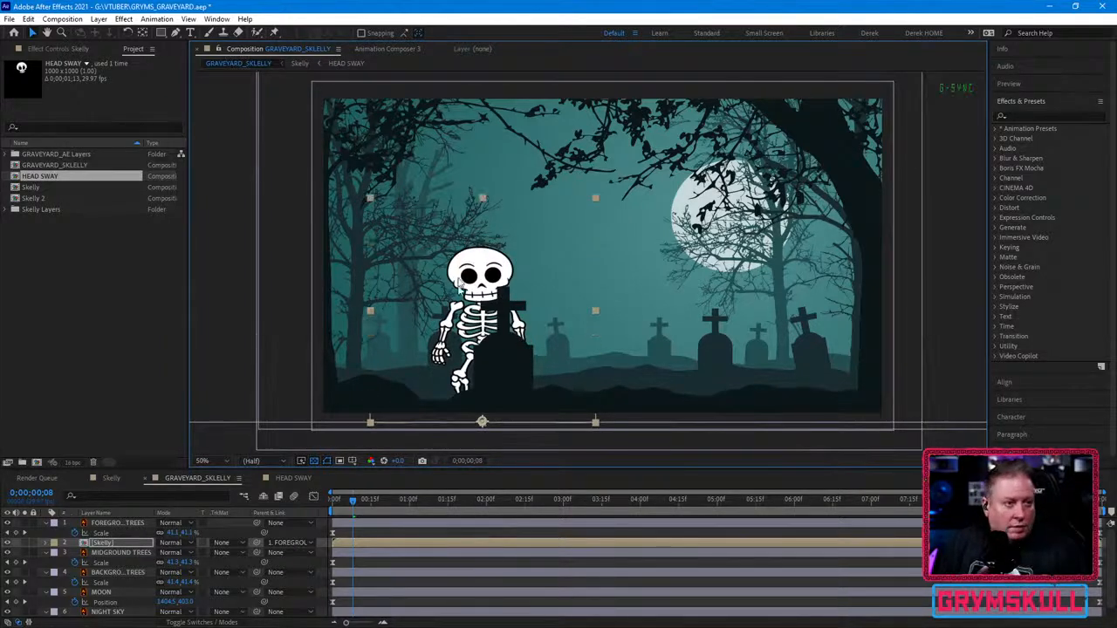
pyautogui.hotkey('ctrl', 'z')
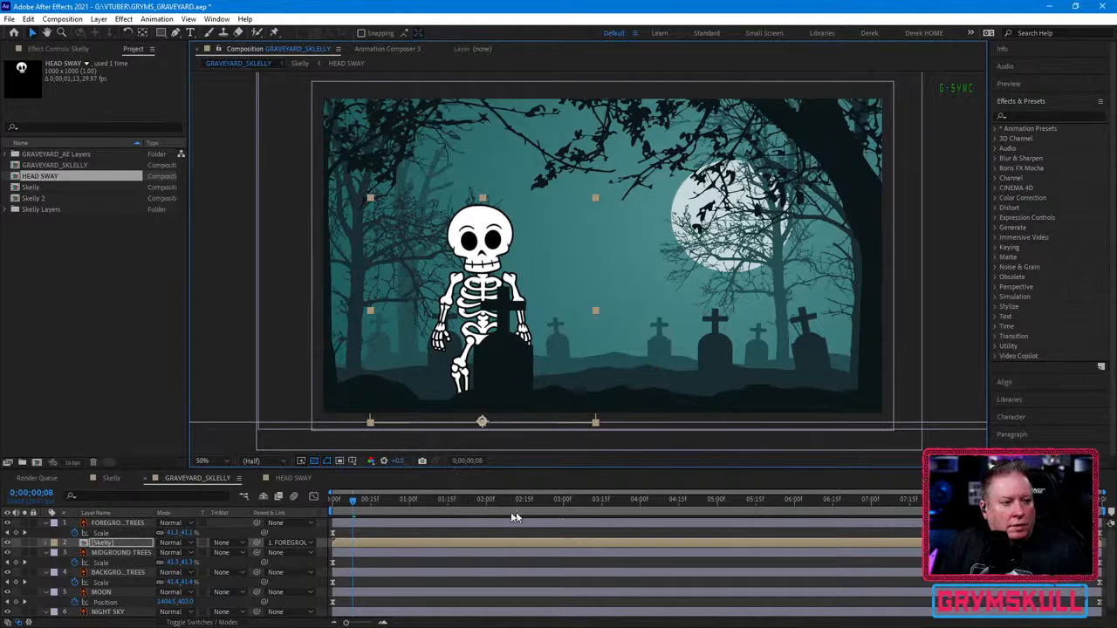
pyautogui.moveTo(352, 500); pyautogui.dragTo(328, 510)
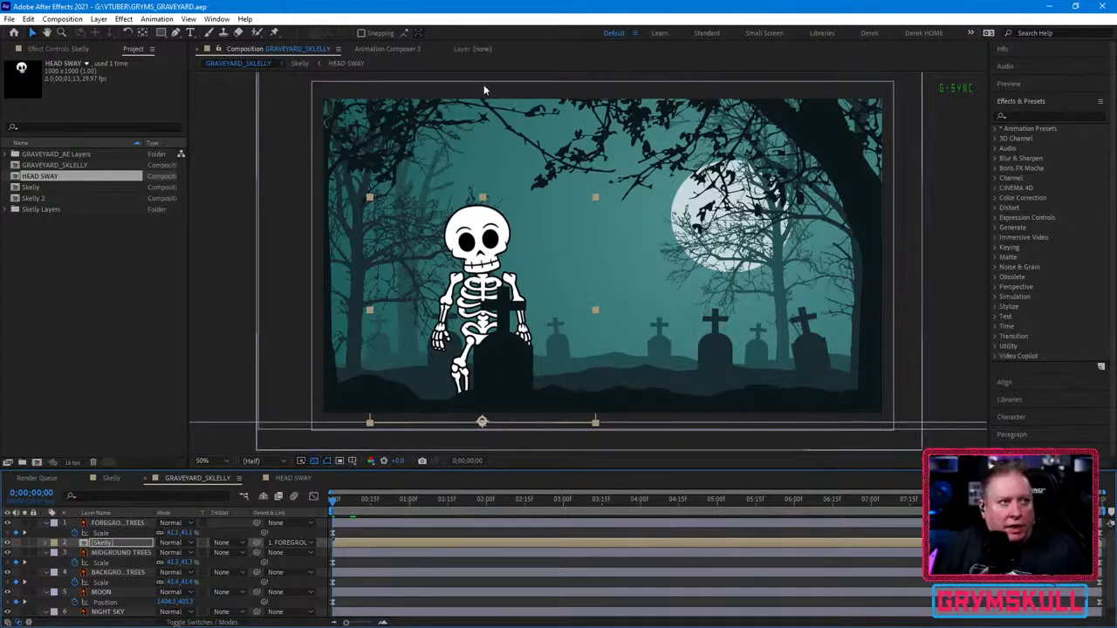
# Step: Open the Animation Composer 3 plugin and view its version information
pyautogui.click(387, 49)
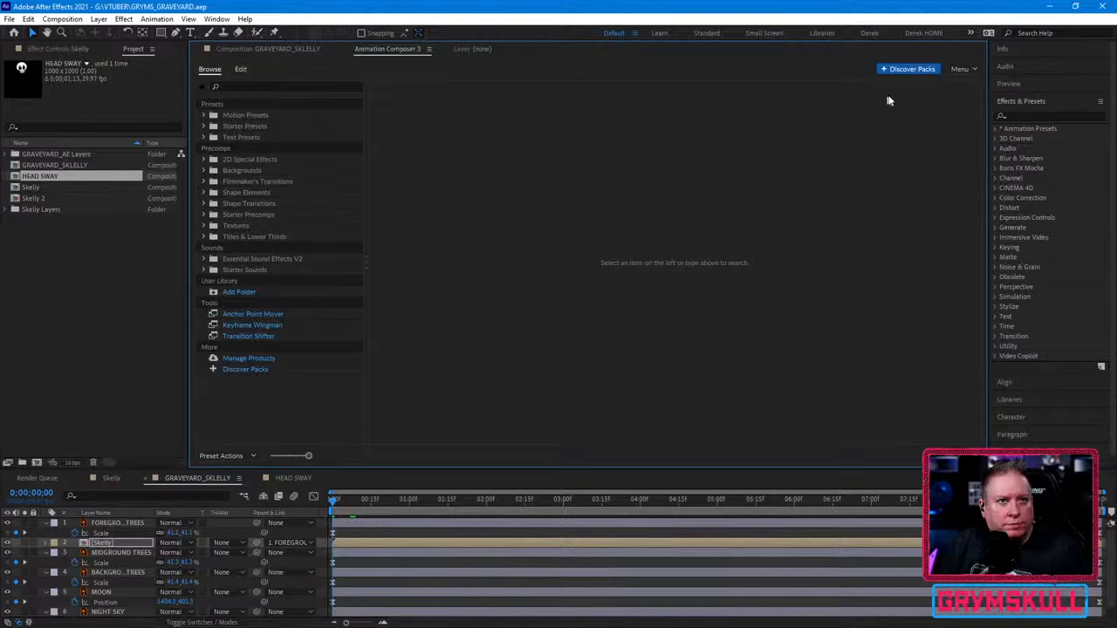
pyautogui.click(961, 71)
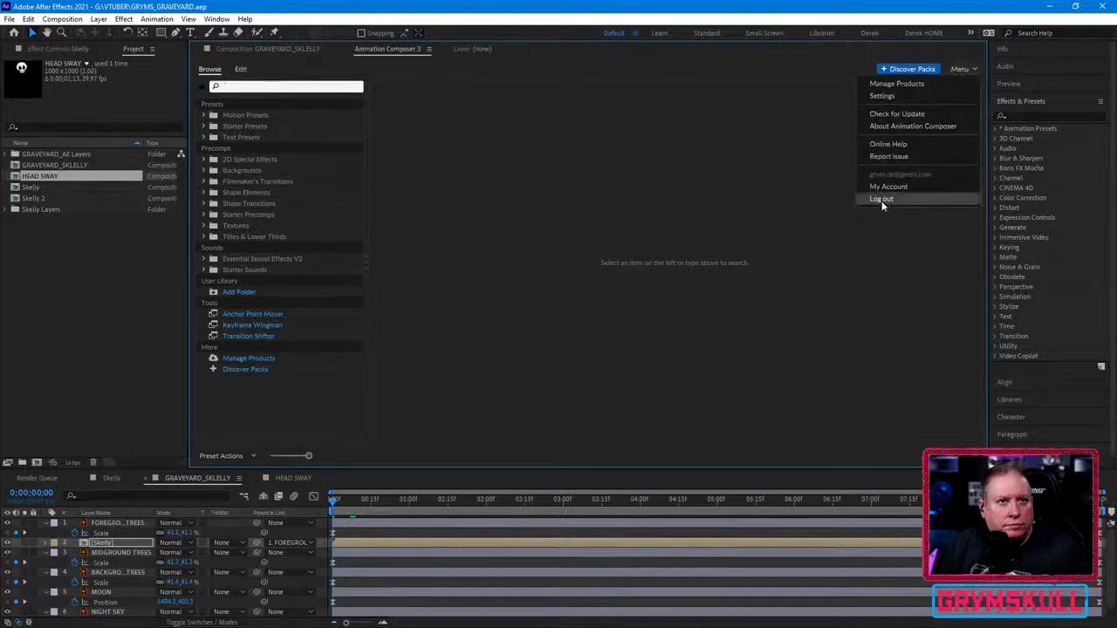
pyautogui.click(943, 127)
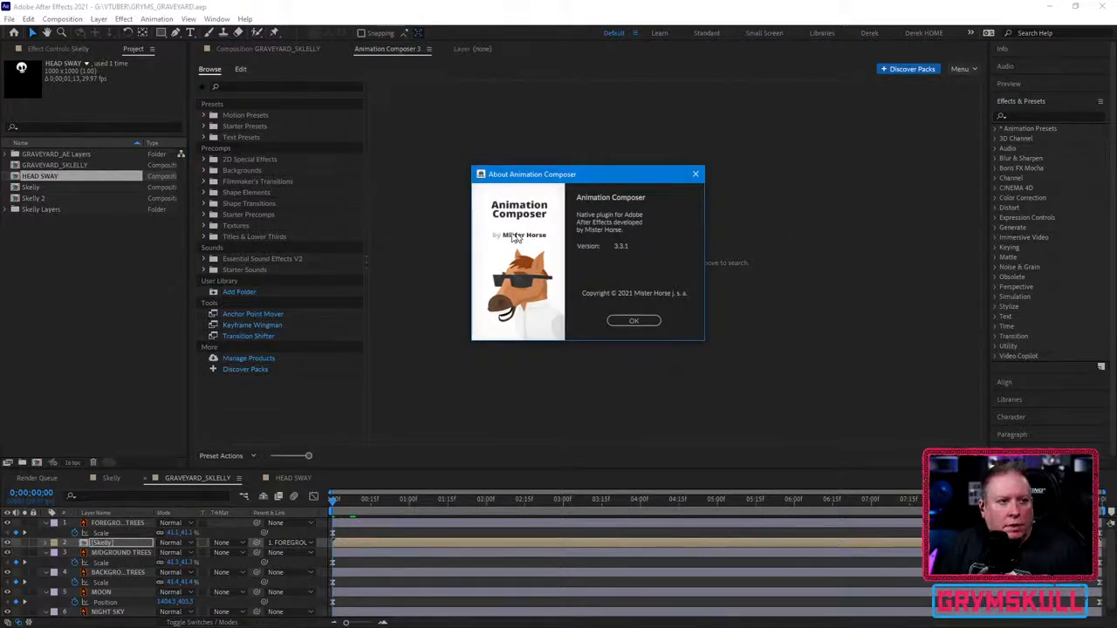
pyautogui.click(634, 321)
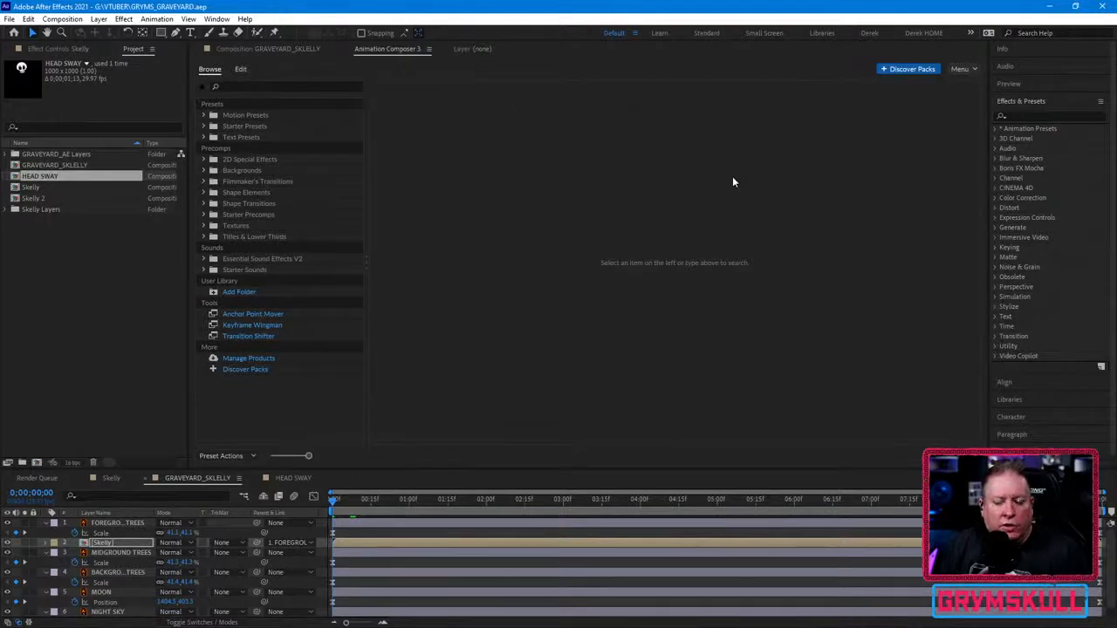
# Step: Browse the Animation Composer motion presets to the 2D Transitions Scale category and expand From Anchor Point Y
pyautogui.click(204, 116)
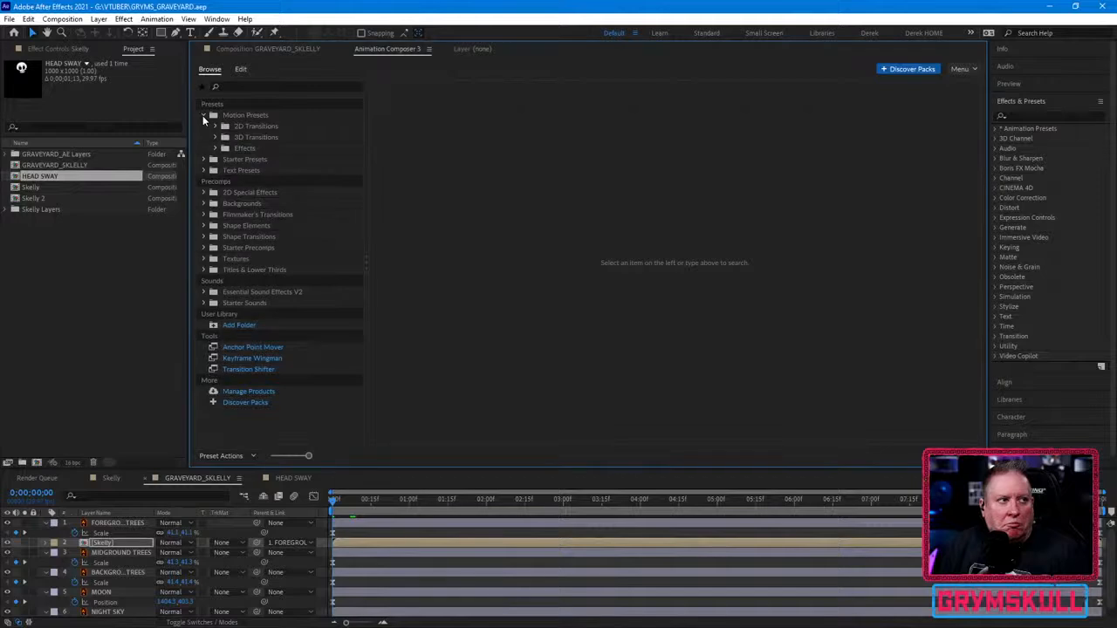
pyautogui.click(270, 127)
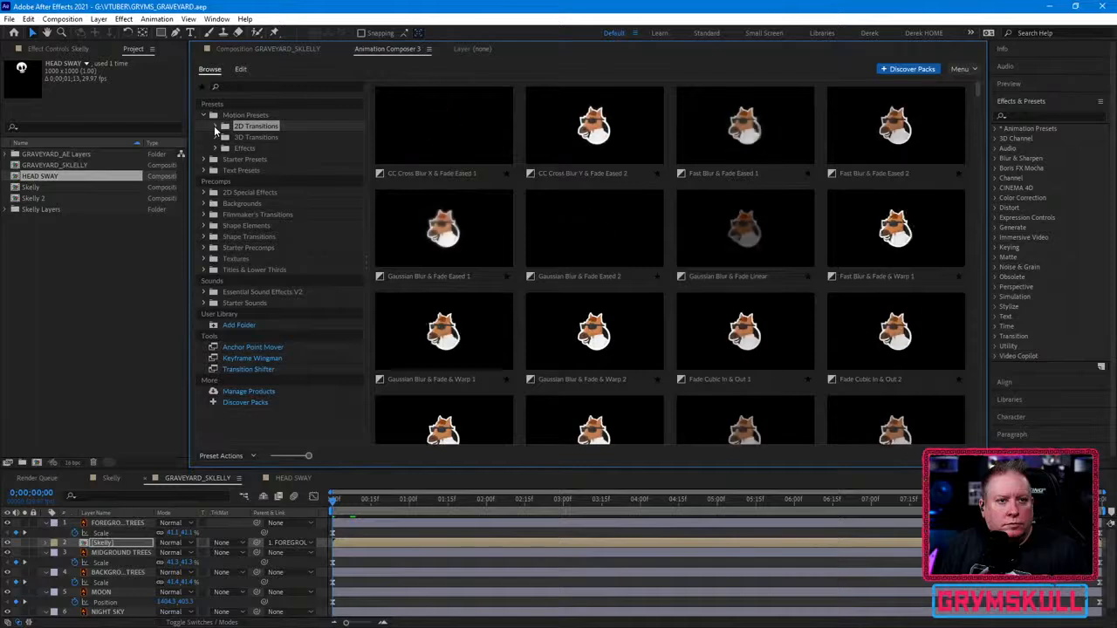
pyautogui.click(214, 125)
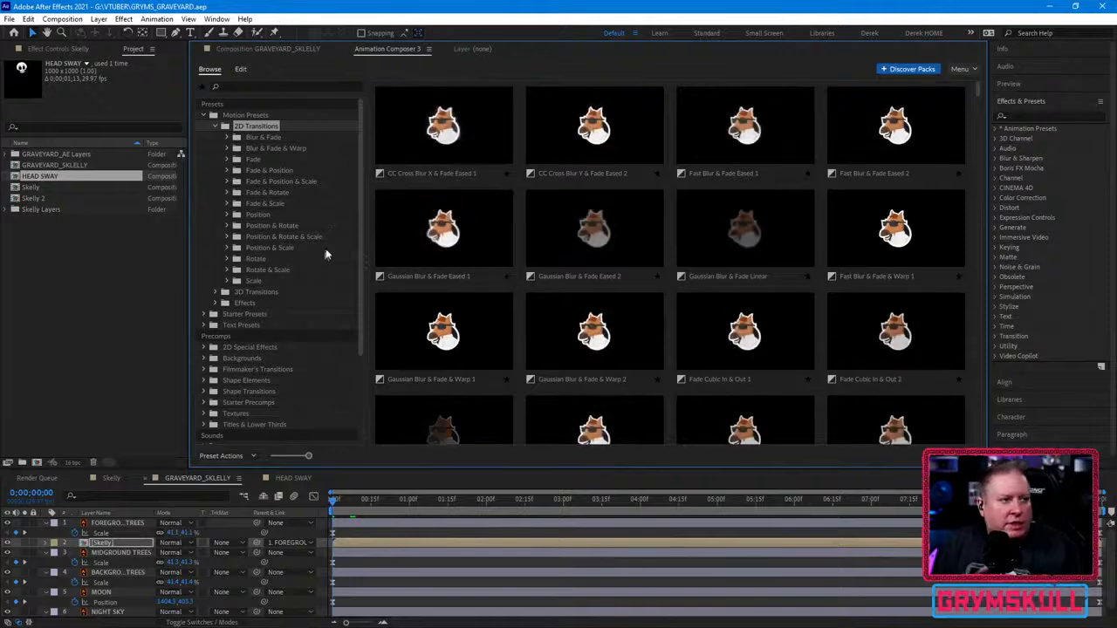
pyautogui.click(254, 279)
pyautogui.click(228, 282)
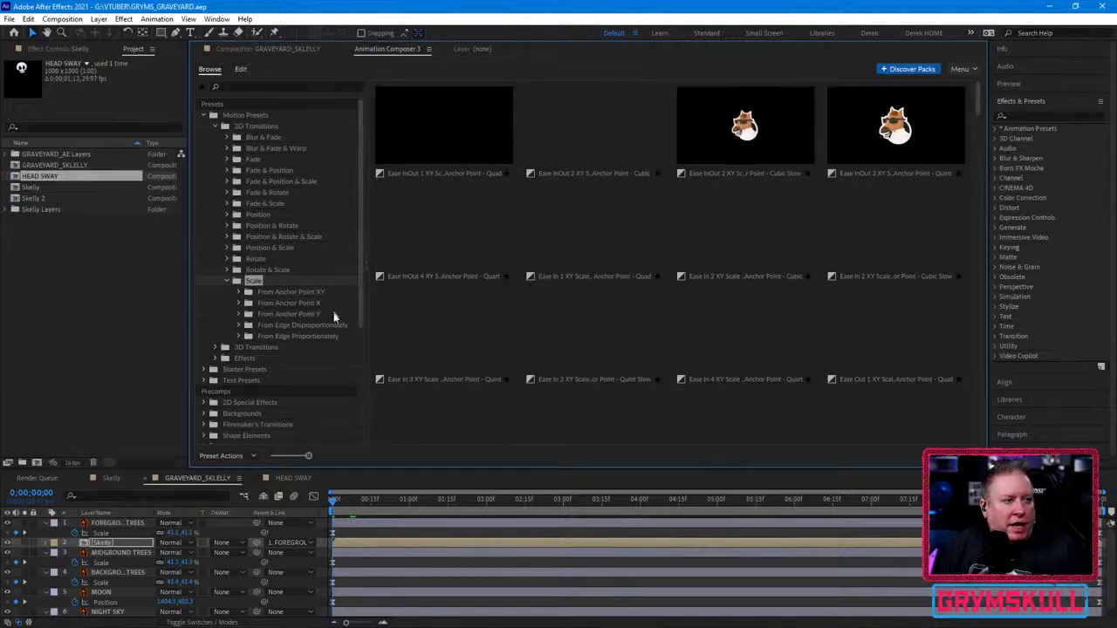
pyautogui.click(307, 314)
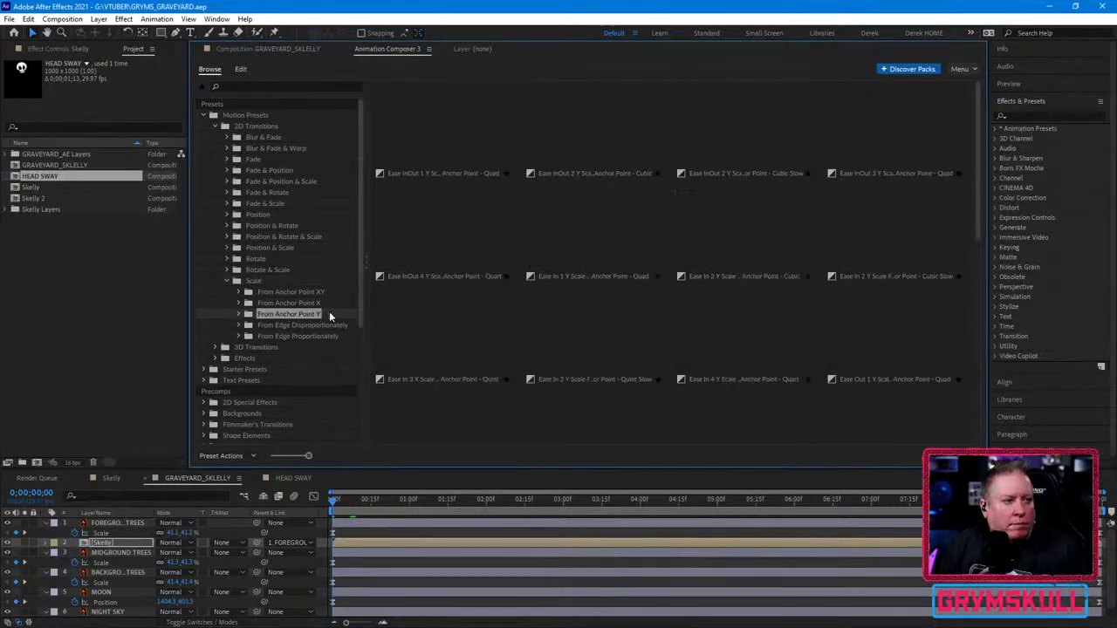
pyautogui.click(239, 314)
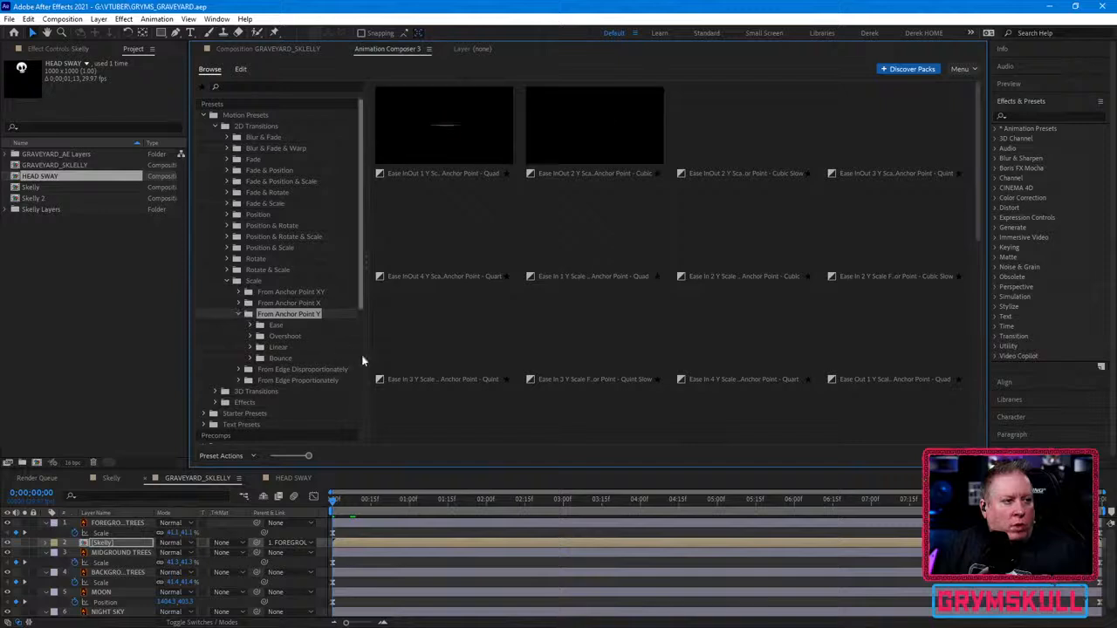
# Step: Apply the Overshoot Y Scale From Anchor Point 1 preset to the Skelly layer as an In animation
pyautogui.click(283, 359)
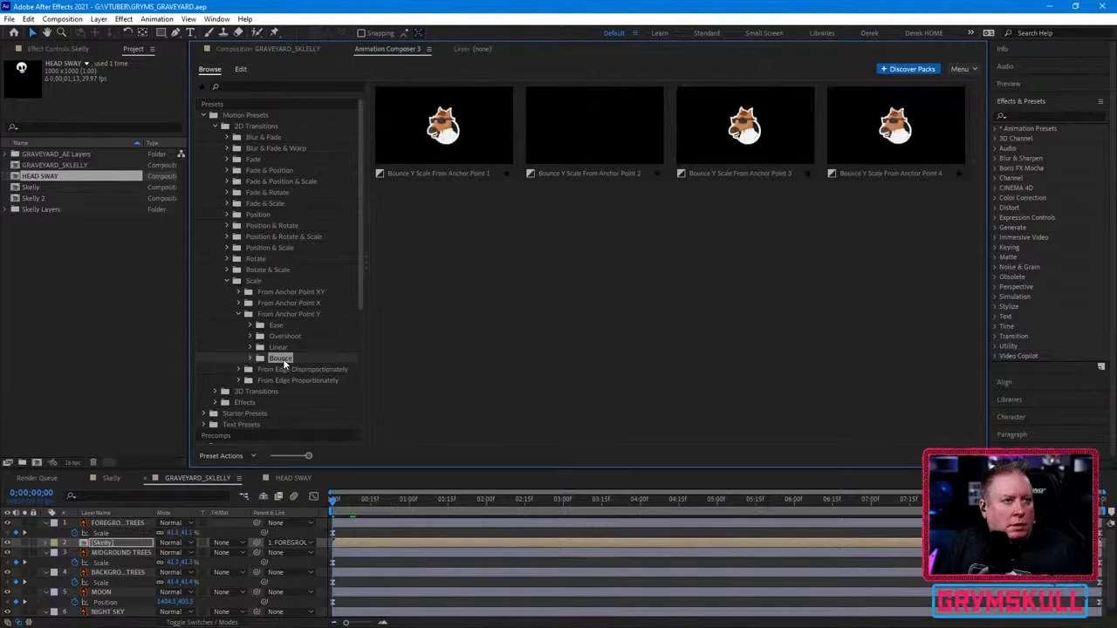
pyautogui.click(286, 336)
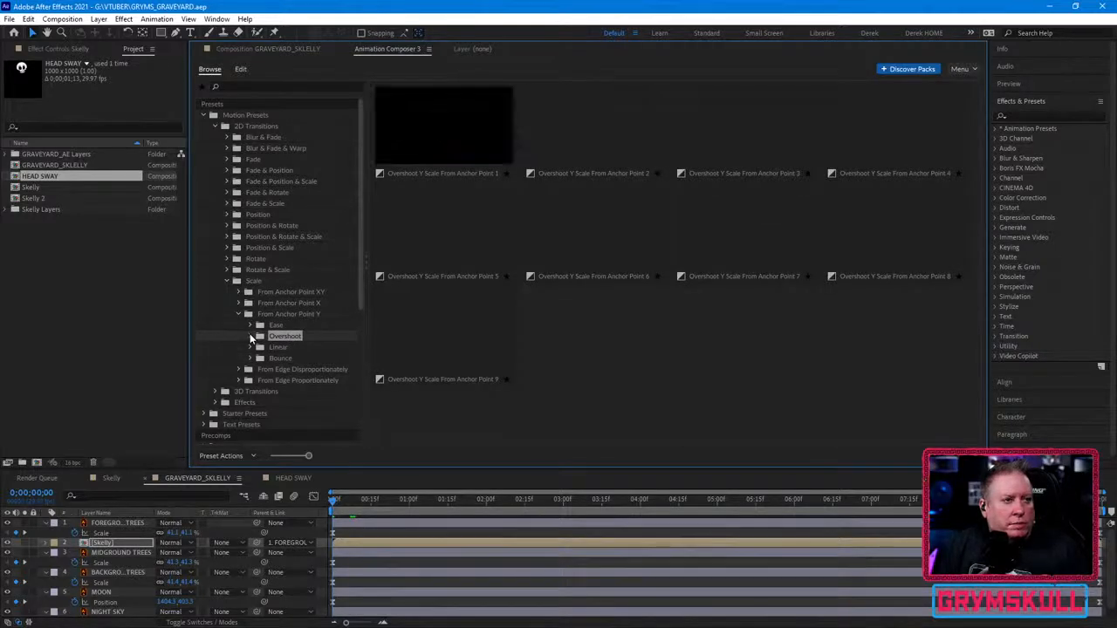
pyautogui.click(250, 337)
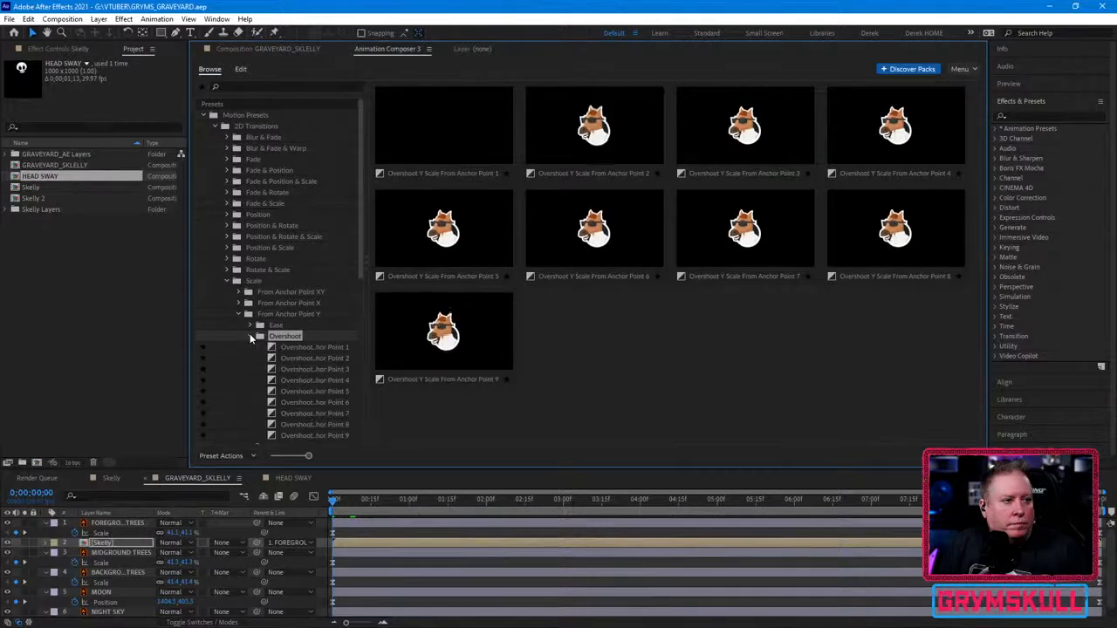
pyautogui.click(326, 348)
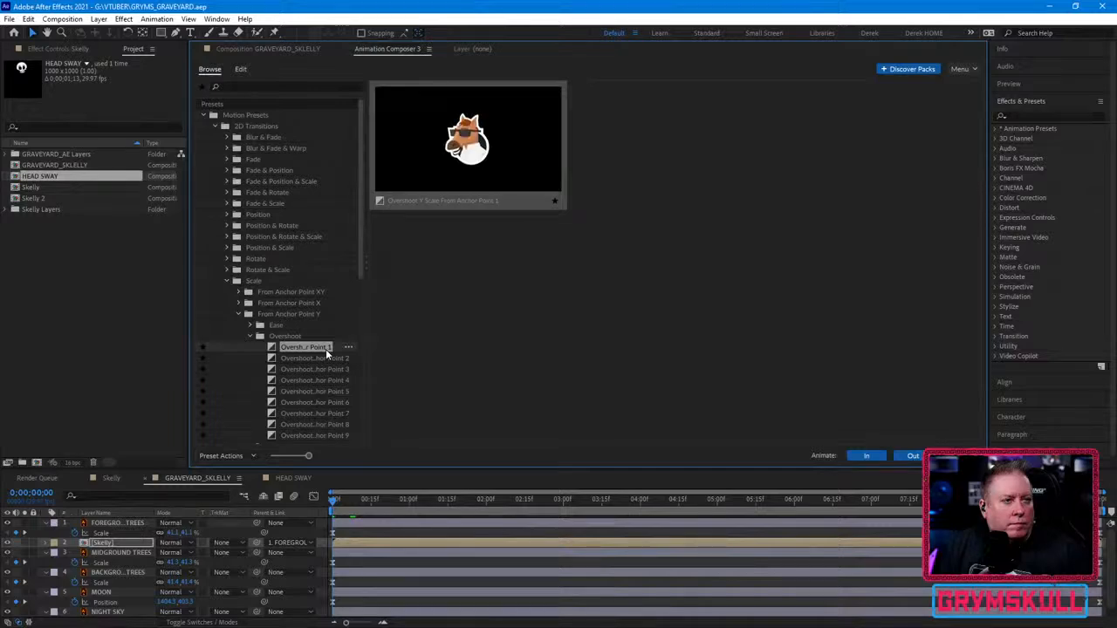
pyautogui.click(874, 457)
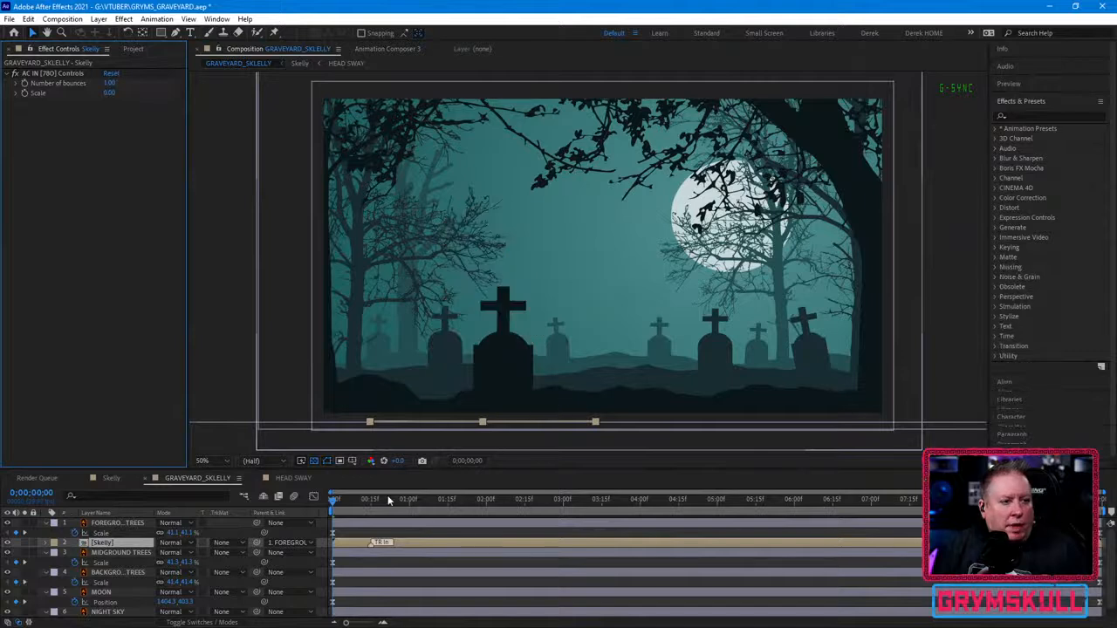
# Step: Play back the skeleton's pop-up animation and scrub through its opening frames to 0;00;00;27
pyautogui.press('space')
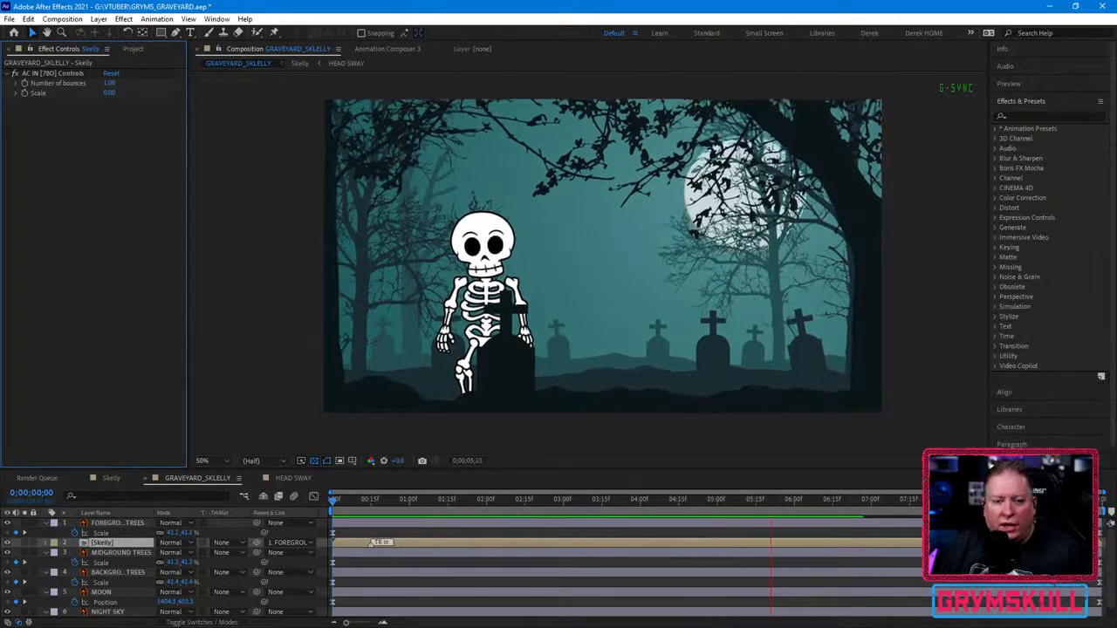
pyautogui.click(473, 501)
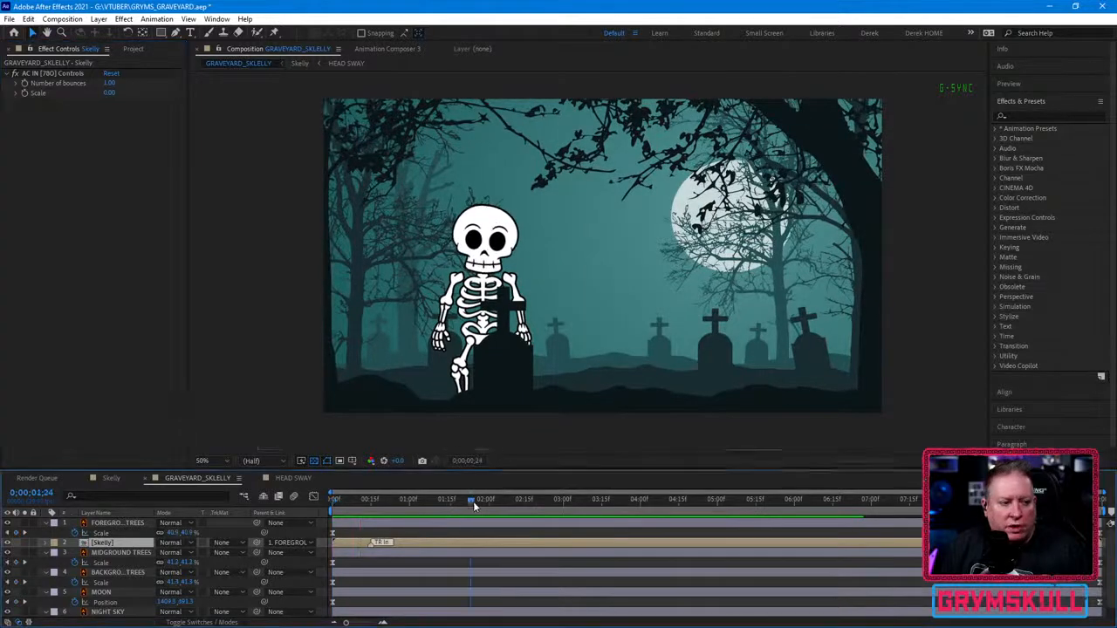
pyautogui.press('space')
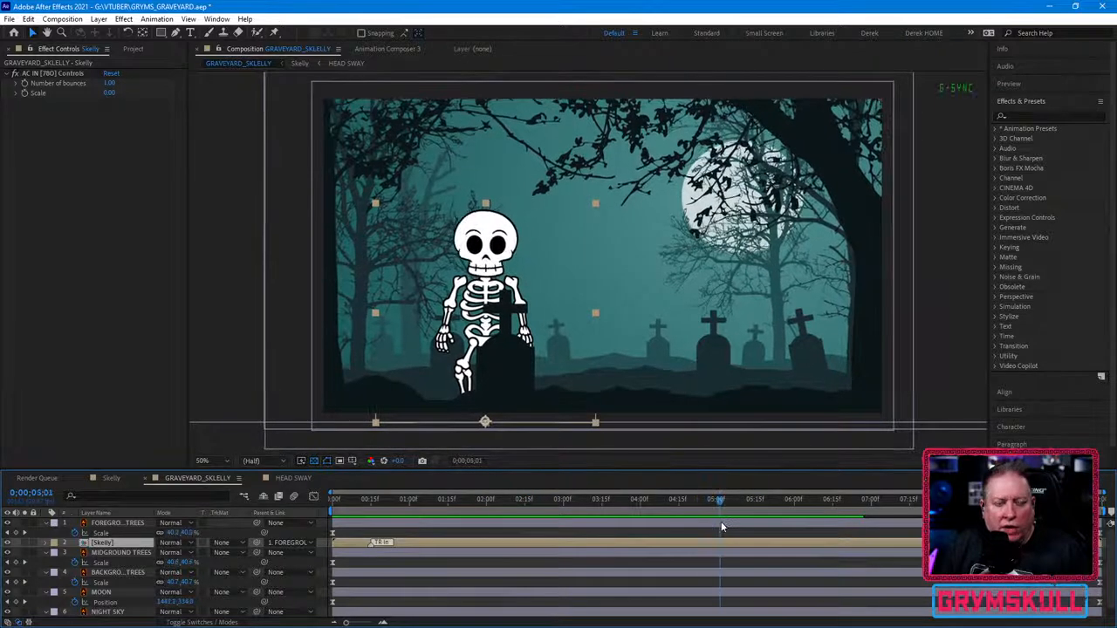
pyautogui.press('space')
pyautogui.press('space')
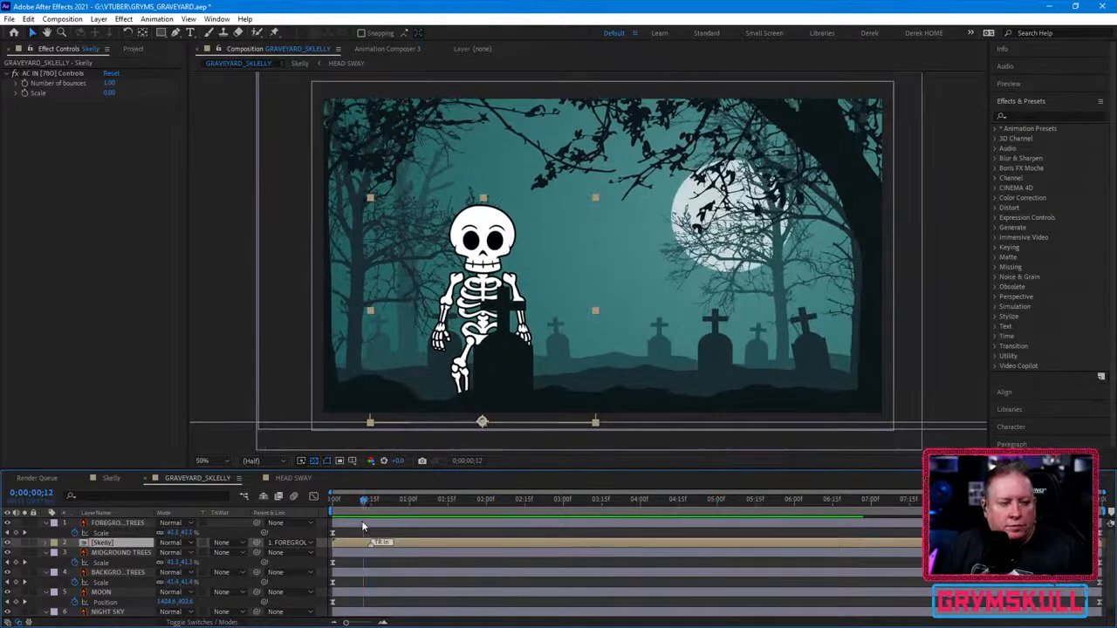
pyautogui.moveTo(365, 503); pyautogui.dragTo(401, 504)
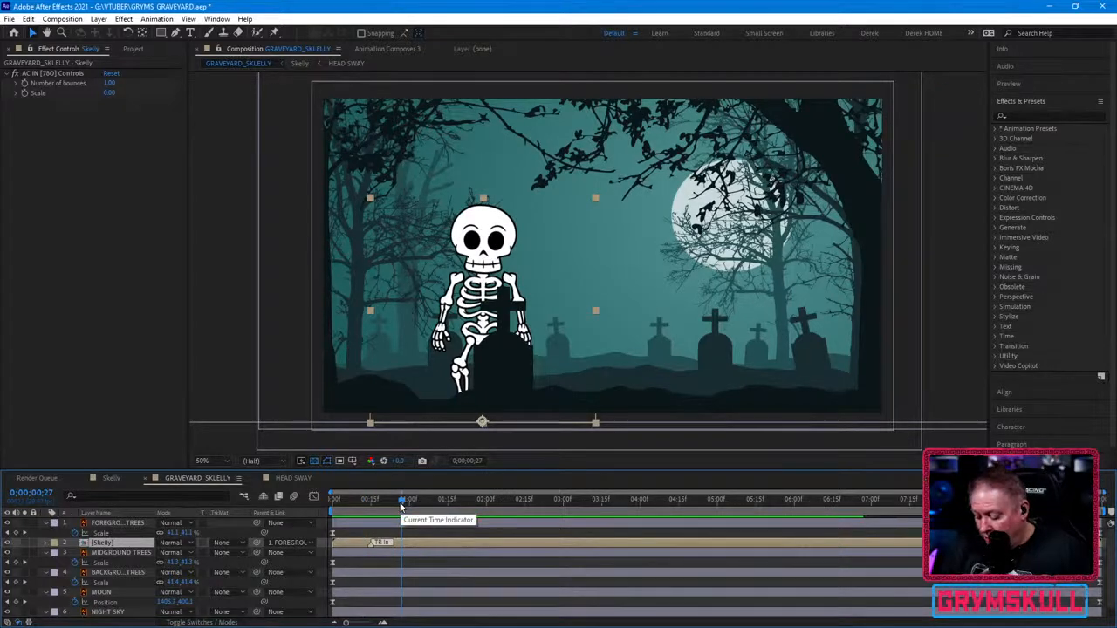
# Step: Deselect all layers and preview the graveyard composition from its first frame
pyautogui.hotkey('ctrl', 'shift', 'a')
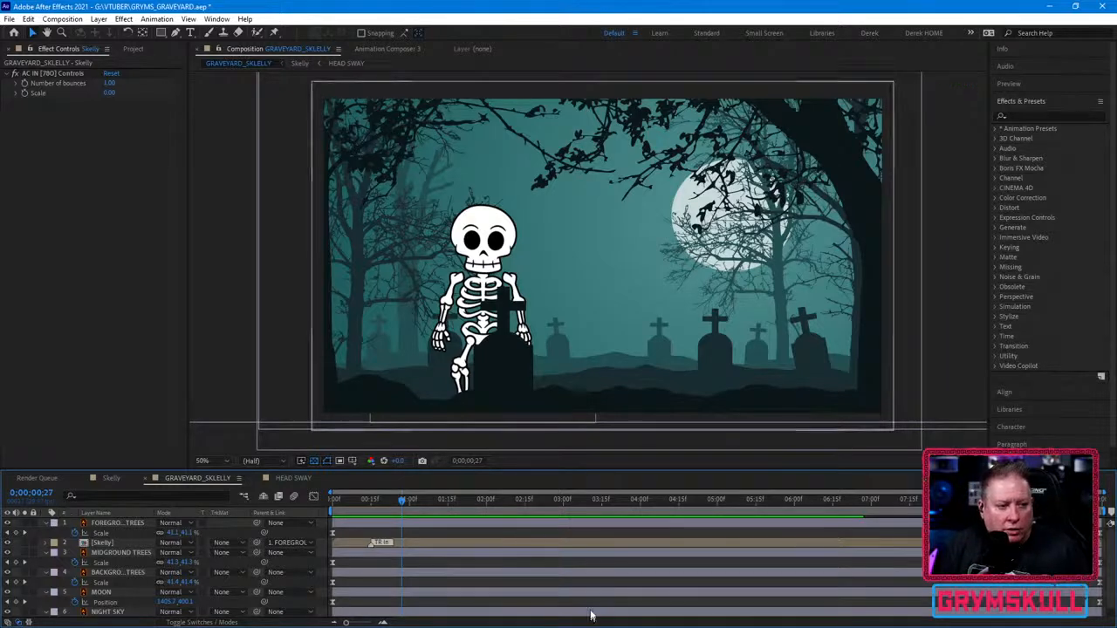
pyautogui.press('Home')
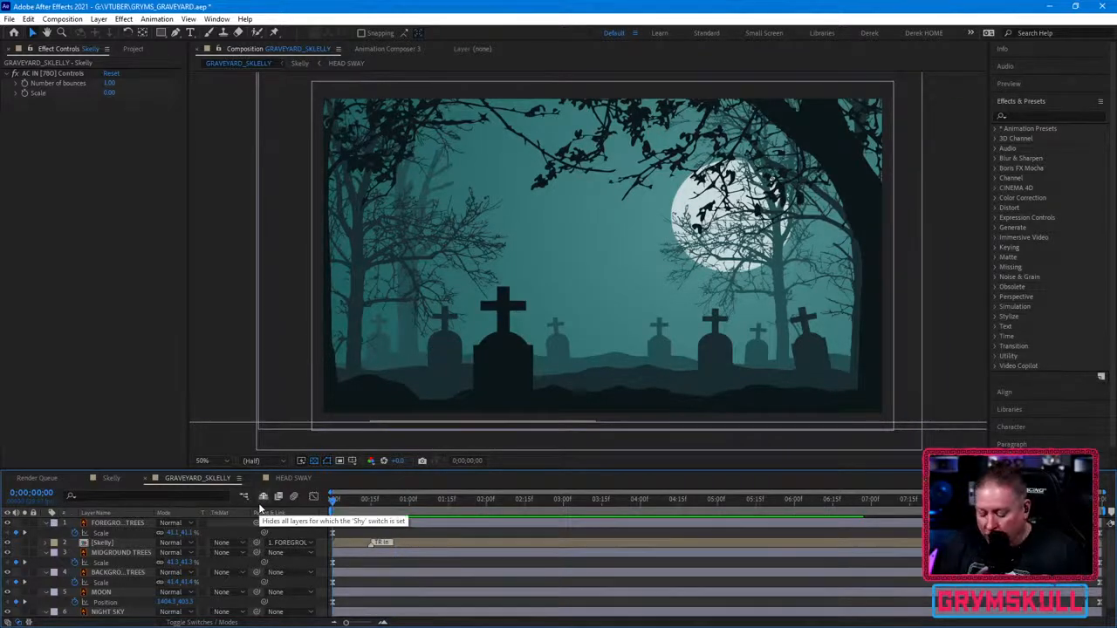
pyautogui.press('space')
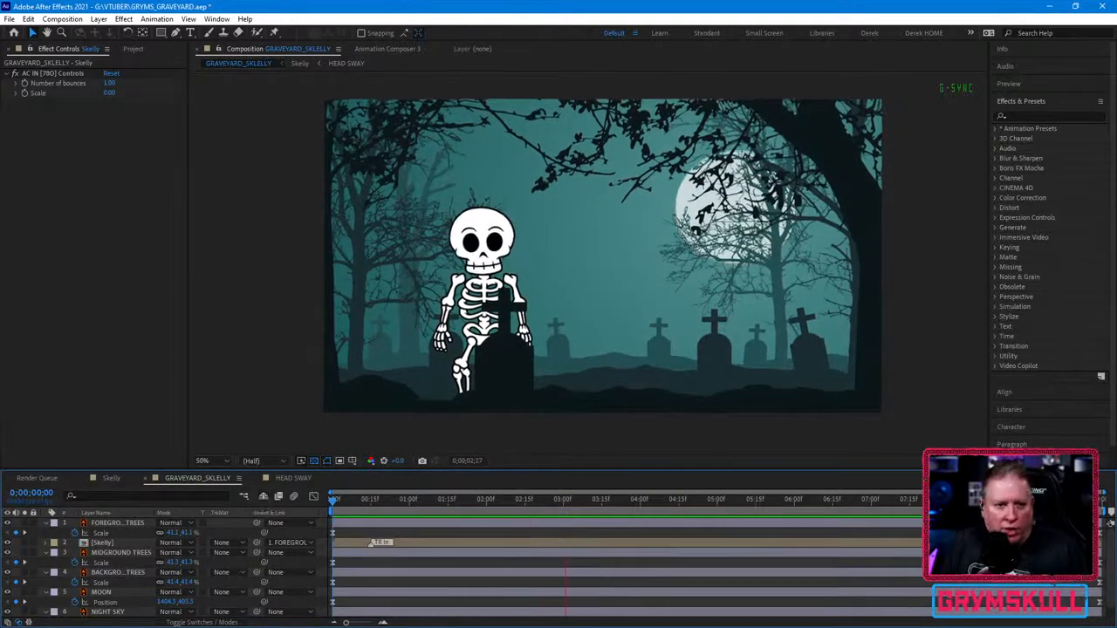
pyautogui.press('space')
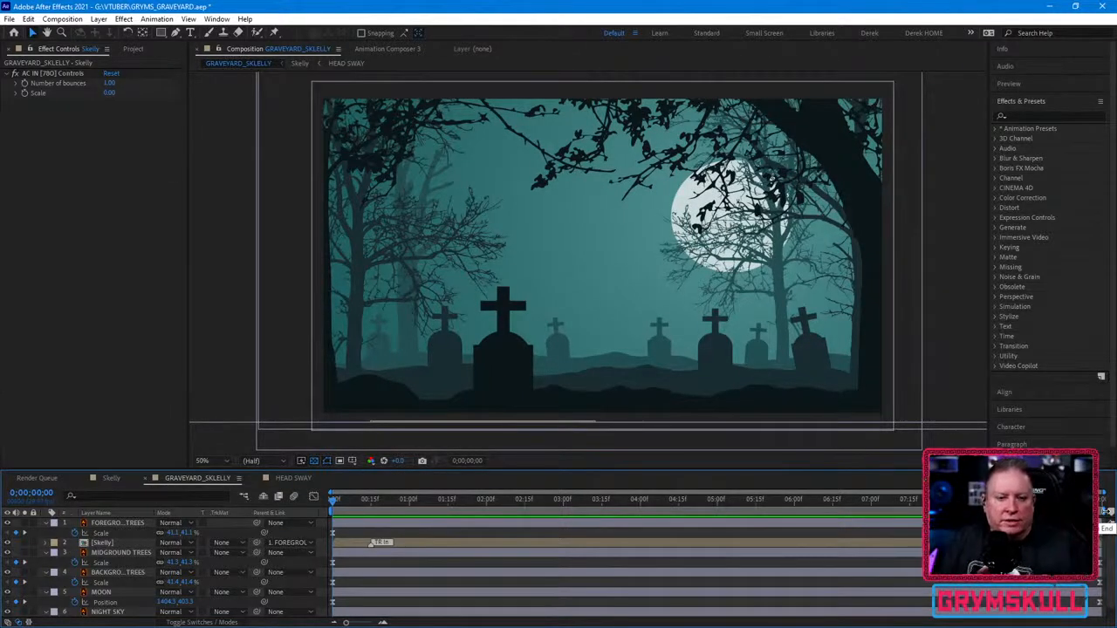
# Step: Shorten the work area to end at about 2 seconds and preview that range
pyautogui.moveTo(1105, 511)
pyautogui.mouseDown()
pyautogui.moveTo(916, 563)
pyautogui.moveTo(695, 533)
pyautogui.moveTo(467, 583)
pyautogui.moveTo(461, 541)
pyautogui.moveTo(485, 541)
pyautogui.moveTo(468, 534)
pyautogui.moveTo(541, 512)
pyautogui.moveTo(595, 513)
pyautogui.moveTo(551, 512)
pyautogui.mouseUp()
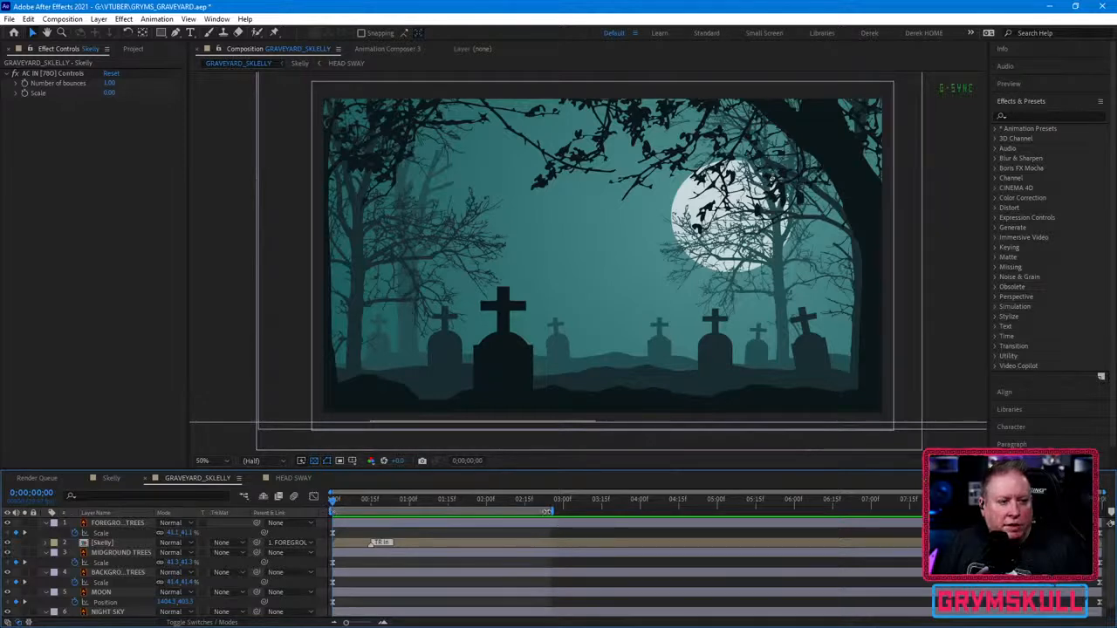
pyautogui.moveTo(552, 512); pyautogui.dragTo(494, 513)
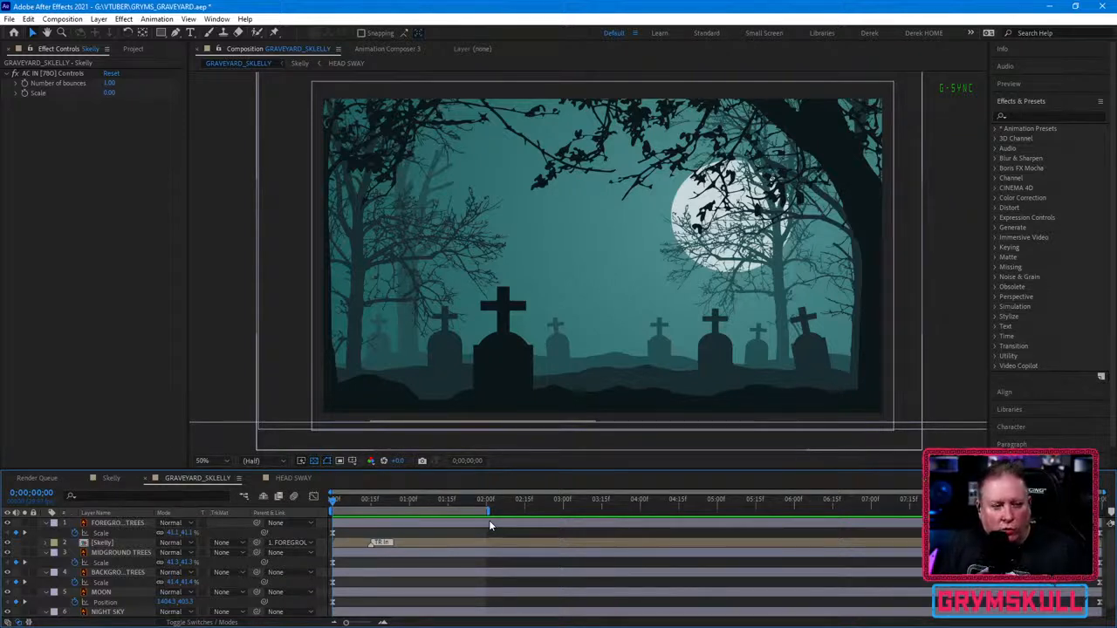
pyautogui.press('space')
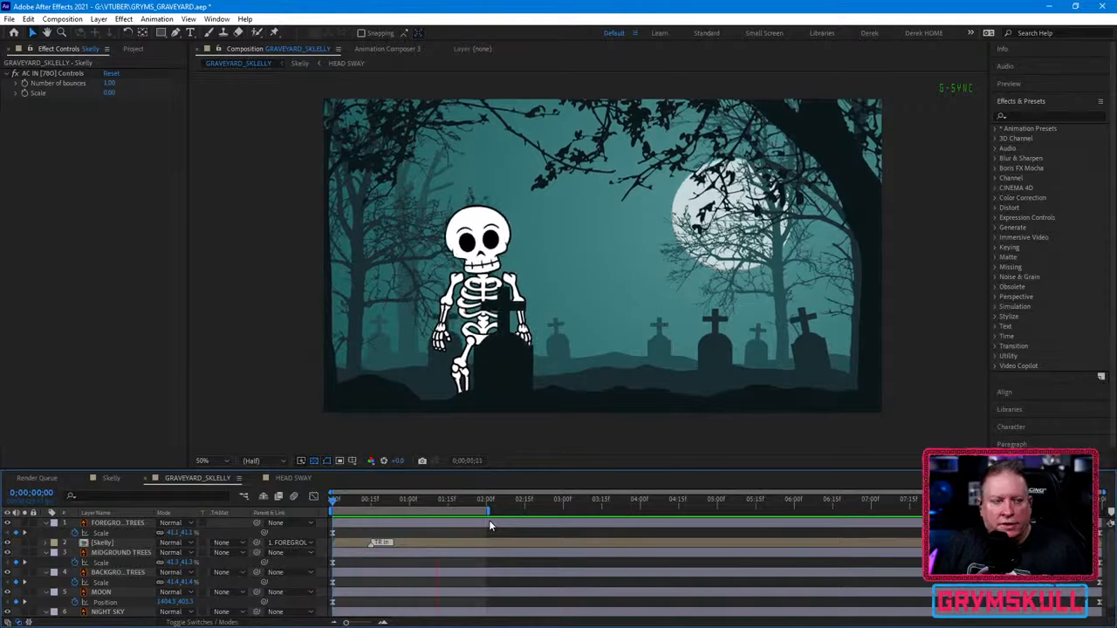
pyautogui.press('space')
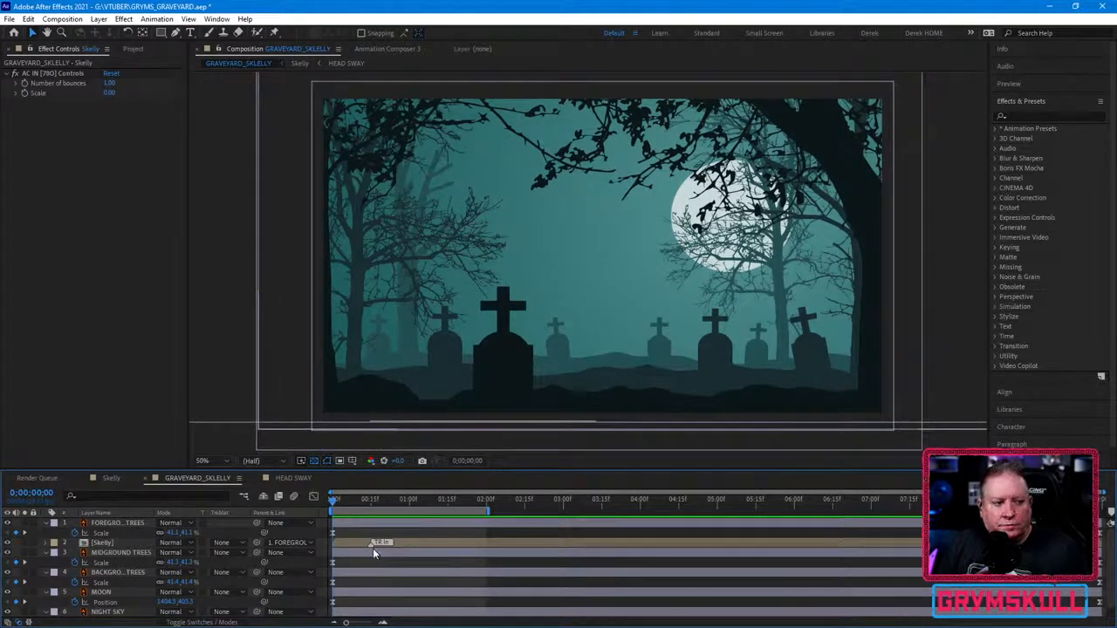
# Step: Slow Skelly's pop-up by moving its TR In marker to about 1 second, and preview the result
pyautogui.click(403, 543)
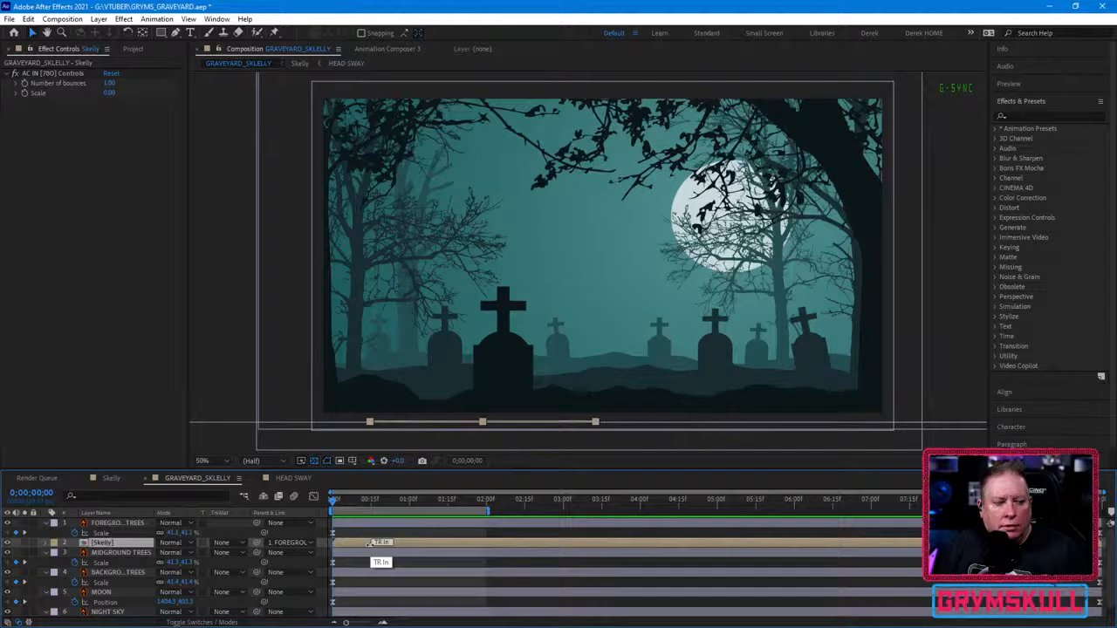
pyautogui.moveTo(368, 542); pyautogui.dragTo(405, 542)
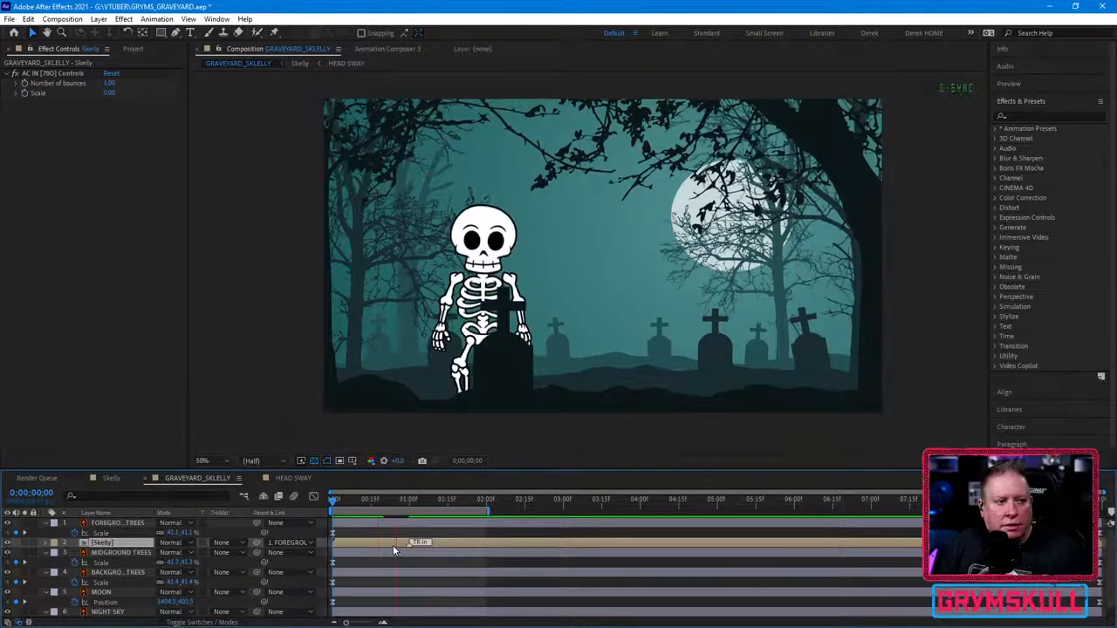
pyautogui.press('space')
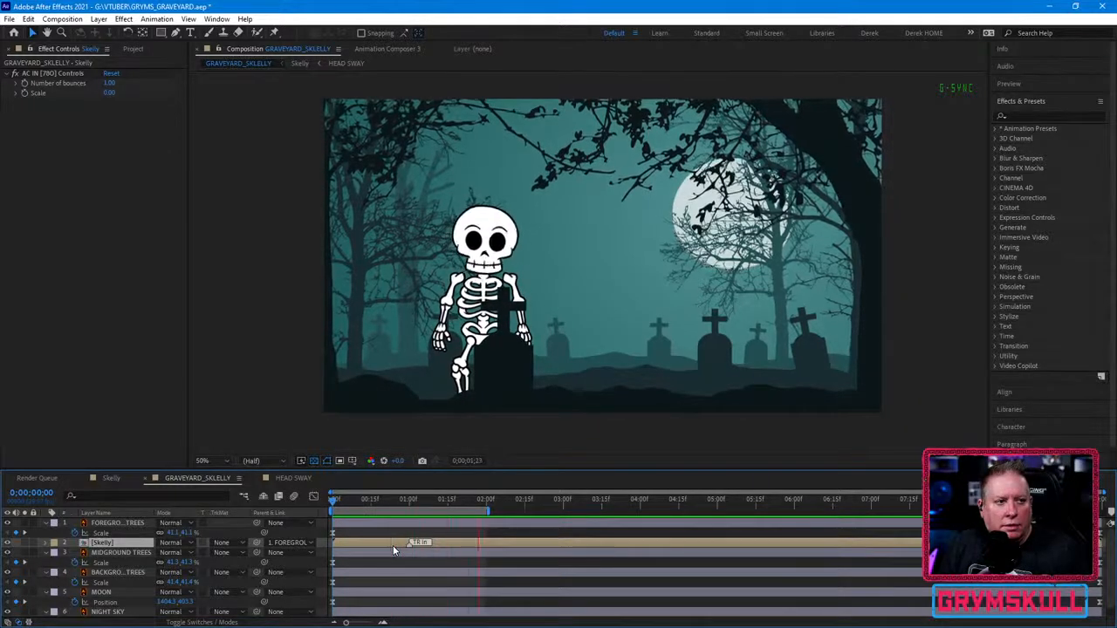
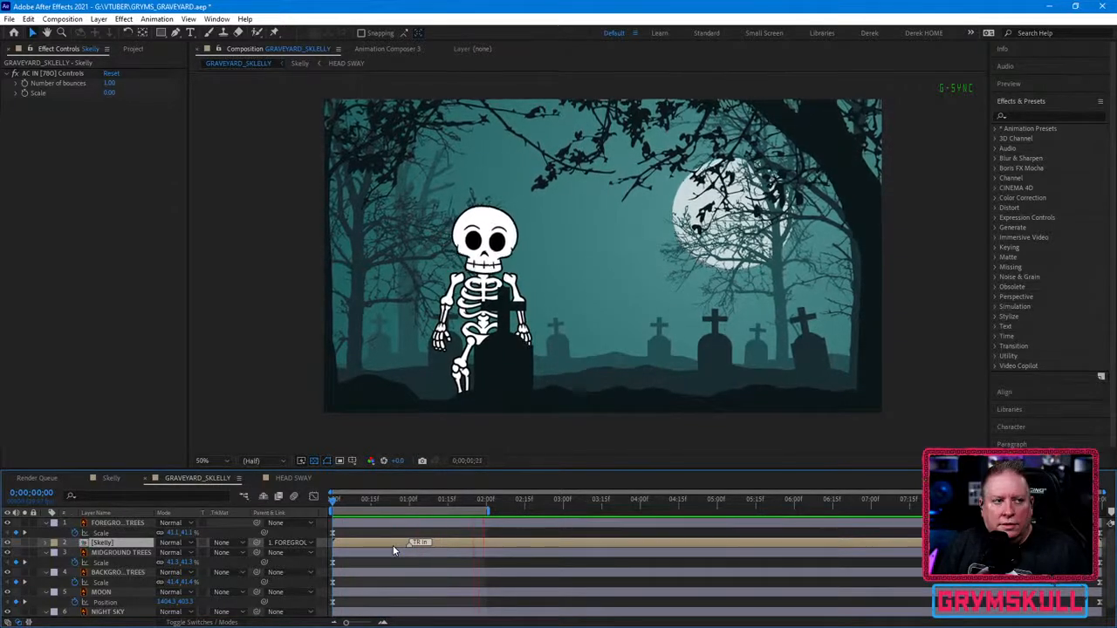
pyautogui.press('space')
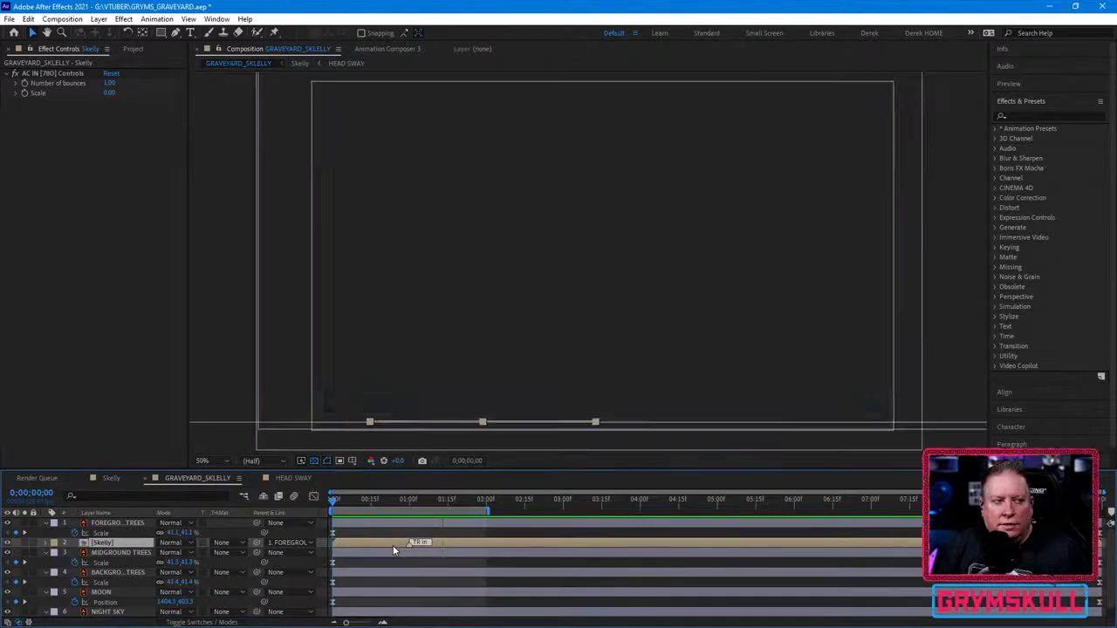
# Step: Move the playhead to 0;00;00;21, open the Skelly precomposition and examine the skeleton's ribs, pelvis and arms up close
pyautogui.moveTo(341, 504); pyautogui.dragTo(385, 501)
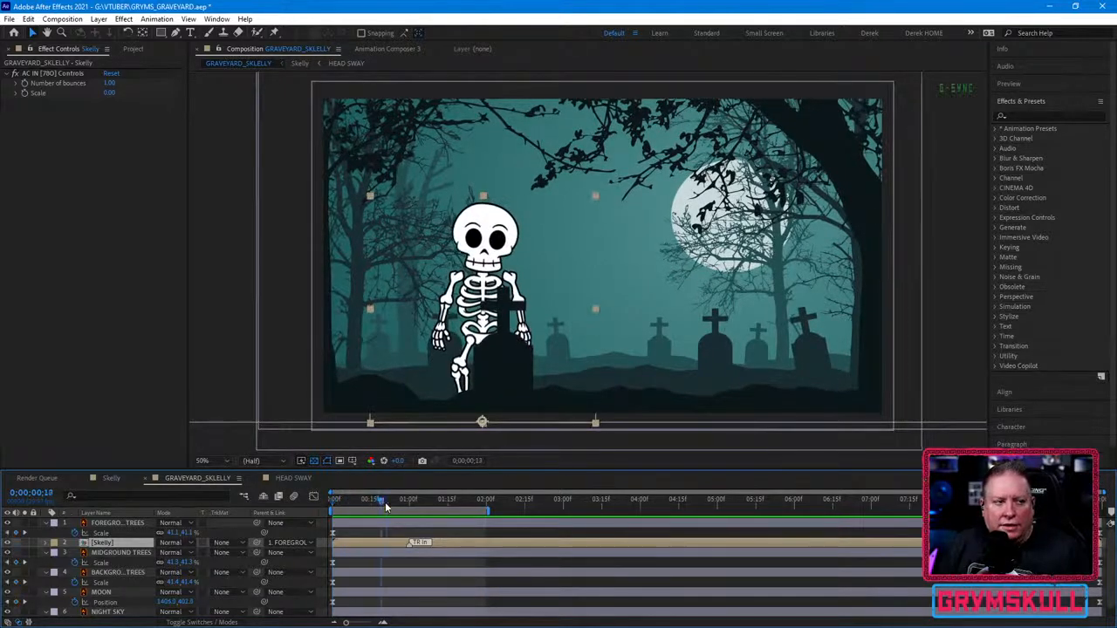
pyautogui.doubleClick(100, 543)
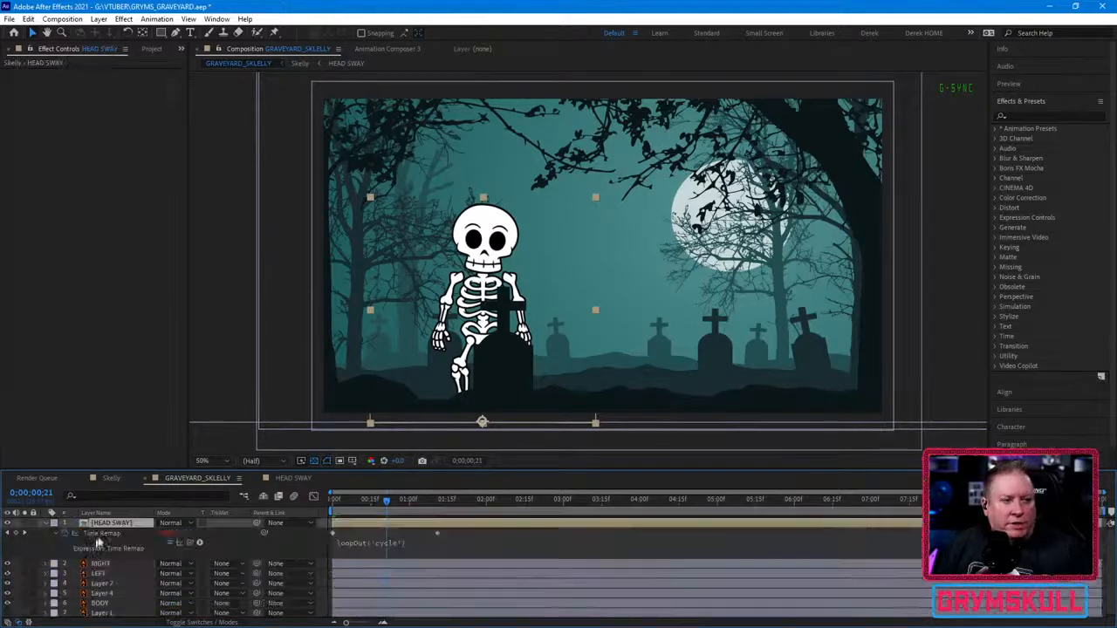
pyautogui.scroll(-1, 586, 350)
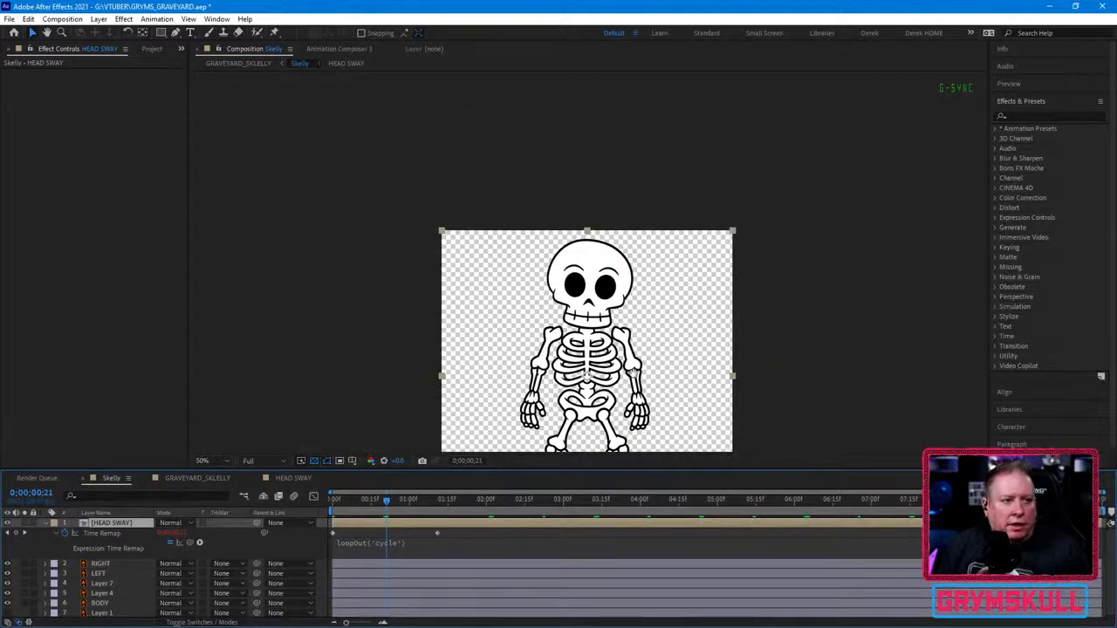
pyautogui.moveTo(632, 375); pyautogui.dragTo(659, 273)
pyautogui.scroll(1, 659, 273)
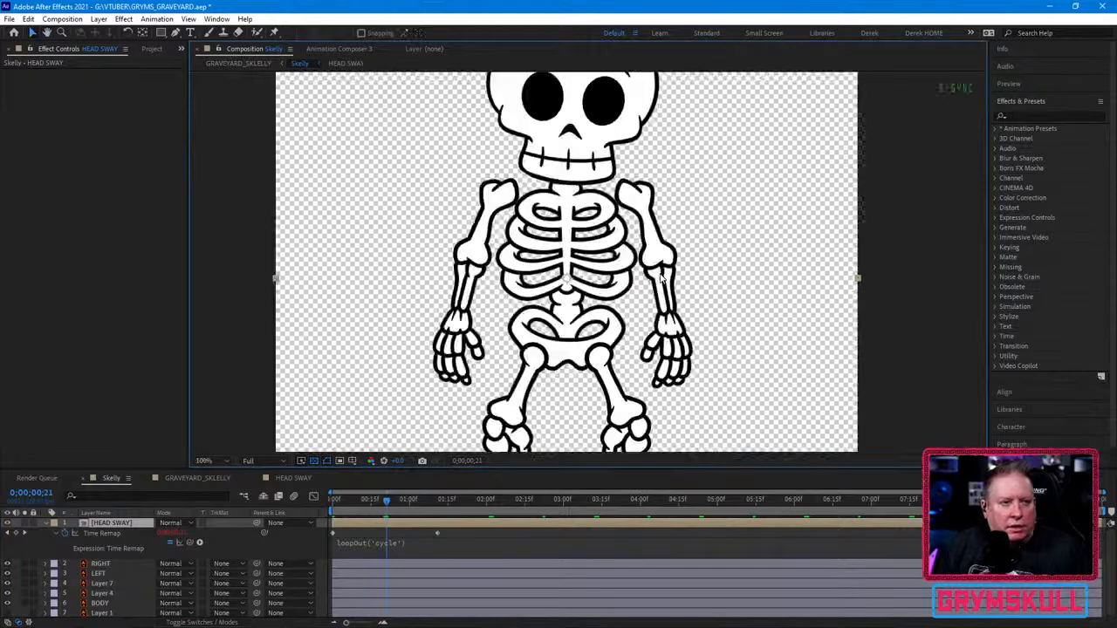
pyautogui.scroll(1, 476, 297)
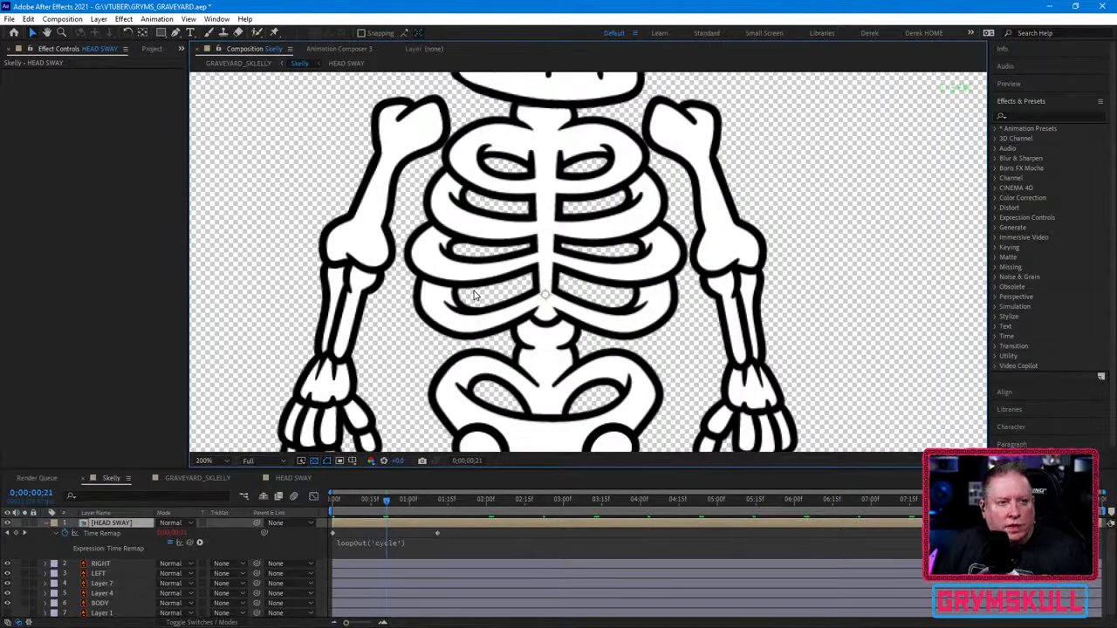
pyautogui.scroll(-1, 476, 297)
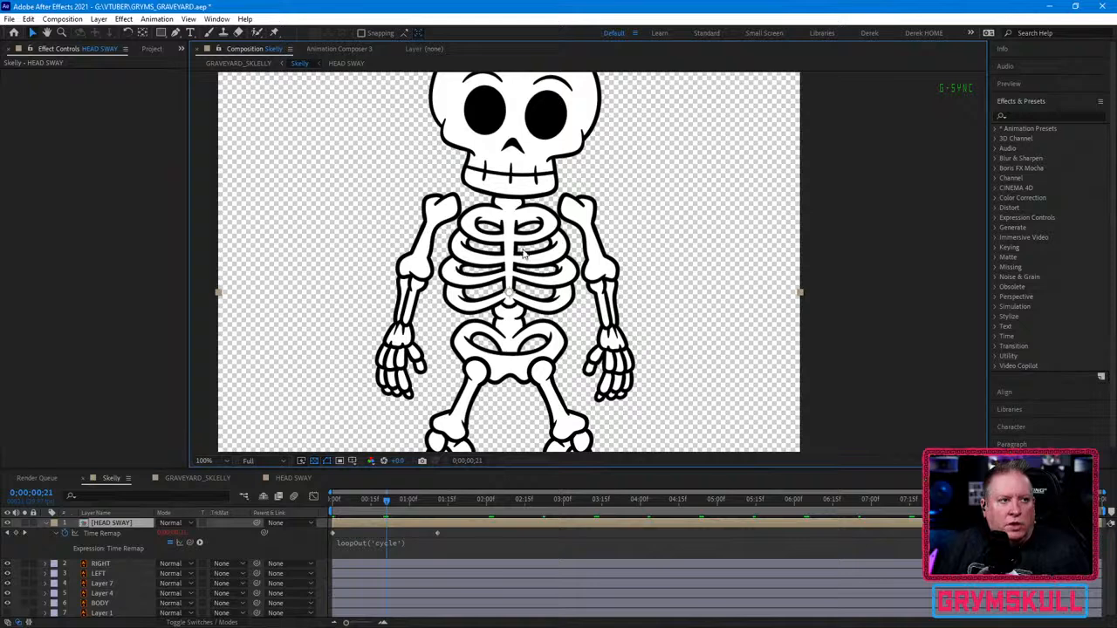
# Step: Move the playhead to the first frame of the Skelly composition and check the skull's tilt against the body
pyautogui.click(120, 564)
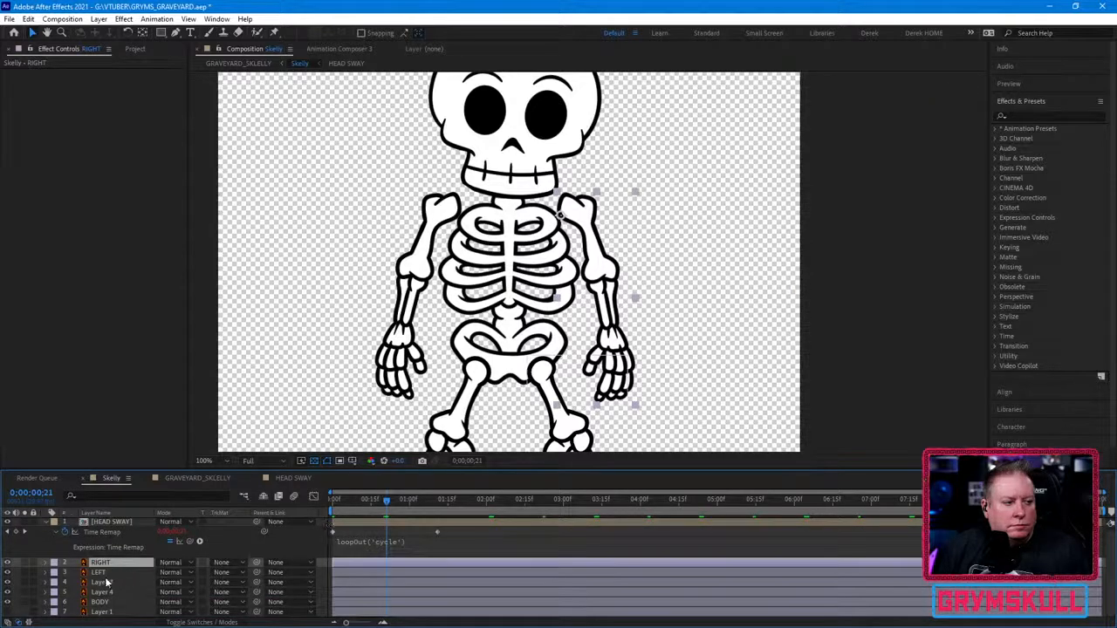
pyautogui.moveTo(389, 500); pyautogui.dragTo(332, 507)
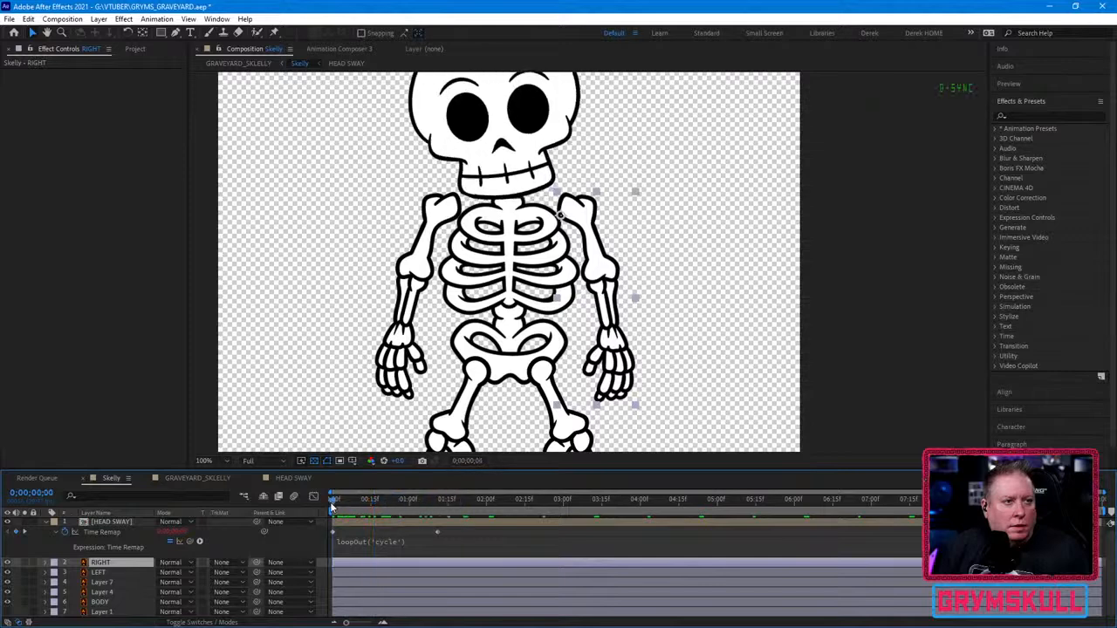
pyautogui.click(486, 371)
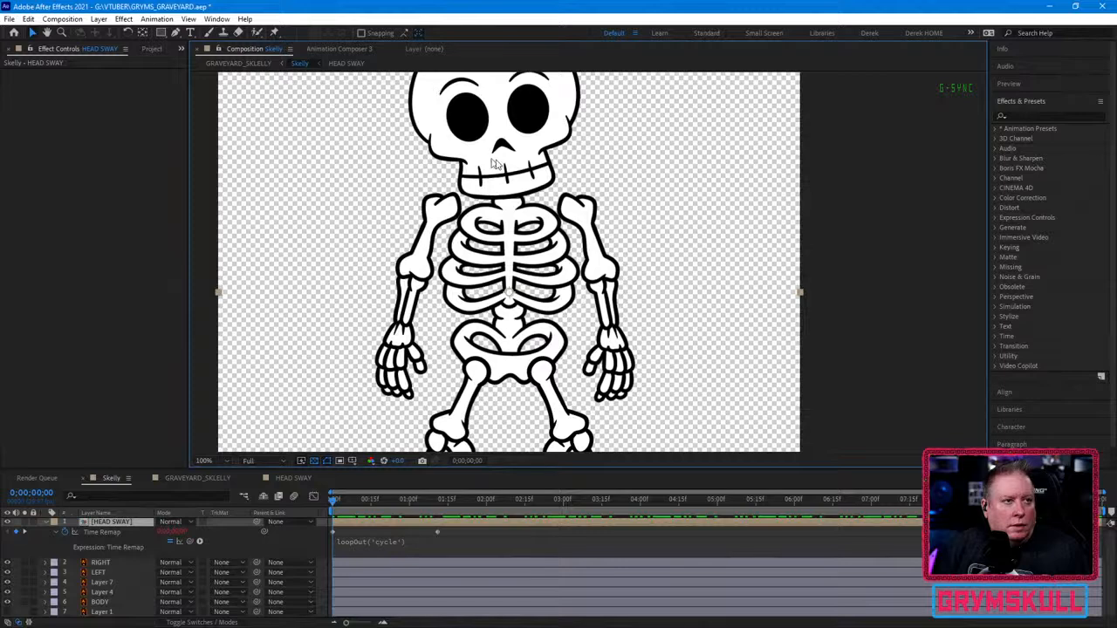
pyautogui.scroll(2, 542, 263)
pyautogui.scroll(-2, 542, 263)
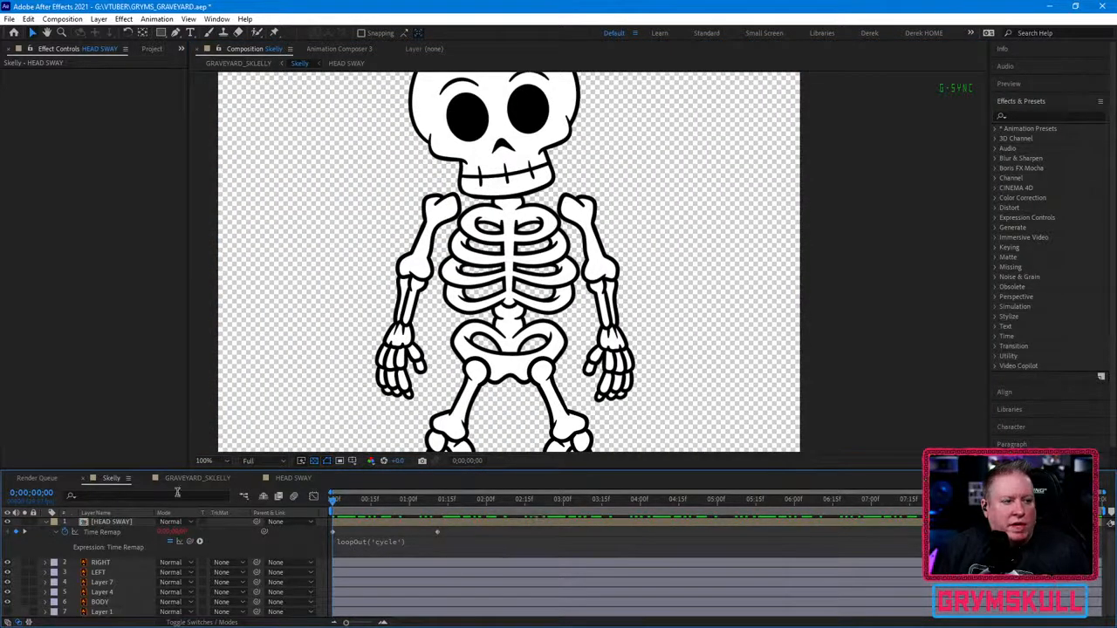
# Step: Move the HEAD SWAY layer's anchor point up to the base of the skull and scrub to 0;00;02;16 to check the sway
pyautogui.click(122, 523)
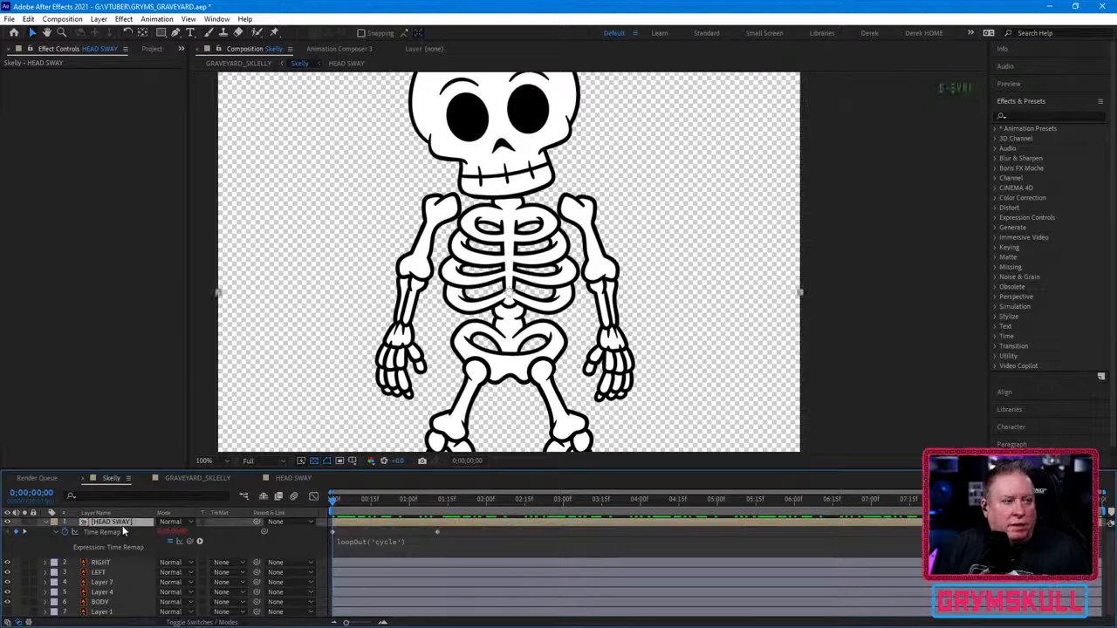
pyautogui.press('space')
pyautogui.moveTo(502, 267); pyautogui.dragTo(510, 313)
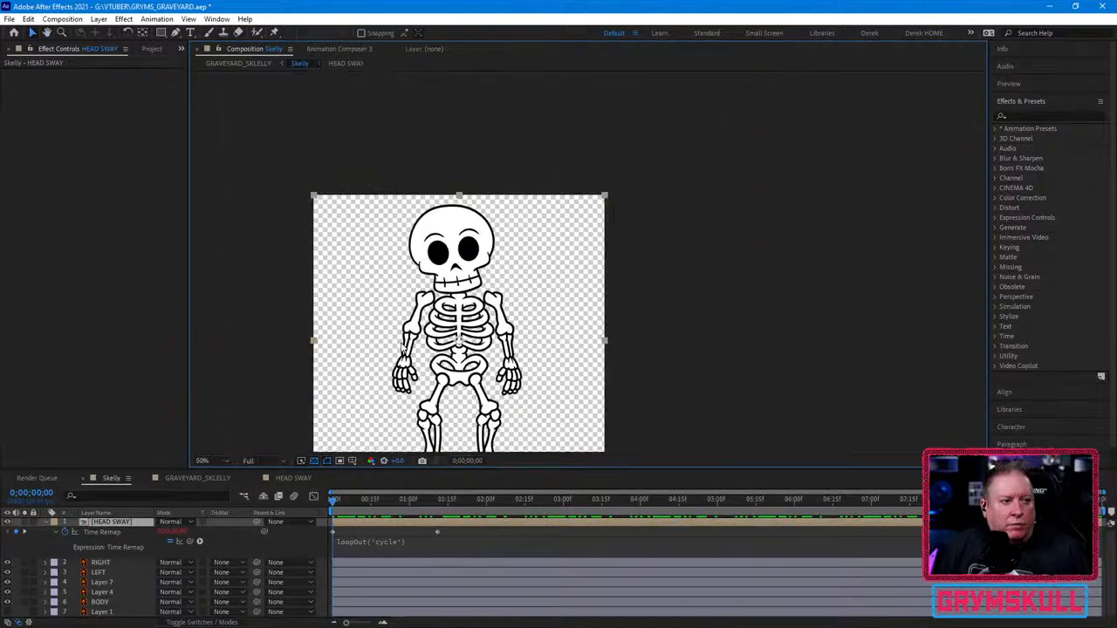
pyautogui.scroll(-2, 401, 318)
pyautogui.press('space')
pyautogui.moveTo(527, 340); pyautogui.dragTo(564, 272)
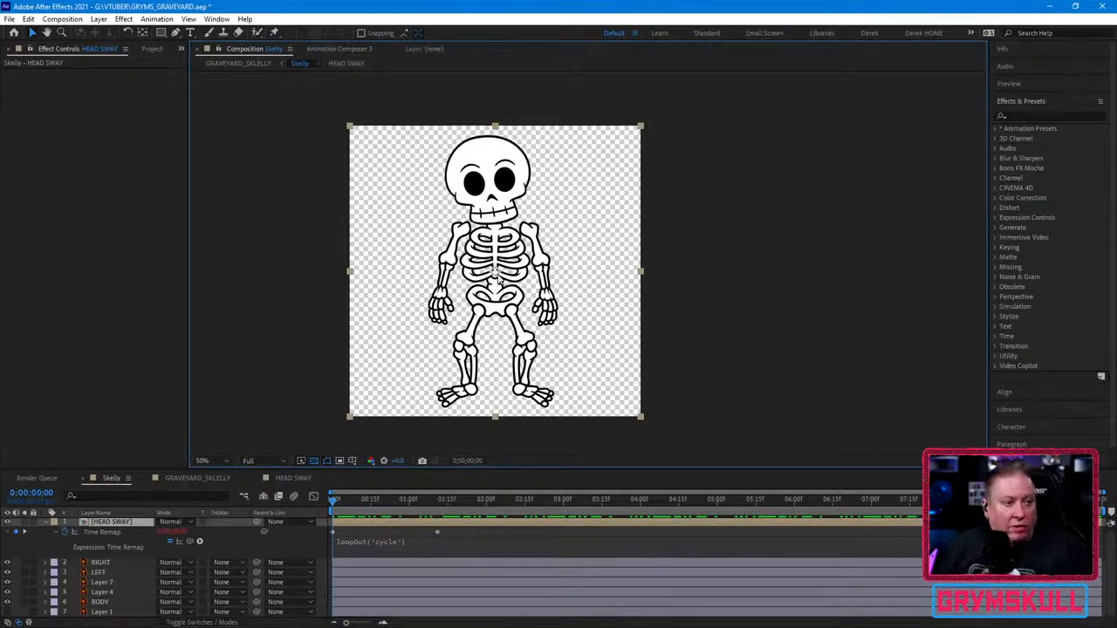
pyautogui.press('y')
pyautogui.moveTo(495, 271); pyautogui.dragTo(496, 228)
pyautogui.press('v')
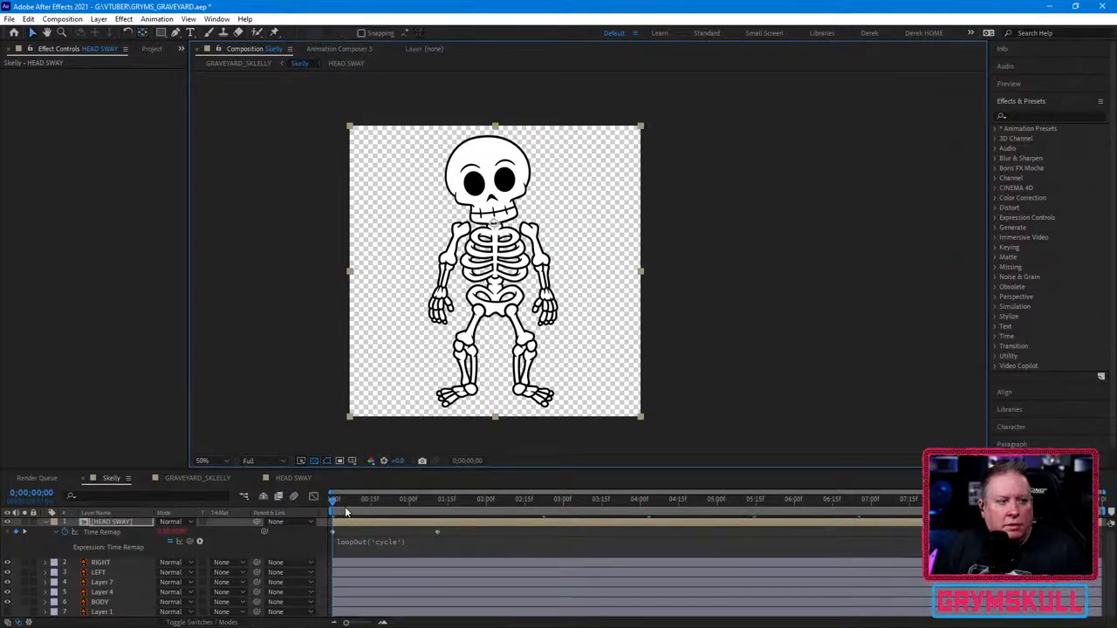
pyautogui.moveTo(343, 510); pyautogui.dragTo(527, 528)
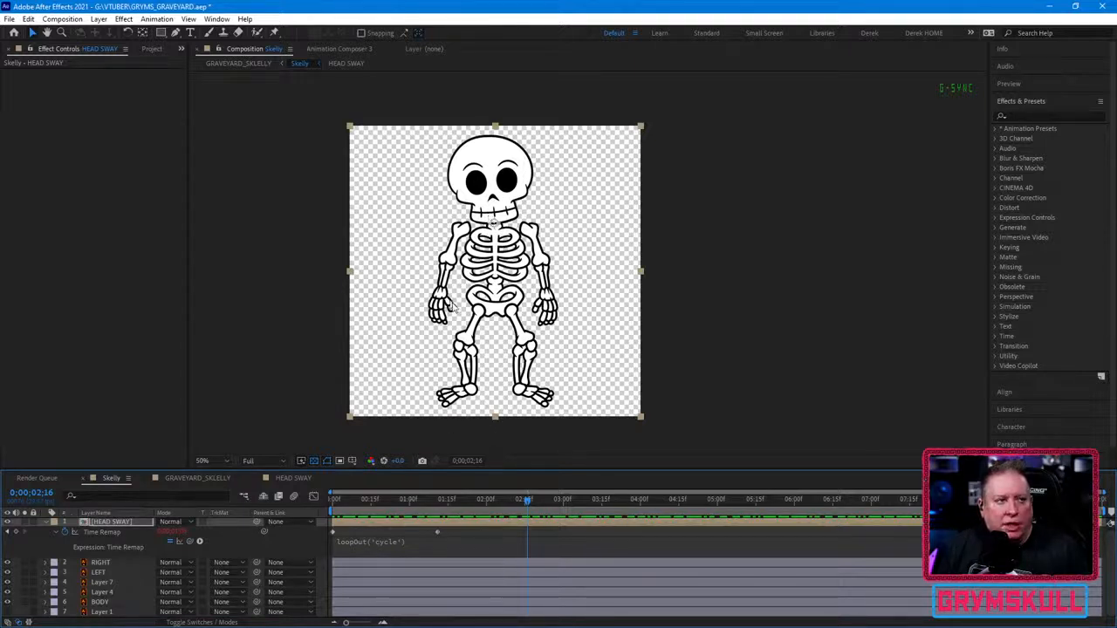
# Step: Select the RIGHT arm layer and rotate it slightly outward from the body to about -2.9°
pyautogui.click(105, 564)
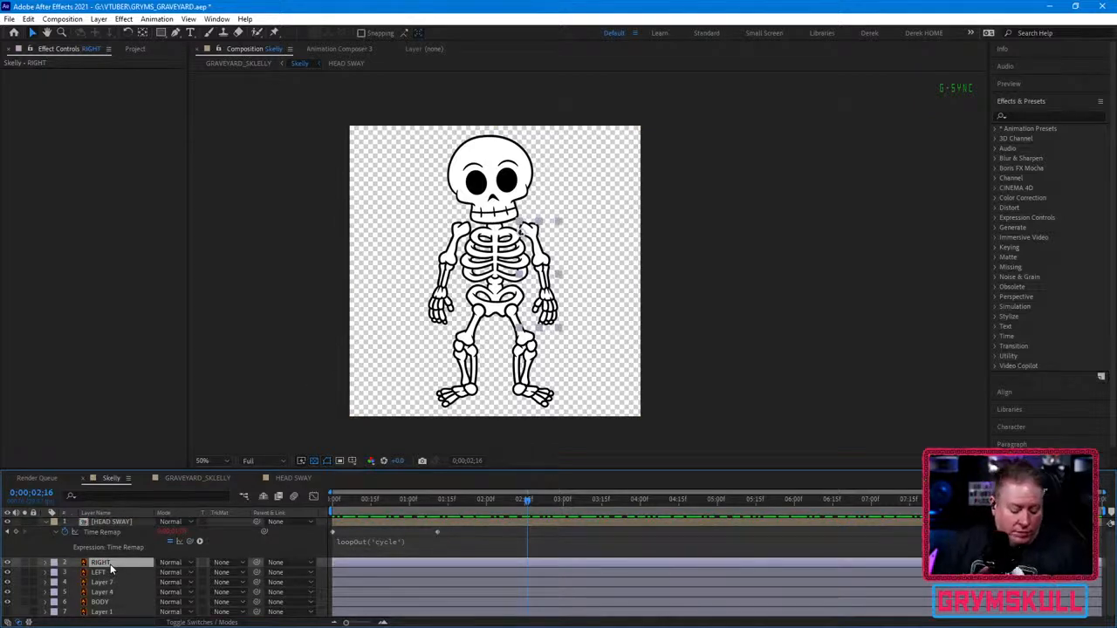
pyautogui.hotkey('ctrl', 'shift', 'c')
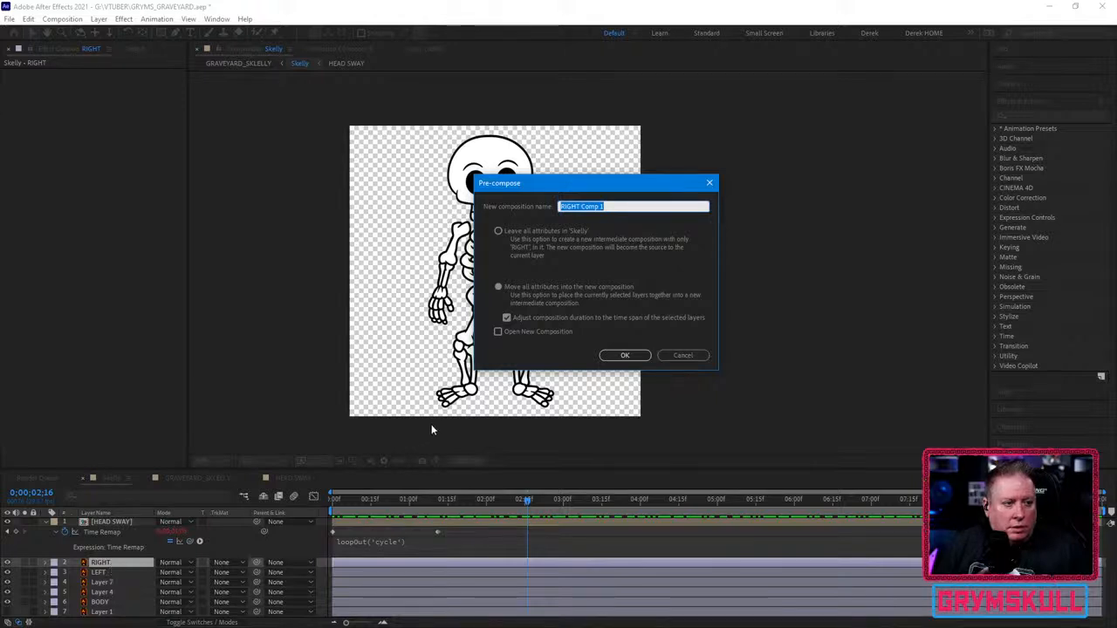
pyautogui.click(683, 356)
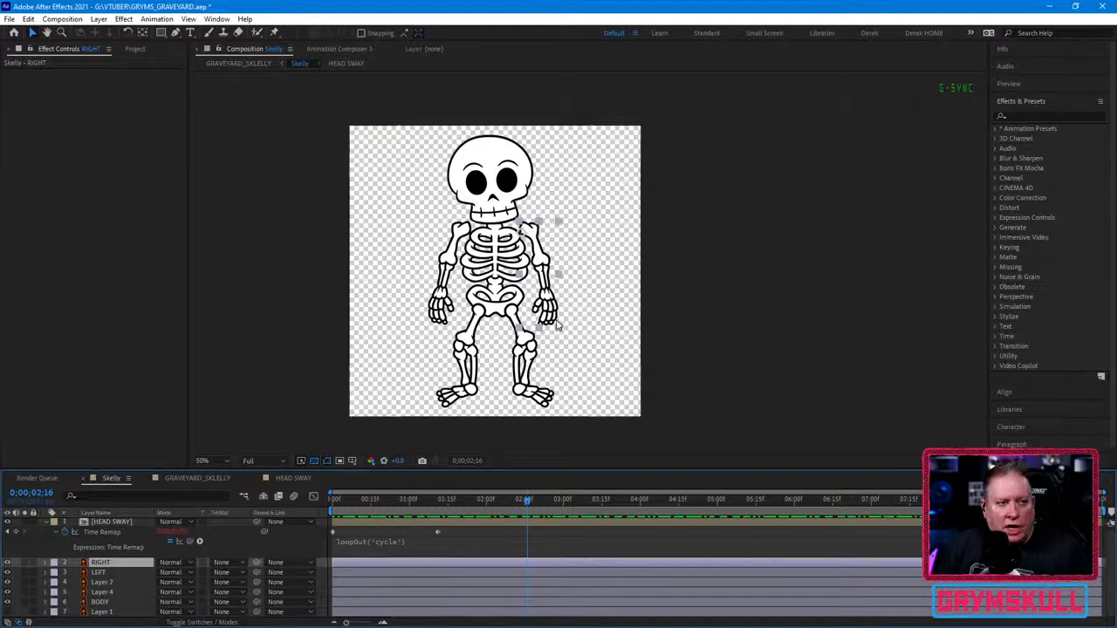
pyautogui.scroll(6, 543, 288)
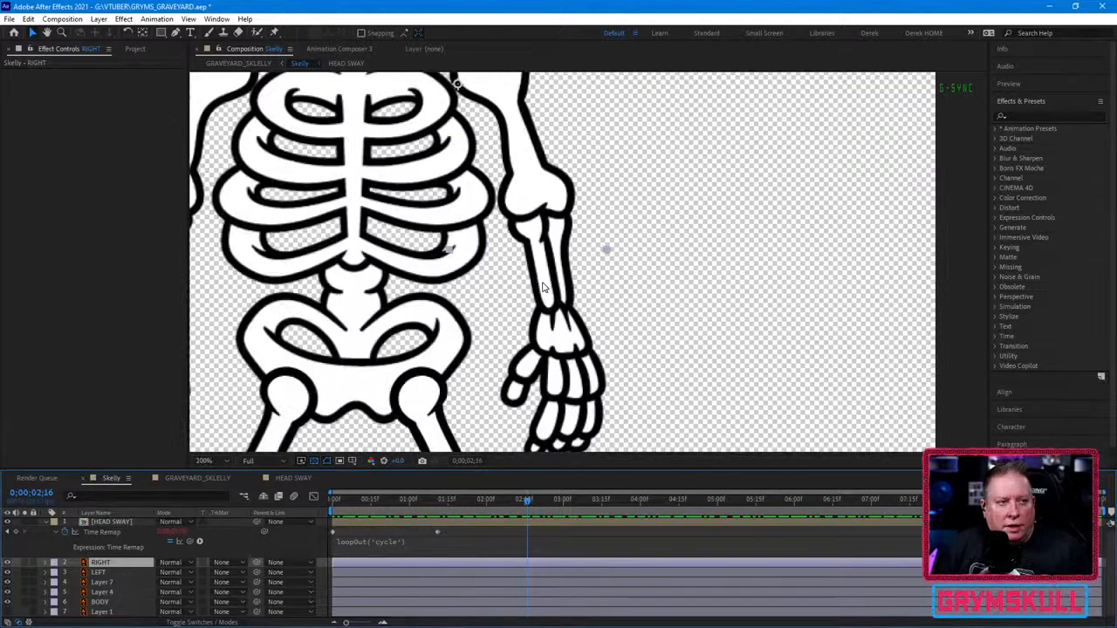
pyautogui.scroll(-2, 543, 288)
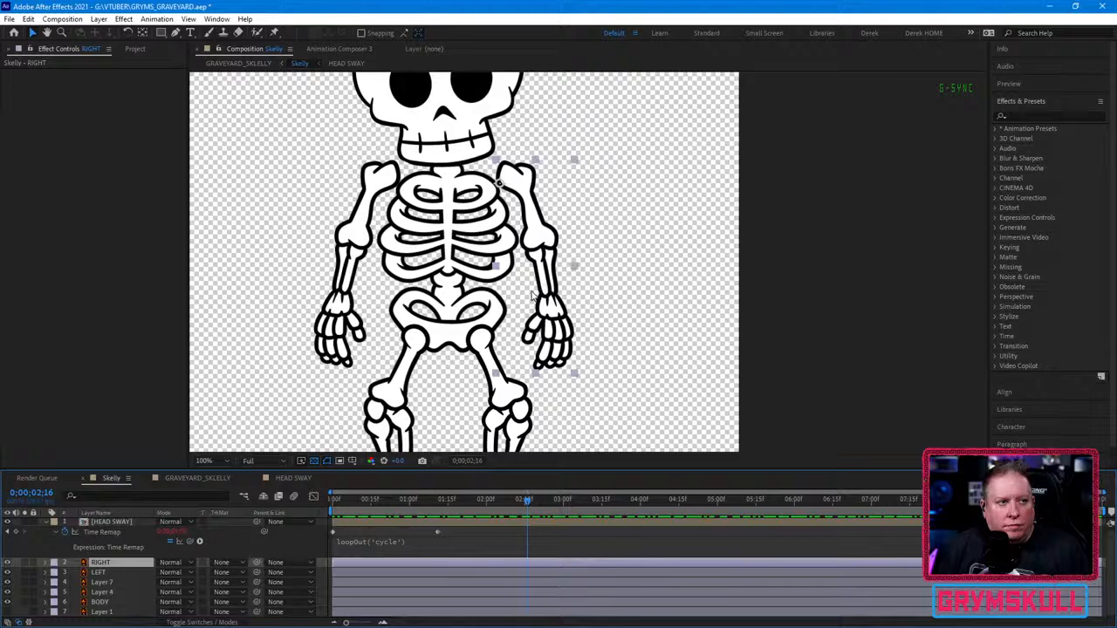
pyautogui.scroll(2, 532, 296)
pyautogui.scroll(-2, 534, 260)
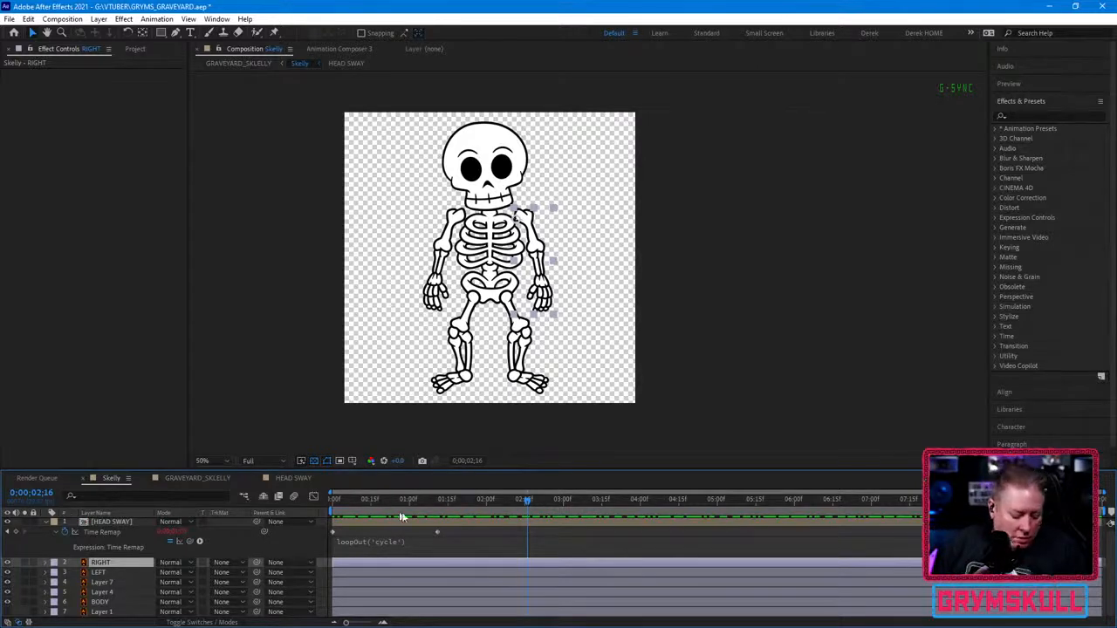
pyautogui.press('w')
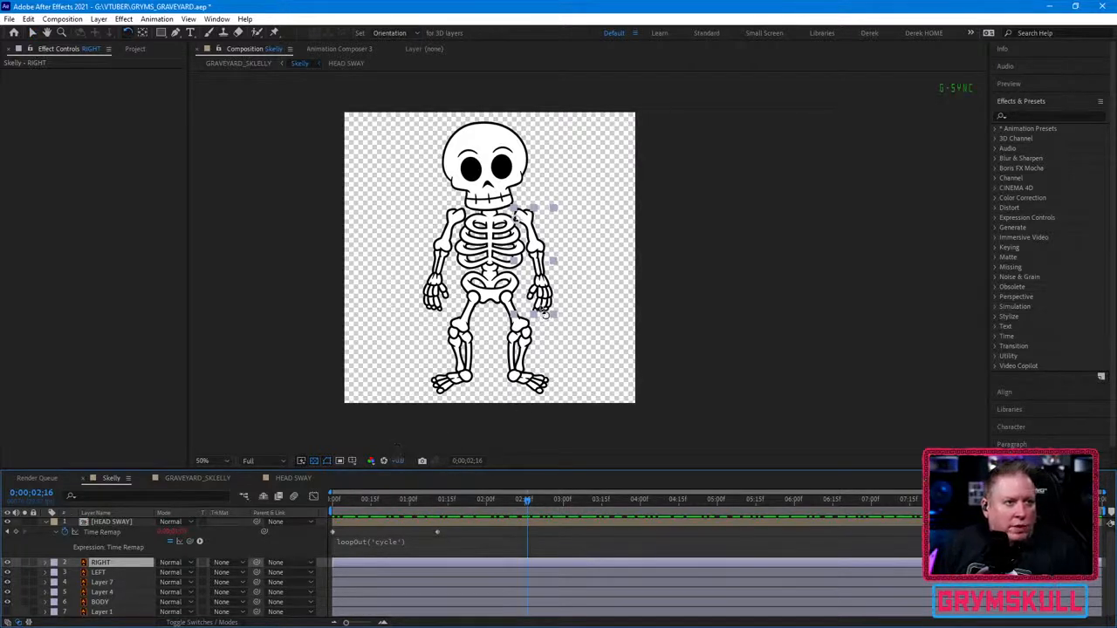
pyautogui.moveTo(542, 316)
pyautogui.mouseDown()
pyautogui.moveTo(570, 302)
pyautogui.moveTo(544, 303)
pyautogui.mouseUp()
pyautogui.press('v')
# Step: Return the playhead to 0;00;00;00 and set a starting Rotation keyframe on the RIGHT layer
pyautogui.moveTo(373, 501); pyautogui.dragTo(282, 500)
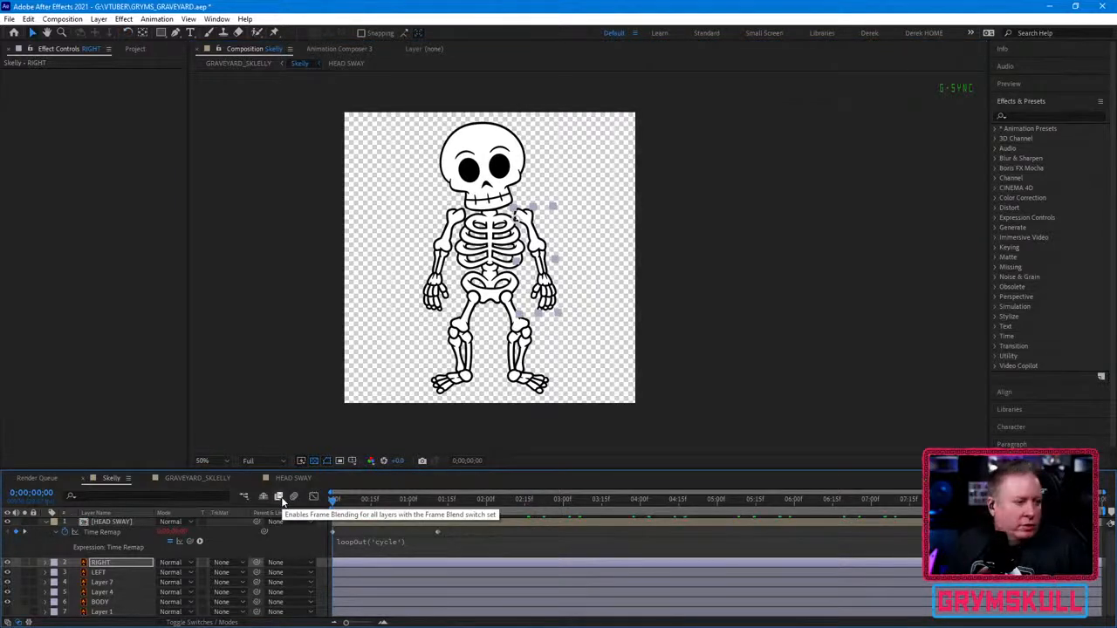
pyautogui.click(47, 565)
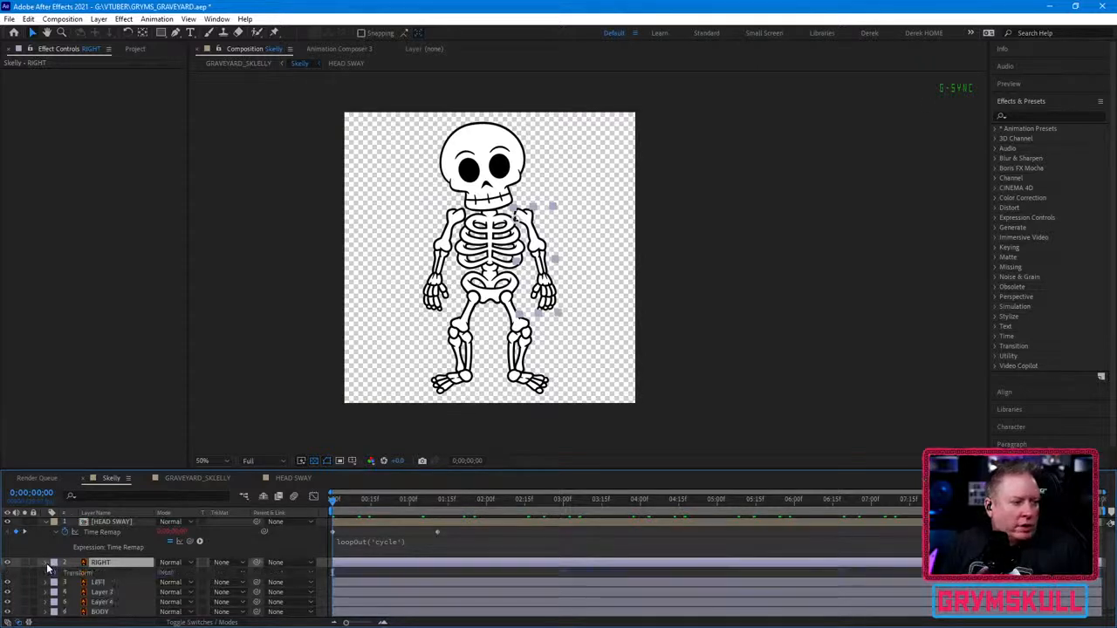
pyautogui.click(47, 564)
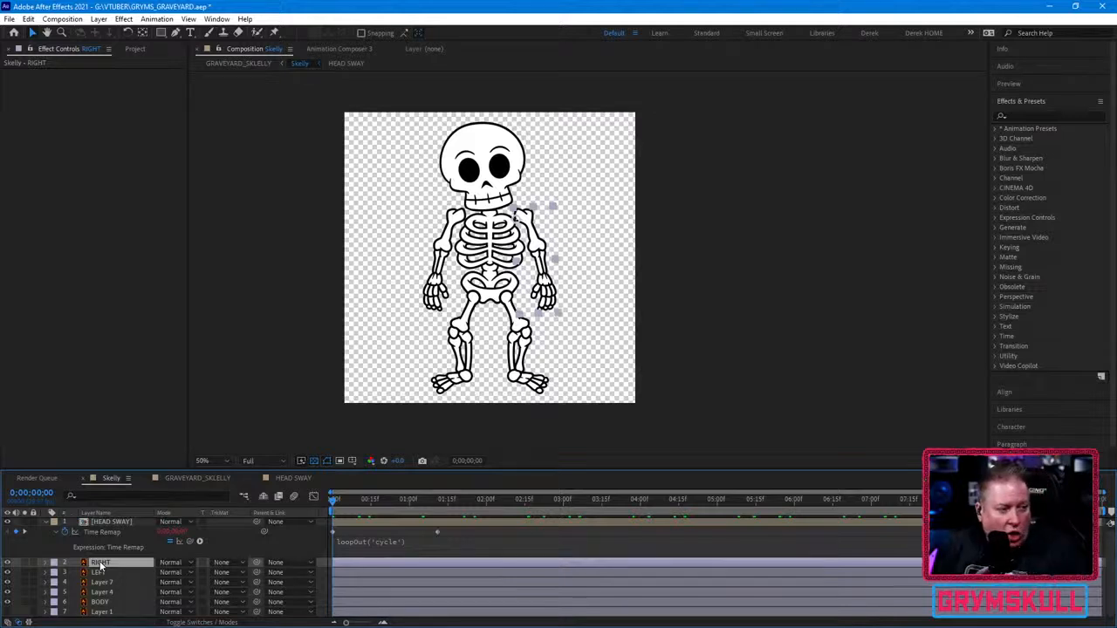
pyautogui.press('r')
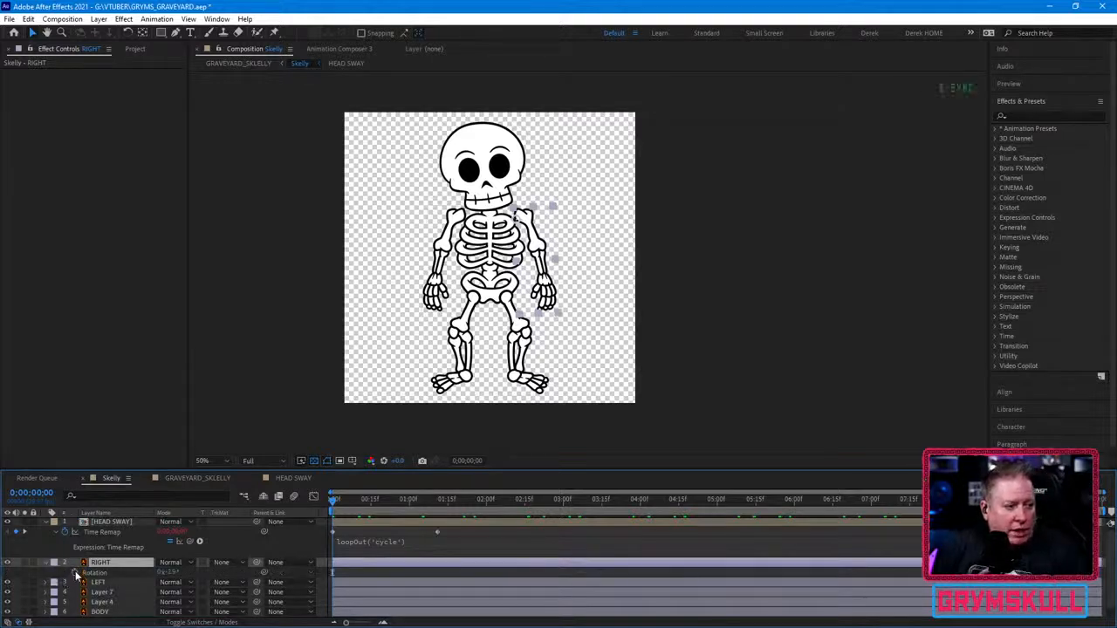
pyautogui.click(75, 573)
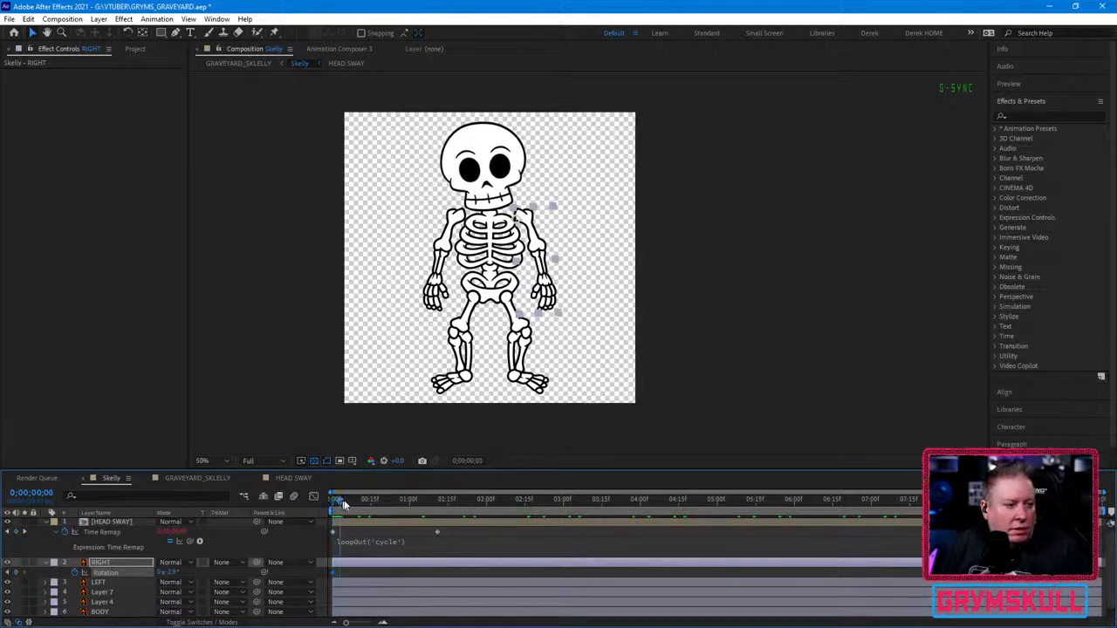
# Step: At 0;00;01;25, rotate the RIGHT arm further outward to about -12.1° to create a second Rotation keyframe
pyautogui.moveTo(343, 504); pyautogui.dragTo(479, 504)
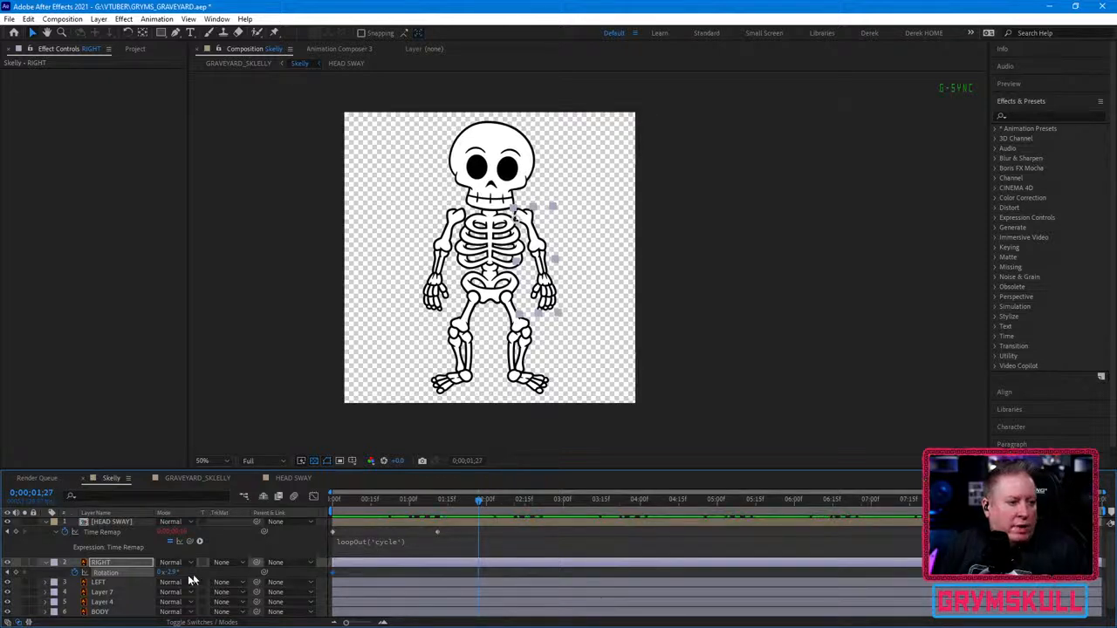
pyautogui.click(474, 505)
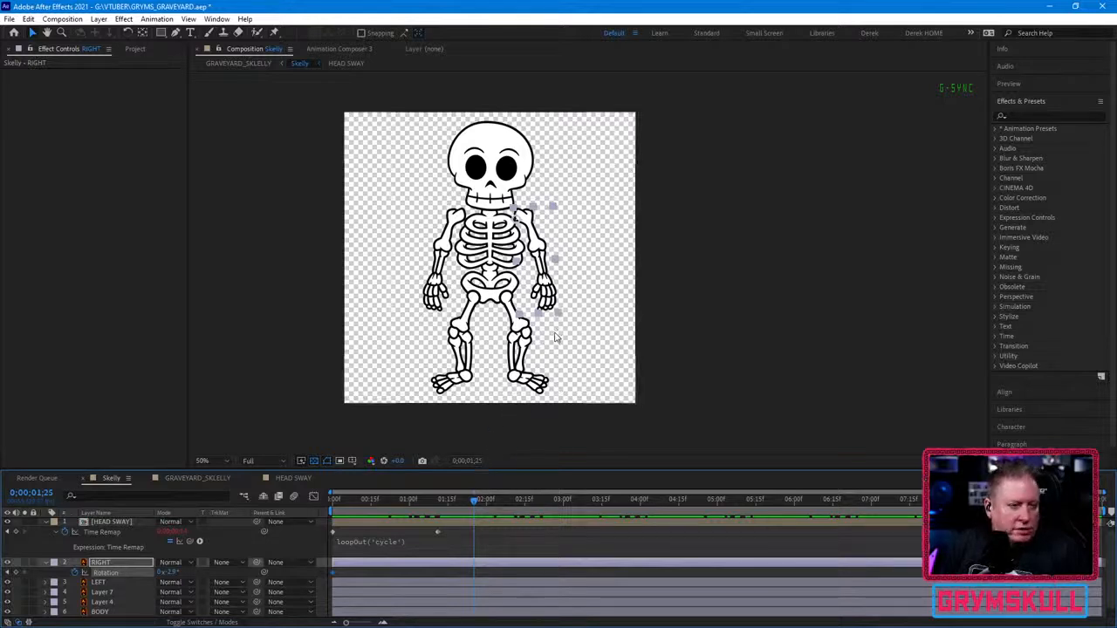
pyautogui.press('w')
pyautogui.moveTo(552, 291); pyautogui.dragTo(561, 301)
pyautogui.press('v')
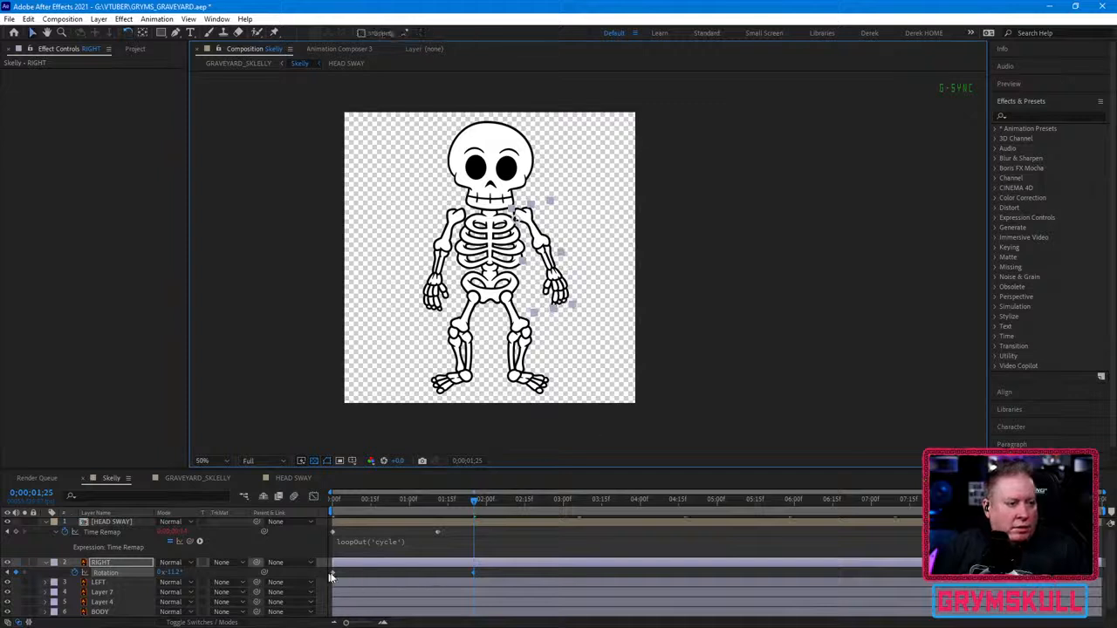
# Step: Copy the RIGHT layer's first Rotation keyframe to 0;00;03;10 and apply Easy Ease to all three Rotation keyframes
pyautogui.click(333, 573)
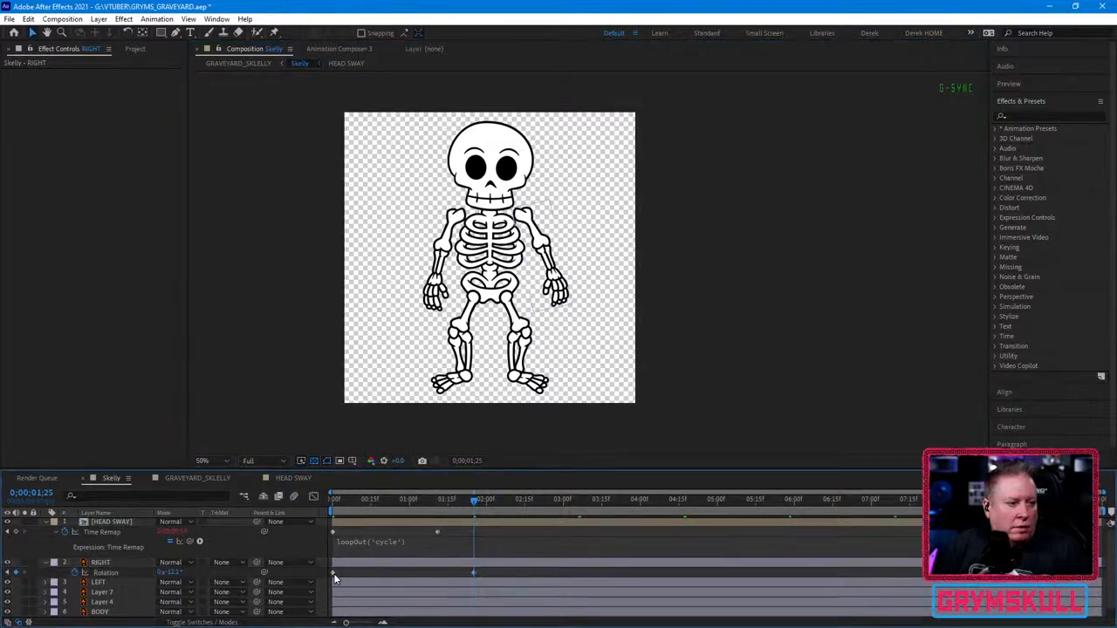
pyautogui.click(333, 573)
pyautogui.press('space')
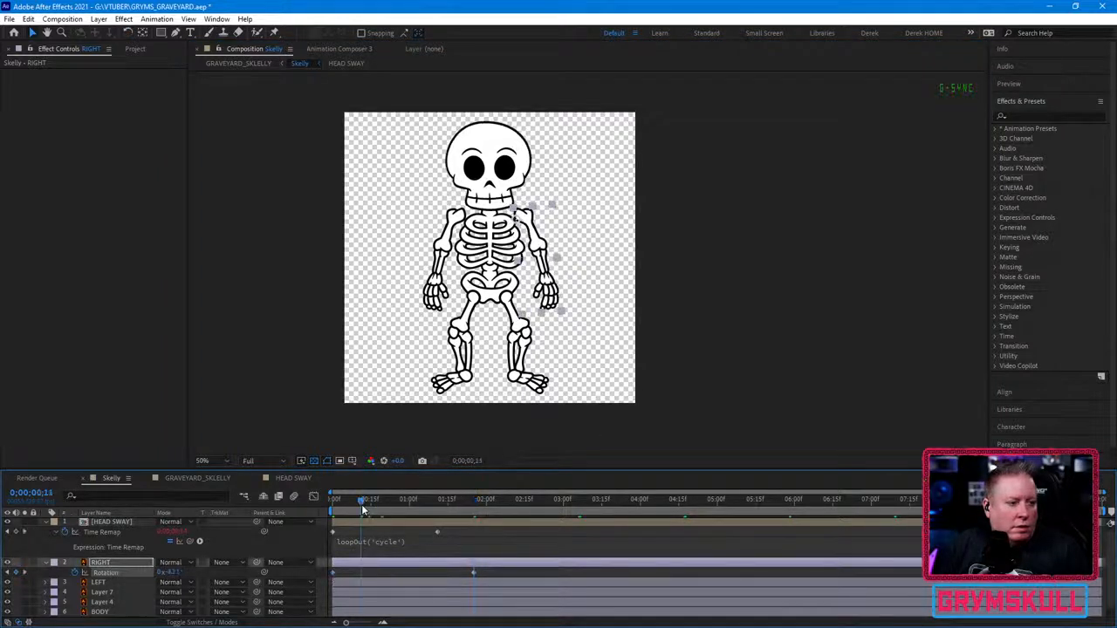
pyautogui.click(533, 503)
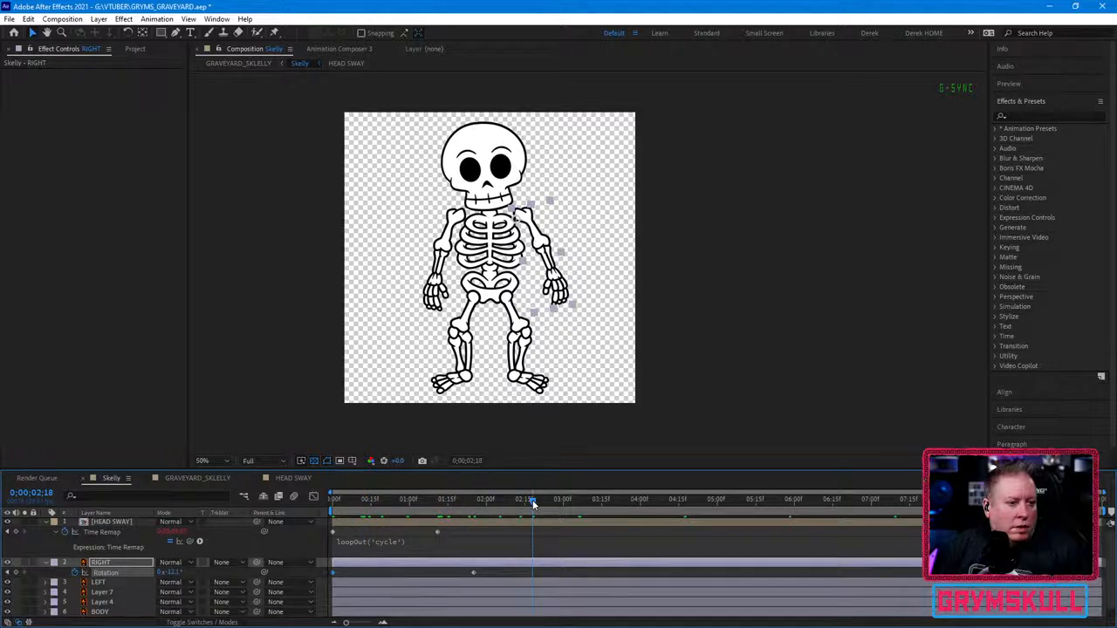
pyautogui.moveTo(533, 503); pyautogui.dragTo(590, 505)
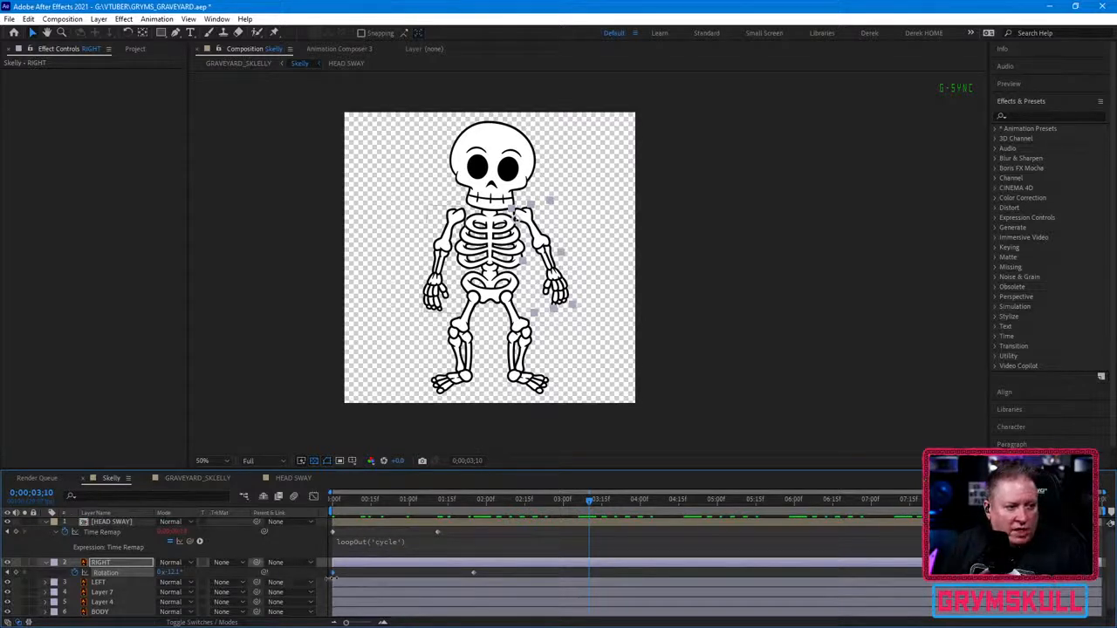
pyautogui.hotkey('ctrl', 'v')
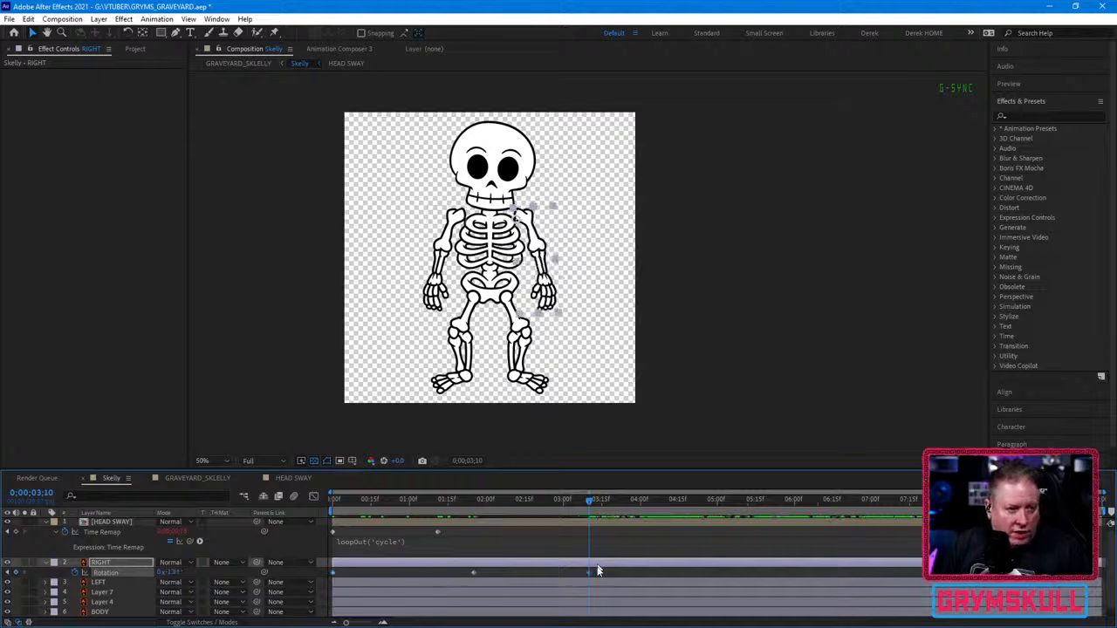
pyautogui.moveTo(612, 570); pyautogui.dragTo(311, 594)
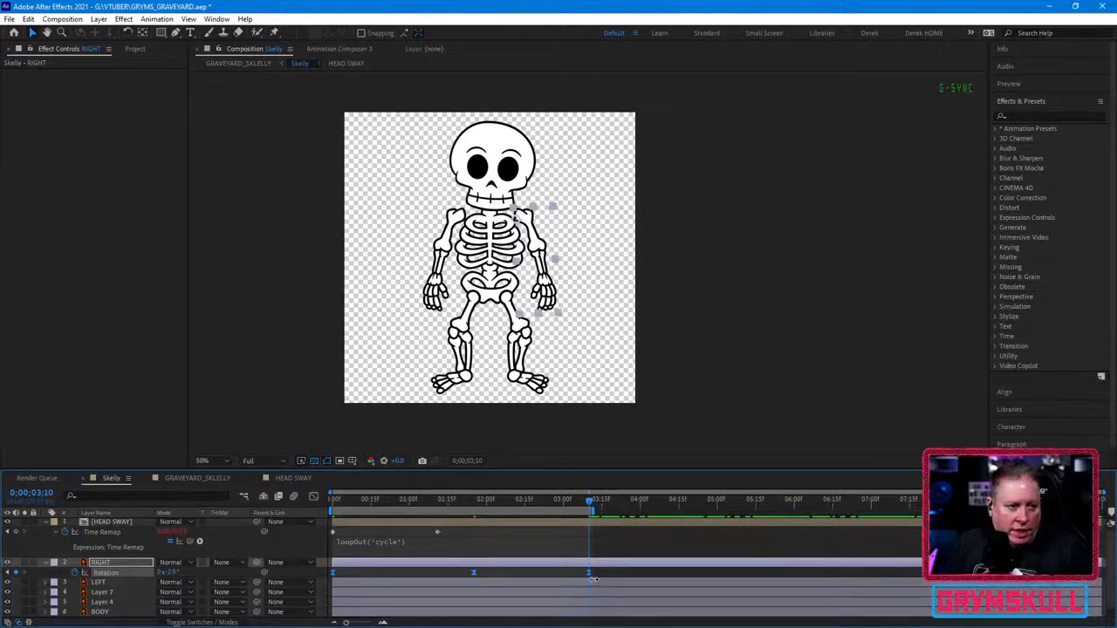
# Step: Preview the right arm's swing and copy the RIGHT layer's rotation keyframes onto the LEFT layer, starting at 0;00;00;00
pyautogui.press('space')
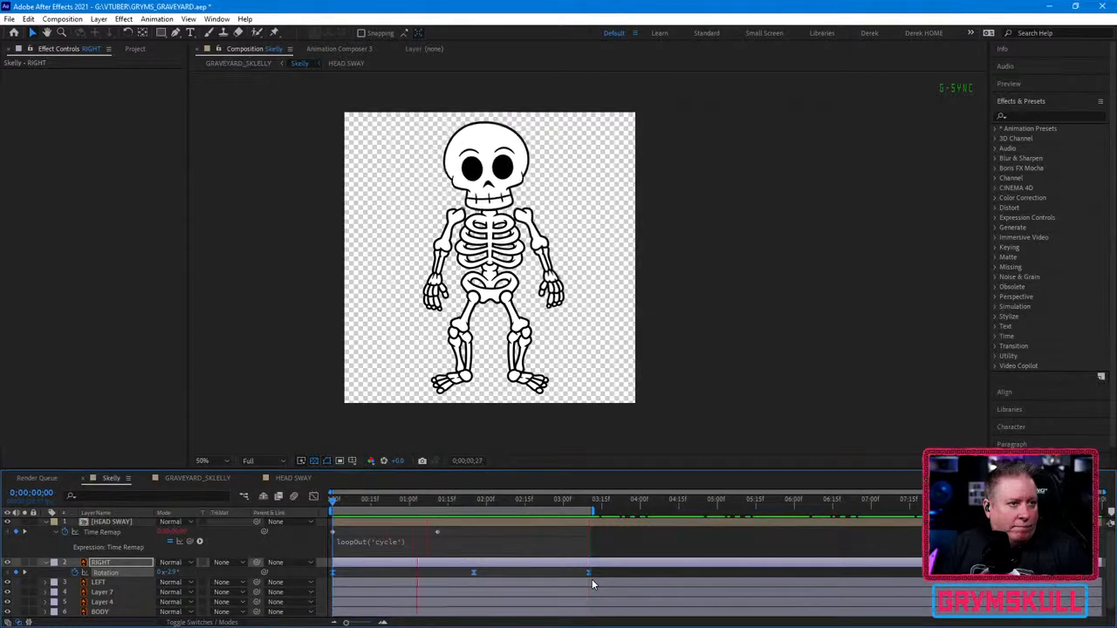
pyautogui.press('space')
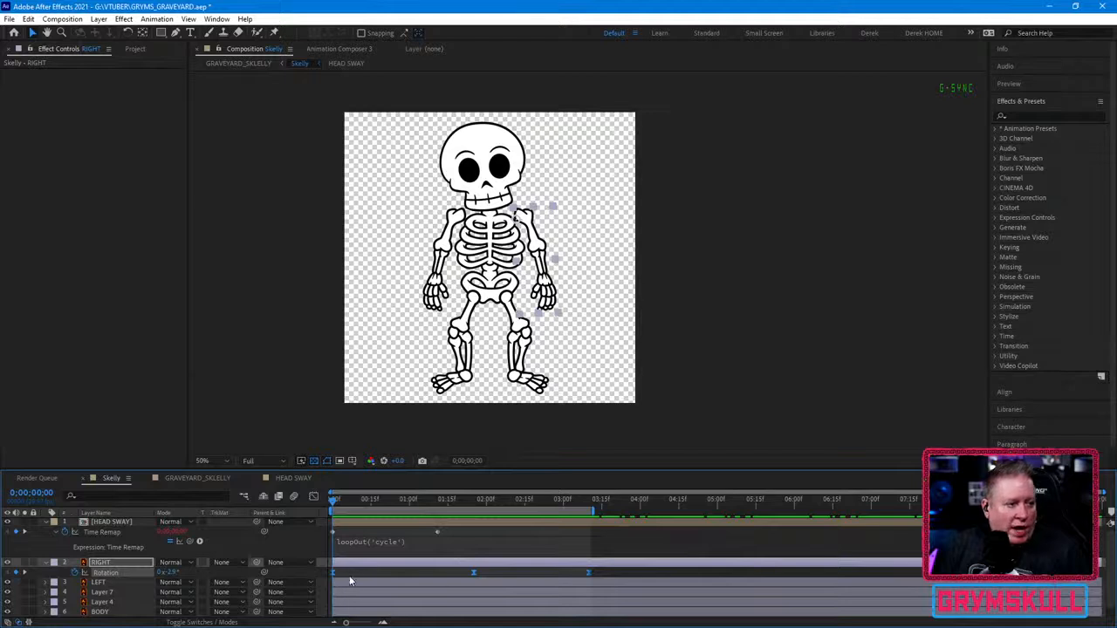
pyautogui.scroll(-1, 170, 568)
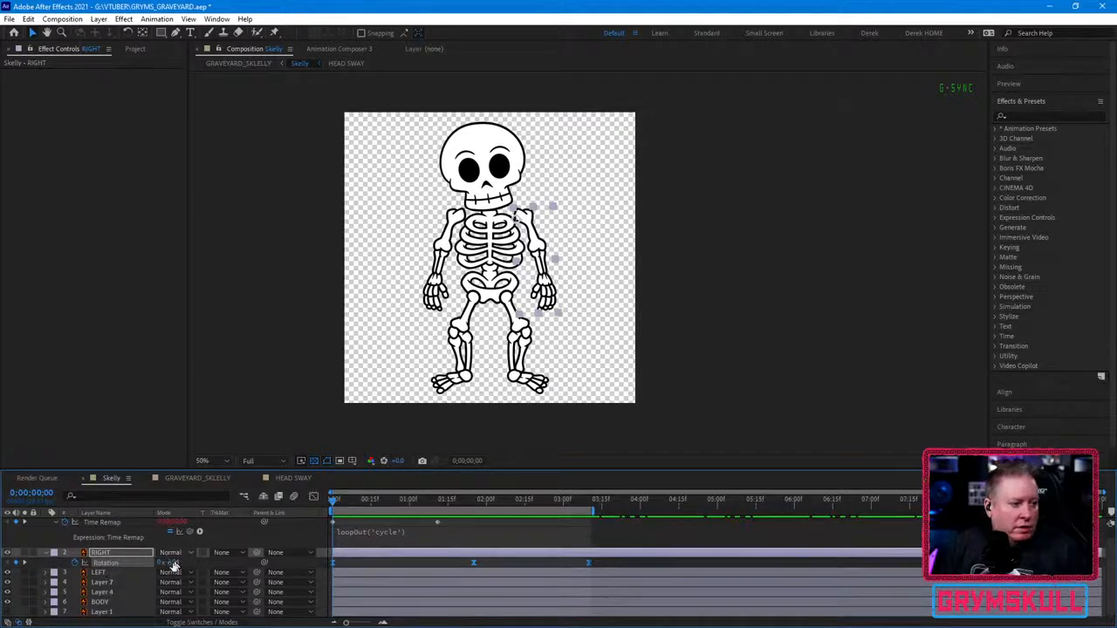
pyautogui.click(114, 573)
pyautogui.click(111, 564)
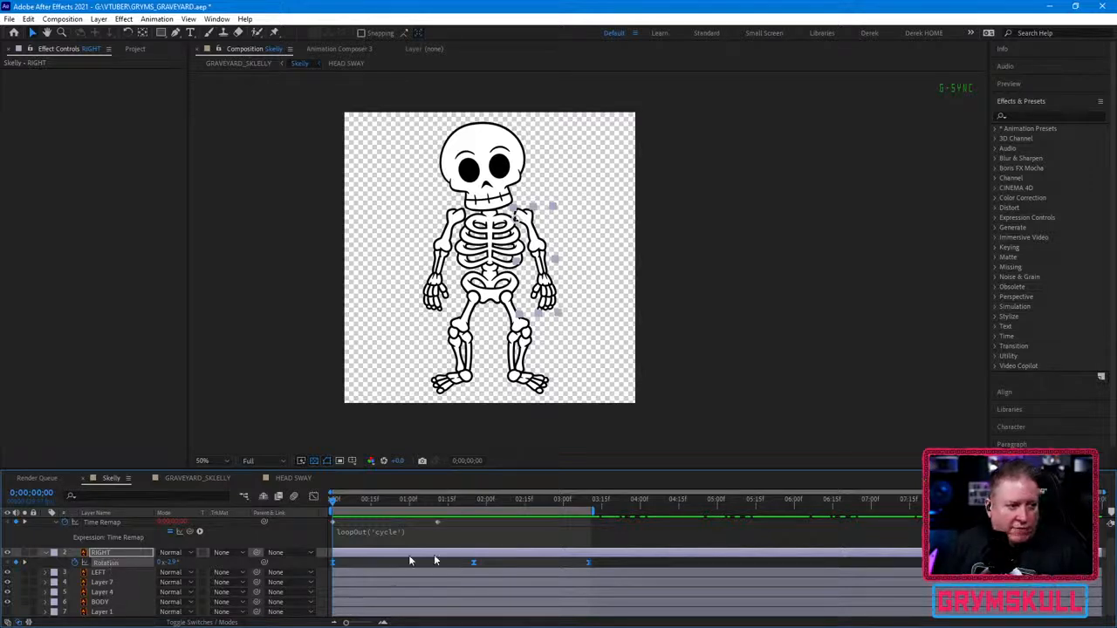
pyautogui.click(98, 573)
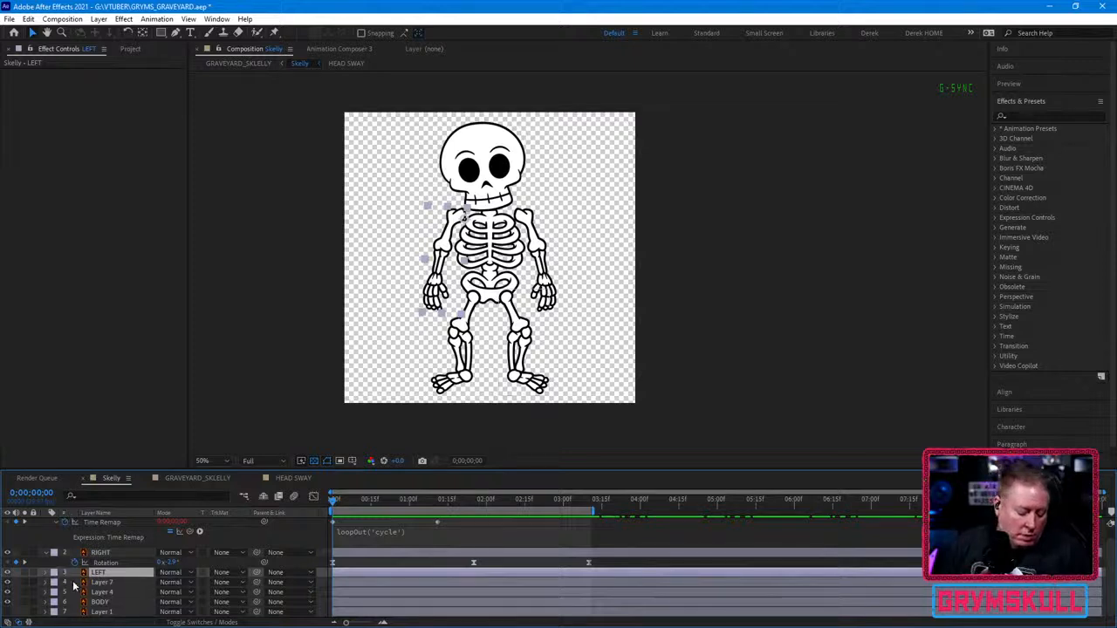
pyautogui.press('r')
pyautogui.press('Return')
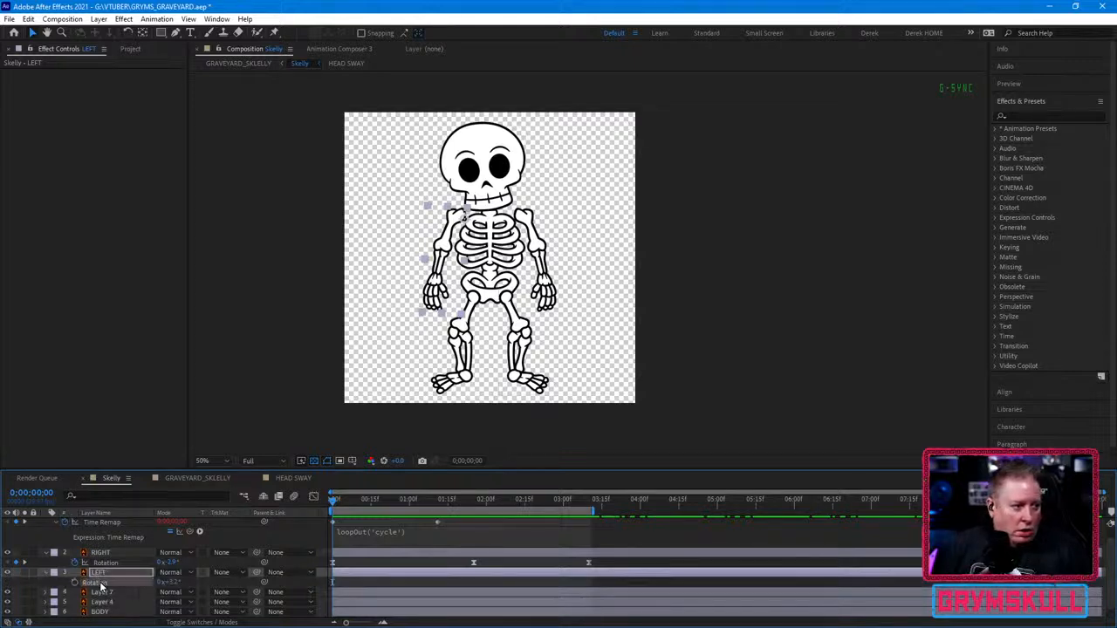
pyautogui.hotkey('ctrl', 'v')
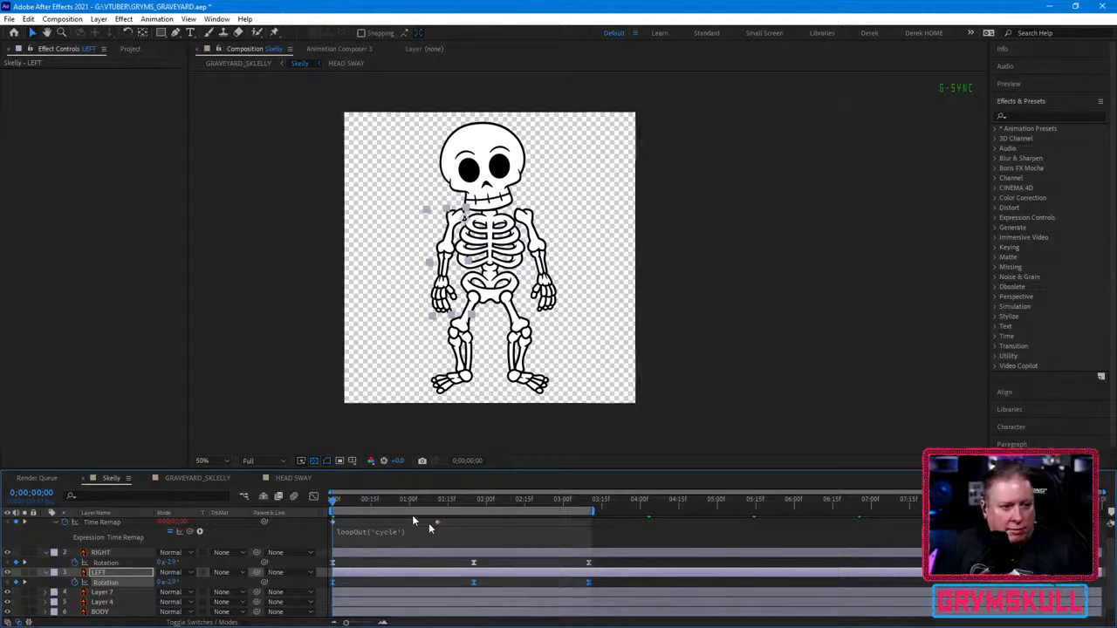
# Step: Rotate the left arm outward to about 16.6° on its middle keyframe at 0;00;01;25 and preview the motion
pyautogui.moveTo(362, 500); pyautogui.dragTo(387, 510)
pyautogui.press('space')
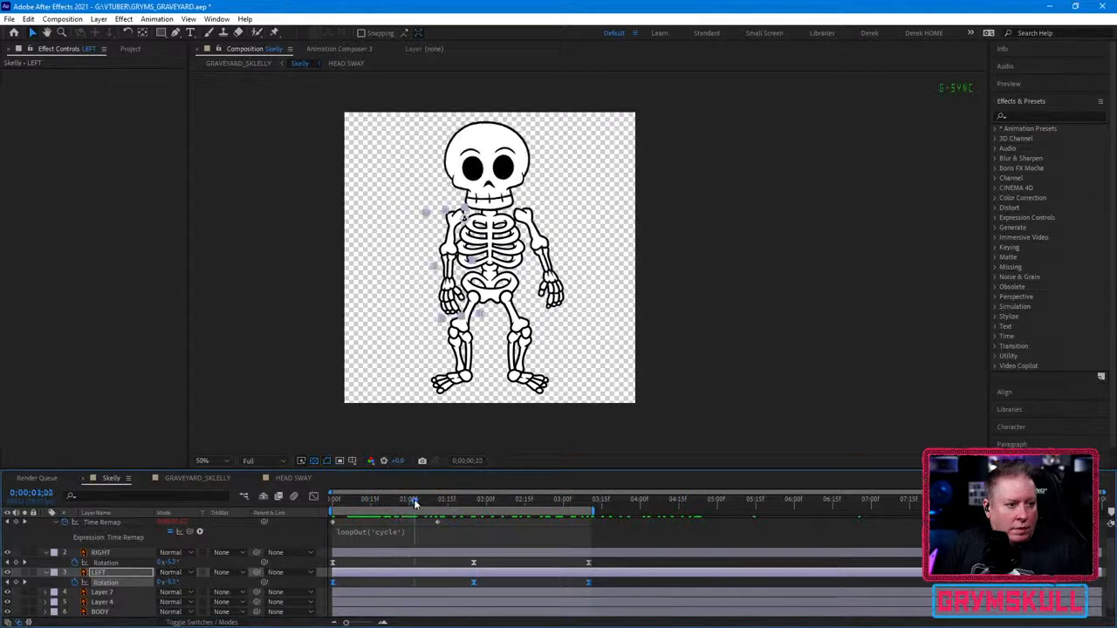
pyautogui.click(504, 586)
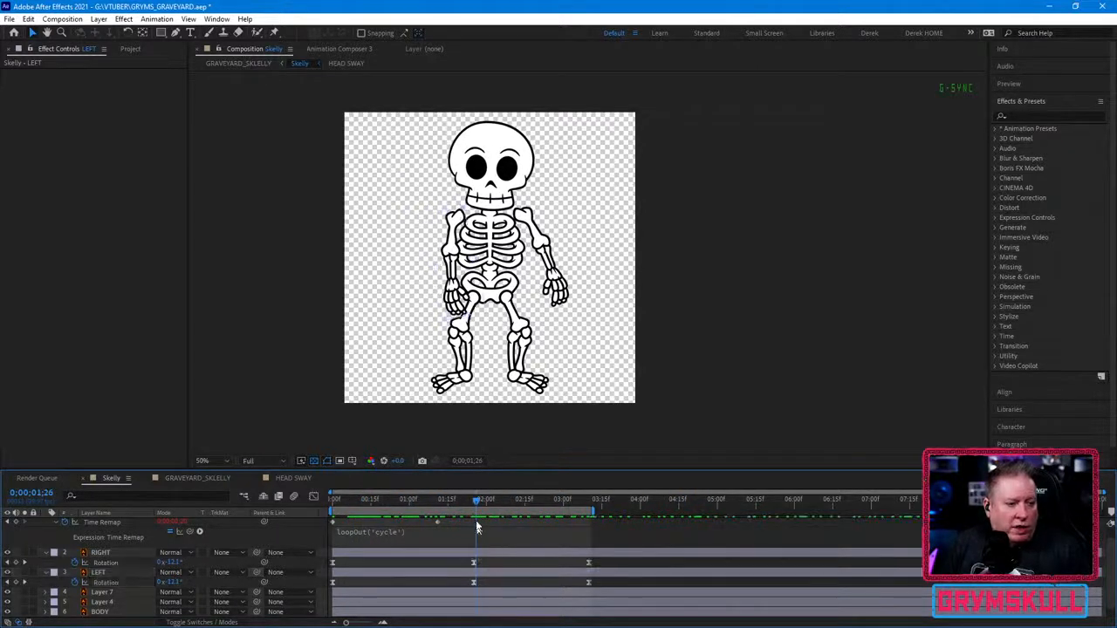
pyautogui.moveTo(477, 503); pyautogui.dragTo(475, 502)
pyautogui.click(473, 583)
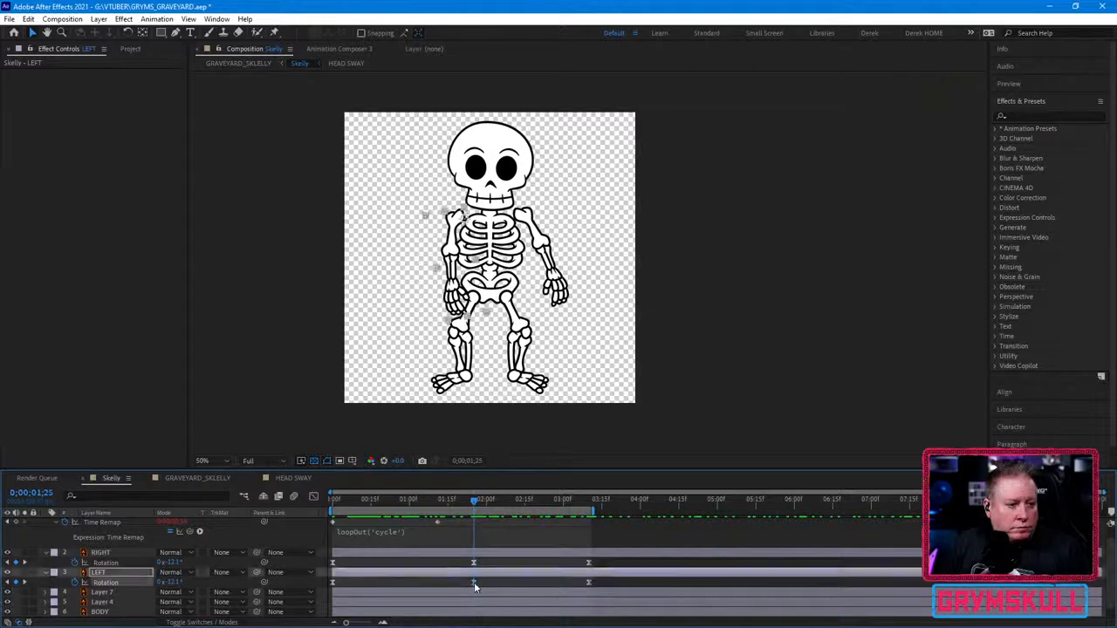
pyautogui.moveTo(458, 308); pyautogui.dragTo(454, 308)
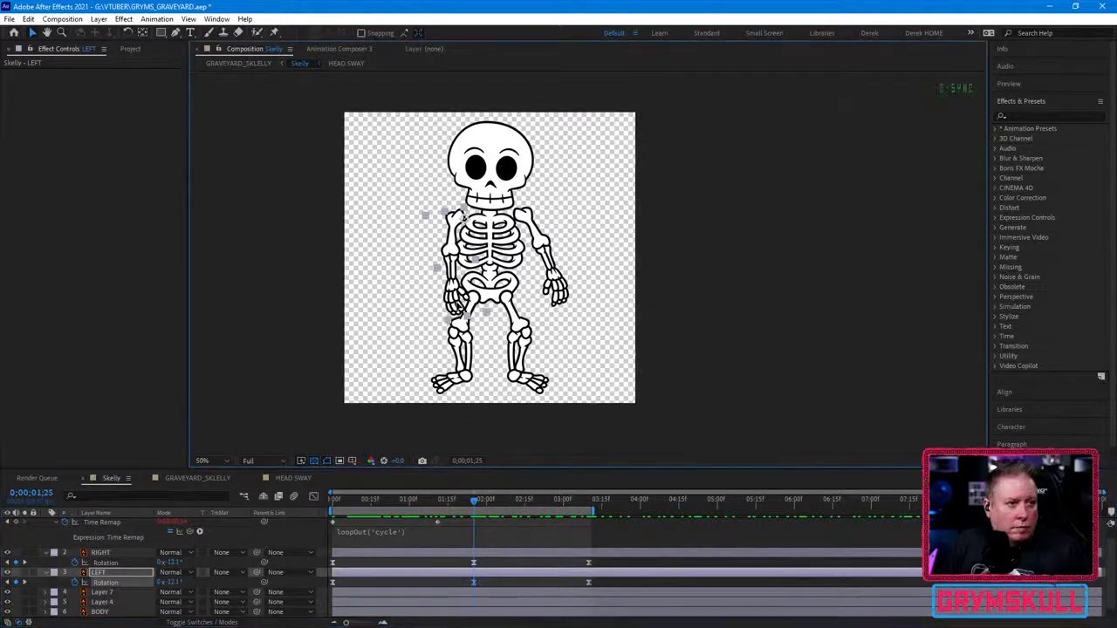
pyautogui.press('space')
pyautogui.press('w')
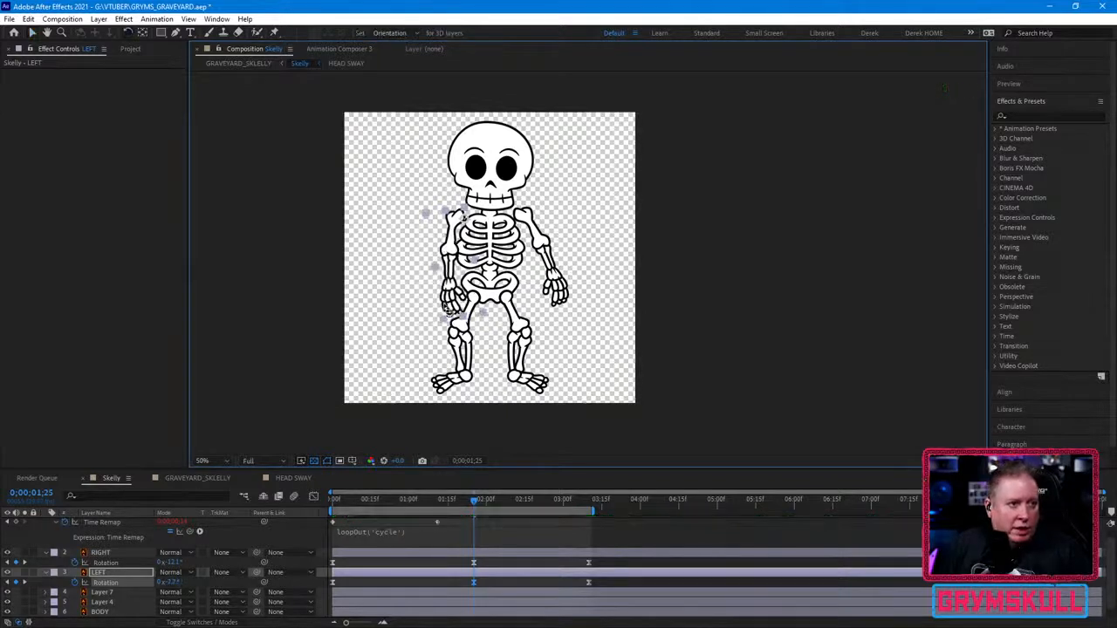
pyautogui.moveTo(445, 312); pyautogui.dragTo(415, 294)
pyautogui.press('v')
pyautogui.press('space')
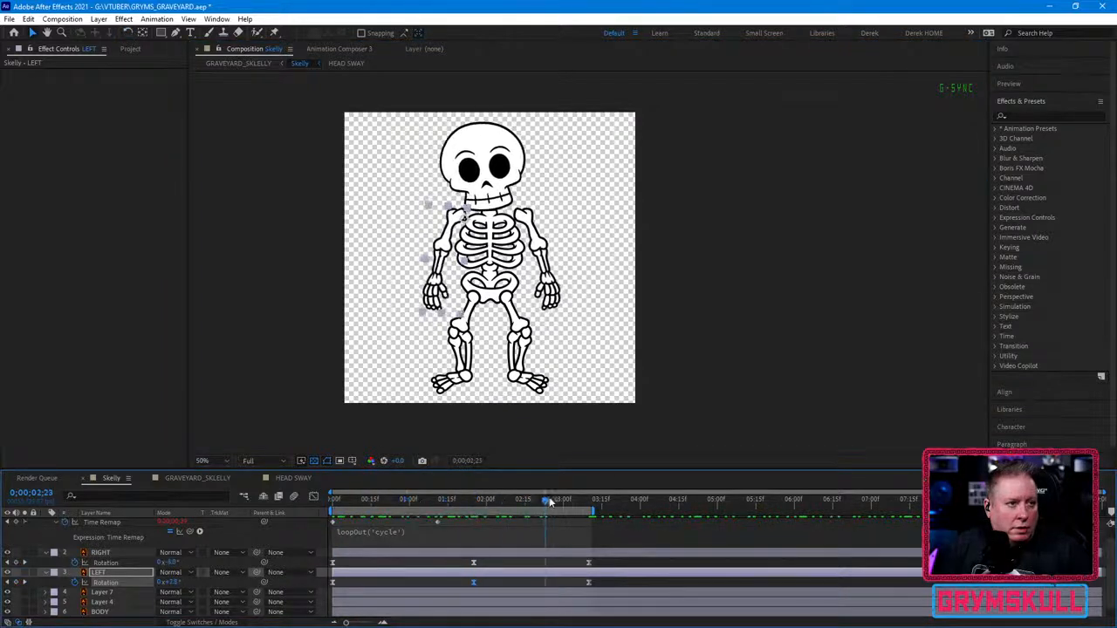
# Step: Rotate the left arm outward to about 10° on its first keyframe at 0;00;00;00
pyautogui.moveTo(548, 498); pyautogui.dragTo(322, 512)
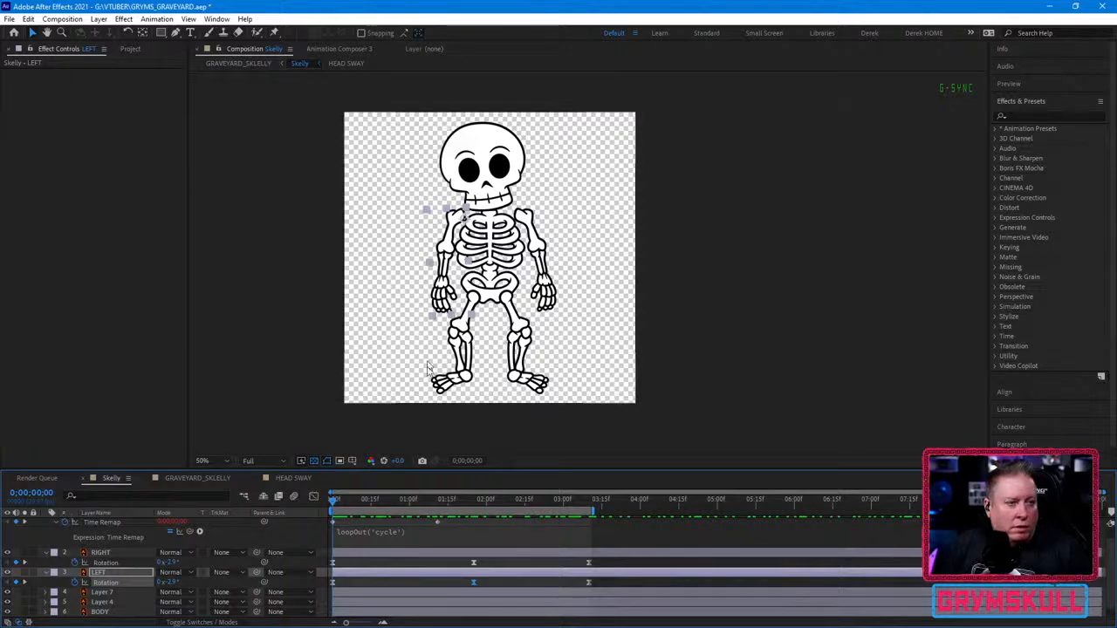
pyautogui.moveTo(443, 305); pyautogui.dragTo(439, 307)
pyautogui.hotkey('ctrl', 'z')
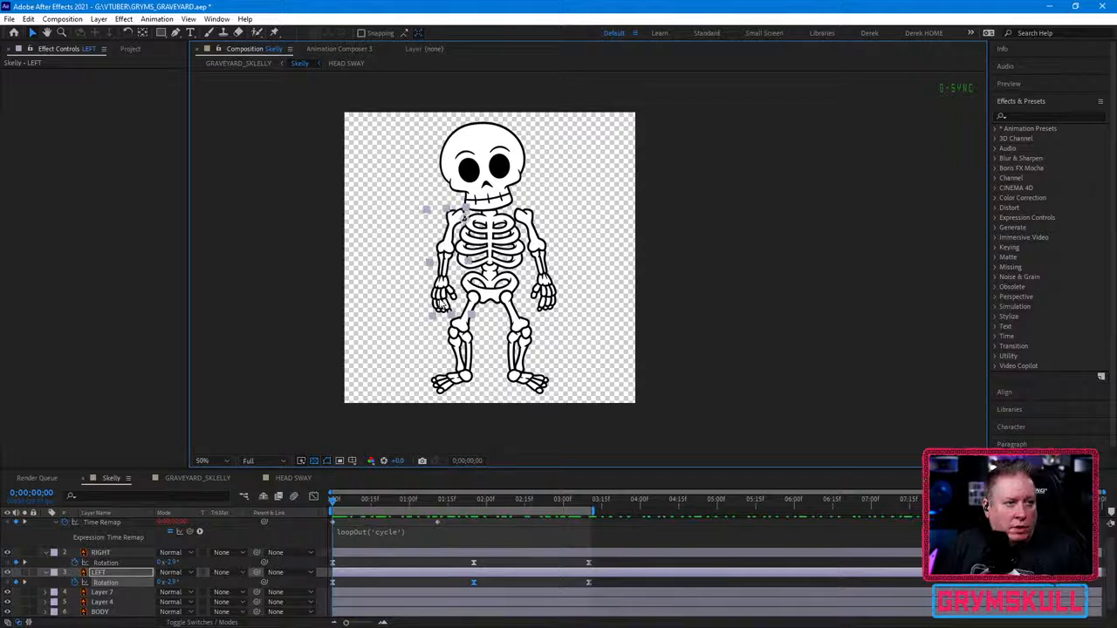
pyautogui.press('w')
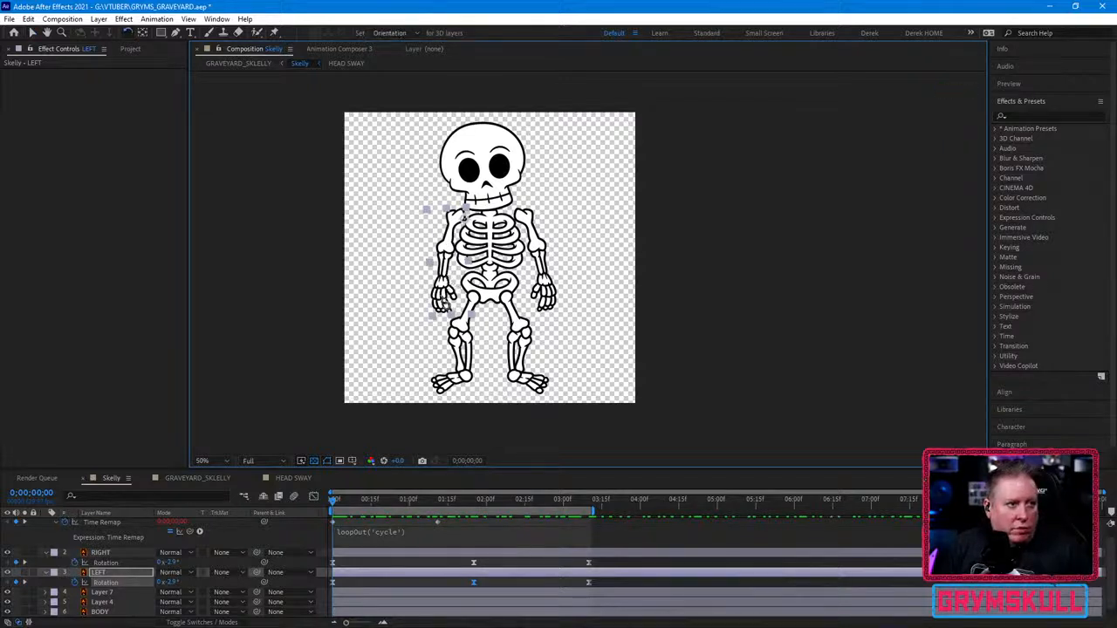
pyautogui.moveTo(446, 302); pyautogui.dragTo(427, 298)
pyautogui.press('v')
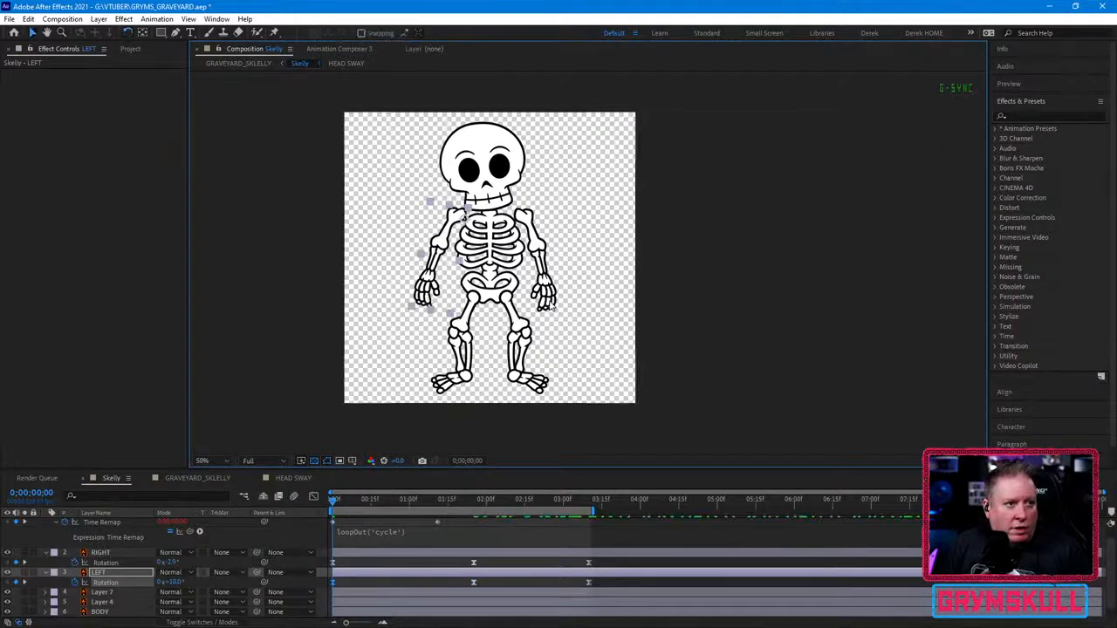
# Step: Rotate the RIGHT layer's arm slightly inward to nearly 0° on its first keyframe at 0;00;00;00
pyautogui.click(550, 307)
pyautogui.click(383, 554)
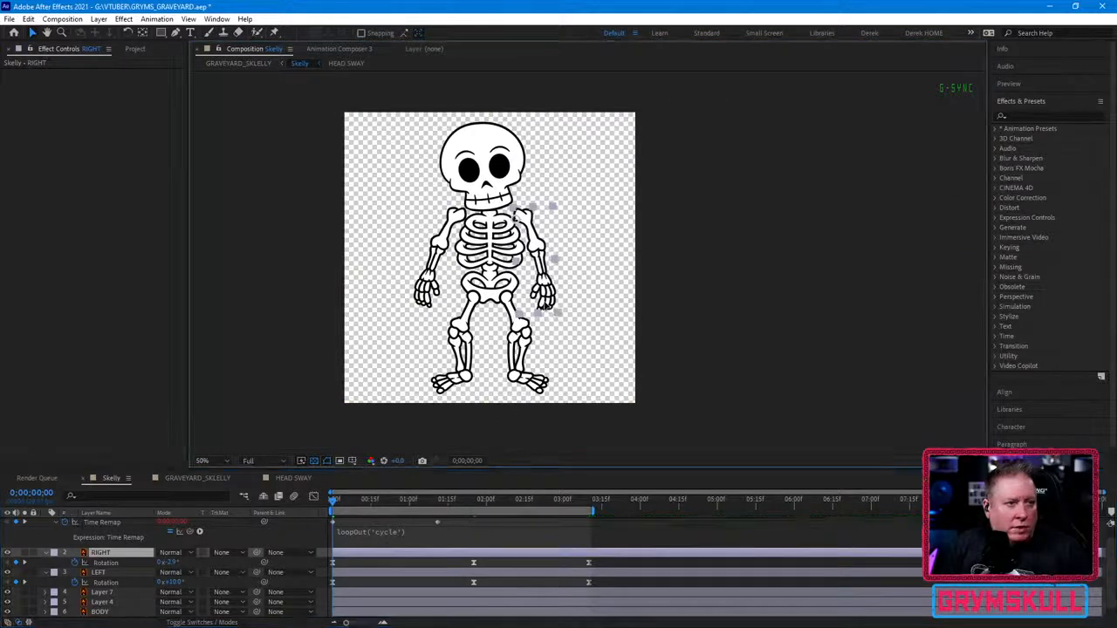
pyautogui.moveTo(545, 306); pyautogui.dragTo(546, 312)
pyautogui.press('w')
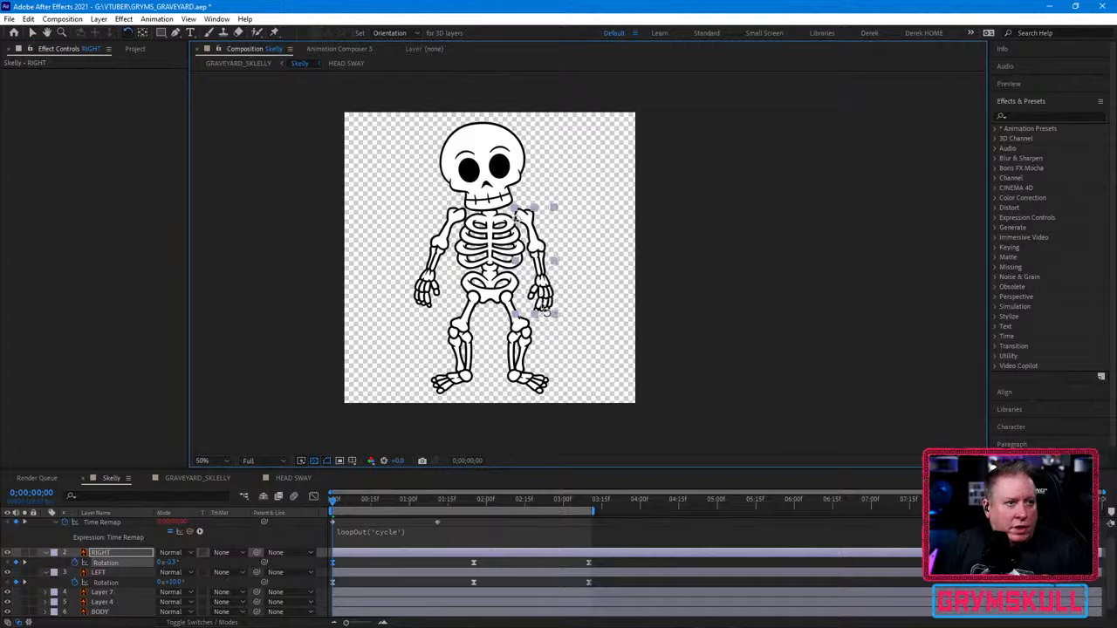
pyautogui.press('v')
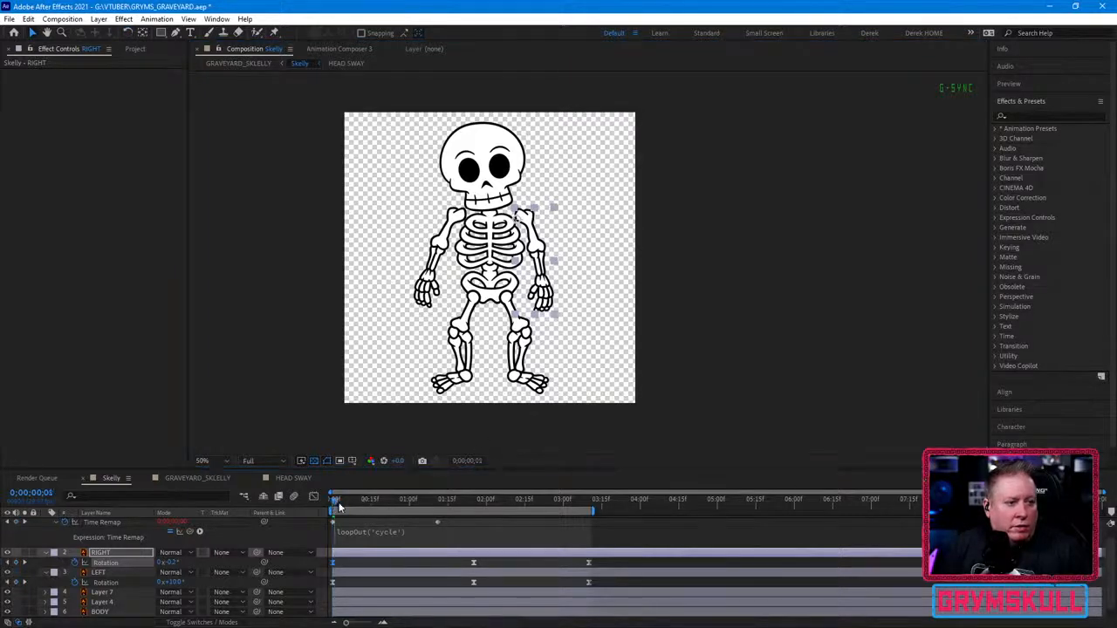
# Step: Step through the RIGHT layer's rotation keyframes and play back the swing of both arms
pyautogui.moveTo(367, 502); pyautogui.dragTo(473, 506)
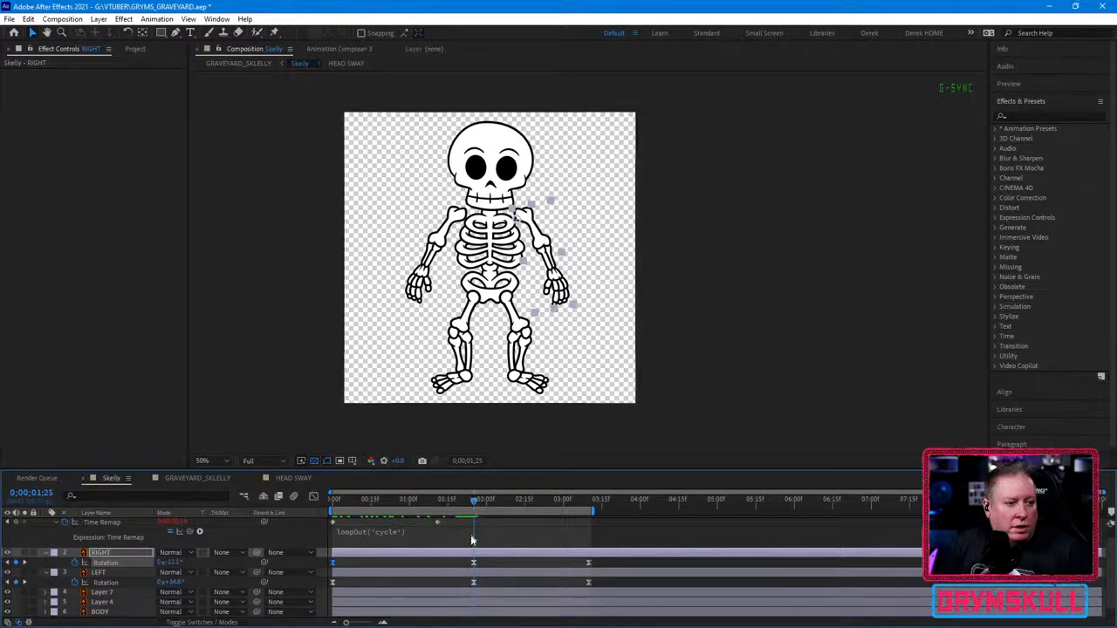
pyautogui.click(18, 563)
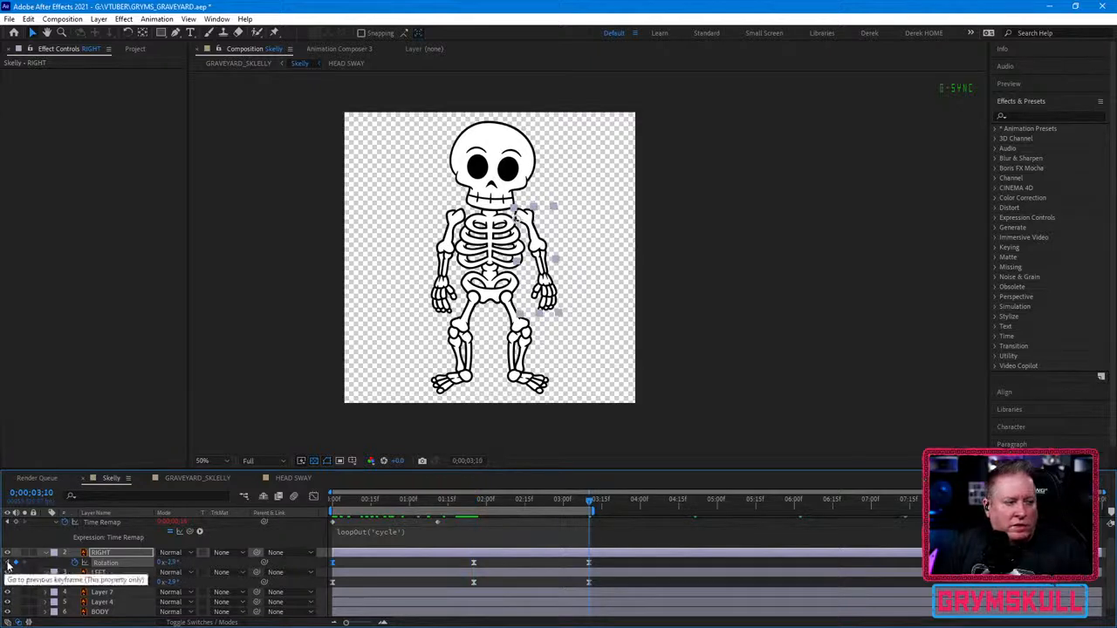
pyautogui.click(9, 565)
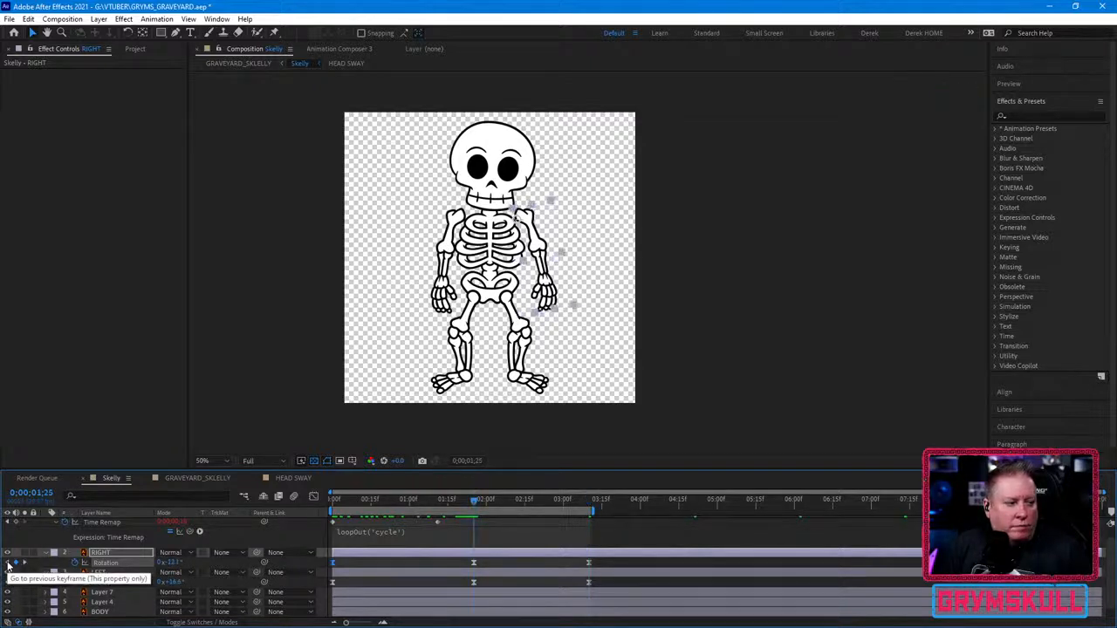
pyautogui.click(9, 565)
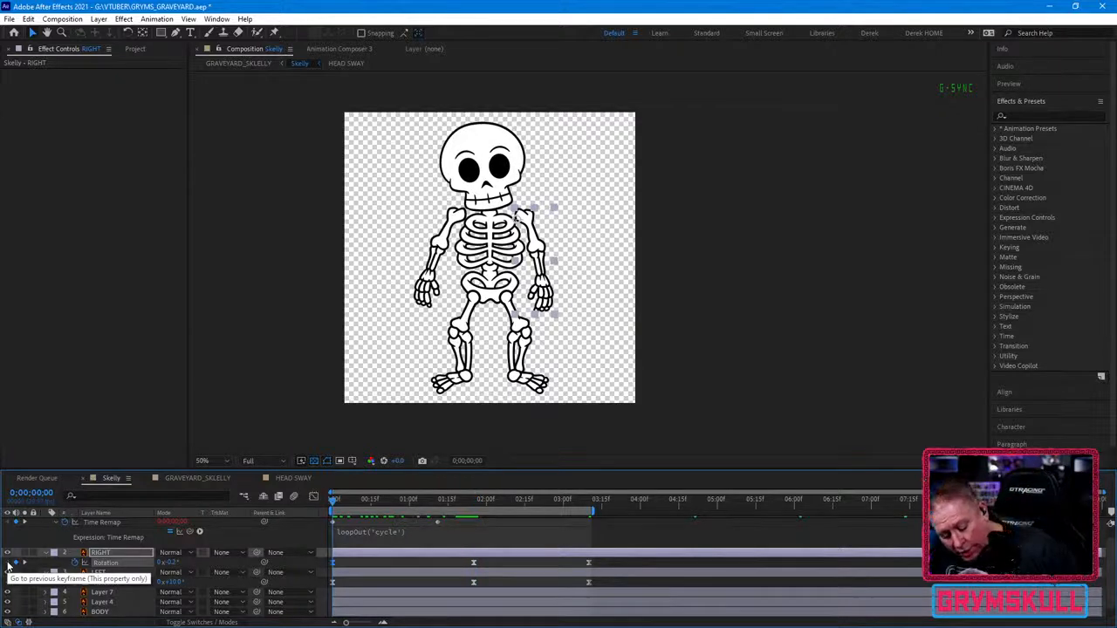
pyautogui.press('space')
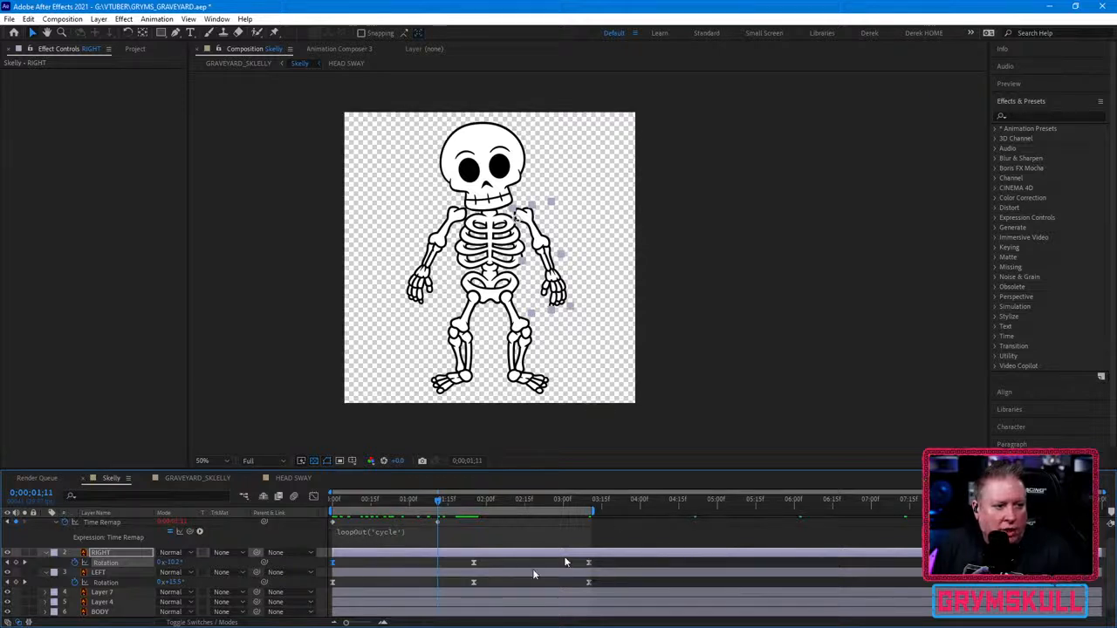
pyautogui.press('space')
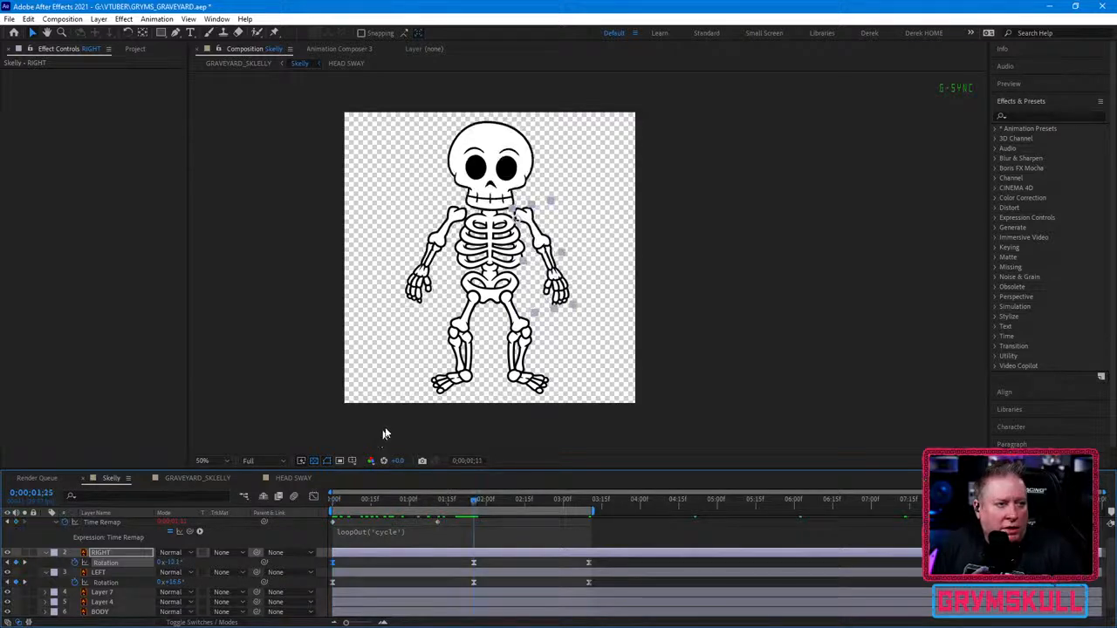
# Step: Rotate the left arm inward to about 0.7° on its middle keyframe at 0;00;01;25 and preview the motion
pyautogui.click(420, 298)
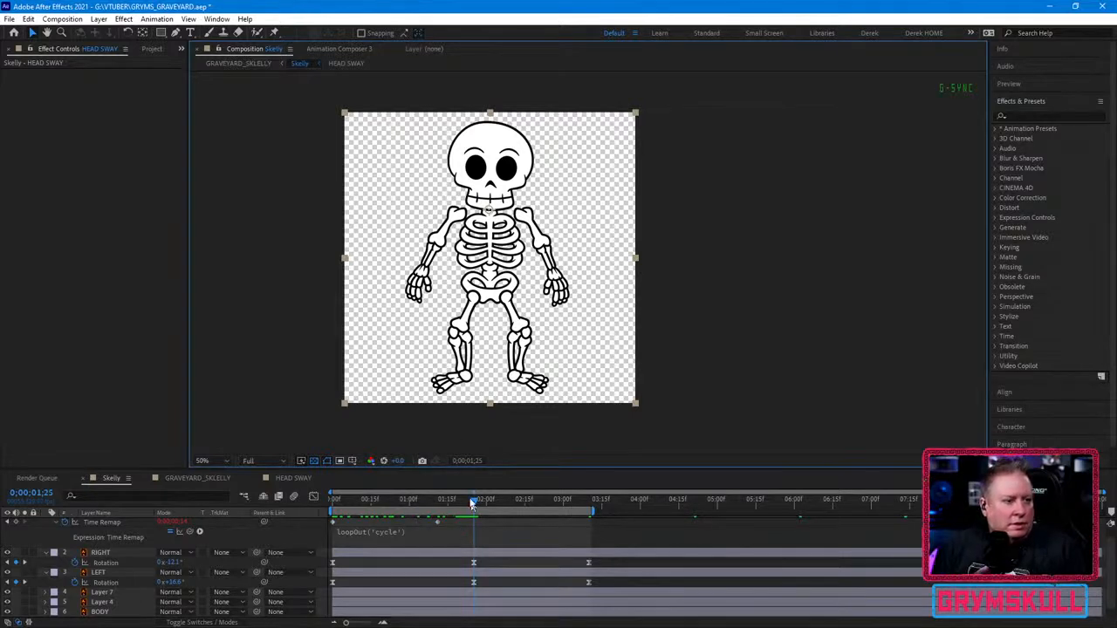
pyautogui.click(473, 563)
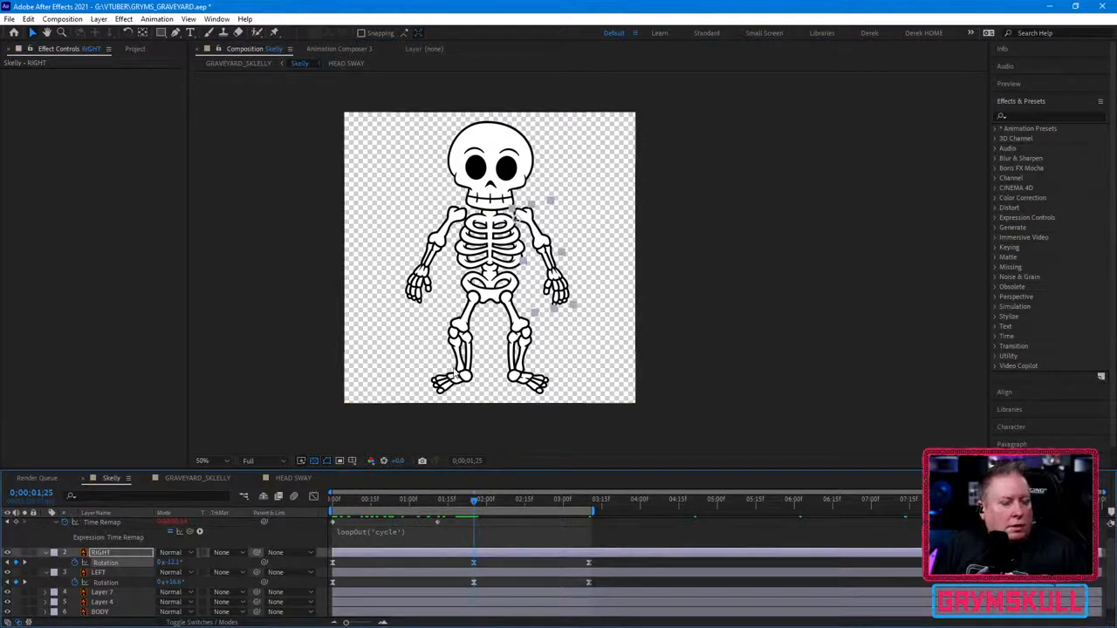
pyautogui.click(473, 582)
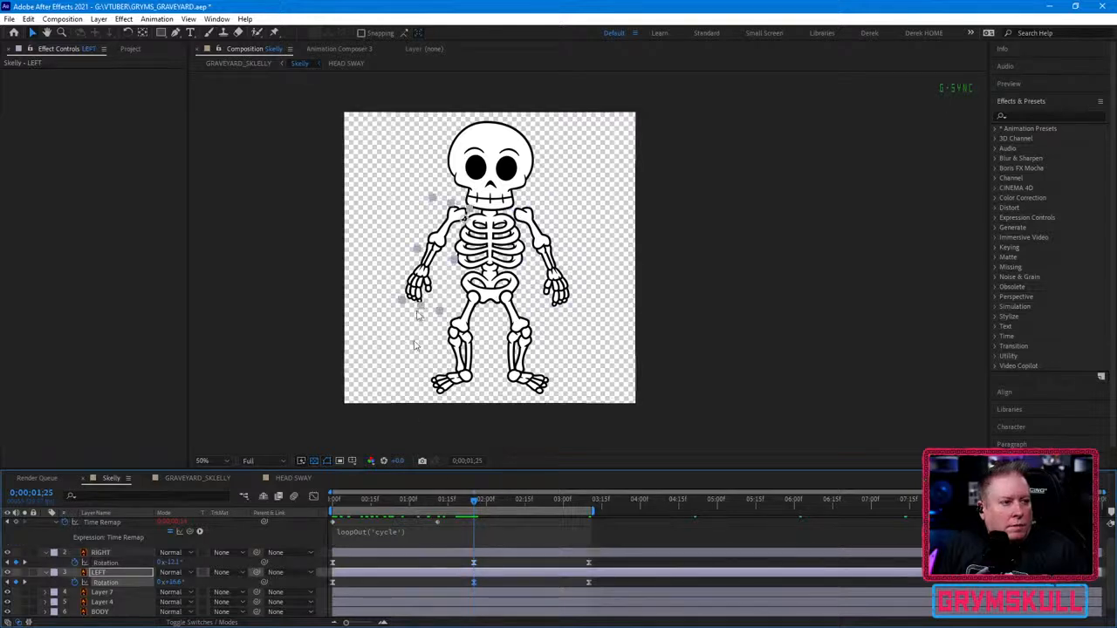
pyautogui.moveTo(417, 297); pyautogui.dragTo(444, 298)
pyautogui.press('w')
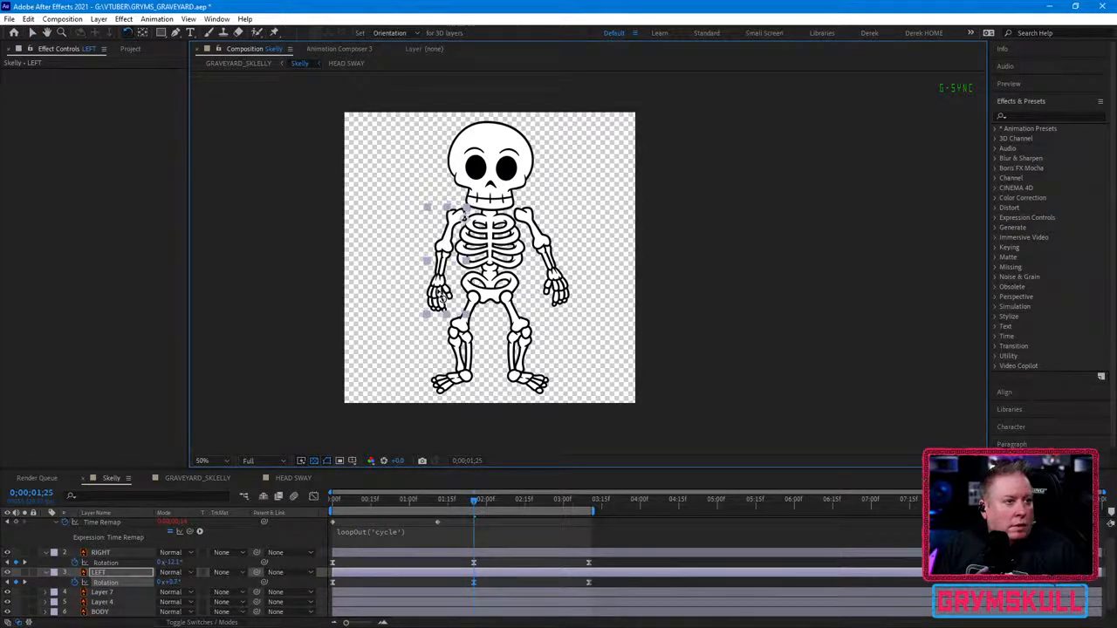
pyautogui.press('v')
pyautogui.press('space')
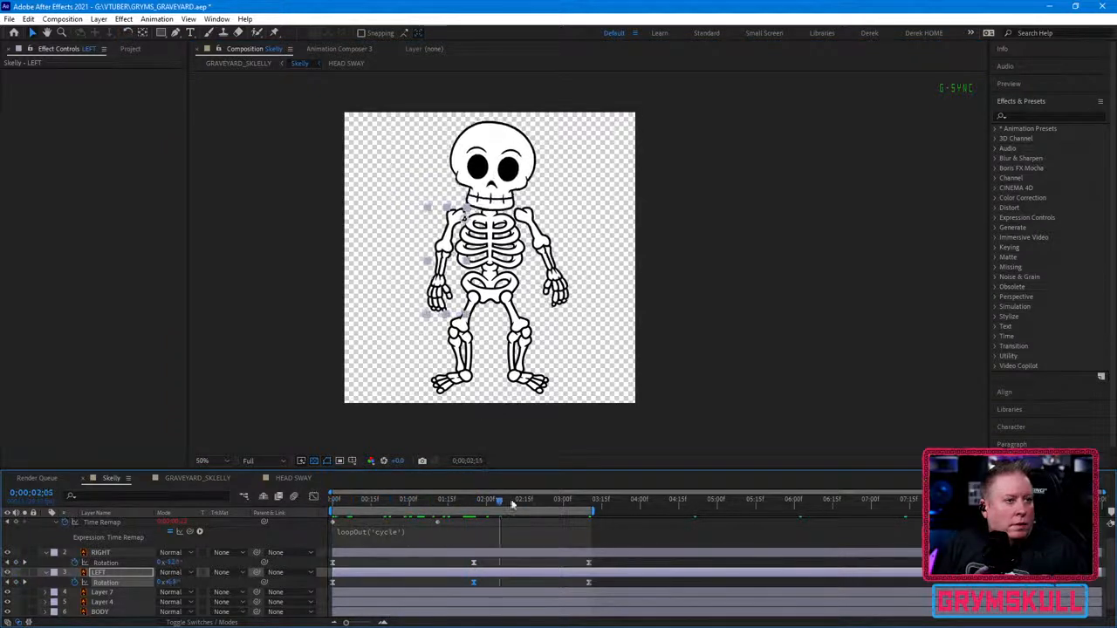
# Step: Copy the RIGHT layer's first rotation keyframe onto its last keyframe at 0;00;03;10
pyautogui.moveTo(343, 497); pyautogui.dragTo(284, 485)
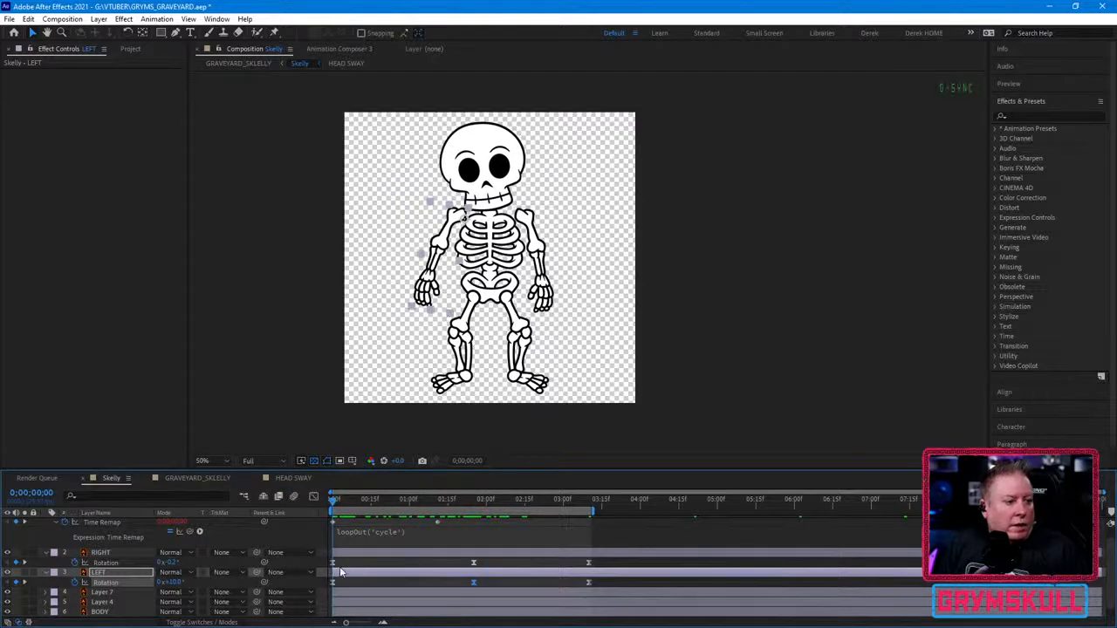
pyautogui.click(336, 563)
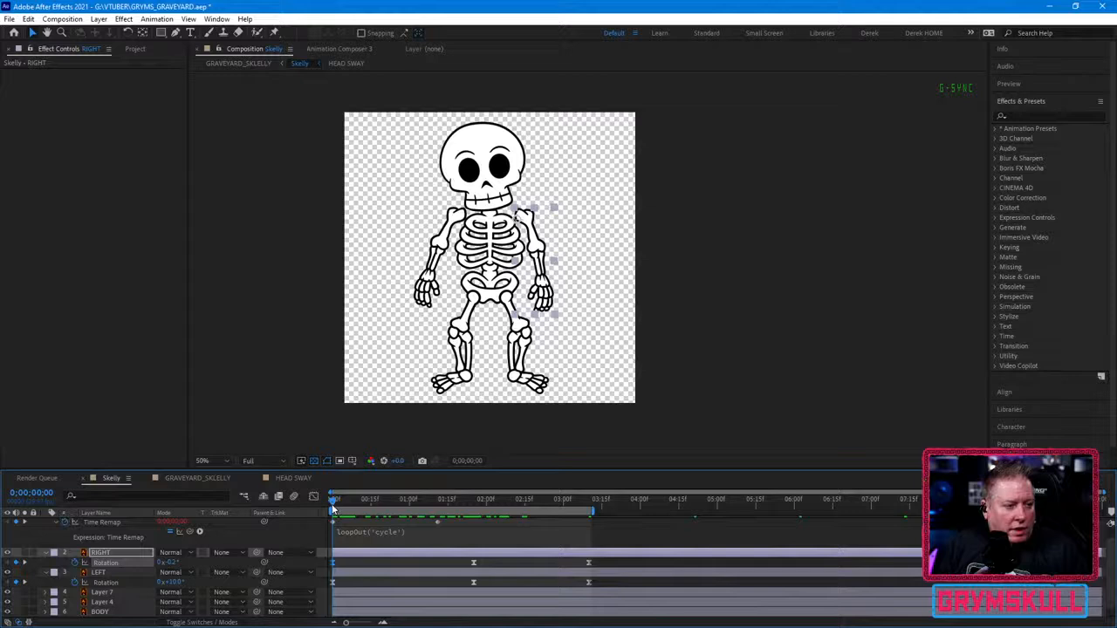
pyautogui.click(26, 563)
pyautogui.click(25, 564)
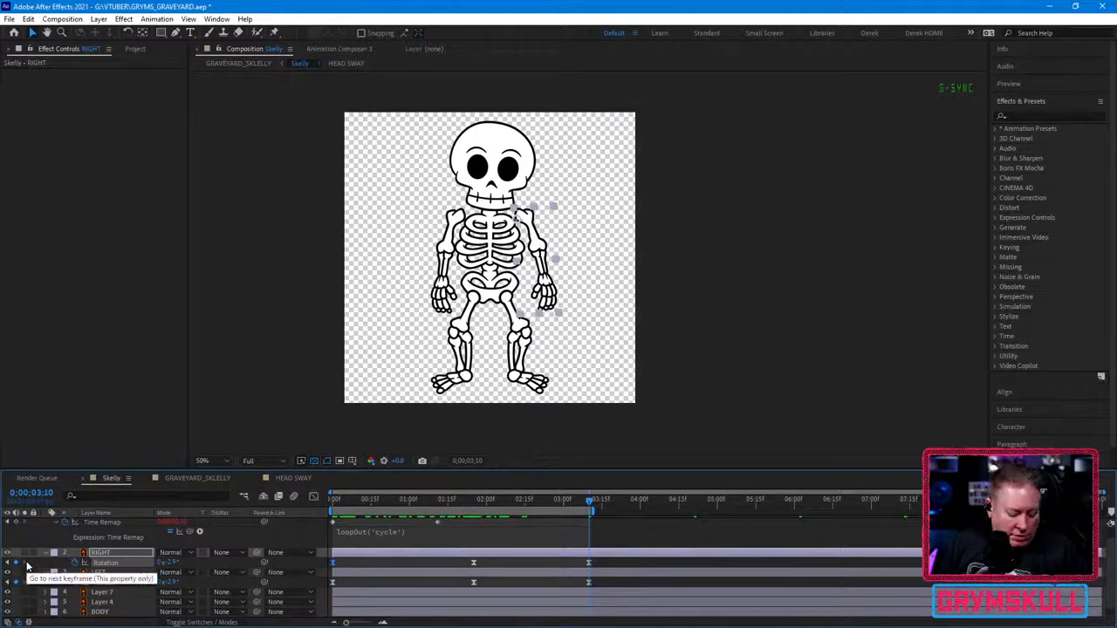
pyautogui.hotkey('ctrl', 'v')
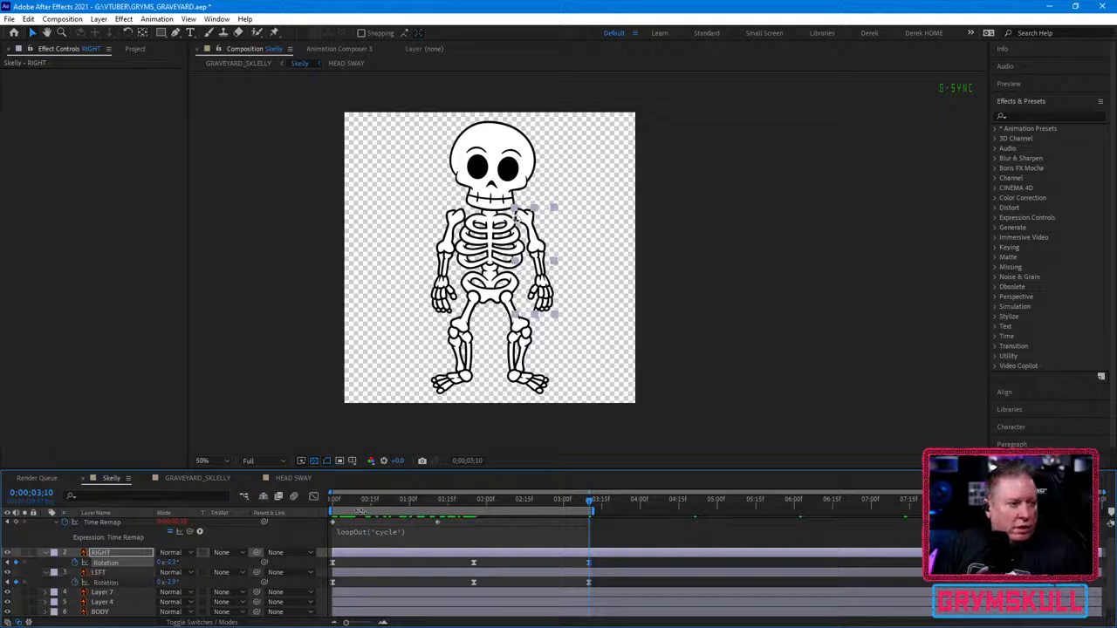
# Step: Try to copy the first rotation keyframe onto the LEFT layer's last keyframe at 0;00;03;10, then undo the paste
pyautogui.press('Home')
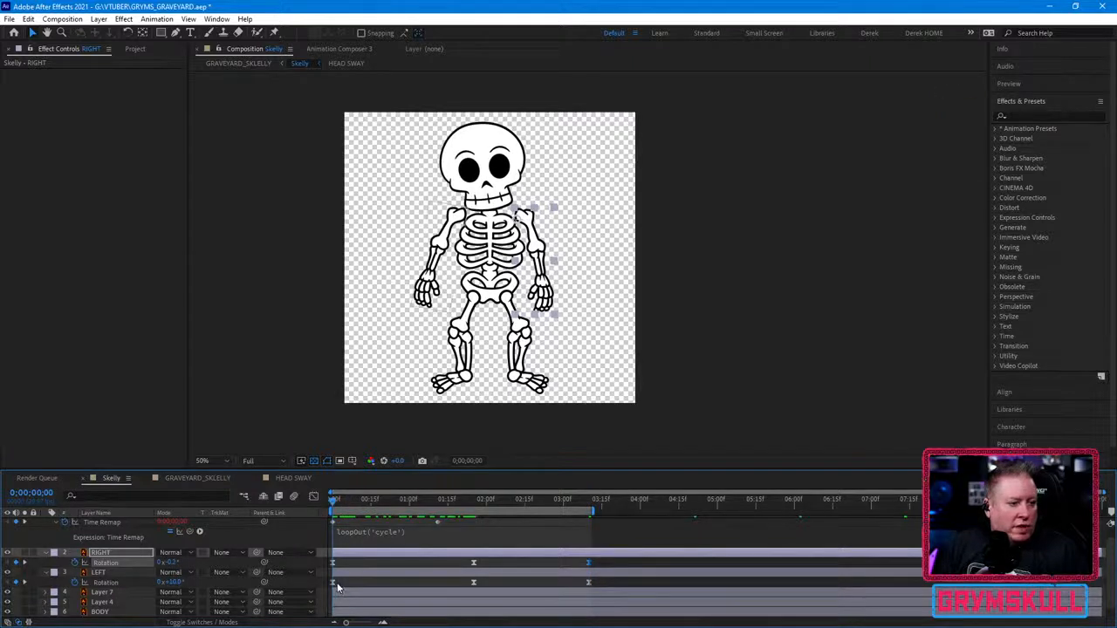
pyautogui.click(362, 575)
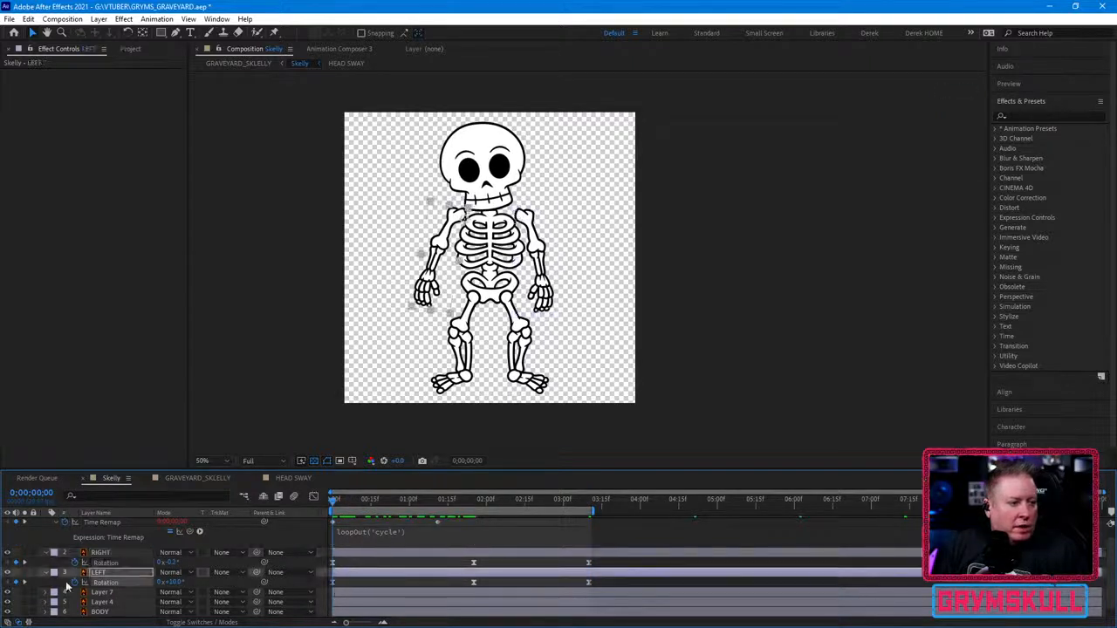
pyautogui.click(28, 585)
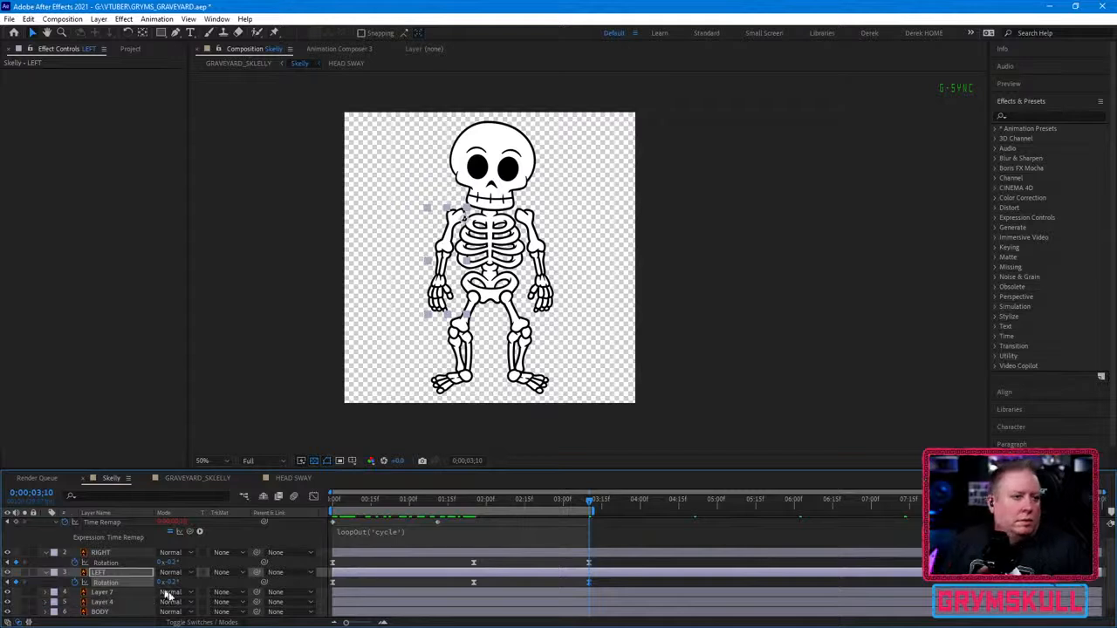
pyautogui.click(387, 502)
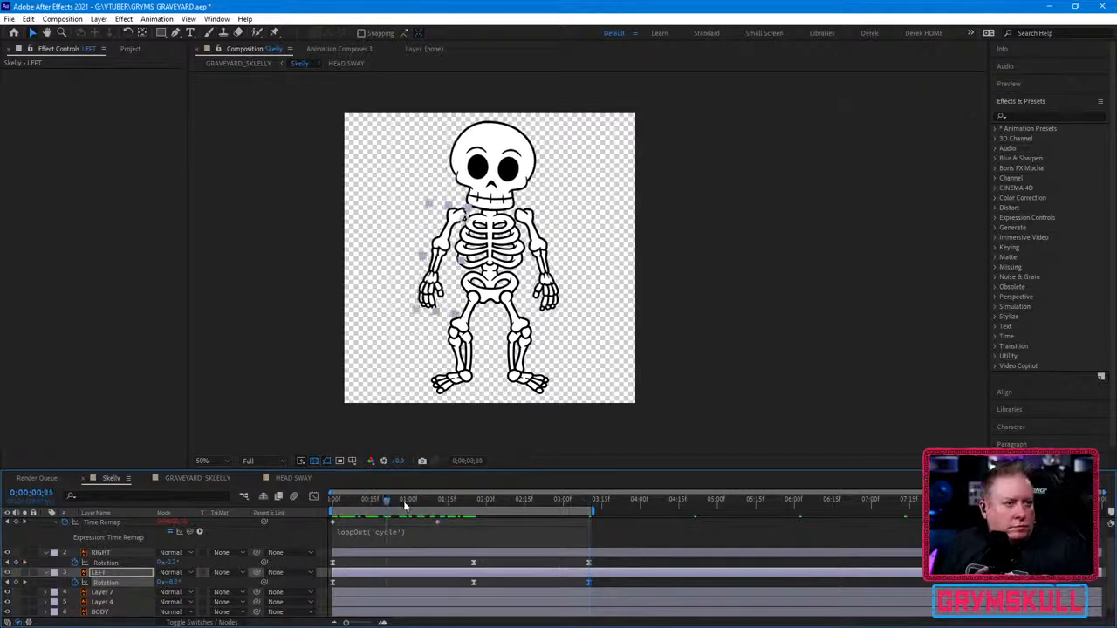
pyautogui.moveTo(404, 504); pyautogui.dragTo(581, 527)
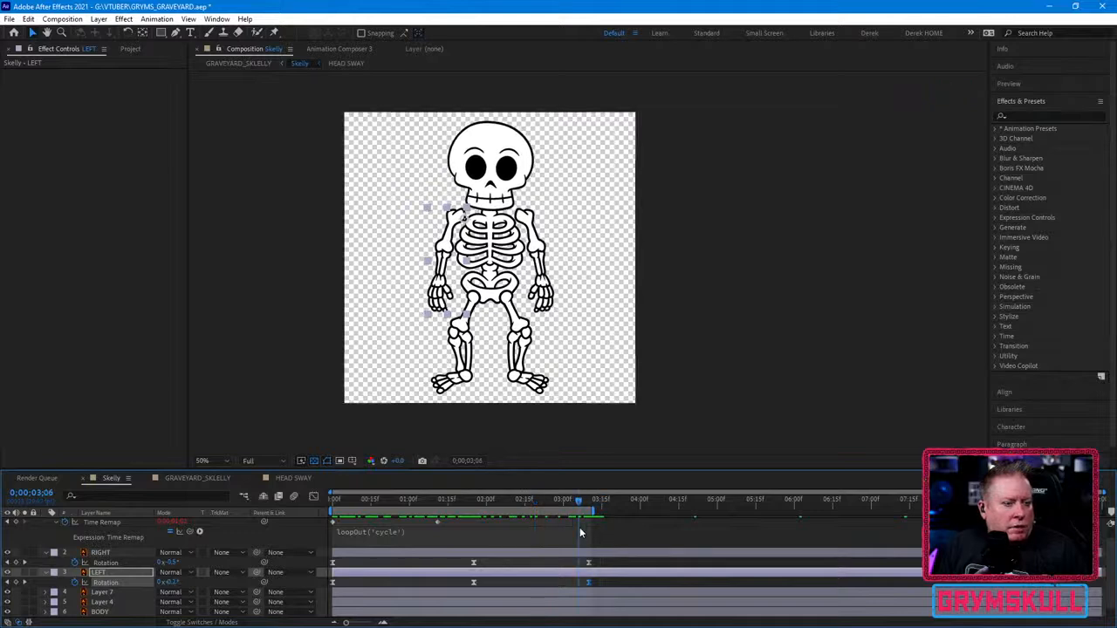
pyautogui.hotkey('ctrl', 'z')
# Step: Scrub and play the arm swing, examining the rotation keyframes near the end of the loop
pyautogui.moveTo(381, 502); pyautogui.dragTo(437, 530)
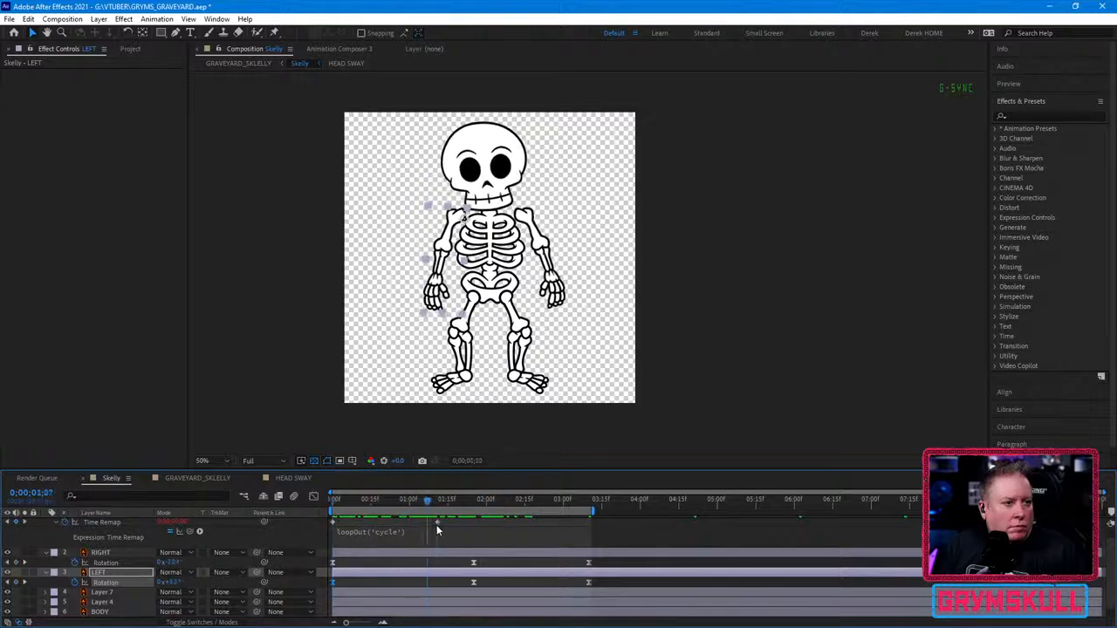
pyautogui.press('space')
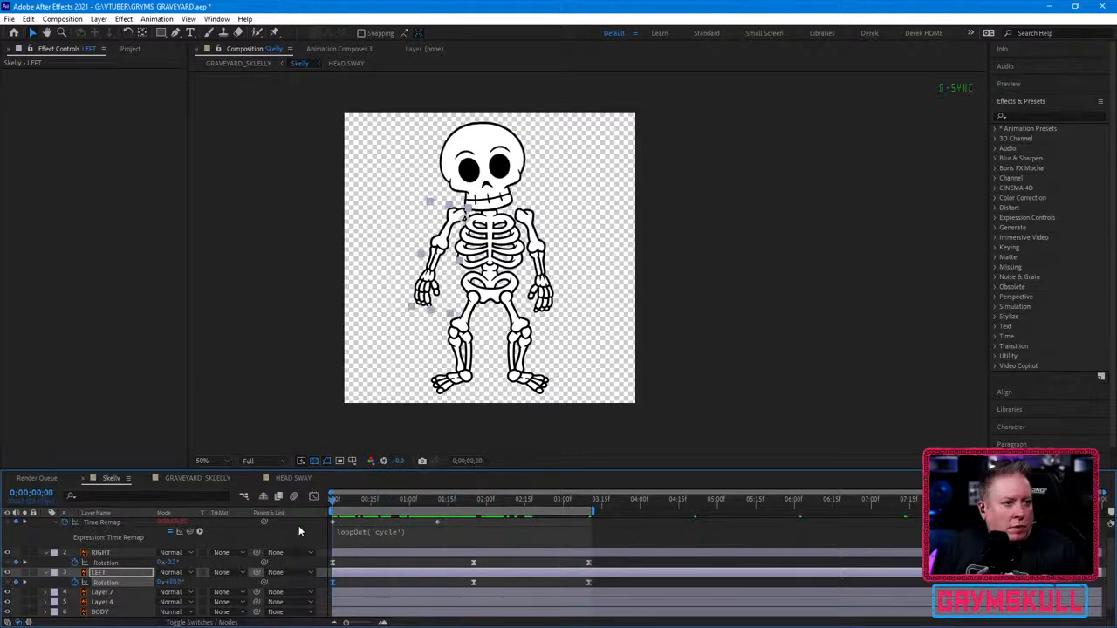
pyautogui.moveTo(335, 506); pyautogui.dragTo(280, 535)
pyautogui.moveTo(482, 506); pyautogui.dragTo(573, 503)
pyautogui.scroll(4, 590, 583)
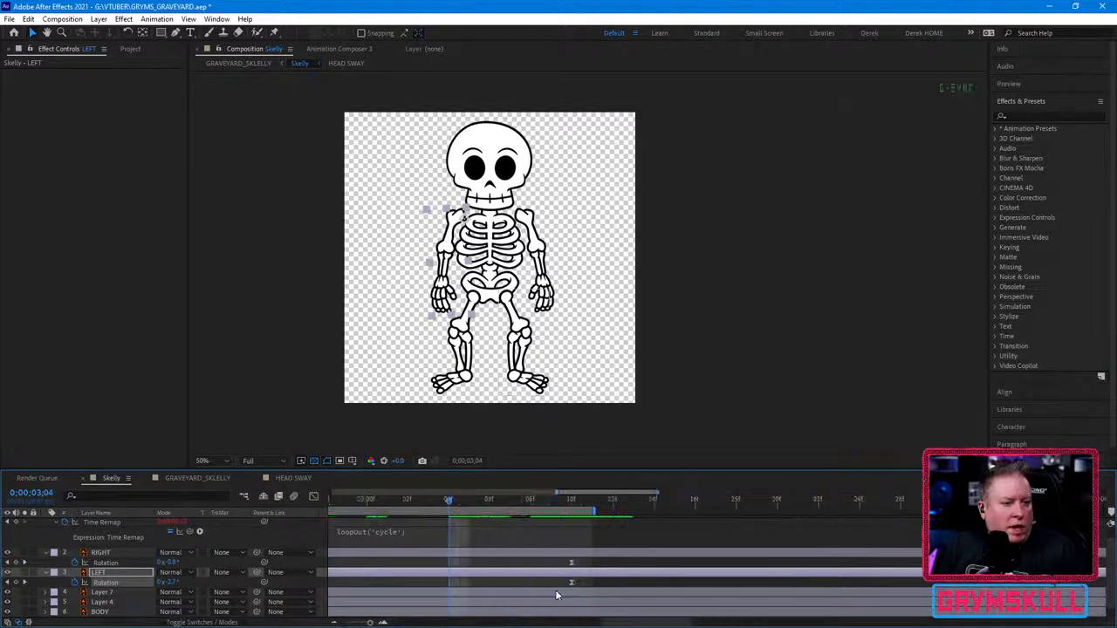
pyautogui.scroll(-1, 556, 591)
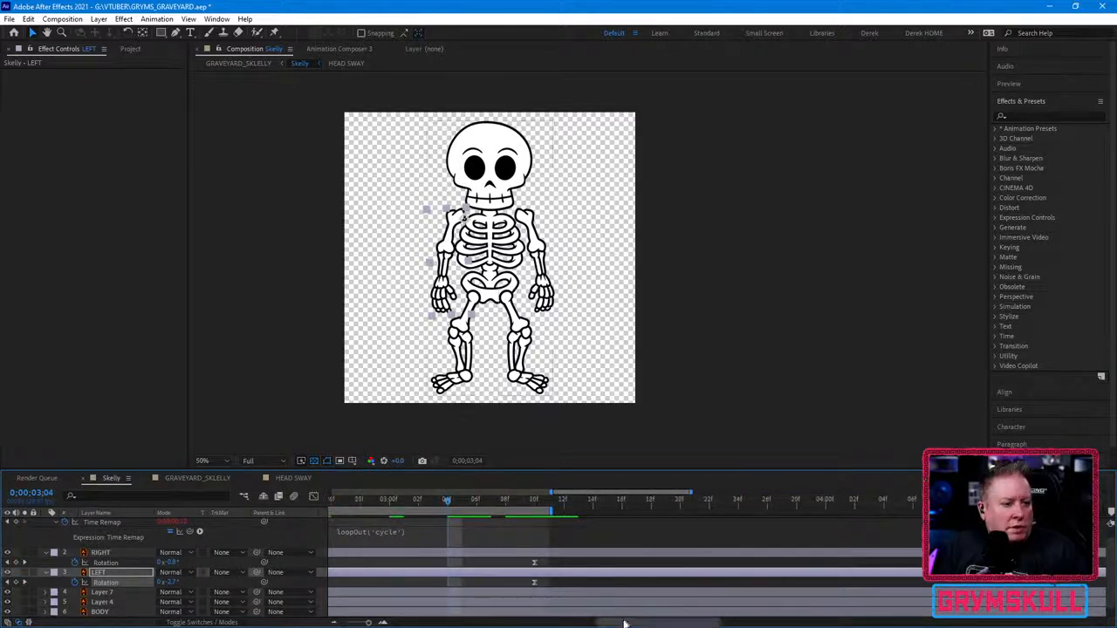
pyautogui.moveTo(623, 622); pyautogui.dragTo(541, 622)
pyautogui.scroll(-5, 476, 597)
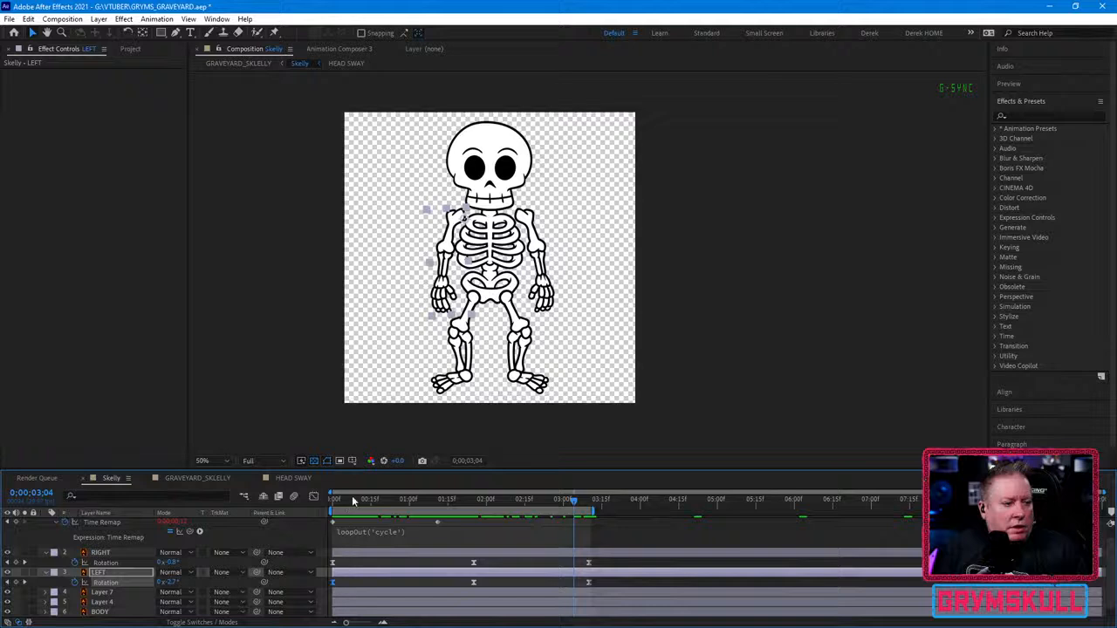
pyautogui.press('space')
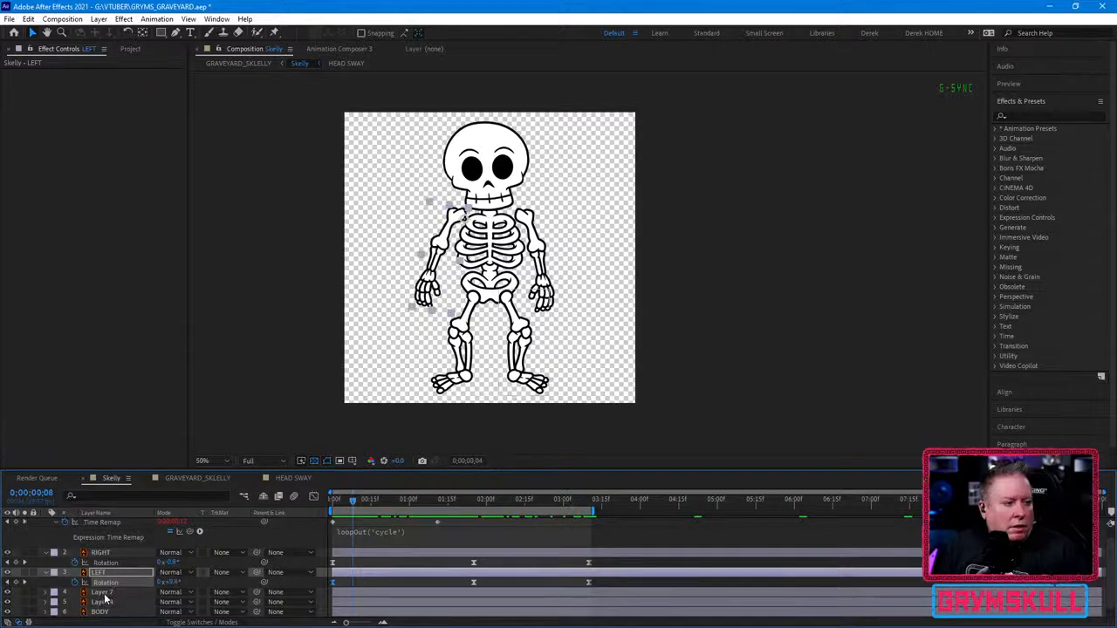
pyautogui.click(119, 592)
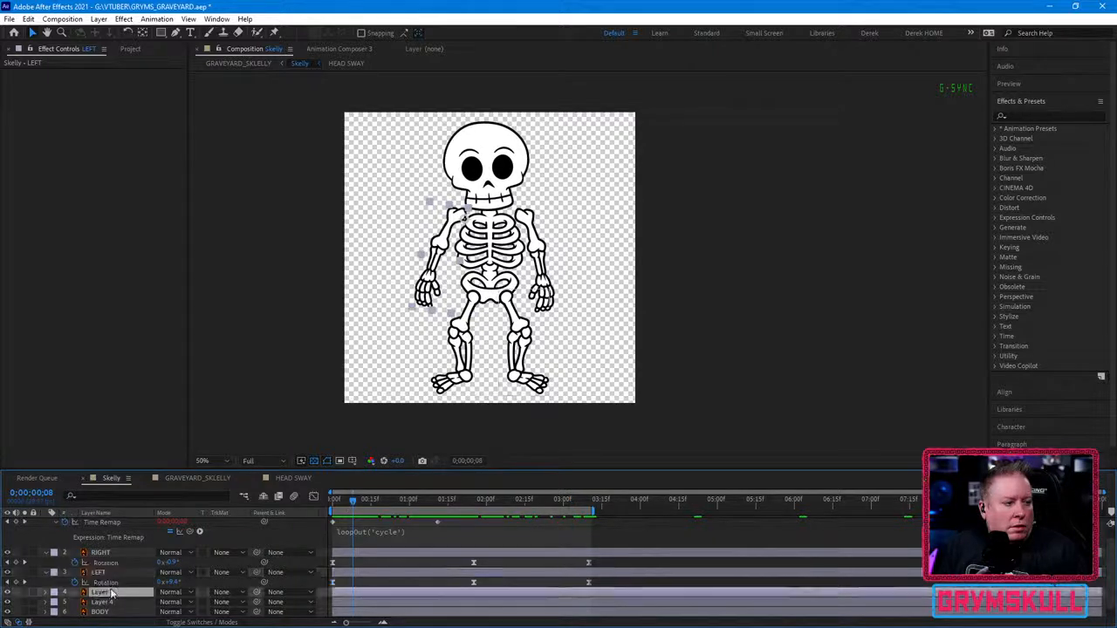
pyautogui.click(102, 573)
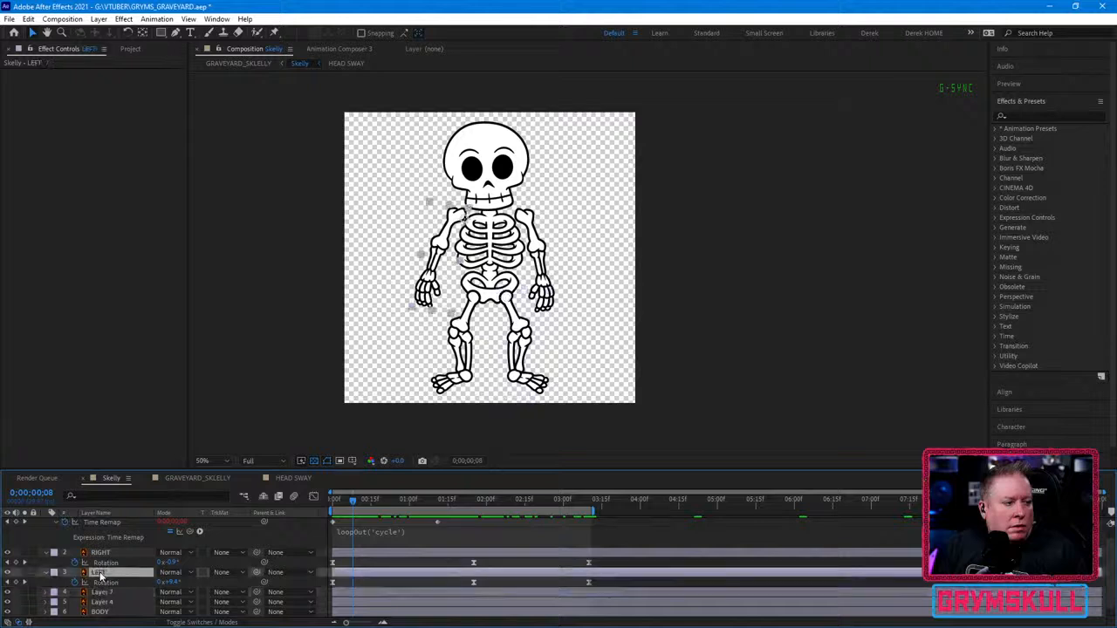
pyautogui.click(103, 551)
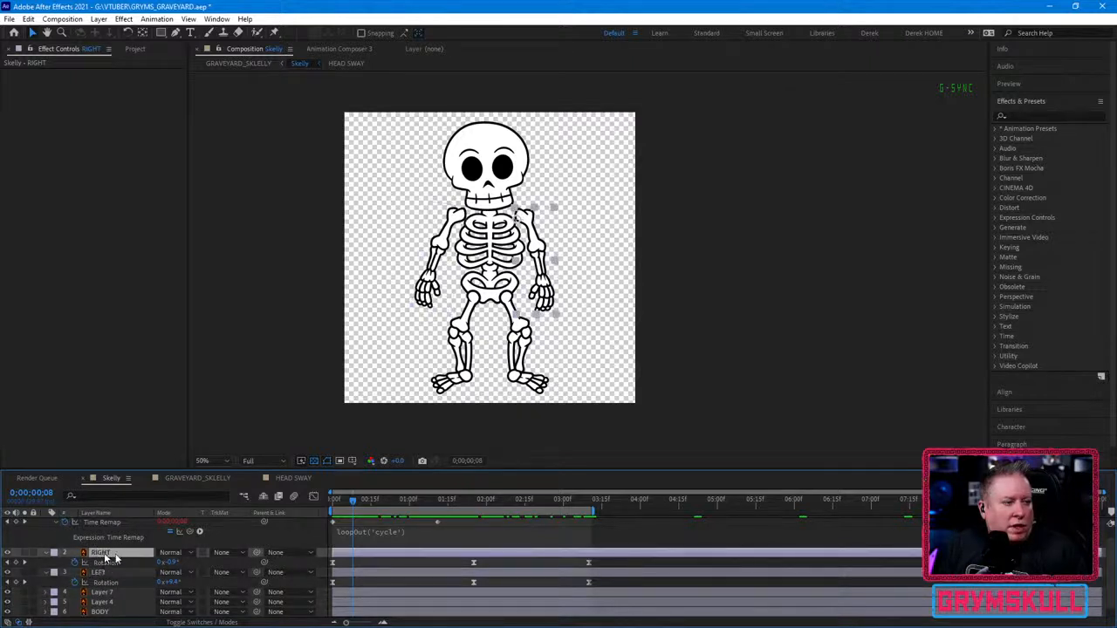
pyautogui.press('Return')
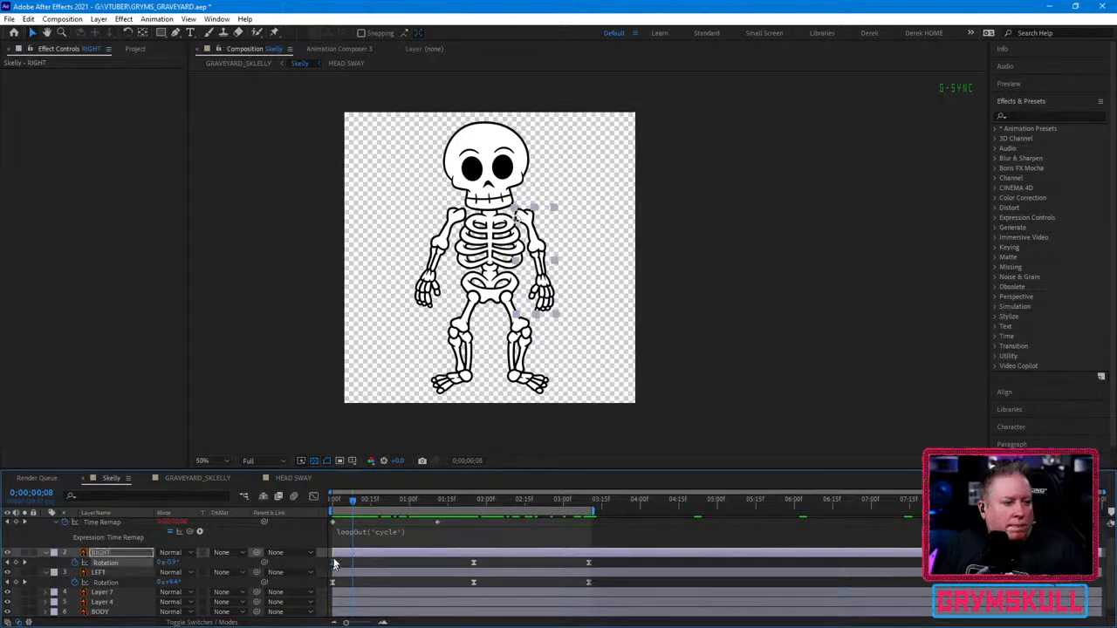
# Step: Copy the LEFT layer's first rotation keyframe onto its last keyframe at 0;00;03;10
pyautogui.moveTo(352, 503); pyautogui.dragTo(325, 511)
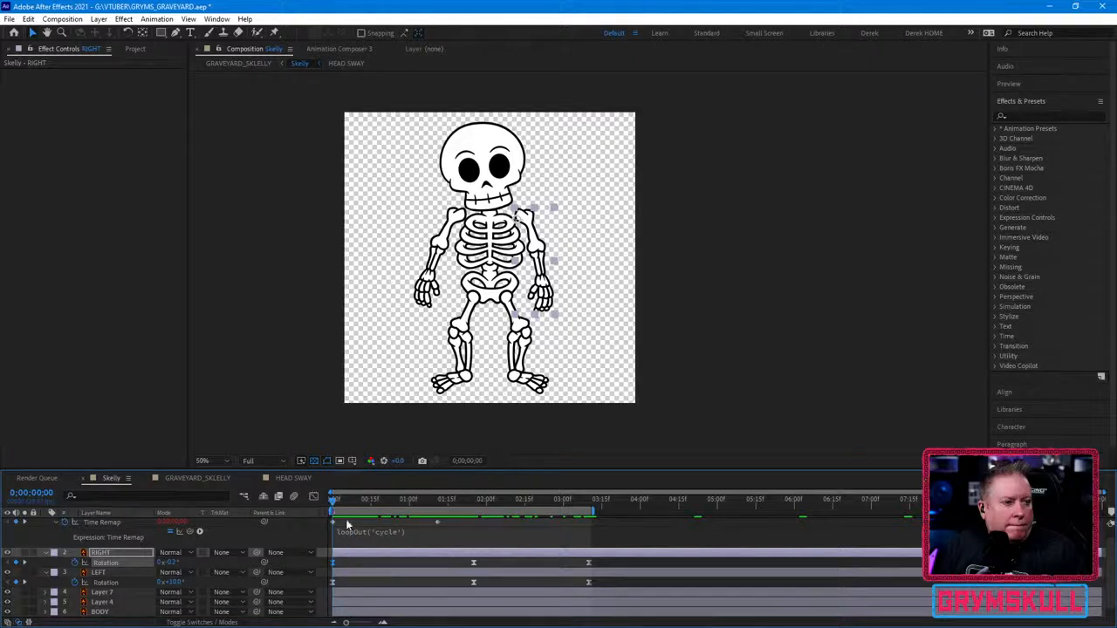
pyautogui.moveTo(450, 503); pyautogui.dragTo(588, 502)
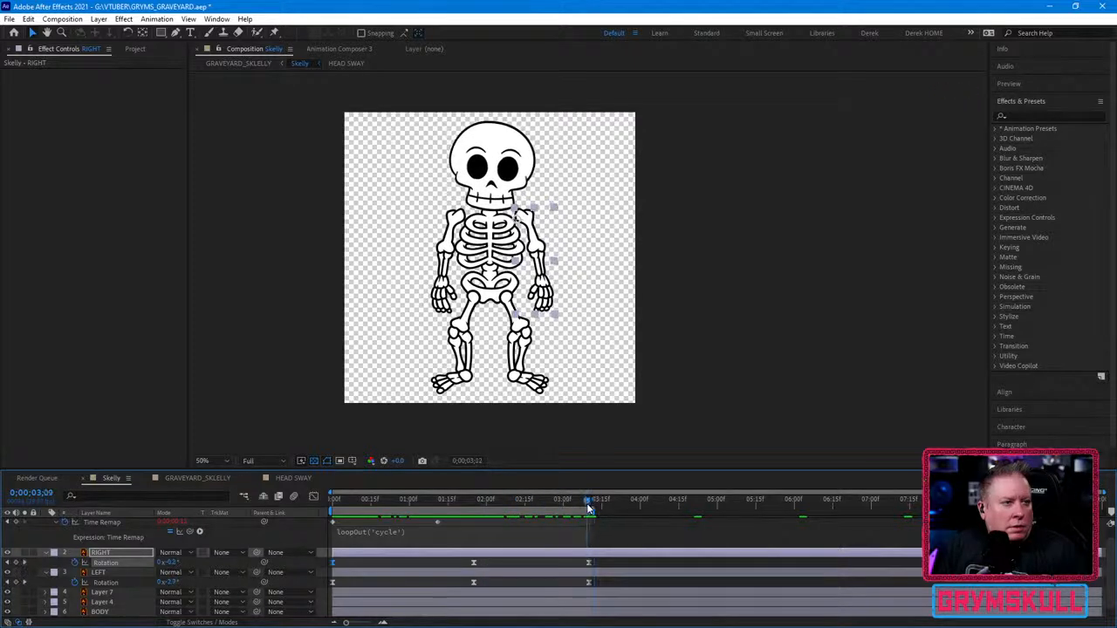
pyautogui.click(332, 584)
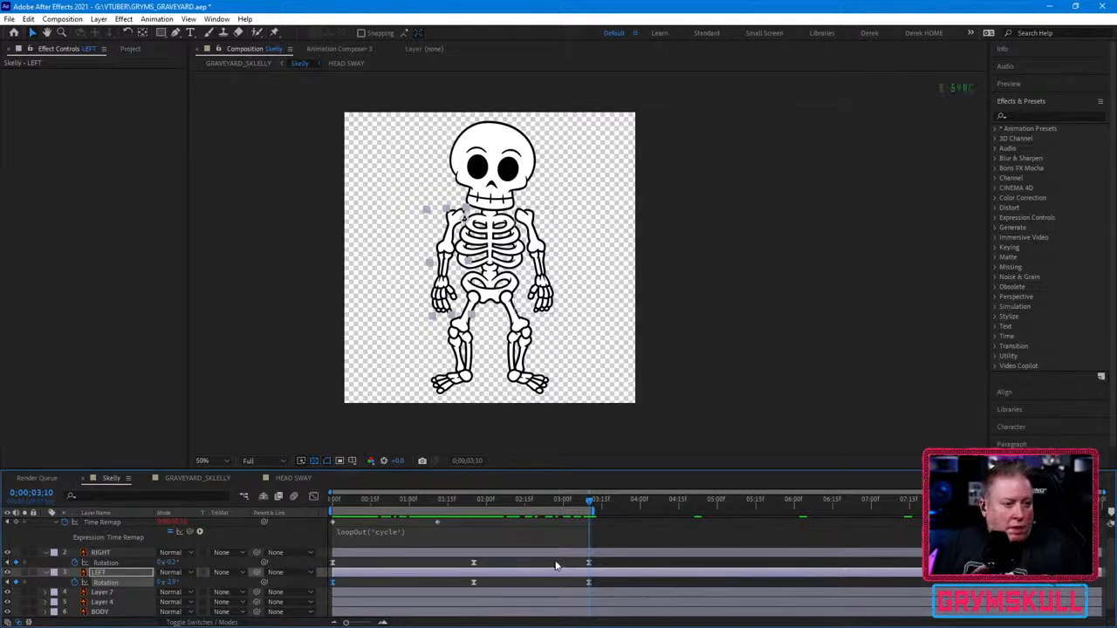
pyautogui.hotkey('ctrl', 'v')
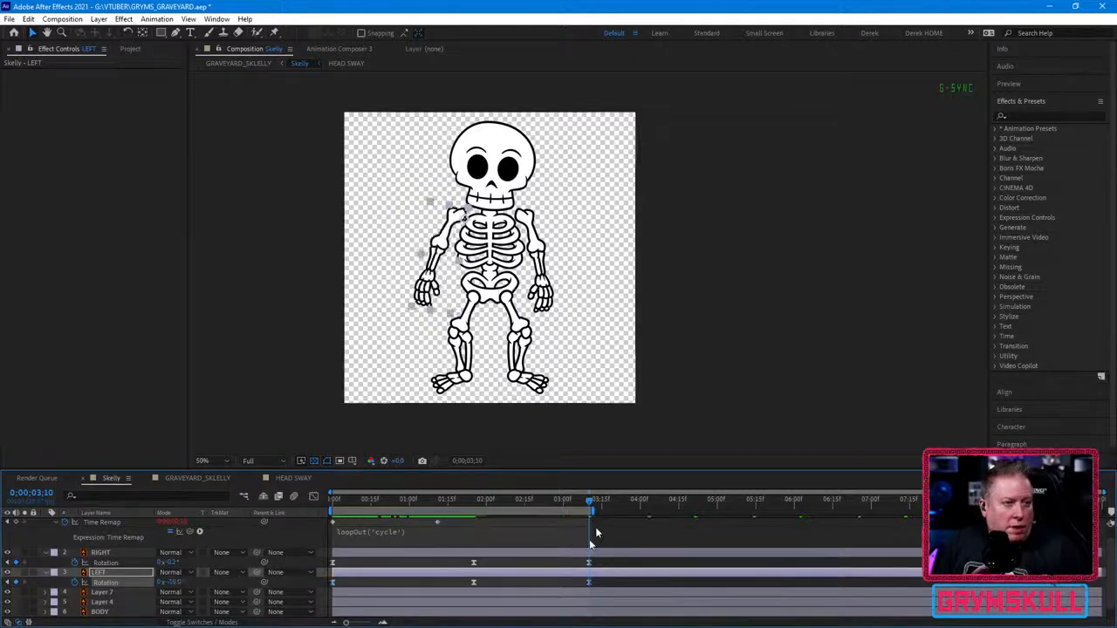
# Step: Play back the whole loop from the start and check how both arms swing alongside the head
pyautogui.press('space')
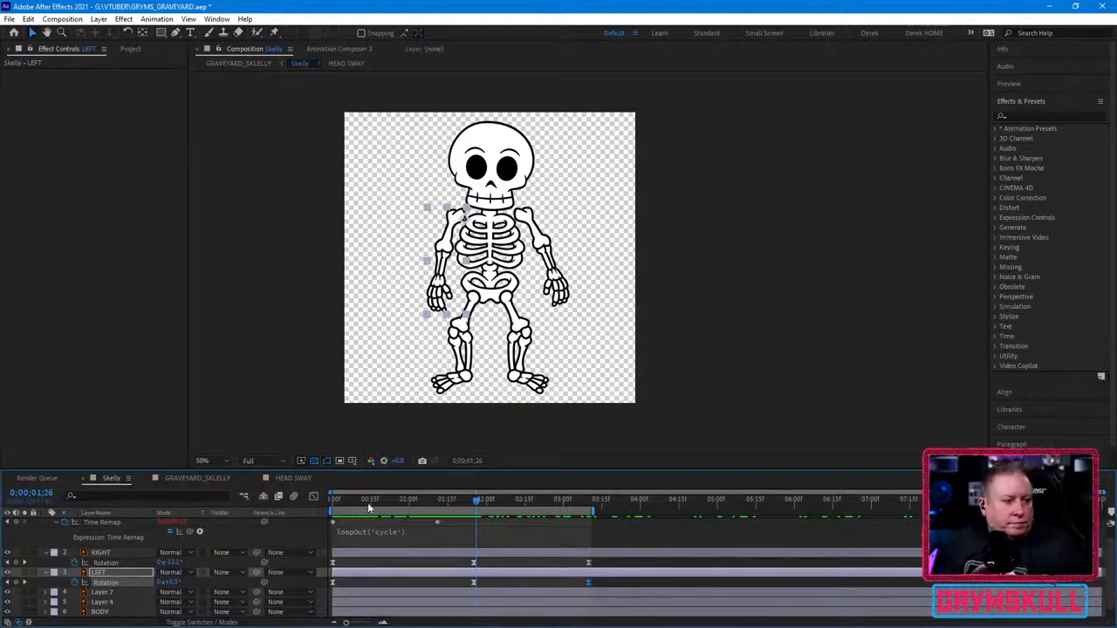
pyautogui.moveTo(334, 502); pyautogui.dragTo(596, 529)
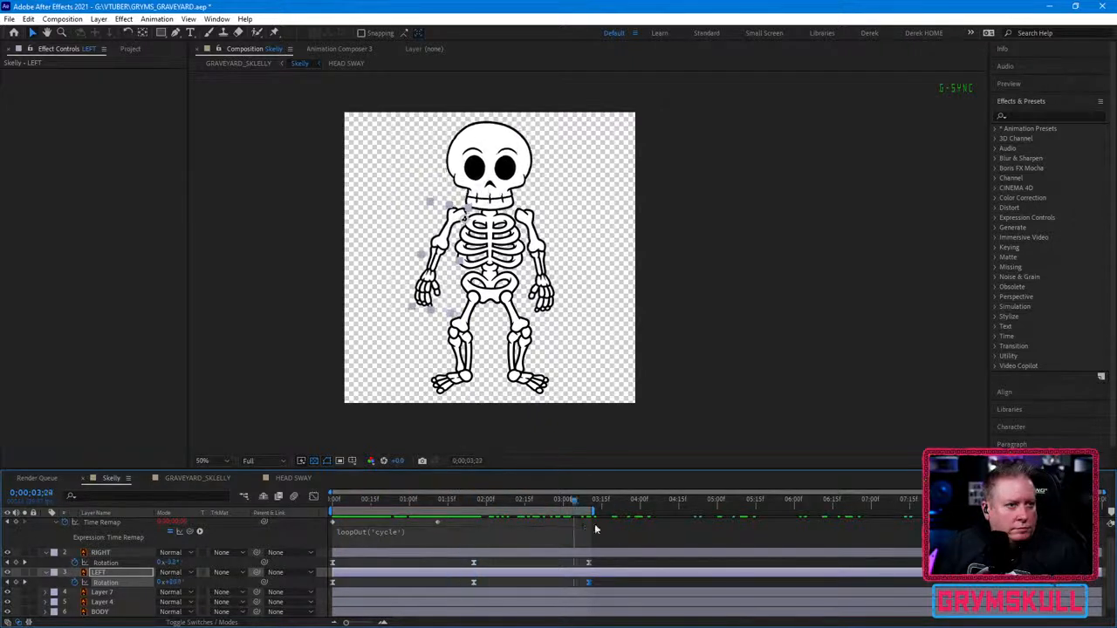
pyautogui.moveTo(476, 534); pyautogui.dragTo(336, 545)
pyautogui.moveTo(339, 506); pyautogui.dragTo(585, 521)
pyautogui.press('space')
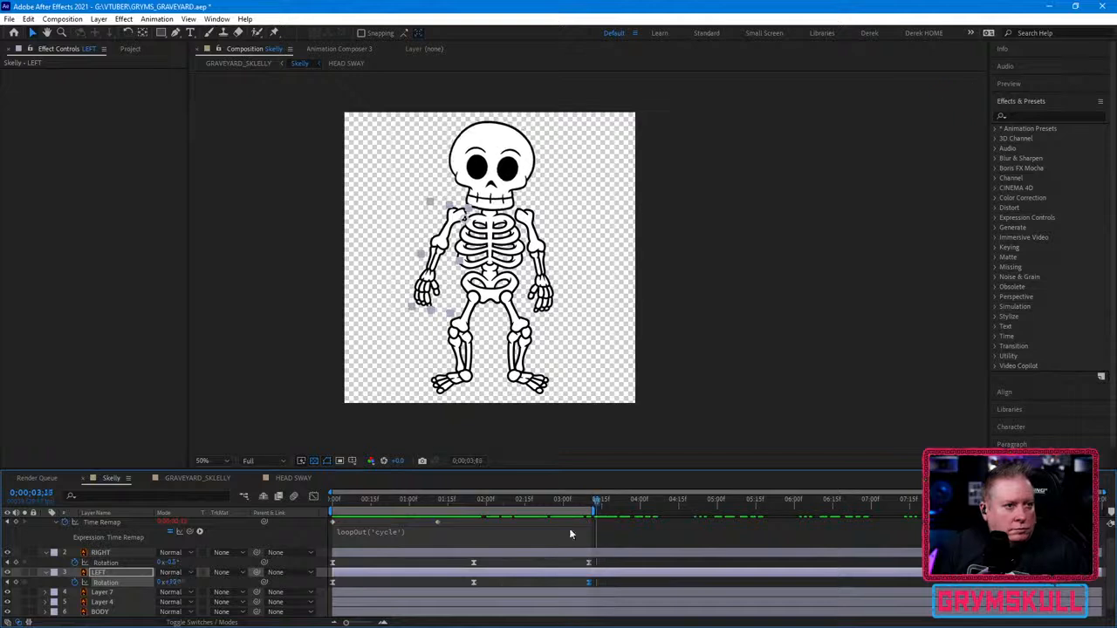
pyautogui.moveTo(394, 528); pyautogui.dragTo(395, 524)
pyautogui.press('Home')
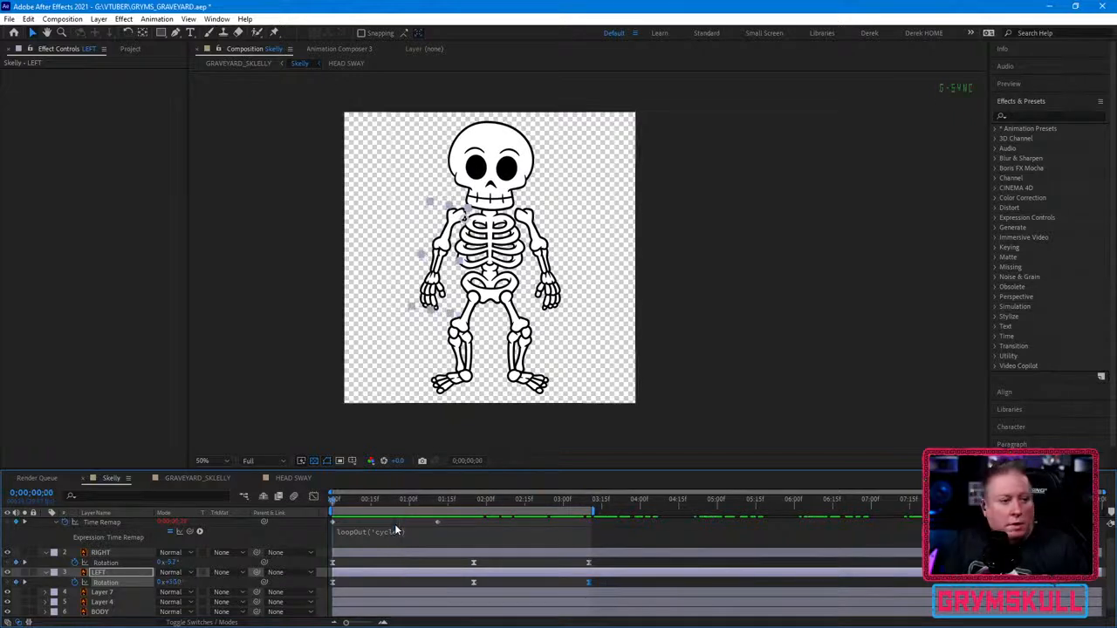
pyautogui.press('space')
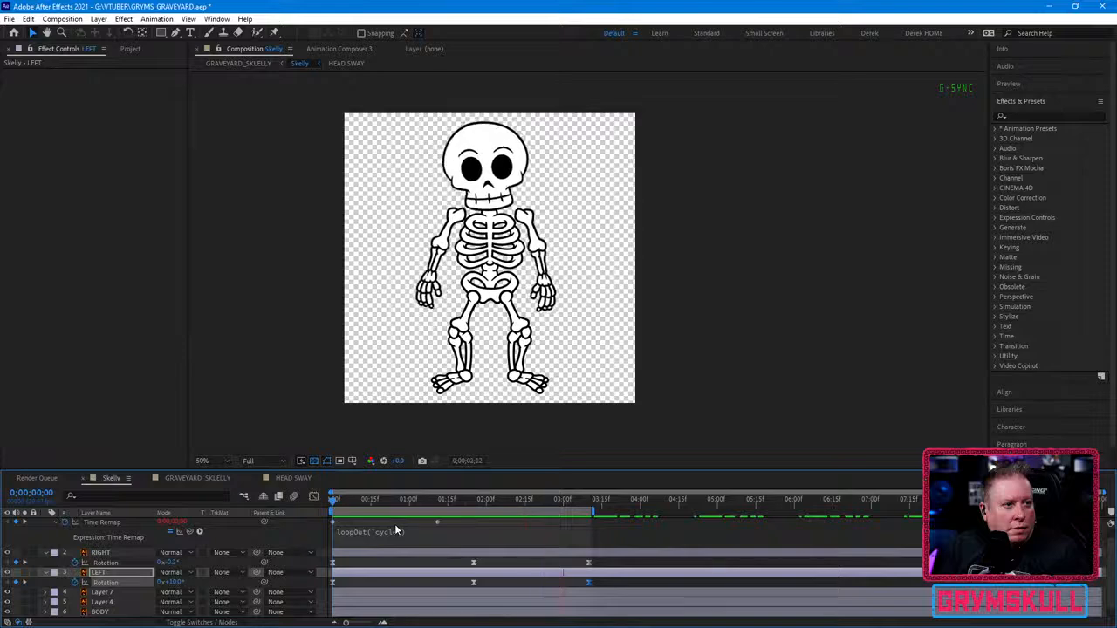
pyautogui.press('space')
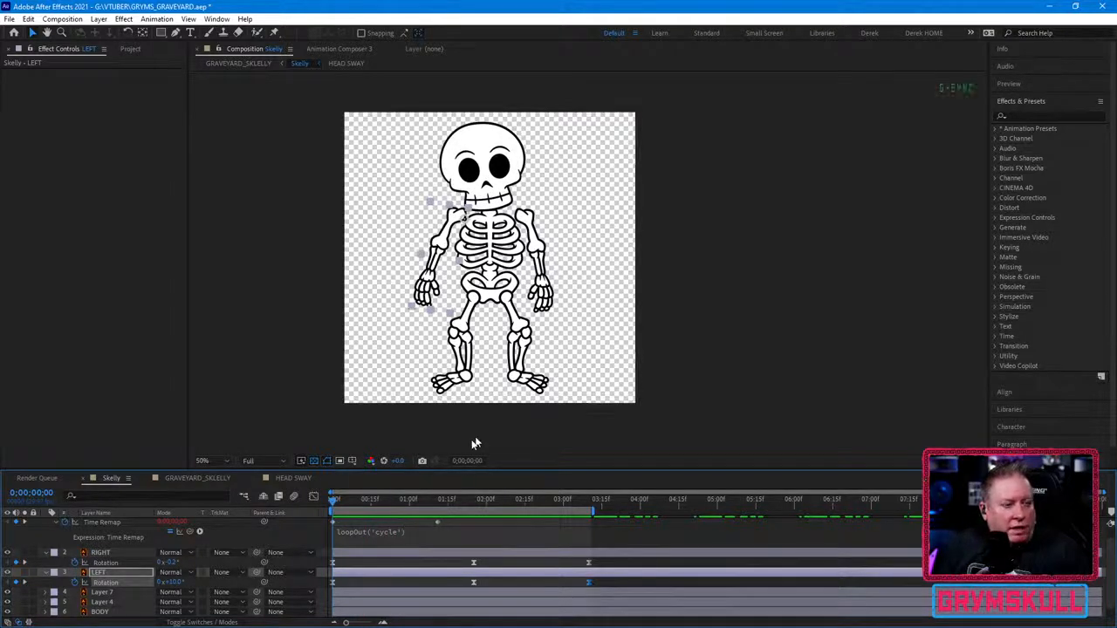
# Step: Try to pre-compose the RIGHT and LEFT layers into a composition named ARMS with all attributes moved into it, then undo it
pyautogui.click(99, 553)
pyautogui.keyDown('shift'); pyautogui.click(101, 572); pyautogui.keyUp('shift')
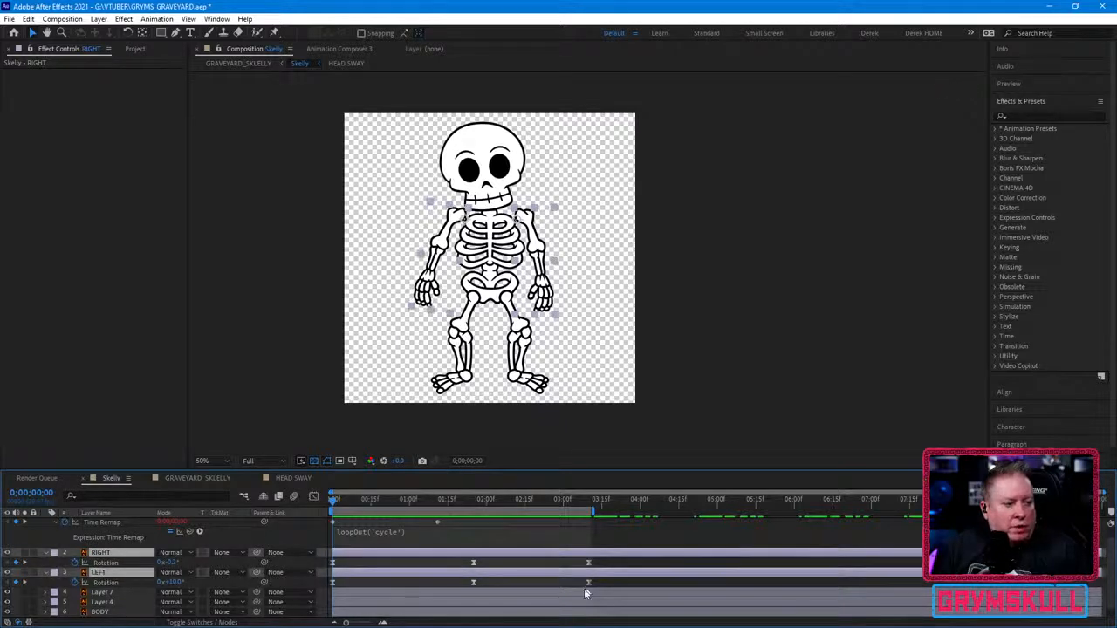
pyautogui.scroll(-1, 447, 574)
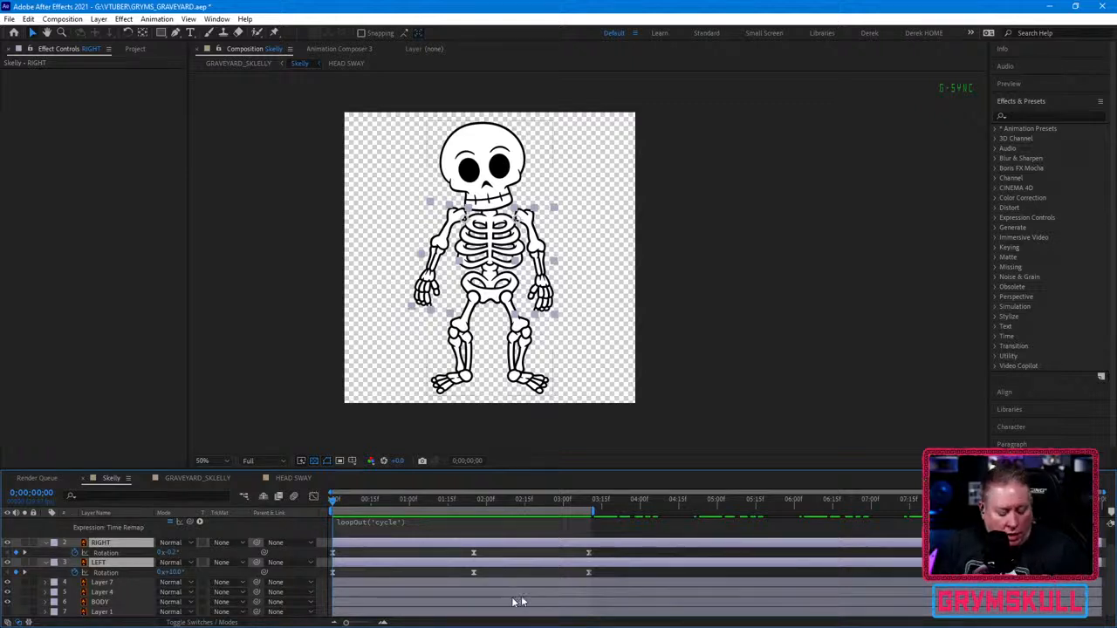
pyautogui.hotkey('ctrl', 'shift', 'c')
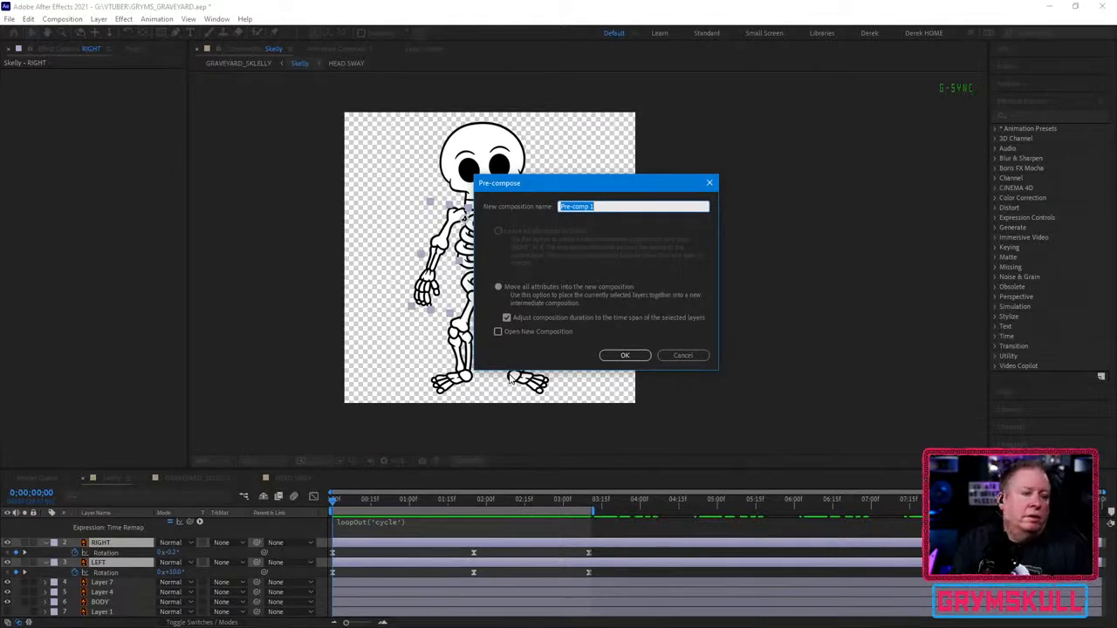
pyautogui.write('ARMS')
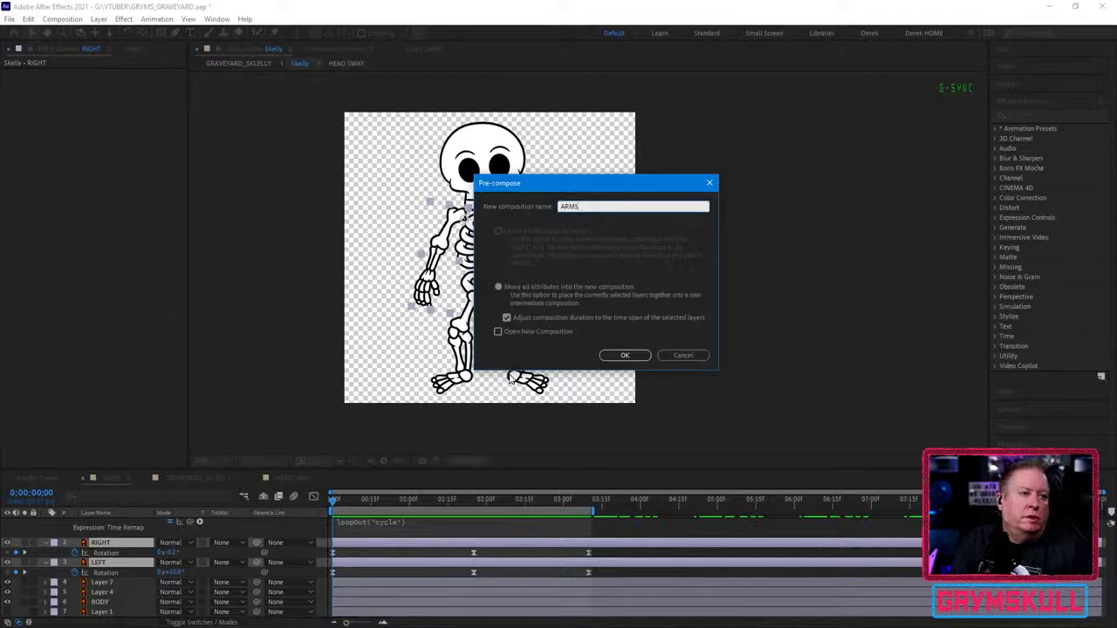
pyautogui.click(498, 287)
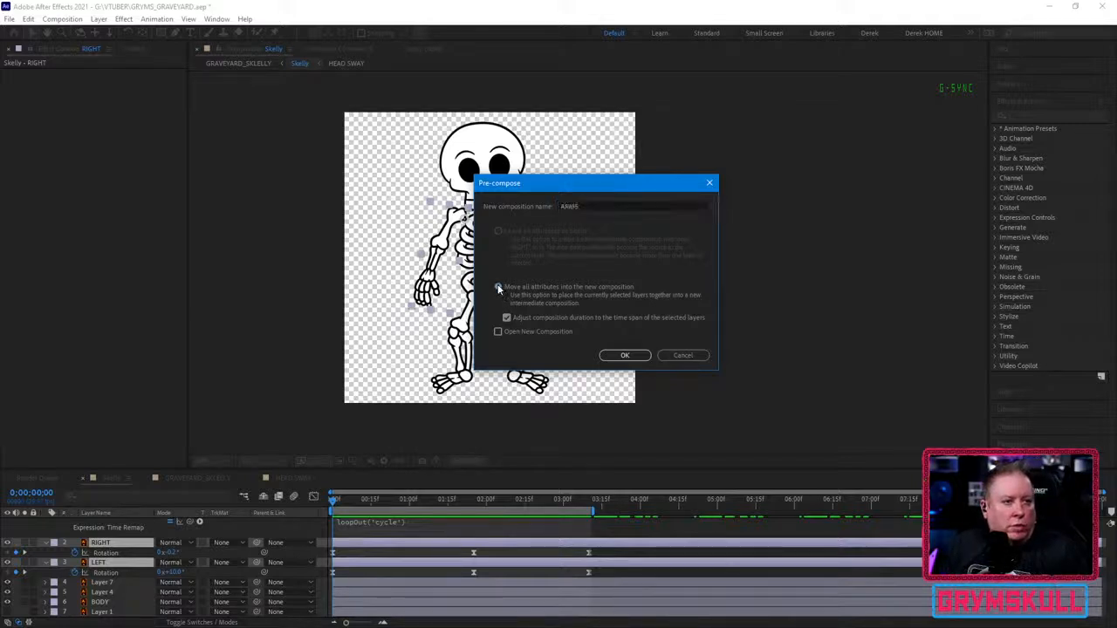
pyautogui.click(627, 356)
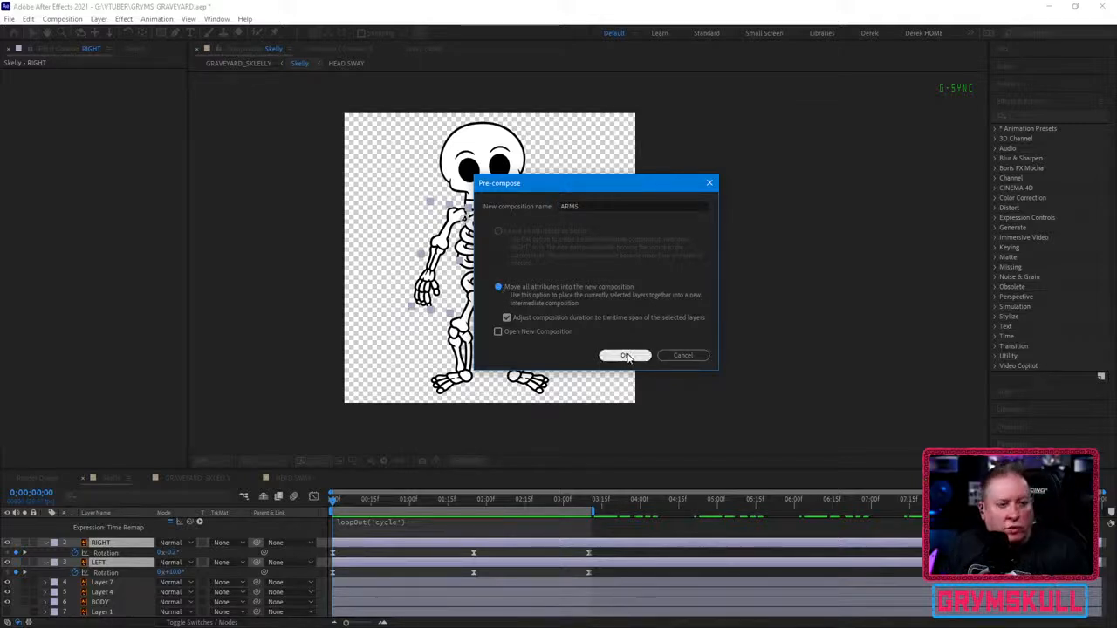
pyautogui.click(626, 356)
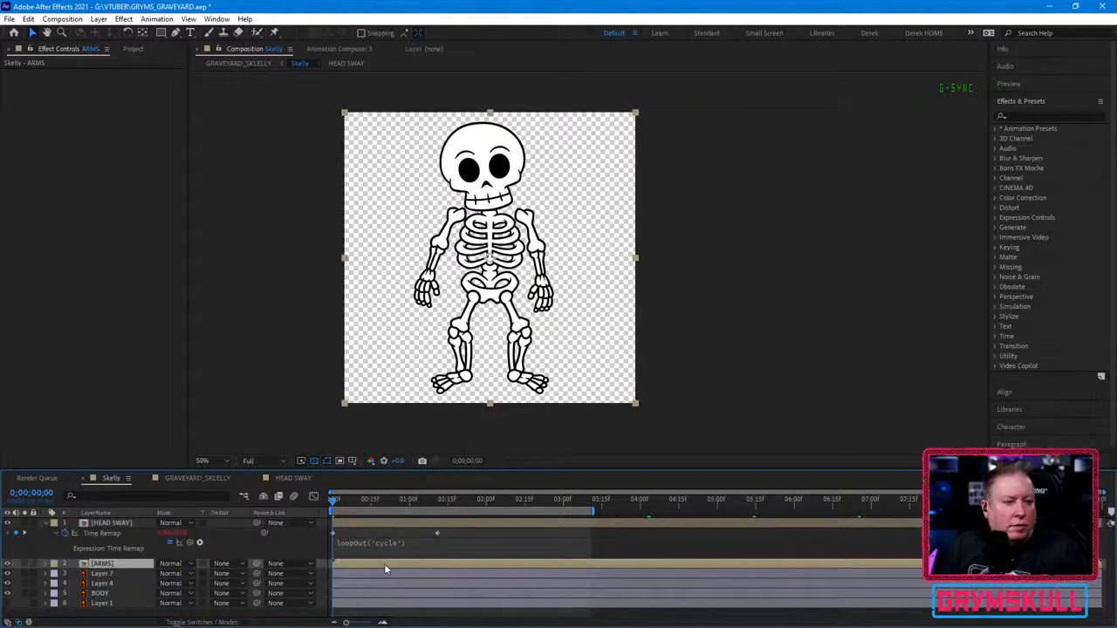
pyautogui.hotkey('ctrl', 'z')
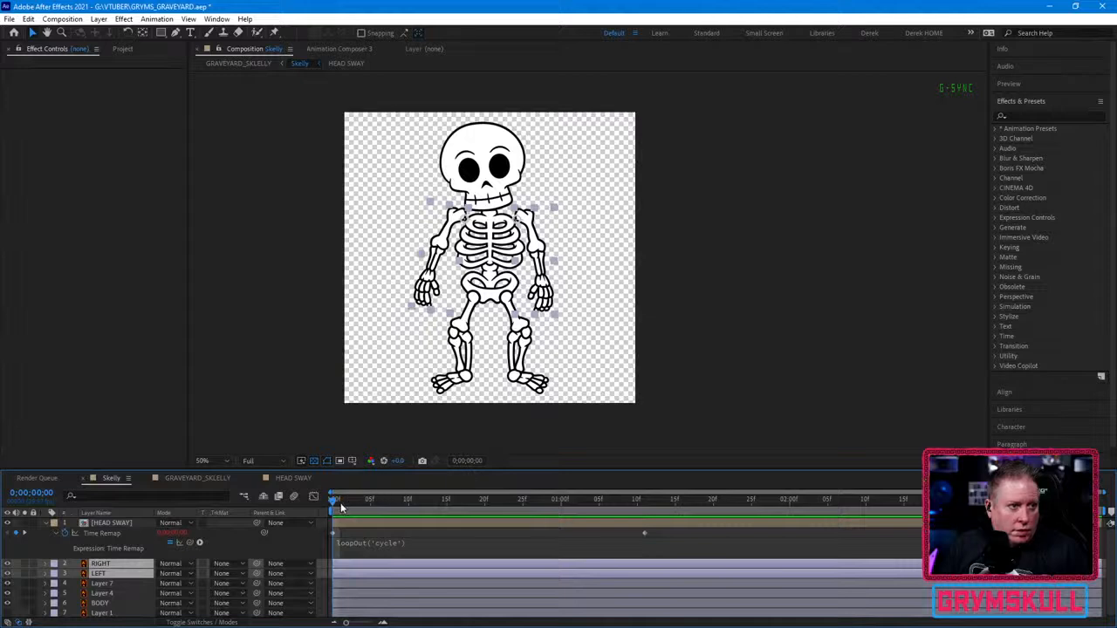
pyautogui.moveTo(341, 506); pyautogui.dragTo(699, 511)
pyautogui.moveTo(357, 515); pyautogui.dragTo(557, 520)
pyautogui.hotkey('ctrl', 'shift', 'c')
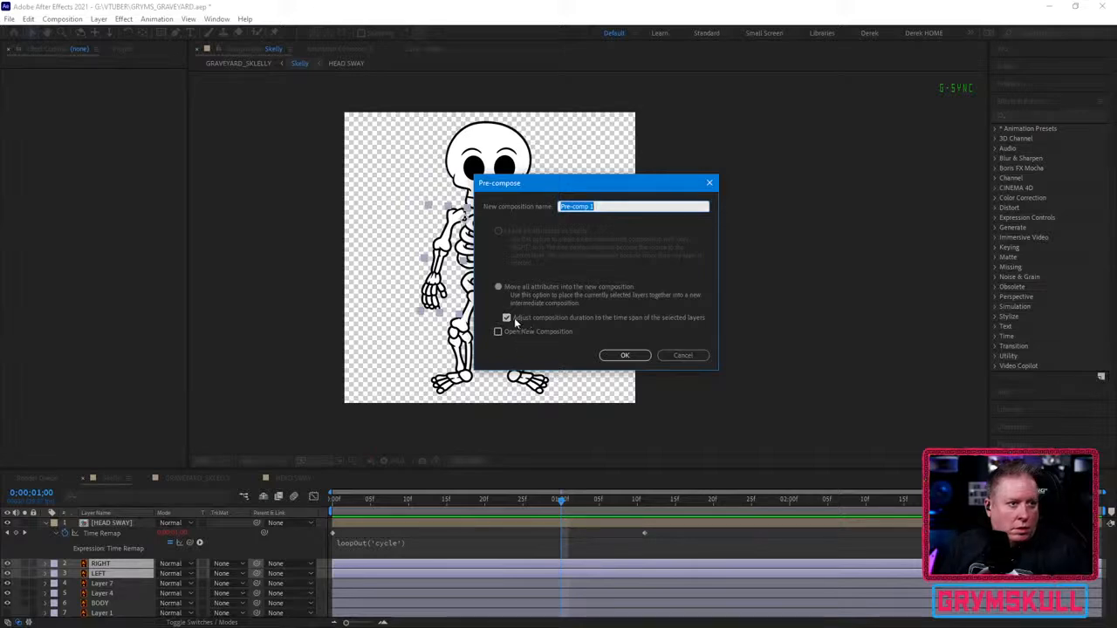
pyautogui.click(681, 355)
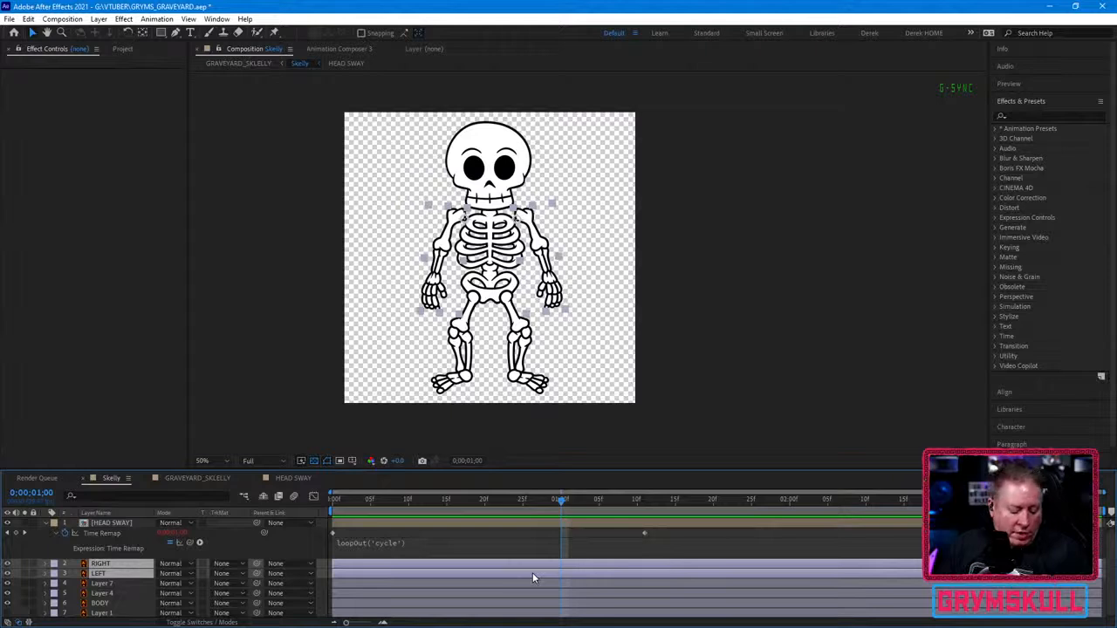
# Step: Reveal the RIGHT and LEFT layers' rotation keyframes and undo the most recent rotation changes on both arms, checking the motion in between
pyautogui.press('u')
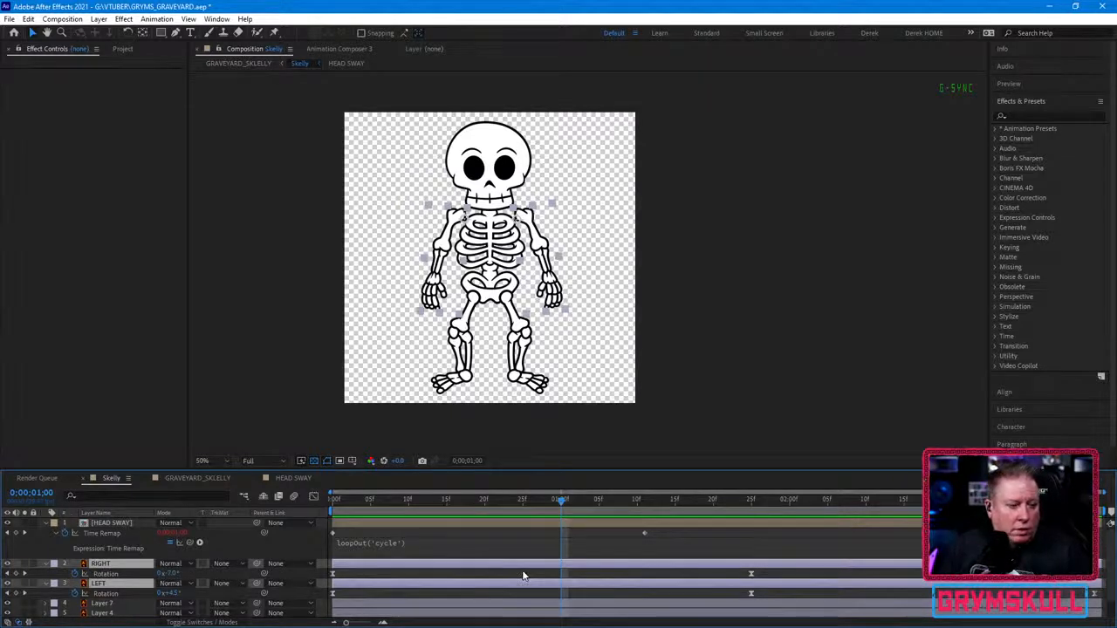
pyautogui.scroll(-1, 490, 580)
pyautogui.scroll(-1, 491, 580)
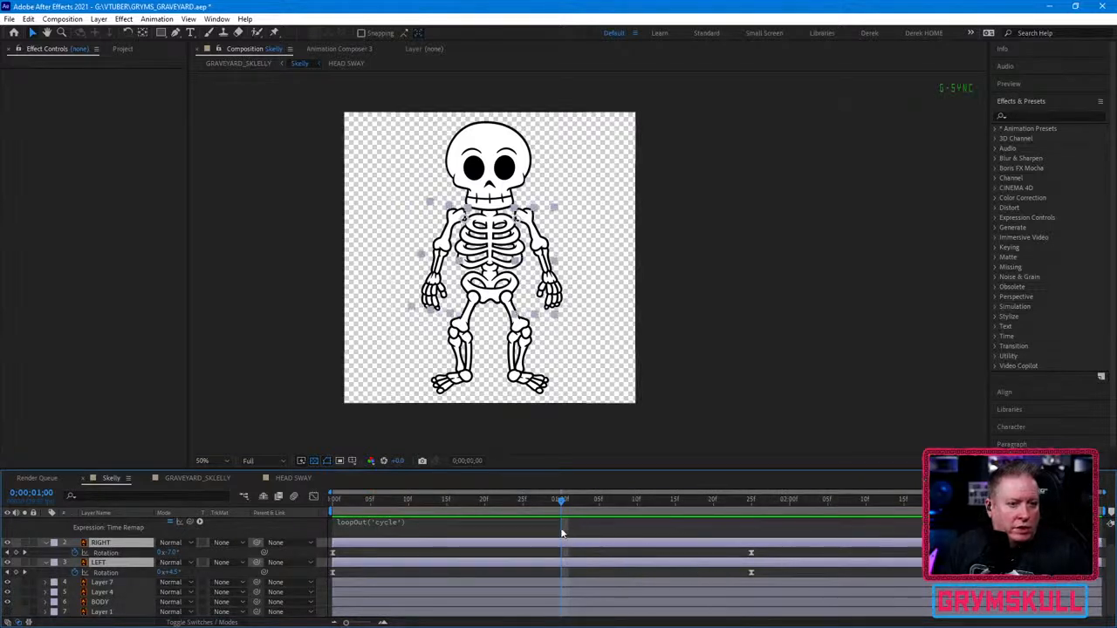
pyautogui.press('space')
pyautogui.hotkey('ctrl', 'z')
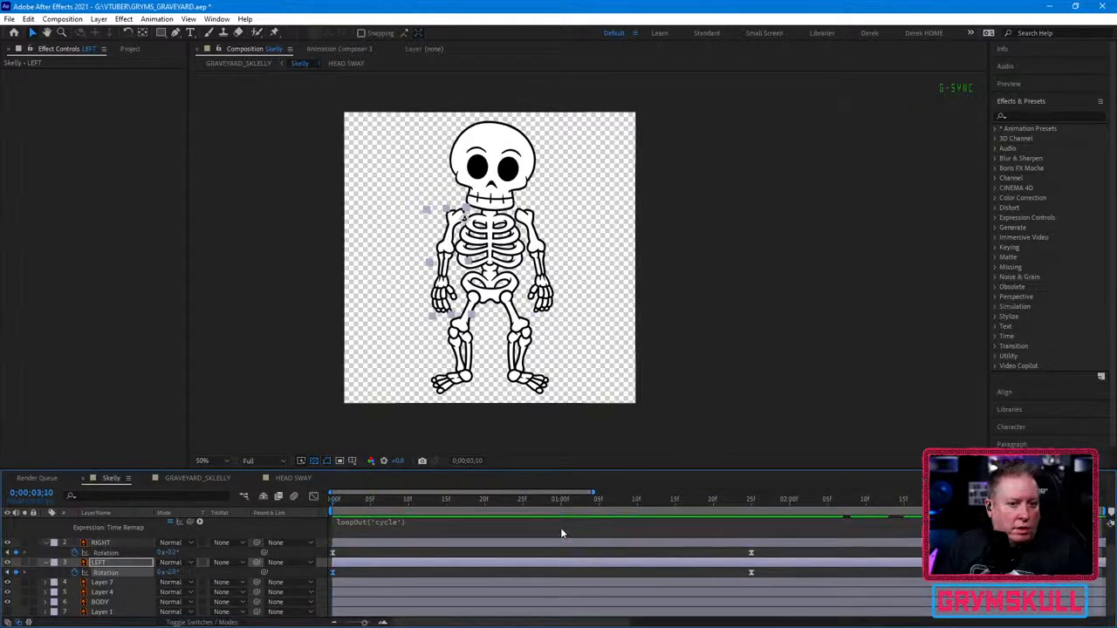
pyautogui.hotkey('ctrl', 'z')
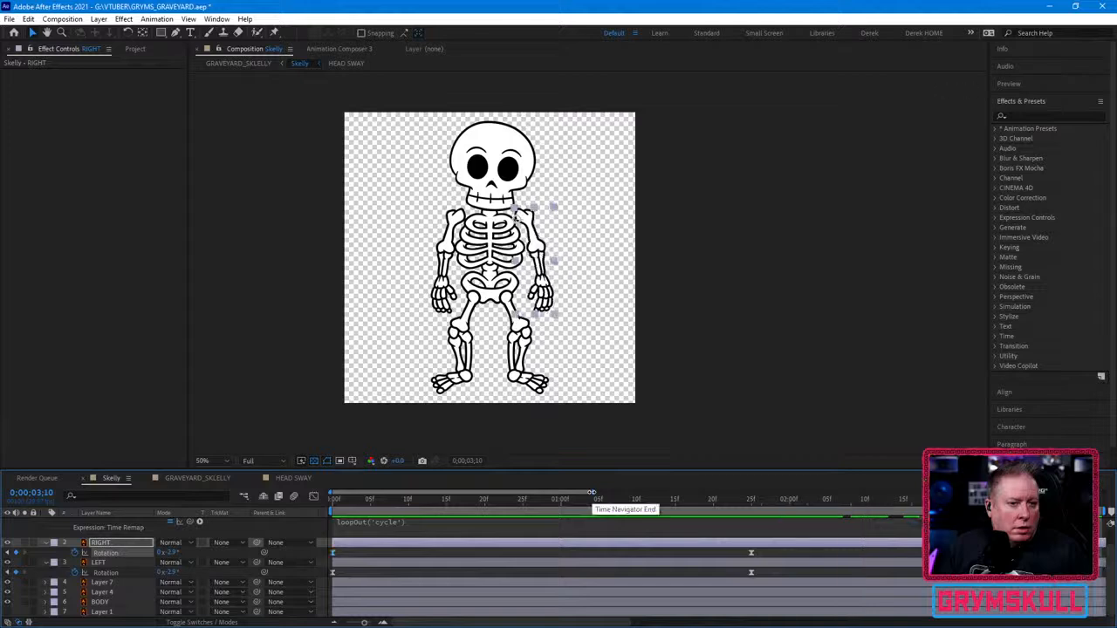
pyautogui.moveTo(438, 506); pyautogui.dragTo(576, 515)
pyautogui.press('space')
pyautogui.hotkey('ctrl', 'z')
pyautogui.hotkey('ctrl', 'z')
# Step: Scrub and play the arm swing, then show more of the timeline and play through all the rotation keyframes
pyautogui.moveTo(375, 501); pyautogui.dragTo(835, 509)
pyautogui.click(585, 540)
pyautogui.press('space')
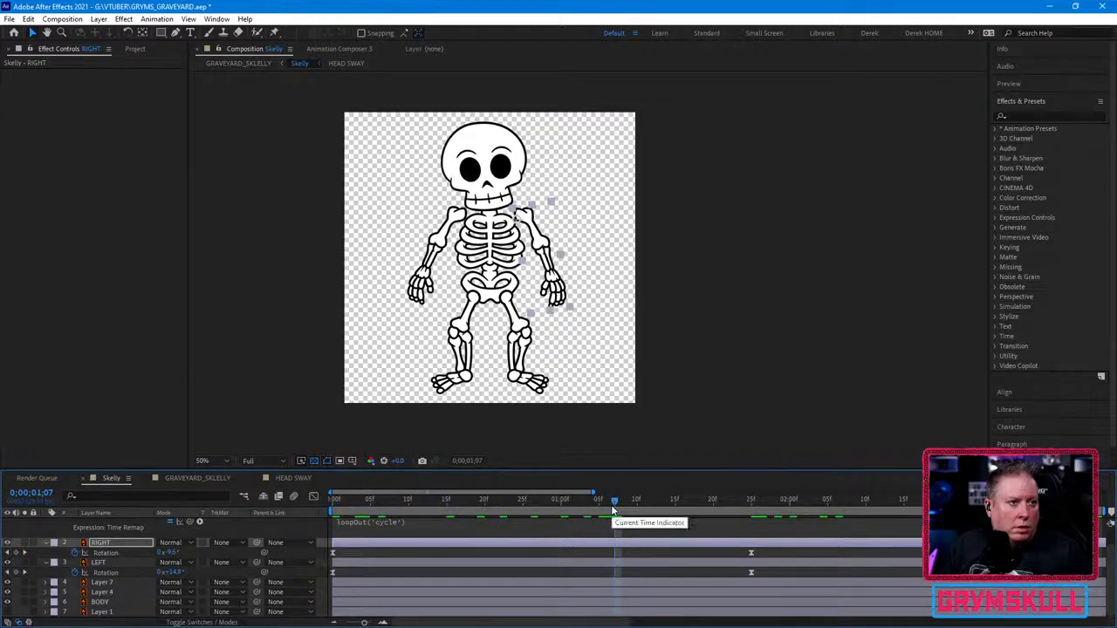
pyautogui.press('space')
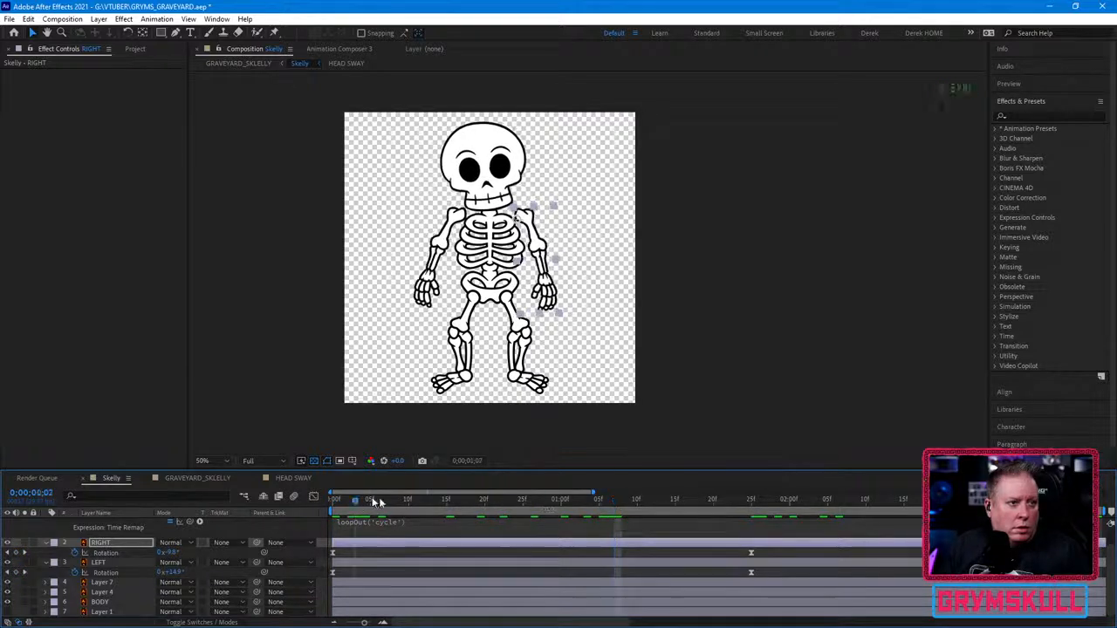
pyautogui.press('space')
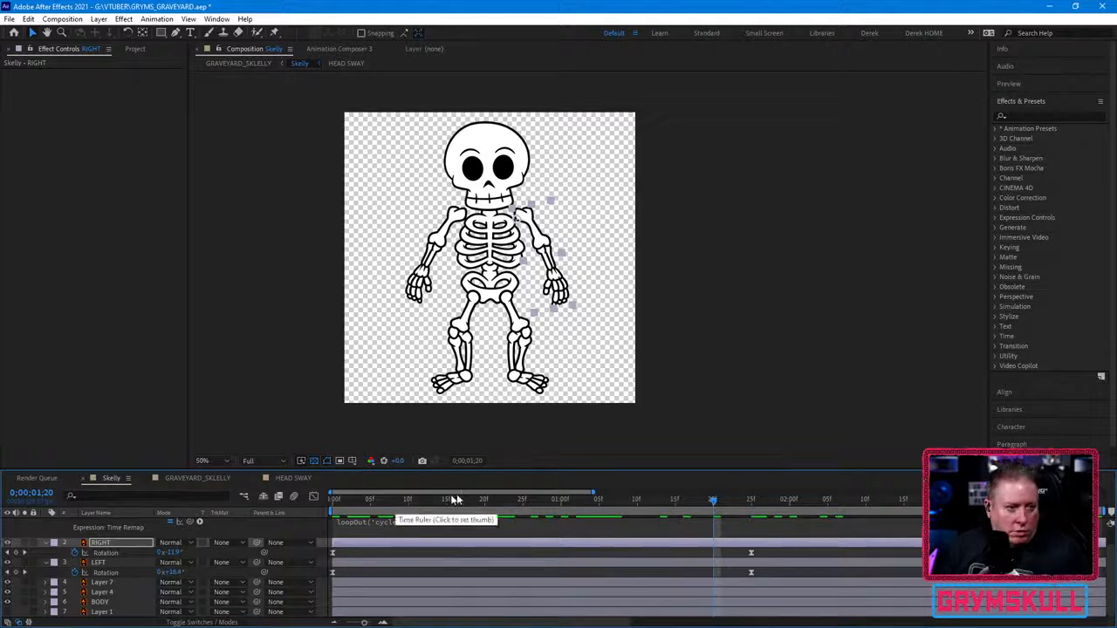
pyautogui.moveTo(593, 492); pyautogui.dragTo(1103, 494)
pyautogui.press('space')
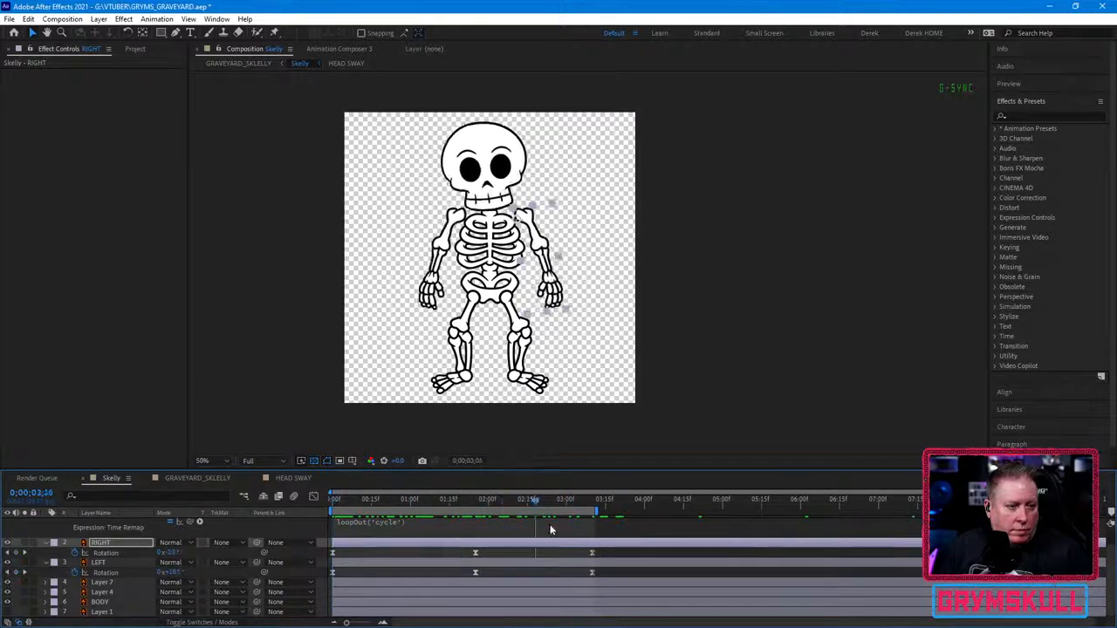
pyautogui.press('space')
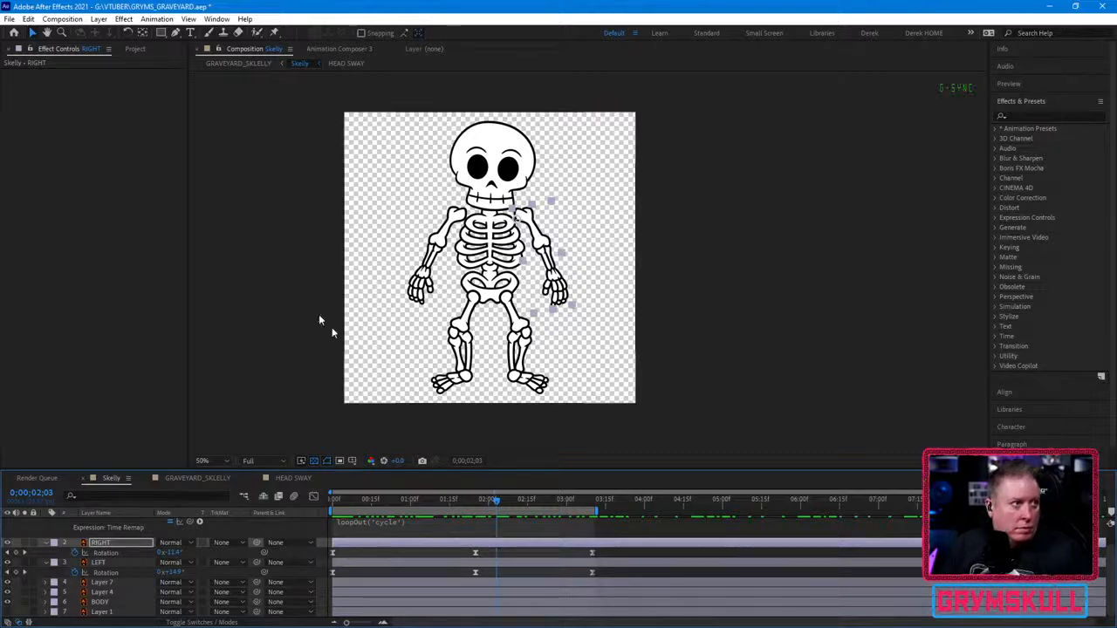
# Step: Return the current time to the start of the composition at 0;00;00;00
pyautogui.click(30, 20)
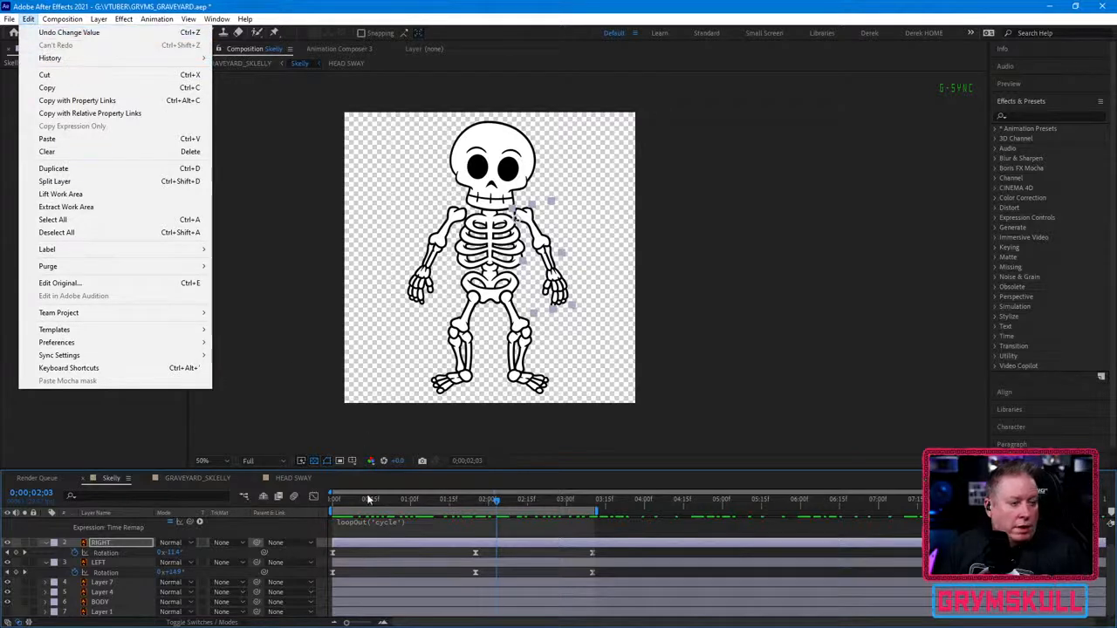
pyautogui.moveTo(356, 501); pyautogui.dragTo(335, 511)
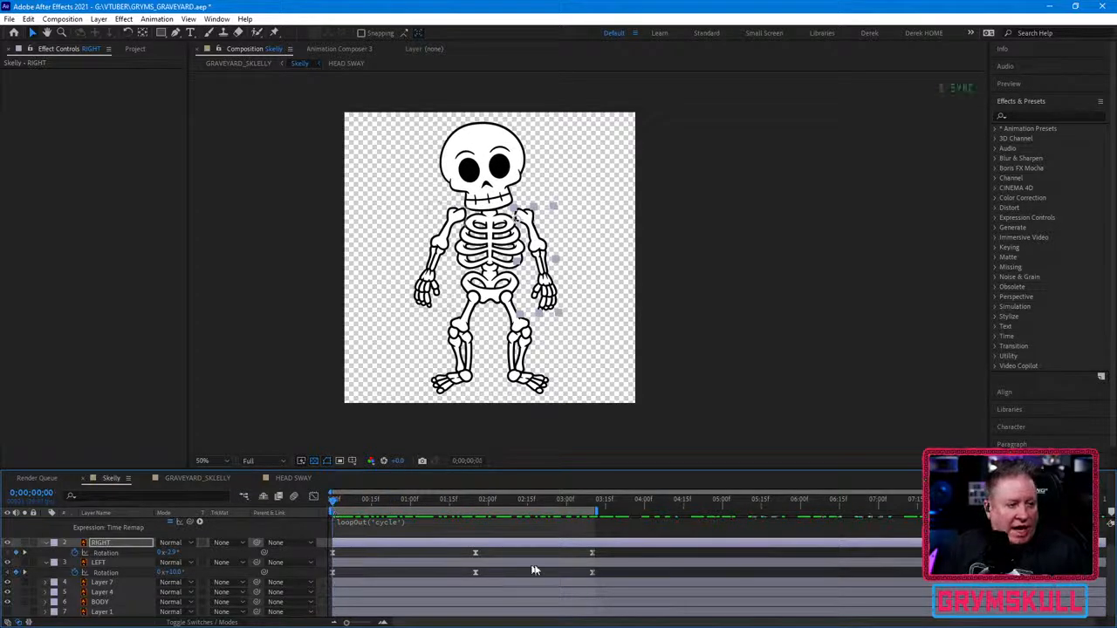
pyautogui.click(551, 404)
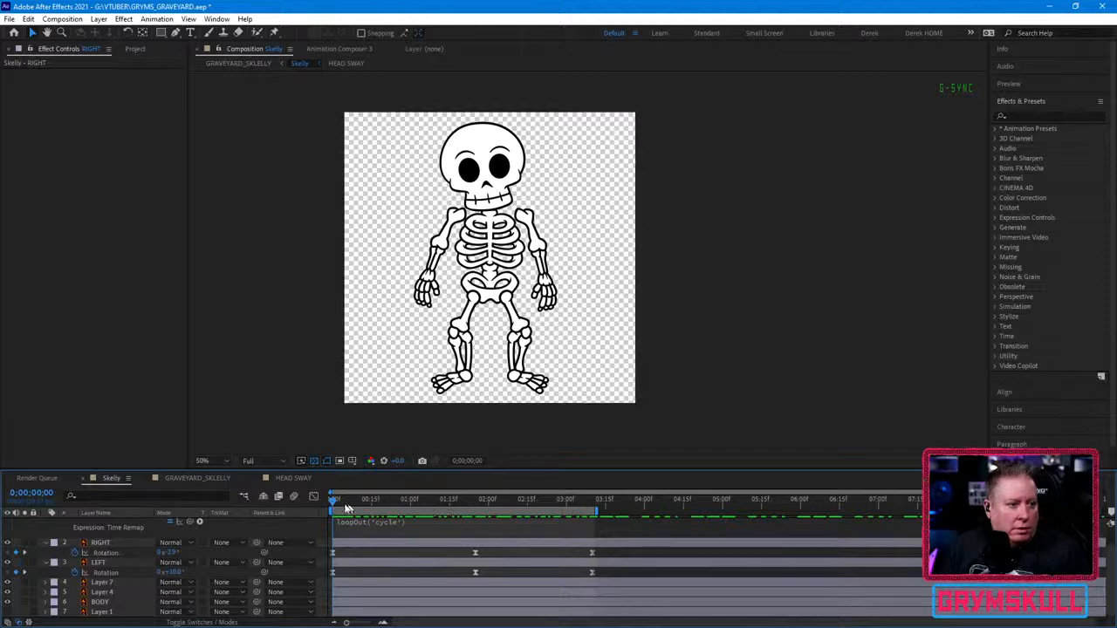
pyautogui.moveTo(347, 505); pyautogui.dragTo(300, 503)
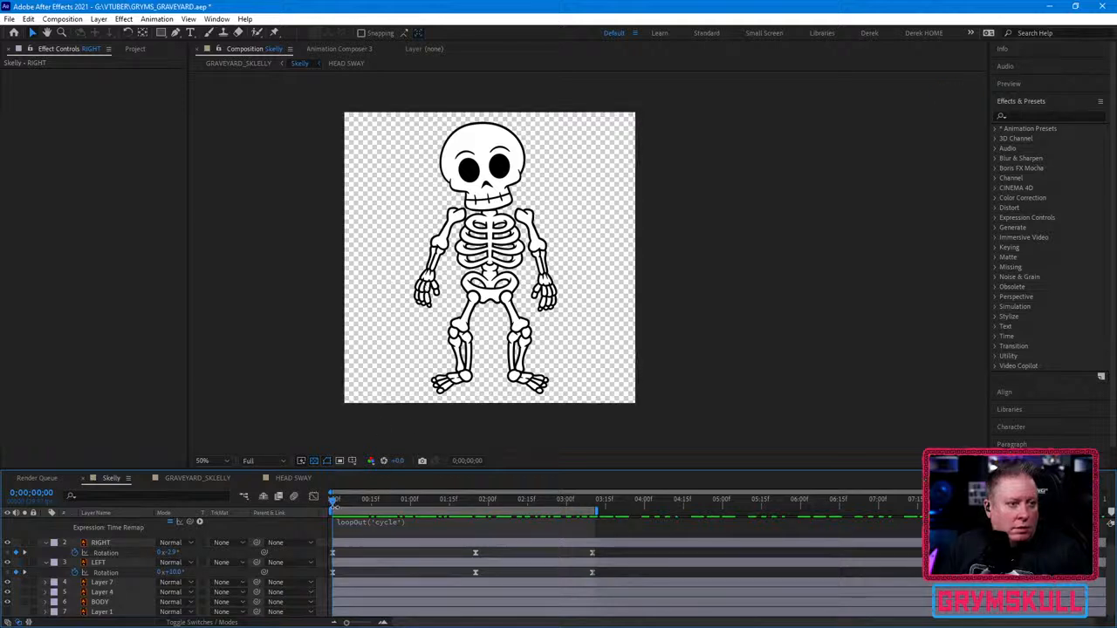
pyautogui.click(99, 557)
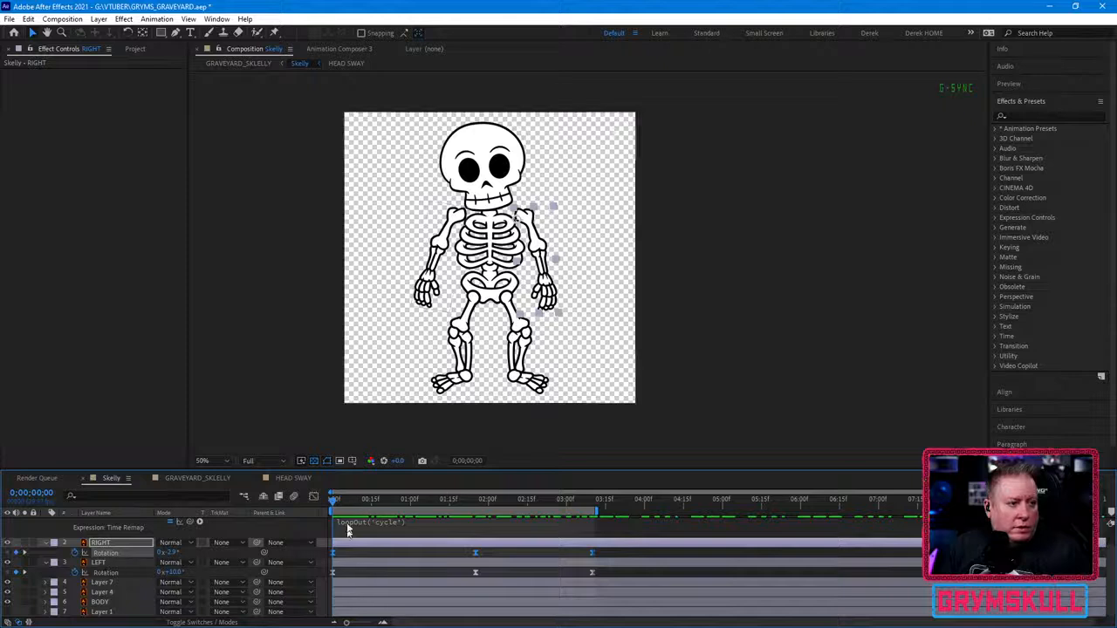
pyautogui.click(472, 534)
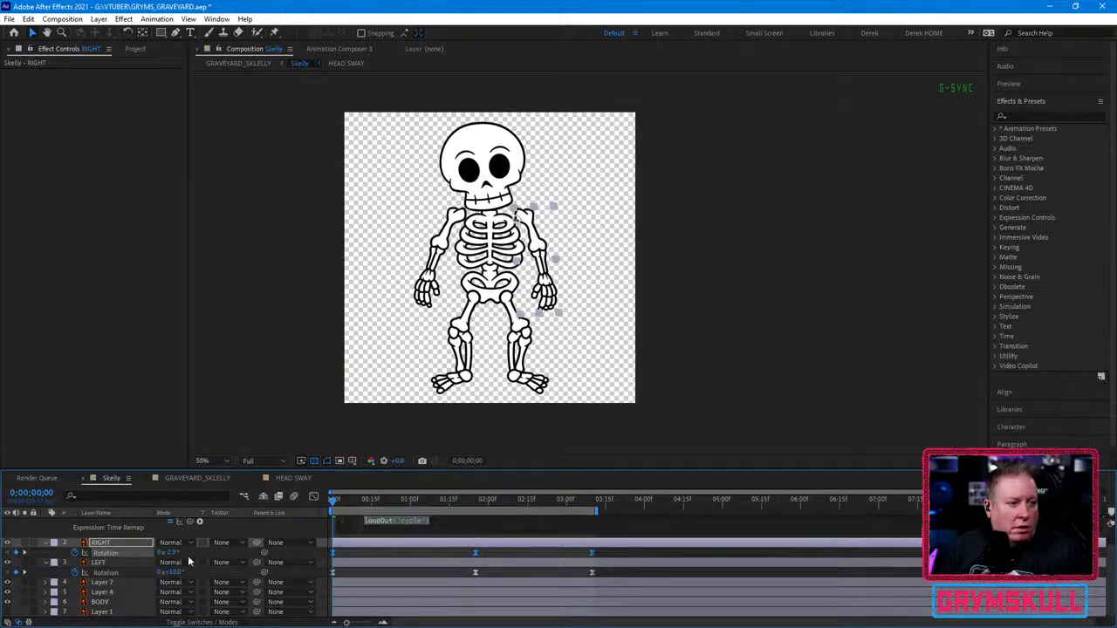
# Step: Rotate the LEFT arm slightly outward to about 11.7° at 0;00;00;00 and display its Rotation property
pyautogui.click(160, 562)
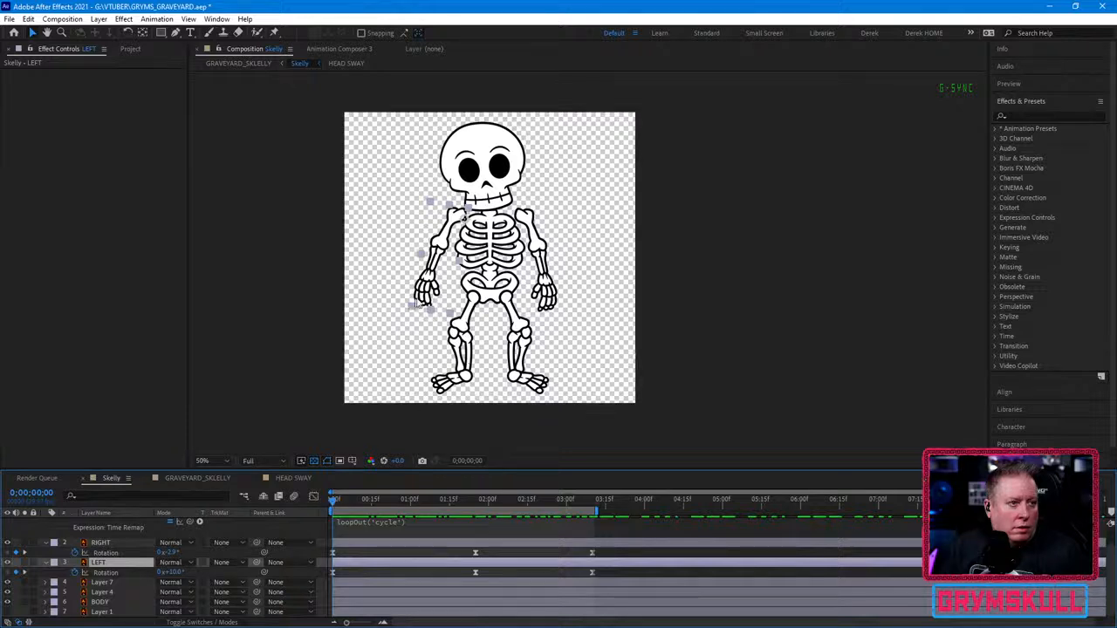
pyautogui.moveTo(425, 297); pyautogui.dragTo(420, 309)
pyautogui.press('s')
pyautogui.hotkey('ctrl', 'z')
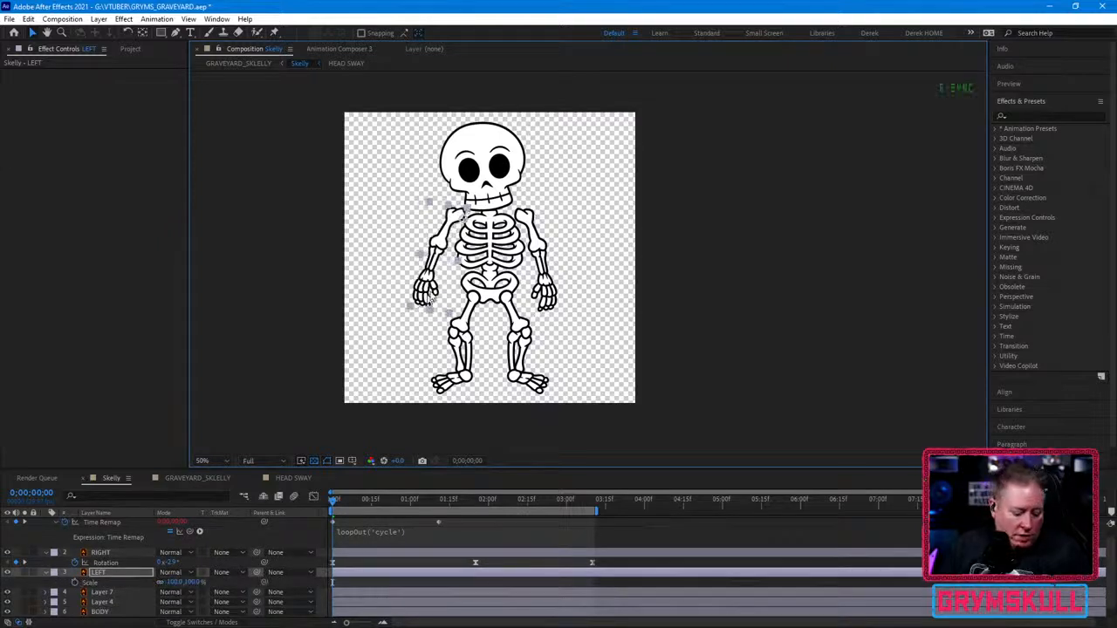
pyautogui.press('w')
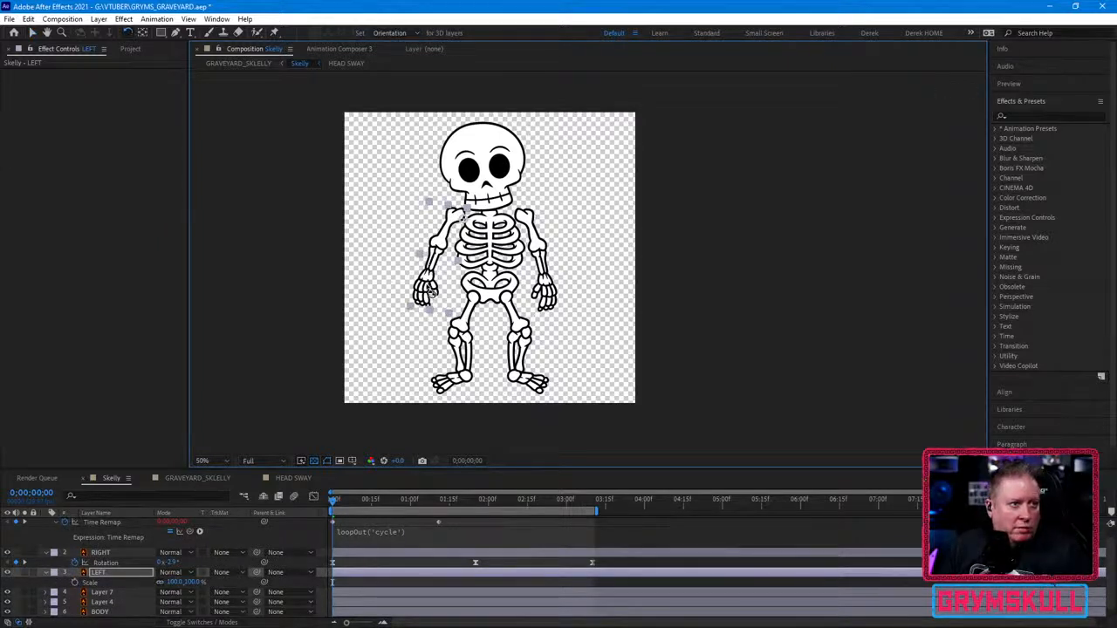
pyautogui.moveTo(428, 286); pyautogui.dragTo(425, 285)
pyautogui.press('v')
pyautogui.click(548, 299)
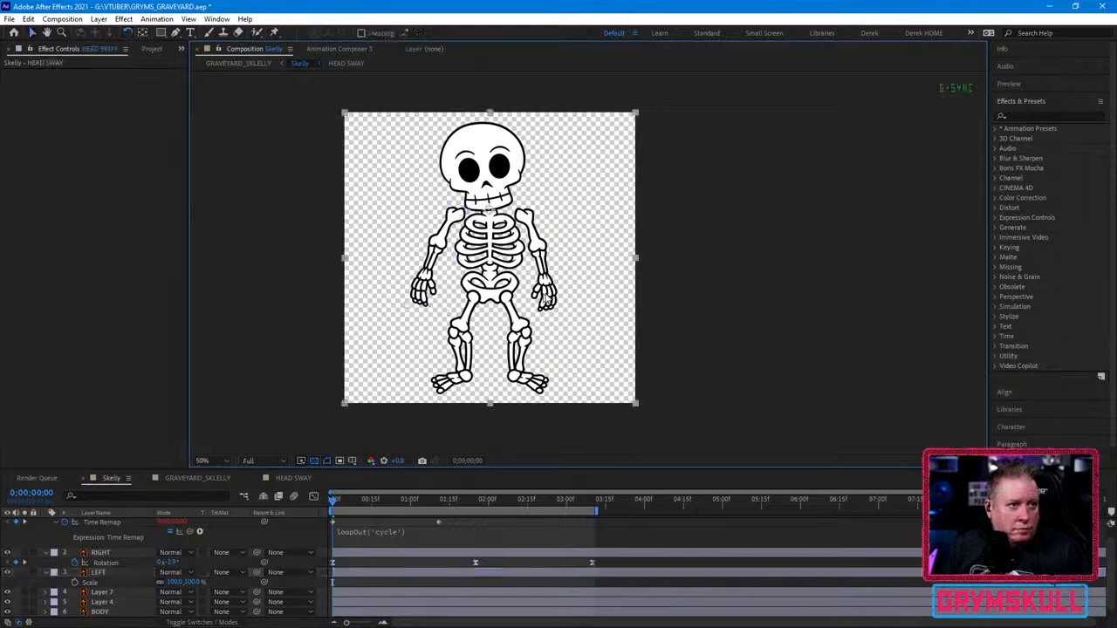
pyautogui.click(406, 572)
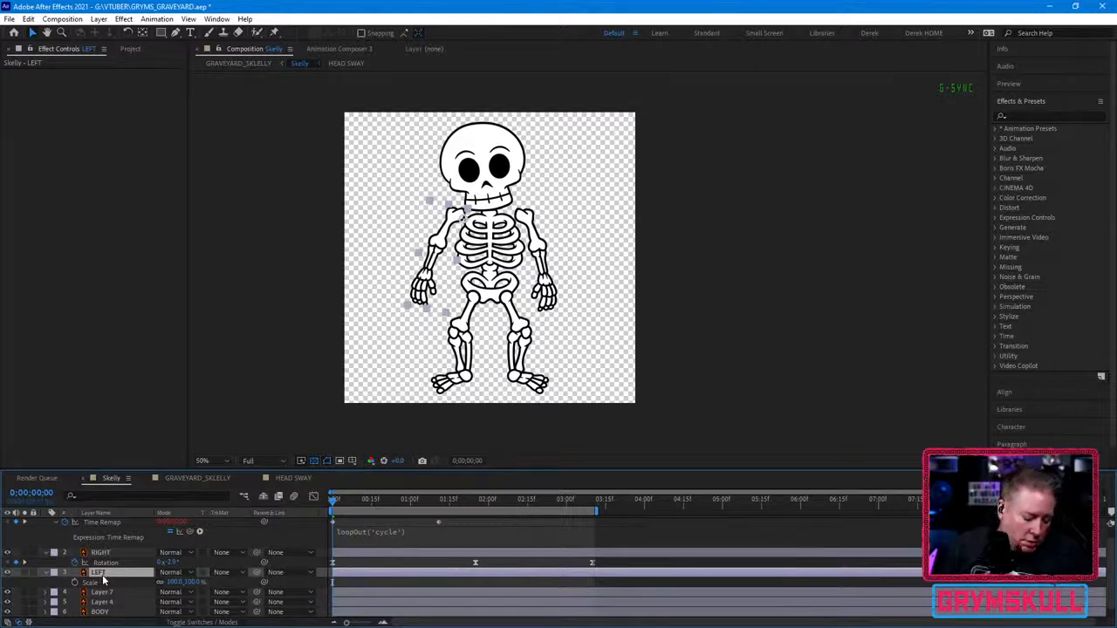
pyautogui.press('r')
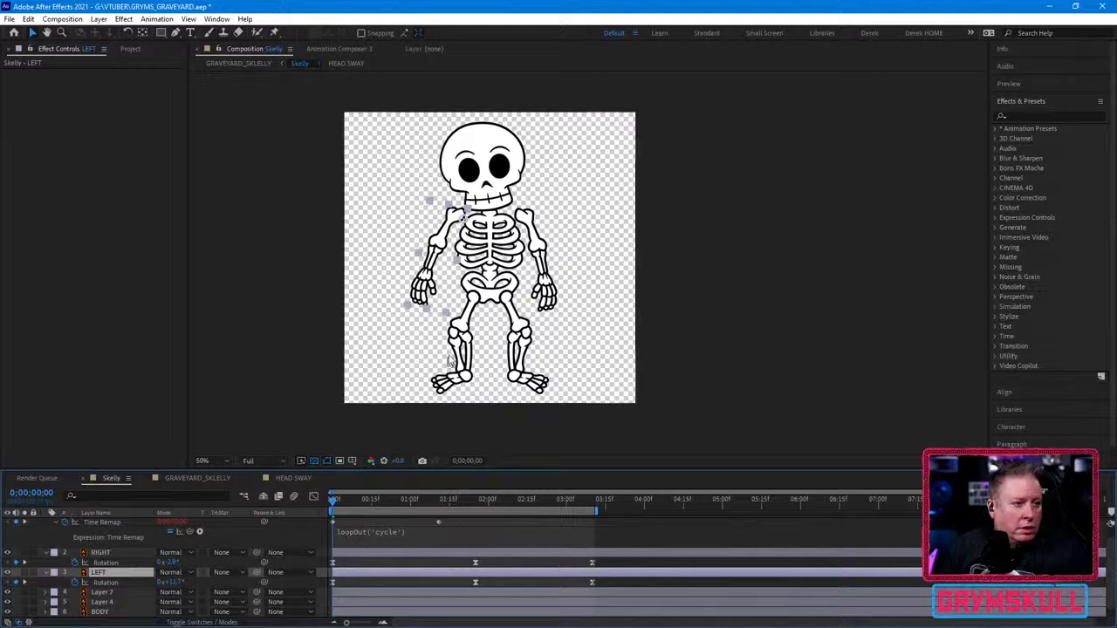
# Step: Rotate the RIGHT arm inward to about 0.5° at 0;00;00;00
pyautogui.click(543, 293)
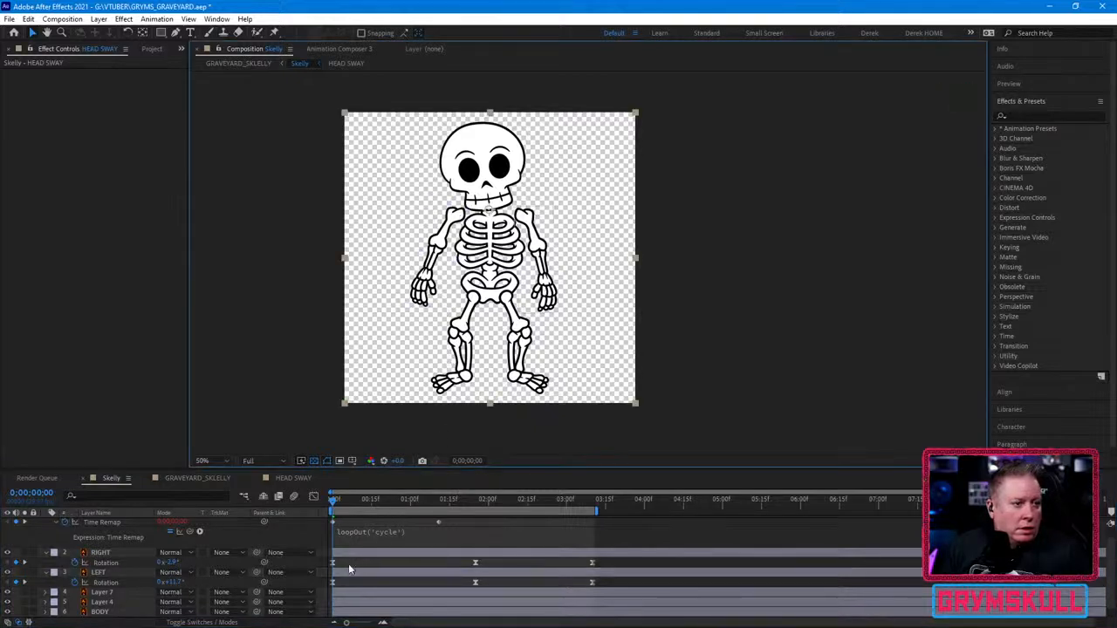
pyautogui.click(346, 570)
pyautogui.click(366, 555)
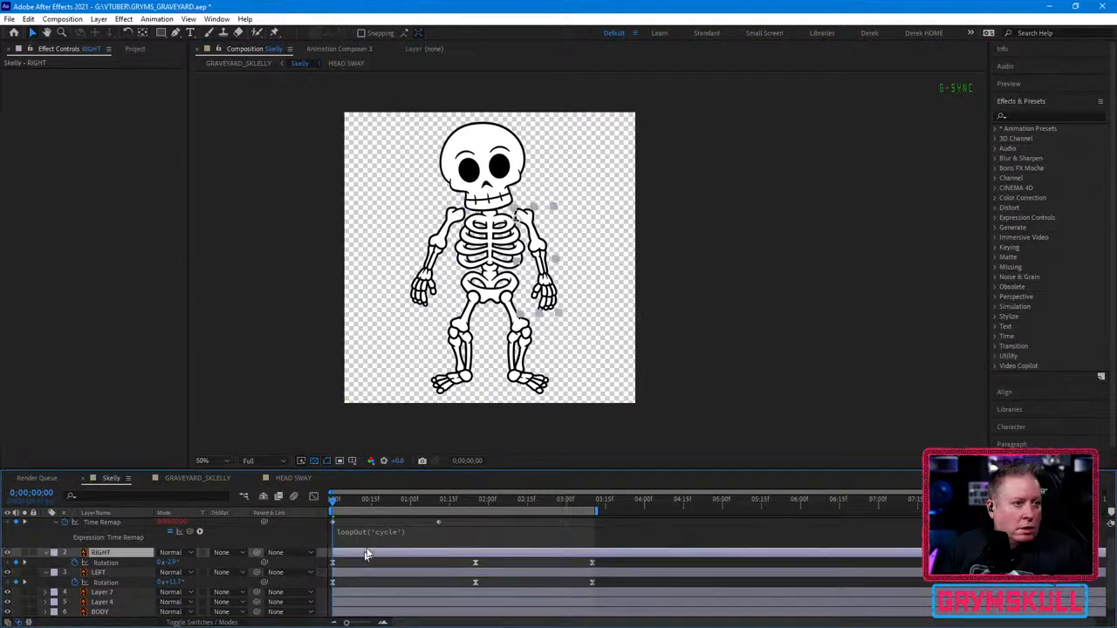
pyautogui.click(550, 299)
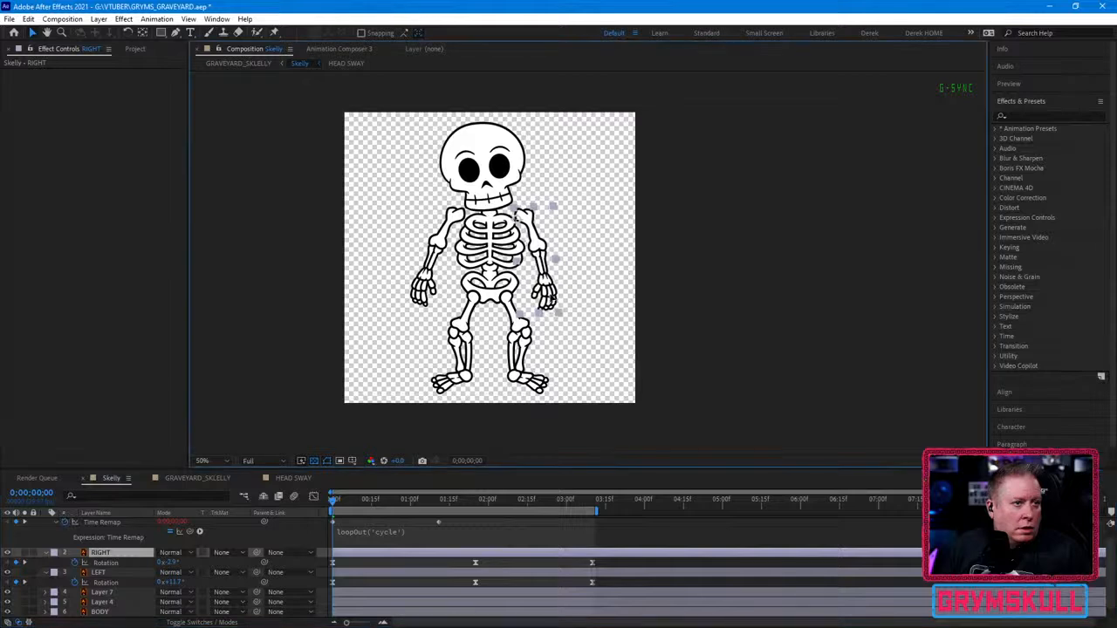
pyautogui.press('w')
pyautogui.moveTo(552, 303); pyautogui.dragTo(550, 306)
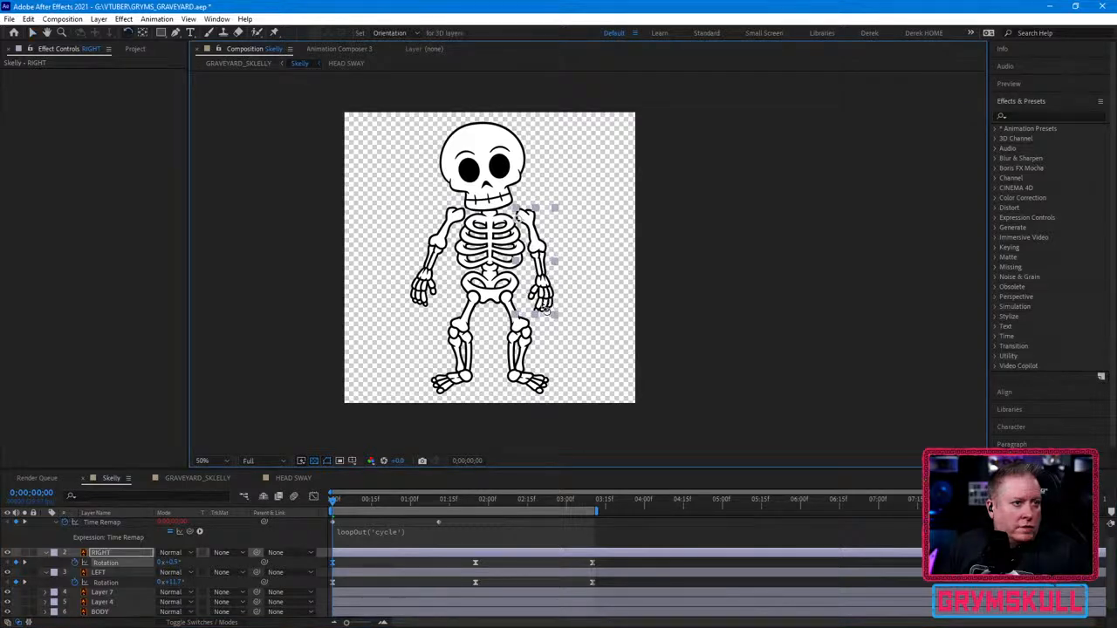
pyautogui.press('v')
# Step: Rotate the LEFT arm inward to about 0.4° on its middle keyframe at 0;00;01;25
pyautogui.moveTo(333, 502); pyautogui.dragTo(474, 499)
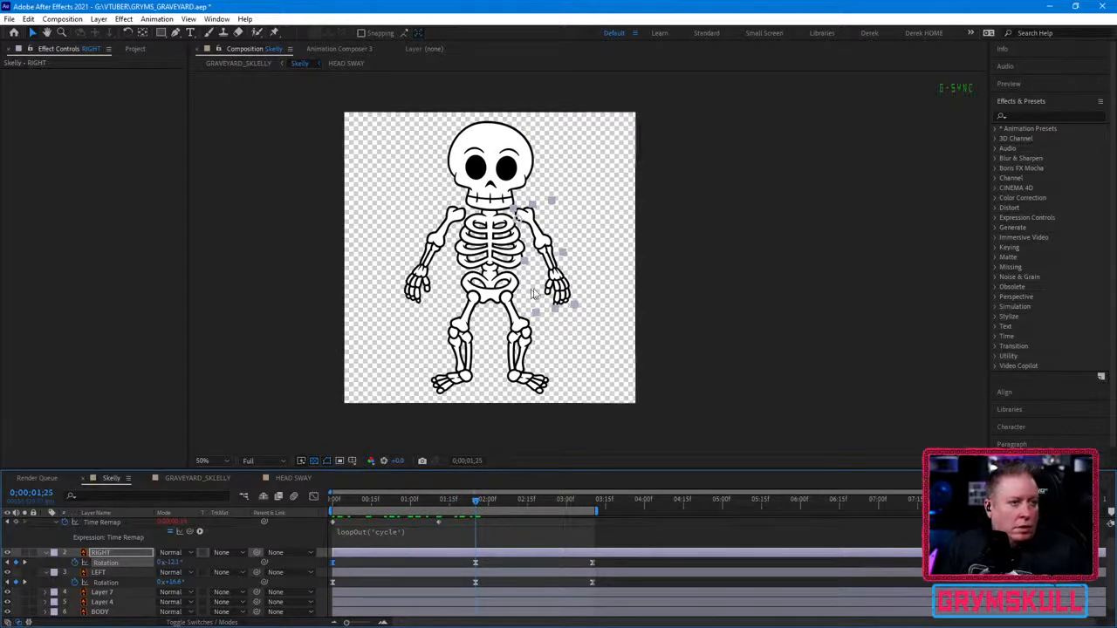
pyautogui.moveTo(350, 494); pyautogui.dragTo(475, 506)
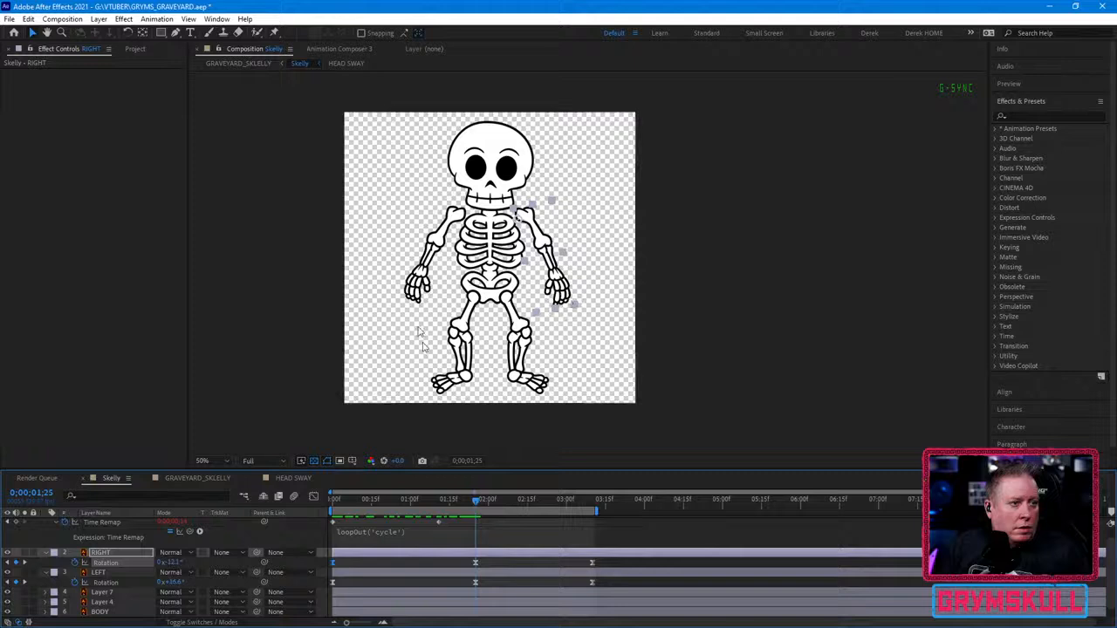
pyautogui.click(497, 574)
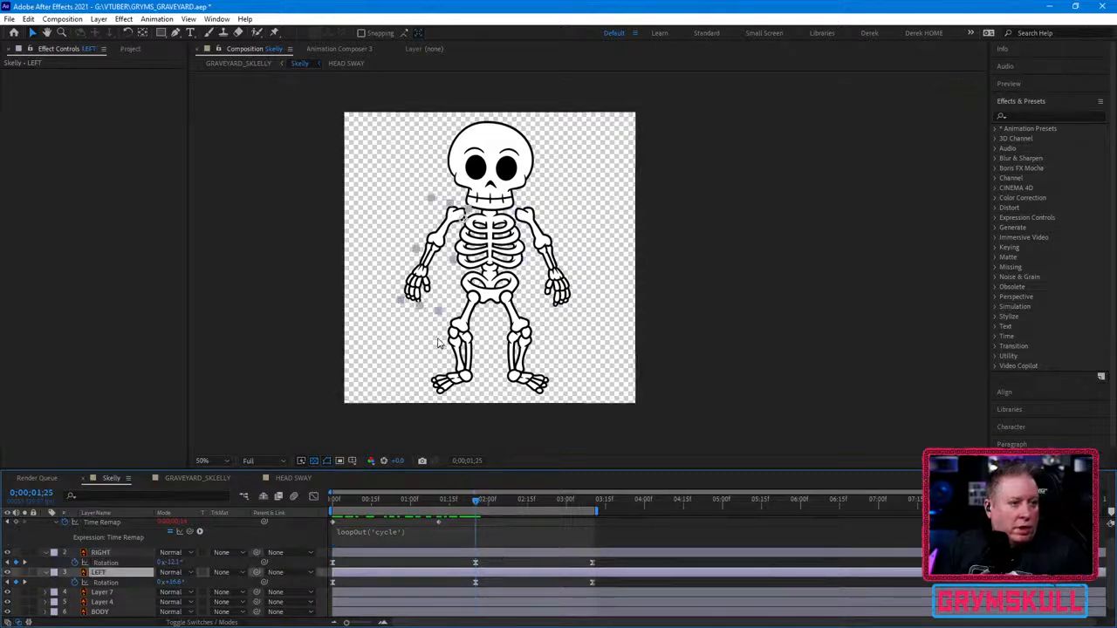
pyautogui.moveTo(420, 292); pyautogui.dragTo(594, 323)
pyautogui.press('w')
pyautogui.press('v')
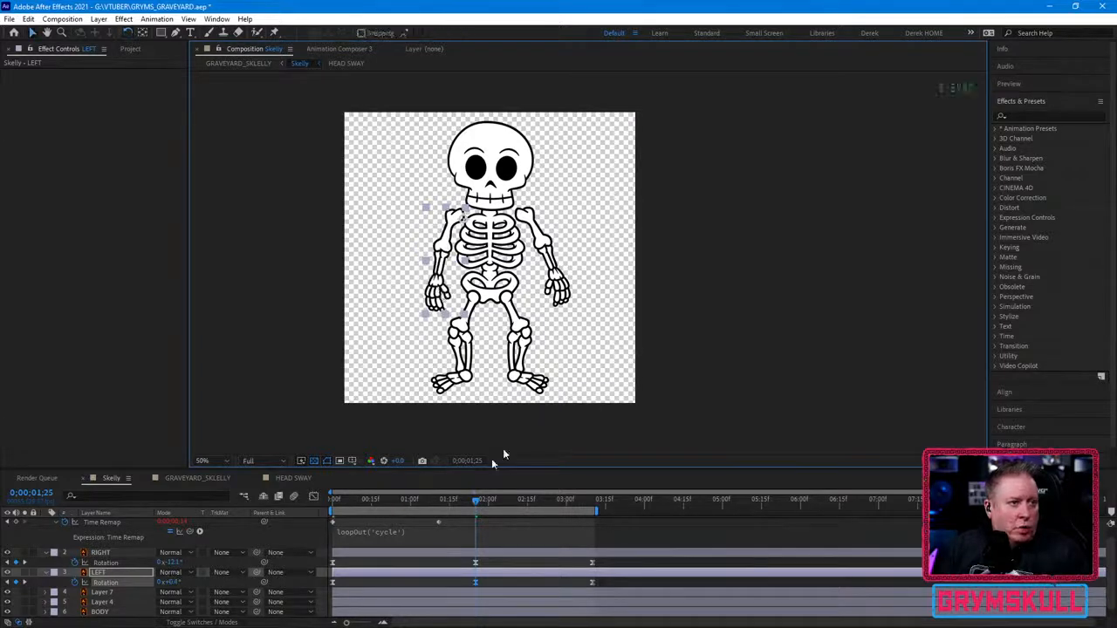
# Step: Copy the first rotation keyframes of the RIGHT and LEFT layers onto their last keyframes at 0;00;03;10
pyautogui.moveTo(476, 499); pyautogui.dragTo(593, 522)
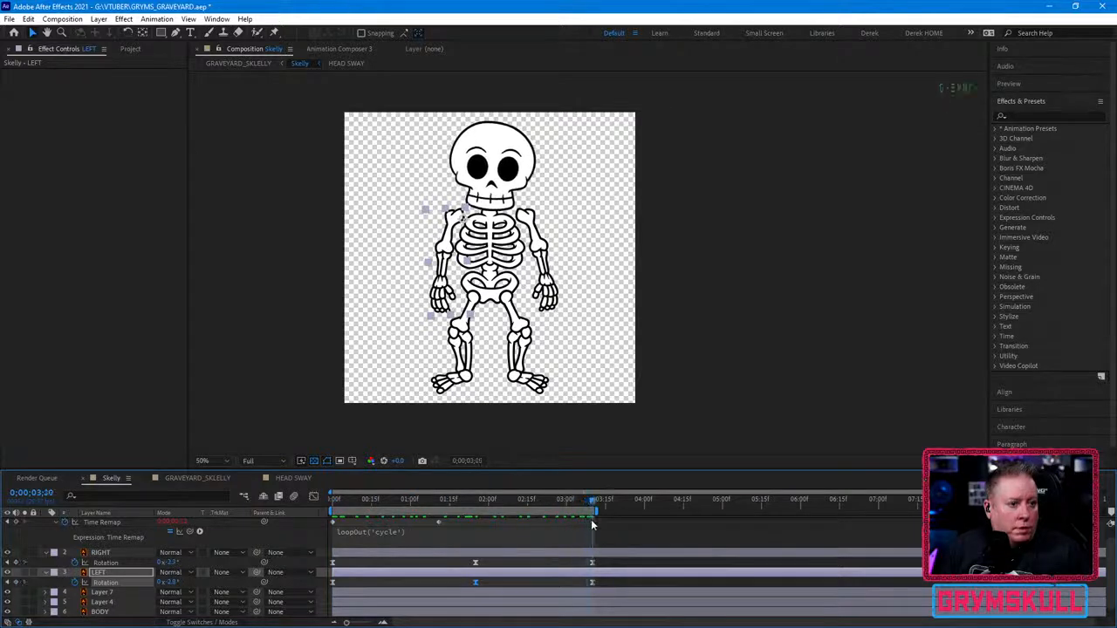
pyautogui.click(333, 563)
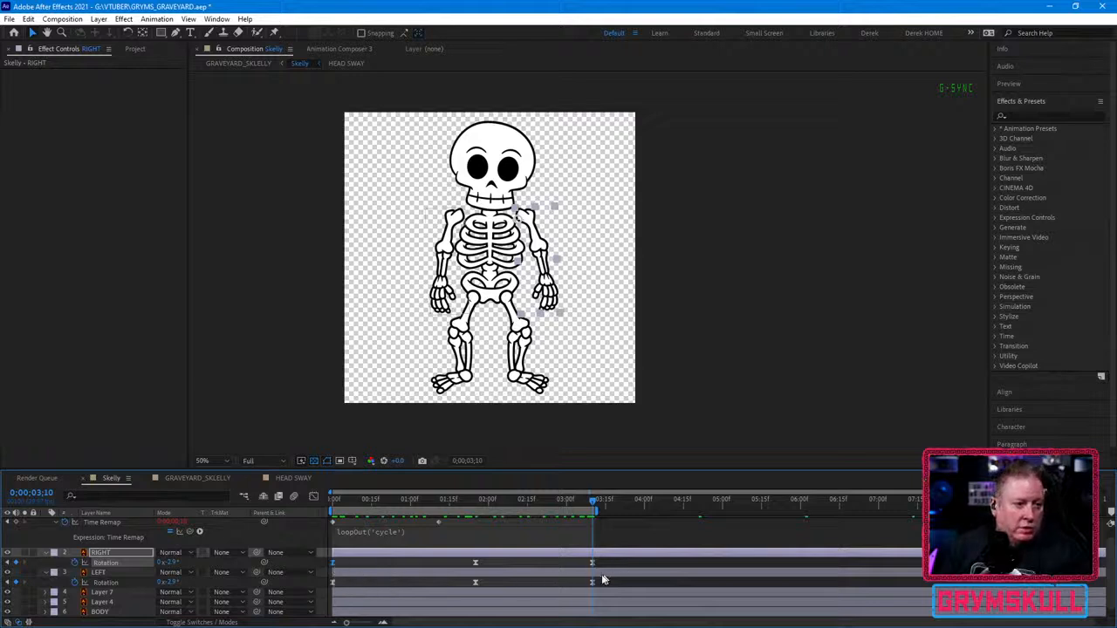
pyautogui.hotkey('ctrl', 'v')
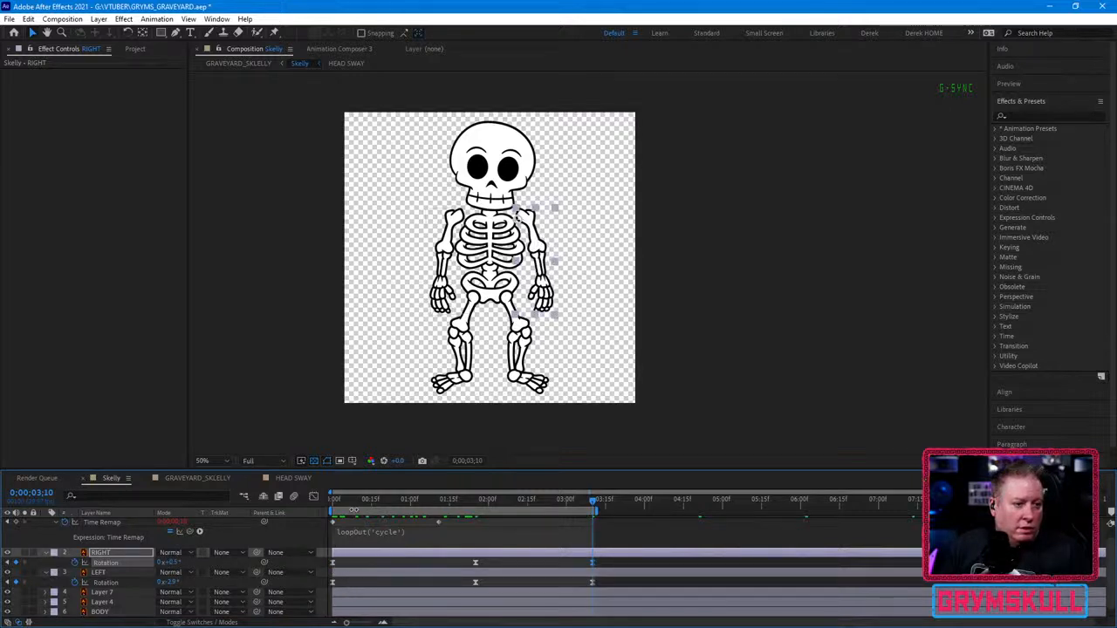
pyautogui.click(333, 583)
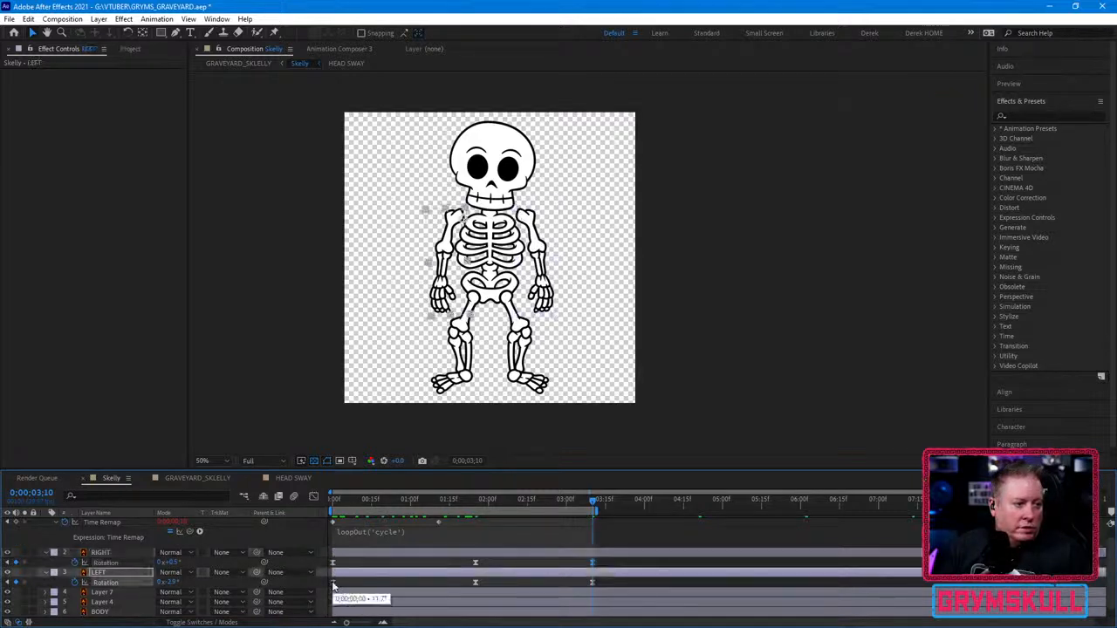
pyautogui.hotkey('ctrl', 'v')
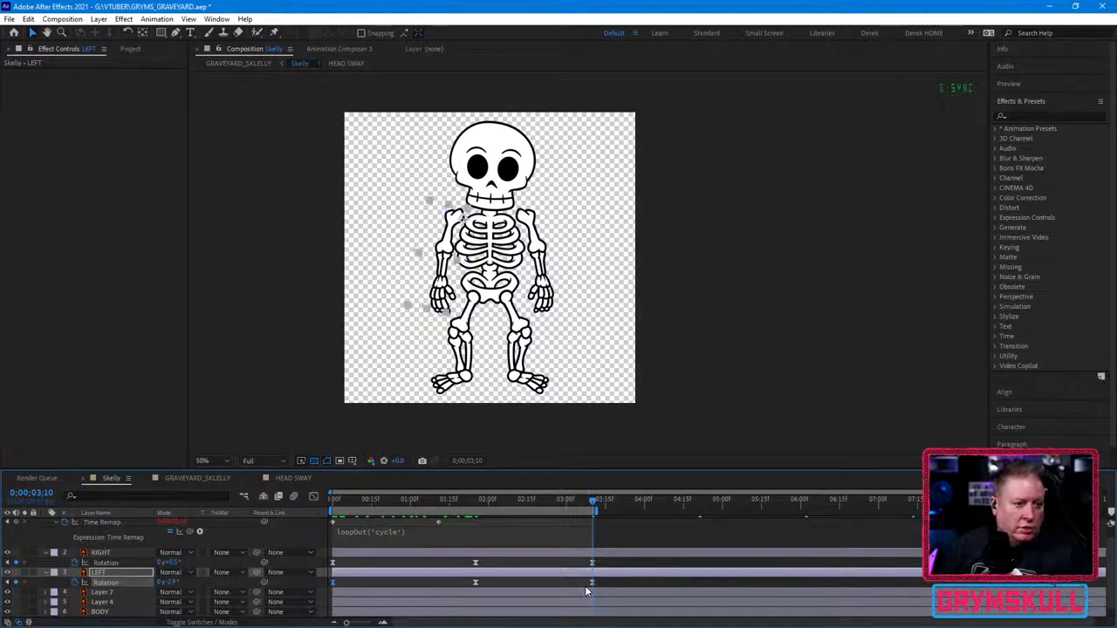
pyautogui.moveTo(592, 504)
pyautogui.mouseDown()
pyautogui.moveTo(341, 508)
pyautogui.moveTo(591, 521)
pyautogui.mouseUp()
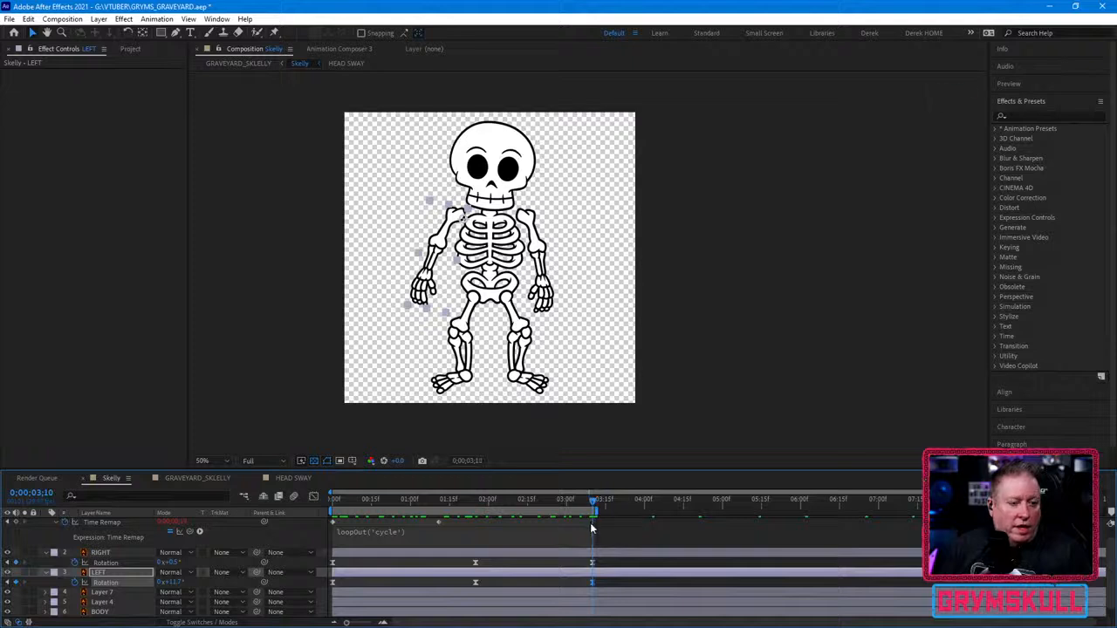
# Step: Trim the ends of the RIGHT and LEFT arm layers to 0;00;03;10
pyautogui.click(627, 552)
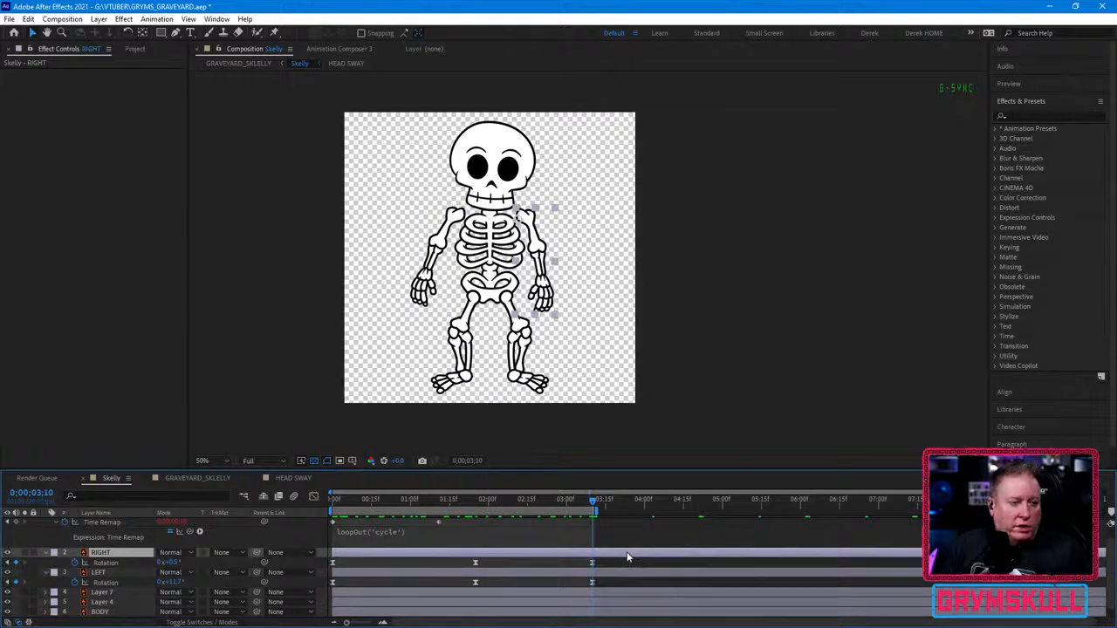
pyautogui.keyDown('ctrl'); pyautogui.click(569, 575); pyautogui.keyUp('ctrl')
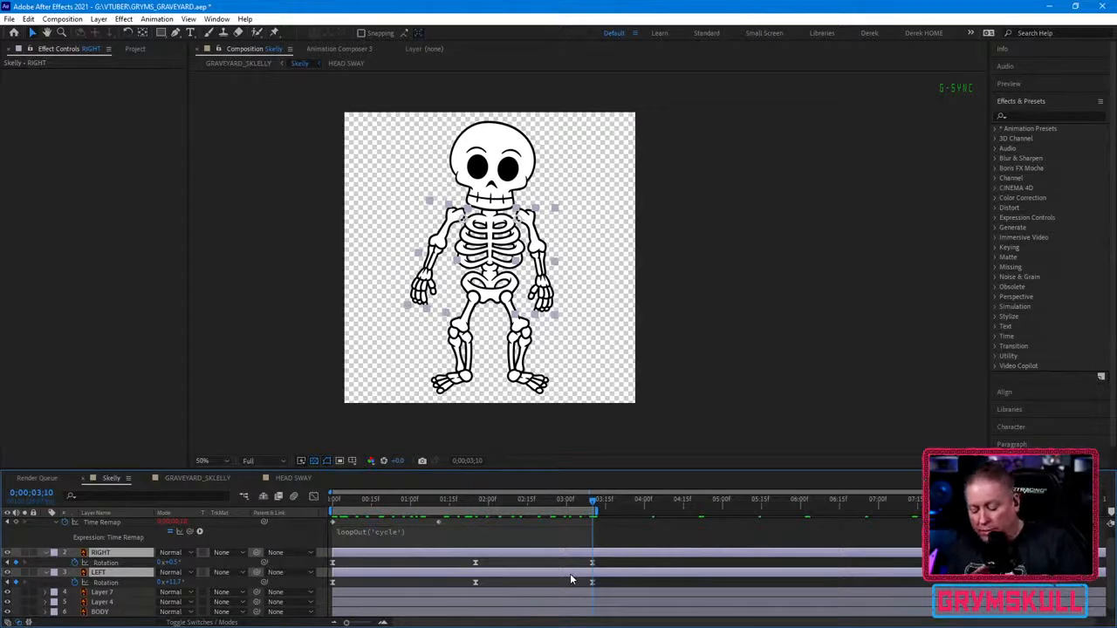
pyautogui.hotkey('alt', ']')
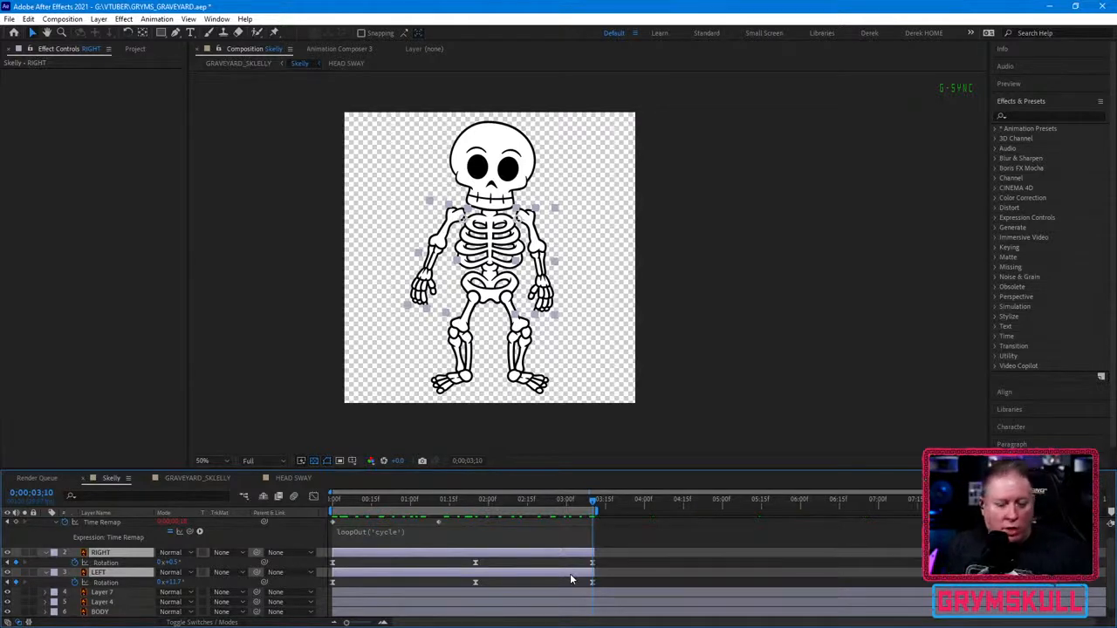
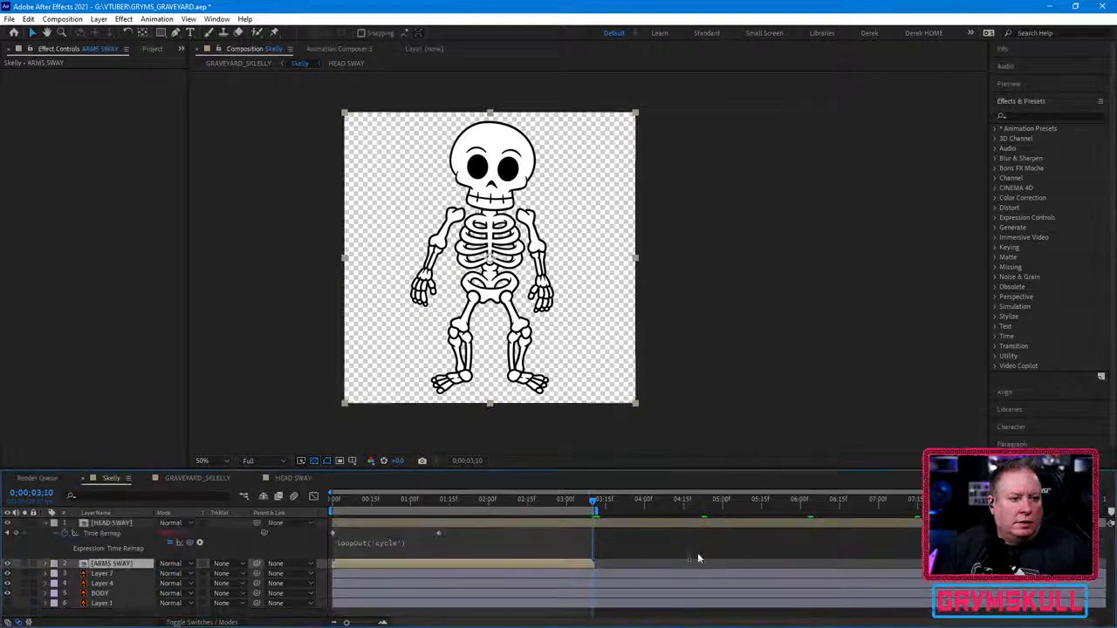
# Step: Enable time remapping on the ARMS SWAY layer and add a Time Remap keyframe at 0;00;03;10
pyautogui.rightClick(591, 567)
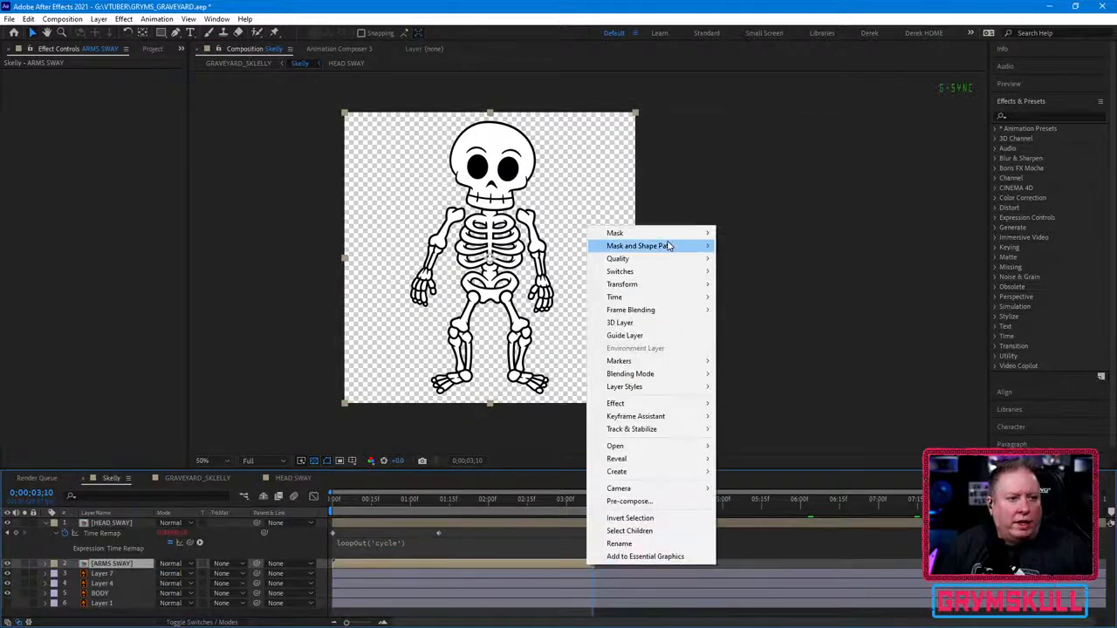
pyautogui.moveTo(663, 299)
pyautogui.click(768, 298)
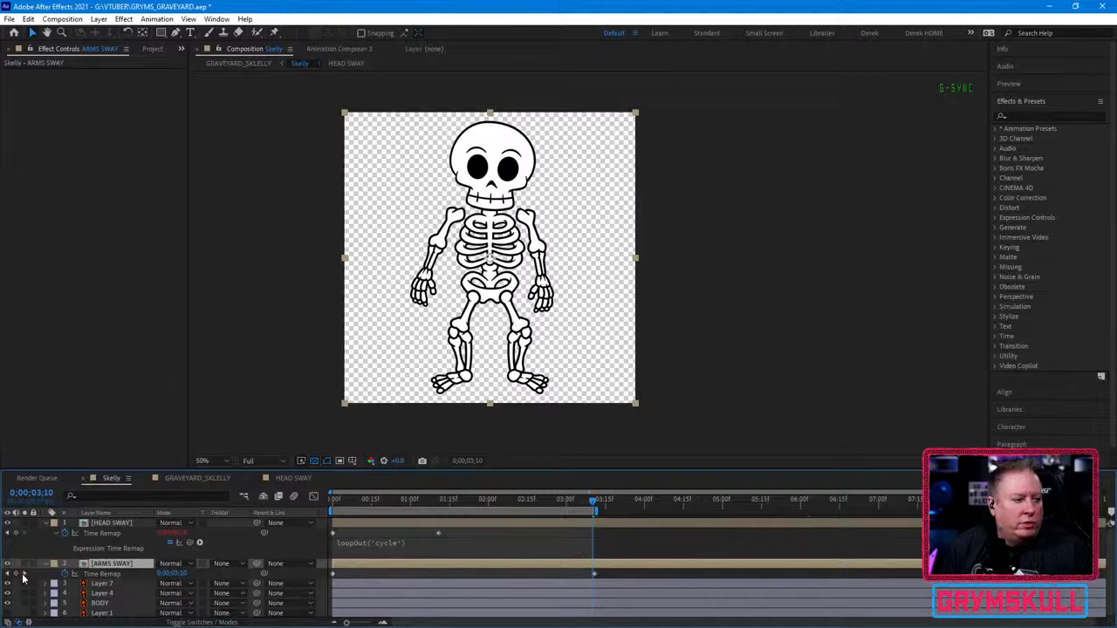
pyautogui.click(16, 575)
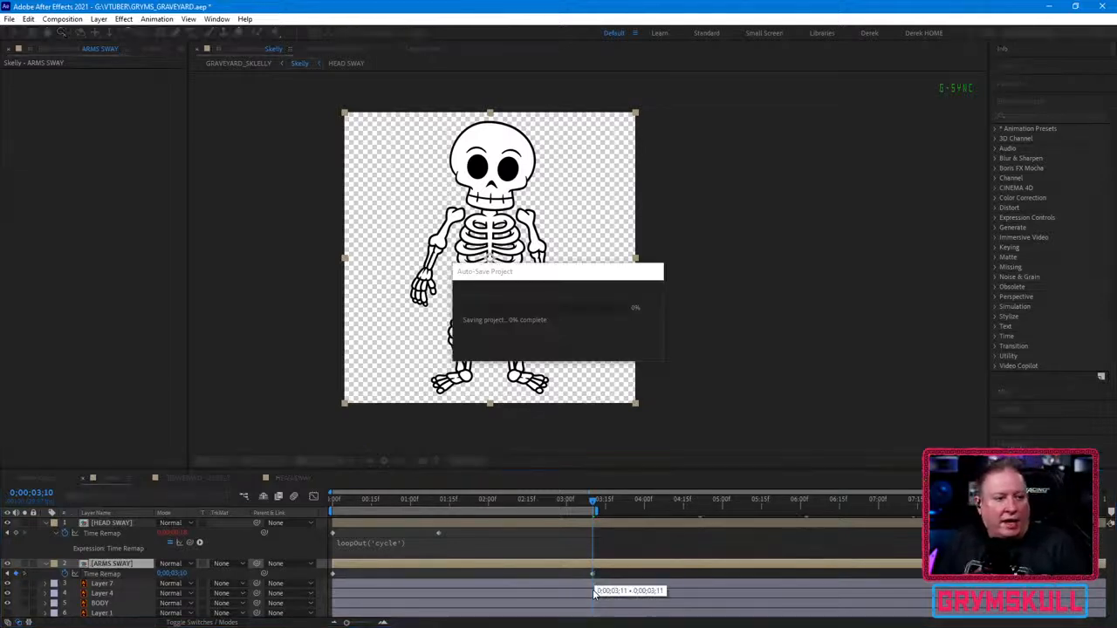
# Step: Add the expression loopOut('cycle') to the Time Remap property of the ARMS SWAY layer
pyautogui.keyDown('alt'); pyautogui.click(66, 575); pyautogui.keyUp('alt')
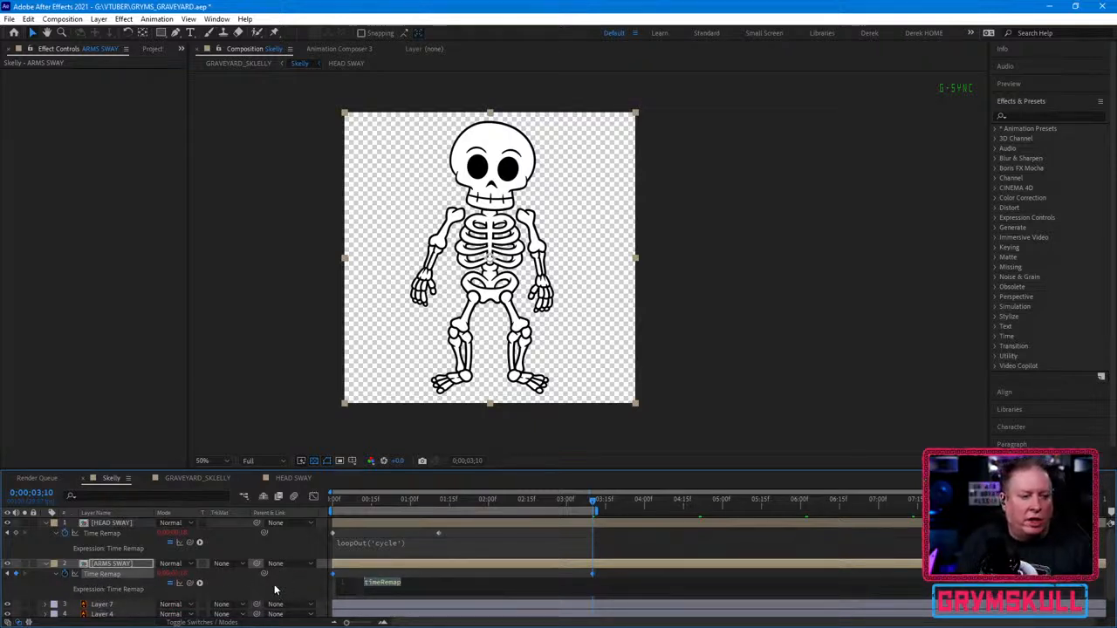
pyautogui.write('loop')
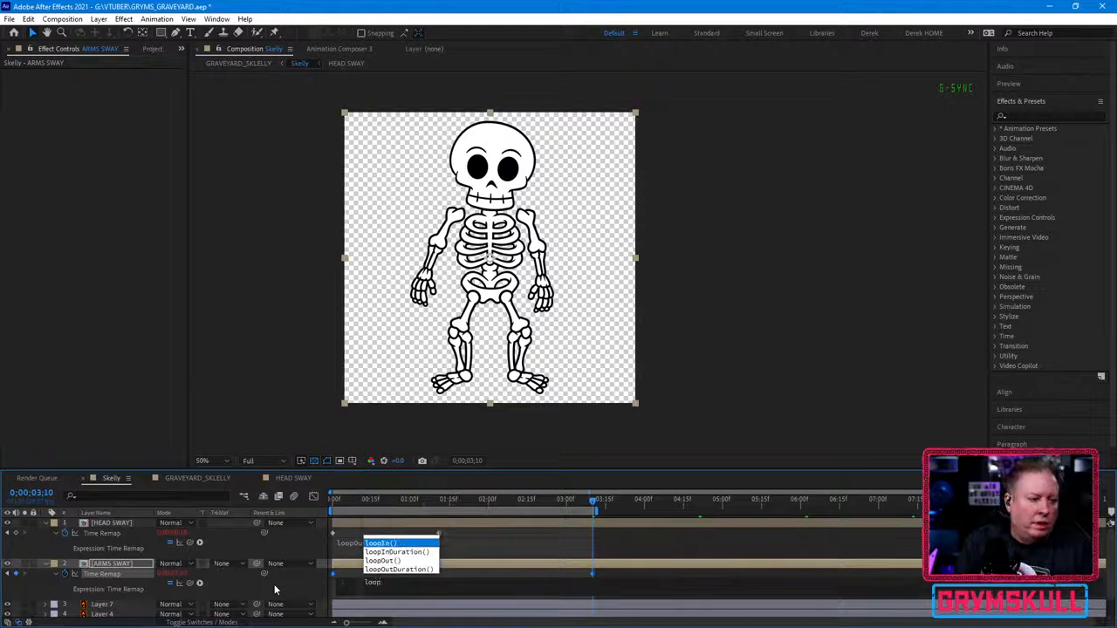
pyautogui.press('Down')
pyautogui.press('Down')
pyautogui.press('Return')
pyautogui.write("'cyc")
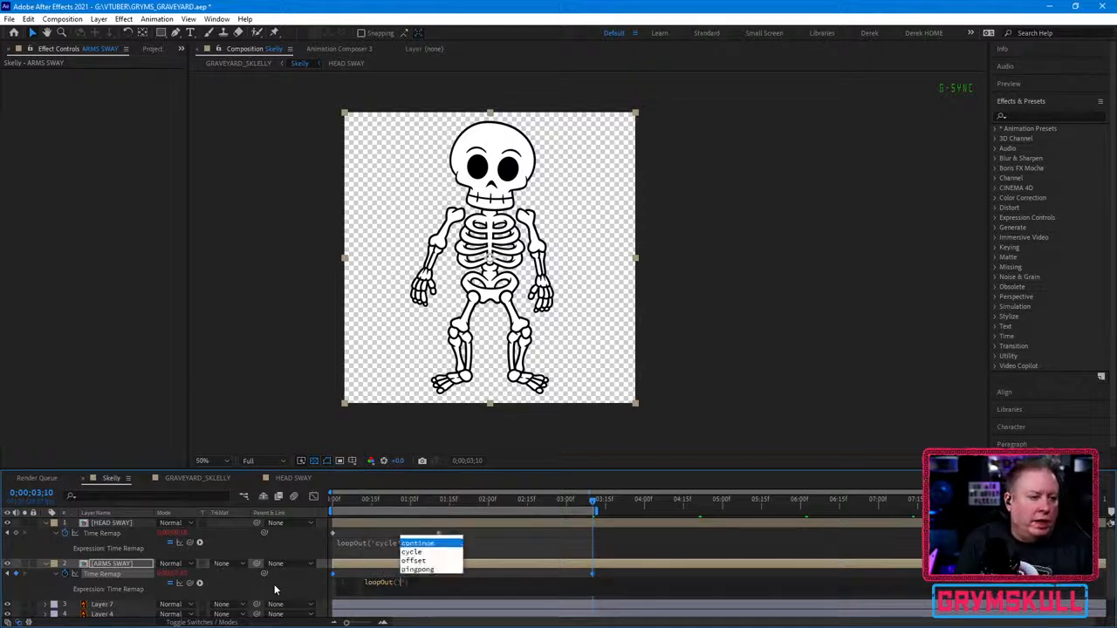
pyautogui.write('le')
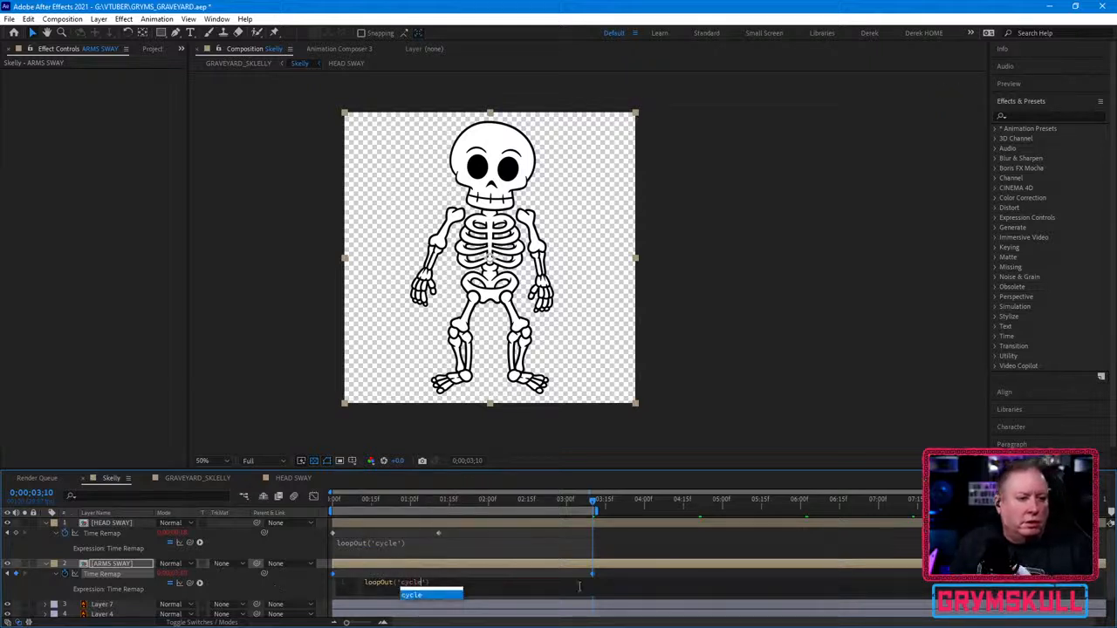
pyautogui.write("')")
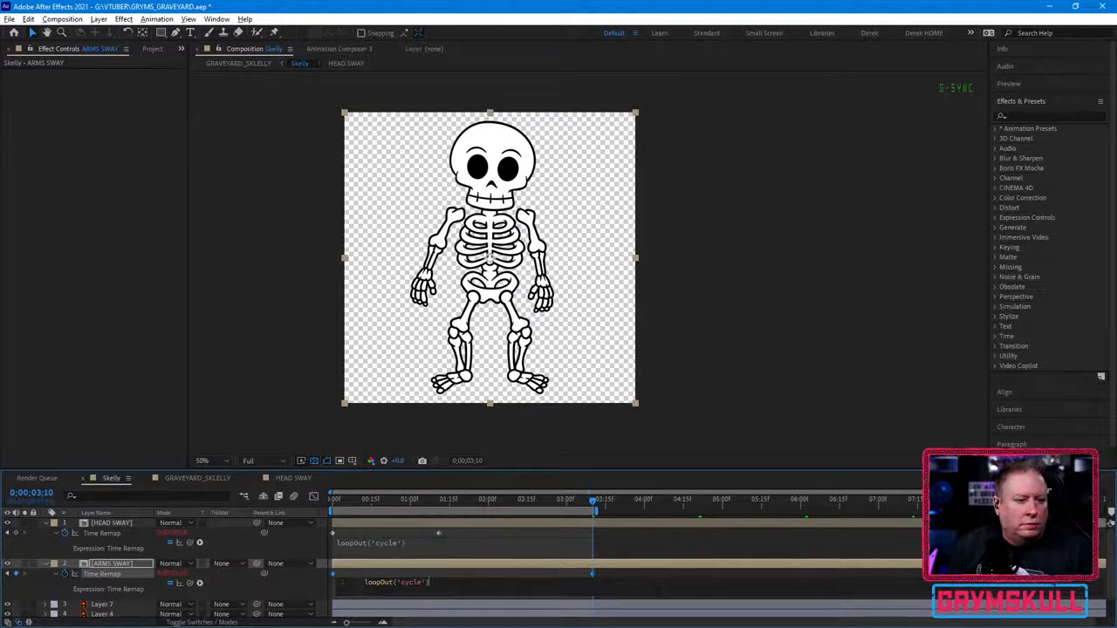
pyautogui.click(636, 523)
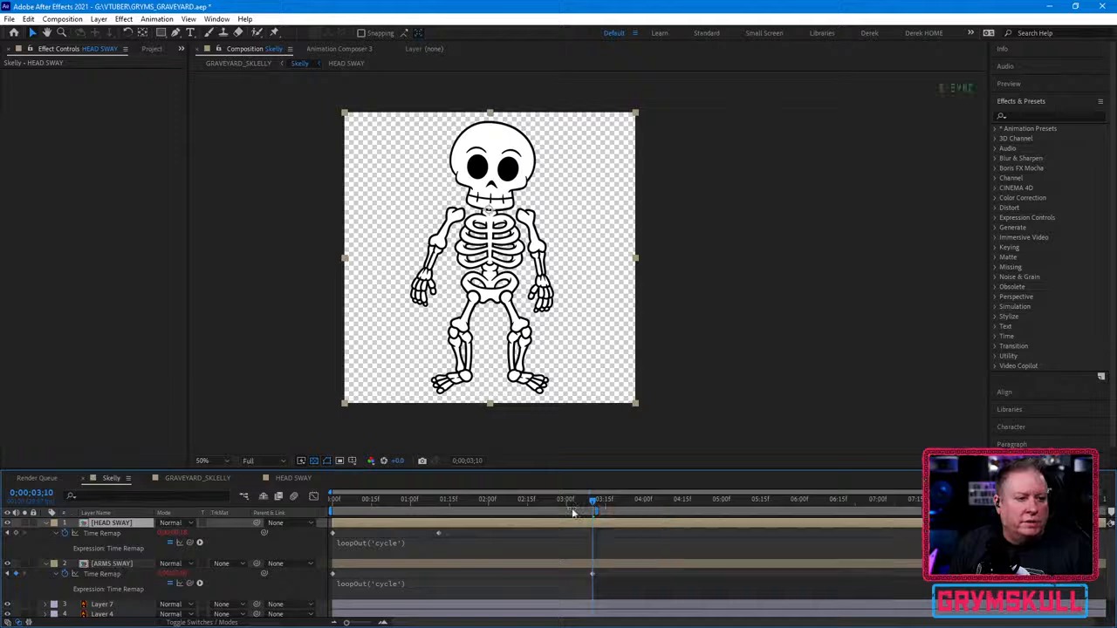
# Step: Preview the looping head and arm sway in the Skelly composition from its first frame
pyautogui.press('Home')
pyautogui.press('space')
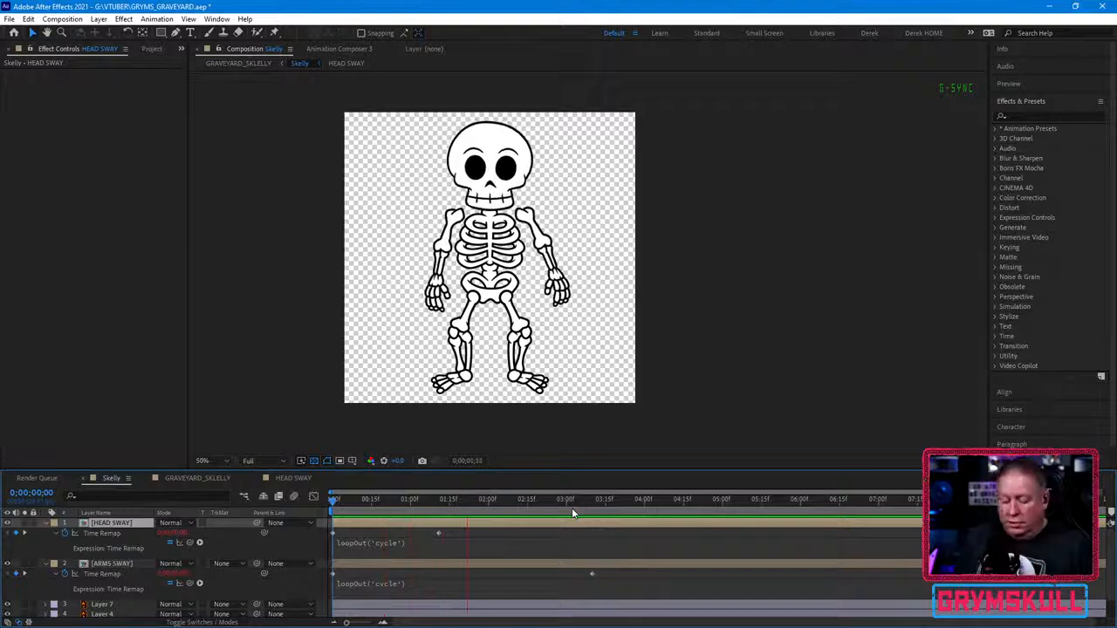
pyautogui.press('space')
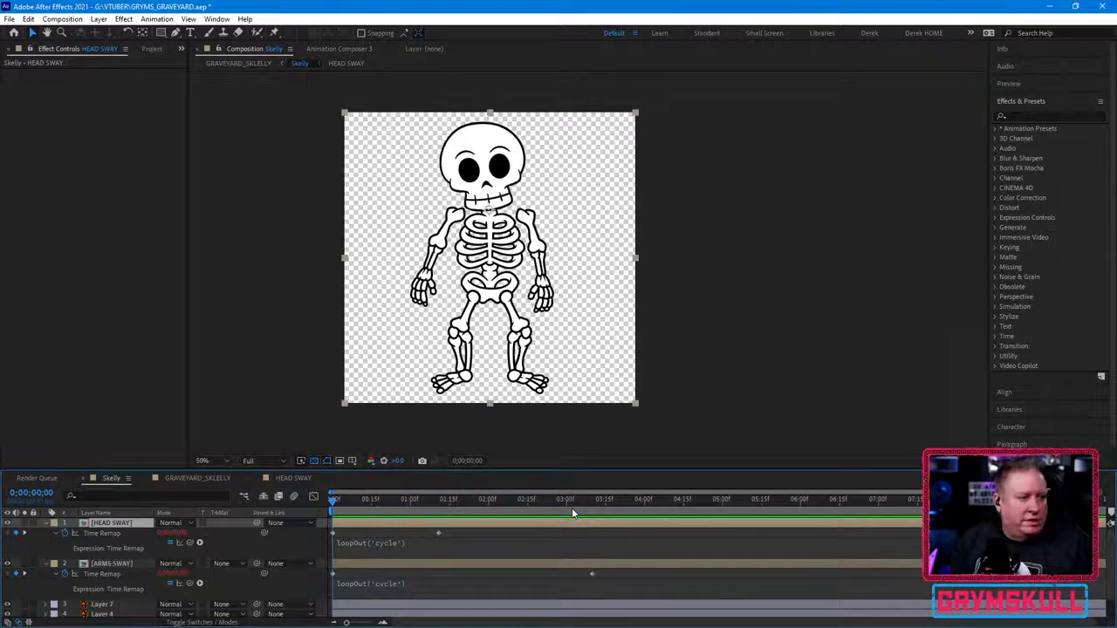
# Step: Preview the GRAVEYARD_SKLELLY composition up to about 0;00;05;00 and extend its work area further towards the end
pyautogui.click(195, 479)
pyautogui.press('space')
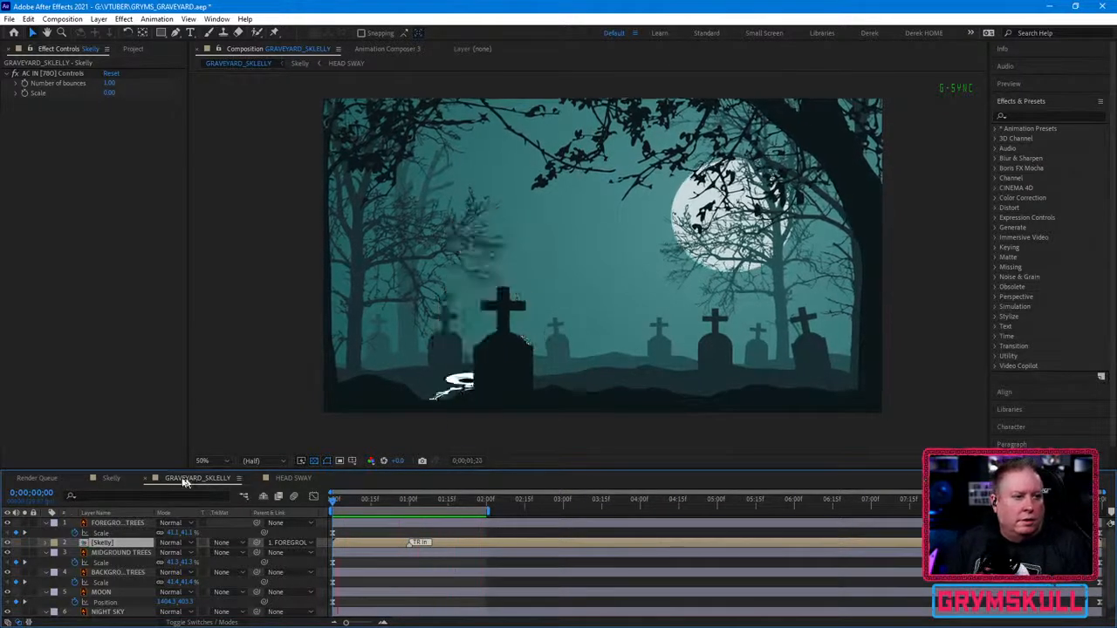
pyautogui.click(491, 514)
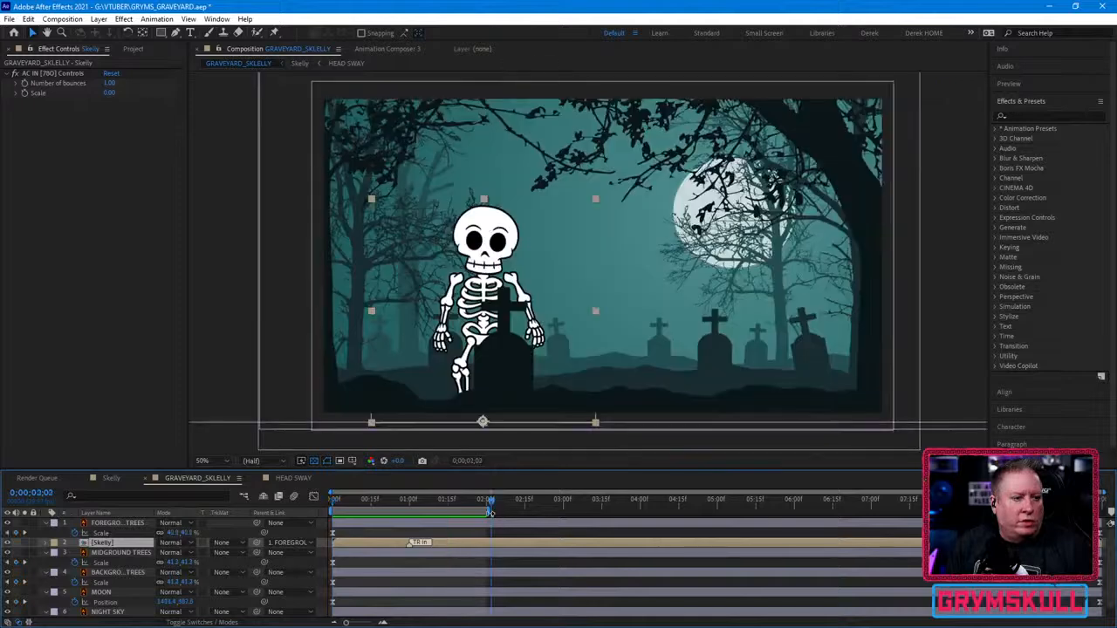
pyautogui.moveTo(508, 513)
pyautogui.mouseDown()
pyautogui.moveTo(726, 515)
pyautogui.moveTo(722, 526)
pyautogui.mouseUp()
pyautogui.press('space')
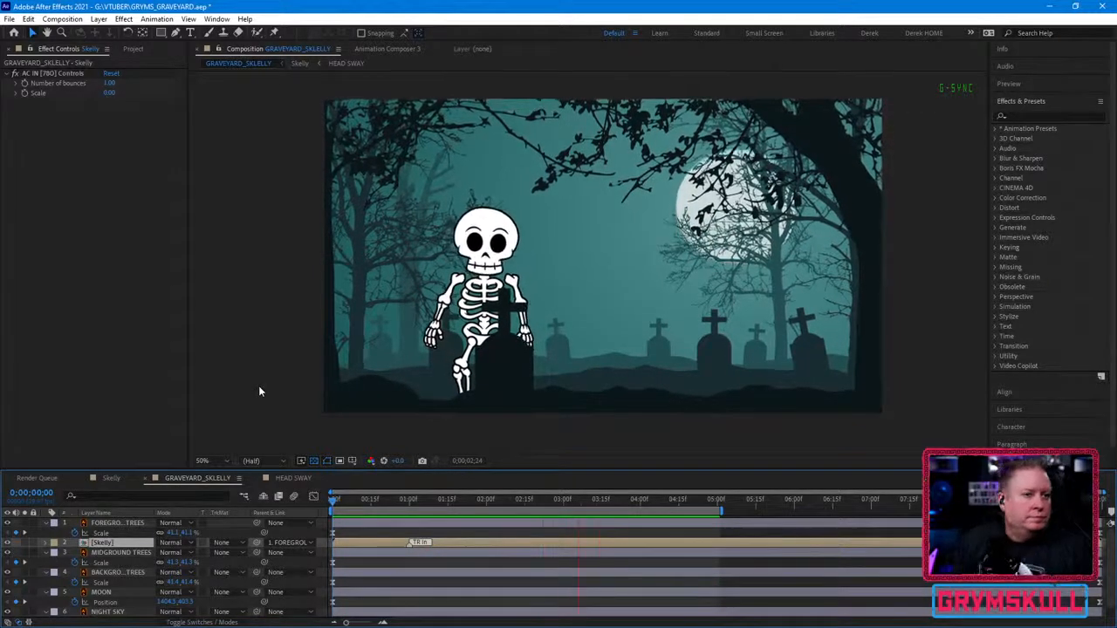
pyautogui.press('space')
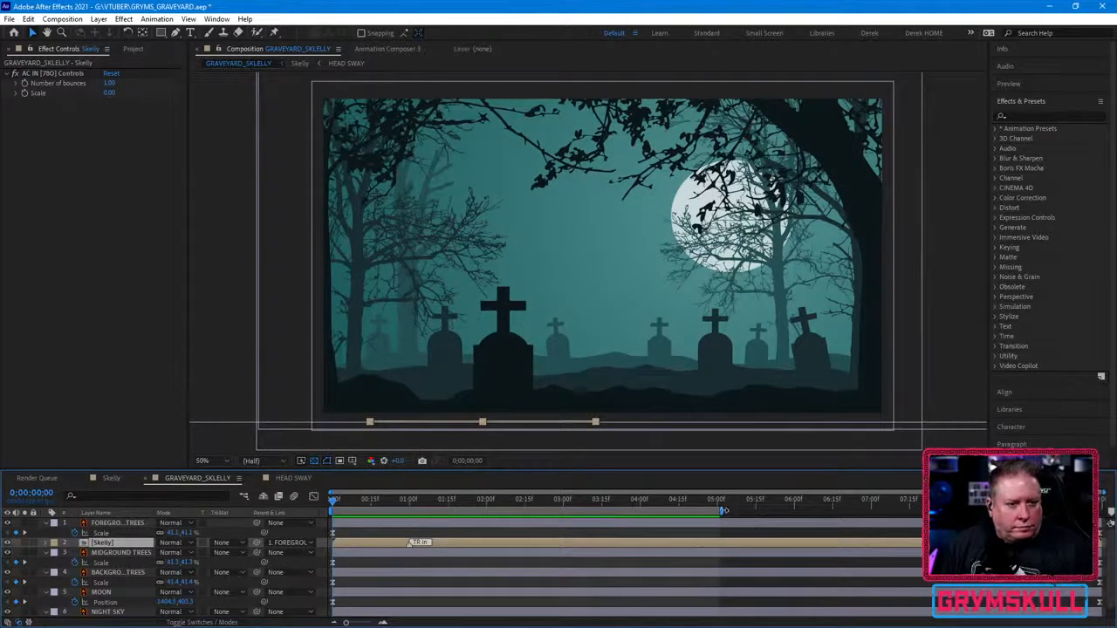
pyautogui.moveTo(722, 511); pyautogui.dragTo(923, 511)
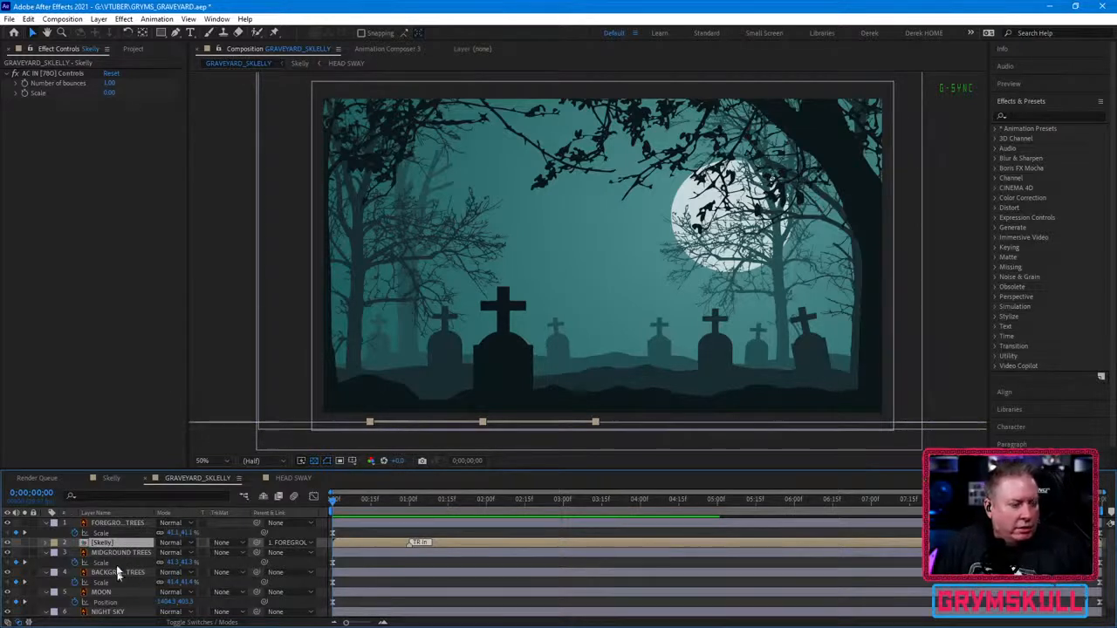
# Step: Duplicate the Skelly layer beneath MIDGROUND TREES, delay the copy's start to about 0;00;01;20 and preview it
pyautogui.hotkey('ctrl', 'd')
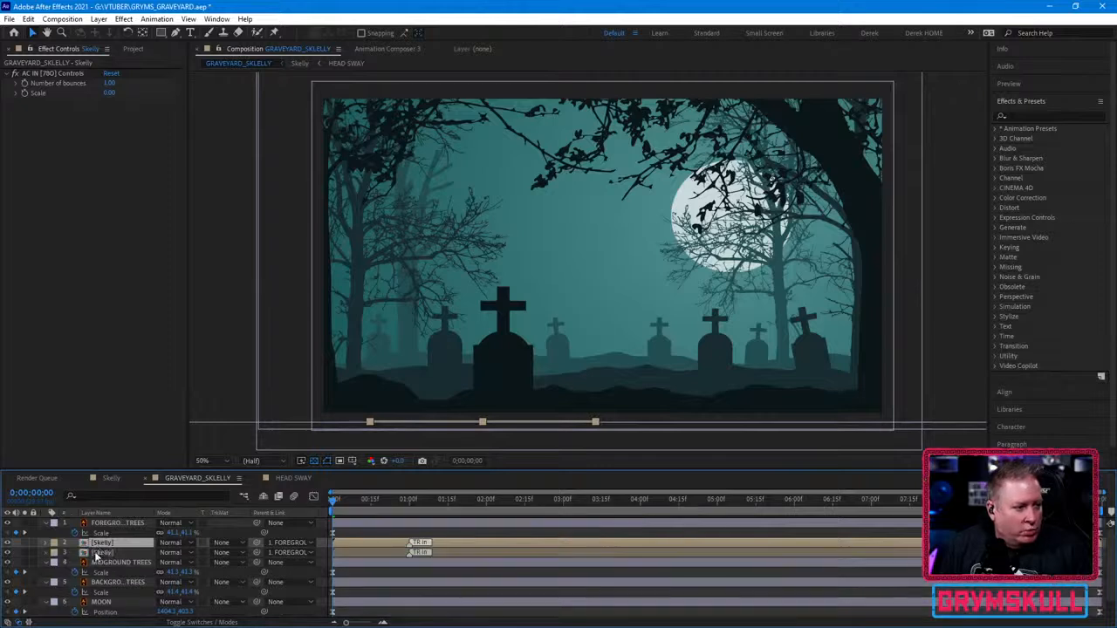
pyautogui.moveTo(100, 543); pyautogui.dragTo(124, 576)
pyautogui.moveTo(352, 574); pyautogui.dragTo(485, 572)
pyautogui.press('space')
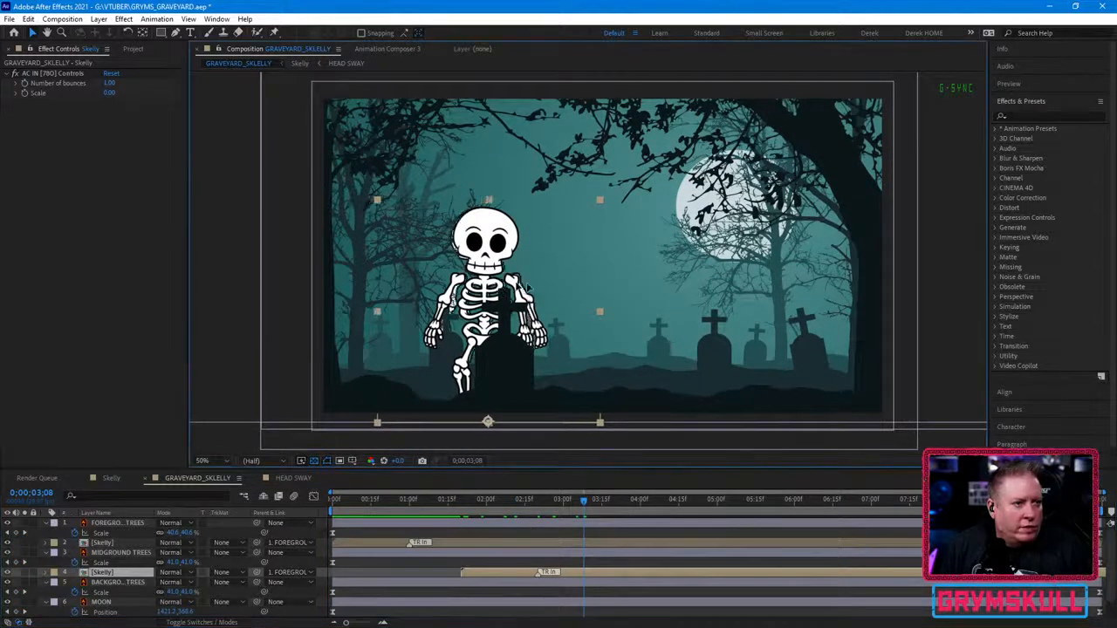
# Step: Parent the copied skeleton to MIDGROUND TREES, scale it down and place it behind the midground gravestone below the moon
pyautogui.moveTo(499, 288); pyautogui.dragTo(616, 294)
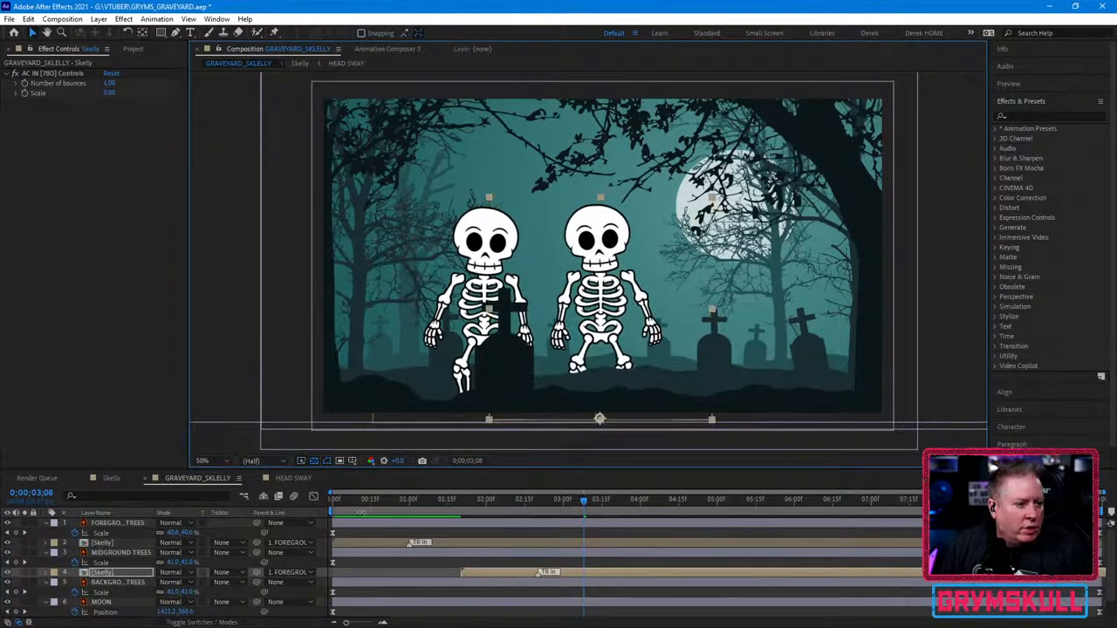
pyautogui.moveTo(257, 571); pyautogui.dragTo(122, 553)
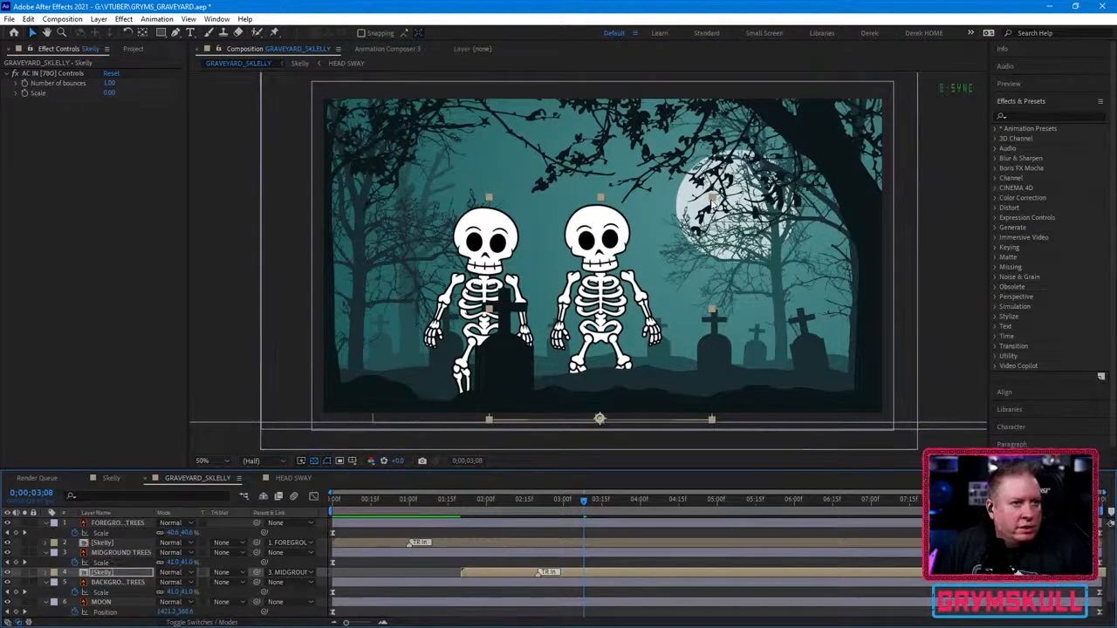
pyautogui.moveTo(700, 220); pyautogui.dragTo(659, 273)
pyautogui.moveTo(603, 310); pyautogui.dragTo(699, 297)
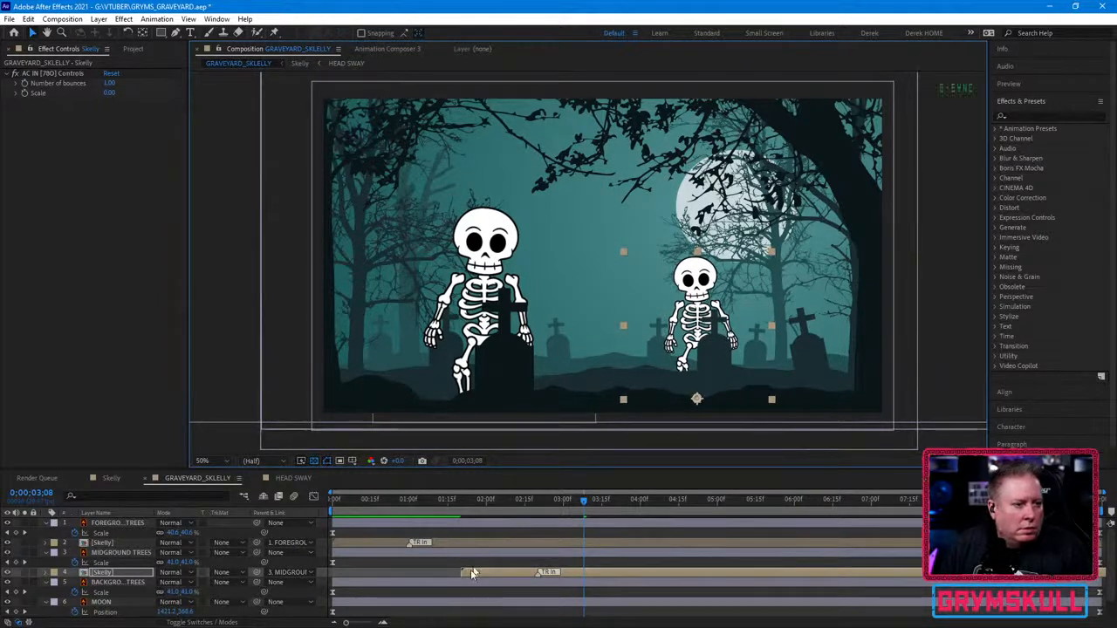
# Step: Shift the midground skeleton's layer earlier to start at about 0;00;00;22 and check its timing up to 0;00;03;18
pyautogui.moveTo(472, 572); pyautogui.dragTo(400, 571)
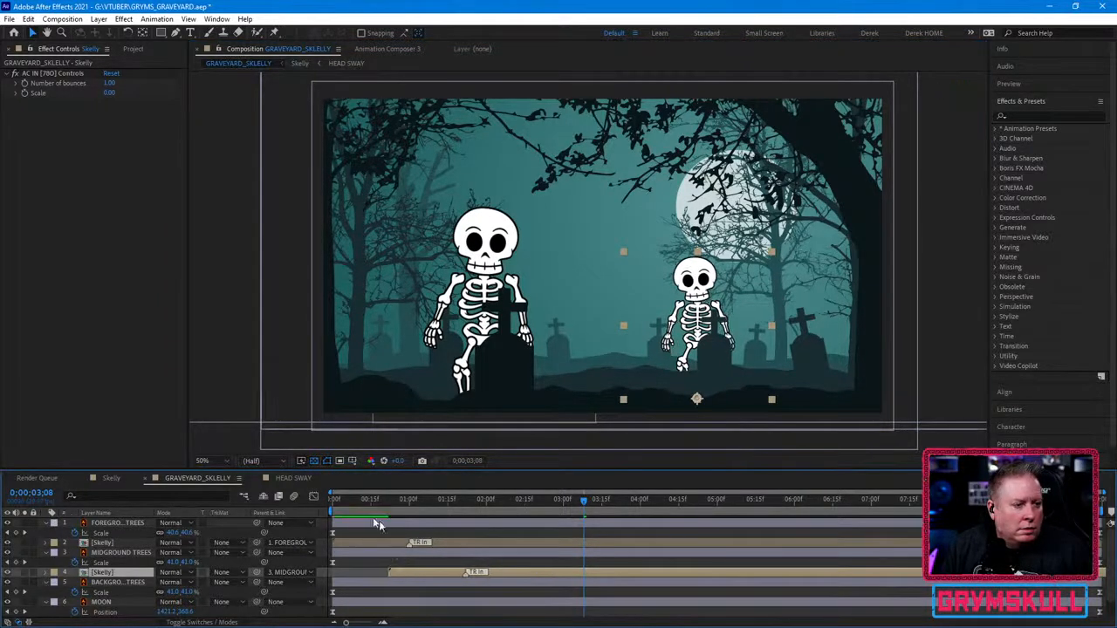
pyautogui.moveTo(334, 501); pyautogui.dragTo(609, 513)
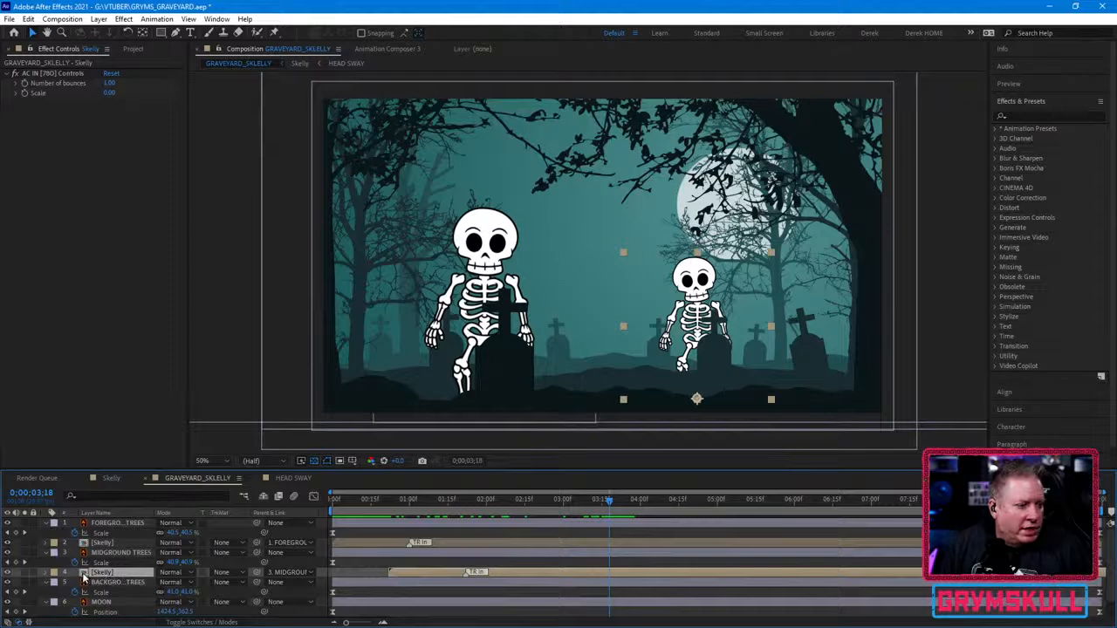
# Step: Duplicate the midground Skelly layer beneath BACKGROUND TREES and place the copy between the two existing skeletons
pyautogui.hotkey('ctrl', 'd')
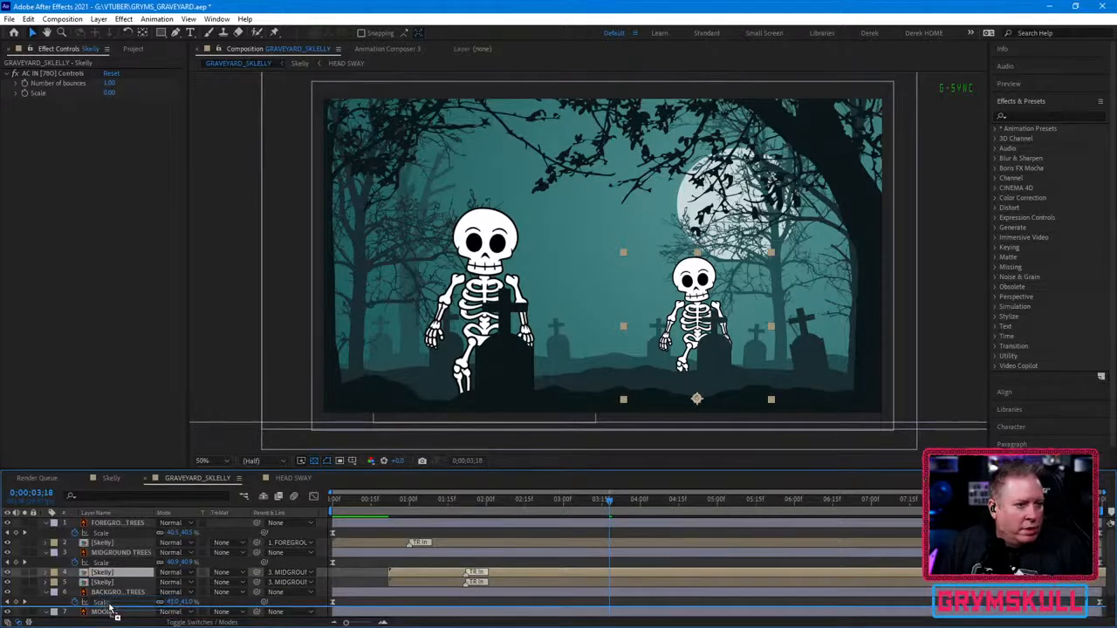
pyautogui.moveTo(109, 611); pyautogui.dragTo(109, 608)
pyautogui.moveTo(689, 341); pyautogui.dragTo(575, 348)
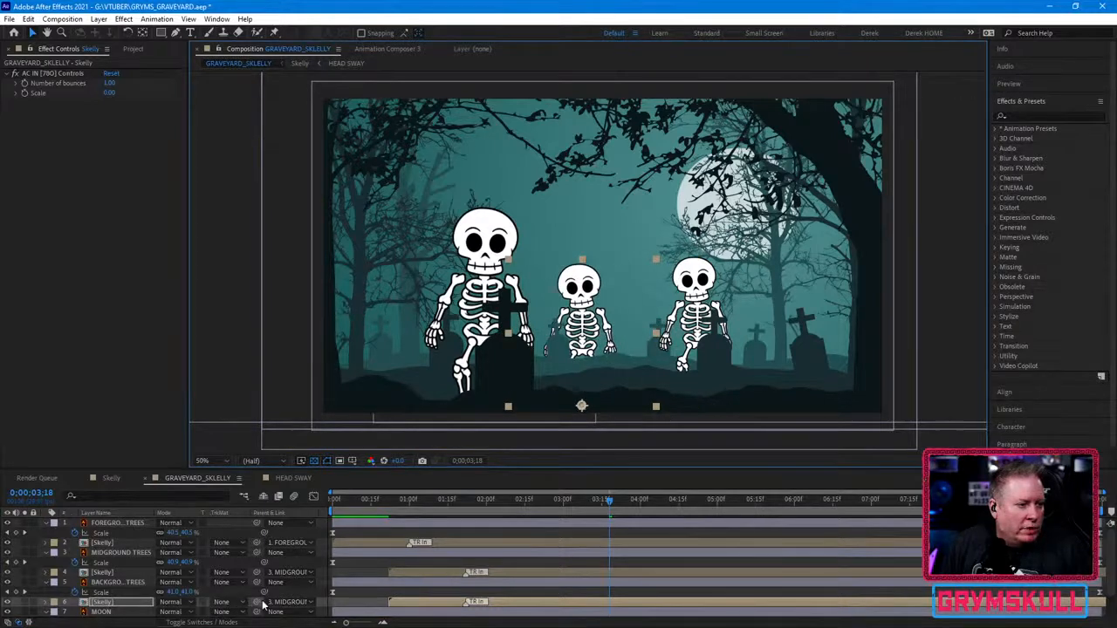
# Step: Parent the new skeleton copy to BACKGROUND TREES and delay its start to about 0;00;02;11
pyautogui.moveTo(257, 602); pyautogui.dragTo(122, 583)
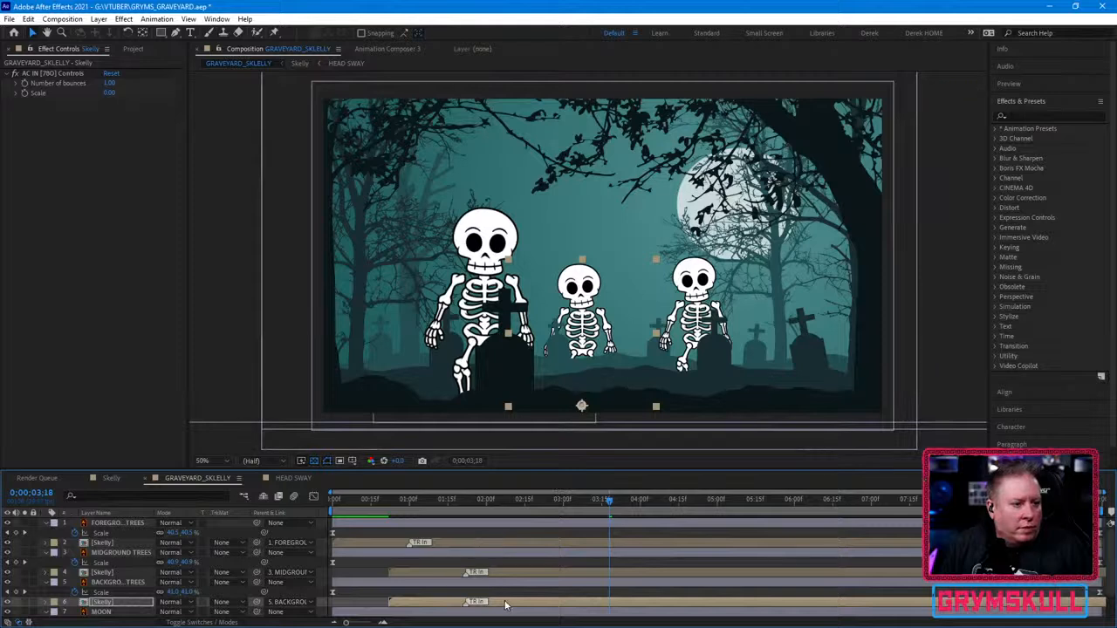
pyautogui.moveTo(523, 602); pyautogui.dragTo(632, 598)
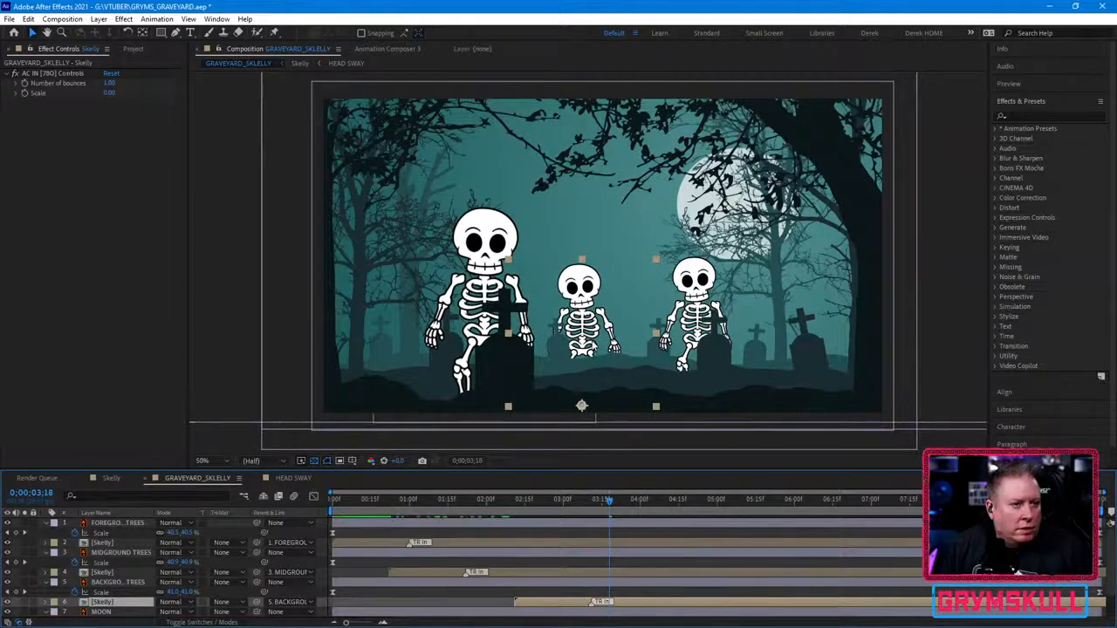
# Step: Scale down the background skeleton and position it so it rises from behind the midground hill between the other two
pyautogui.moveTo(594, 343); pyautogui.dragTo(598, 323)
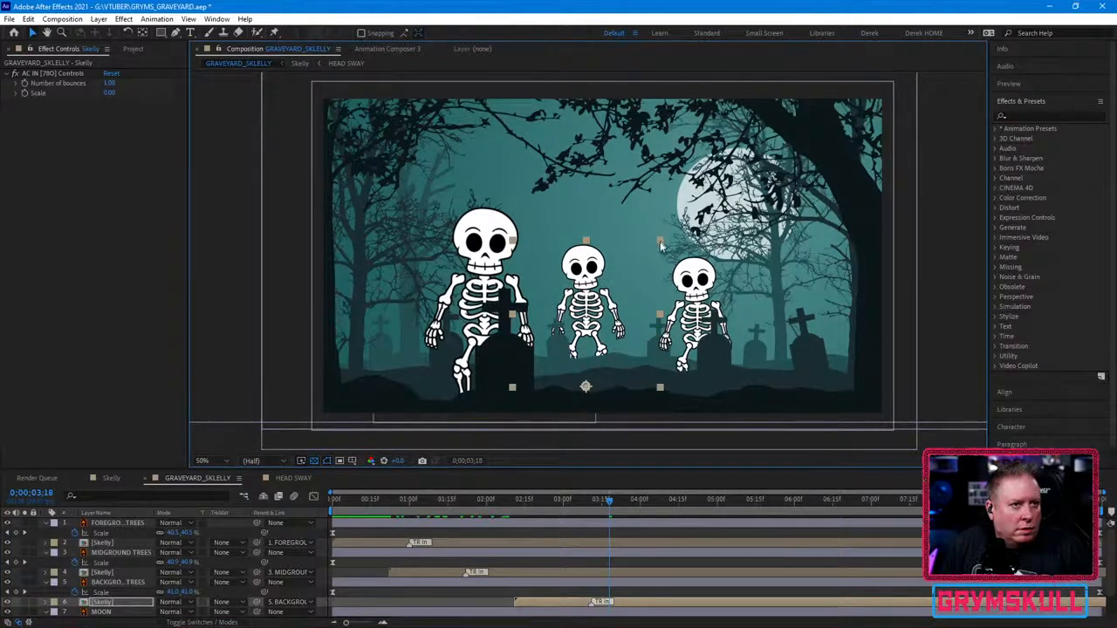
pyautogui.moveTo(661, 247); pyautogui.dragTo(637, 280)
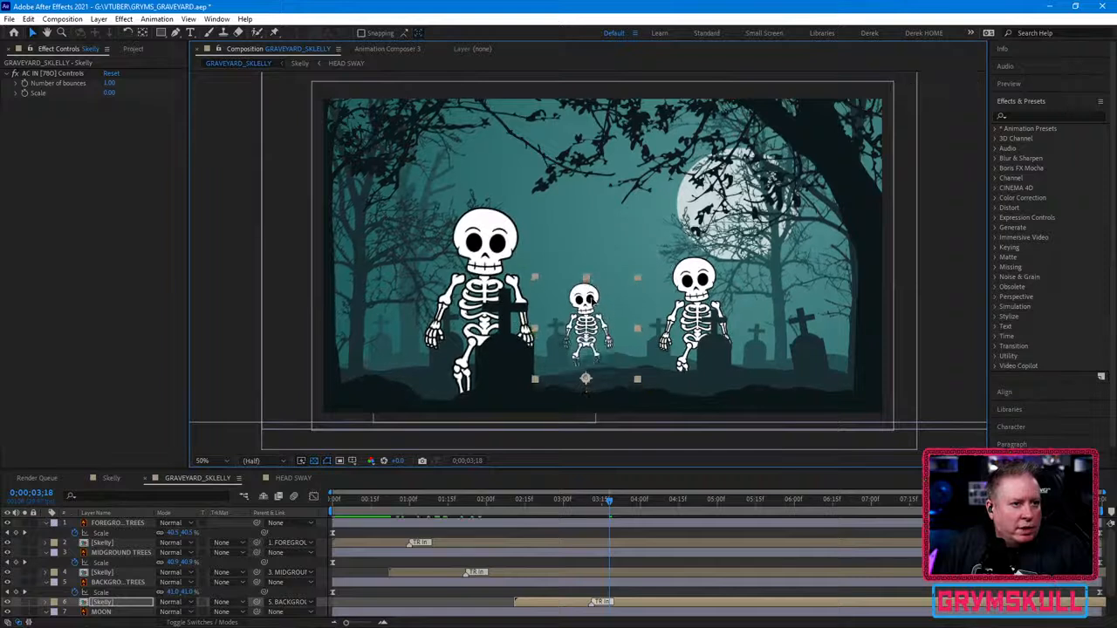
pyautogui.moveTo(592, 313)
pyautogui.mouseDown()
pyautogui.moveTo(593, 295)
pyautogui.moveTo(592, 319)
pyautogui.mouseUp()
pyautogui.press('Down')
pyautogui.press('Down')
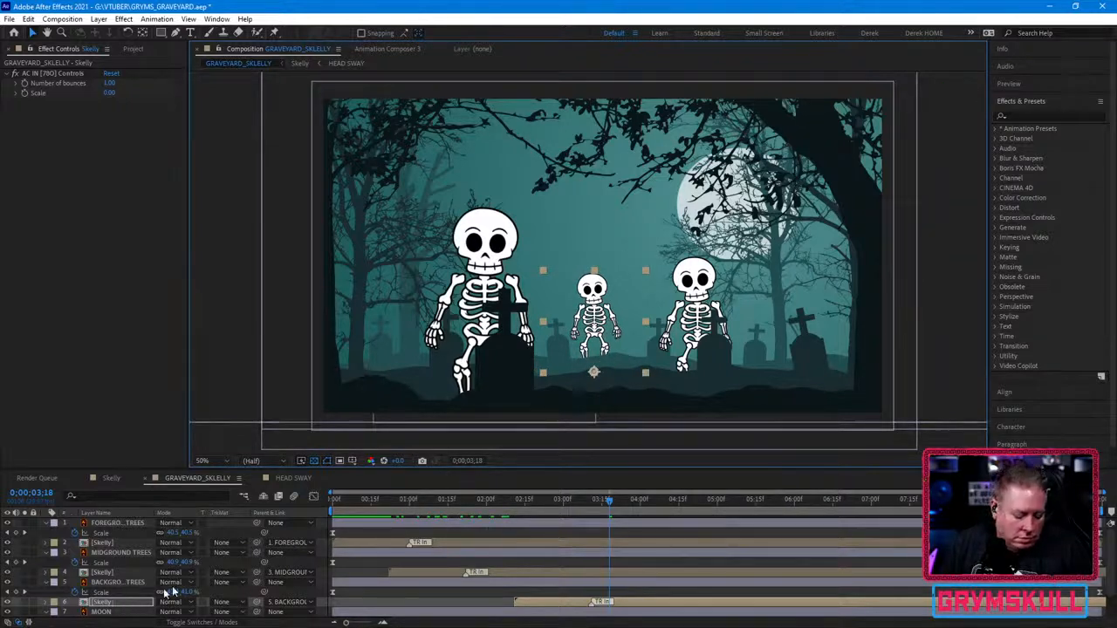
# Step: Duplicate the background skeleton, place a slightly smaller copy just right of the foreground skeleton and delay its start to about 0;00;02;21
pyautogui.hotkey('ctrl', 'd')
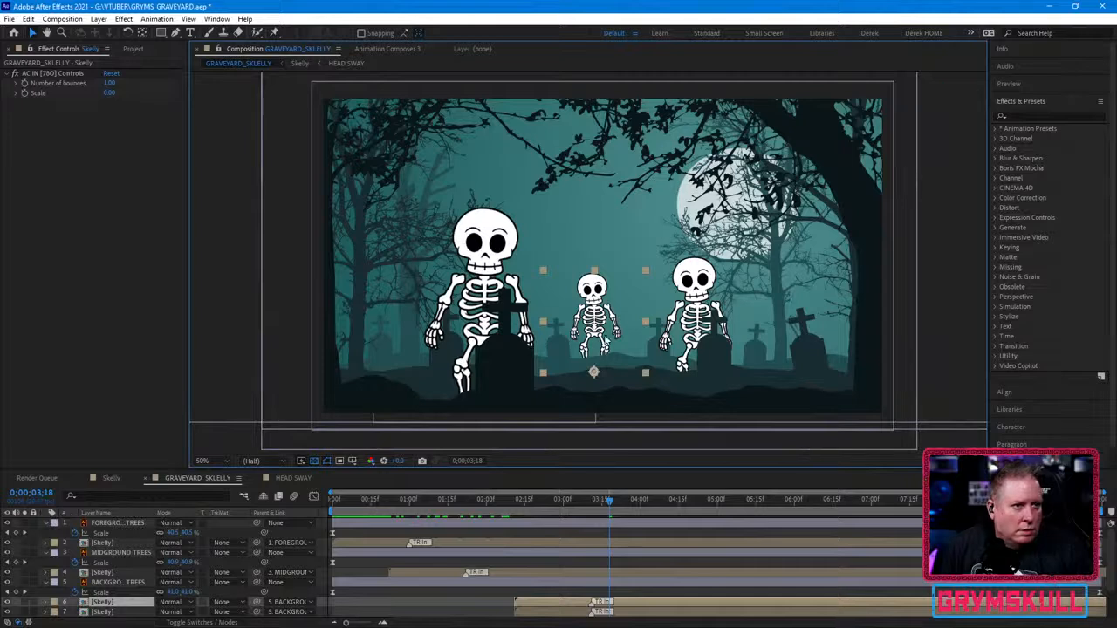
pyautogui.moveTo(610, 280); pyautogui.dragTo(539, 297)
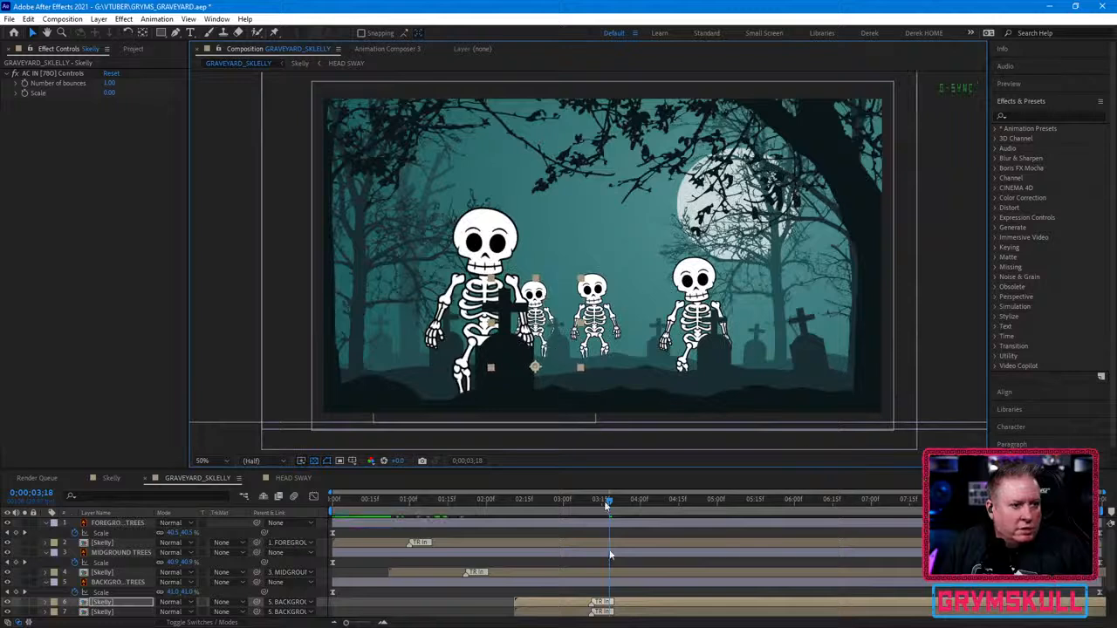
pyautogui.moveTo(645, 606); pyautogui.dragTo(670, 608)
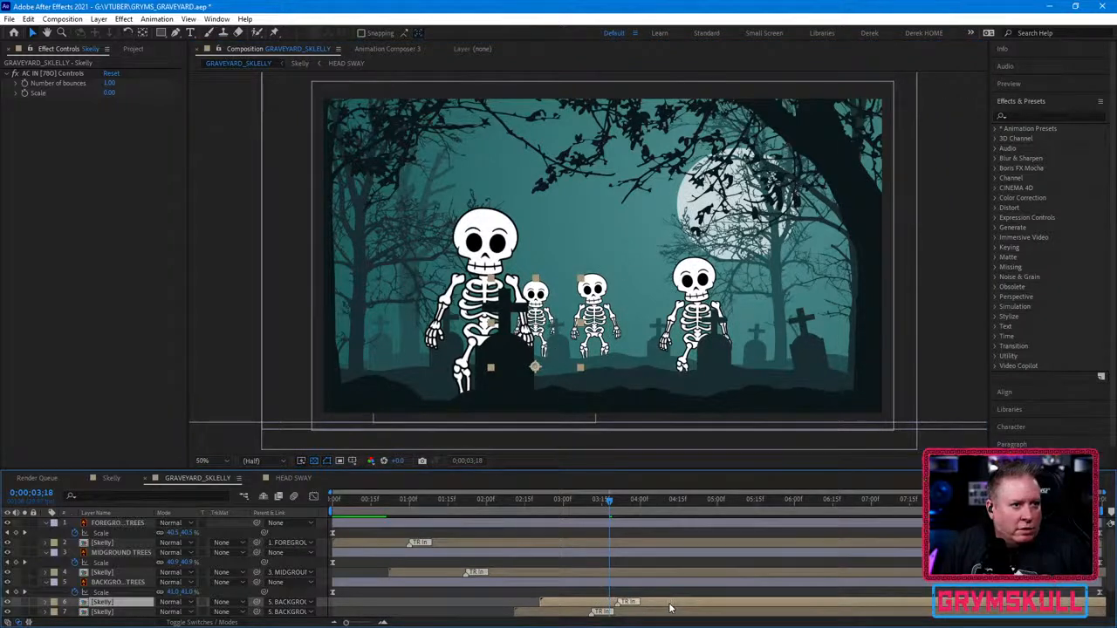
# Step: Duplicate the newest background skeleton, scale the copy down and place it behind the tilted cross tombstone at the scene's far right
pyautogui.hotkey('ctrl', 'd')
pyautogui.moveTo(536, 322); pyautogui.dragTo(805, 321)
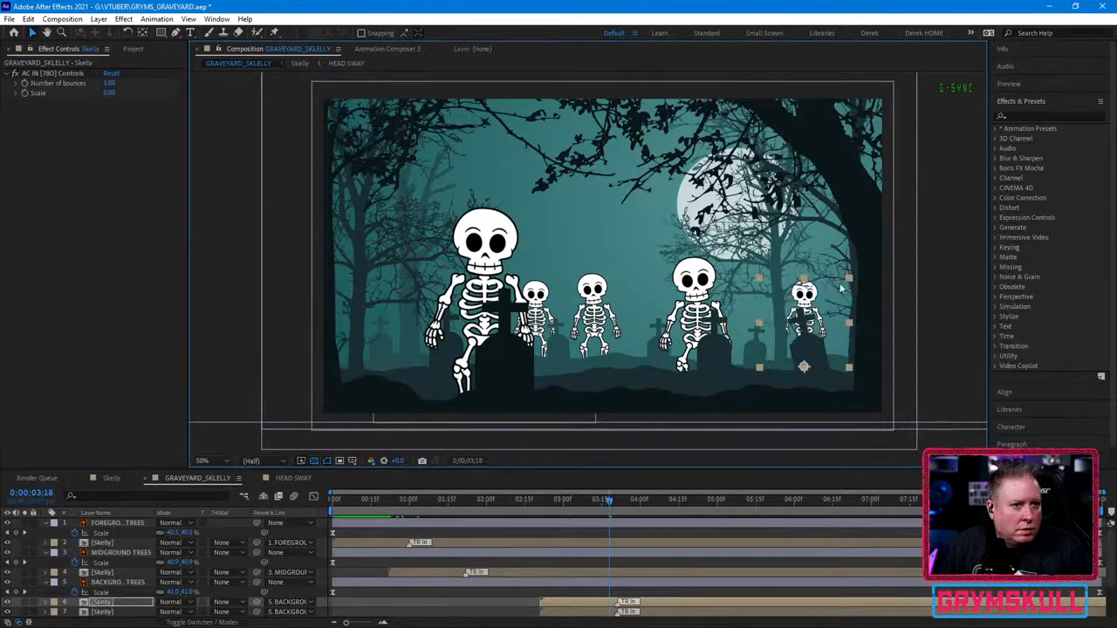
pyautogui.click(849, 282)
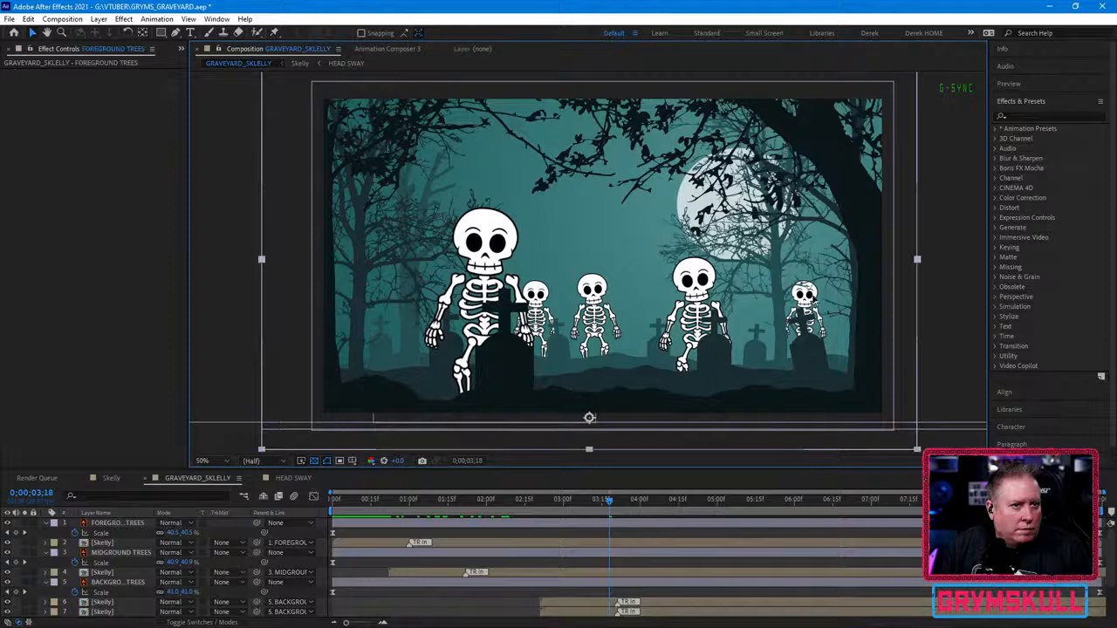
pyautogui.click(657, 604)
pyautogui.moveTo(850, 278); pyautogui.dragTo(828, 301)
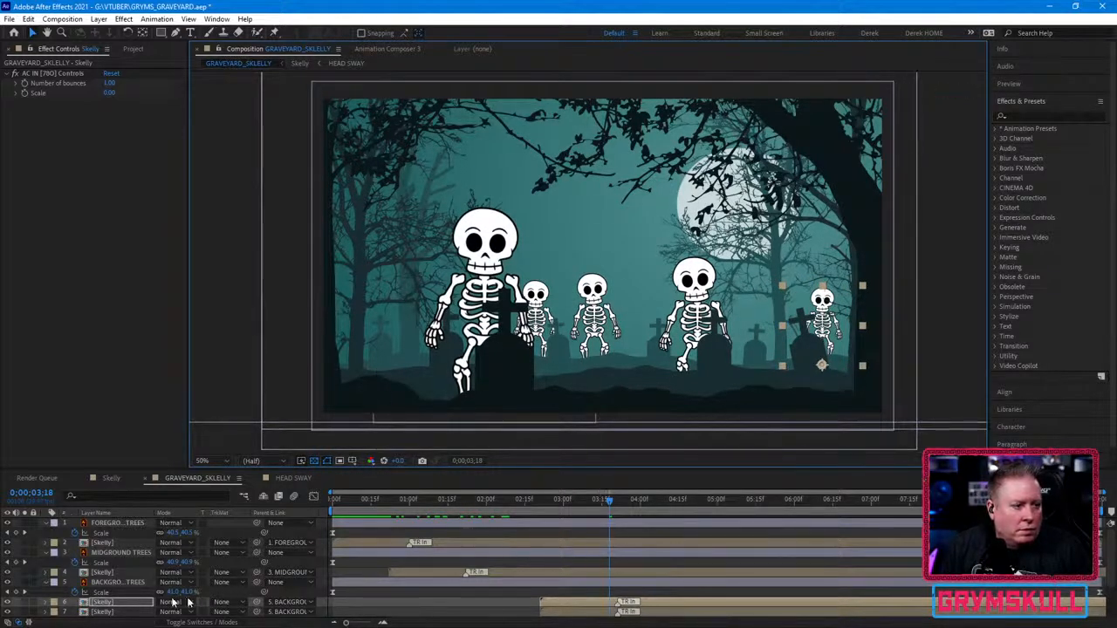
# Step: Add another background skeleton copy at the scene's far left and stagger the copies' starts to about 0;00;02;27 and 0;00;03;00
pyautogui.click(103, 613)
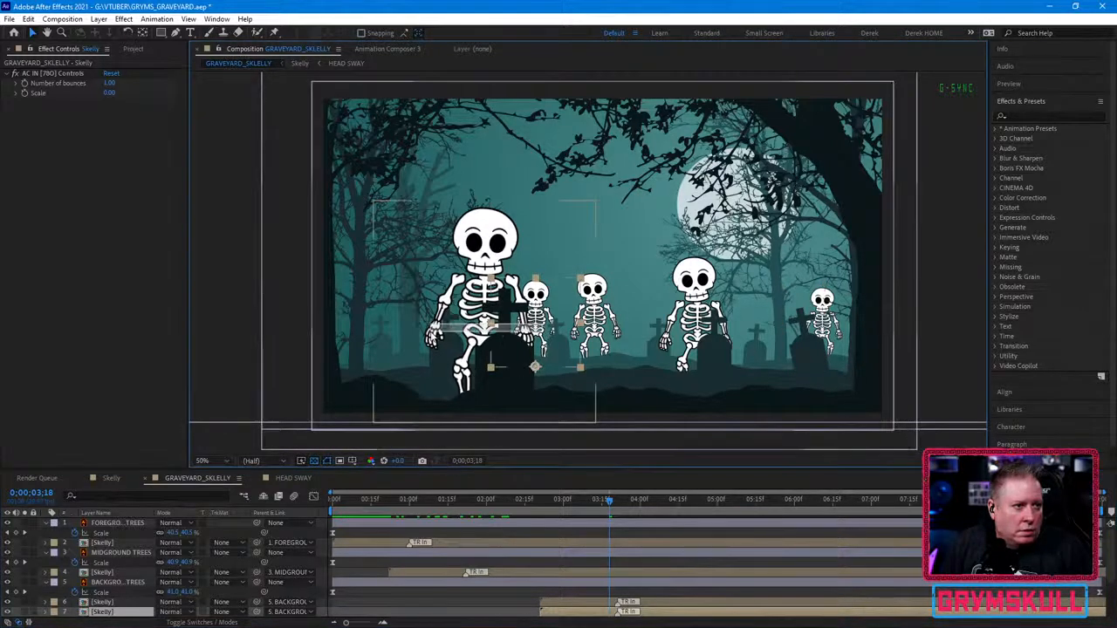
pyautogui.moveTo(535, 315); pyautogui.dragTo(385, 314)
pyautogui.click(427, 284)
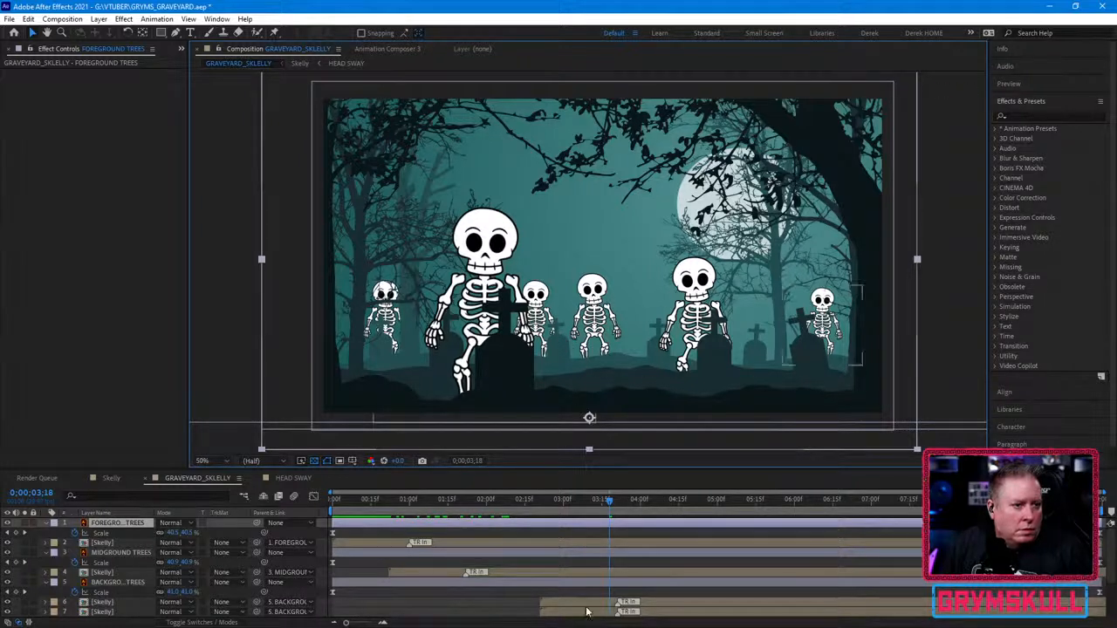
pyautogui.scroll(-2, 661, 594)
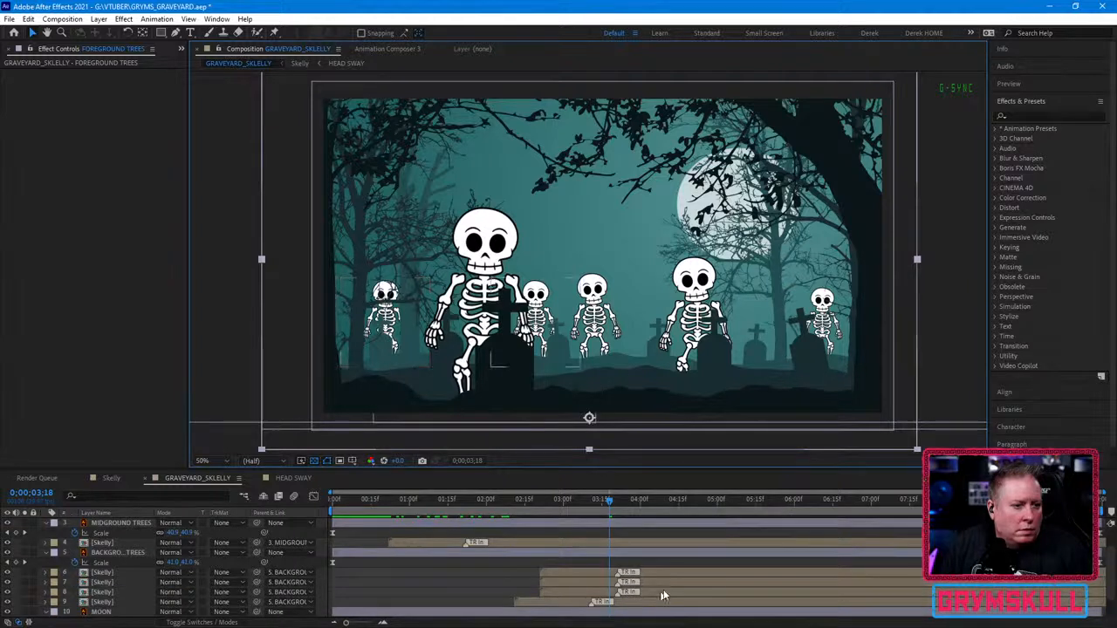
pyautogui.click(671, 583)
pyautogui.moveTo(668, 591); pyautogui.dragTo(727, 571)
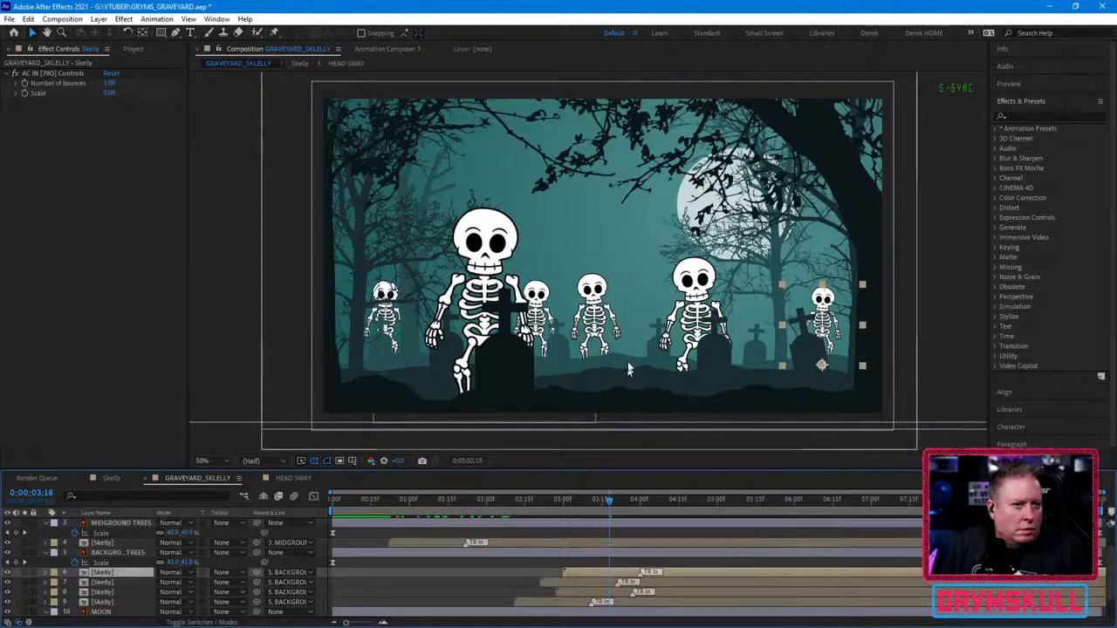
# Step: Move the midground skeleton up and left, clear of its tombstone, and preview the animation from the beginning
pyautogui.click(548, 542)
pyautogui.moveTo(666, 341); pyautogui.dragTo(674, 324)
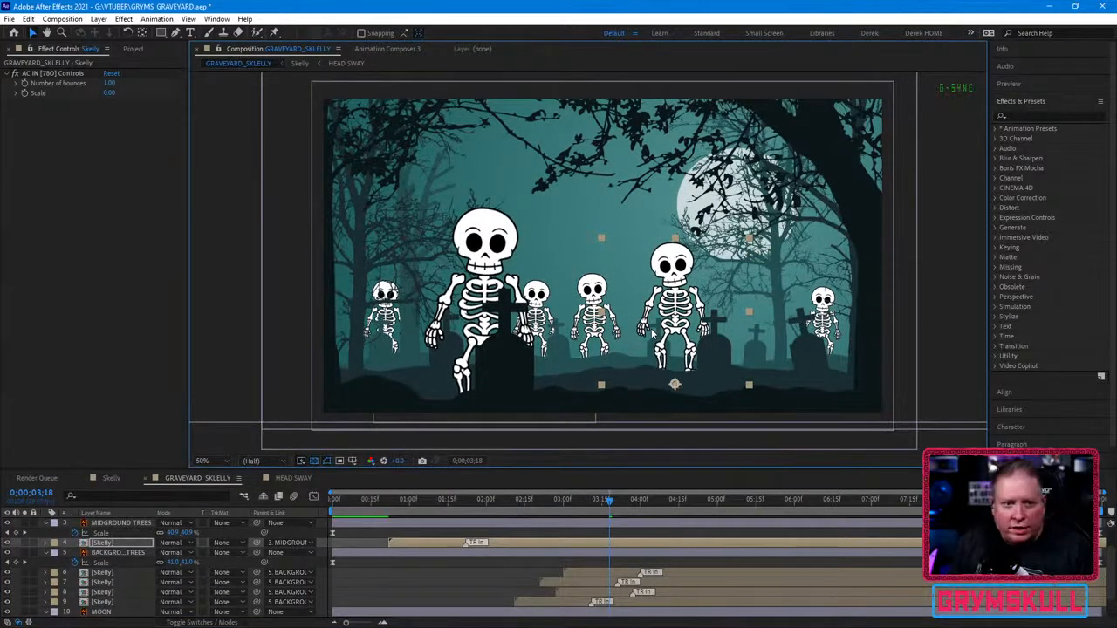
pyautogui.press('Home')
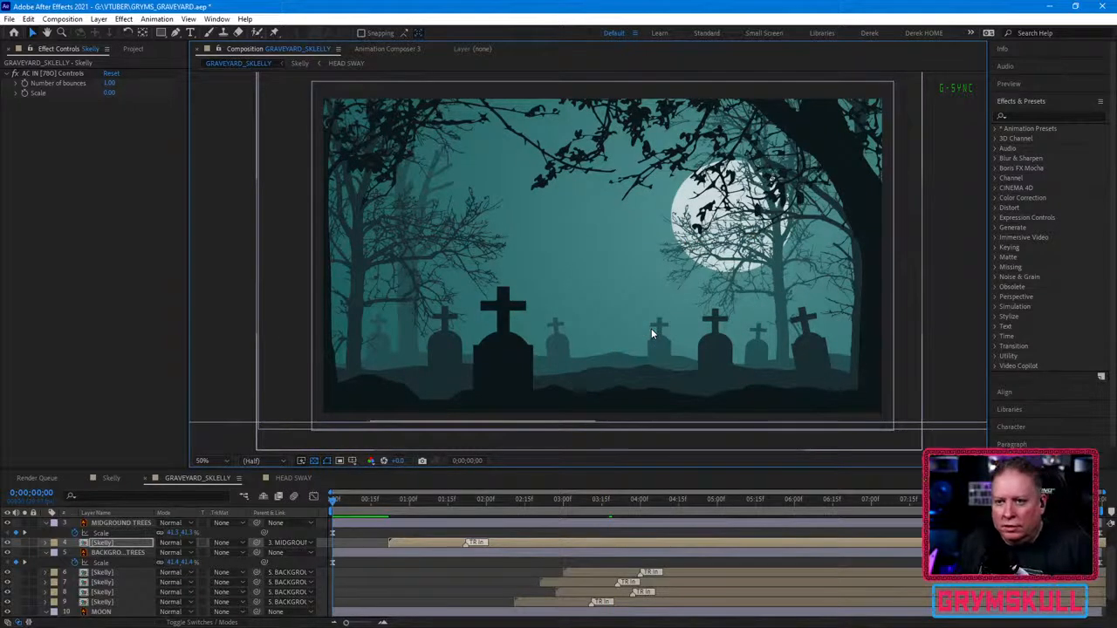
pyautogui.press('space')
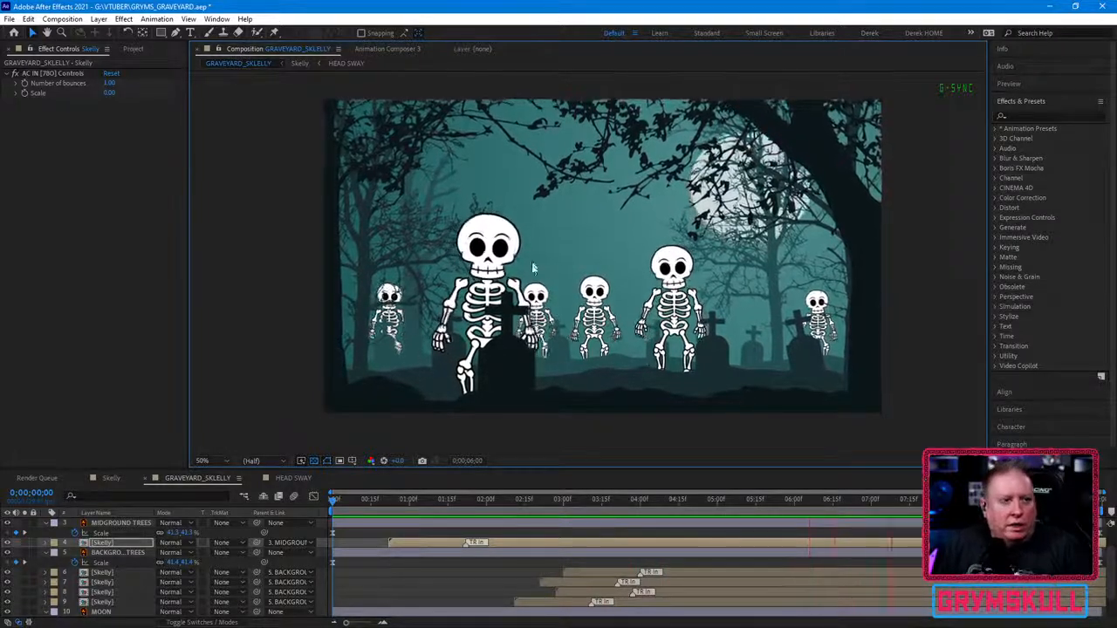
pyautogui.press('space')
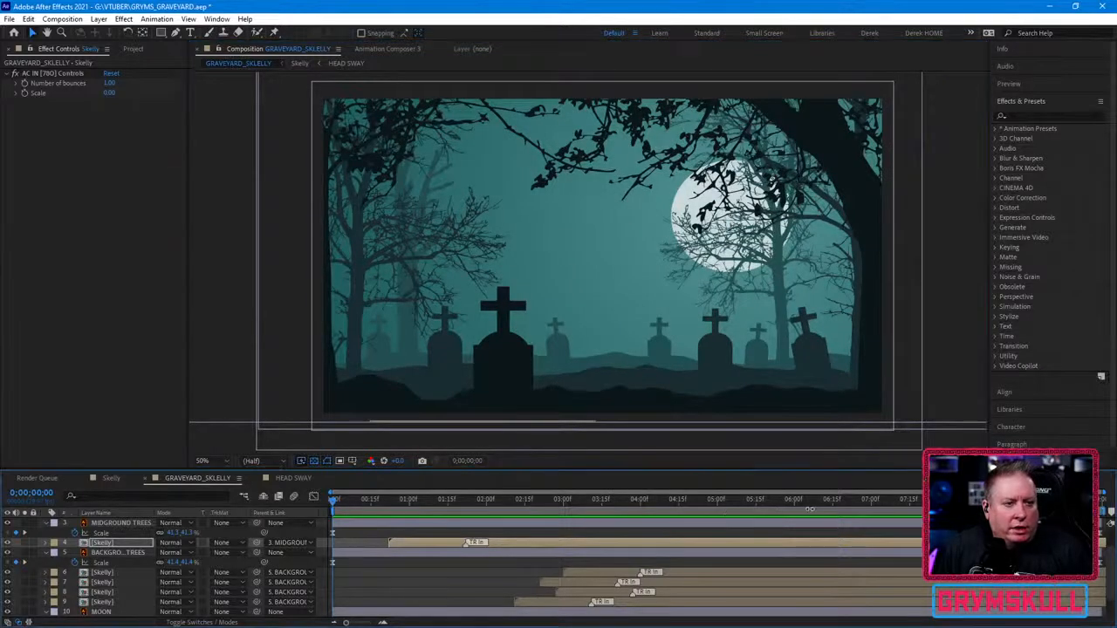
# Step: At 0;00;06;07, move the background skeleton hidden behind the foreground one to just right of the midground skeleton
pyautogui.click(811, 502)
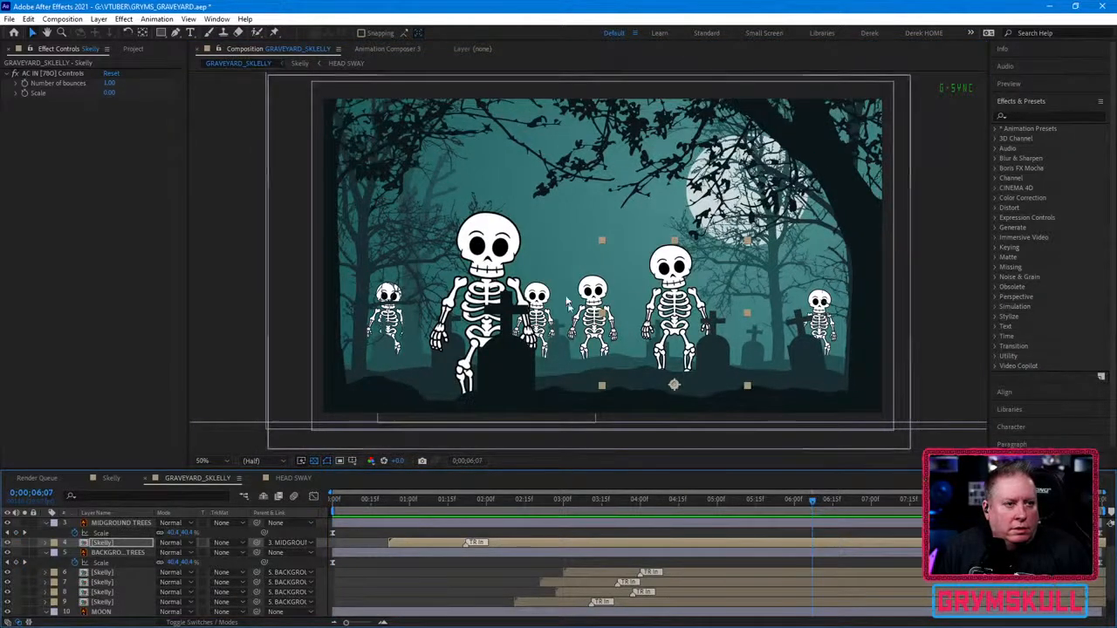
pyautogui.click(681, 591)
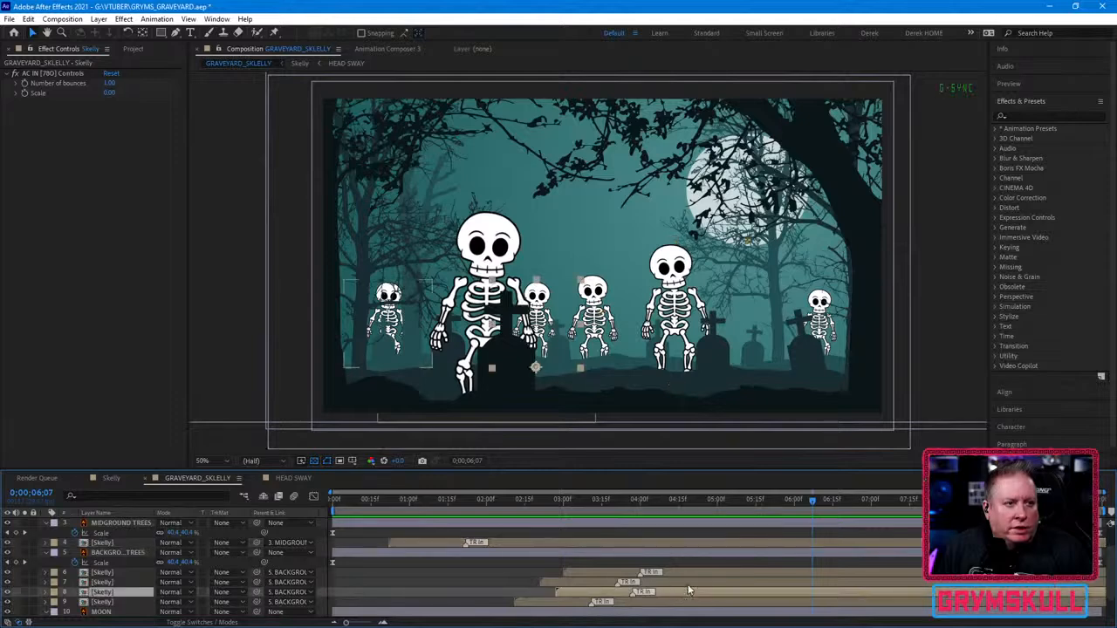
pyautogui.moveTo(548, 304); pyautogui.dragTo(741, 334)
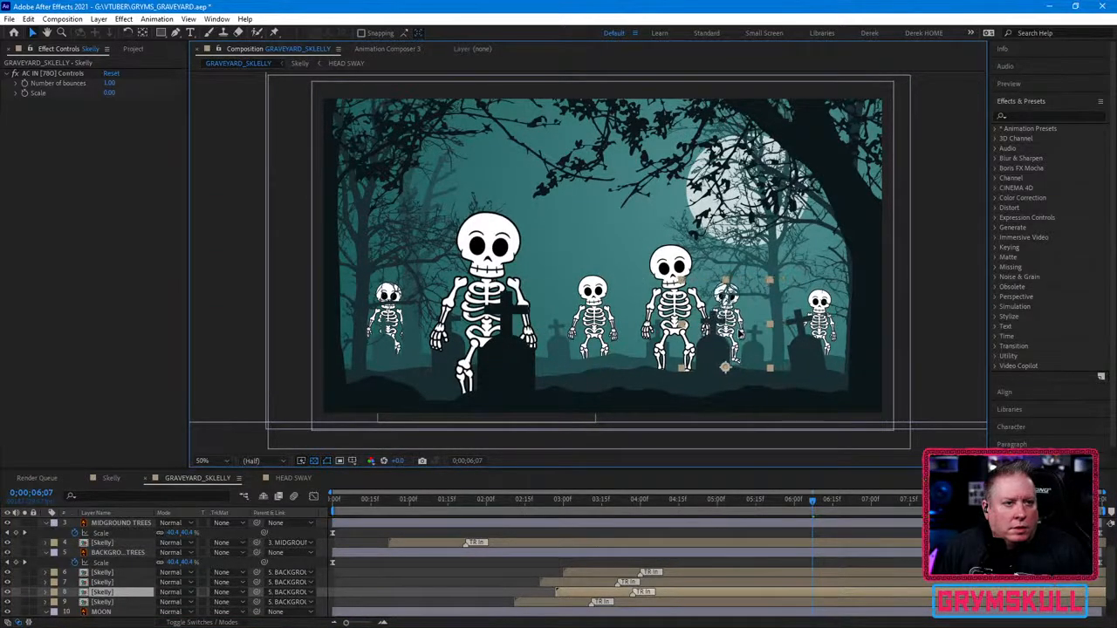
# Step: Play the composition from the beginning to check the staggered entrances of all the skeletons
pyautogui.press('space')
pyautogui.press('space')
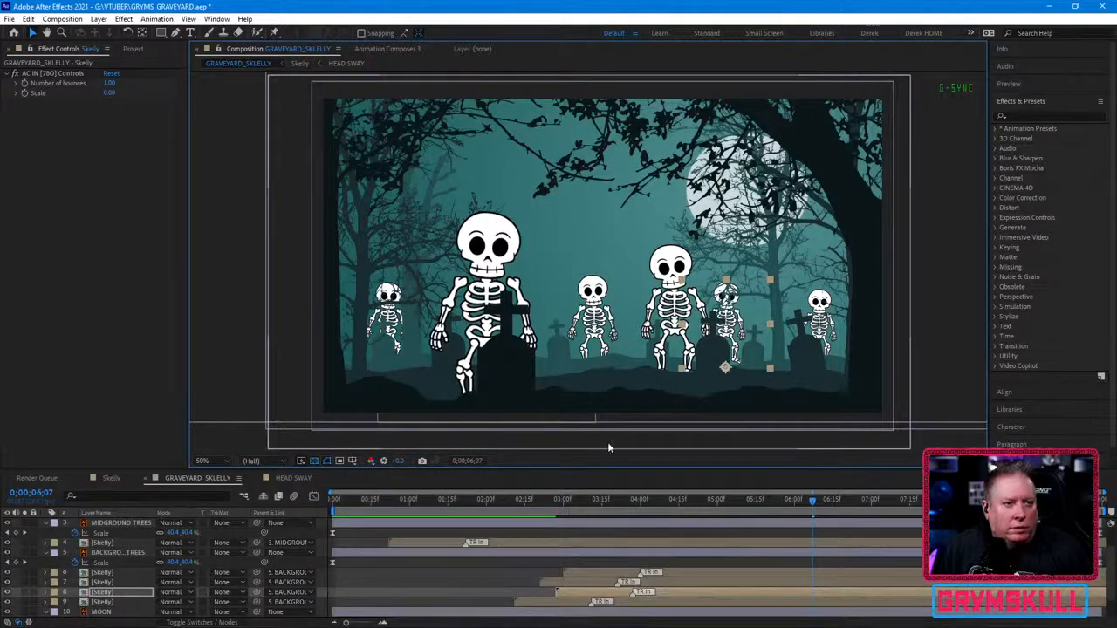
pyautogui.press('Home')
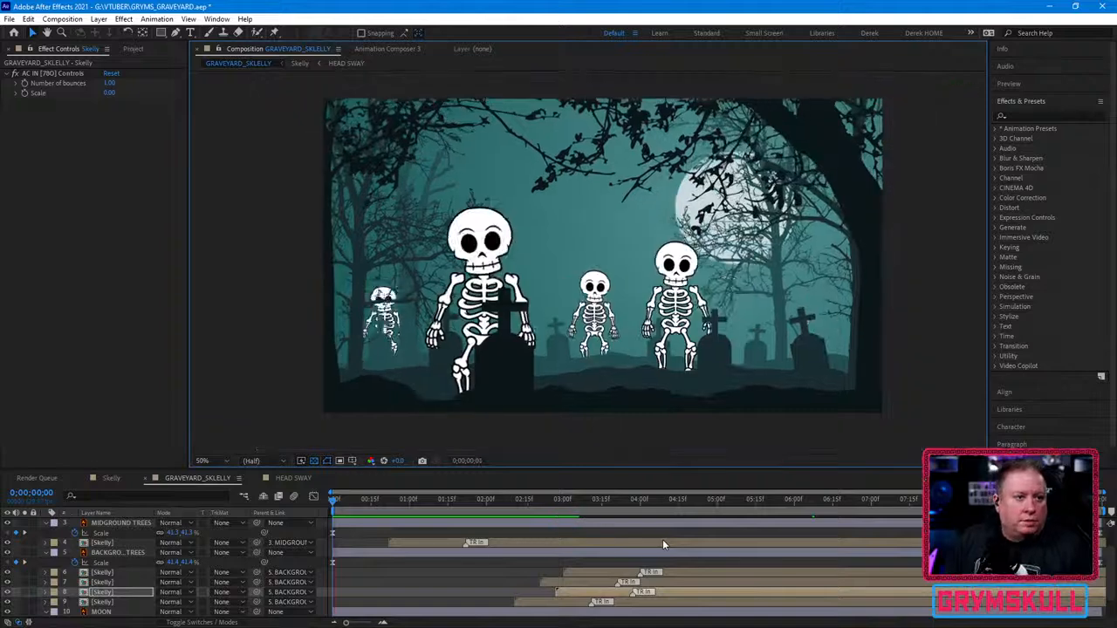
pyautogui.press('space')
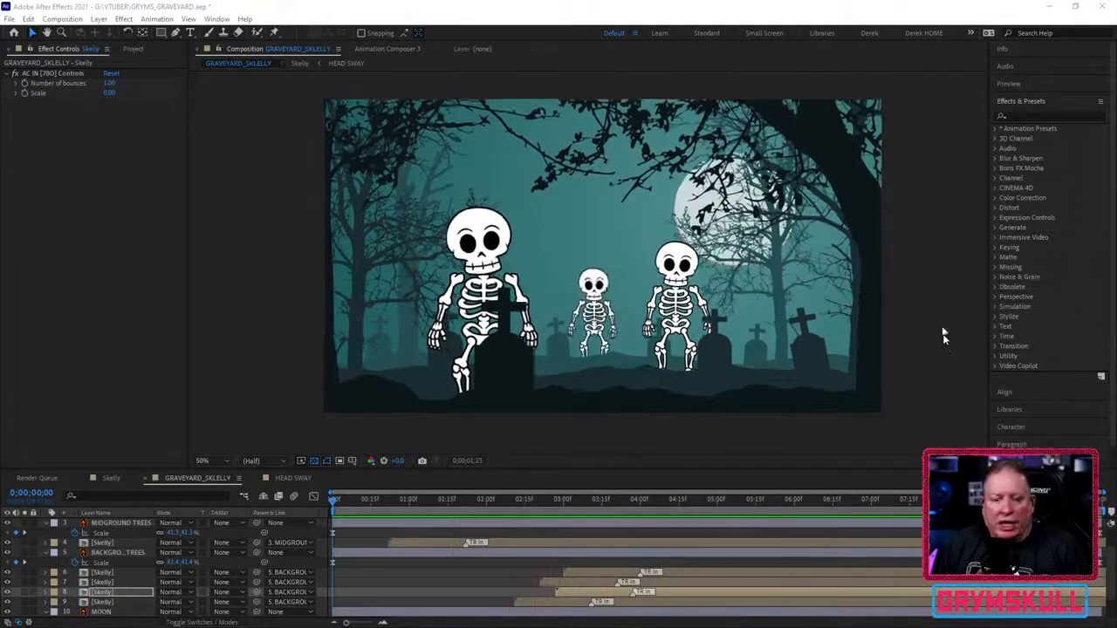
pyautogui.click(806, 19)
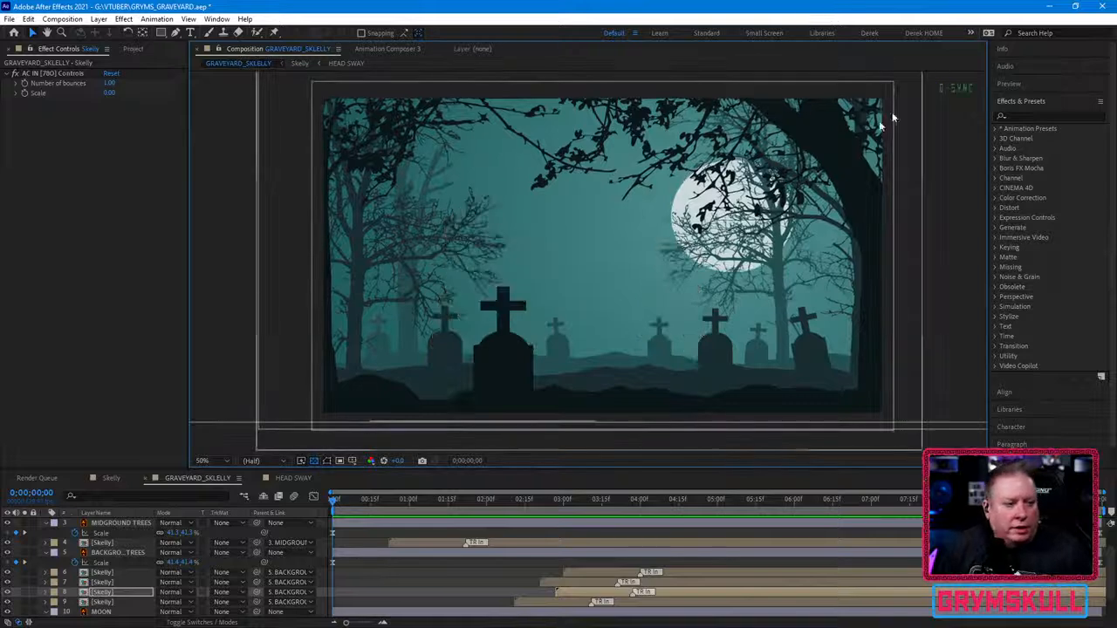
# Step: At 0;00;03;28, add a text layer reading HAPPY HALLOWEEN in the sky above the skeletons
pyautogui.moveTo(332, 502); pyautogui.dragTo(634, 512)
pyautogui.press('space')
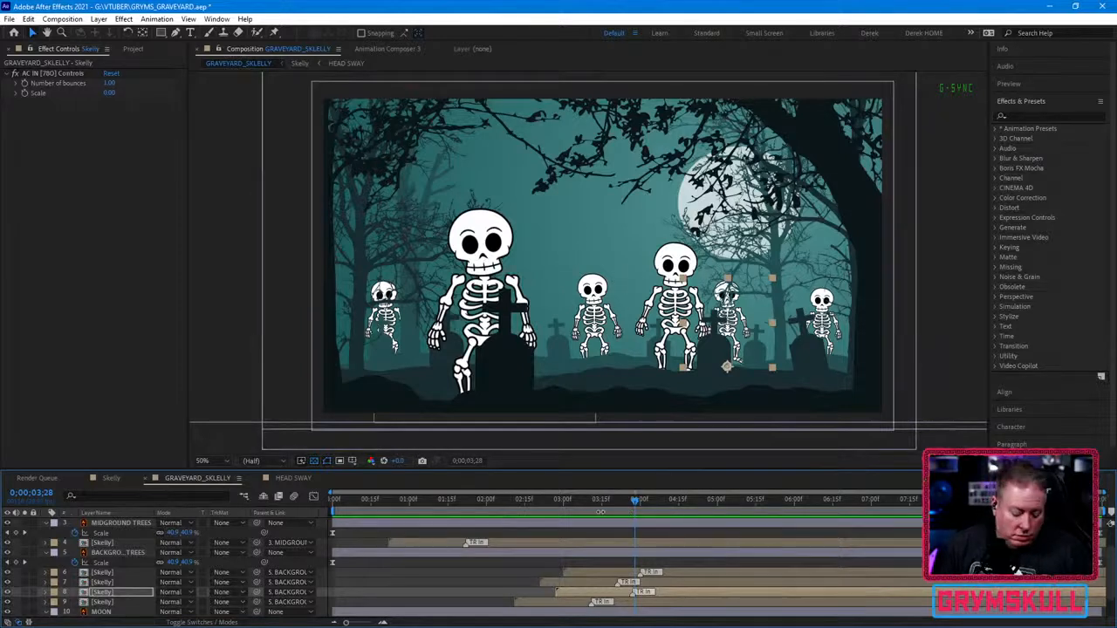
pyautogui.hotkey('ctrl', 't')
pyautogui.click(598, 204)
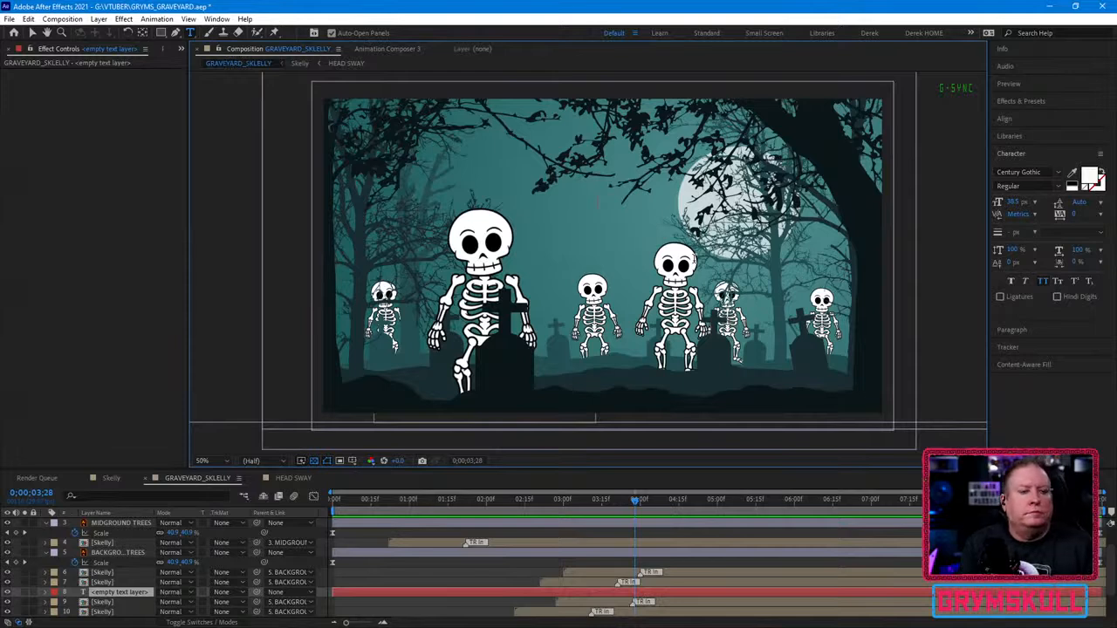
pyautogui.write('HAPPY H')
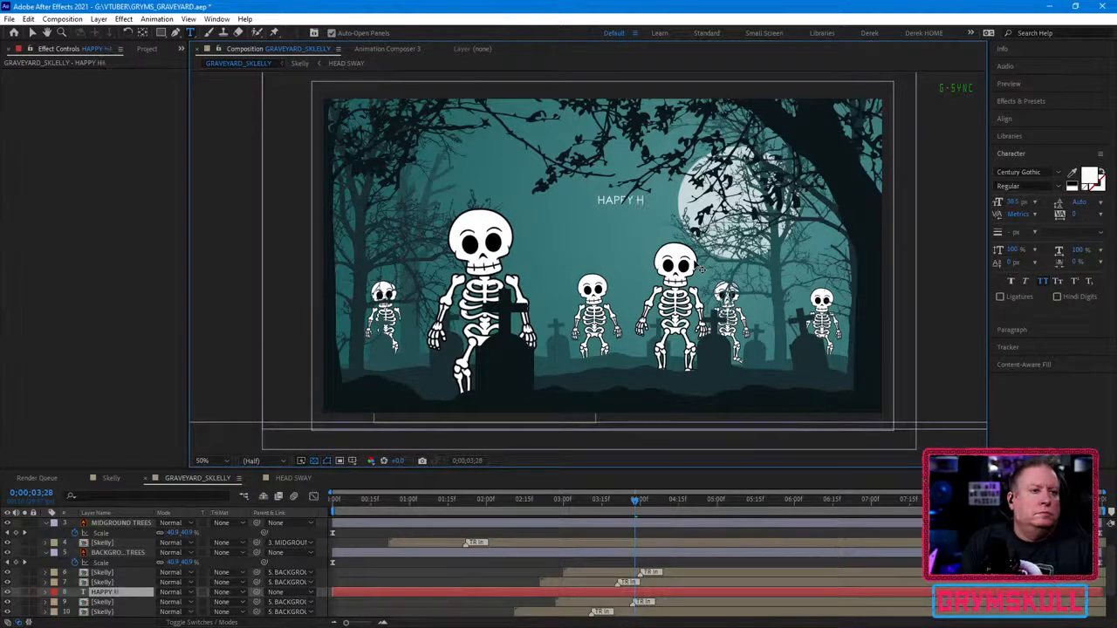
pyautogui.write('ALLOWEEN')
# Step: Select the whole HAPPY HALLOWEEN text and look through the installed fonts, from Century Gothic onward to the T names, for a title typeface
pyautogui.hotkey('ctrl', 'a')
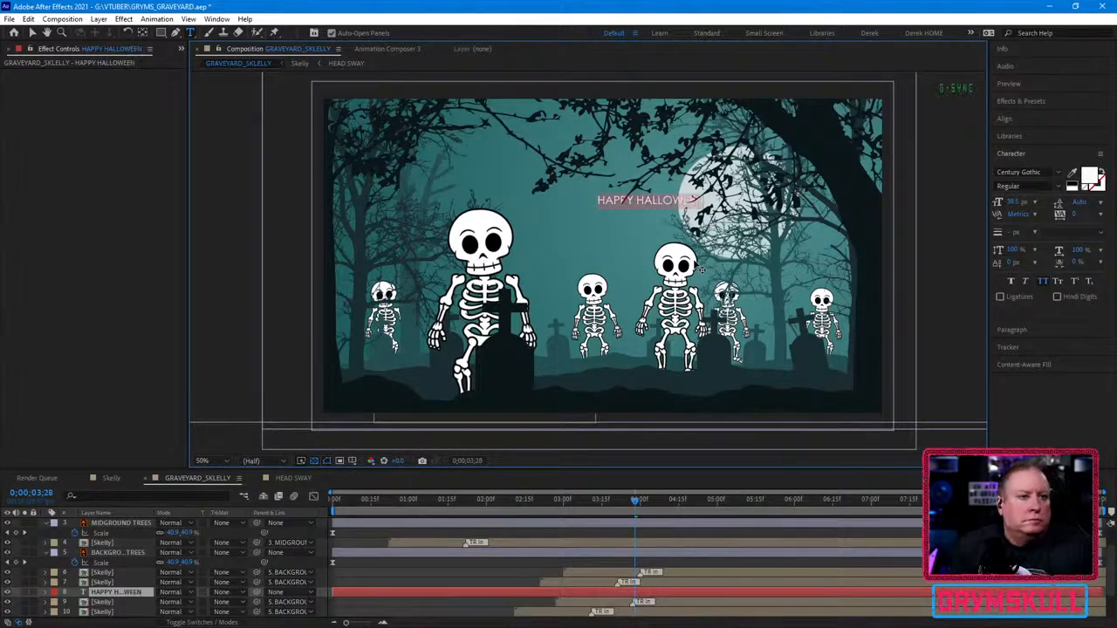
pyautogui.click(1045, 174)
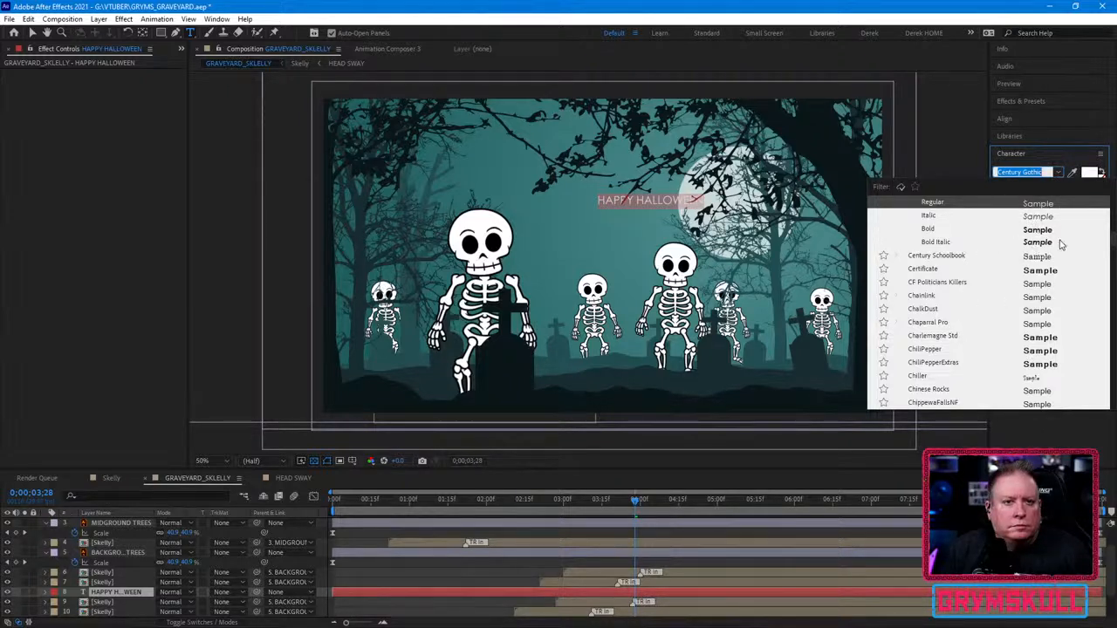
pyautogui.scroll(-10, 1033, 282)
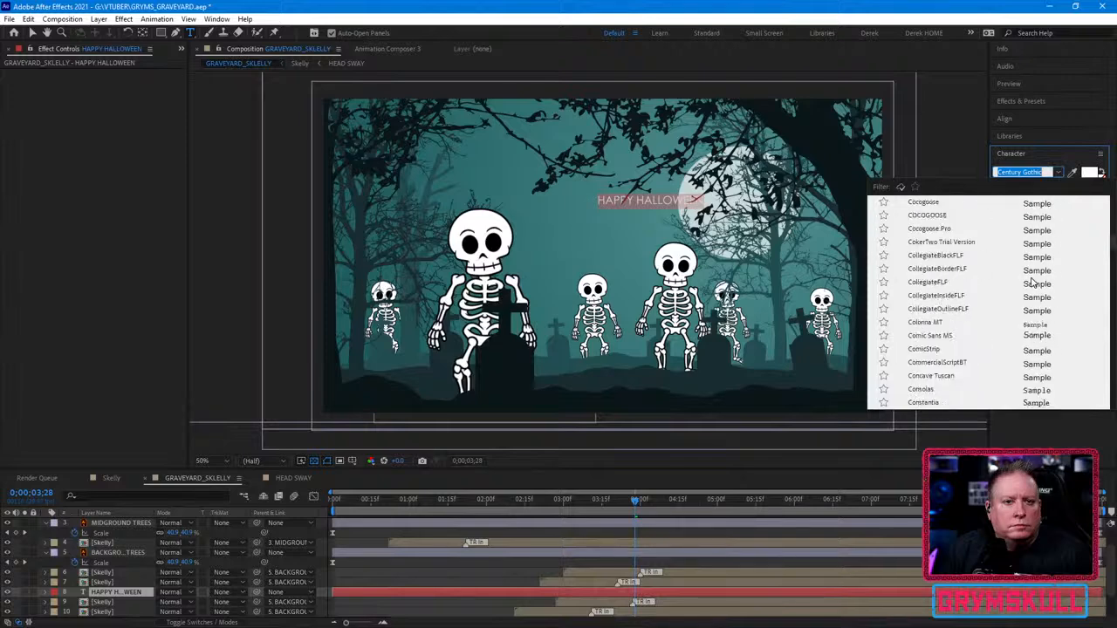
pyautogui.scroll(-10, 1032, 282)
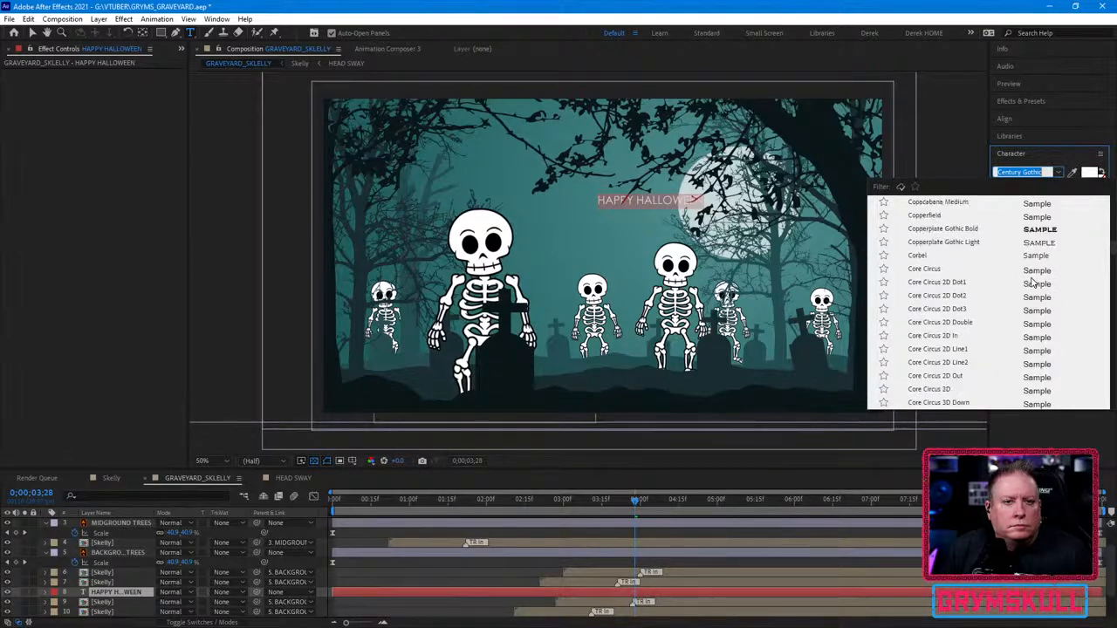
pyautogui.scroll(-10, 1033, 282)
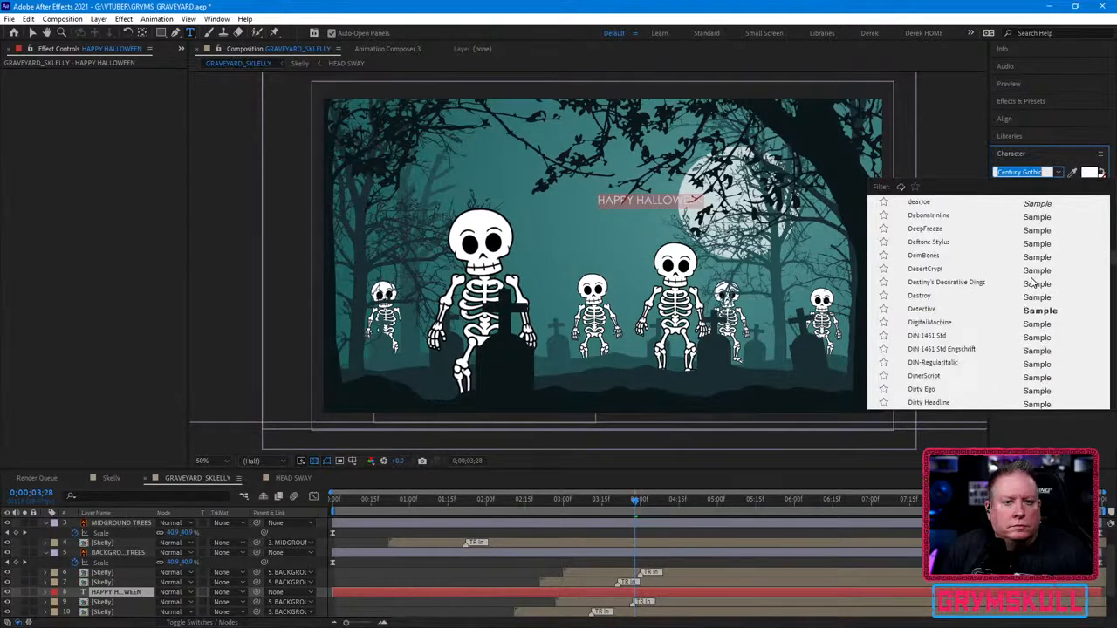
pyautogui.scroll(-5, 1033, 282)
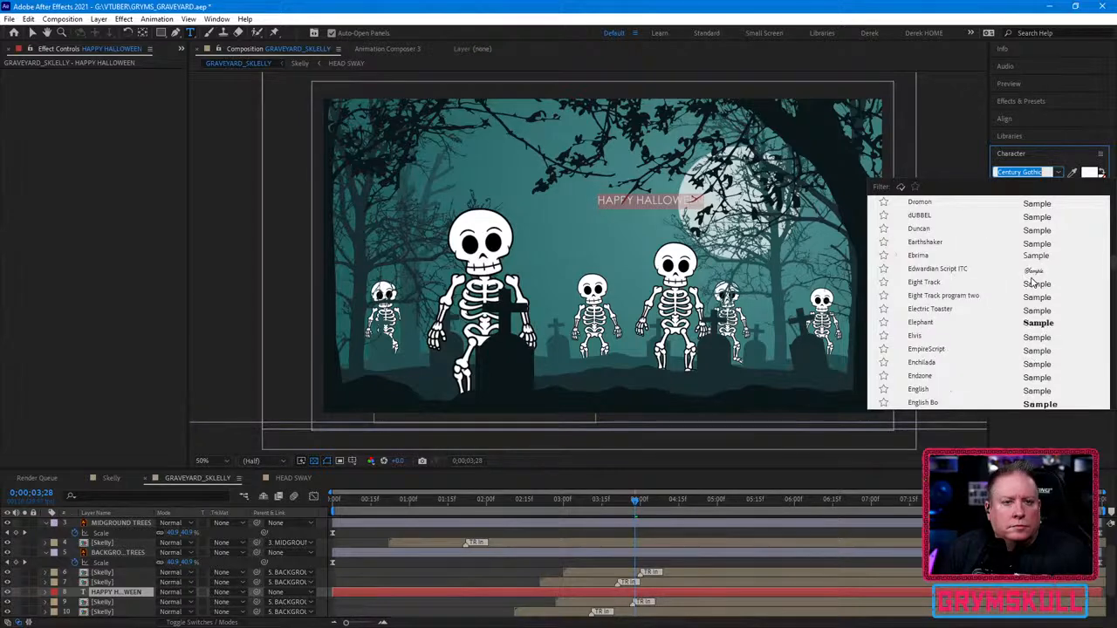
pyautogui.scroll(-5, 1033, 282)
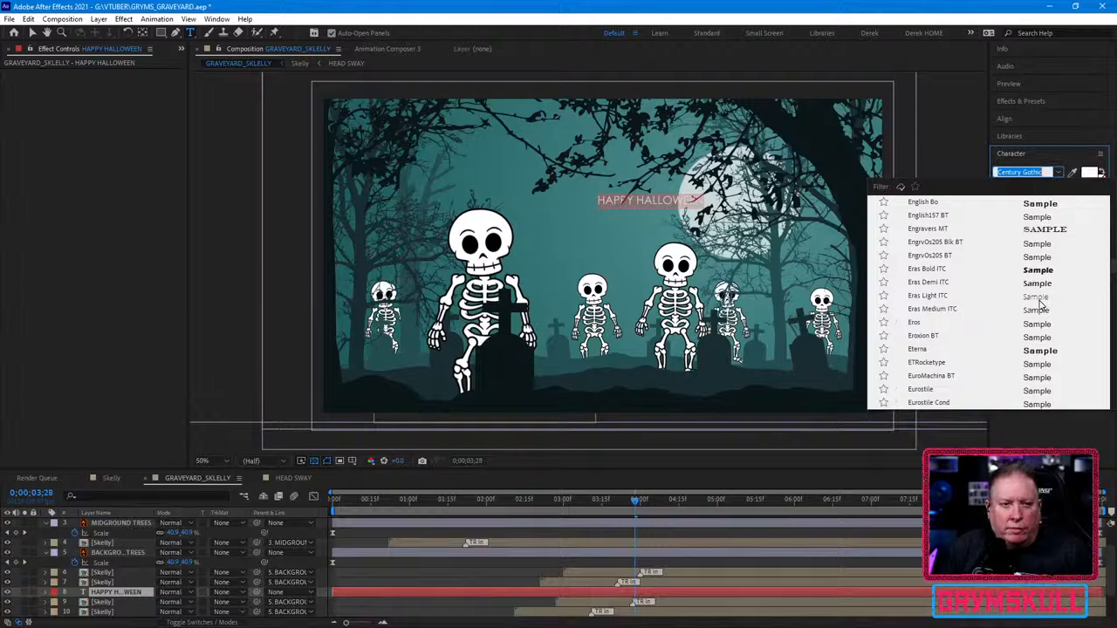
pyautogui.scroll(-5, 1039, 303)
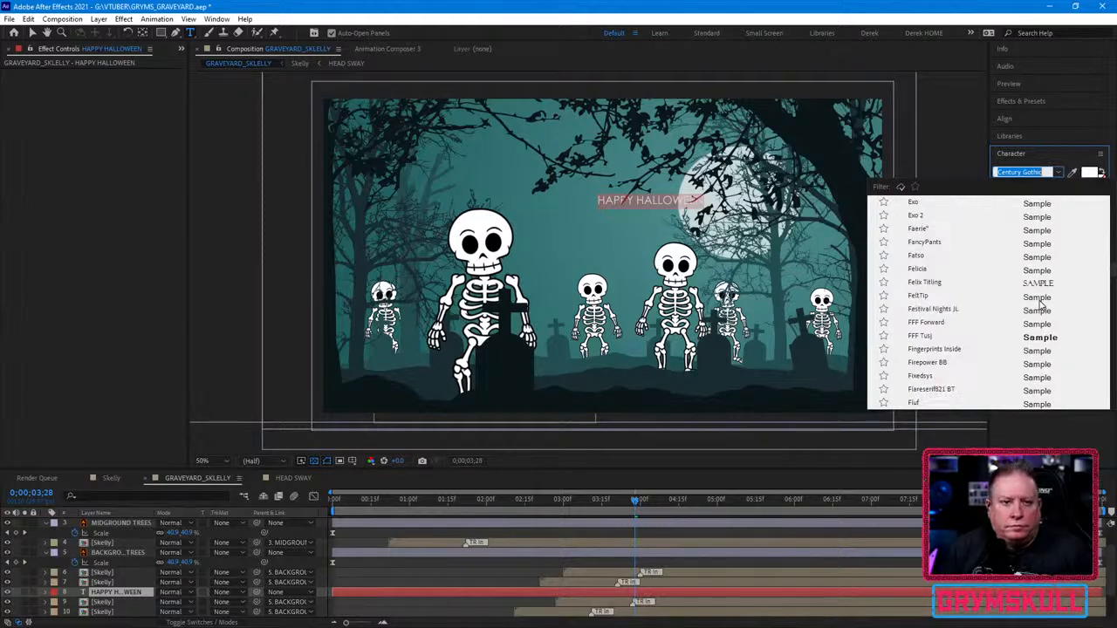
pyautogui.scroll(-3, 1040, 303)
pyautogui.scroll(-5, 1039, 303)
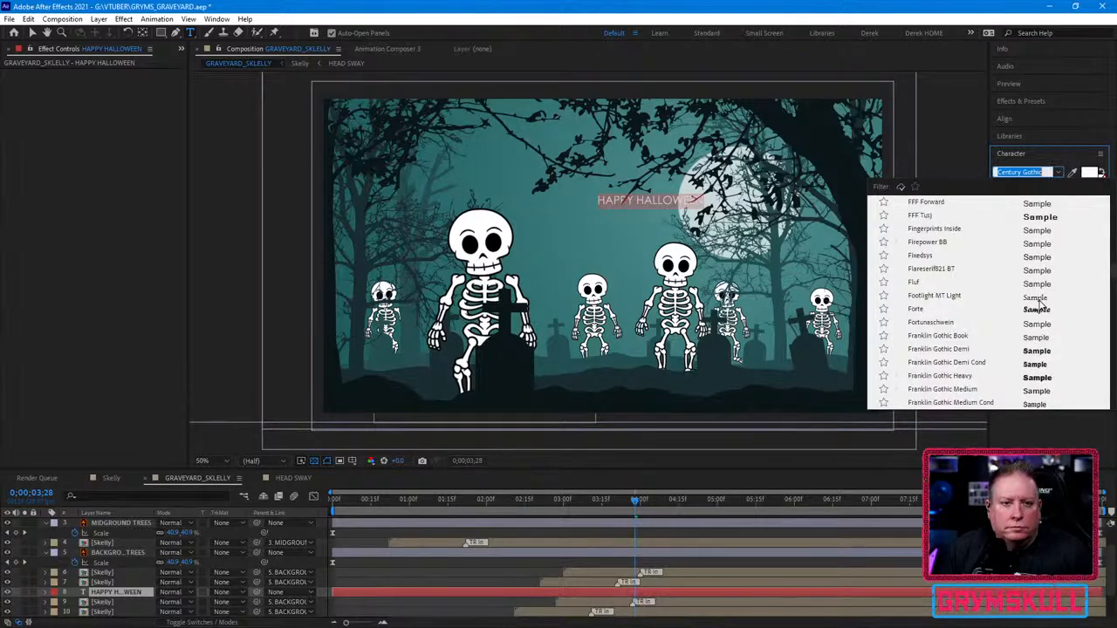
pyautogui.scroll(-10, 1039, 303)
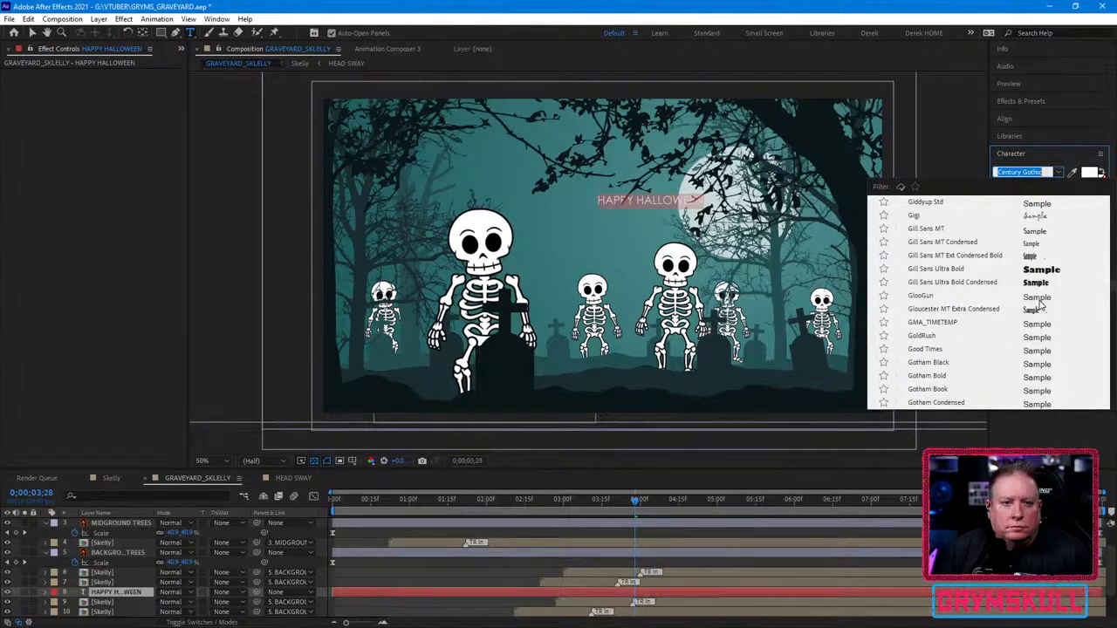
pyautogui.scroll(-8, 1068, 328)
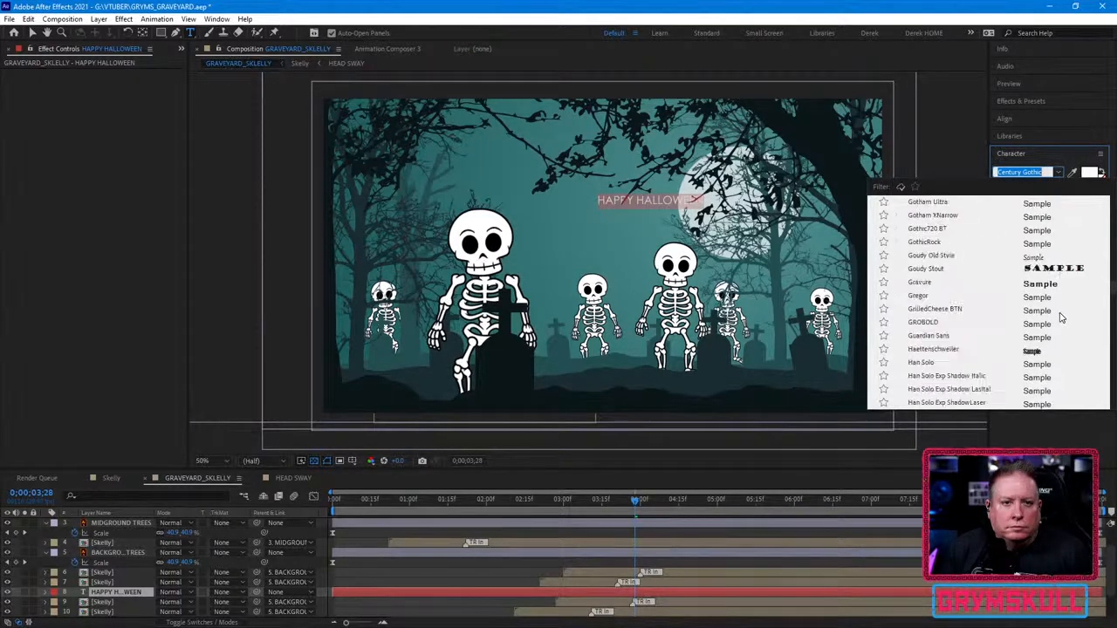
pyautogui.scroll(-8, 1060, 318)
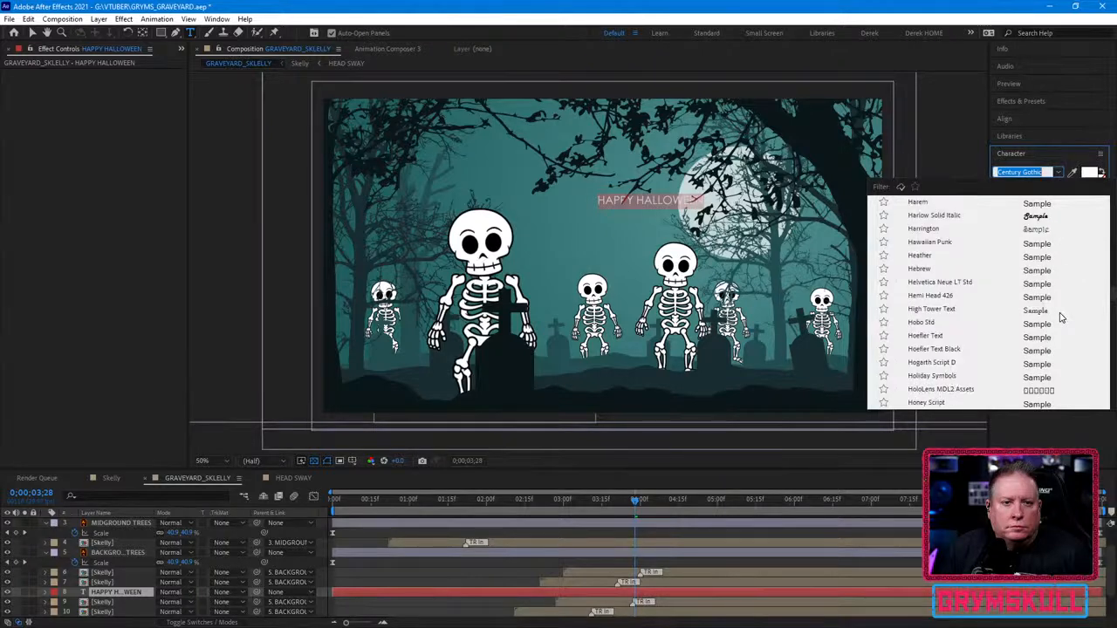
pyautogui.scroll(-8, 1061, 318)
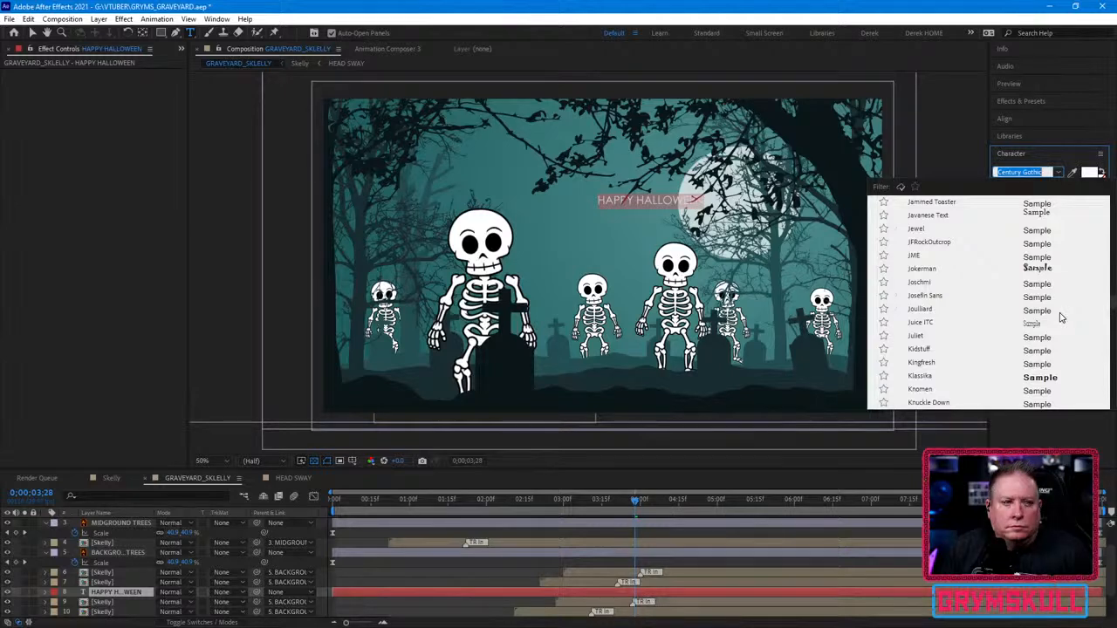
pyautogui.scroll(-2, 1060, 317)
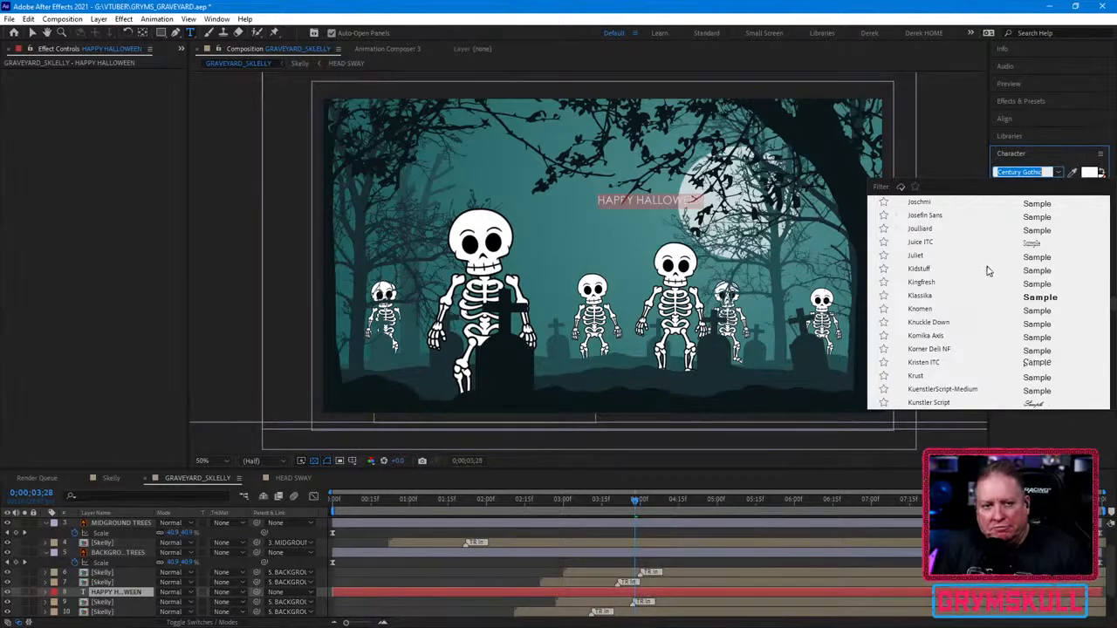
pyautogui.scroll(-8, 993, 328)
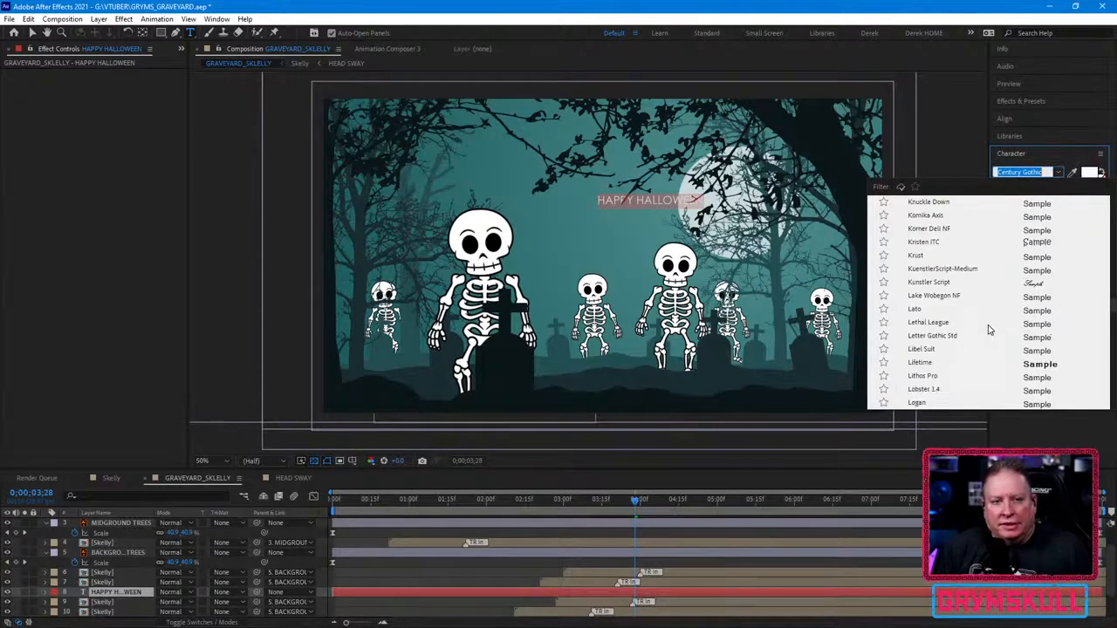
pyautogui.scroll(-10, 990, 329)
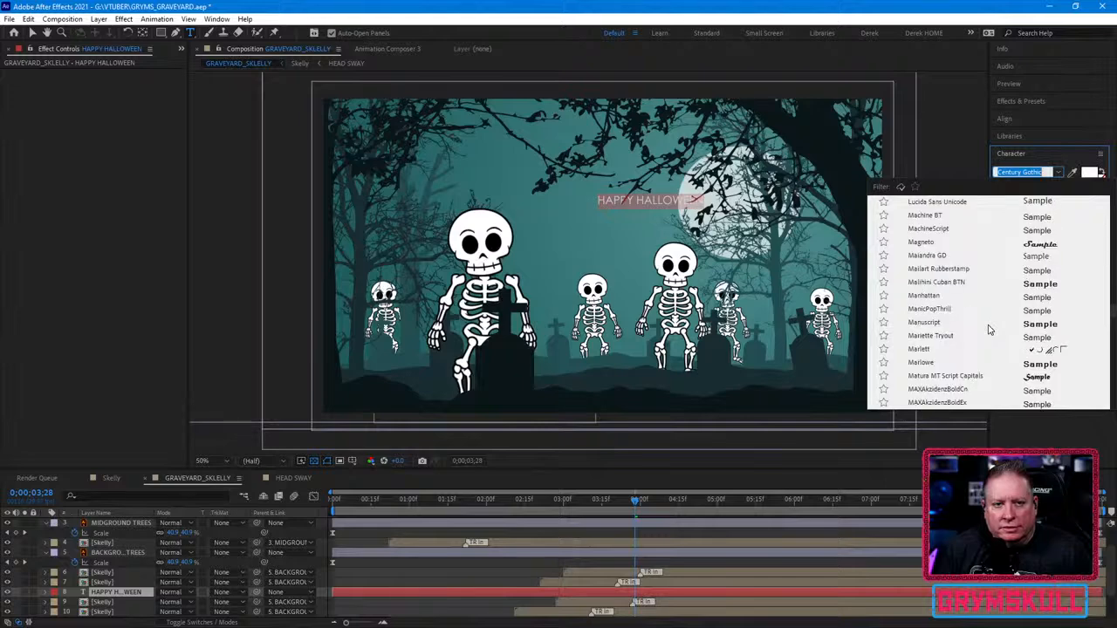
pyautogui.scroll(-10, 990, 329)
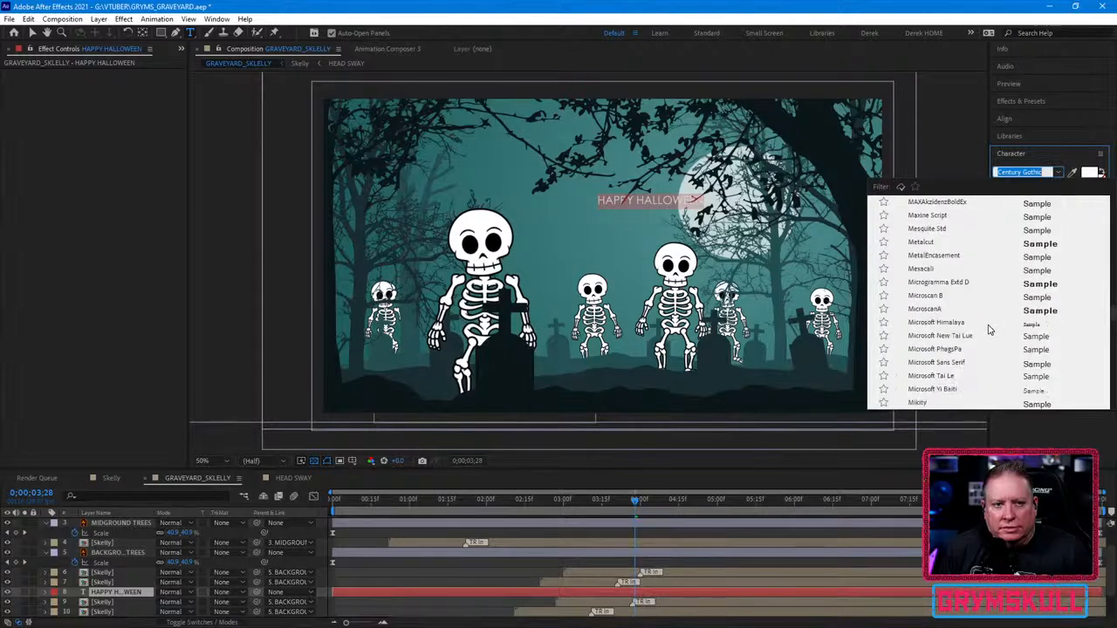
pyautogui.scroll(-10, 990, 329)
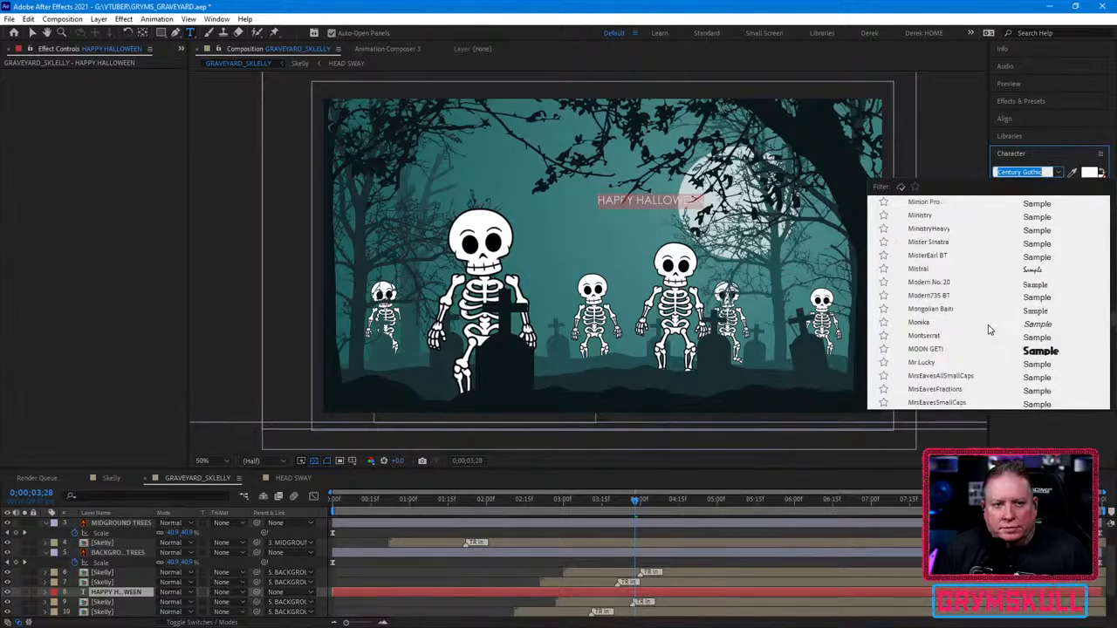
pyautogui.scroll(-1, 989, 329)
pyautogui.scroll(-10, 990, 329)
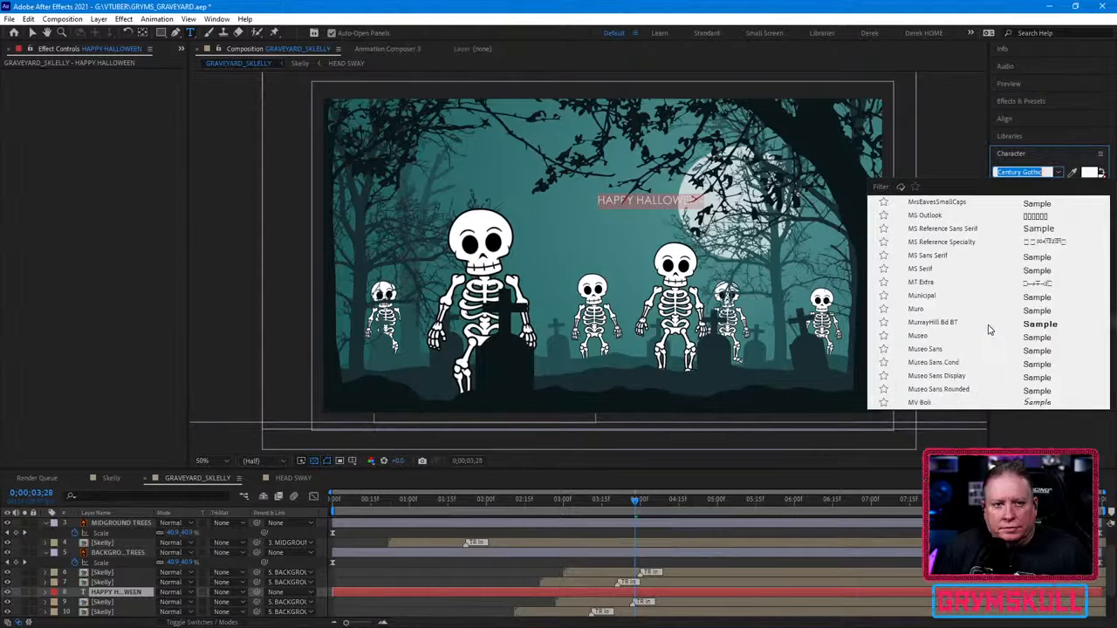
pyautogui.scroll(-10, 989, 329)
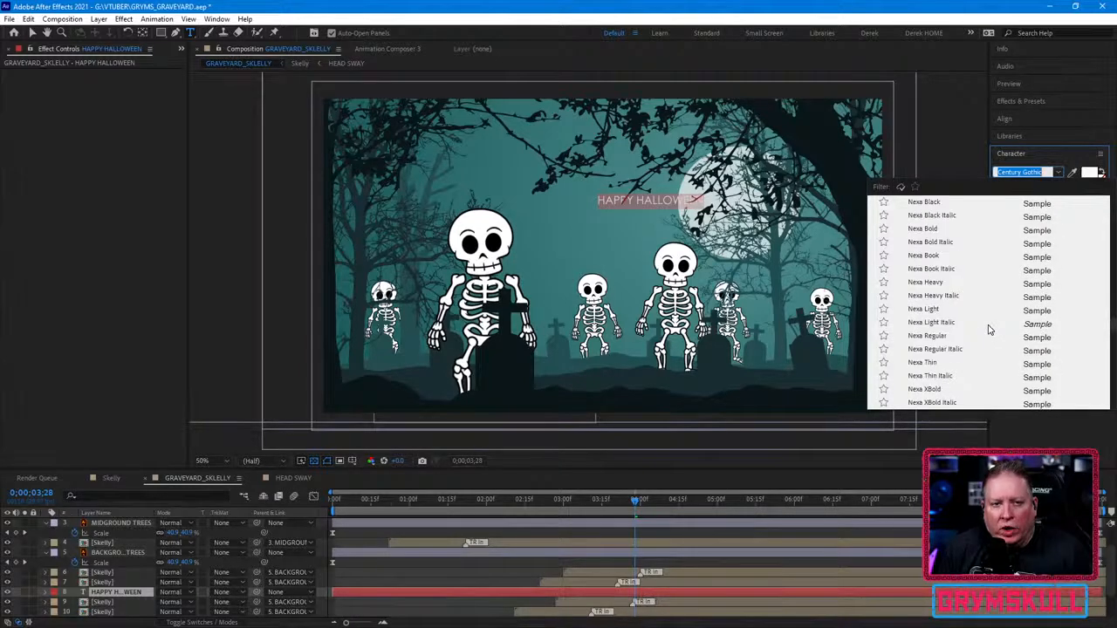
pyautogui.scroll(-2, 990, 329)
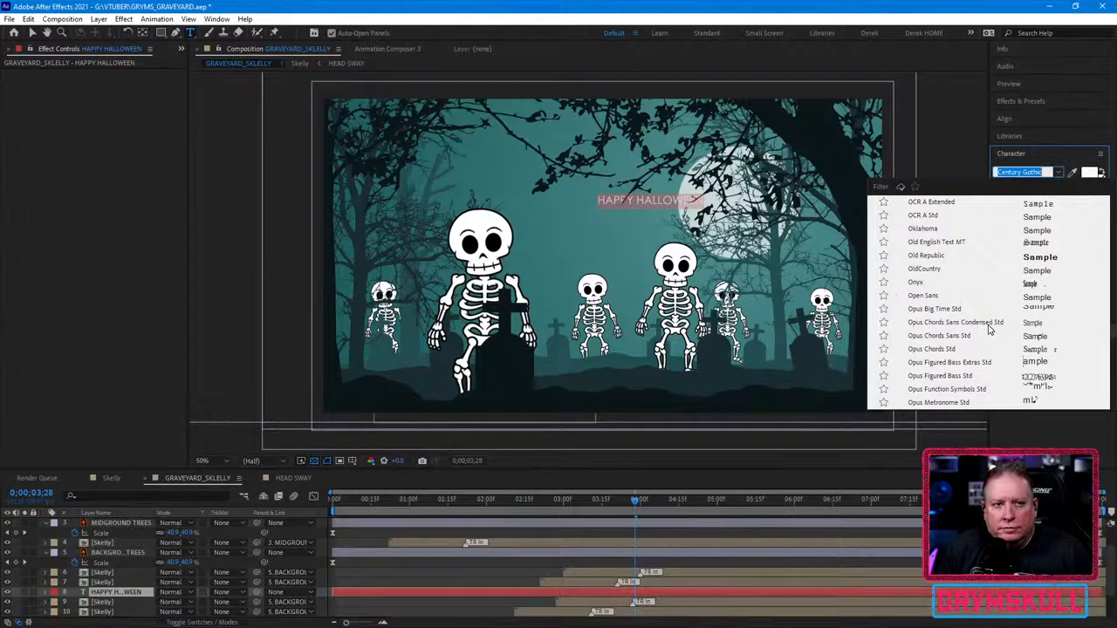
pyautogui.scroll(-2, 990, 329)
pyautogui.scroll(-1, 990, 329)
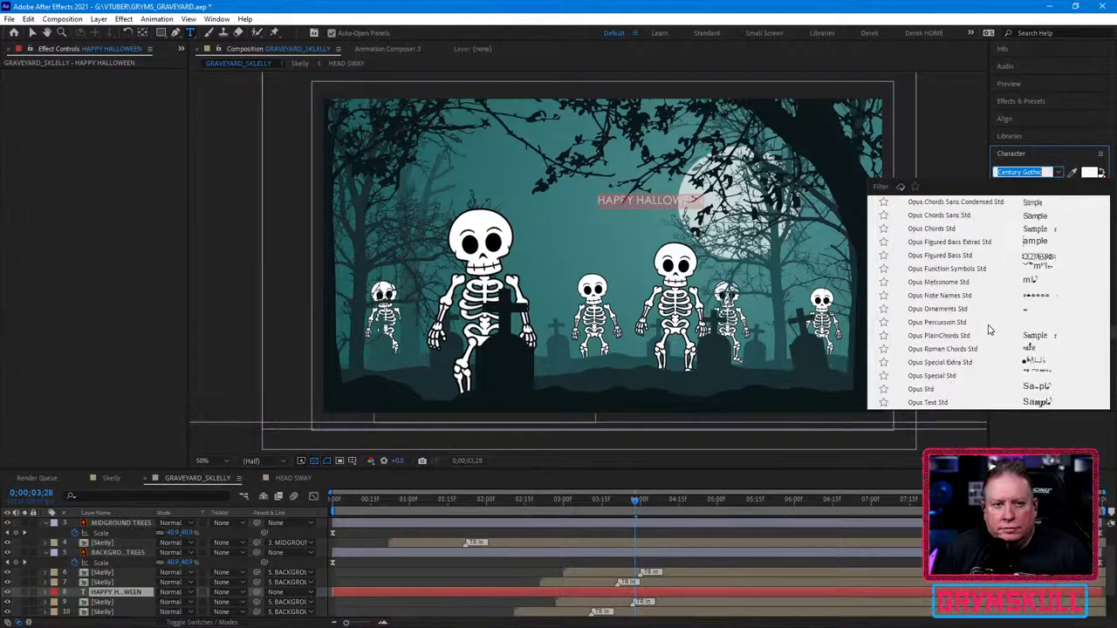
pyautogui.scroll(2, 990, 329)
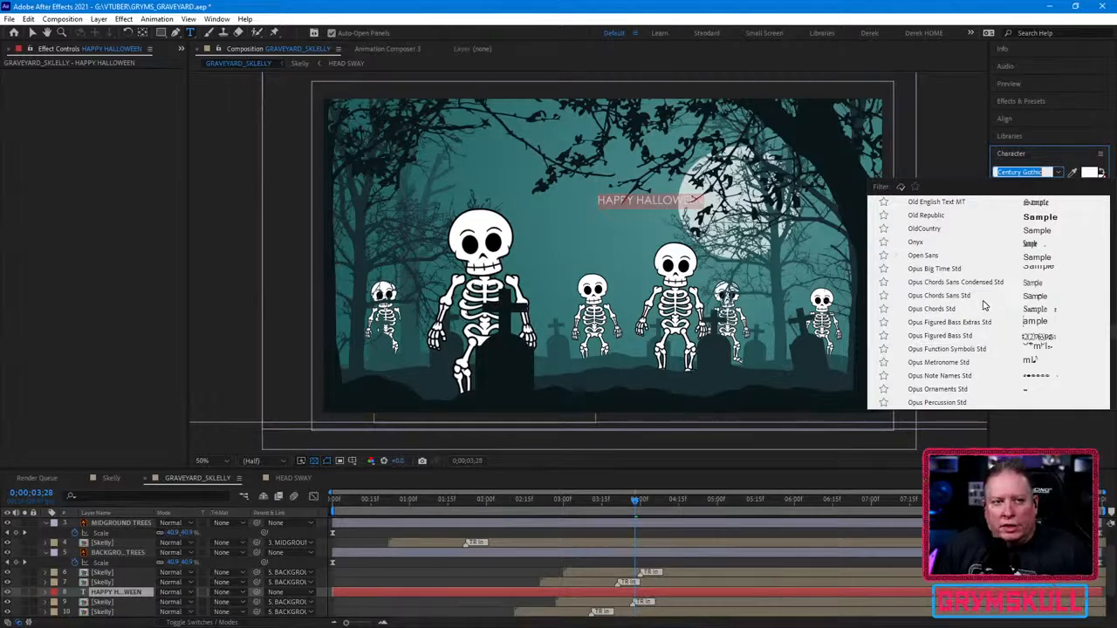
pyautogui.scroll(-5, 983, 304)
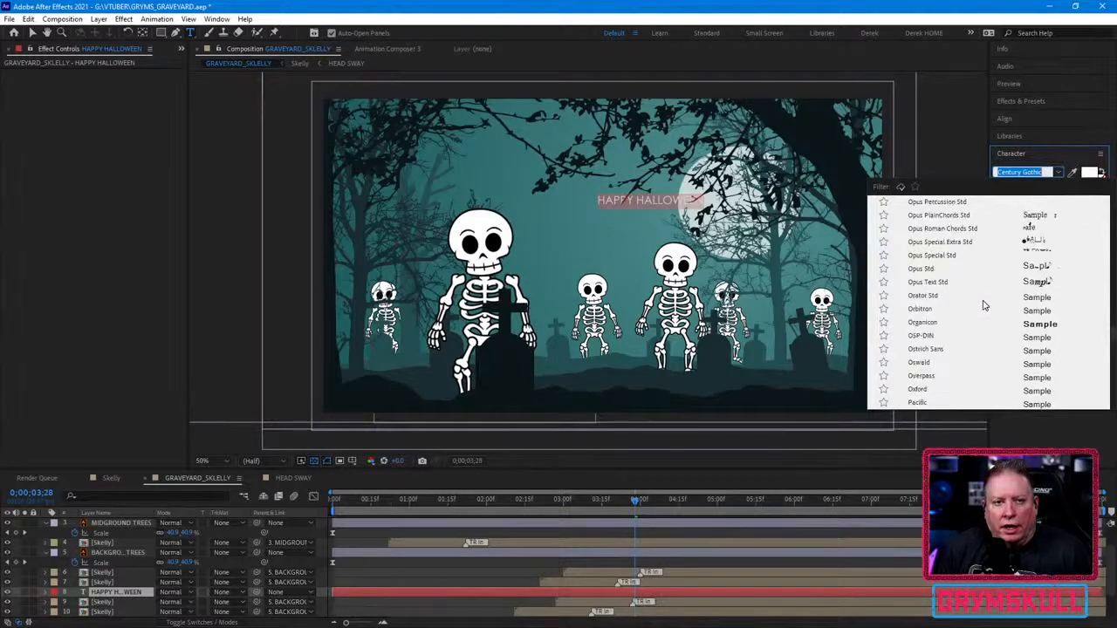
pyautogui.scroll(-4, 983, 304)
pyautogui.scroll(-4, 984, 305)
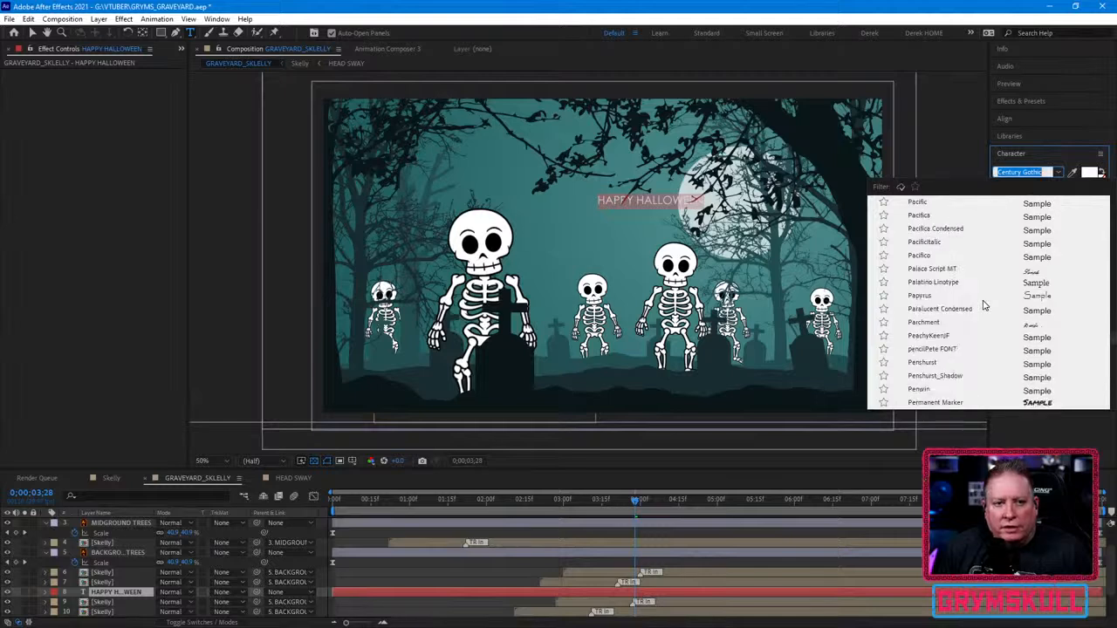
pyautogui.scroll(-9, 983, 305)
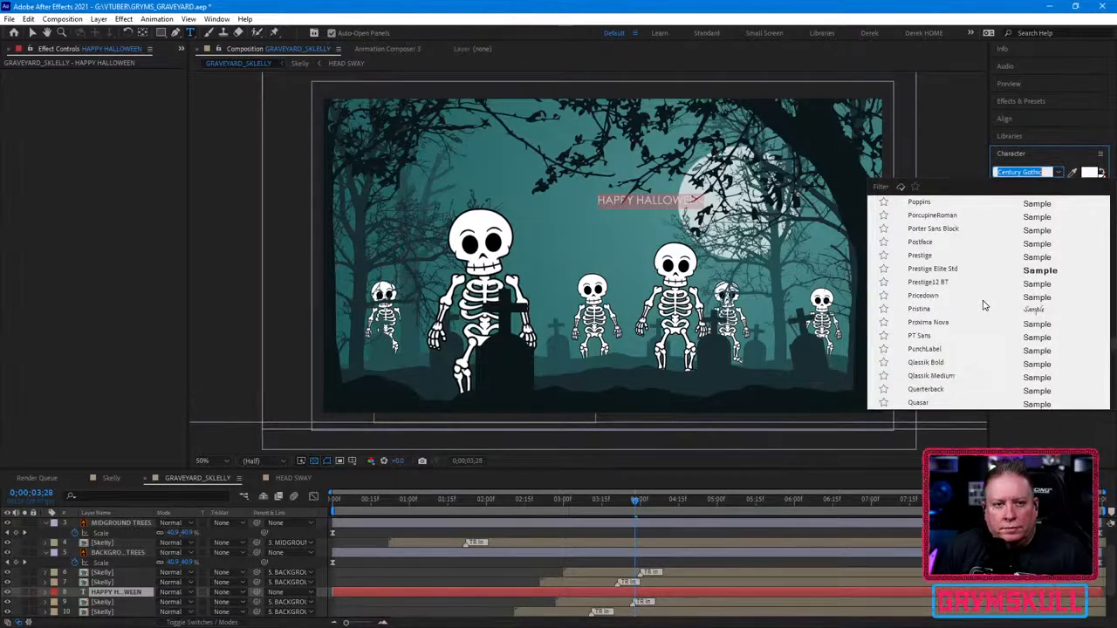
pyautogui.scroll(-1, 984, 304)
pyautogui.scroll(-5, 983, 304)
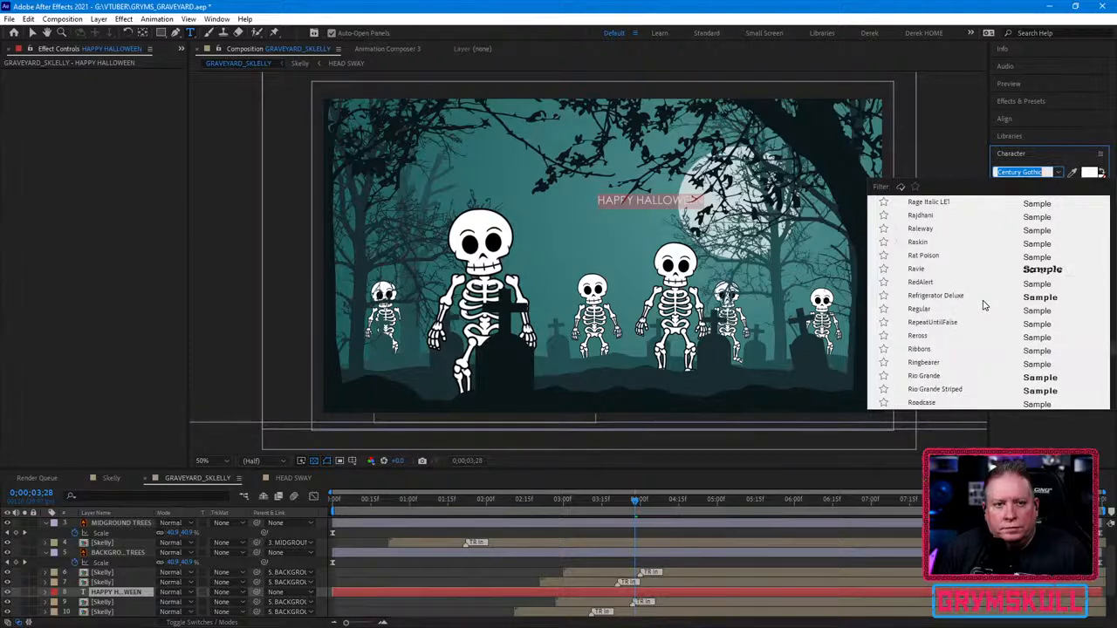
pyautogui.scroll(-15, 983, 304)
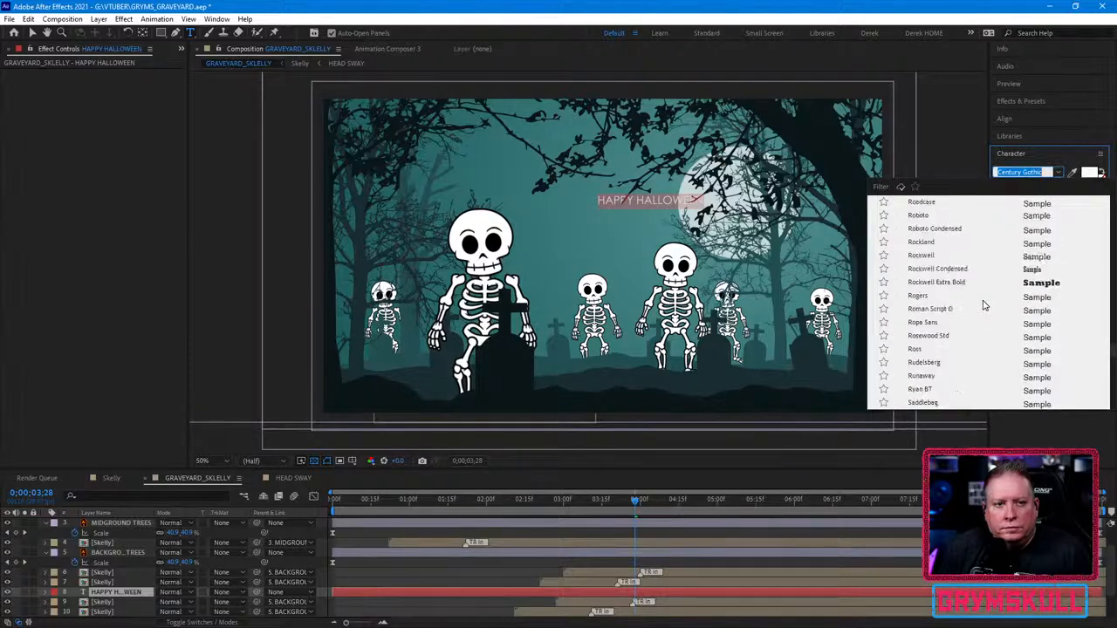
pyautogui.scroll(-10, 984, 305)
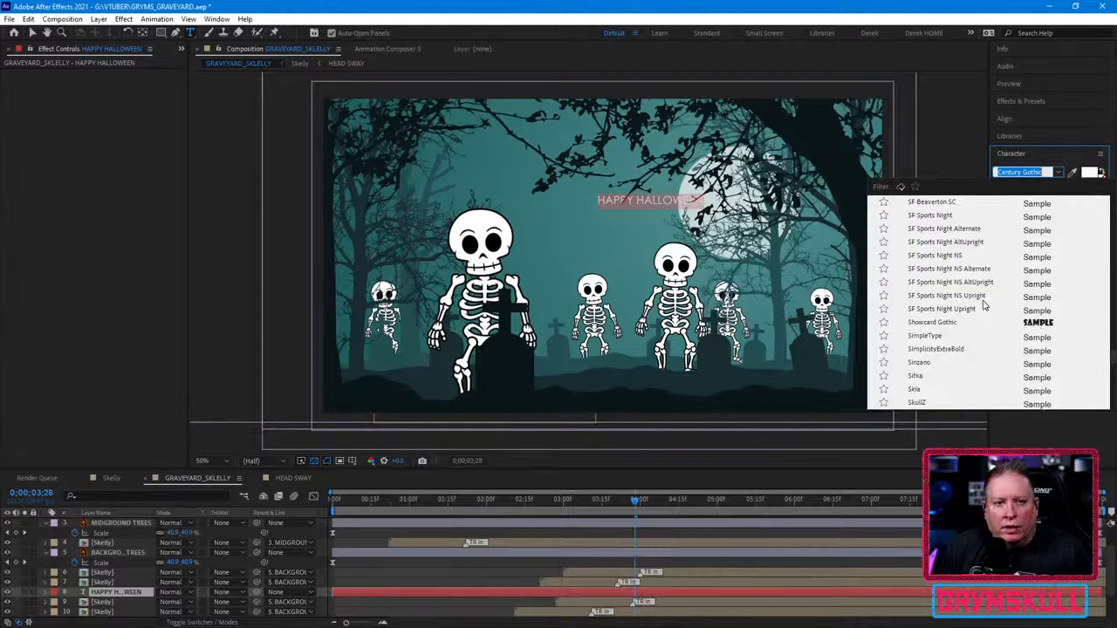
pyautogui.scroll(-3, 983, 304)
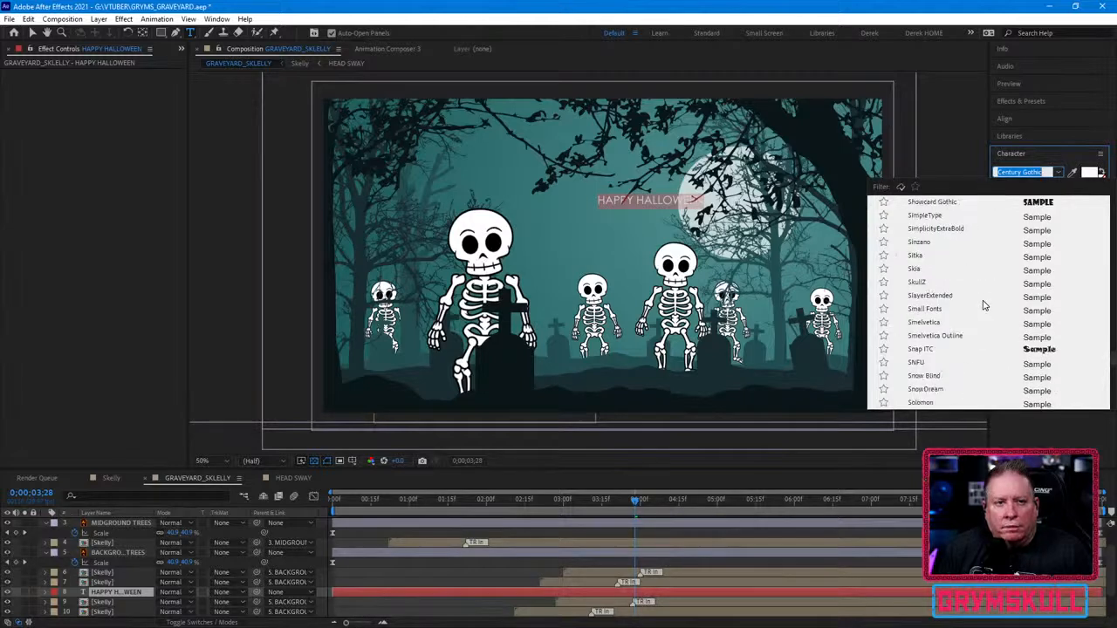
pyautogui.scroll(-1, 984, 305)
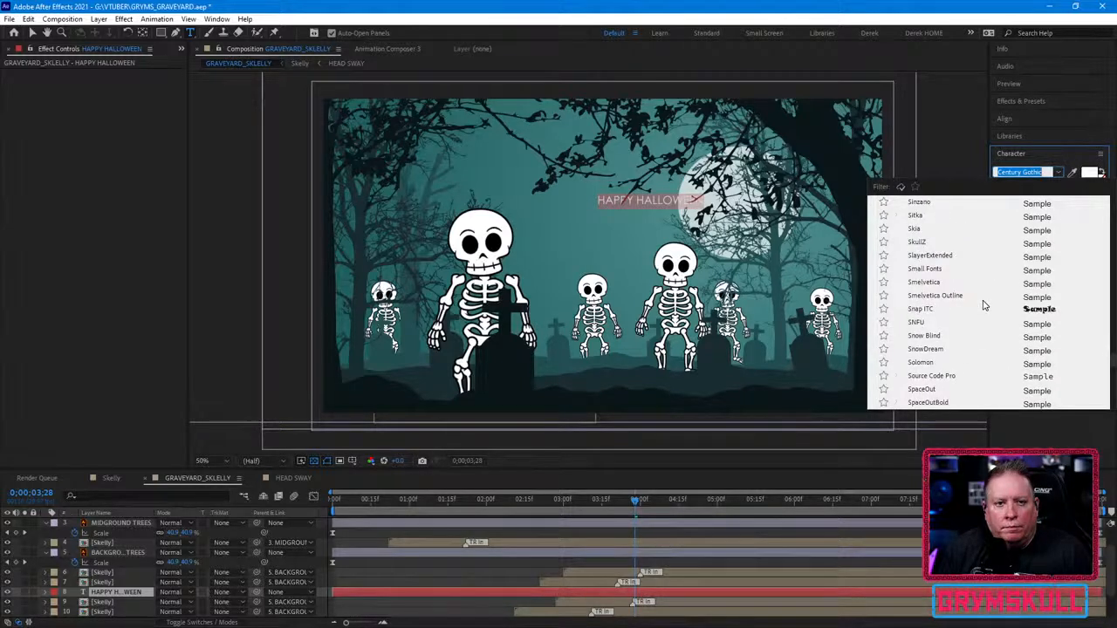
pyautogui.scroll(-4, 983, 304)
pyautogui.scroll(-4, 984, 305)
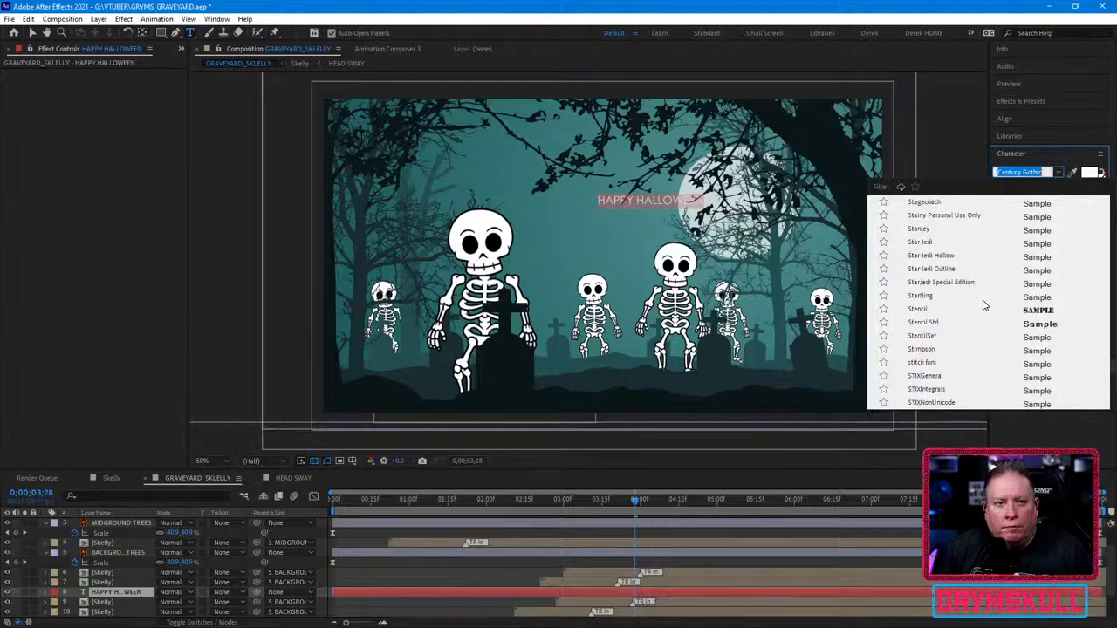
pyautogui.scroll(-4, 983, 304)
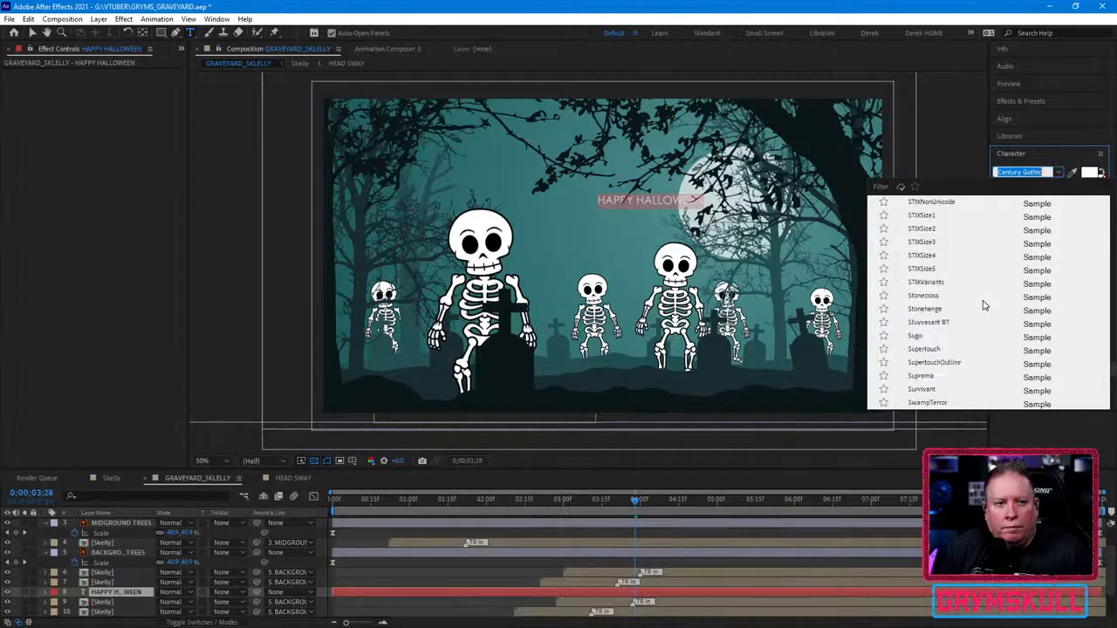
pyautogui.scroll(-10, 983, 304)
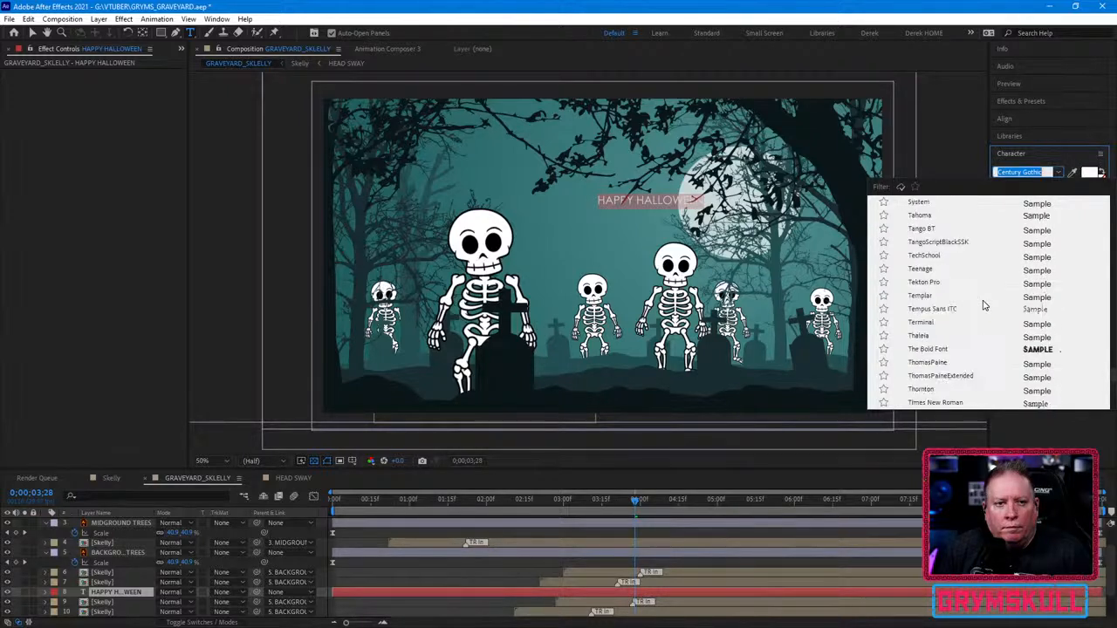
pyautogui.scroll(-8, 984, 305)
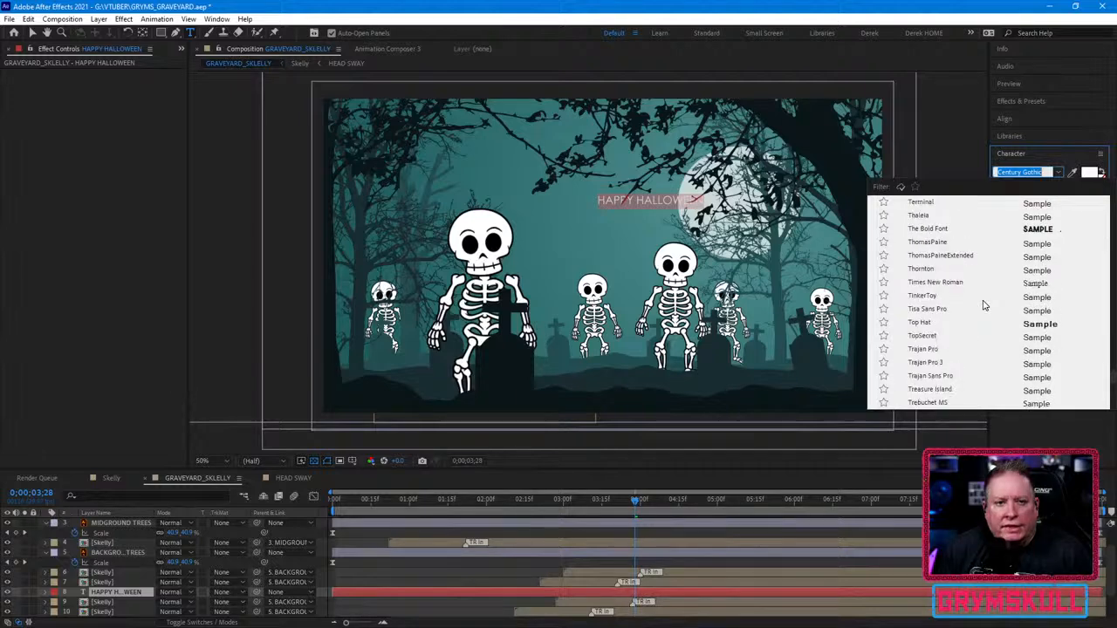
# Step: Look through the installed fonts from the T names to the list's end and back to the S names for a Halloween title typeface
pyautogui.scroll(-10, 984, 304)
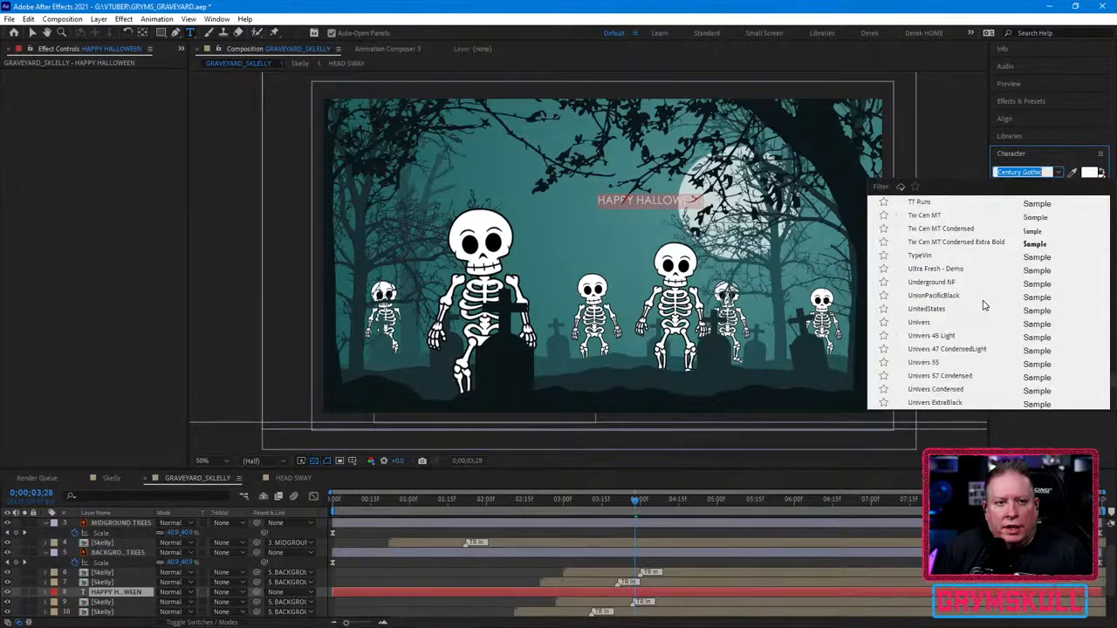
pyautogui.scroll(-10, 984, 304)
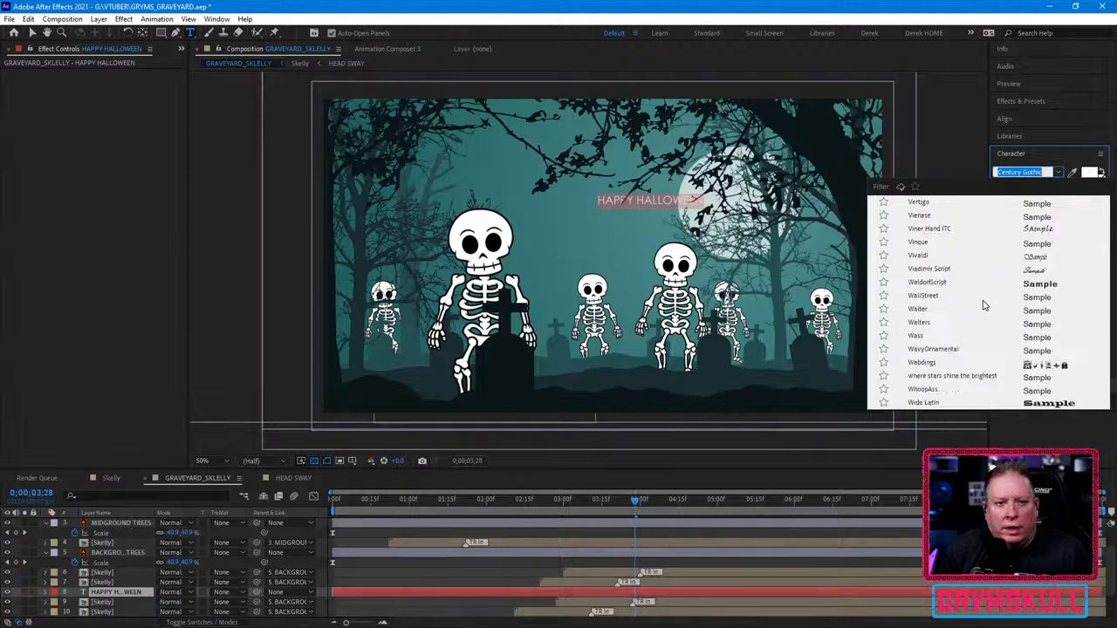
pyautogui.scroll(-8, 984, 305)
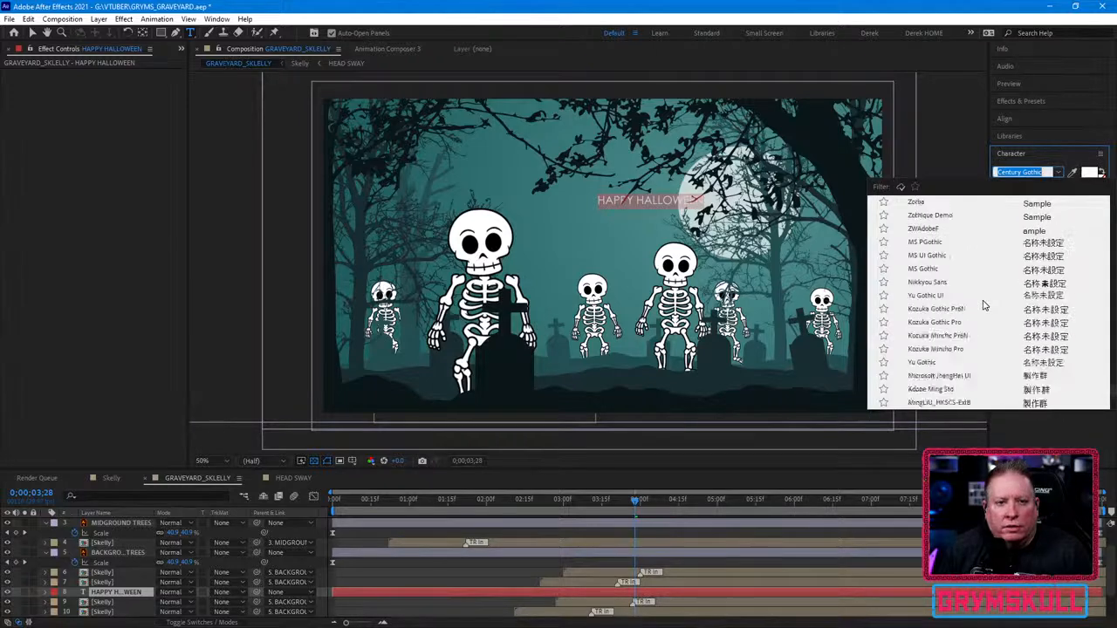
pyautogui.scroll(12, 984, 305)
pyautogui.scroll(10, 984, 304)
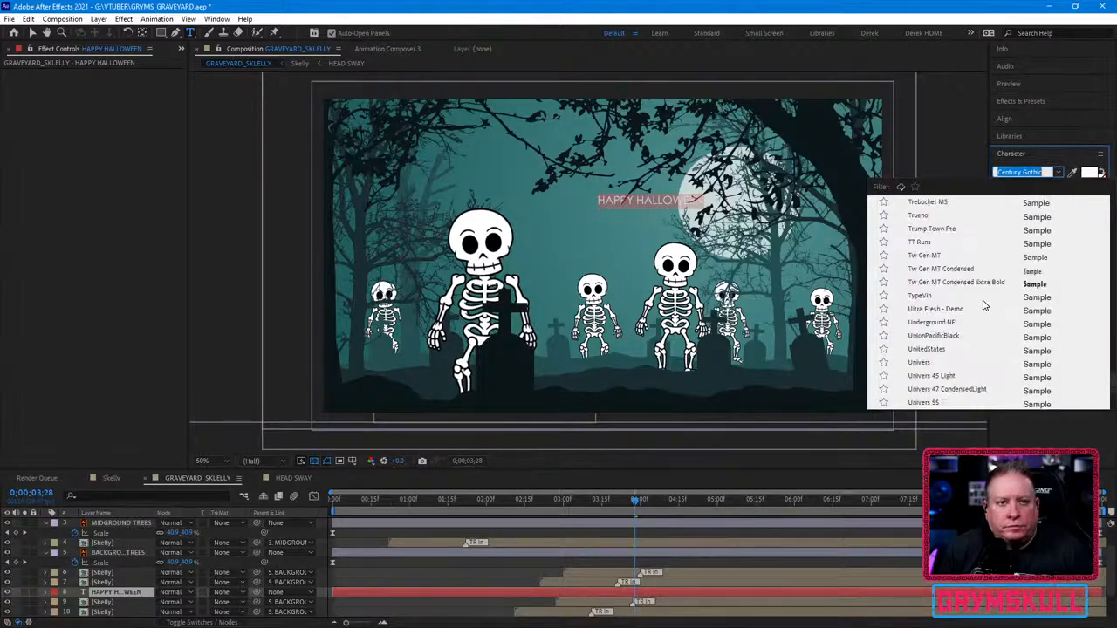
pyautogui.scroll(8, 983, 305)
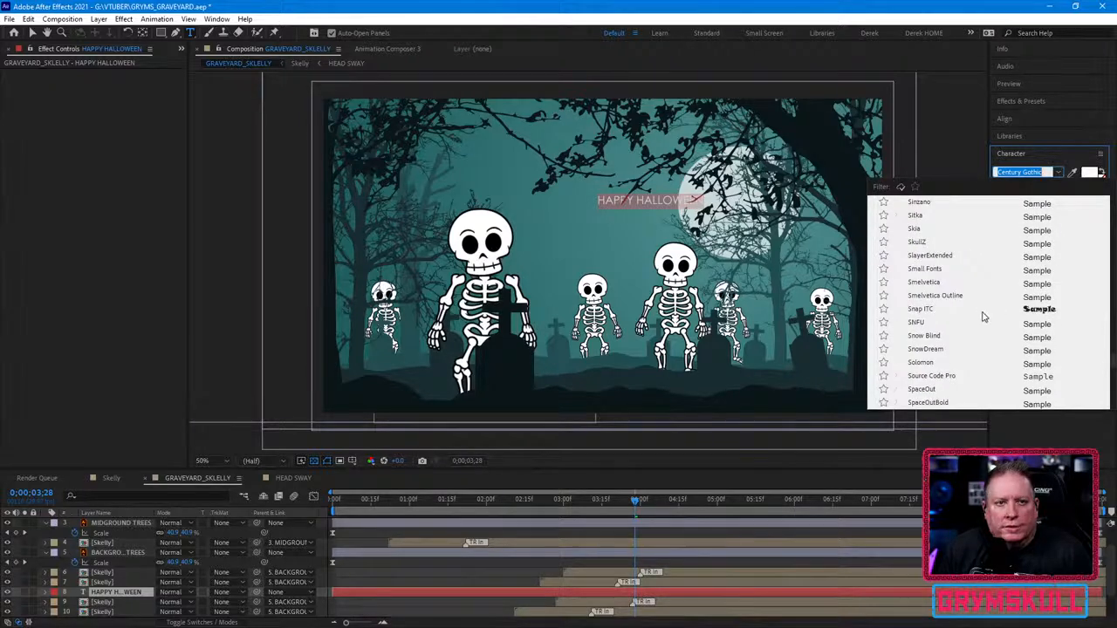
pyautogui.scroll(3, 984, 317)
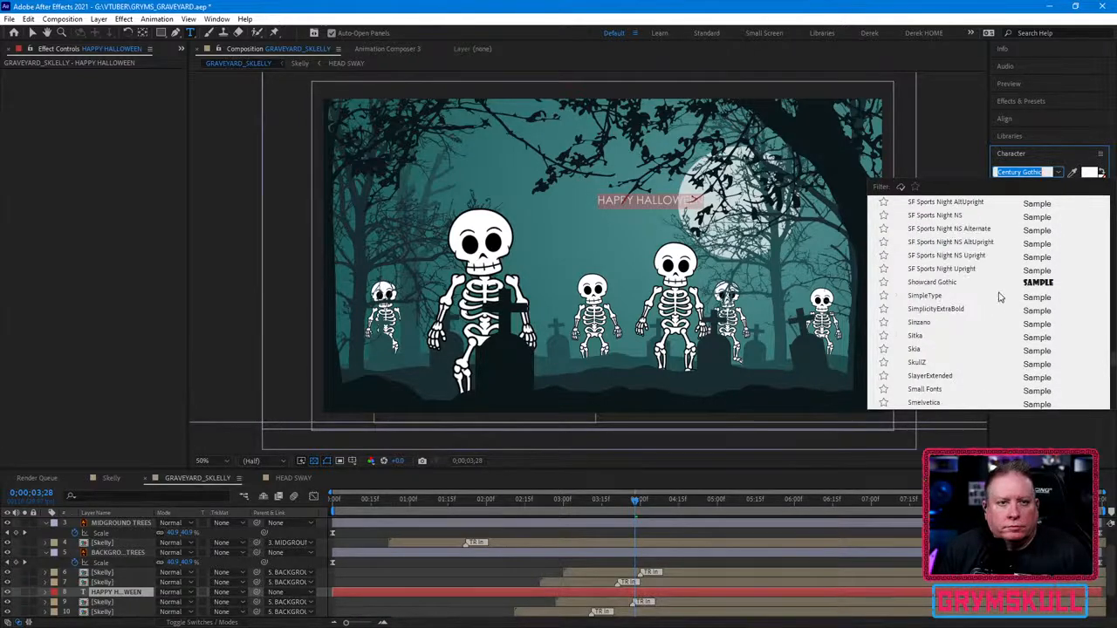
pyautogui.scroll(10, 932, 290)
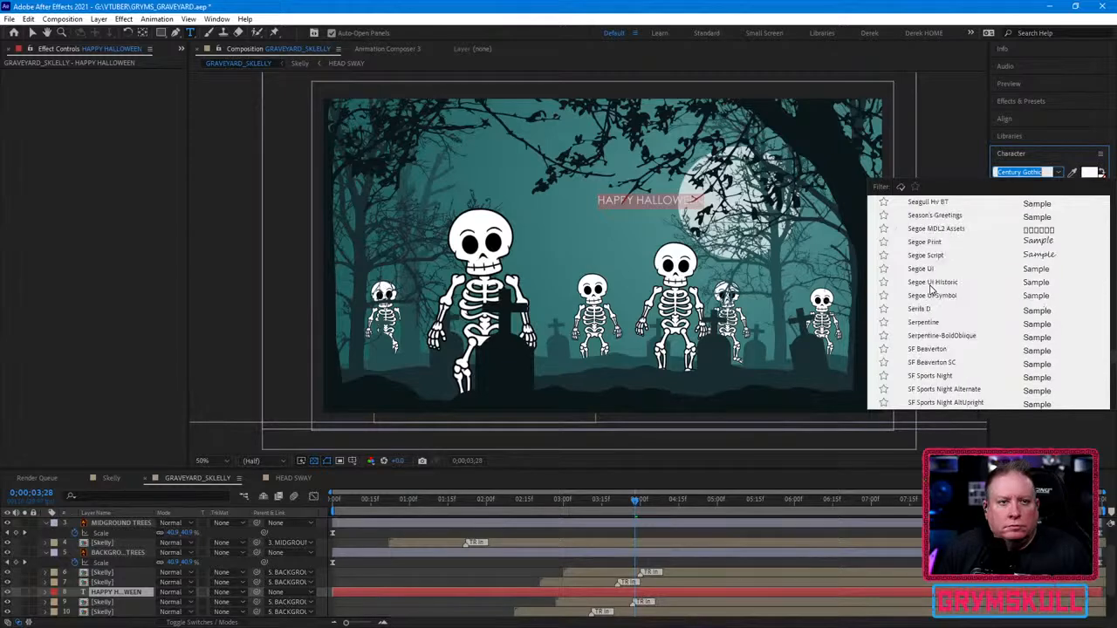
pyautogui.scroll(2, 931, 290)
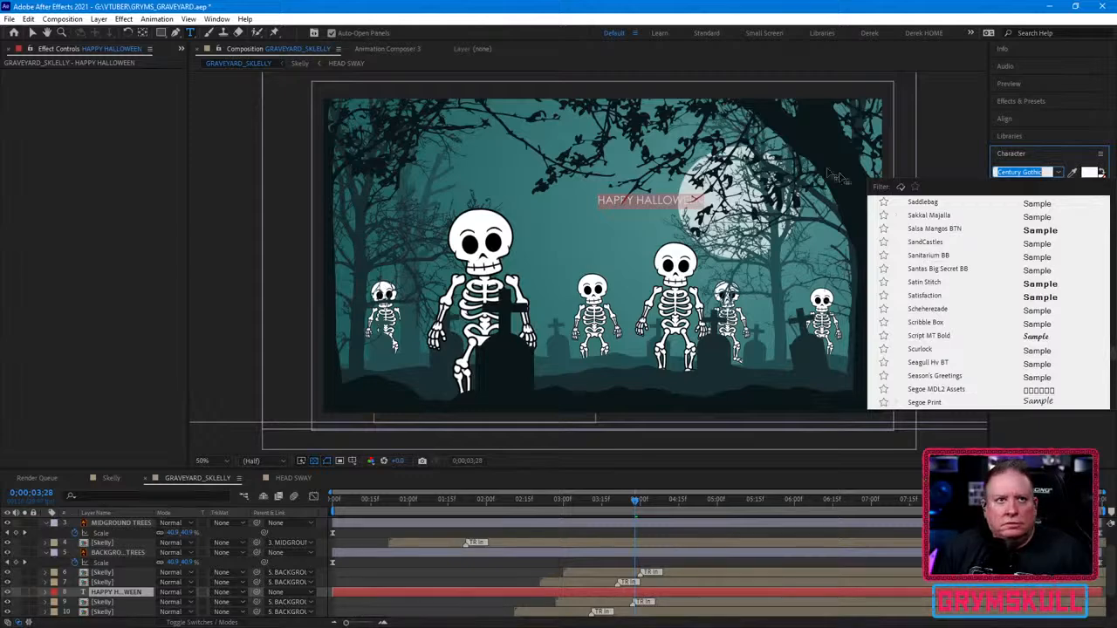
# Step: Switch from the Default workspace to the saved personal workspace listed before the HOME one
pyautogui.click(870, 35)
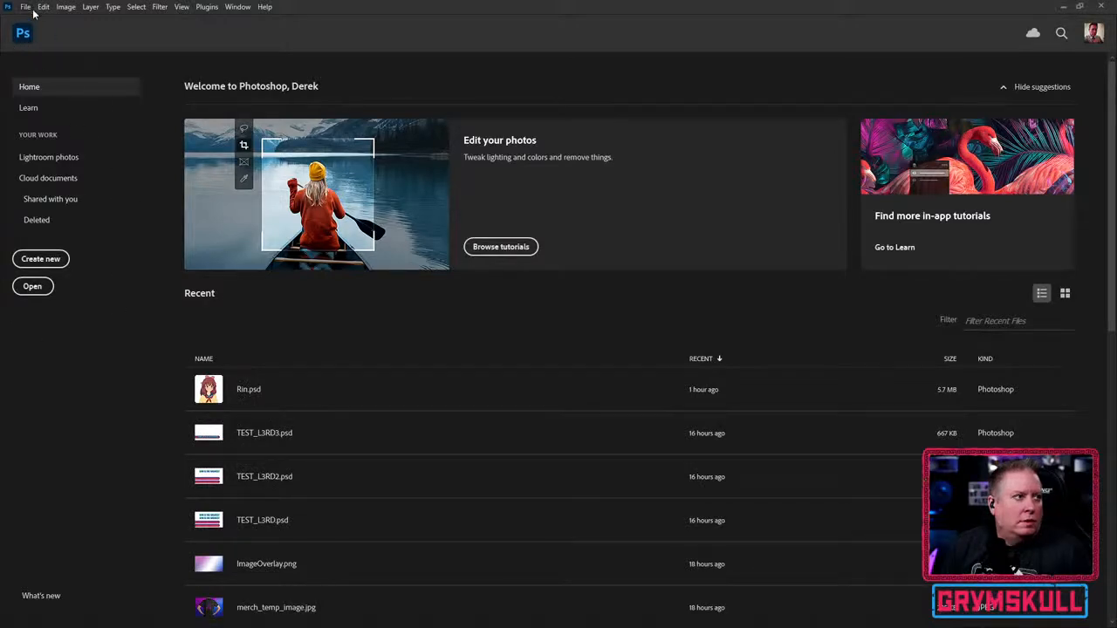
# Step: In Photoshop, create a new 5760 × 2160 pixel document from the Clipboard preset and paste the copied multi-monitor screenshot
pyautogui.click(33, 267)
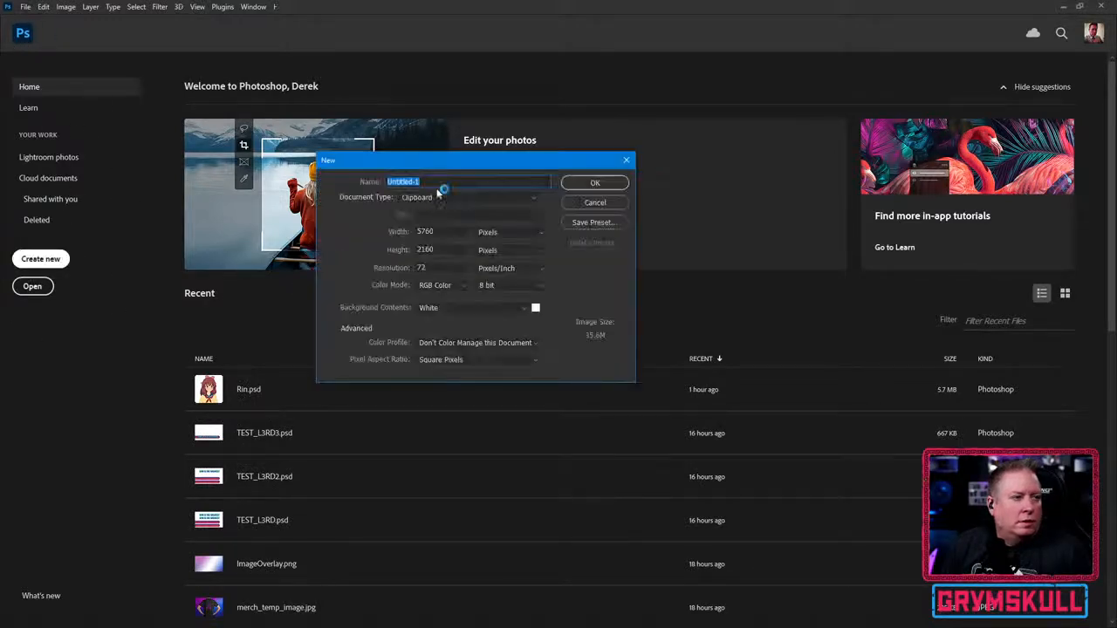
pyautogui.click(595, 184)
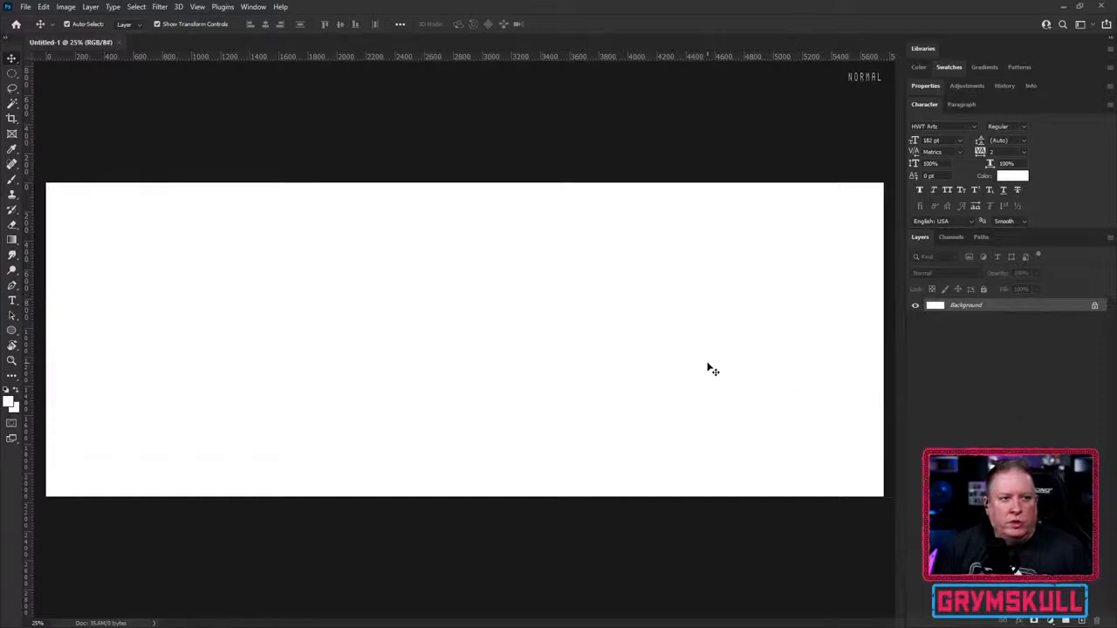
pyautogui.hotkey('ctrl', 'v')
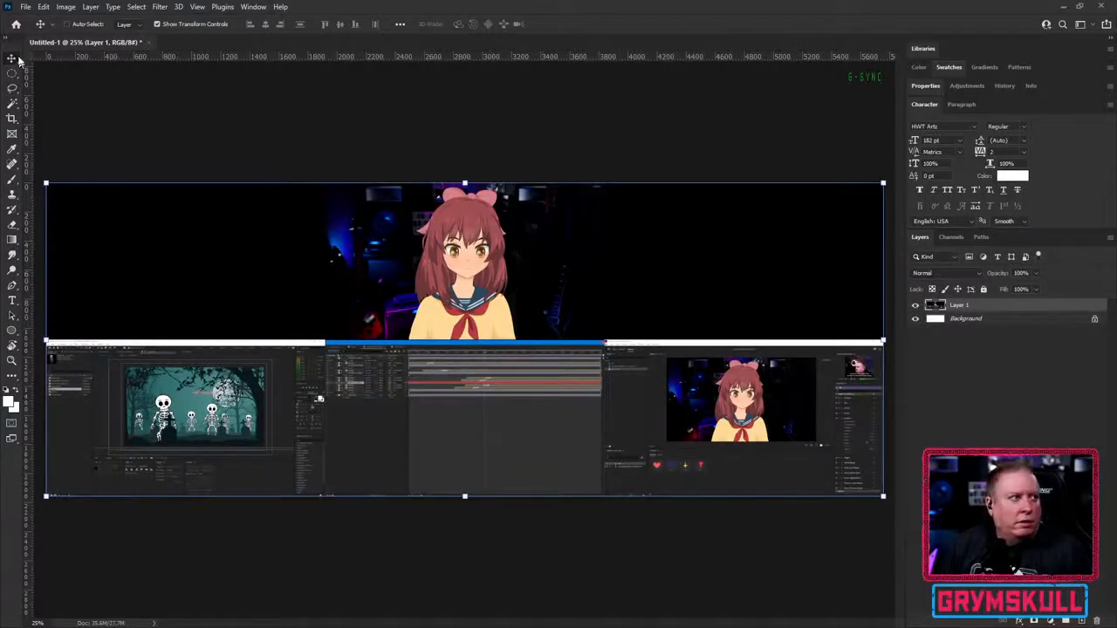
# Step: Crop the pasted screenshot to its two lower monitors showing the graveyard composition and its timeline
pyautogui.press('c')
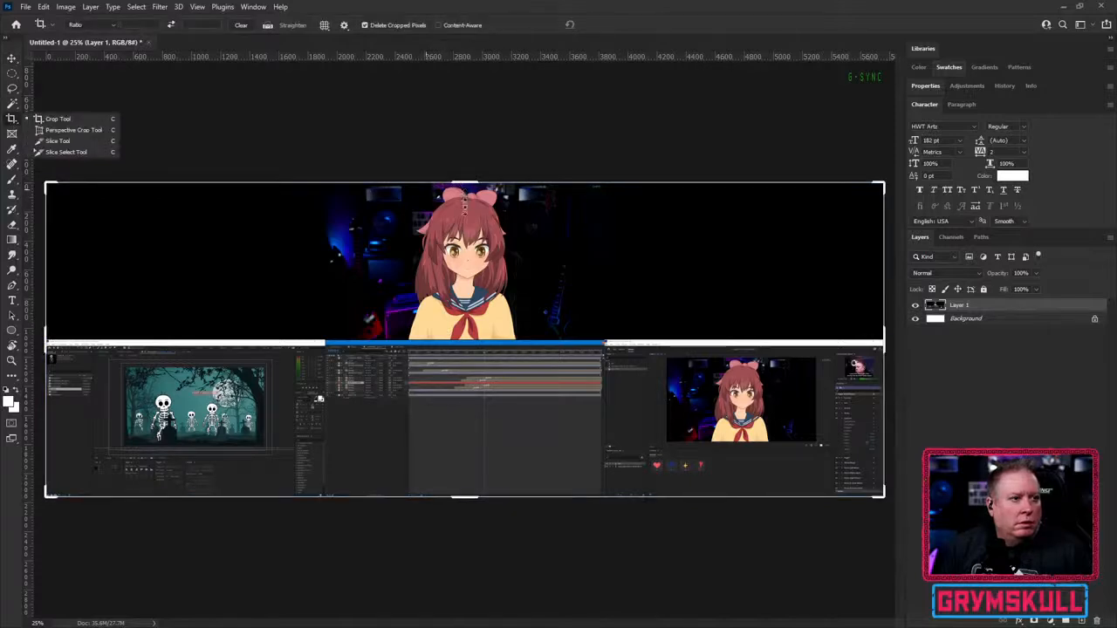
pyautogui.moveTo(465, 184); pyautogui.dragTo(470, 270)
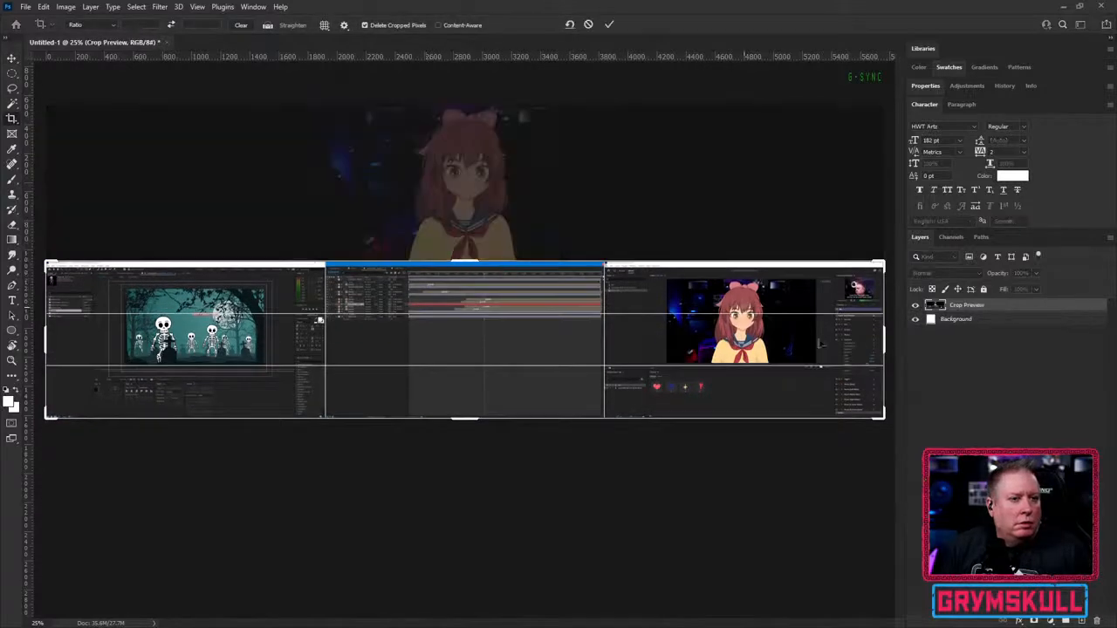
pyautogui.moveTo(889, 346); pyautogui.dragTo(747, 358)
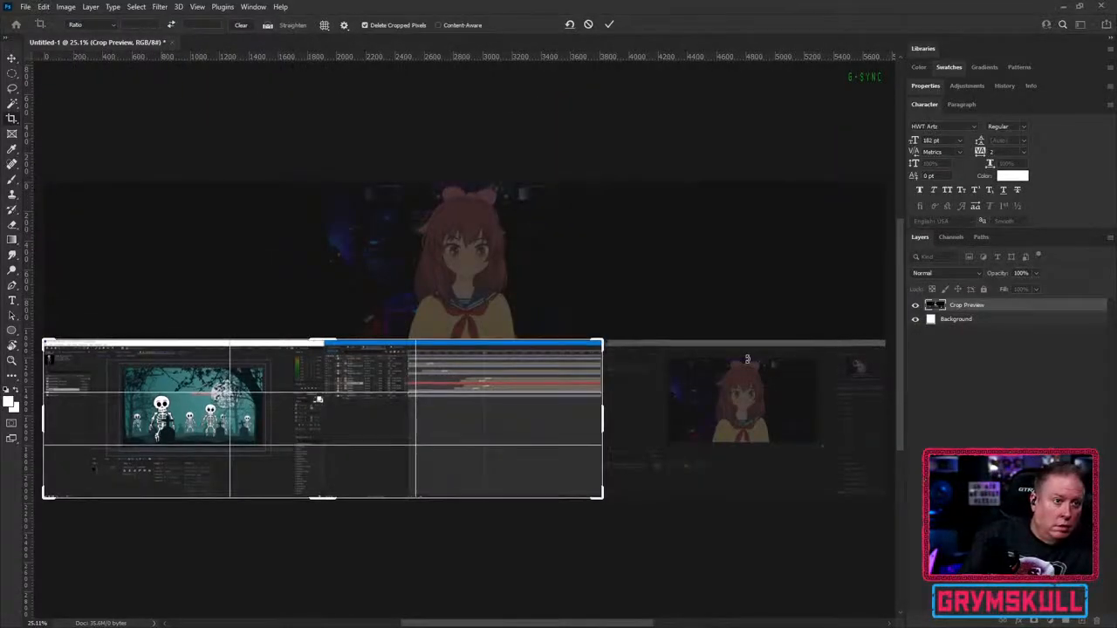
pyautogui.hotkey('ctrl', '1')
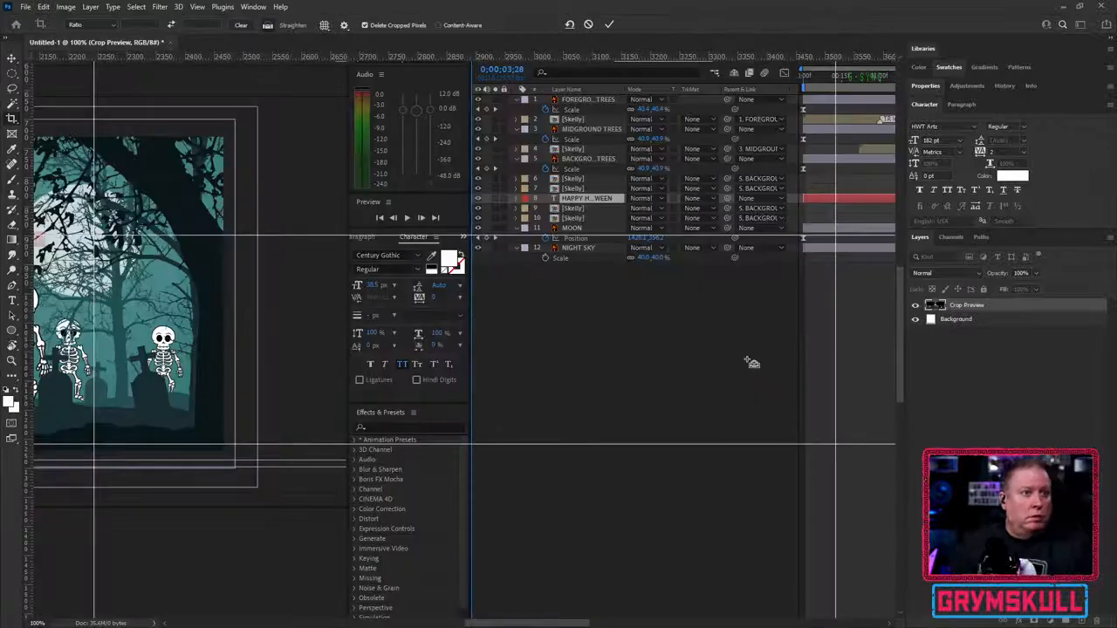
pyautogui.scroll(-6, 666, 369)
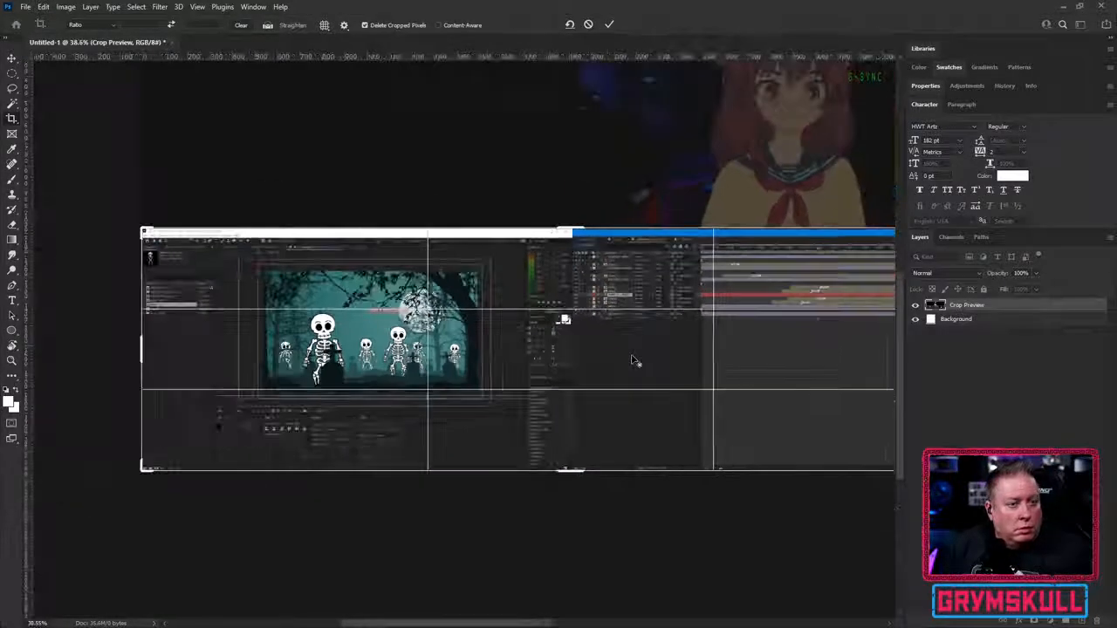
pyautogui.scroll(-2, 635, 359)
pyautogui.scroll(1, 669, 369)
pyautogui.moveTo(697, 353); pyautogui.dragTo(578, 347)
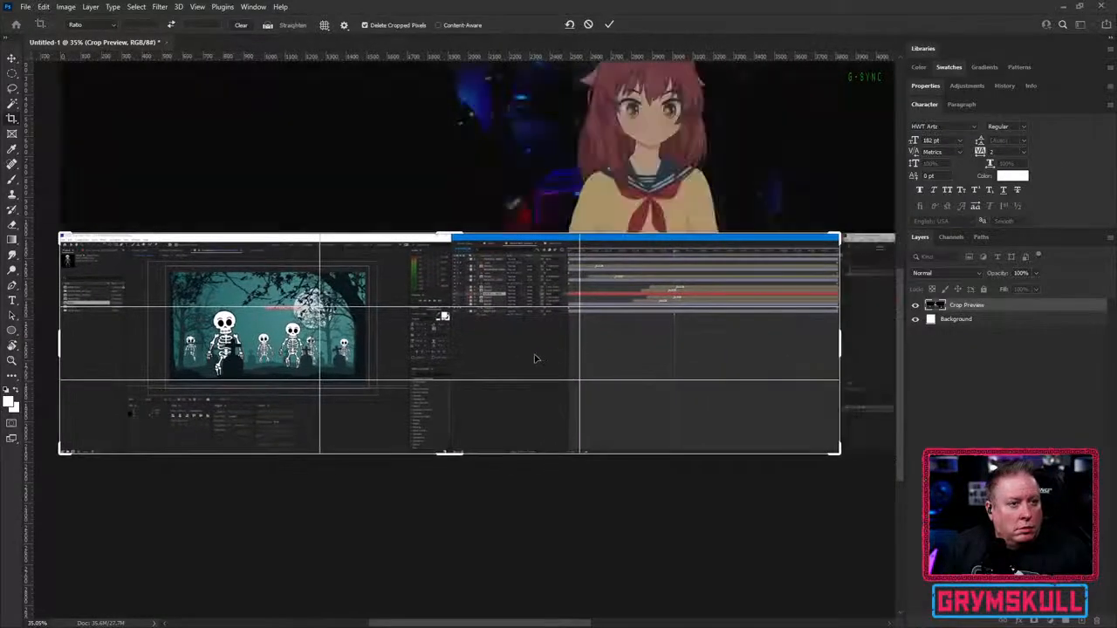
pyautogui.press('Return')
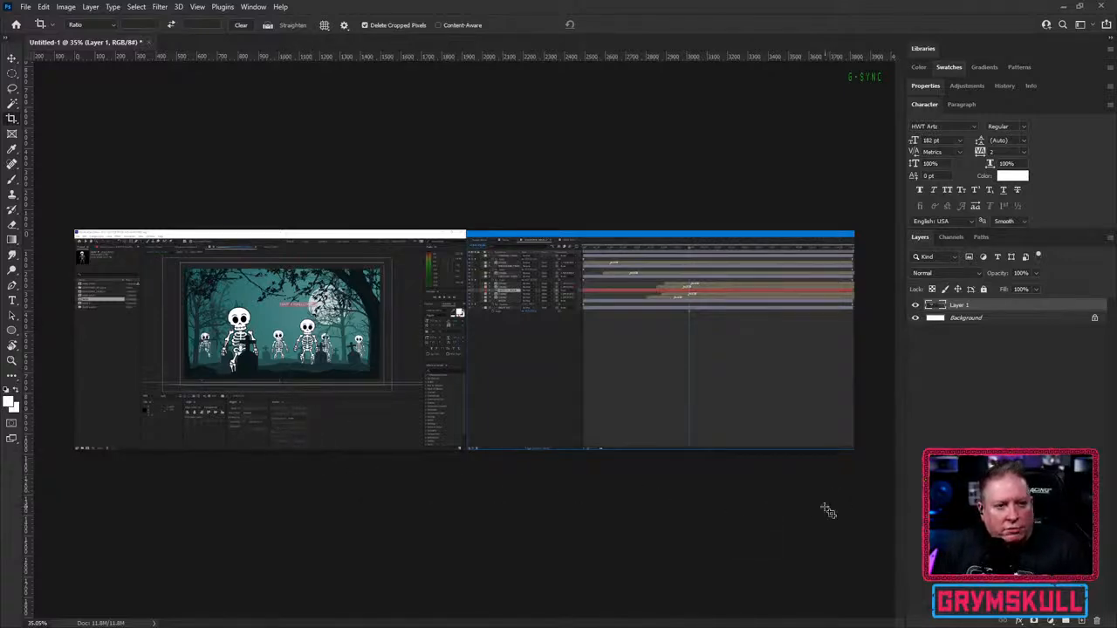
# Step: Undo the crop to restore the full multi-monitor screenshot
pyautogui.click(12, 59)
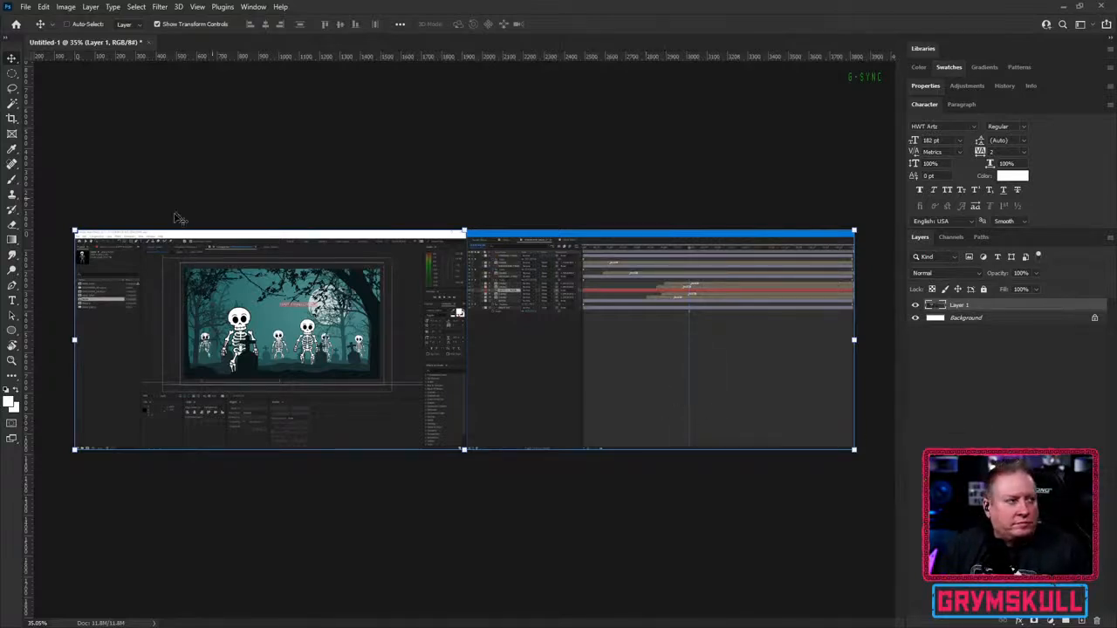
pyautogui.click(12, 119)
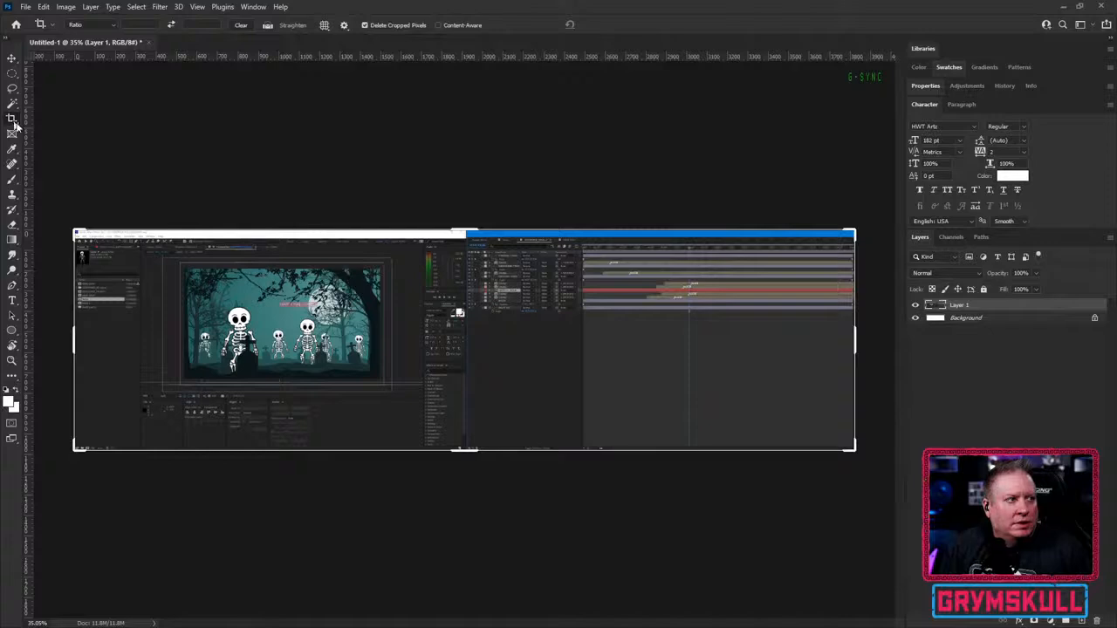
pyautogui.doubleClick(298, 226)
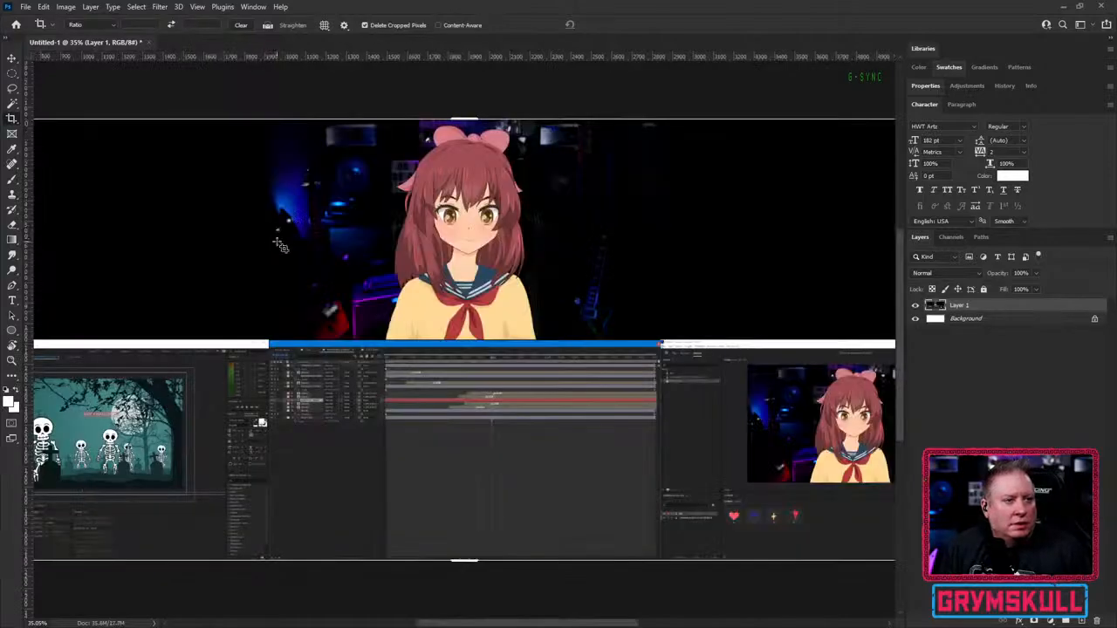
pyautogui.scroll(-1, 278, 242)
pyautogui.scroll(-2, 280, 244)
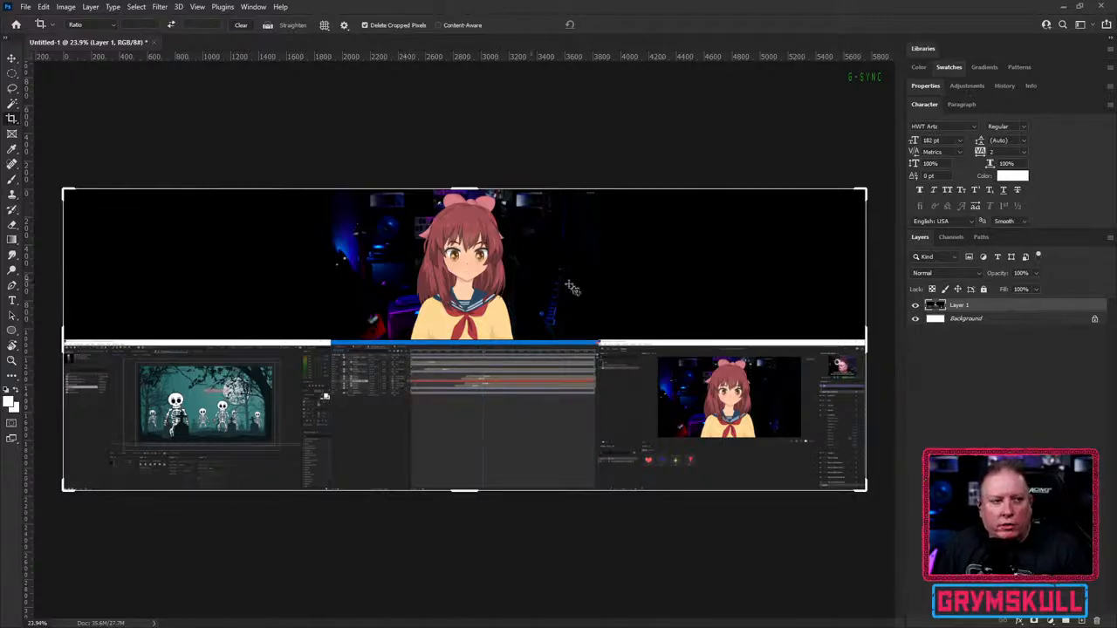
# Step: Return to After Effects and set the font of the HAPPY HALLOWEEN text to Chiller
pyautogui.click(11, 58)
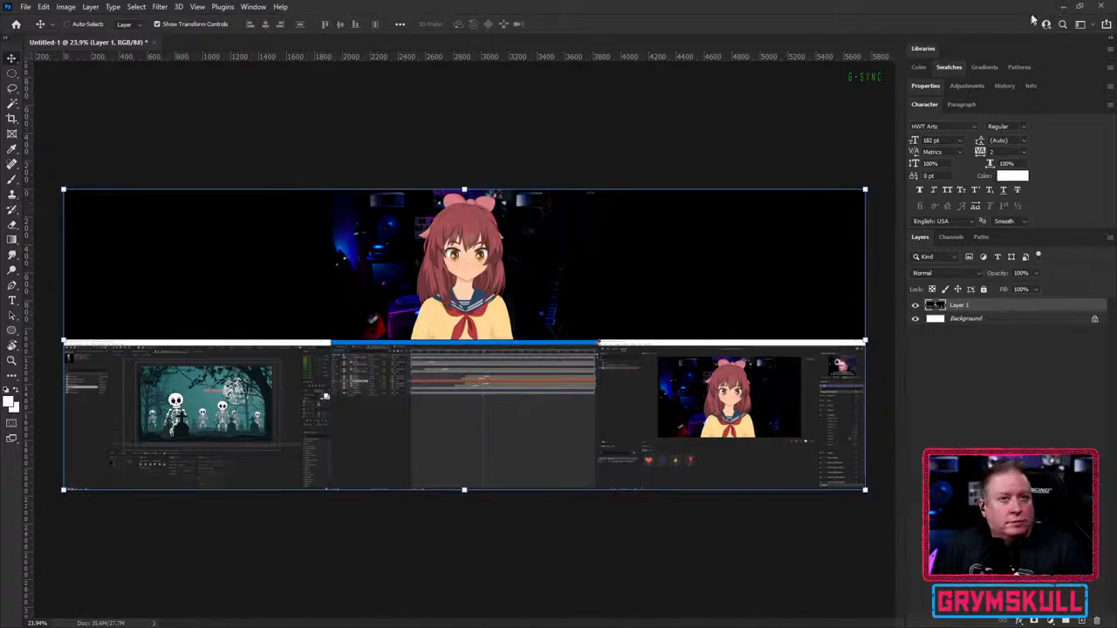
pyautogui.click(1061, 7)
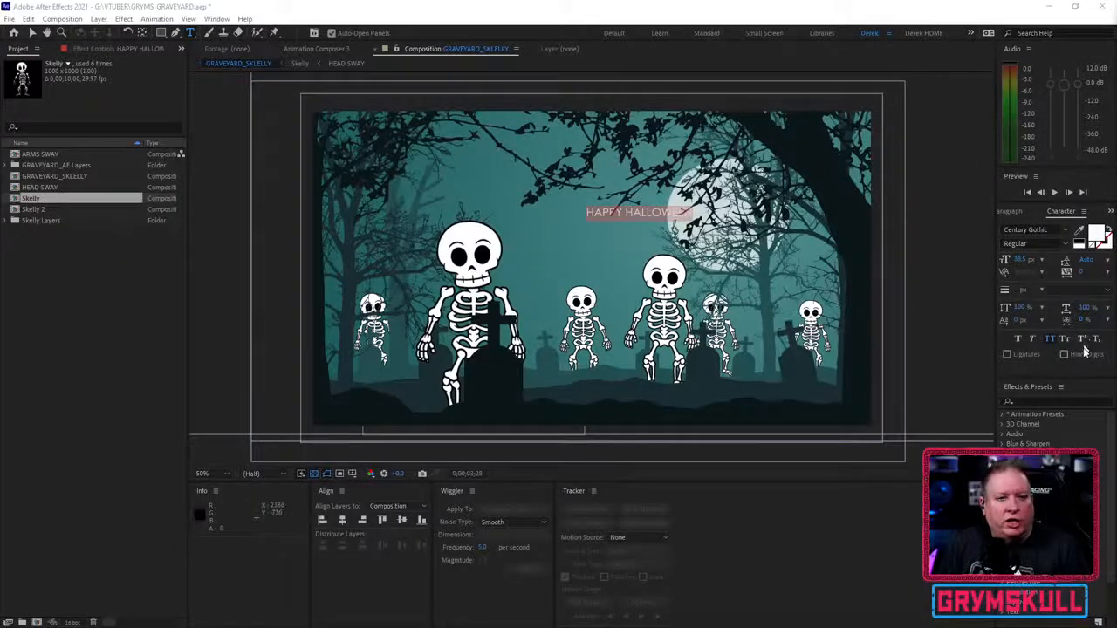
pyautogui.click(1043, 230)
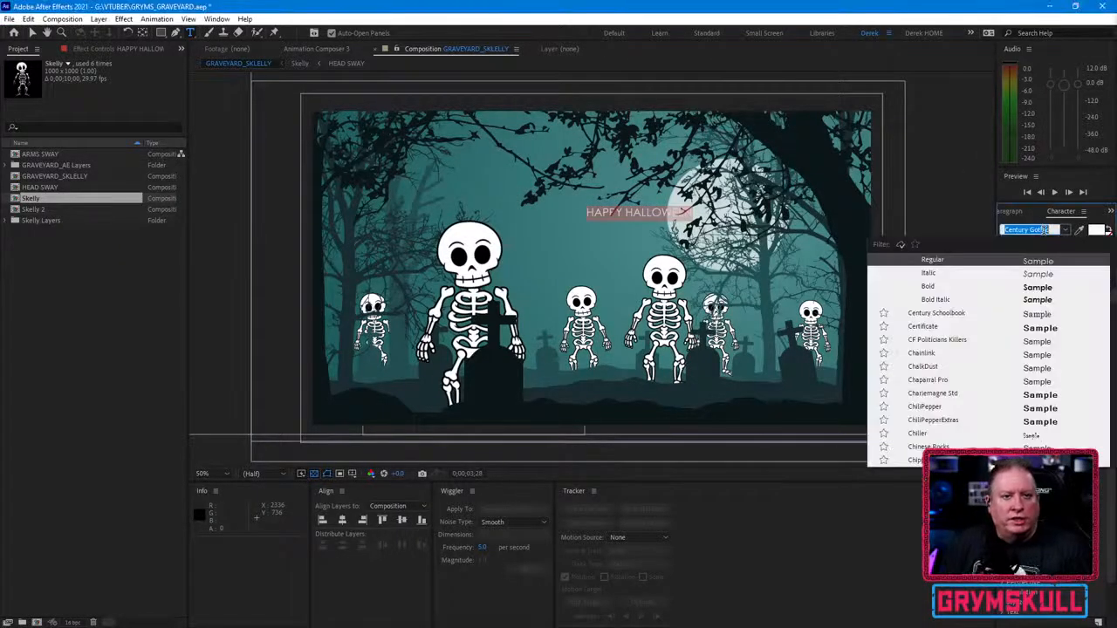
pyautogui.write('Chiller')
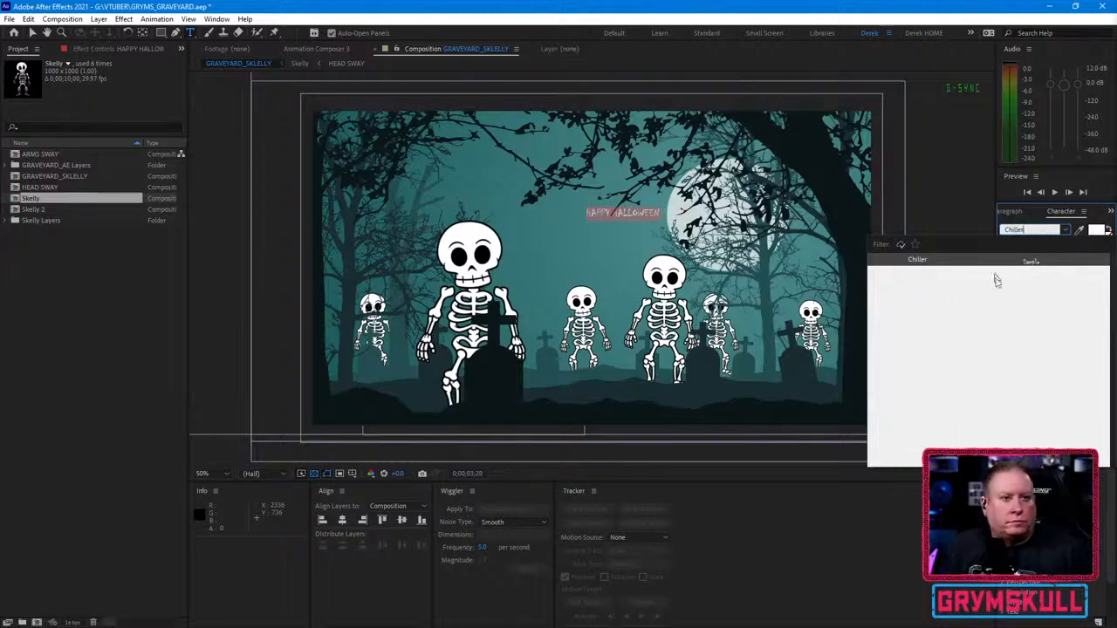
pyautogui.click(916, 262)
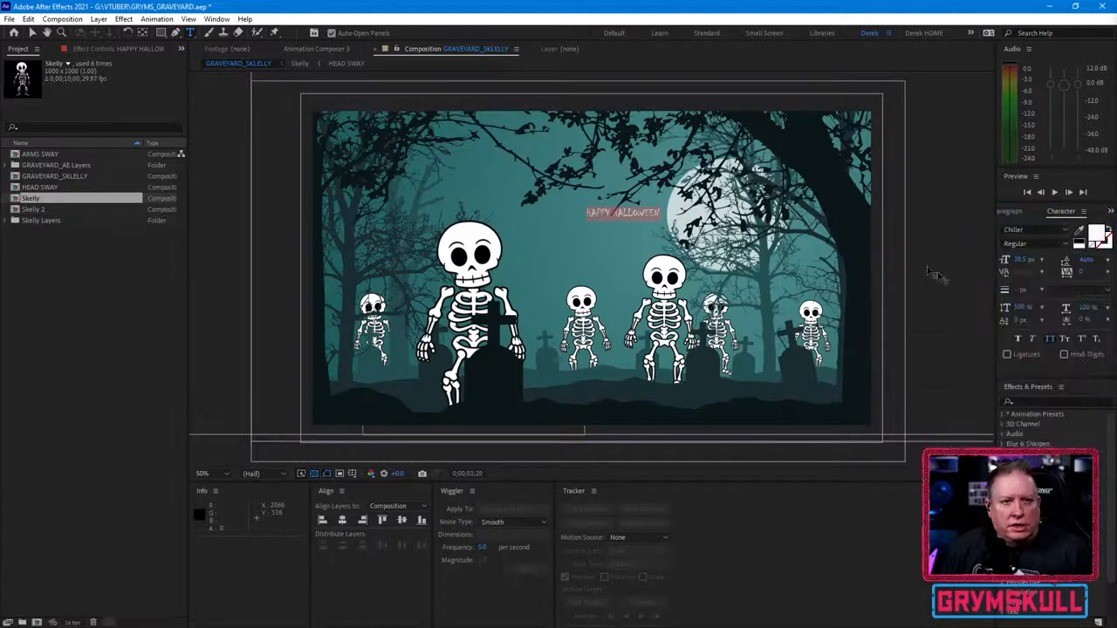
# Step: Enlarge the HAPPY HALLOWEEN title to about 148 px and move it into the middle of the sky above the skeletons
pyautogui.moveTo(1028, 262); pyautogui.dragTo(923, 232)
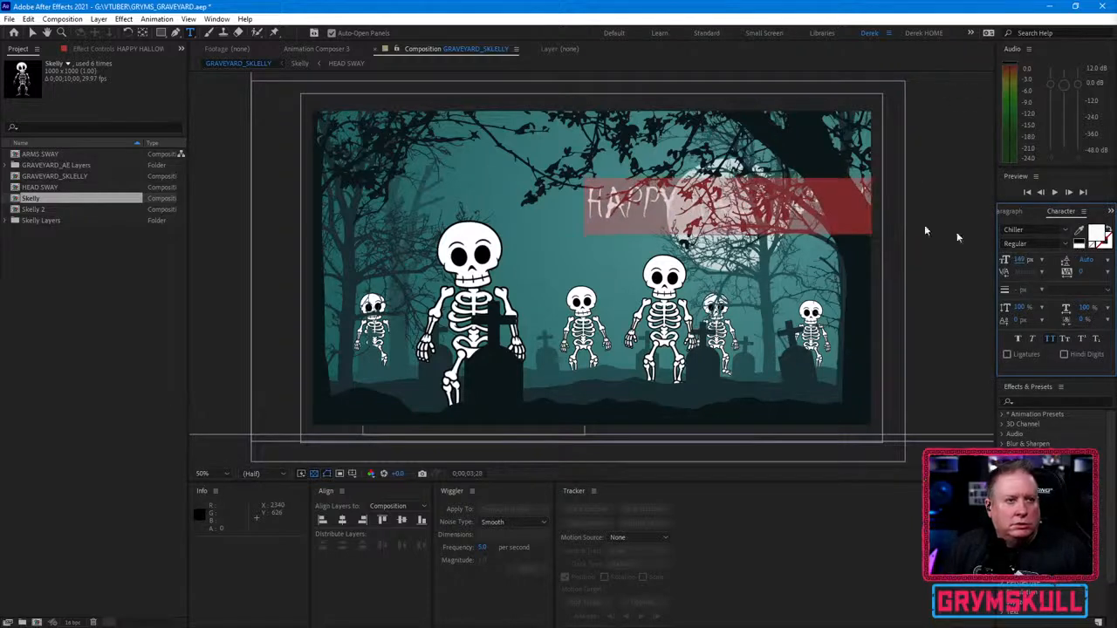
pyautogui.click(30, 33)
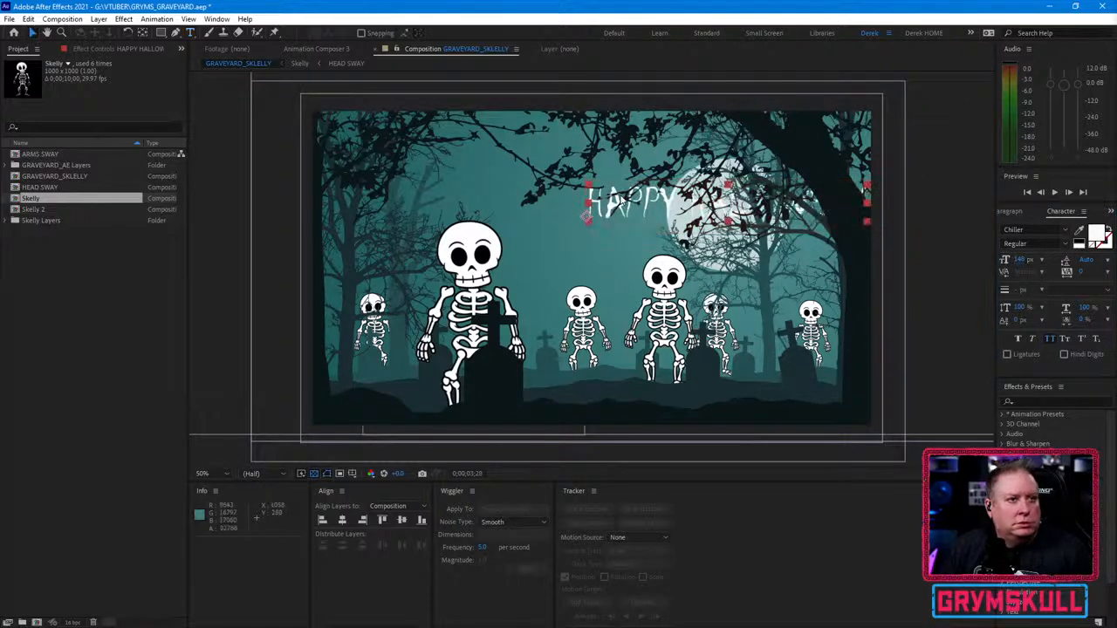
pyautogui.moveTo(613, 193); pyautogui.dragTo(460, 195)
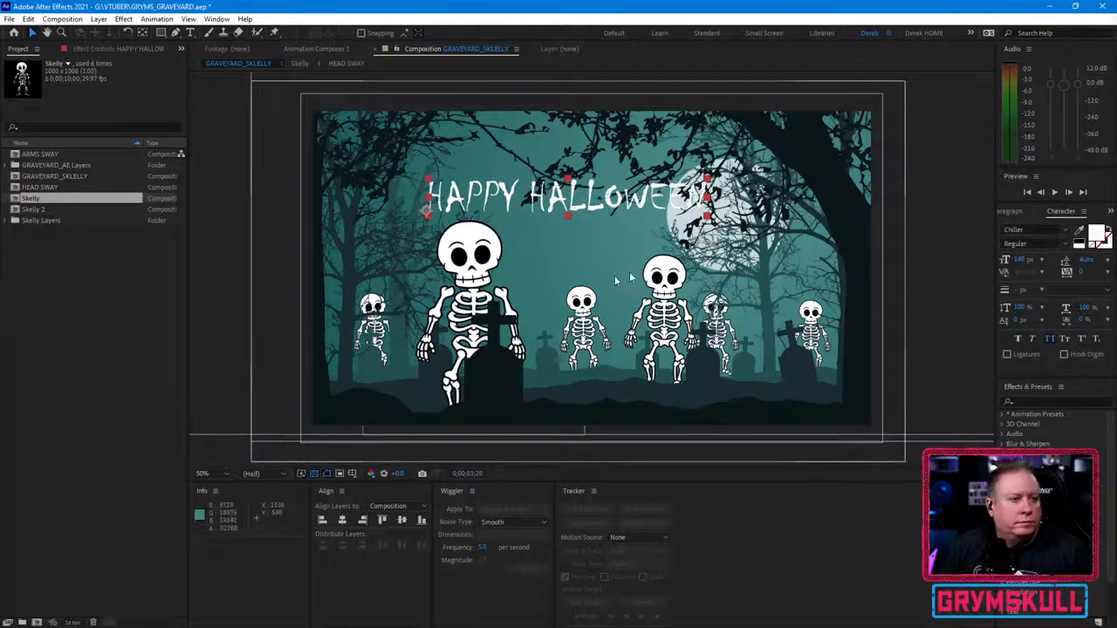
pyautogui.moveTo(560, 206); pyautogui.dragTo(597, 197)
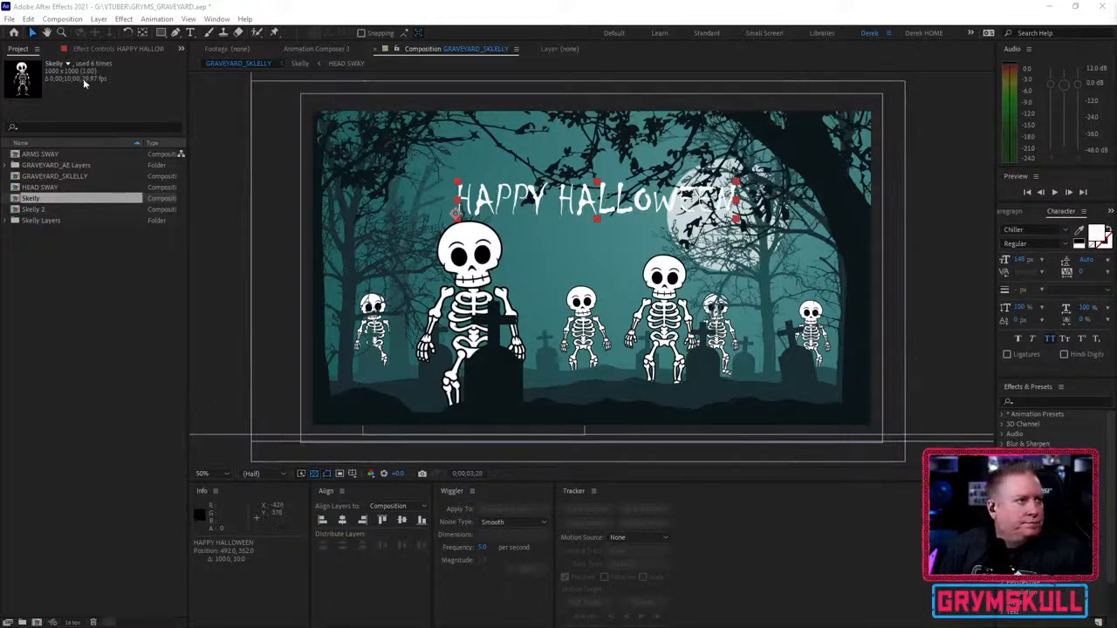
# Step: Draw a wide elliptical mask on the HAPPY HALLOWEEN layer just below the title, reaching over the foreground skeleton's head
pyautogui.click(161, 34)
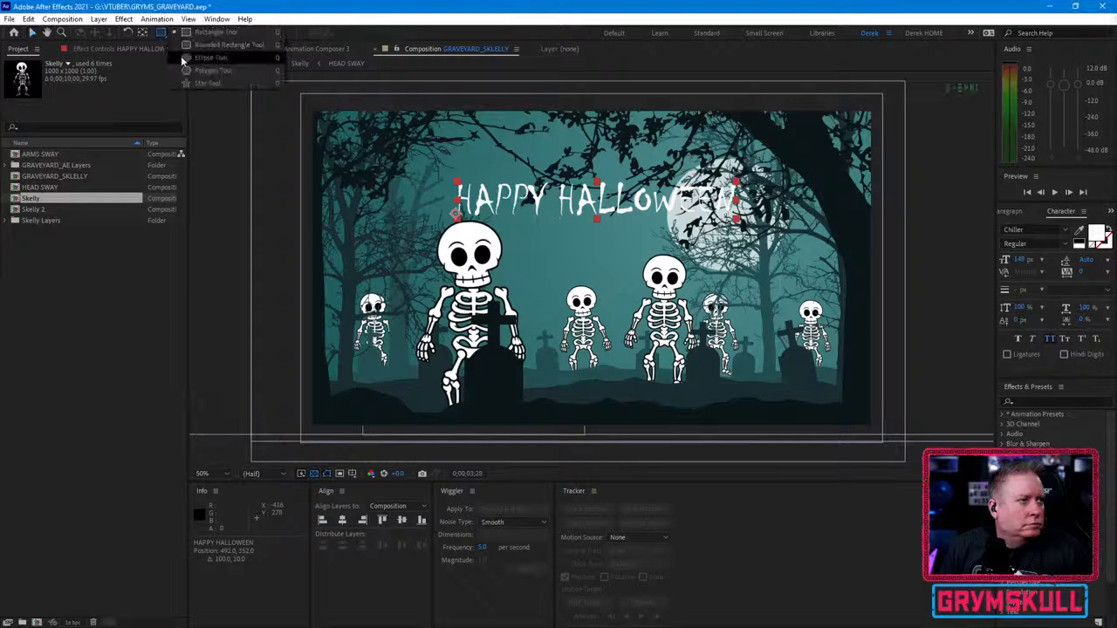
pyautogui.click(209, 57)
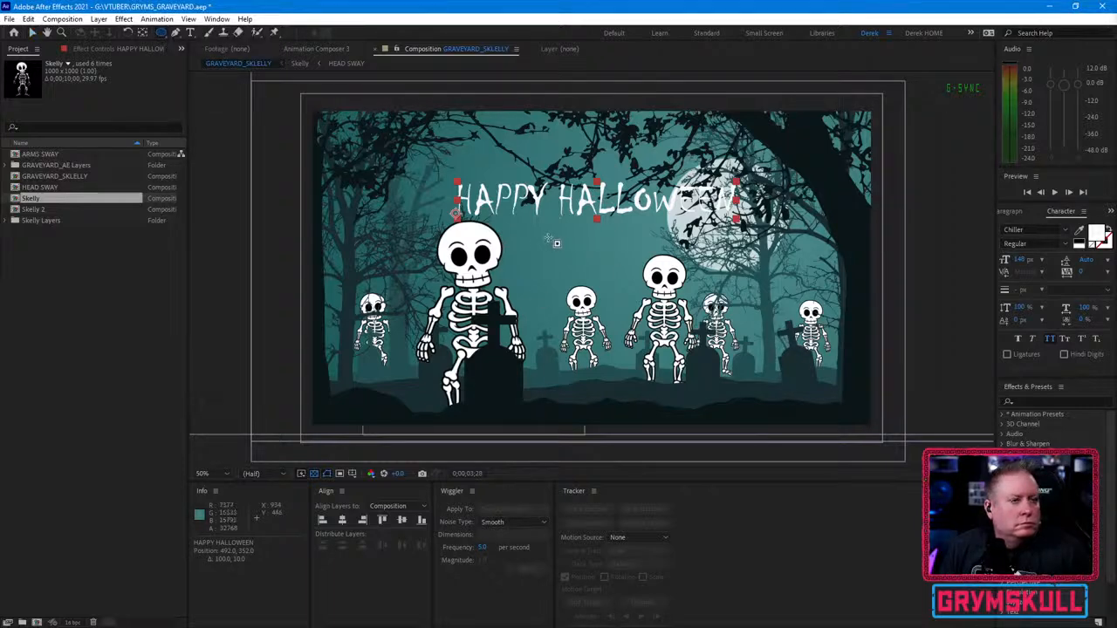
pyautogui.moveTo(476, 218); pyautogui.dragTo(581, 271)
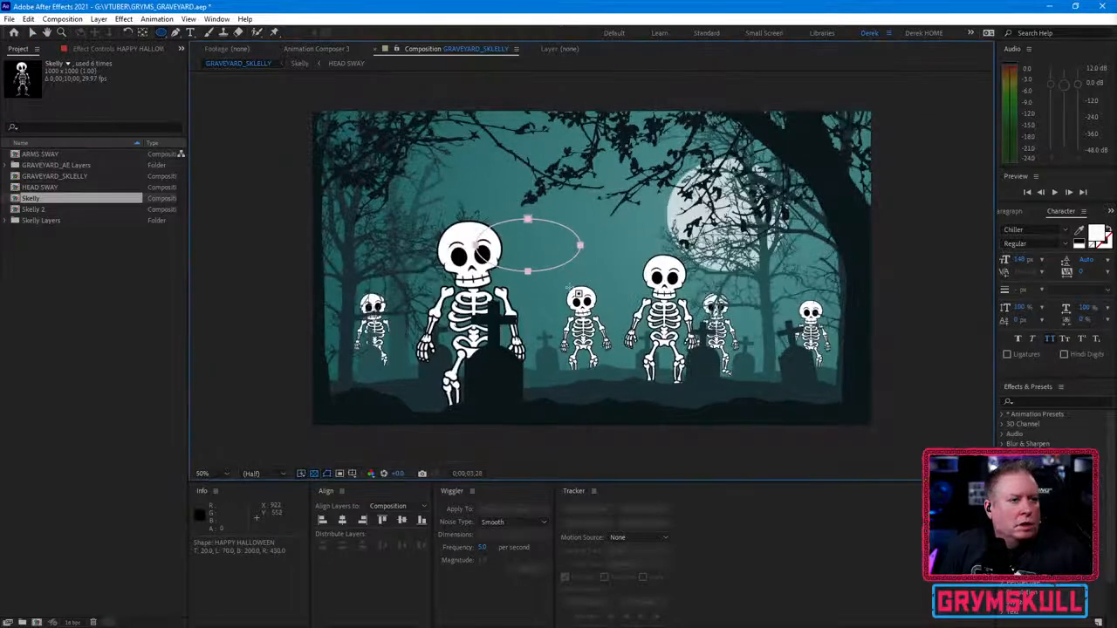
# Step: Undo the elliptical mask on the HAPPY HALLOWEEN layer and clear the selection
pyautogui.hotkey('ctrl', 'z')
pyautogui.click(122, 259)
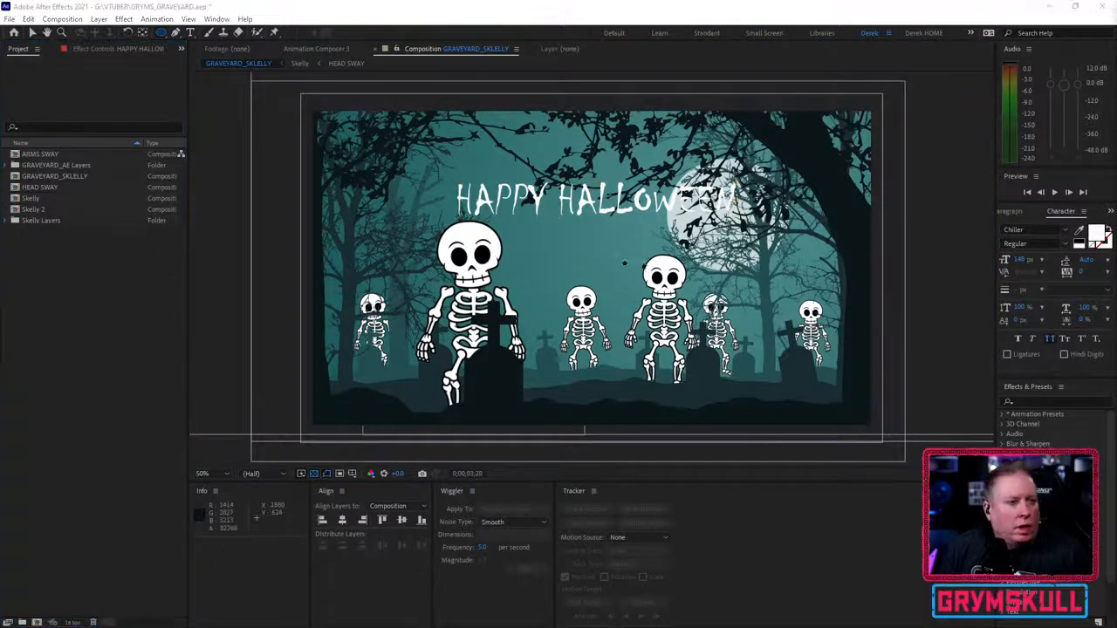
pyautogui.click(164, 33)
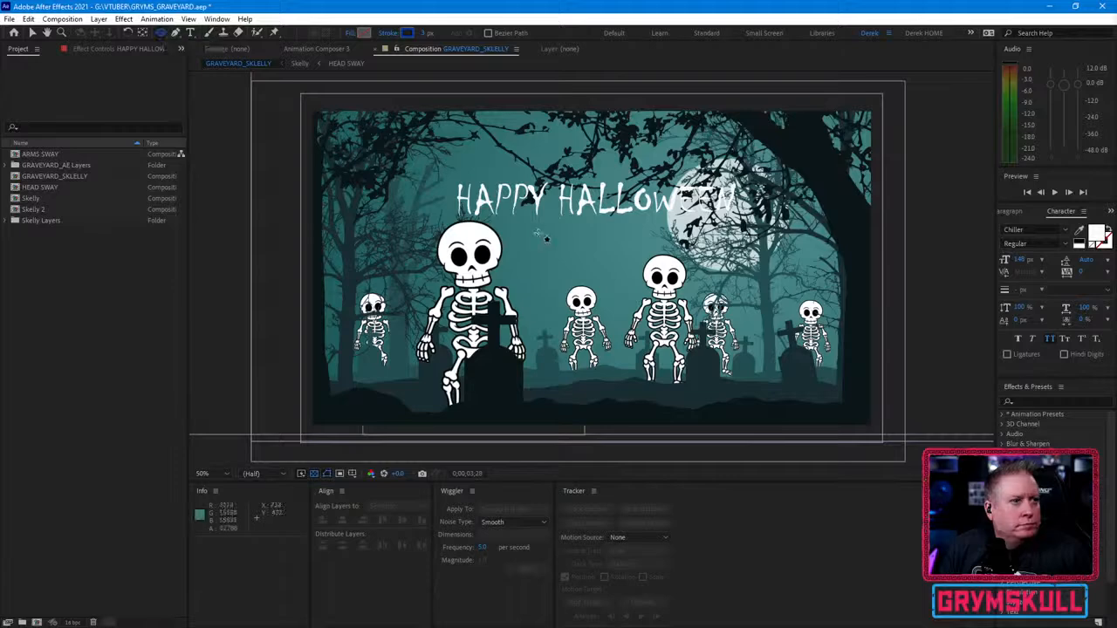
pyautogui.moveTo(411, 228)
pyautogui.mouseDown()
pyautogui.moveTo(803, 349)
pyautogui.moveTo(815, 384)
pyautogui.moveTo(847, 399)
pyautogui.moveTo(820, 403)
pyautogui.moveTo(805, 370)
pyautogui.mouseUp()
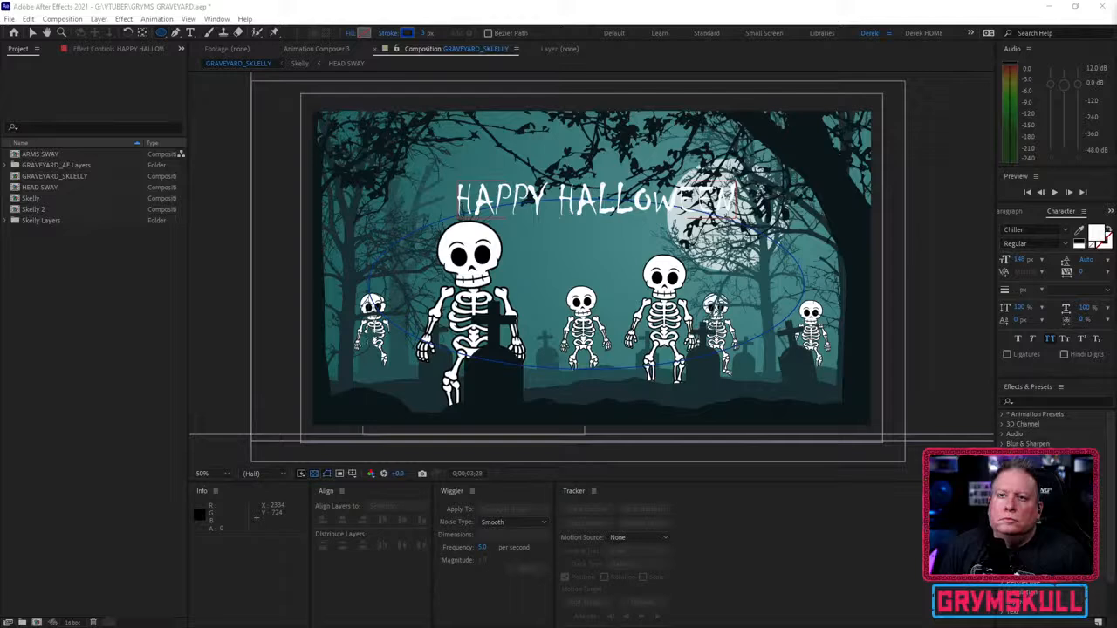
pyautogui.click(455, 212)
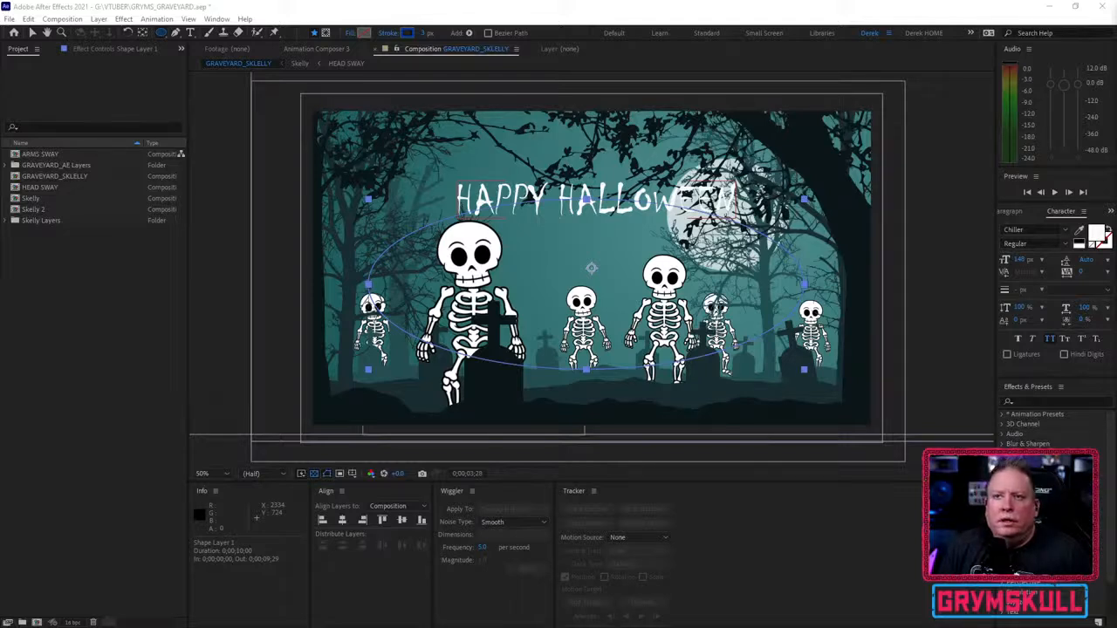
pyautogui.hotkey('ctrl', 'z')
pyautogui.hotkey('ctrl', 'z')
pyautogui.hotkey('ctrl', 'z')
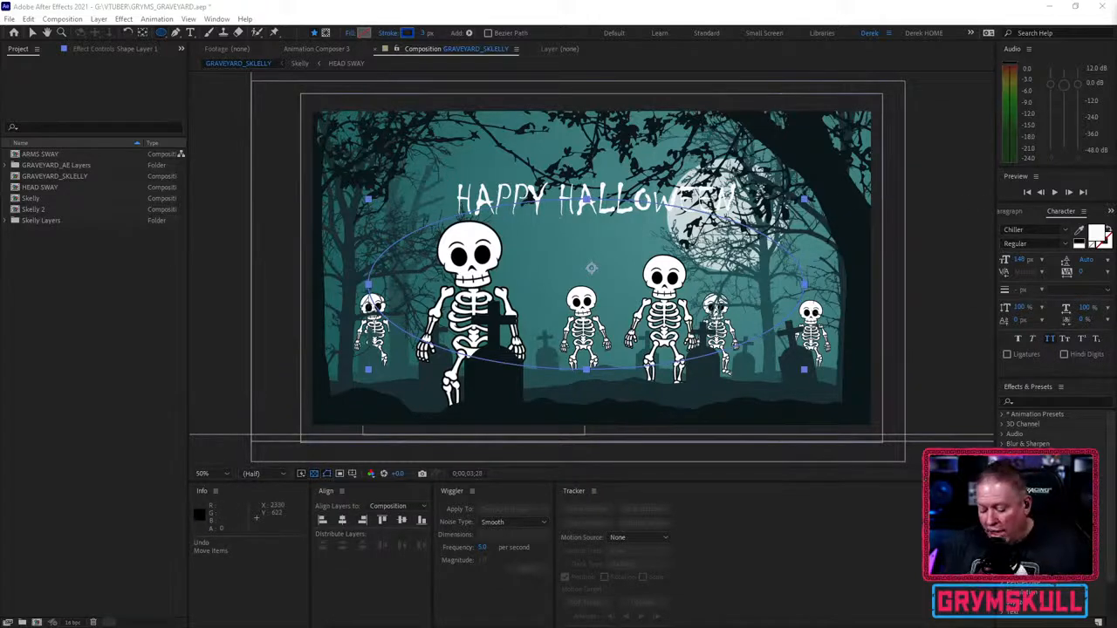
pyautogui.press('Delete')
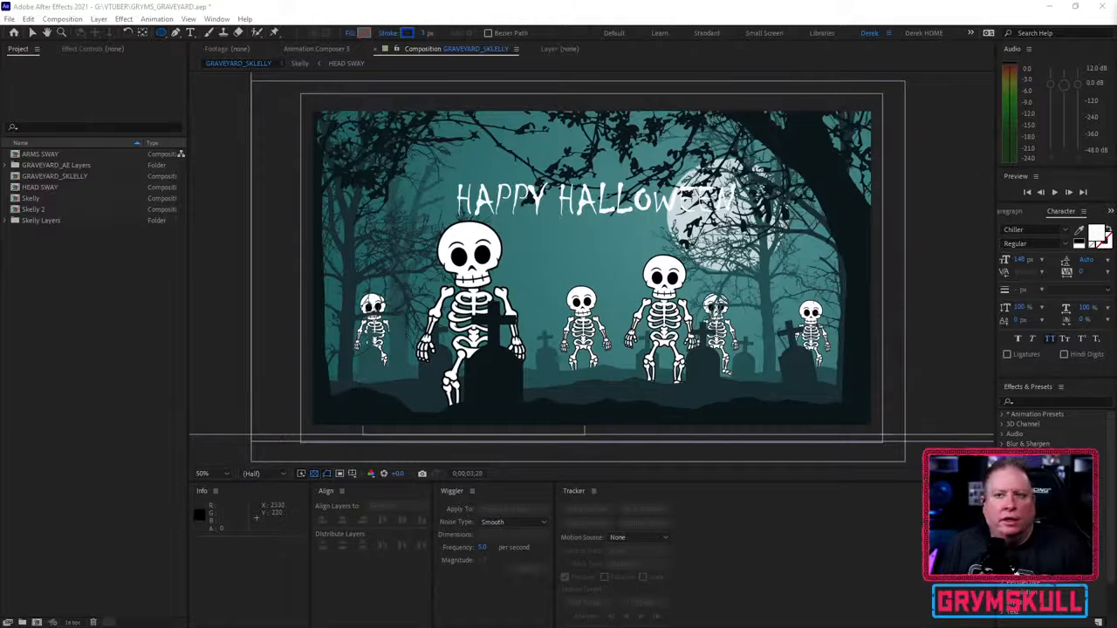
# Step: Select the HAPPY HALLOWEEN text layer and switch to the Default workspace
pyautogui.click(456, 213)
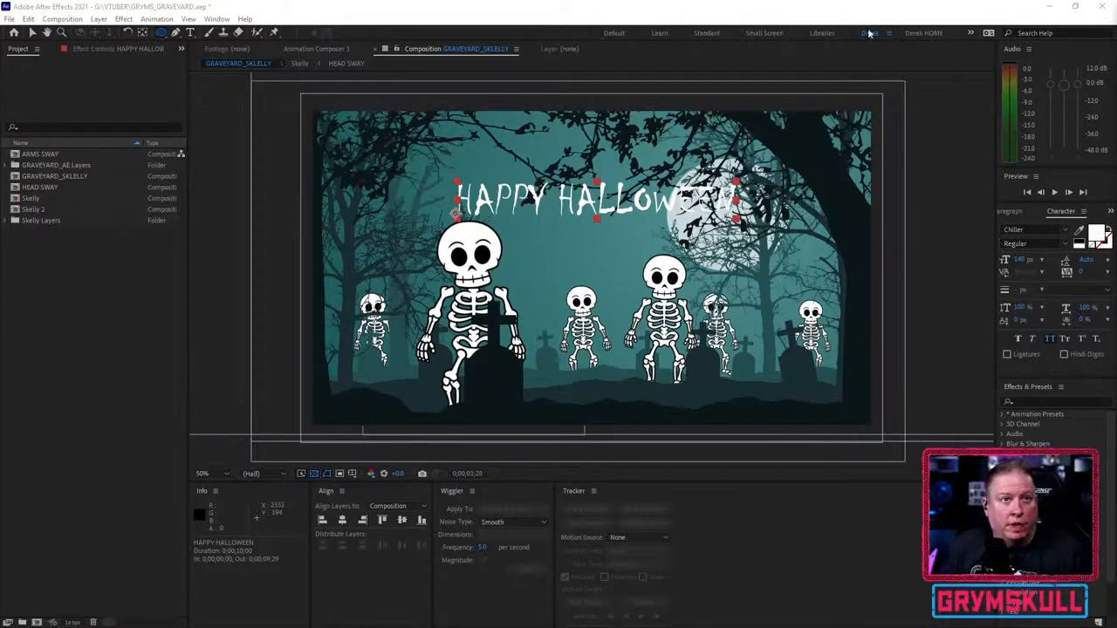
pyautogui.click(615, 33)
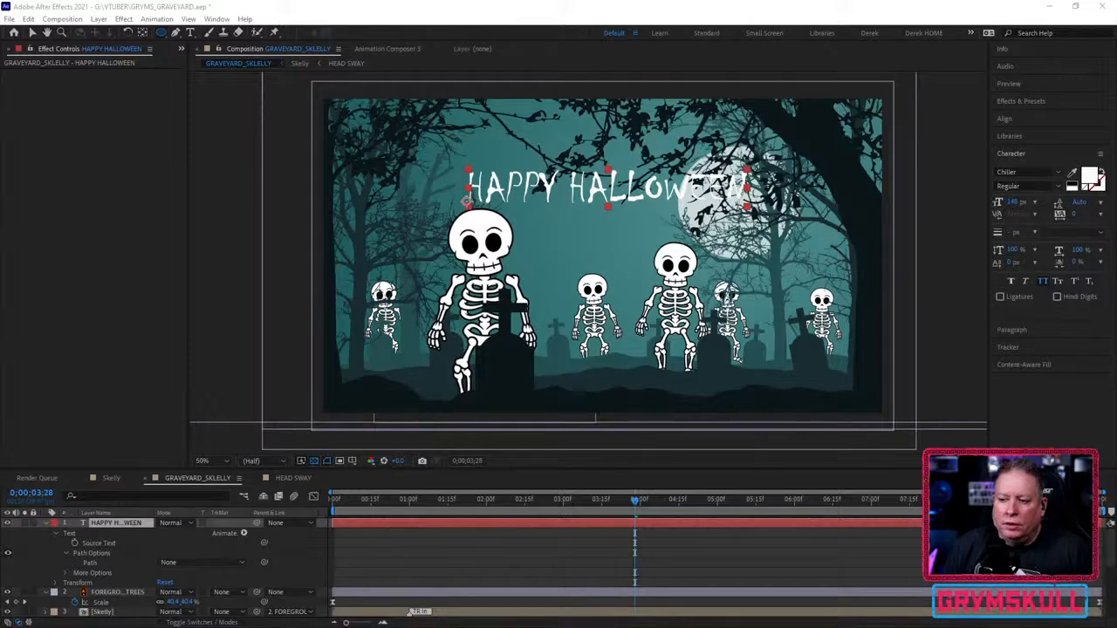
# Step: Switch to Photoshop and examine the lower right monitor in the multi-monitor screenshot
pyautogui.hotkey('alt', 'Tab')
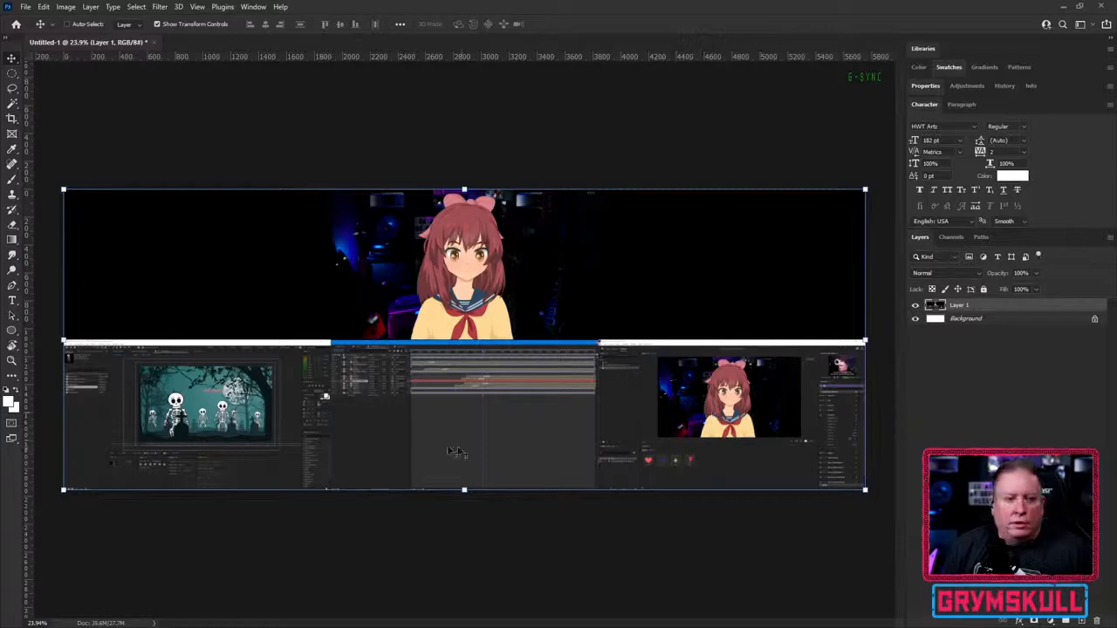
pyautogui.scroll(4, 746, 429)
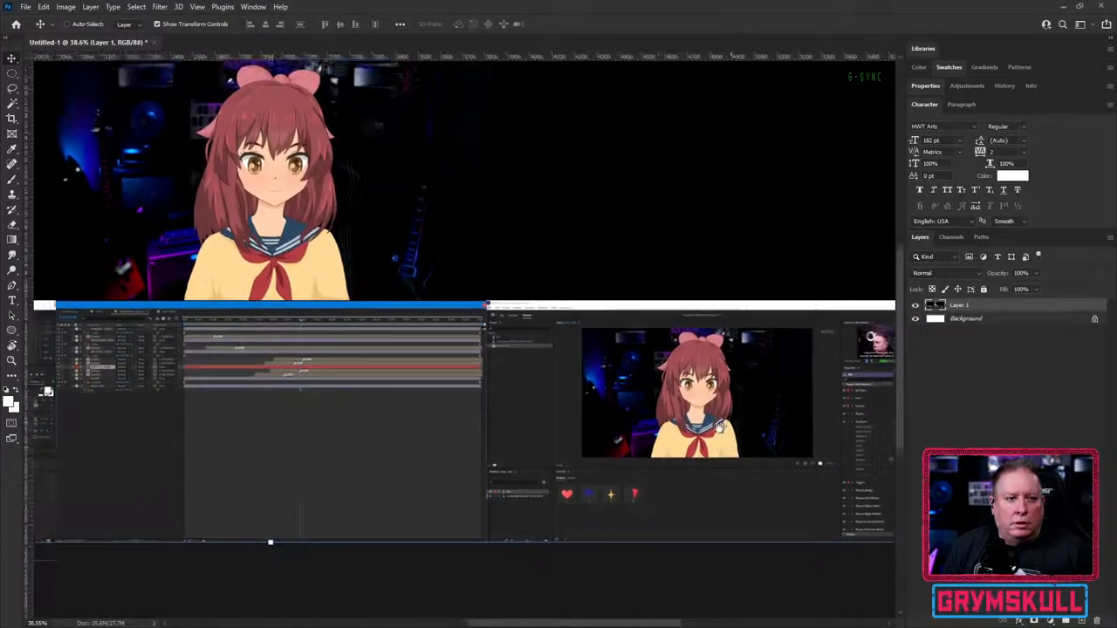
pyautogui.moveTo(720, 427); pyautogui.dragTo(660, 434)
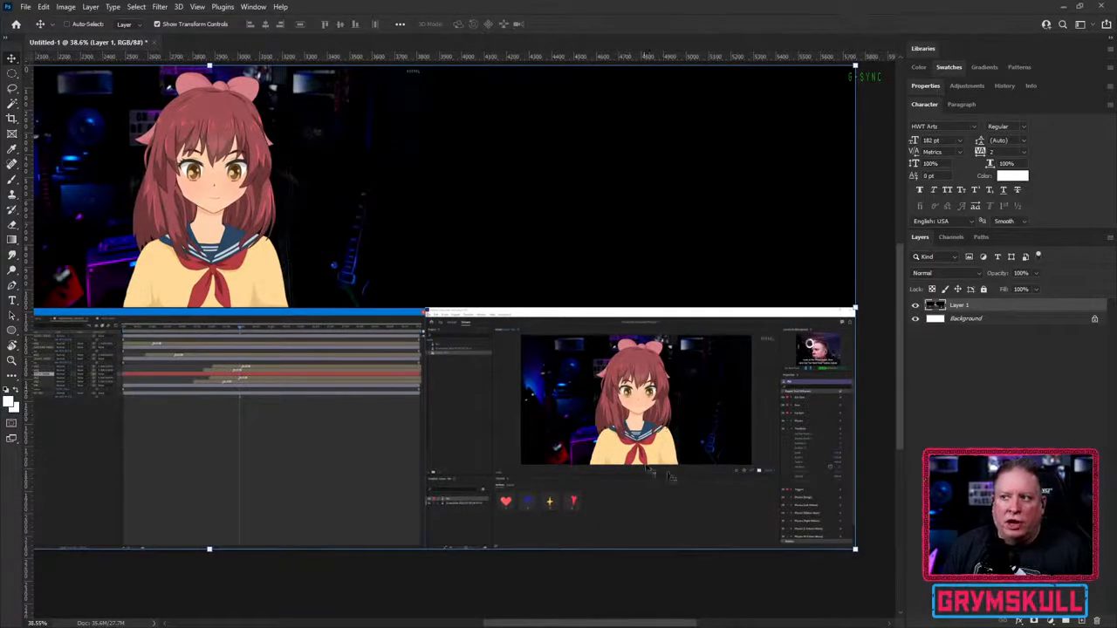
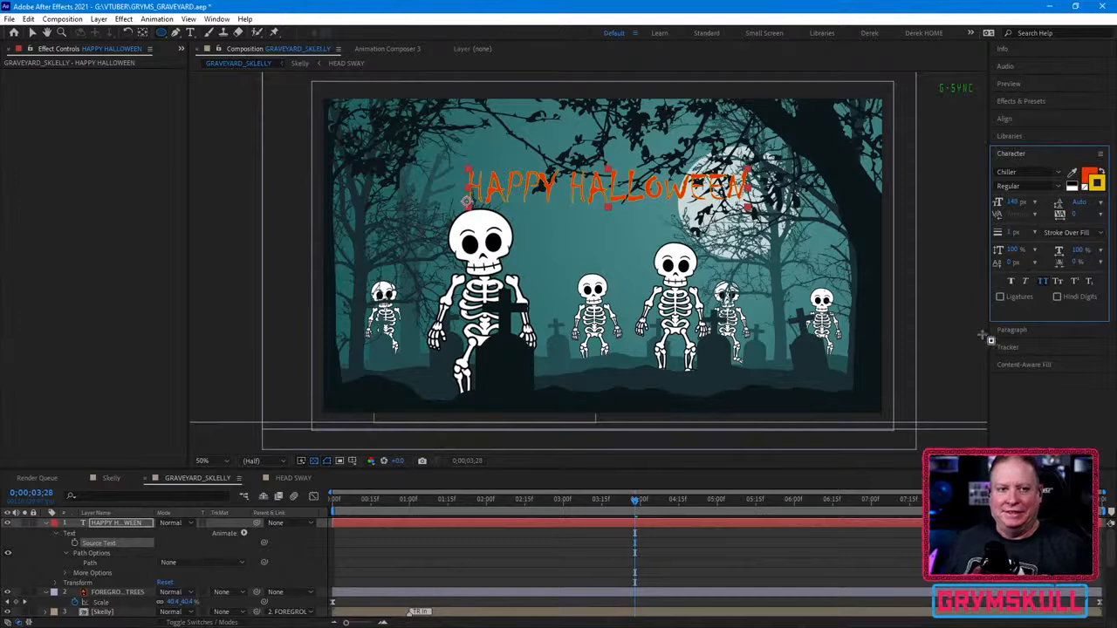
# Step: Give the HAPPY HALLOWEEN text a 13 px stroke and set it to Fill Over Stroke
pyautogui.moveTo(1010, 233); pyautogui.dragTo(1043, 233)
pyautogui.click(1082, 233)
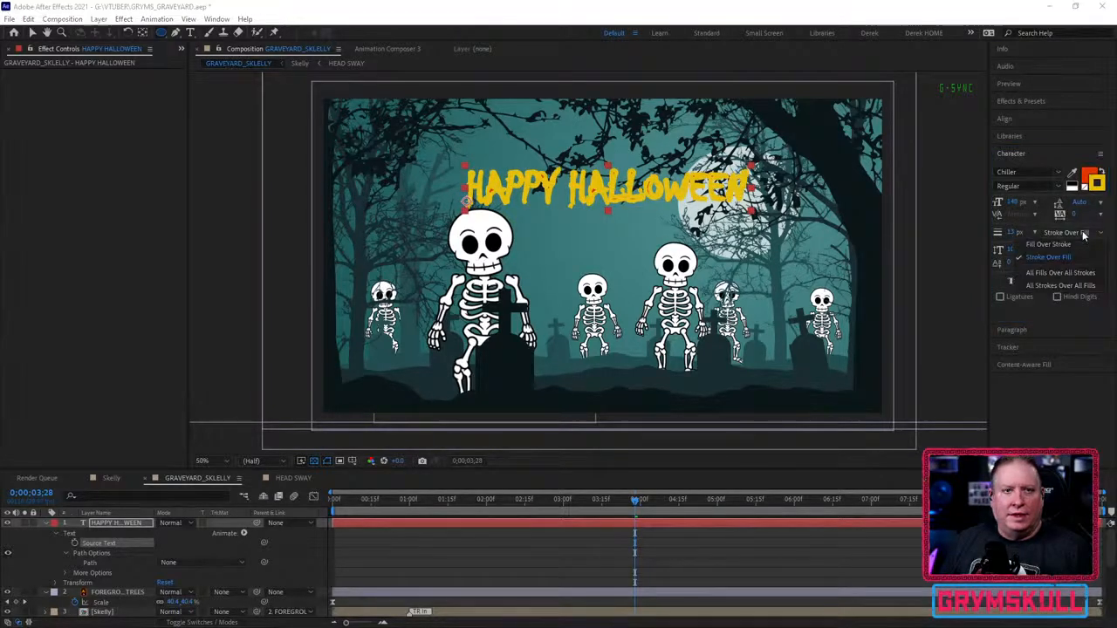
pyautogui.click(1080, 245)
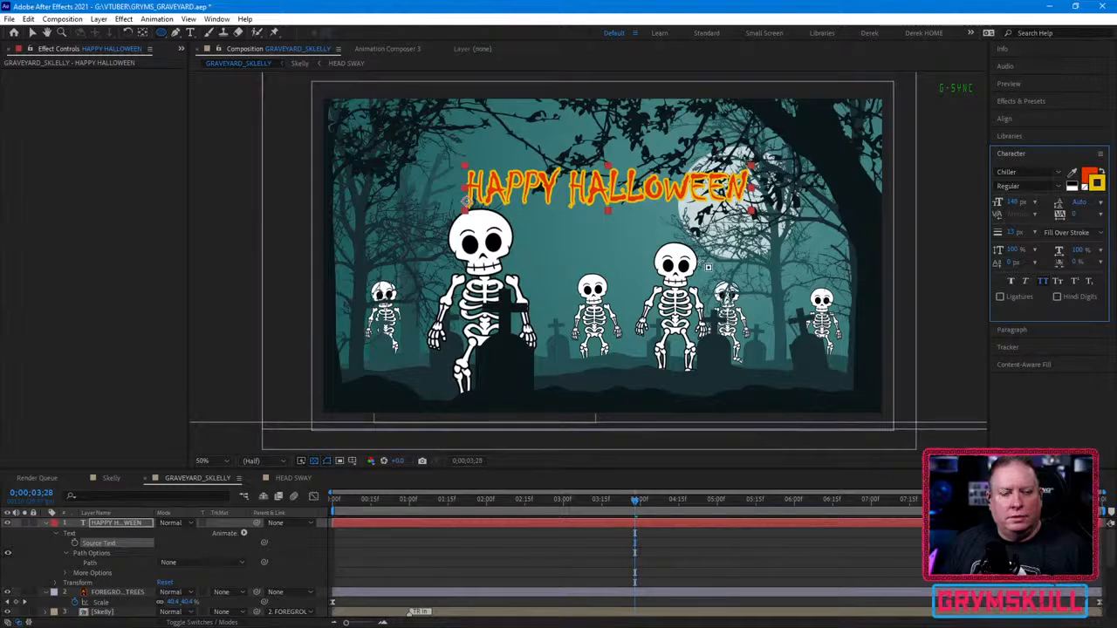
pyautogui.click(1054, 155)
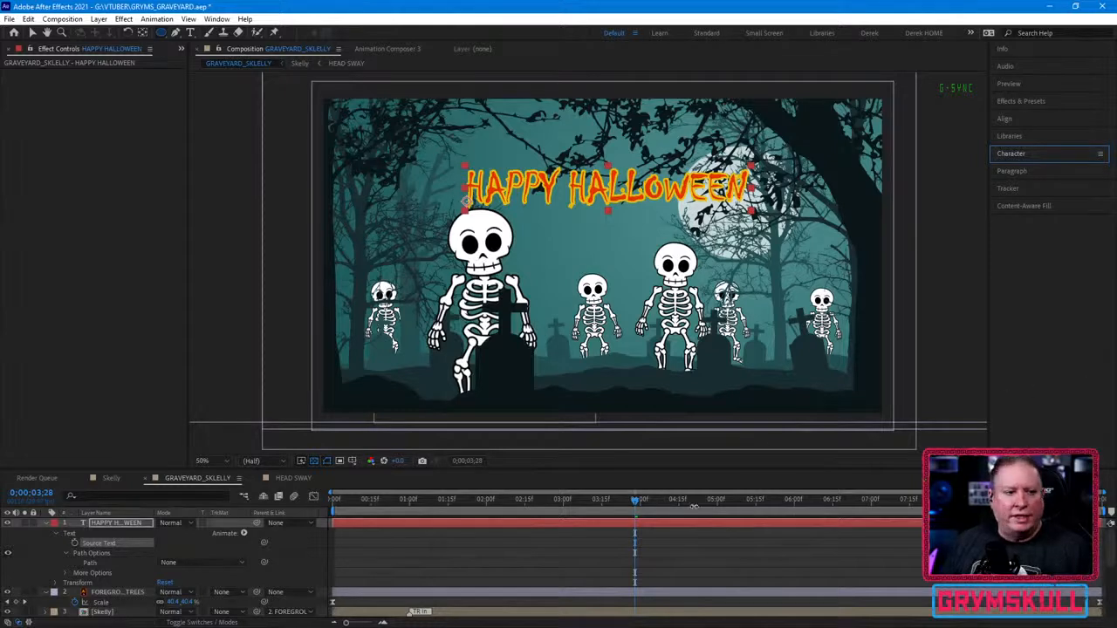
# Step: Draw an open arched mask path with the Pen tool on the HAPPY HALLOWEEN layer, from the foreground skeleton's head to just past the moon
pyautogui.click(698, 524)
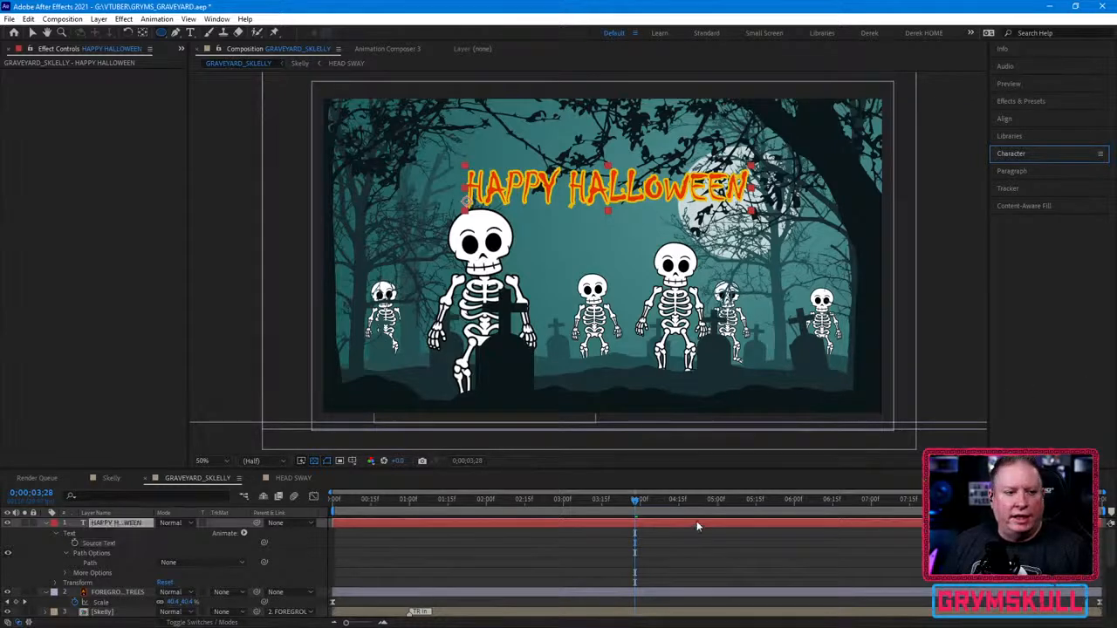
pyautogui.click(175, 33)
pyautogui.click(446, 251)
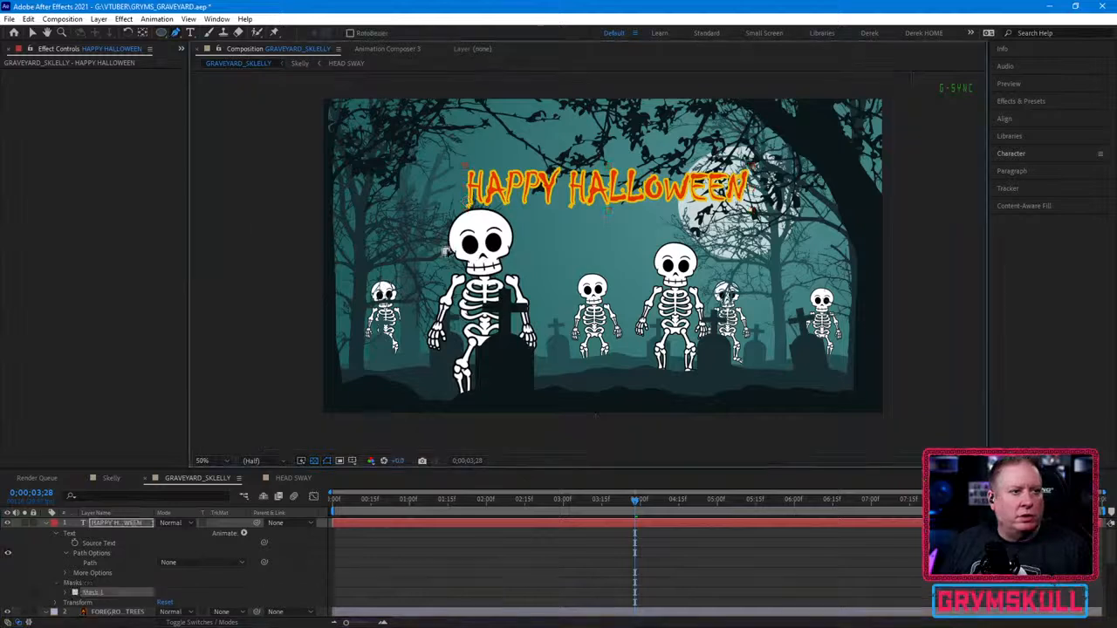
pyautogui.moveTo(766, 249); pyautogui.dragTo(949, 298)
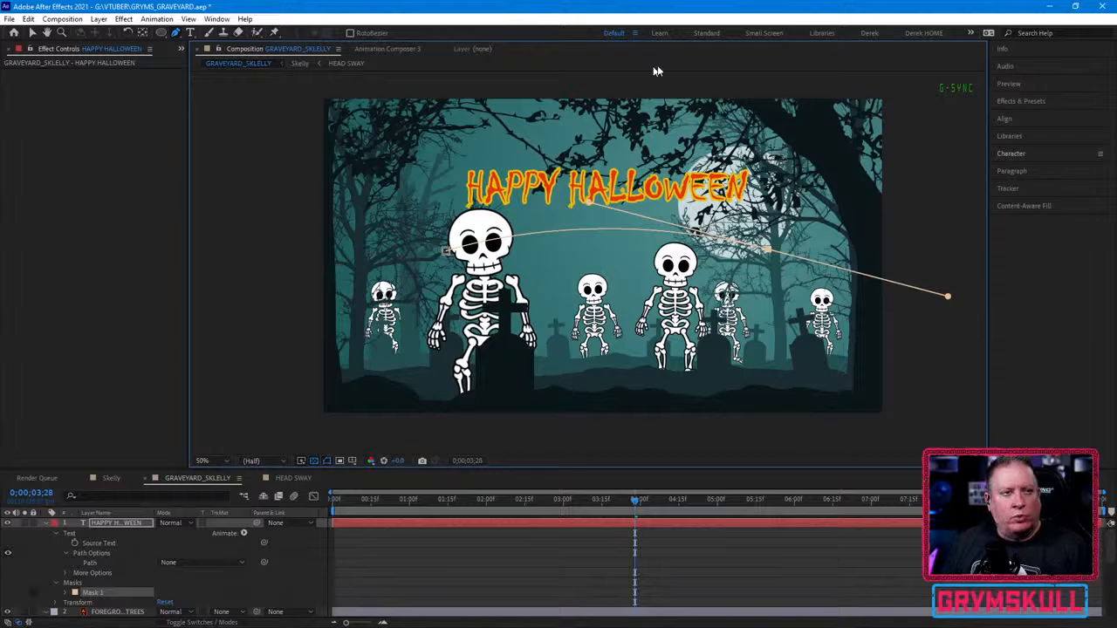
pyautogui.click(761, 524)
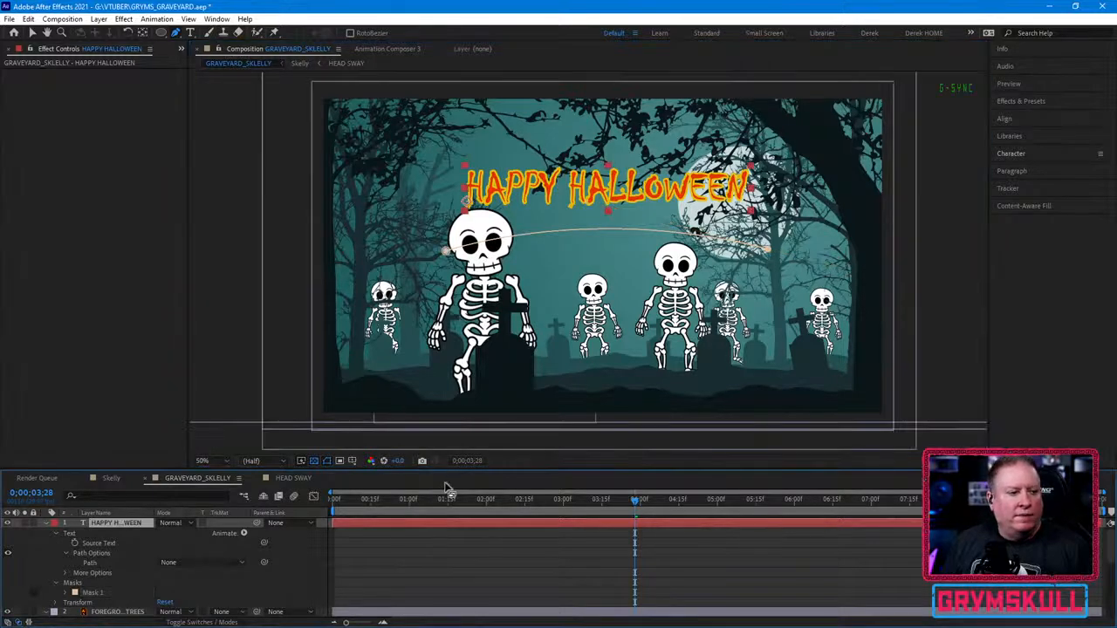
# Step: Set the HAPPY HALLOWEEN layer's text path to Mask 1 so the title follows the drawn curve
pyautogui.click(56, 534)
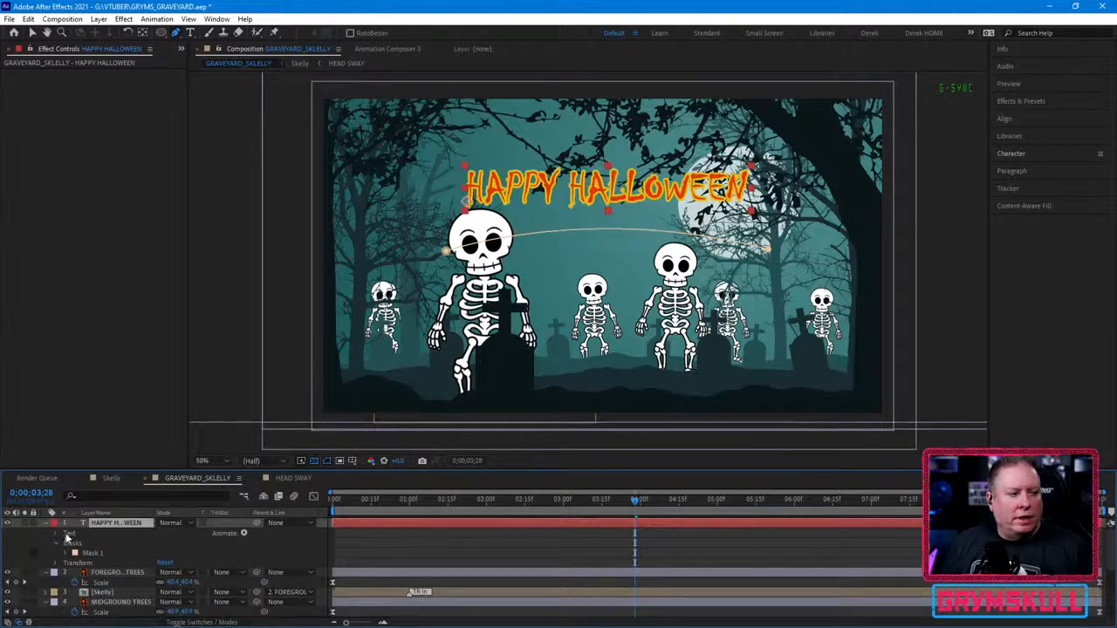
pyautogui.click(57, 544)
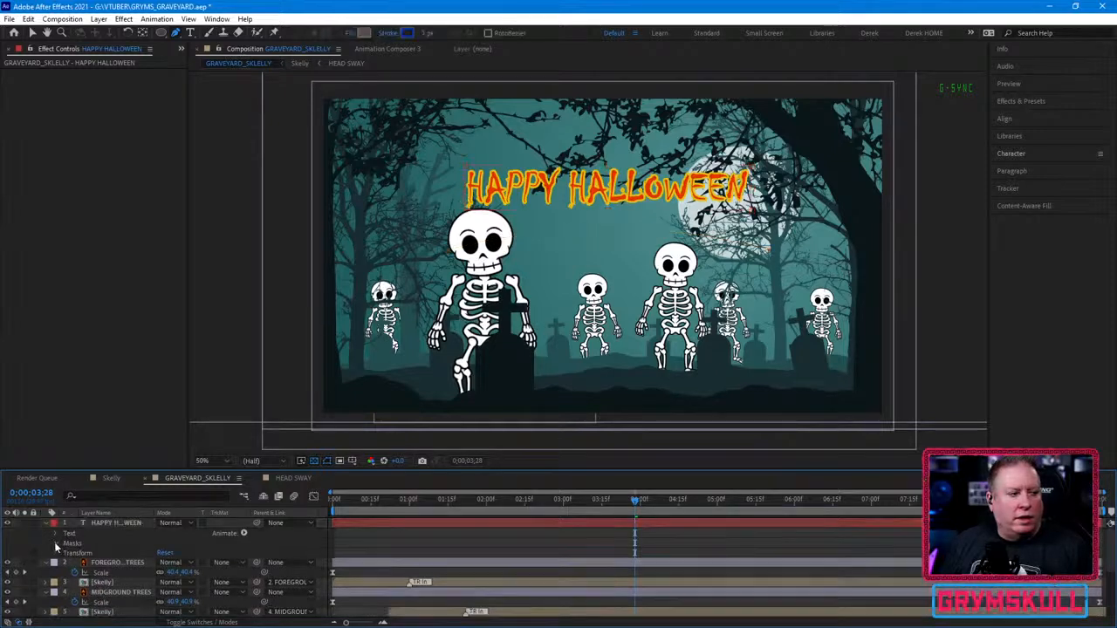
pyautogui.click(58, 535)
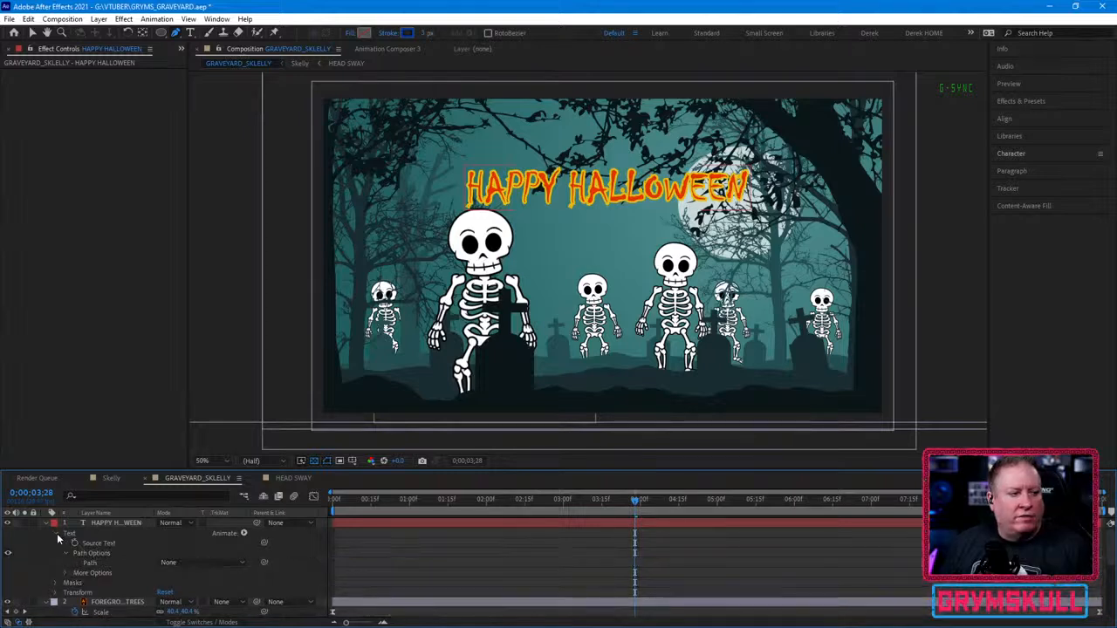
pyautogui.click(349, 522)
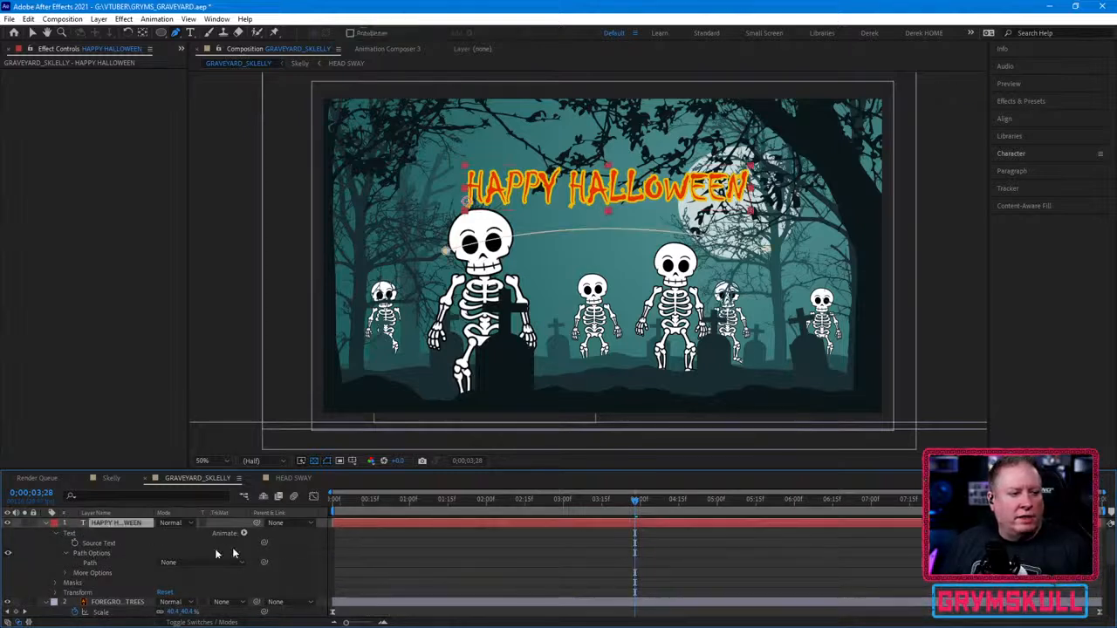
pyautogui.click(66, 552)
pyautogui.click(66, 554)
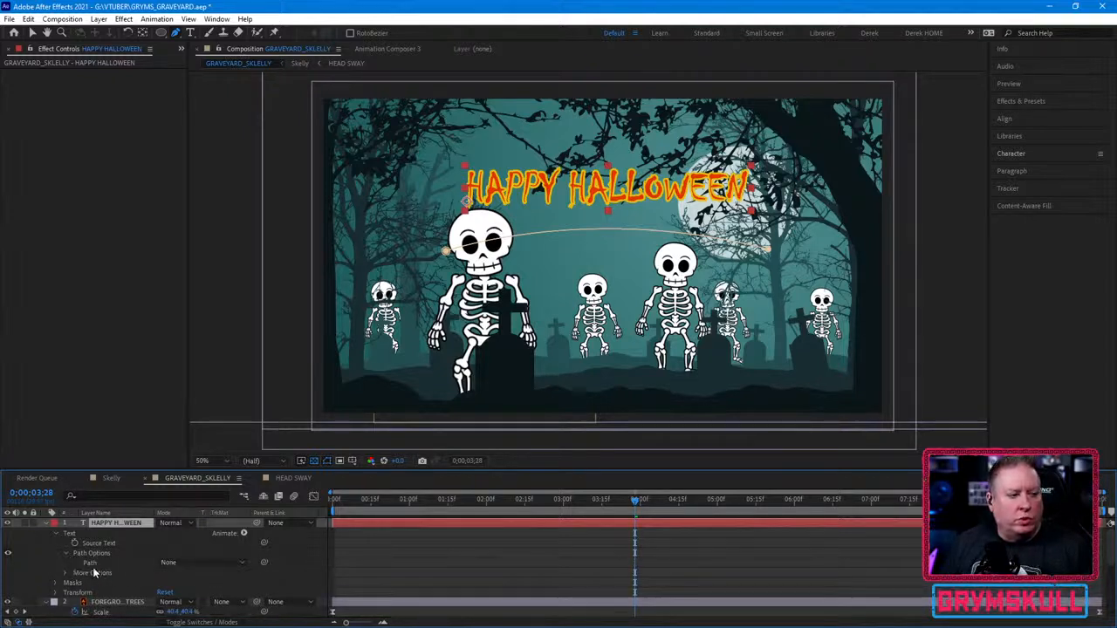
pyautogui.click(210, 563)
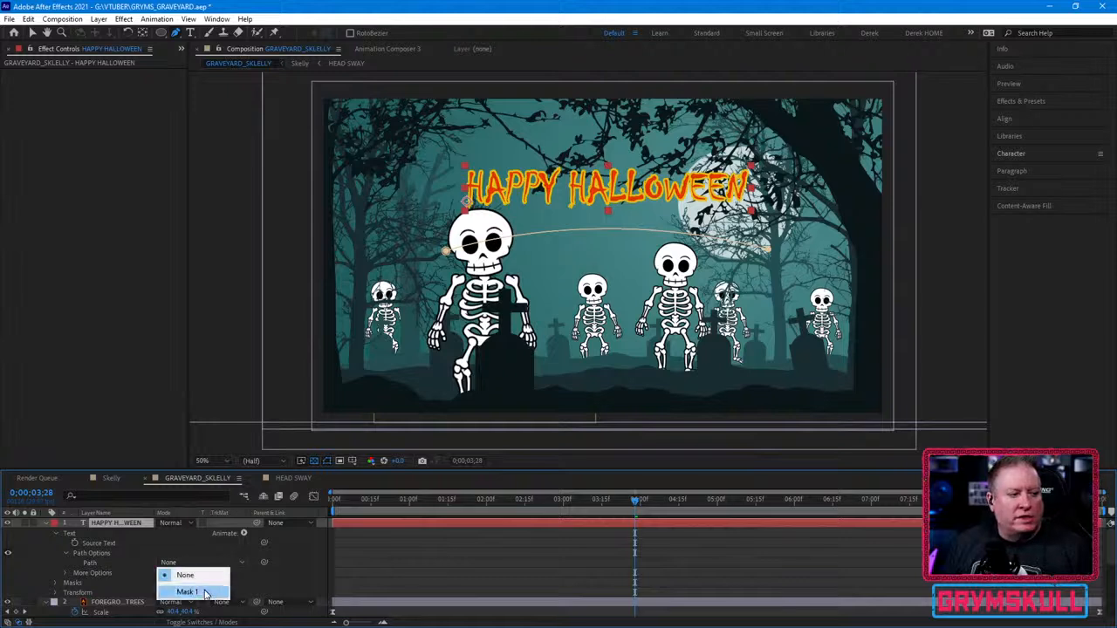
pyautogui.click(188, 593)
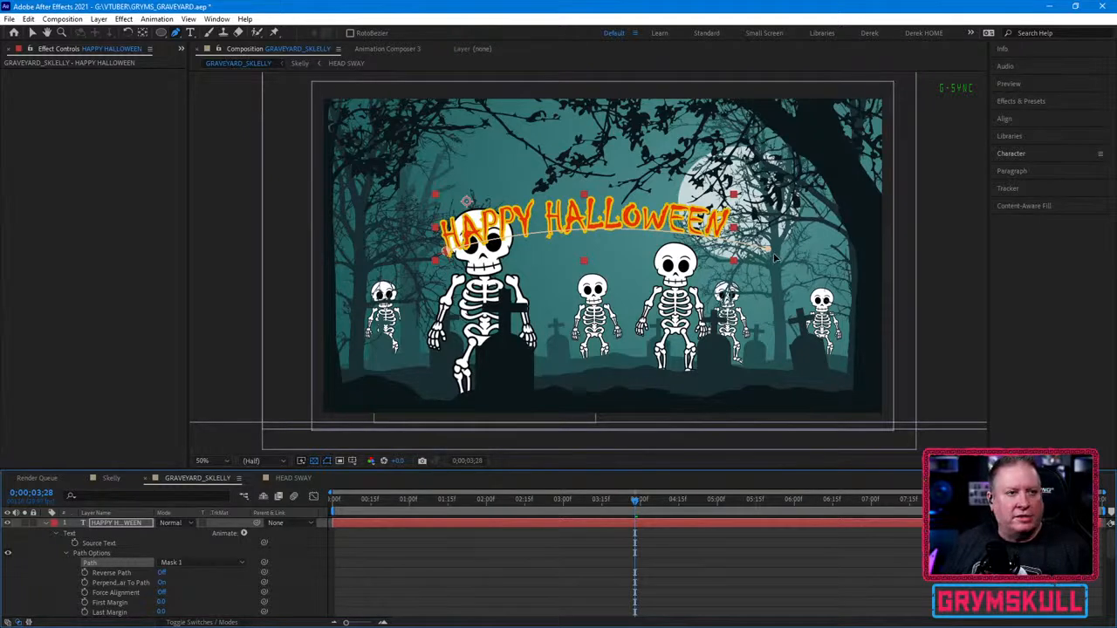
# Step: Move both end points of the title's path slightly upward and outward, and raise the right end's curve handle for a stronger arch
pyautogui.moveTo(769, 250); pyautogui.dragTo(733, 229)
pyautogui.moveTo(551, 181); pyautogui.dragTo(649, 210)
pyautogui.moveTo(914, 259); pyautogui.dragTo(945, 244)
pyautogui.moveTo(446, 251); pyautogui.dragTo(424, 238)
pyautogui.moveTo(764, 217); pyautogui.dragTo(777, 234)
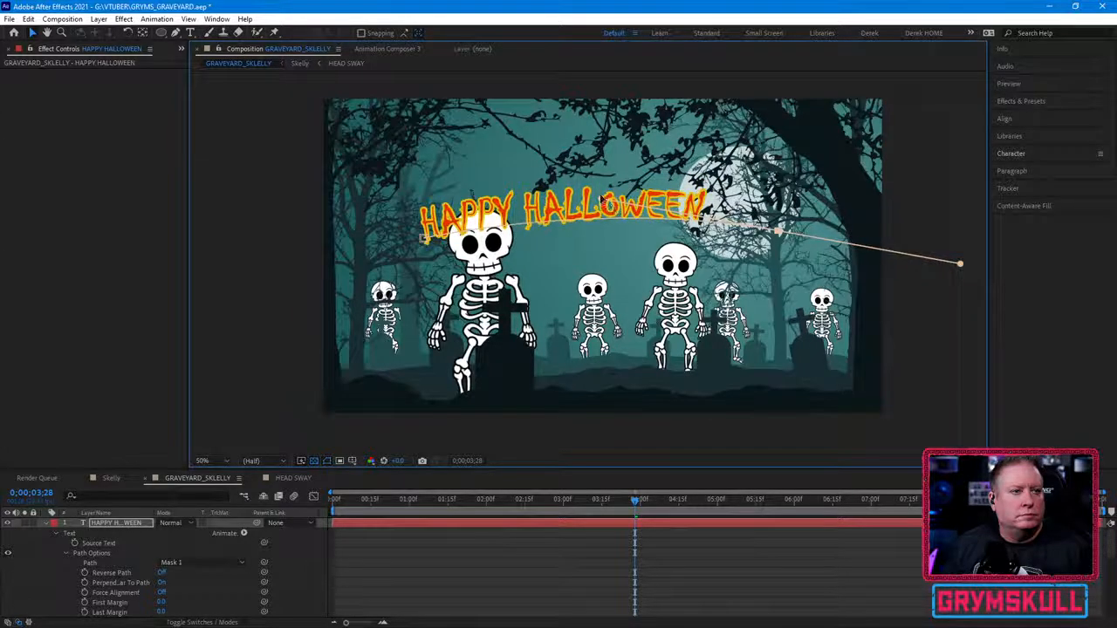
pyautogui.moveTo(602, 201); pyautogui.dragTo(587, 146)
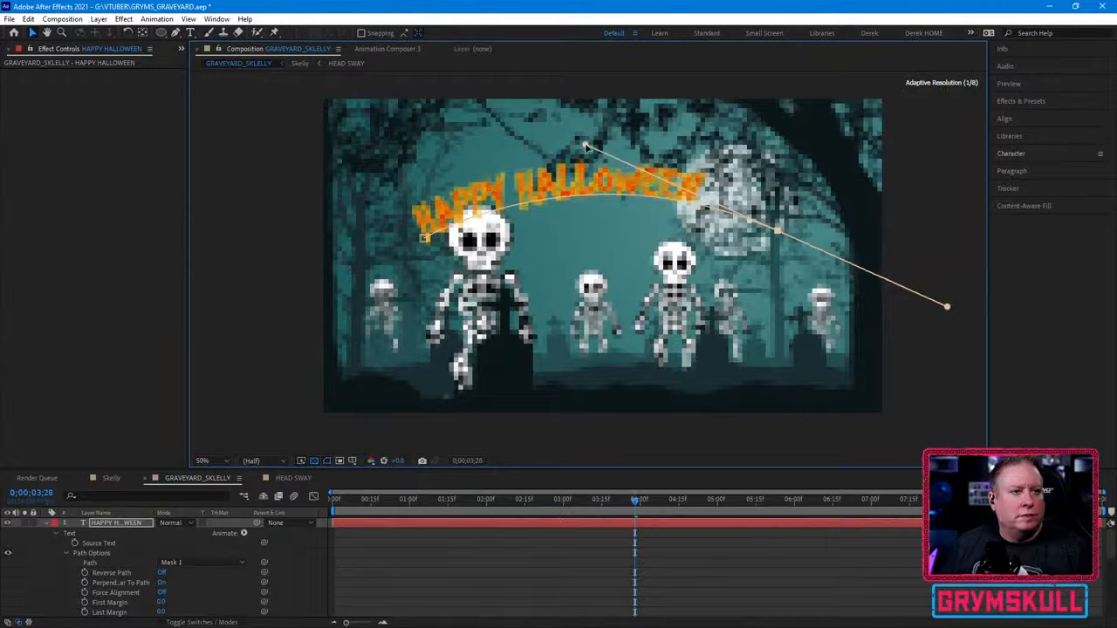
# Step: Convert the path's left end point to a smooth vertex with the Convert Vertex tool and adjust both ends' handles into a rounder arch
pyautogui.click(423, 239)
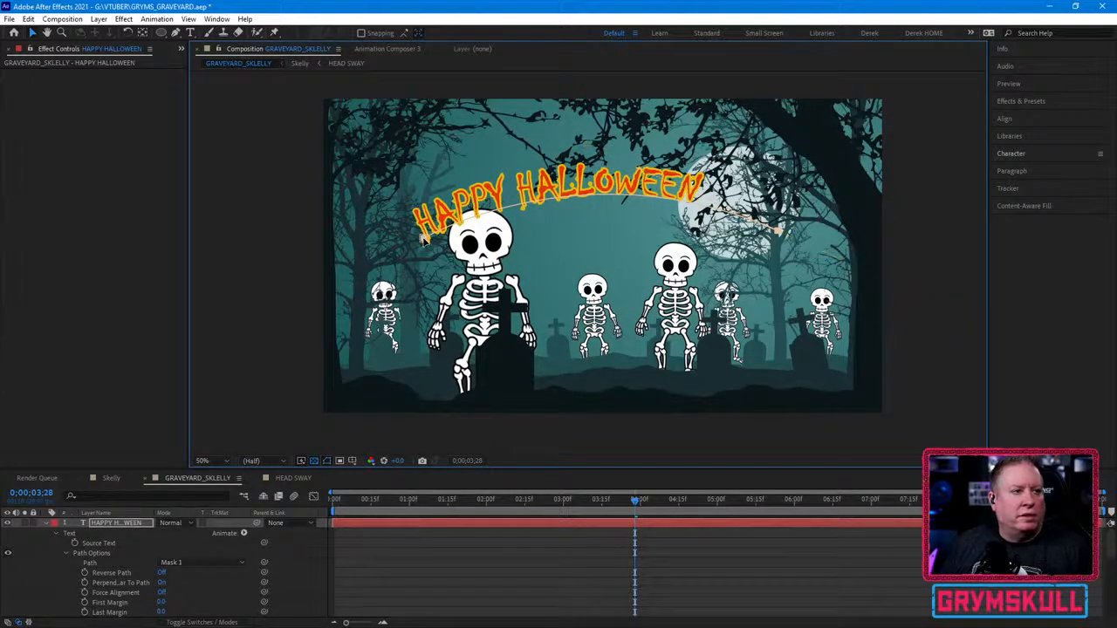
pyautogui.click(176, 33)
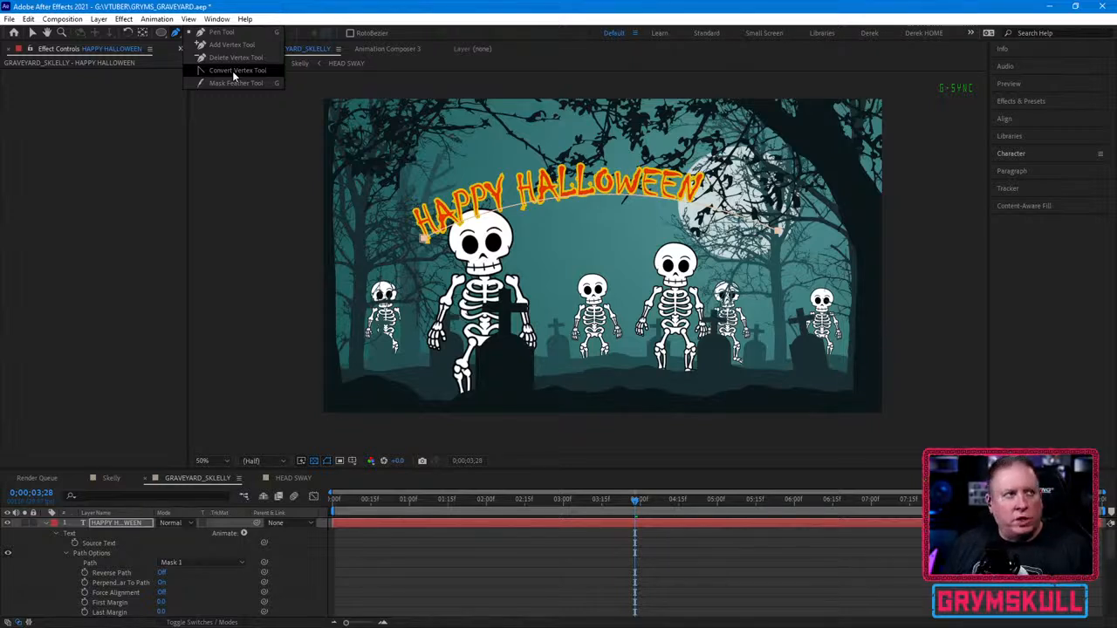
pyautogui.click(232, 70)
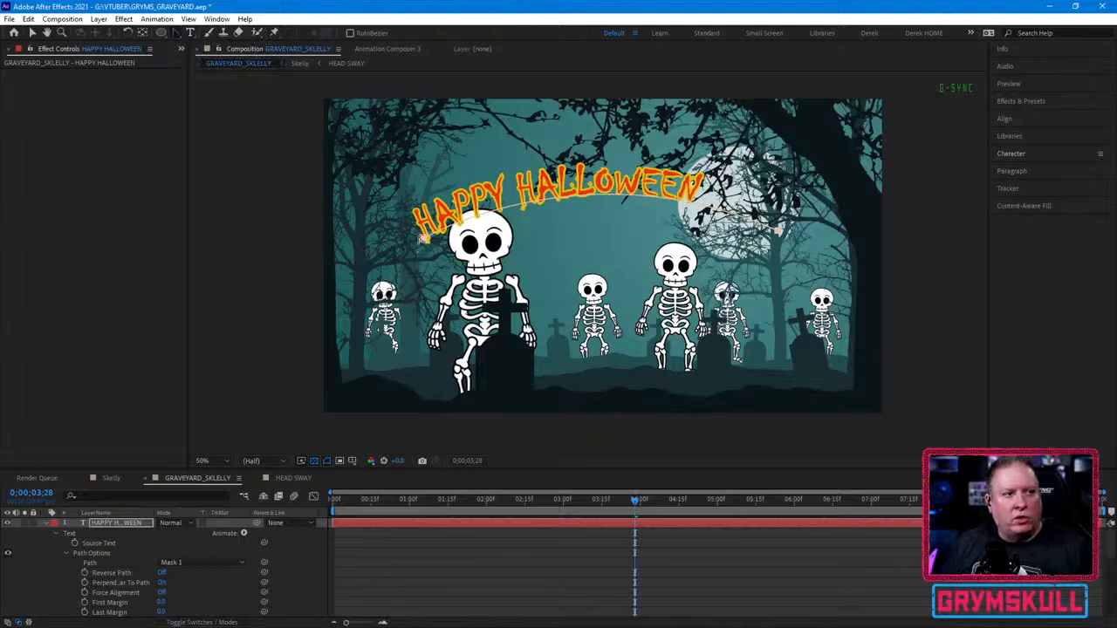
pyautogui.moveTo(424, 238); pyautogui.dragTo(507, 172)
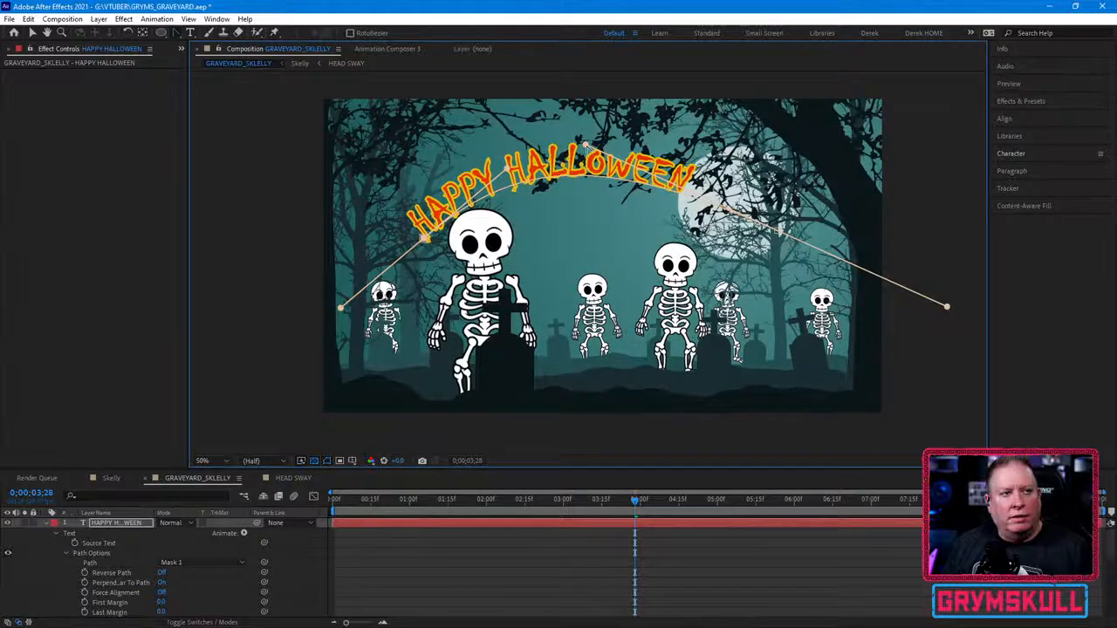
pyautogui.moveTo(587, 146); pyautogui.dragTo(679, 175)
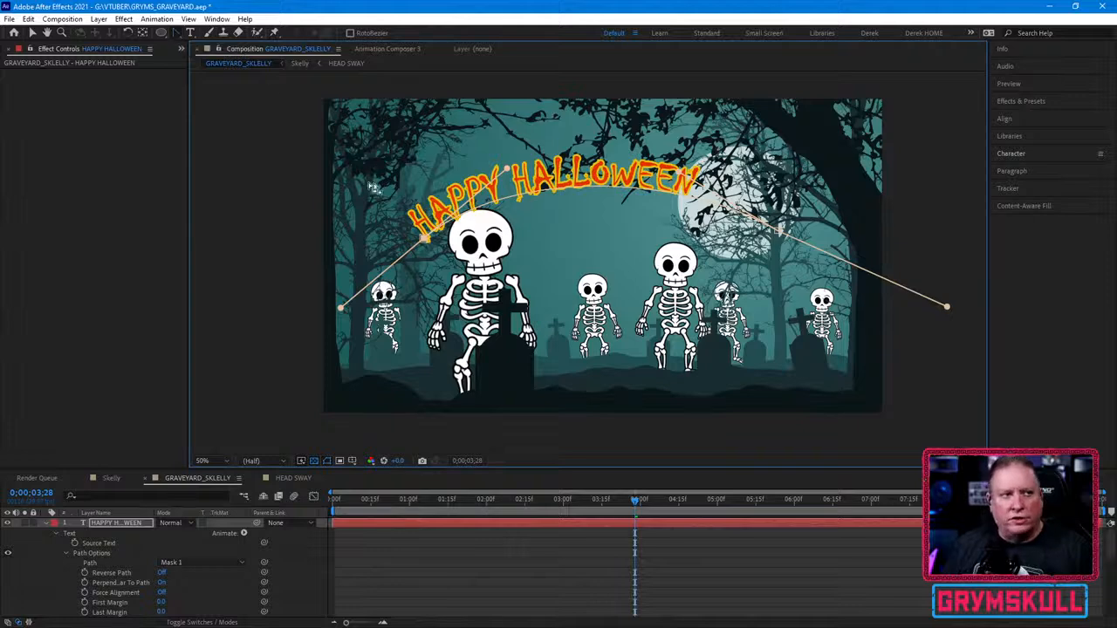
pyautogui.moveTo(512, 164); pyautogui.dragTo(510, 161)
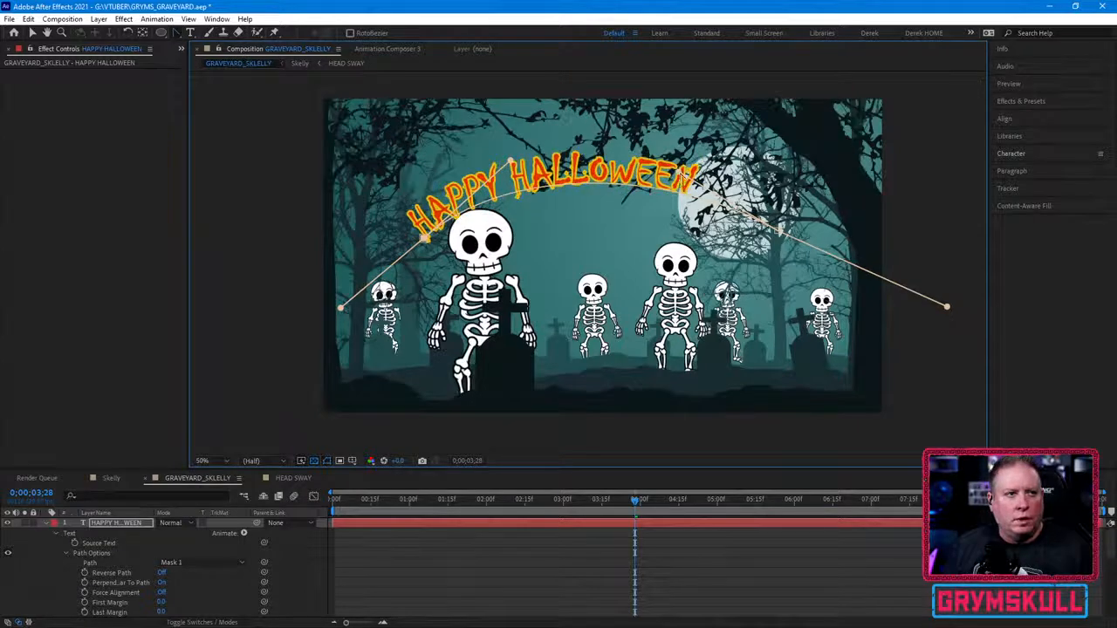
pyautogui.moveTo(683, 175); pyautogui.dragTo(701, 167)
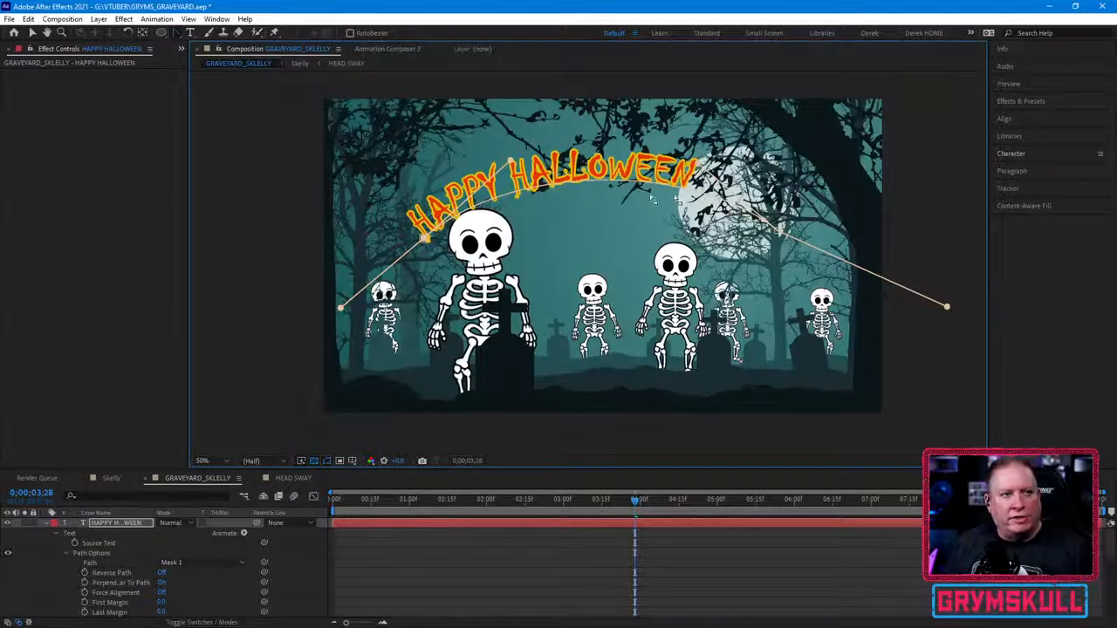
# Step: Centre-align the HAPPY HALLOWEEN title along its curved path
pyautogui.click(1041, 171)
pyautogui.click(1014, 187)
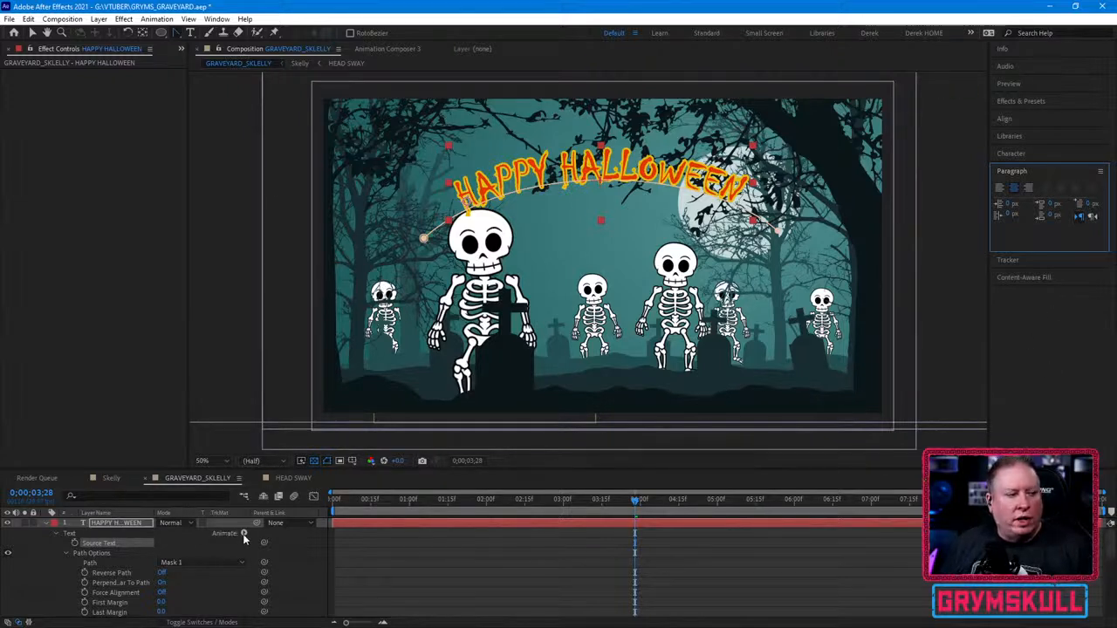
pyautogui.click(244, 534)
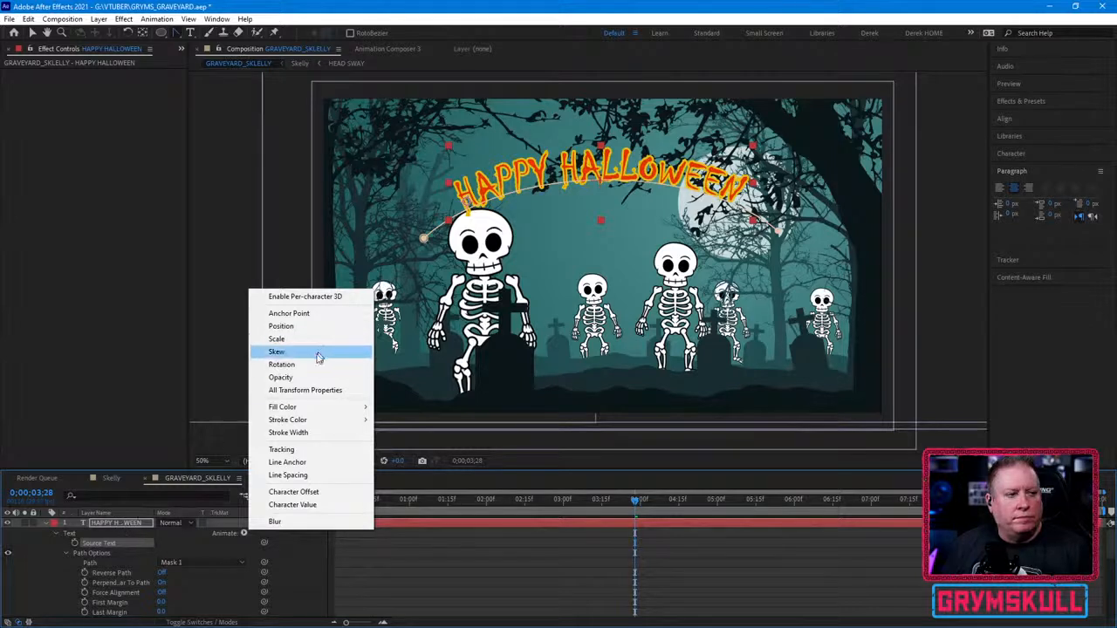
pyautogui.moveTo(308, 410)
pyautogui.click(94, 547)
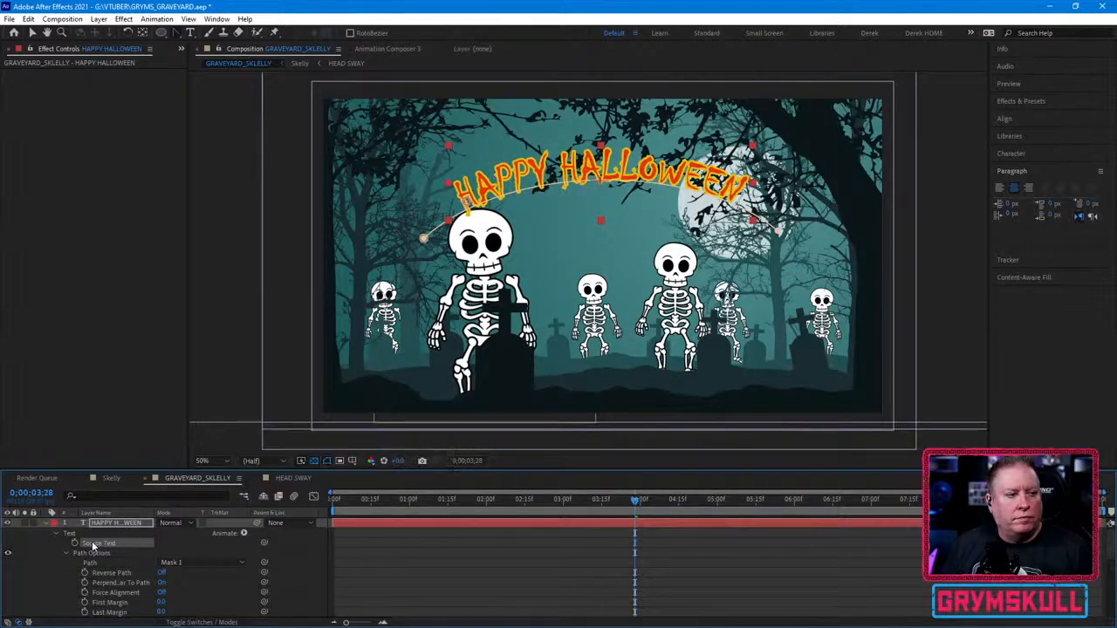
# Step: Expand the HAPPY HALLOWEEN layer's text options and transform properties, and nudge the layer's horizontal position to 499
pyautogui.scroll(-1, 118, 564)
pyautogui.scroll(1, 134, 569)
pyautogui.scroll(-1, 126, 577)
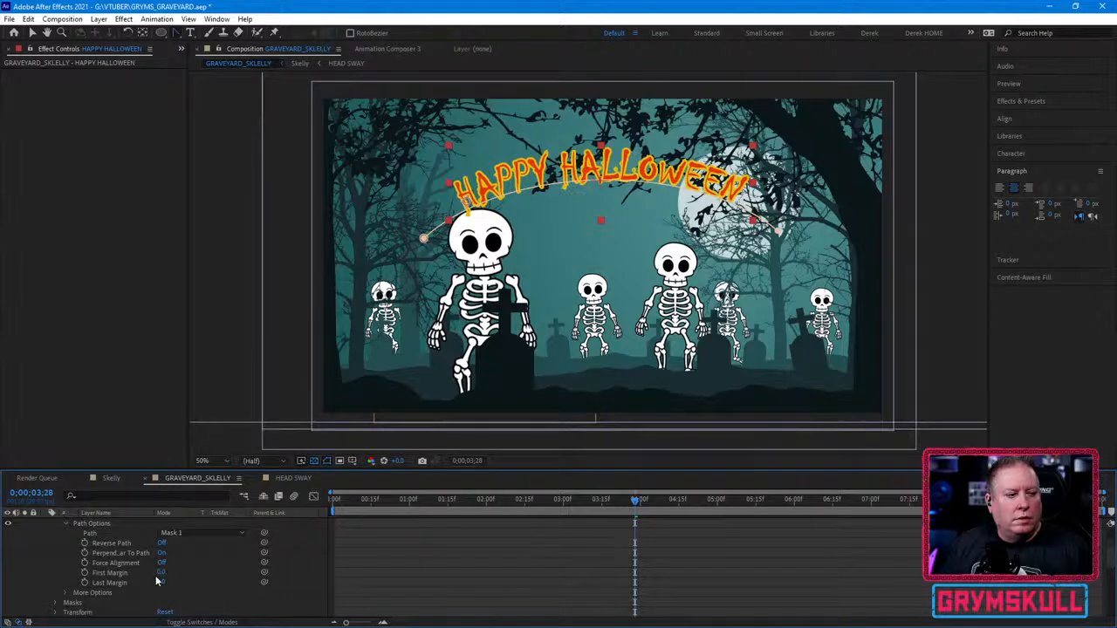
pyautogui.scroll(-1, 52, 576)
pyautogui.click(66, 562)
pyautogui.scroll(-1, 66, 561)
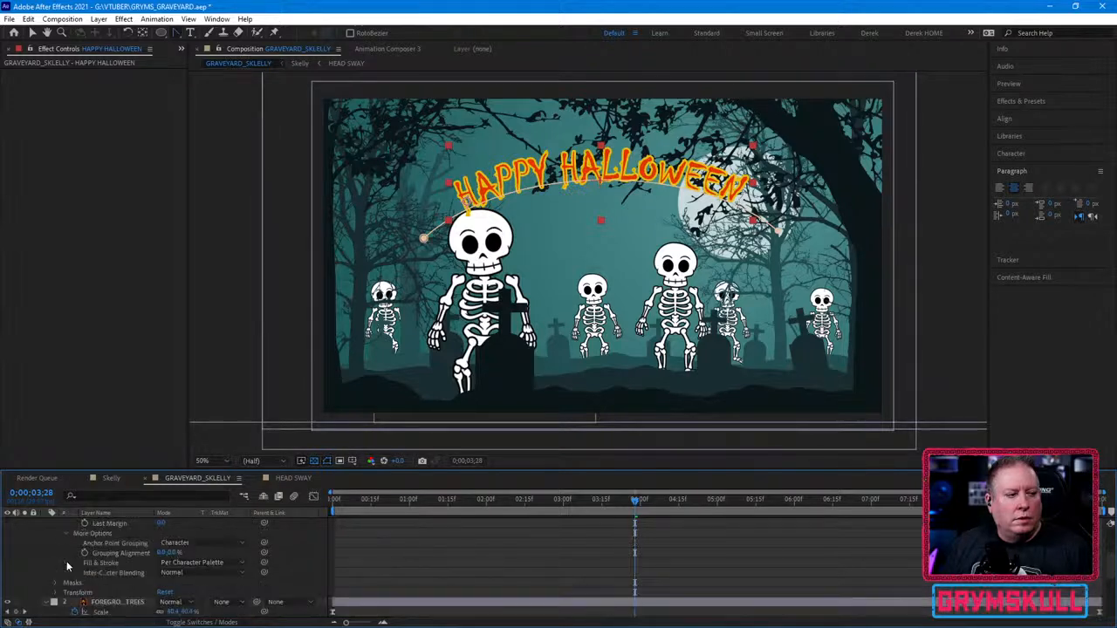
pyautogui.scroll(-2, 64, 585)
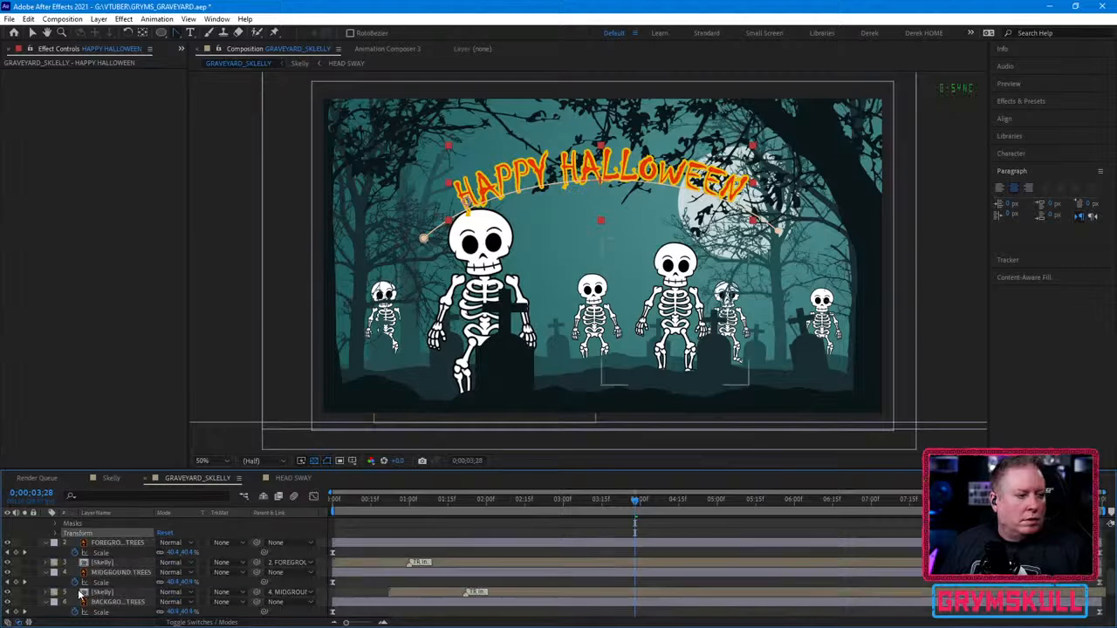
pyautogui.click(57, 533)
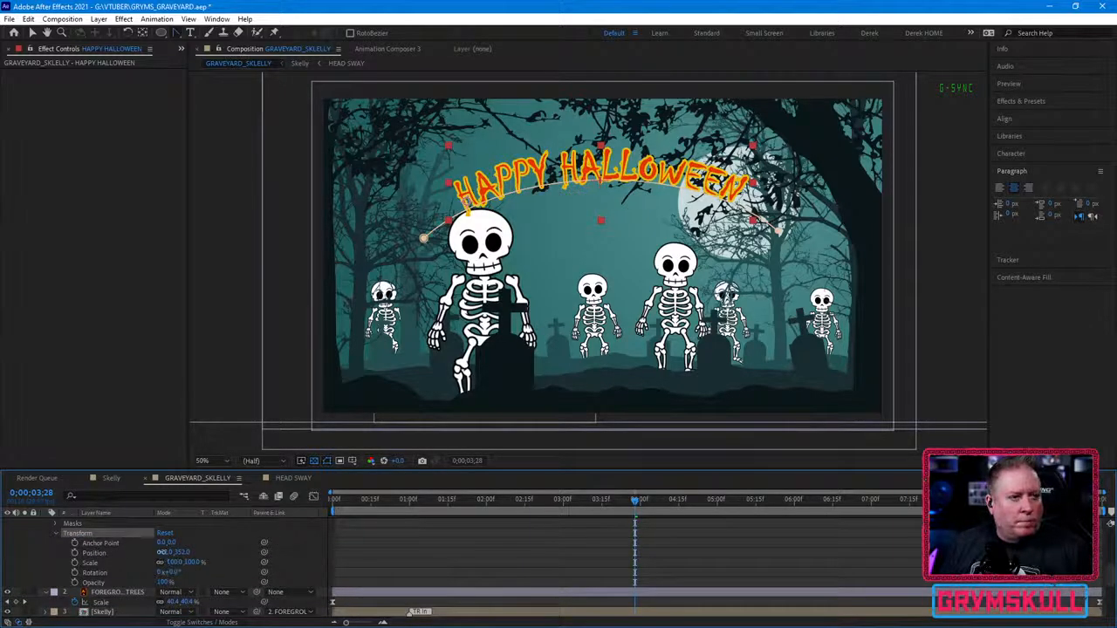
pyautogui.moveTo(164, 553); pyautogui.dragTo(166, 553)
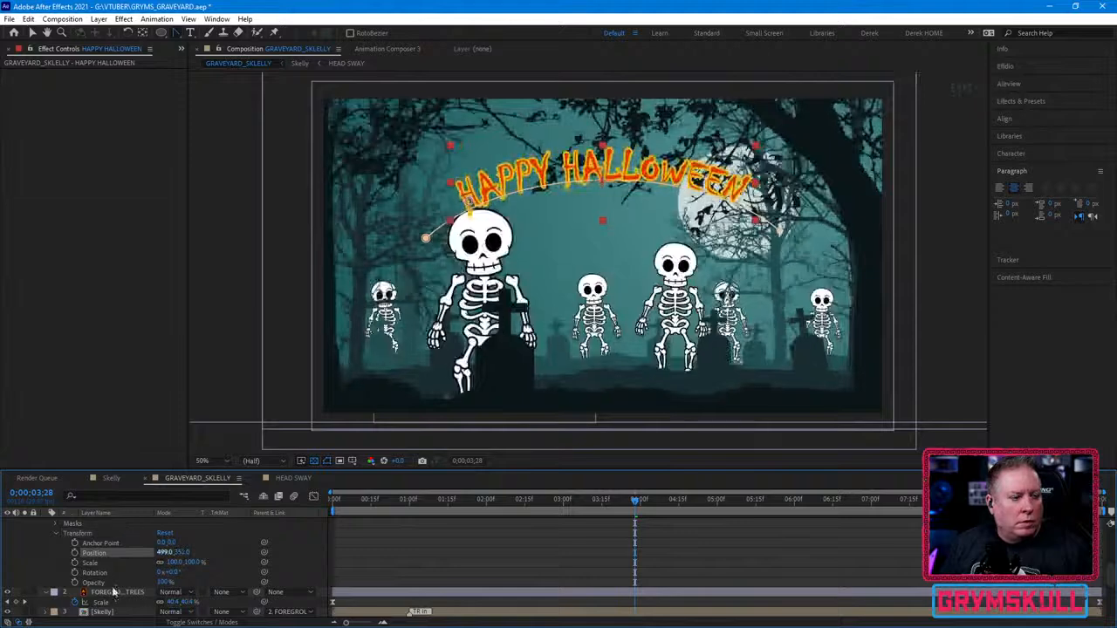
# Step: Try shifting the title along its path with First Margin and Last Margin, and reset both margins
pyautogui.scroll(3, 128, 567)
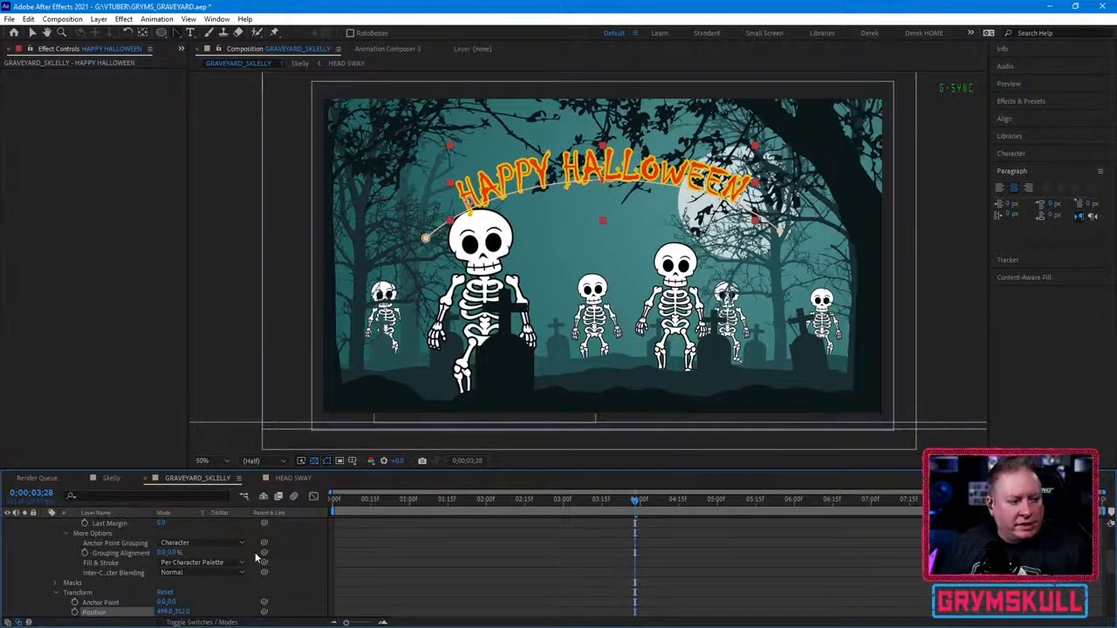
pyautogui.scroll(2, 127, 567)
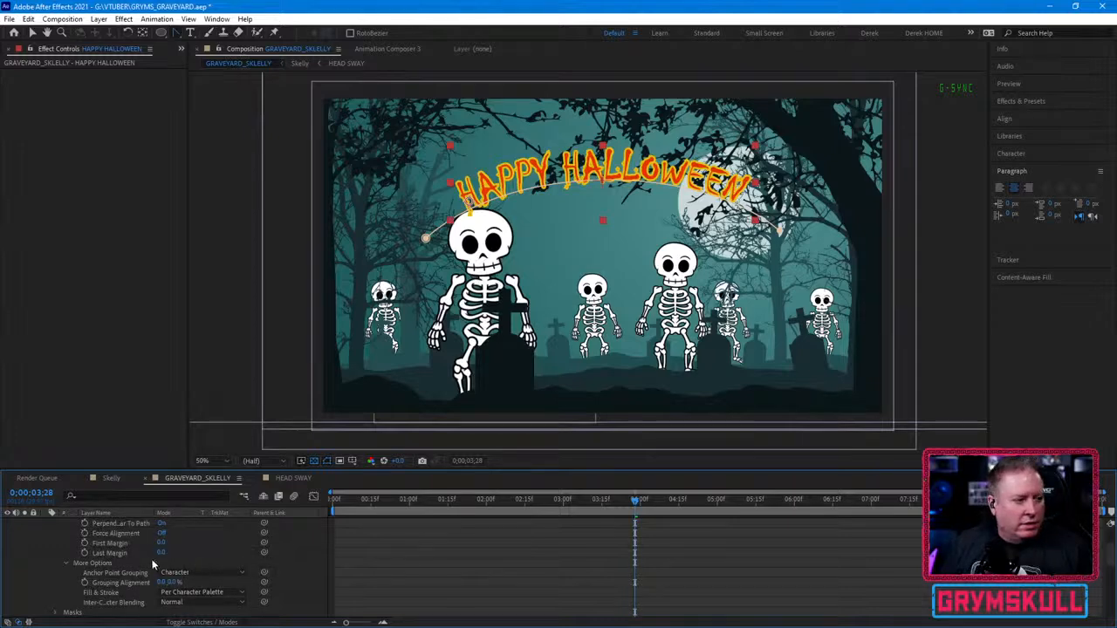
pyautogui.moveTo(160, 545); pyautogui.dragTo(157, 582)
pyautogui.rightClick(117, 542)
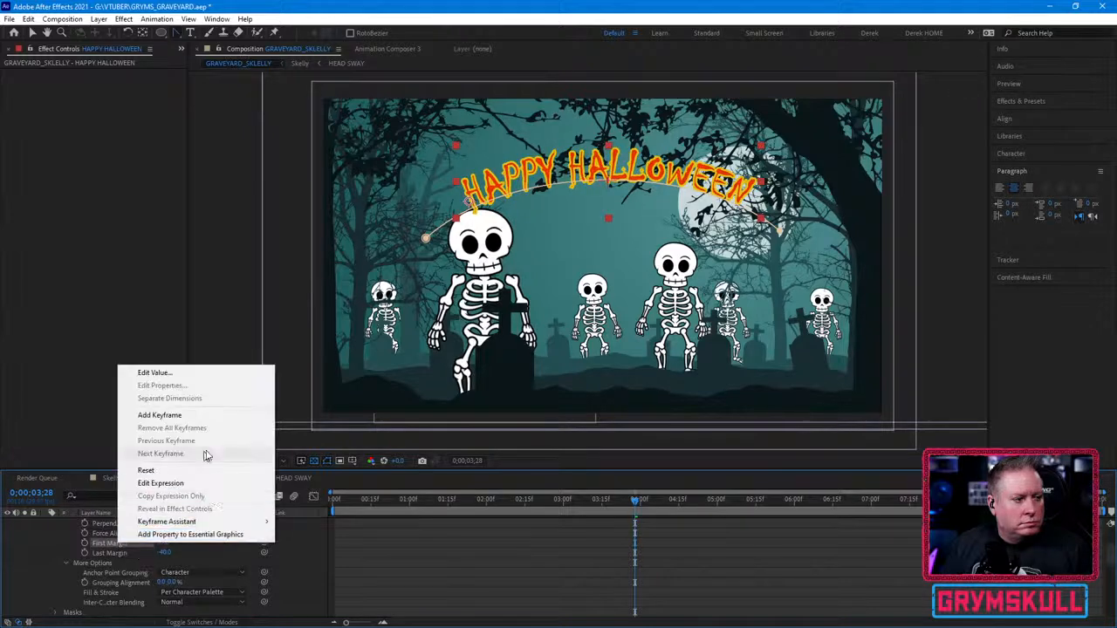
pyautogui.click(163, 473)
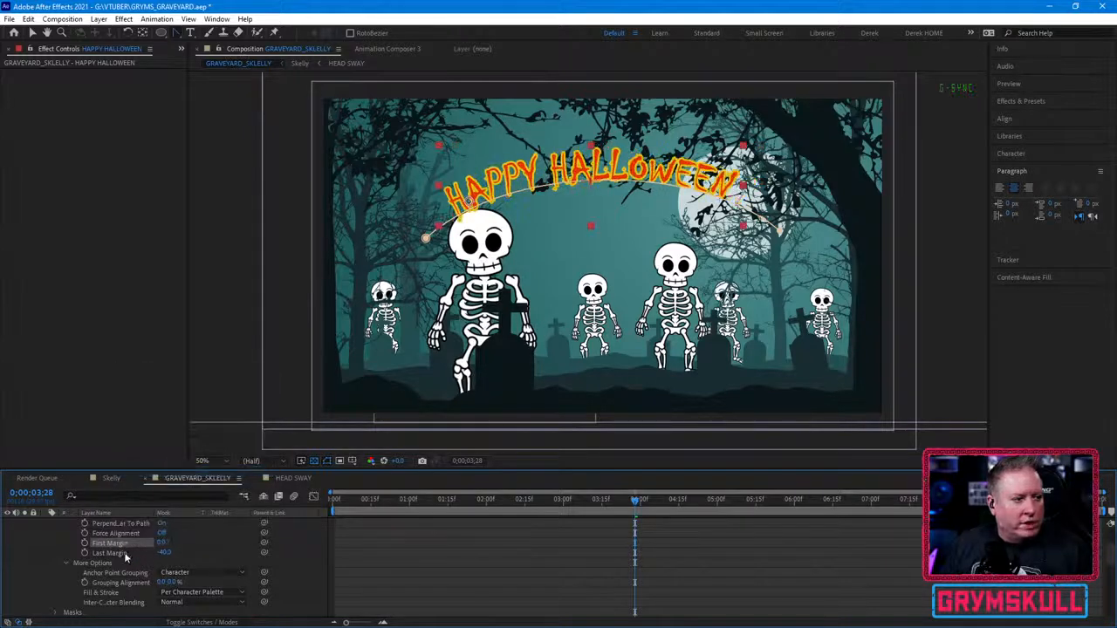
pyautogui.rightClick(125, 553)
pyautogui.click(169, 482)
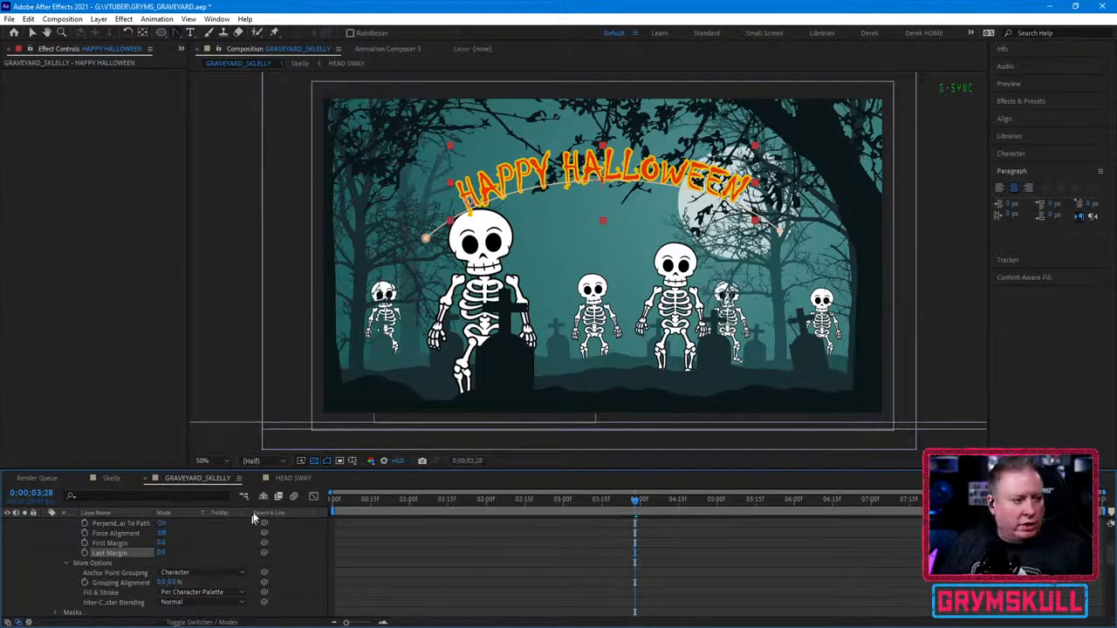
# Step: Add a Position text animator to the HAPPY HALLOWEEN layer and set its offset to -1, -23, lifting the letters off the path
pyautogui.scroll(1, 206, 547)
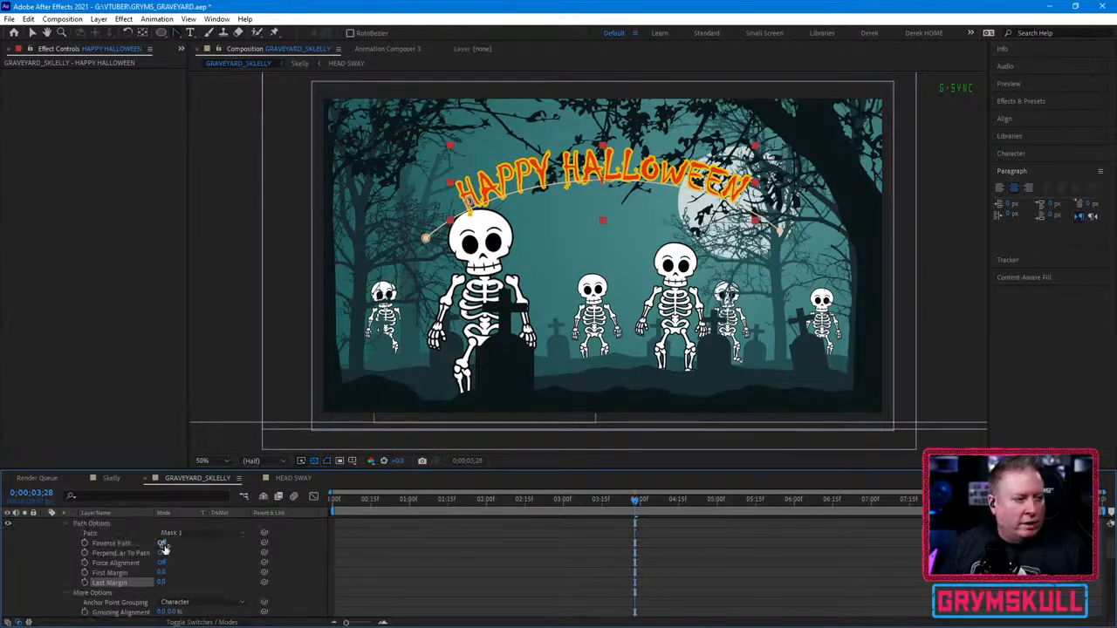
pyautogui.scroll(1, 164, 547)
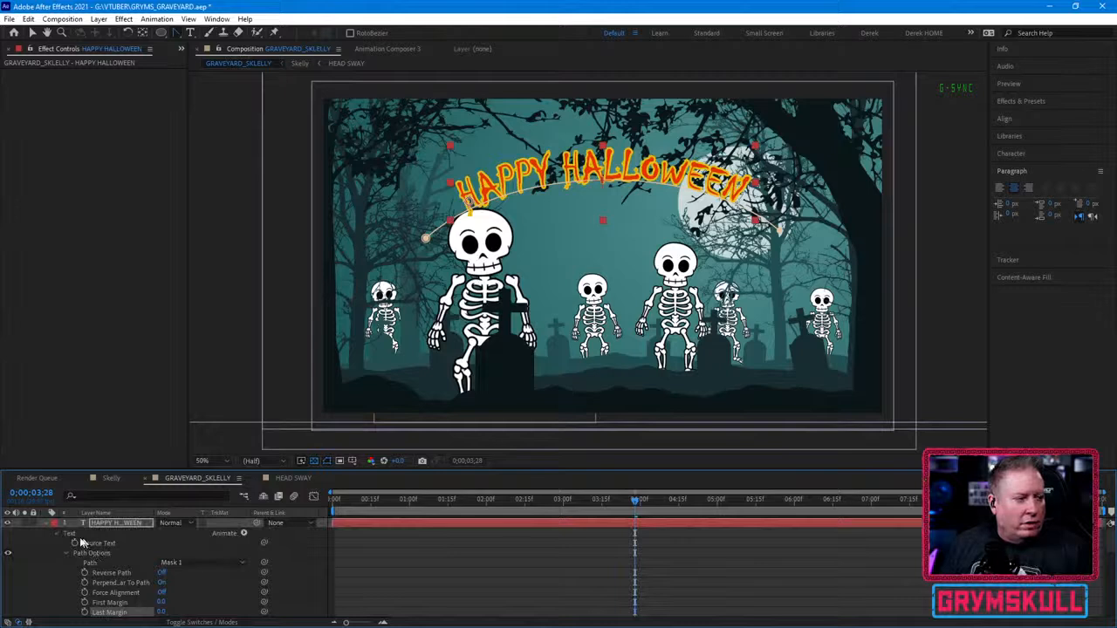
pyautogui.click(244, 533)
pyautogui.click(244, 534)
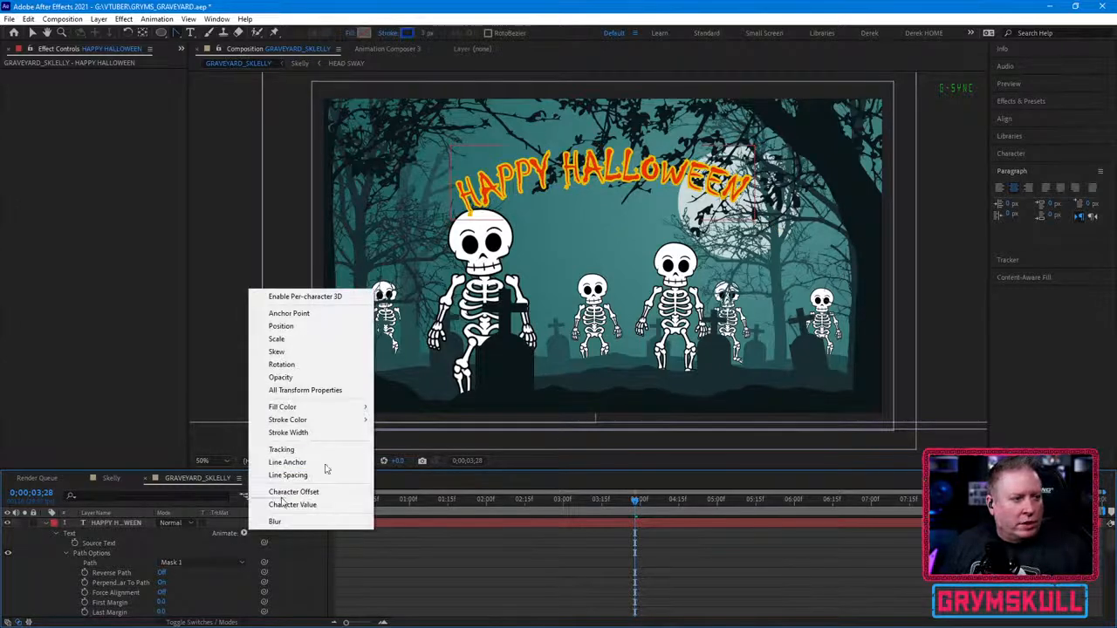
pyautogui.click(310, 325)
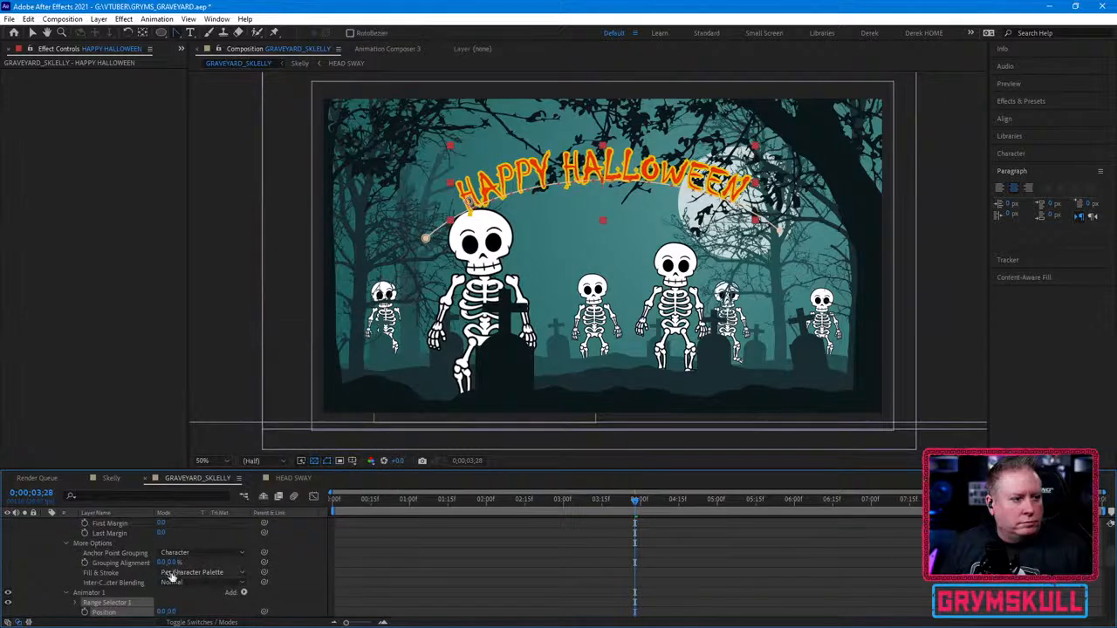
pyautogui.scroll(-2, 192, 609)
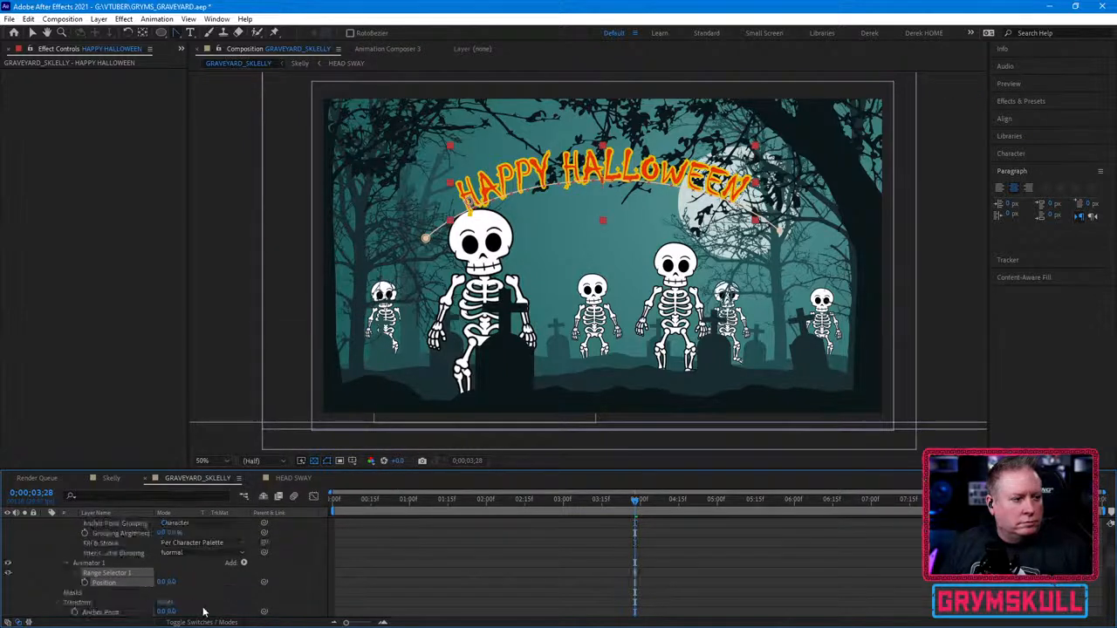
pyautogui.moveTo(189, 579); pyautogui.dragTo(209, 610)
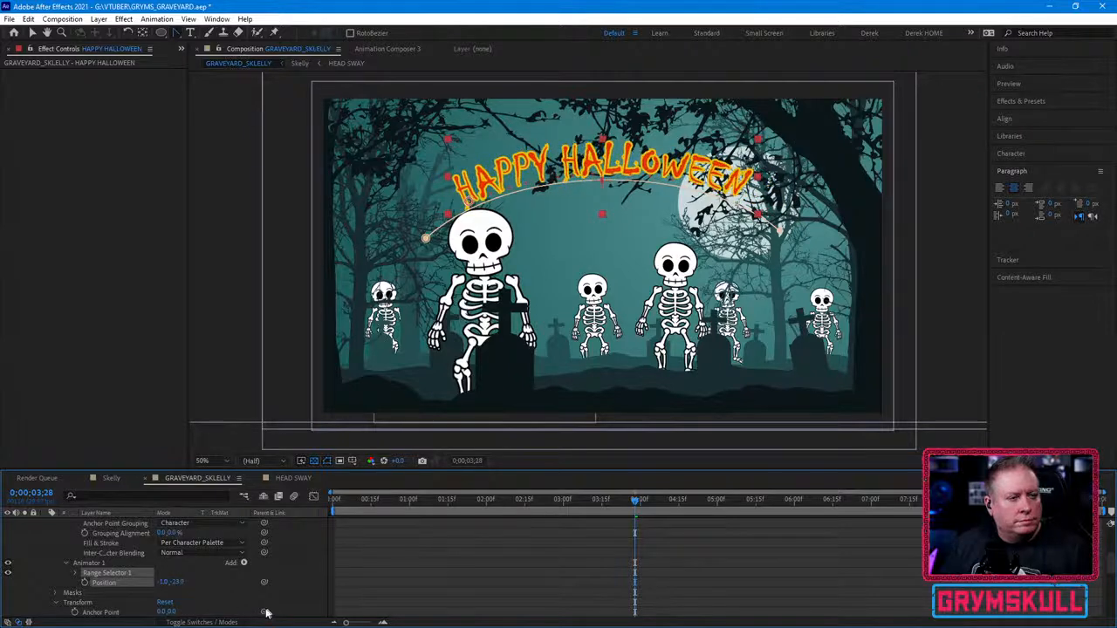
pyautogui.scroll(6, 206, 579)
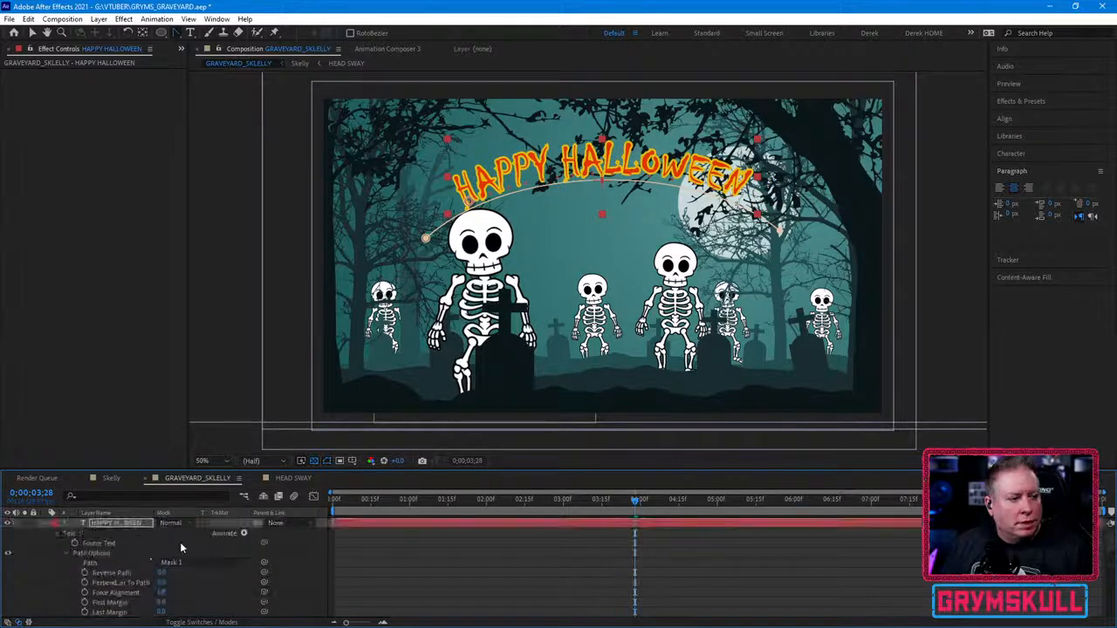
pyautogui.click(243, 533)
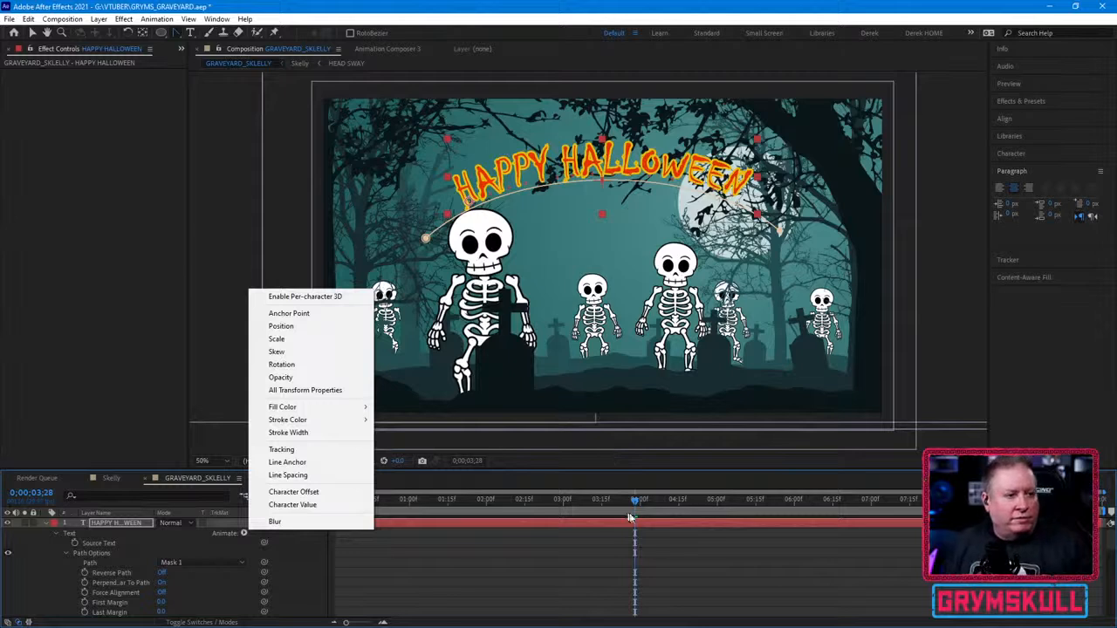
pyautogui.click(701, 534)
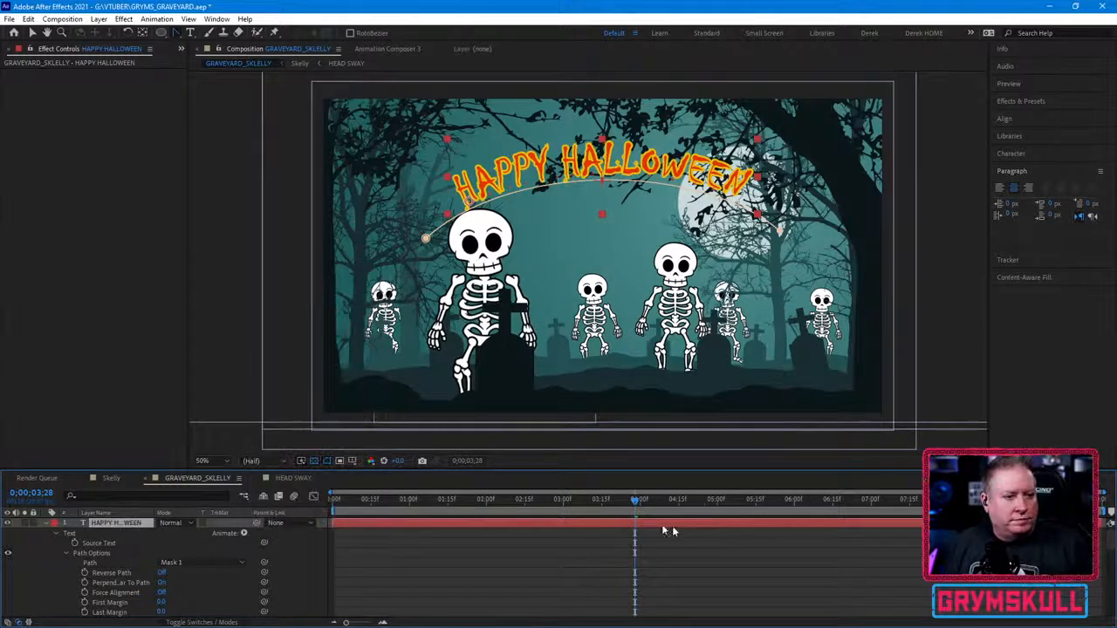
pyautogui.click(648, 175)
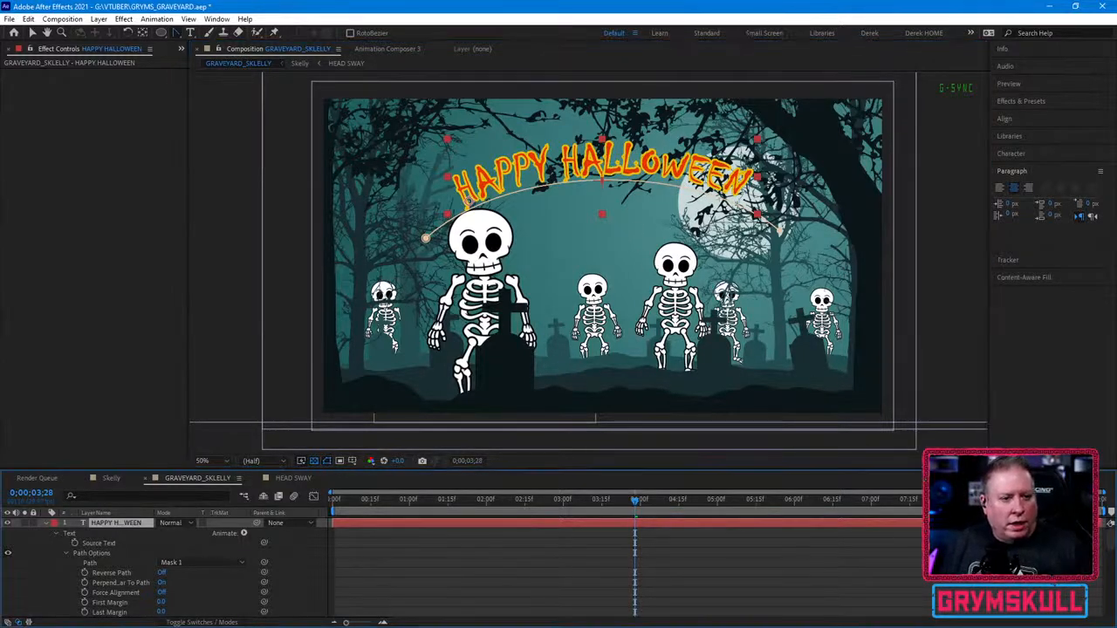
pyautogui.click(411, 551)
pyautogui.click(414, 524)
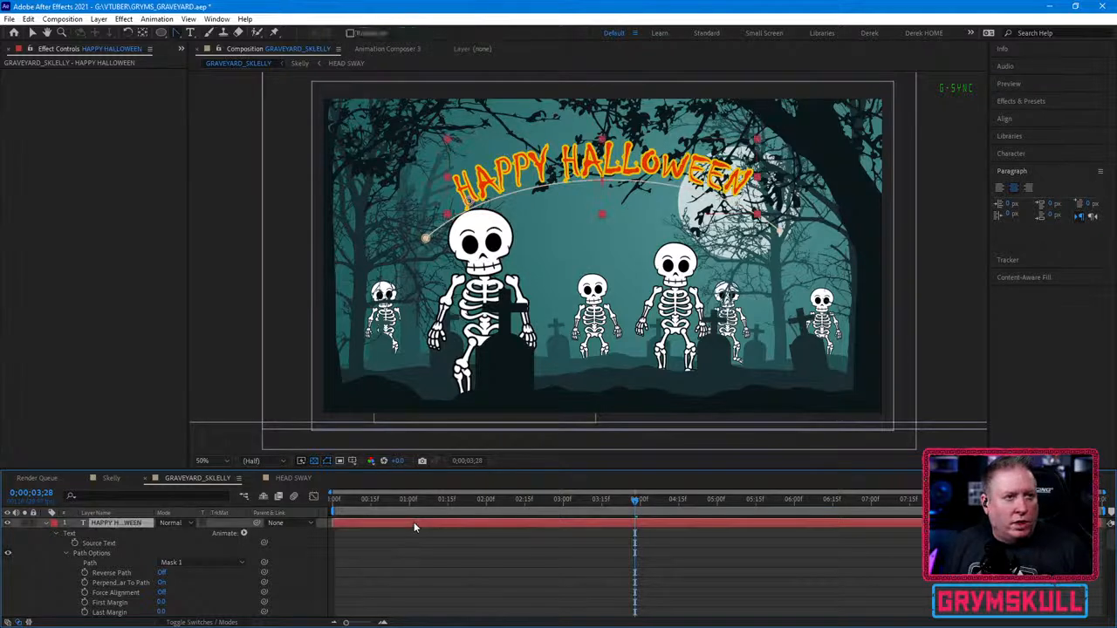
# Step: Move the HAPPY HALLOWEEN layer's anchor point with the Pan Behind tool to just below the bottom centre of the scene
pyautogui.click(143, 33)
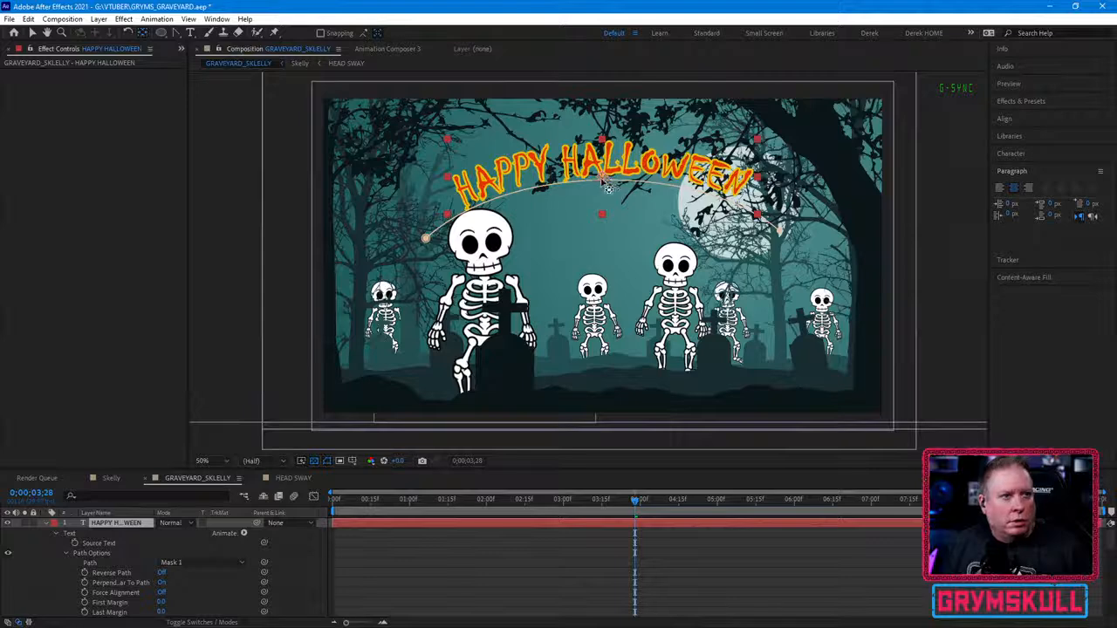
pyautogui.scroll(4, 602, 179)
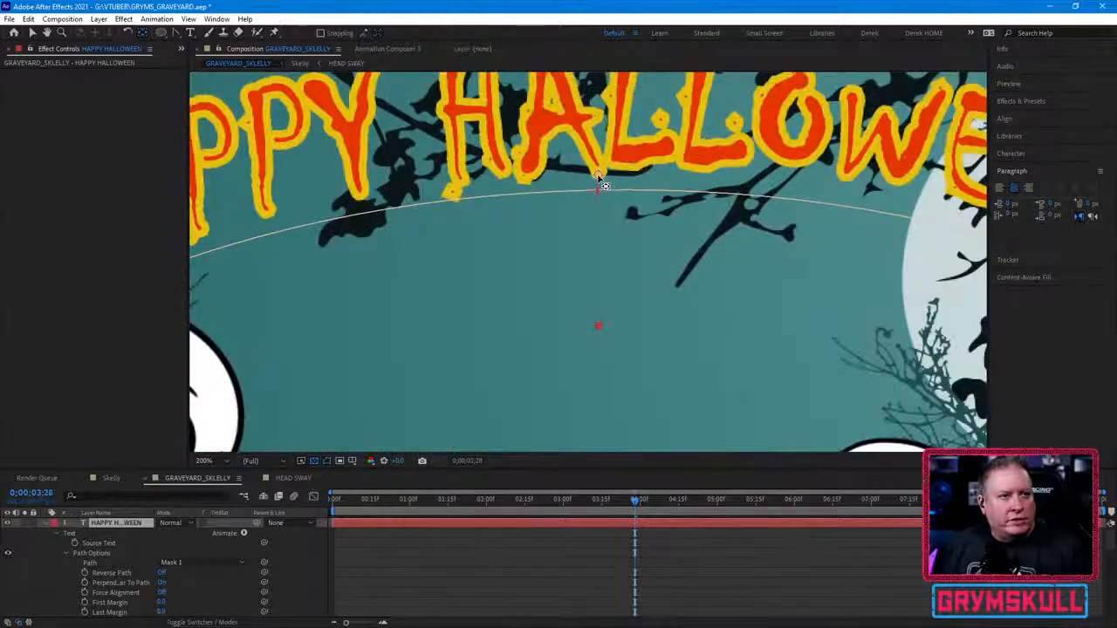
pyautogui.scroll(-2, 600, 179)
pyautogui.scroll(-2, 600, 179)
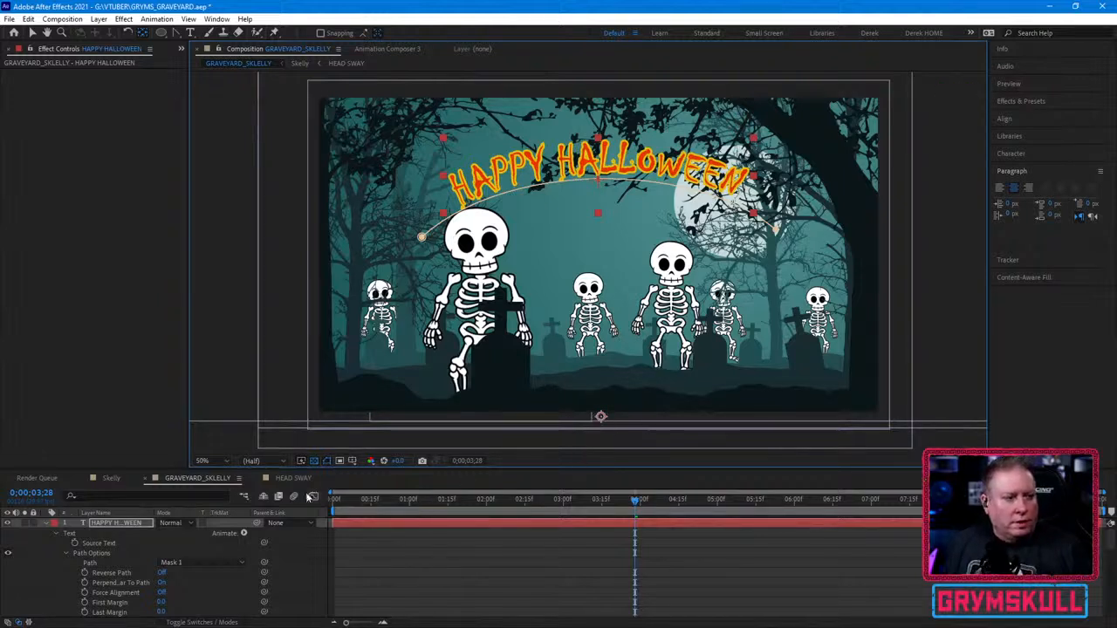
# Step: Open the Animation Composer 3 motion presets for the HAPPY HALLOWEEN layer
pyautogui.click(381, 49)
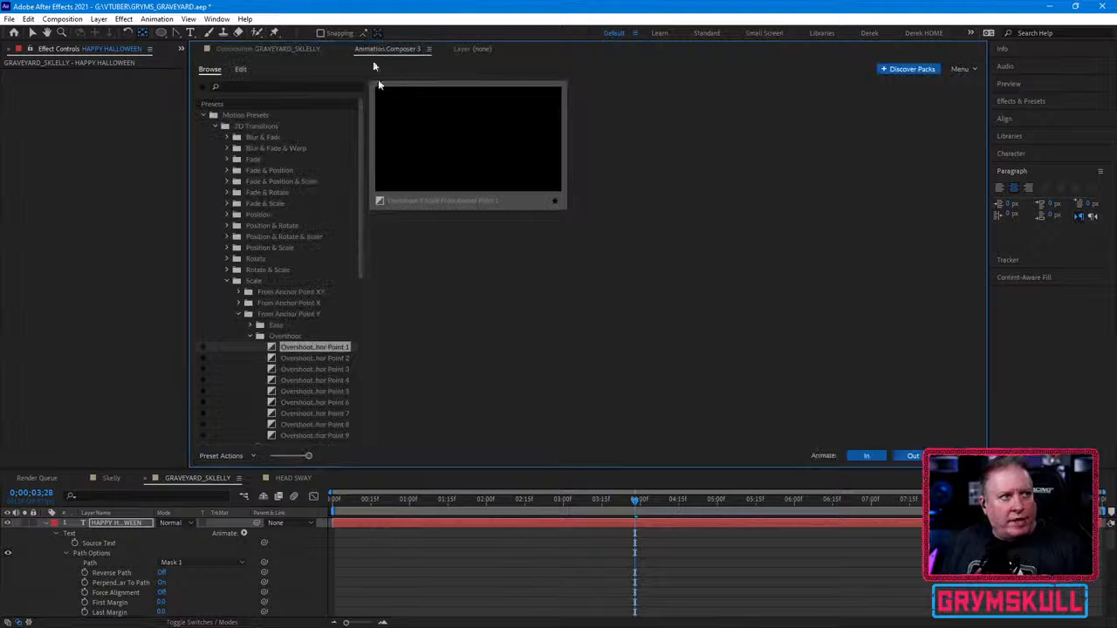